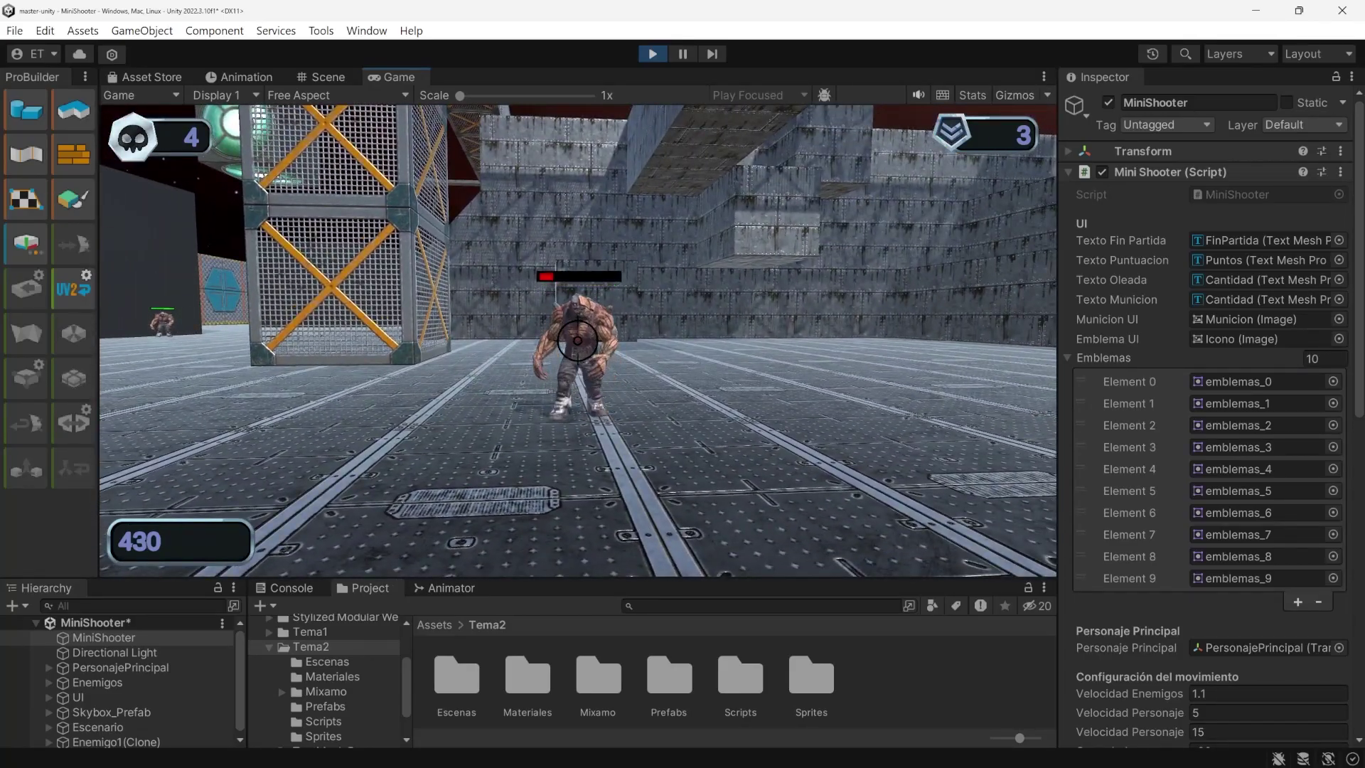
Play-test the MiniShooter game by shooting enemies and check the wave, score, ammunition and battery indicators
click(577, 340)
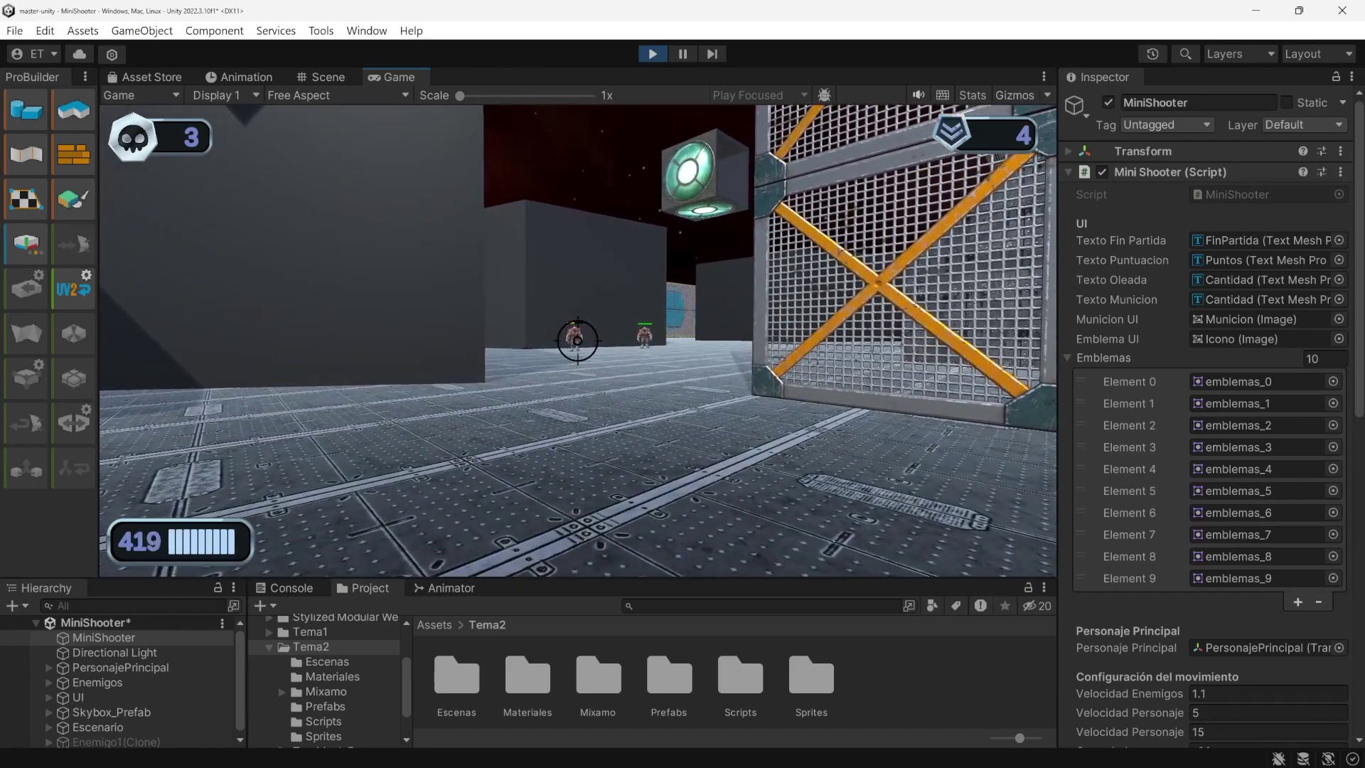
click(577, 340)
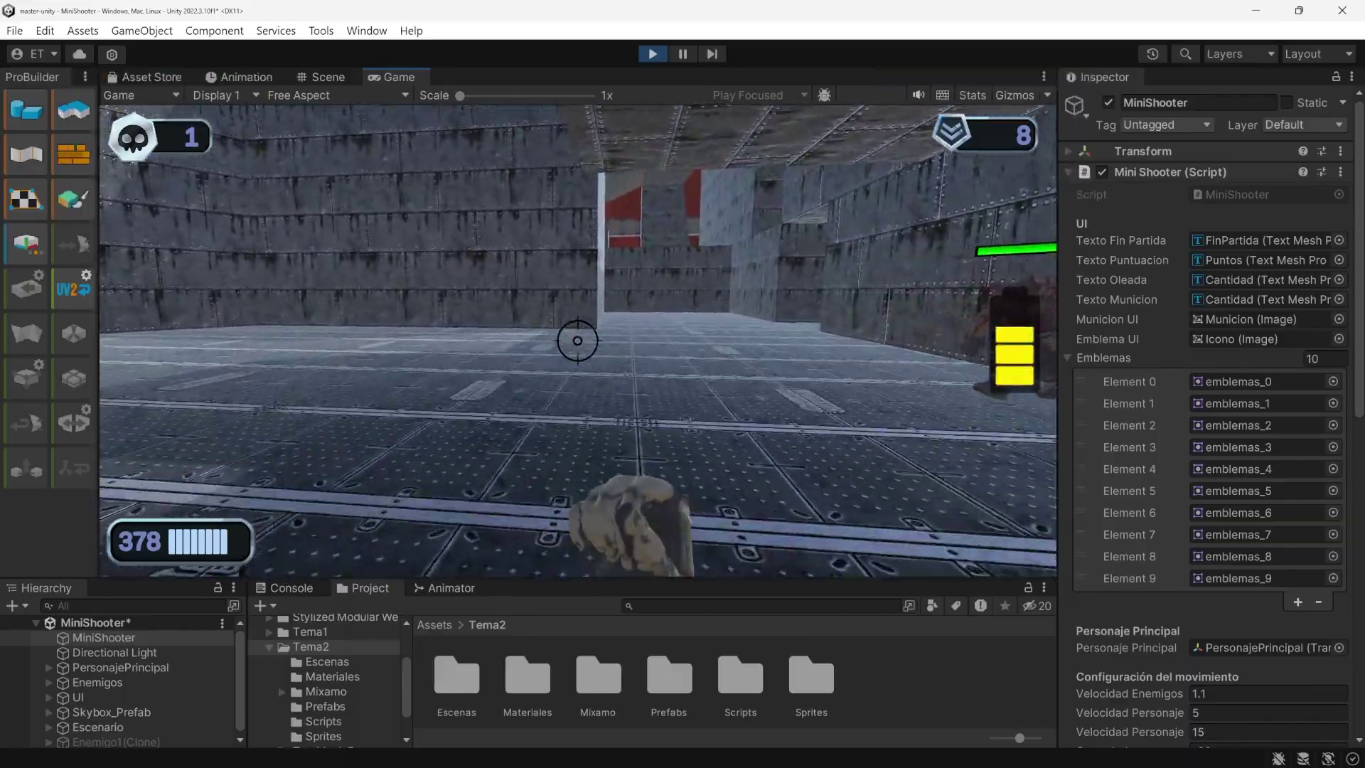
click(577, 340)
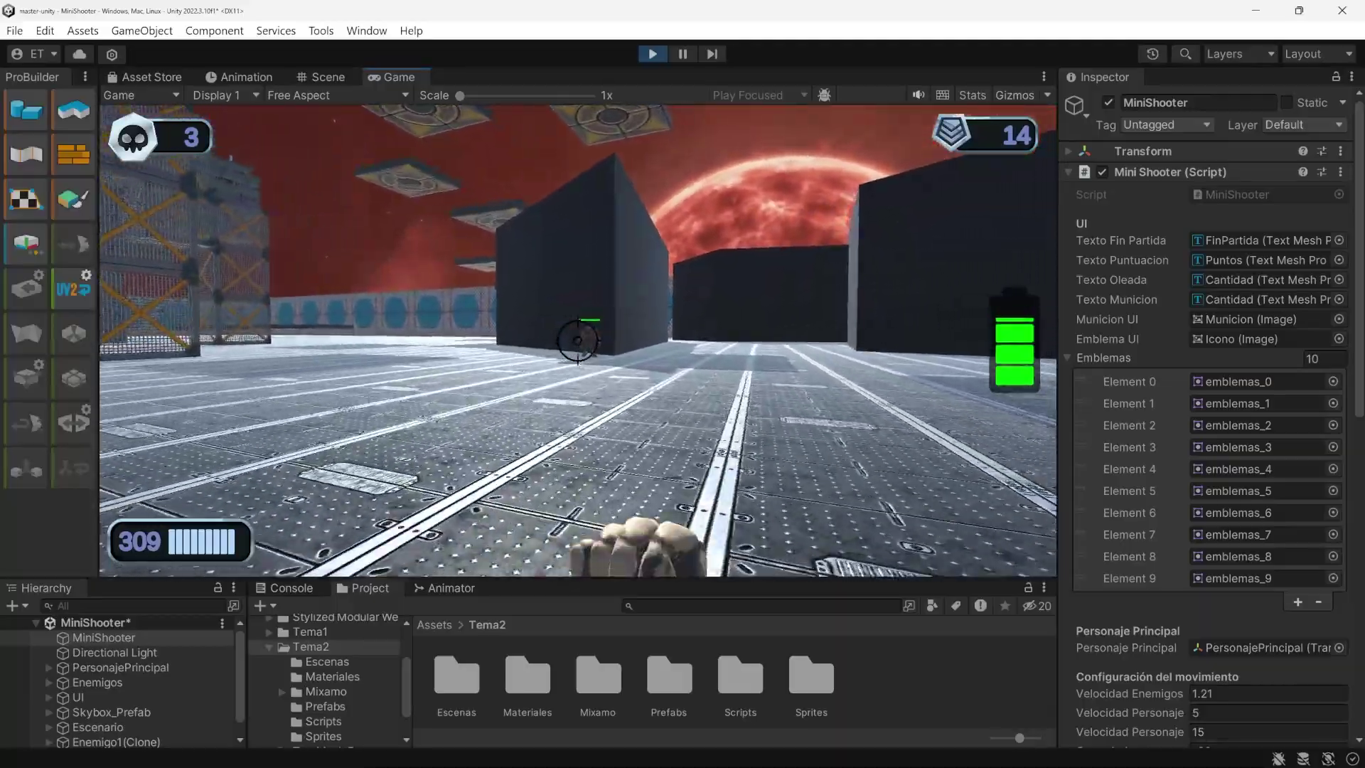
click(577, 340)
click(577, 340)
click(577, 340)
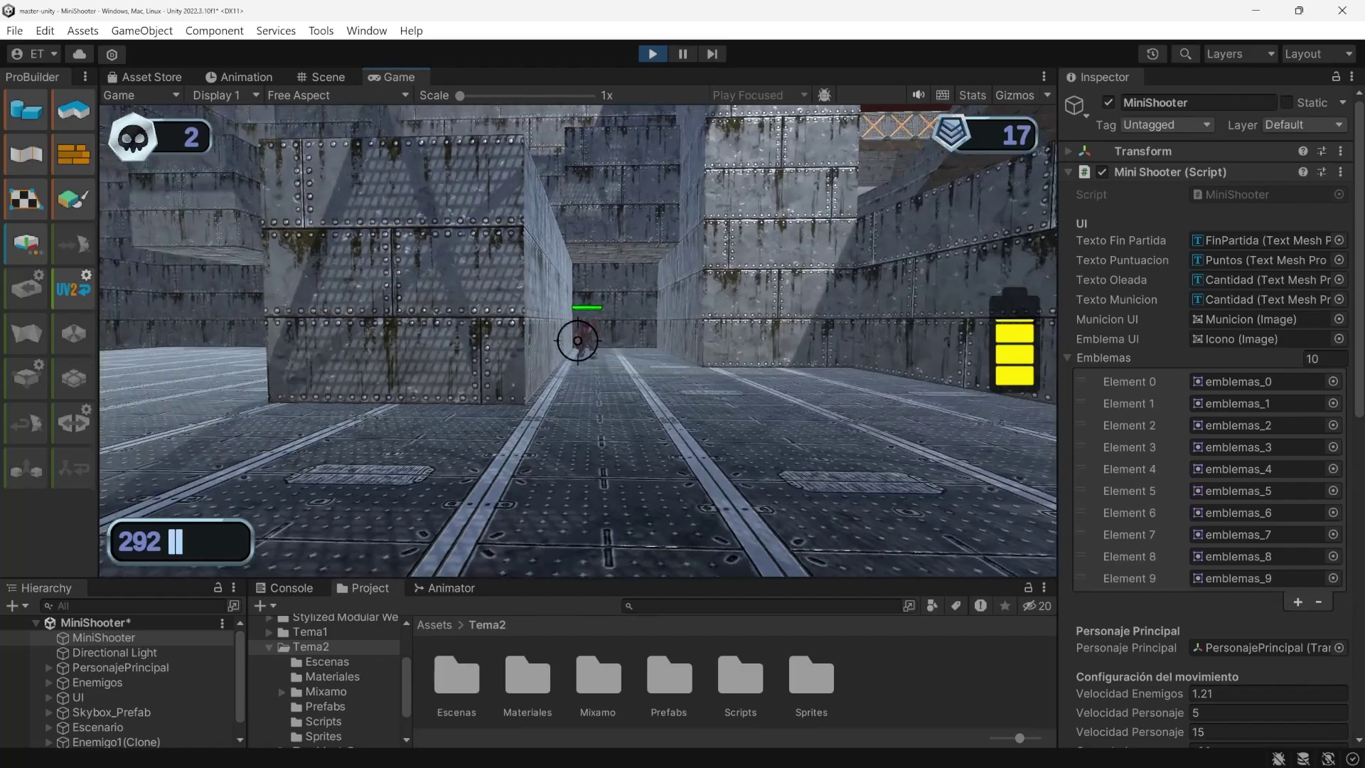
click(577, 341)
click(577, 340)
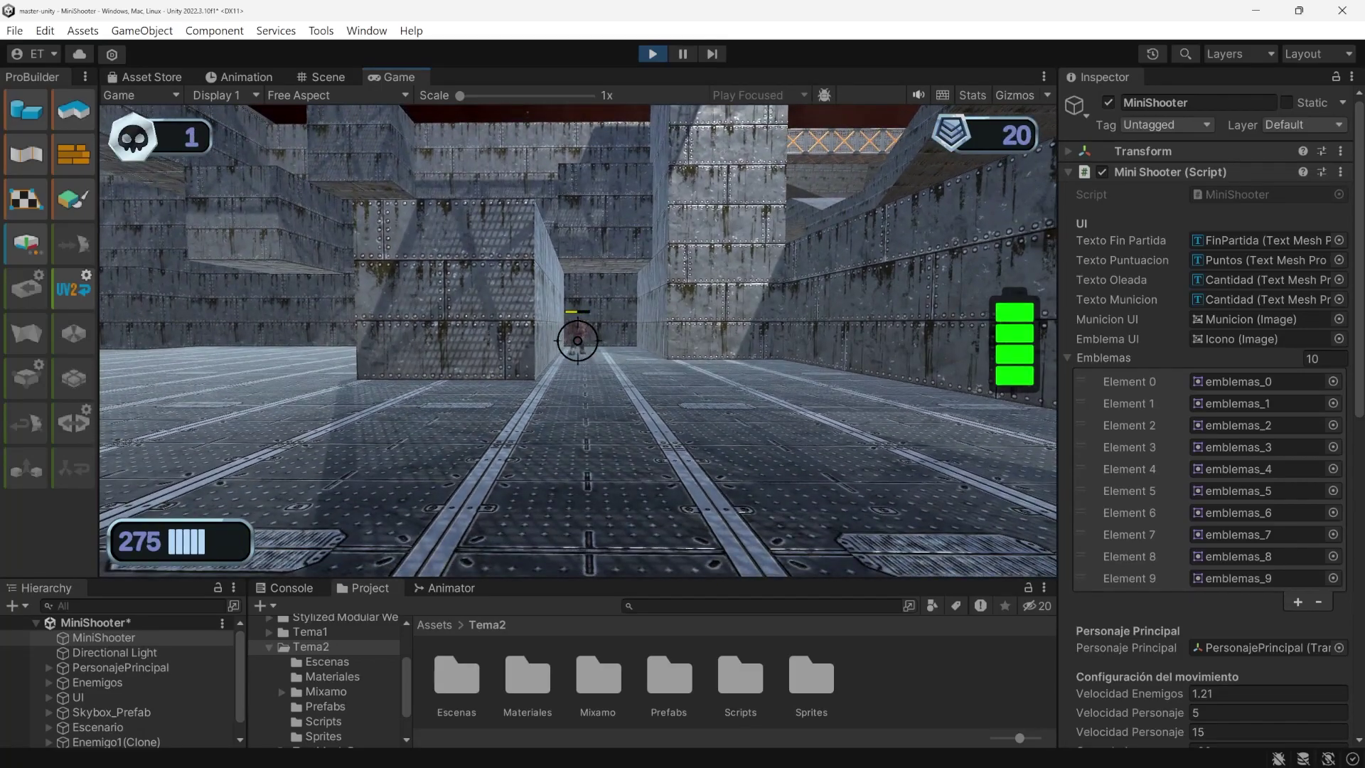
click(577, 341)
click(577, 341)
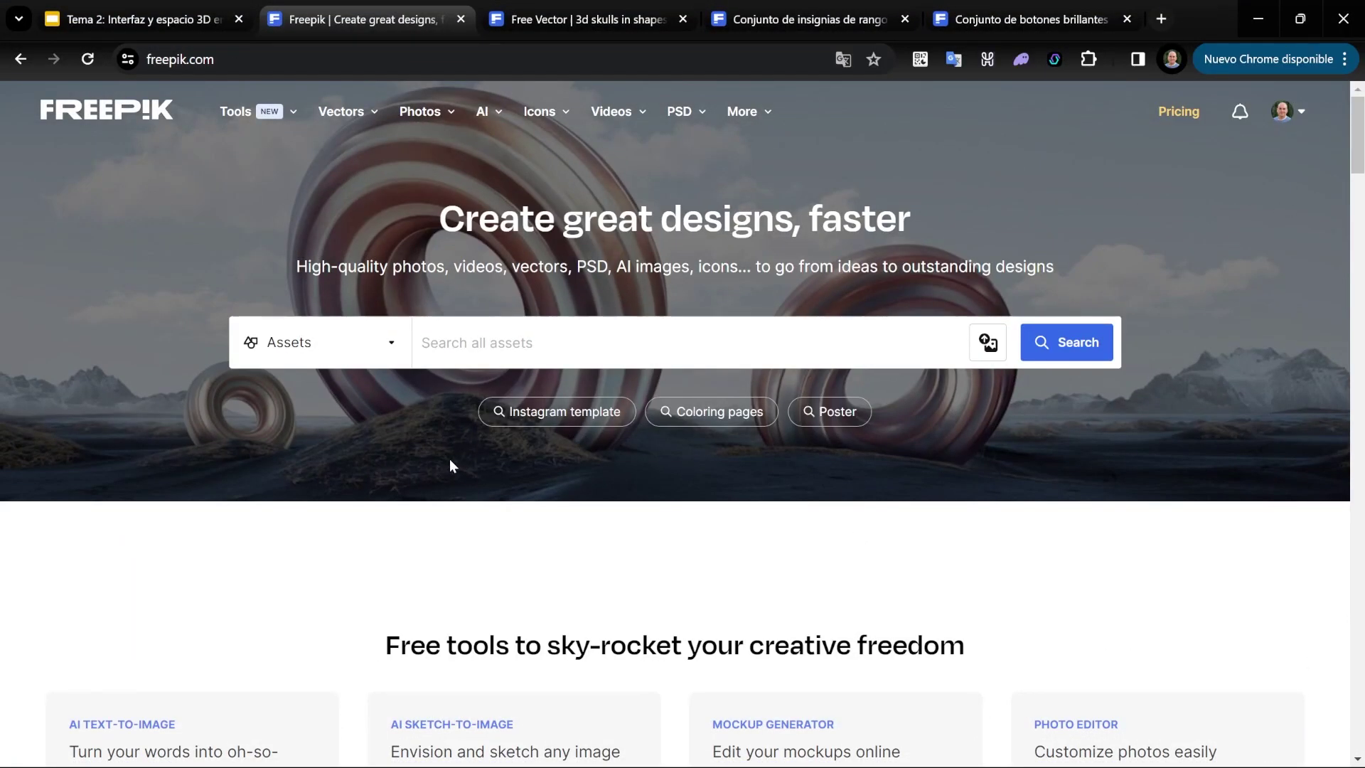
Review Freepik's home page and the open vector sets of 3D skulls, military rank insignia and purple interface buttons
scroll(450, 463, down, 5)
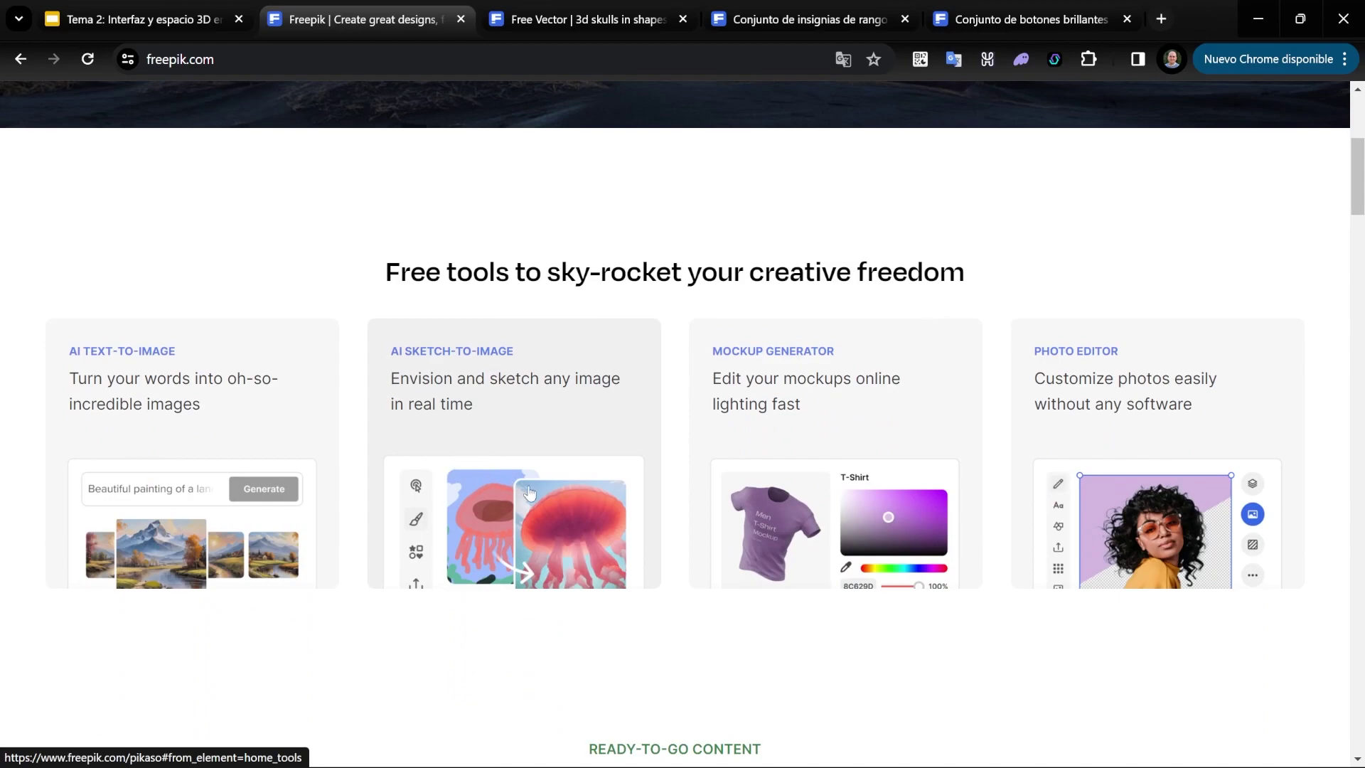
scroll(529, 492, up, 6)
click(519, 20)
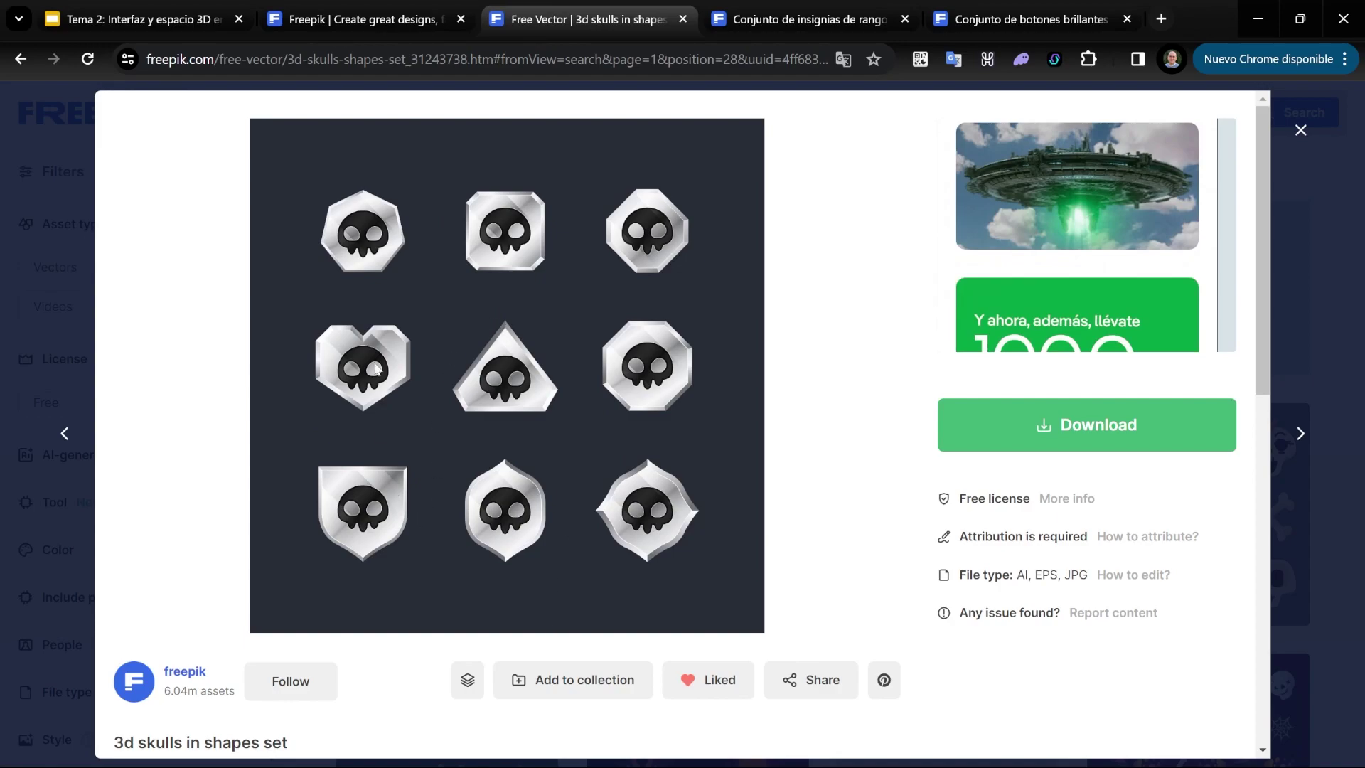
click(763, 21)
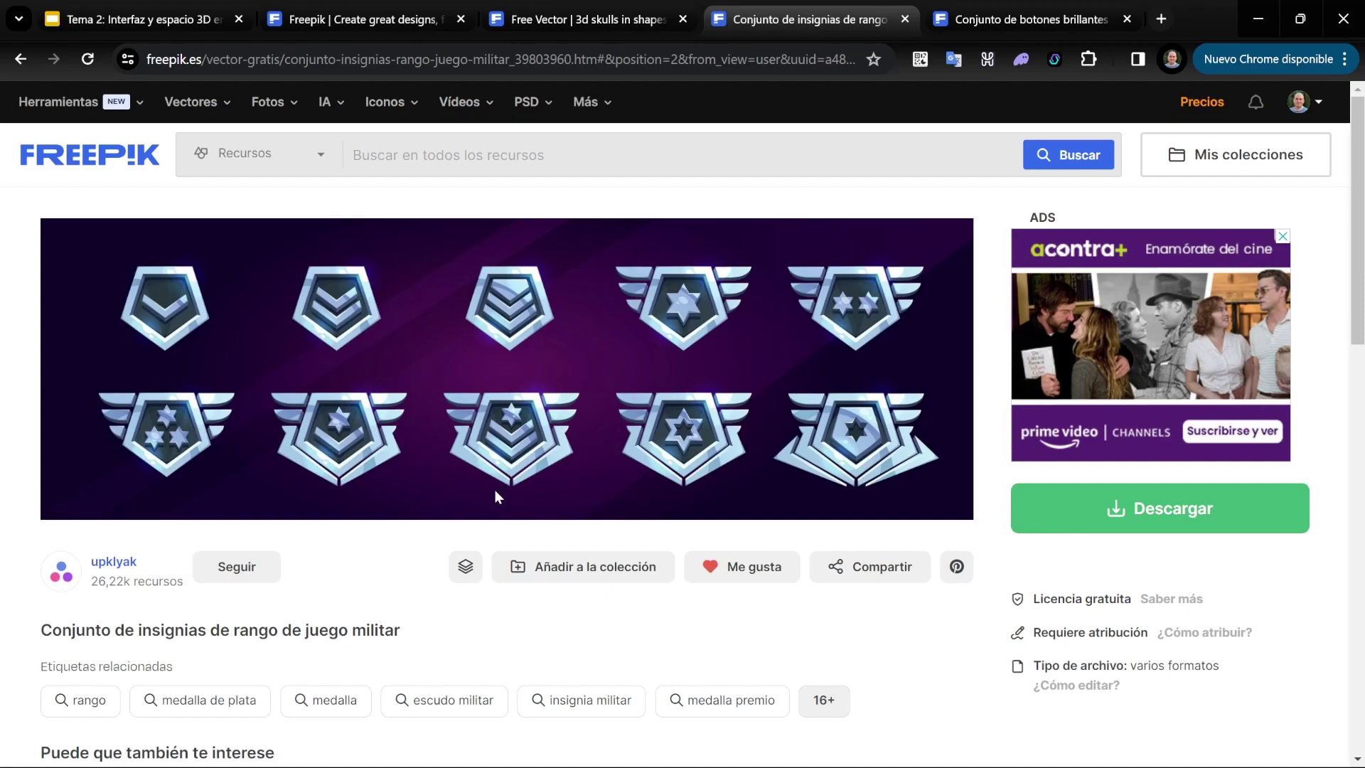
click(1004, 22)
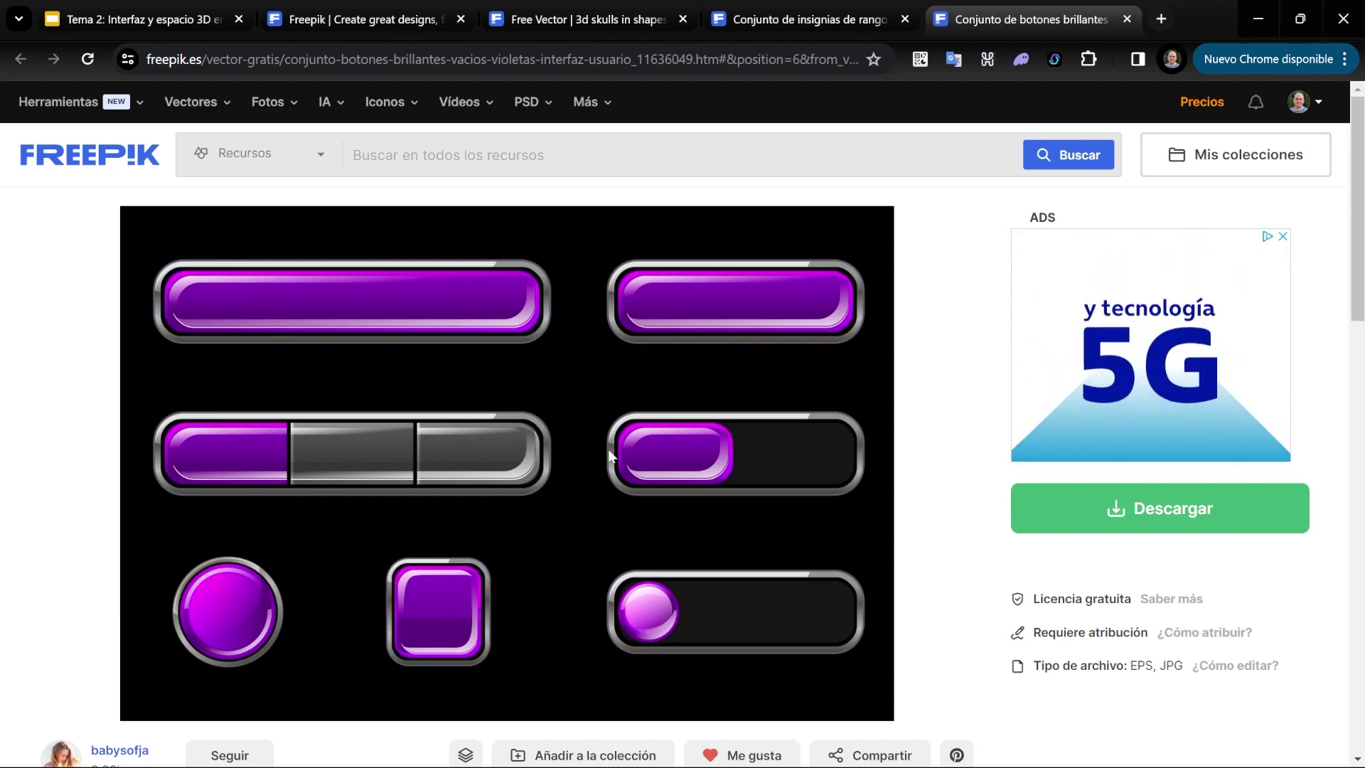
click(583, 19)
click(739, 21)
click(984, 21)
click(583, 19)
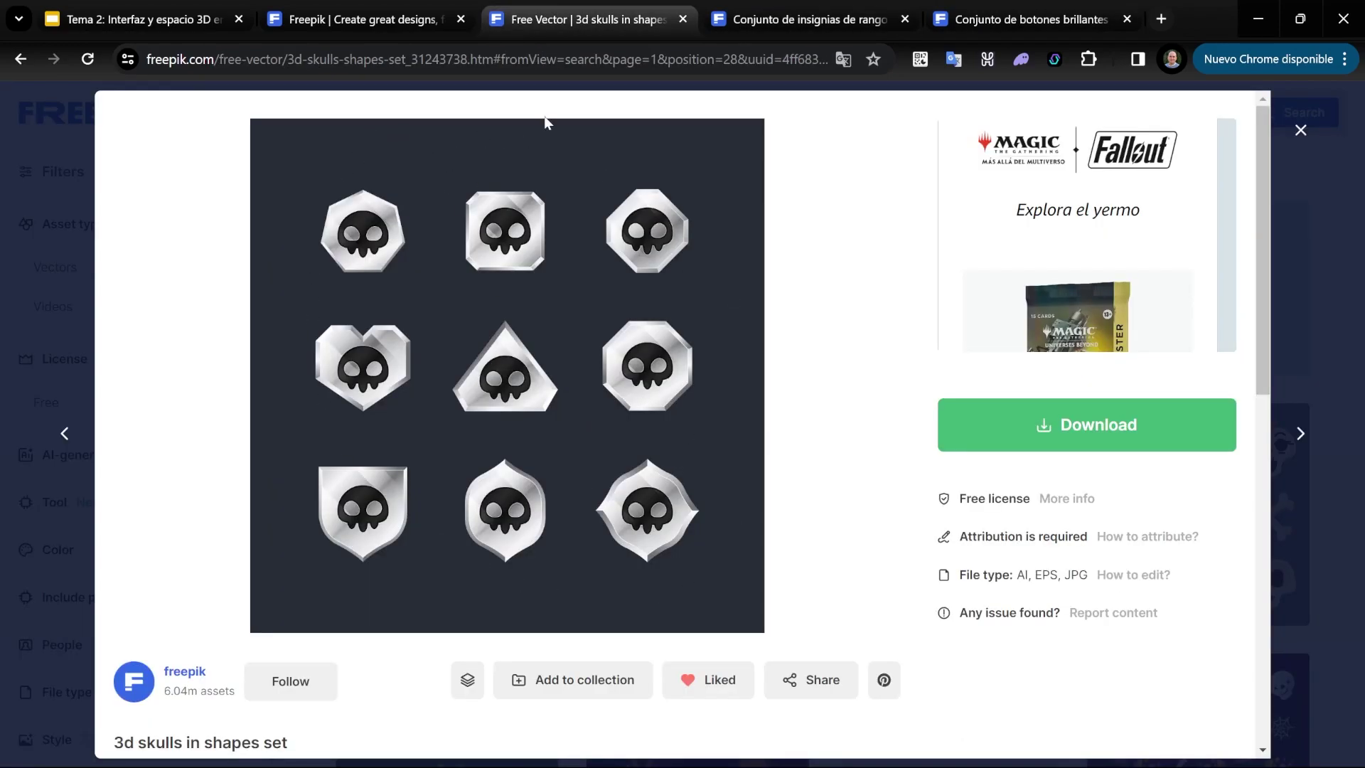
click(782, 20)
click(985, 20)
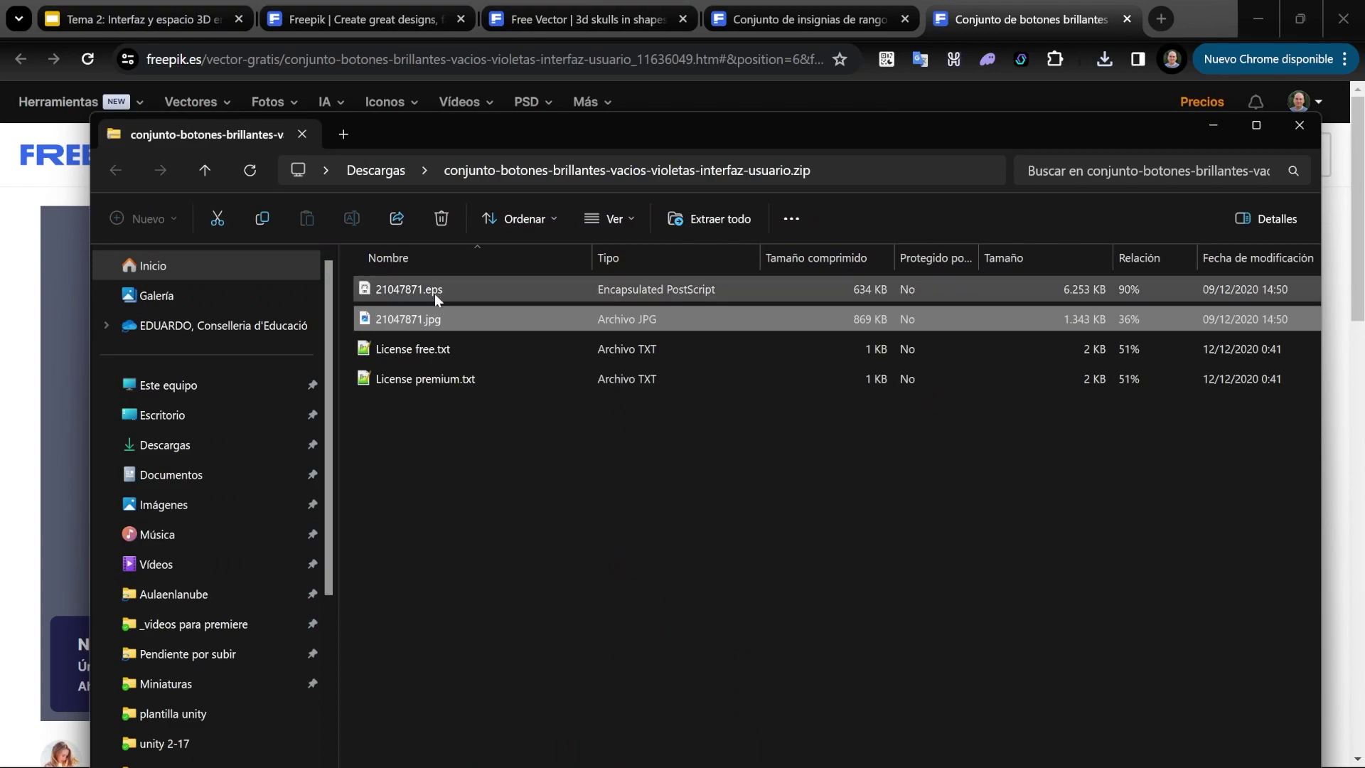
Open 21047871.eps from the downloaded button set in Illustrator and delete the artwork's black background
double_click(420, 292)
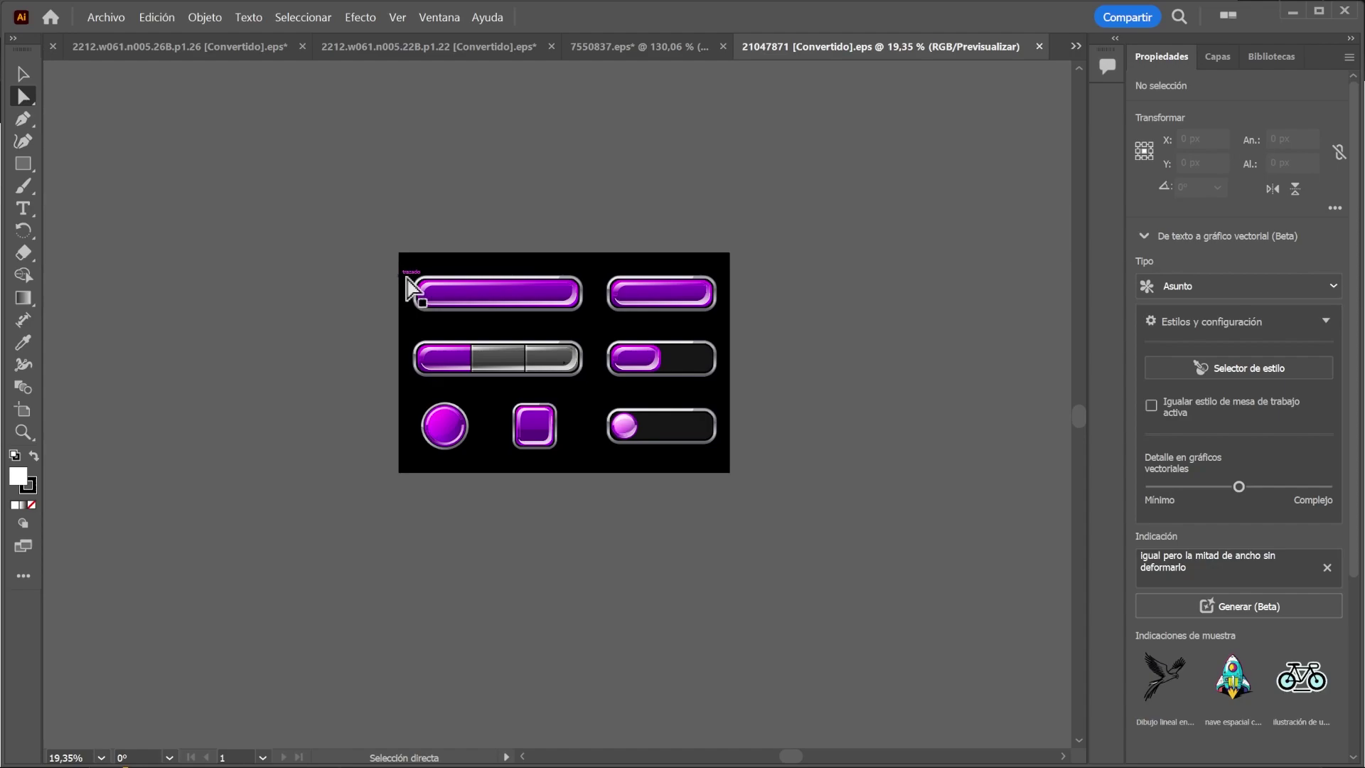
scroll(426, 287, left, 3)
scroll(626, 313, up, 1)
scroll(672, 330, up, 1)
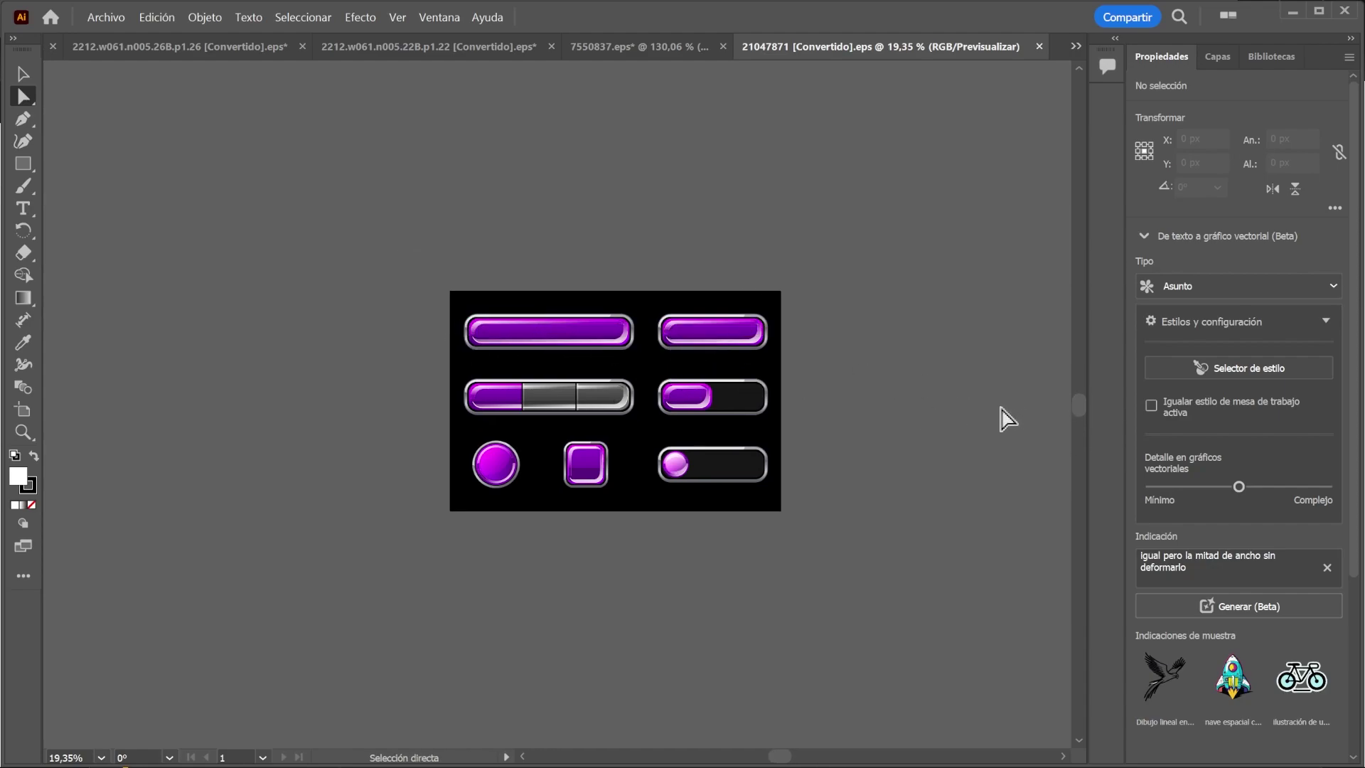
click(645, 396)
alt+scroll(622, 397, up, 3)
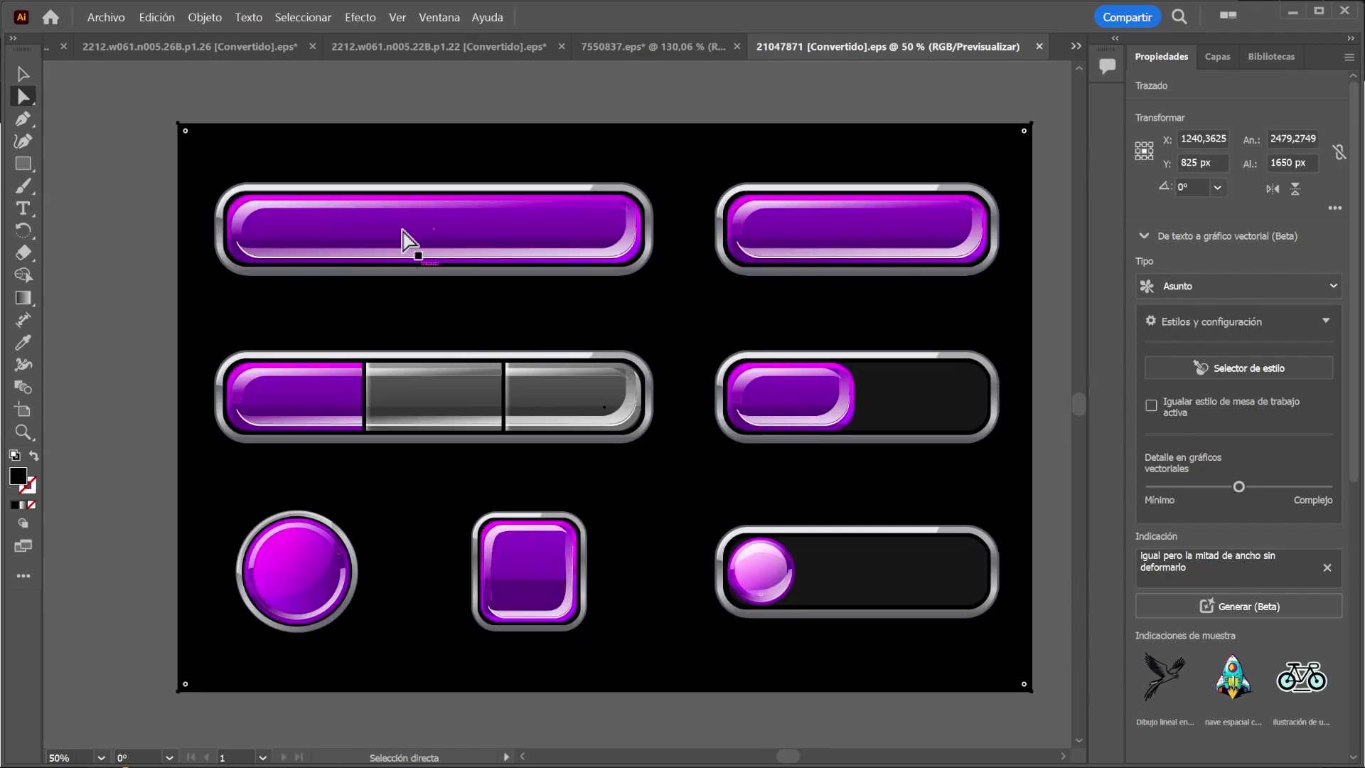
key(Delete)
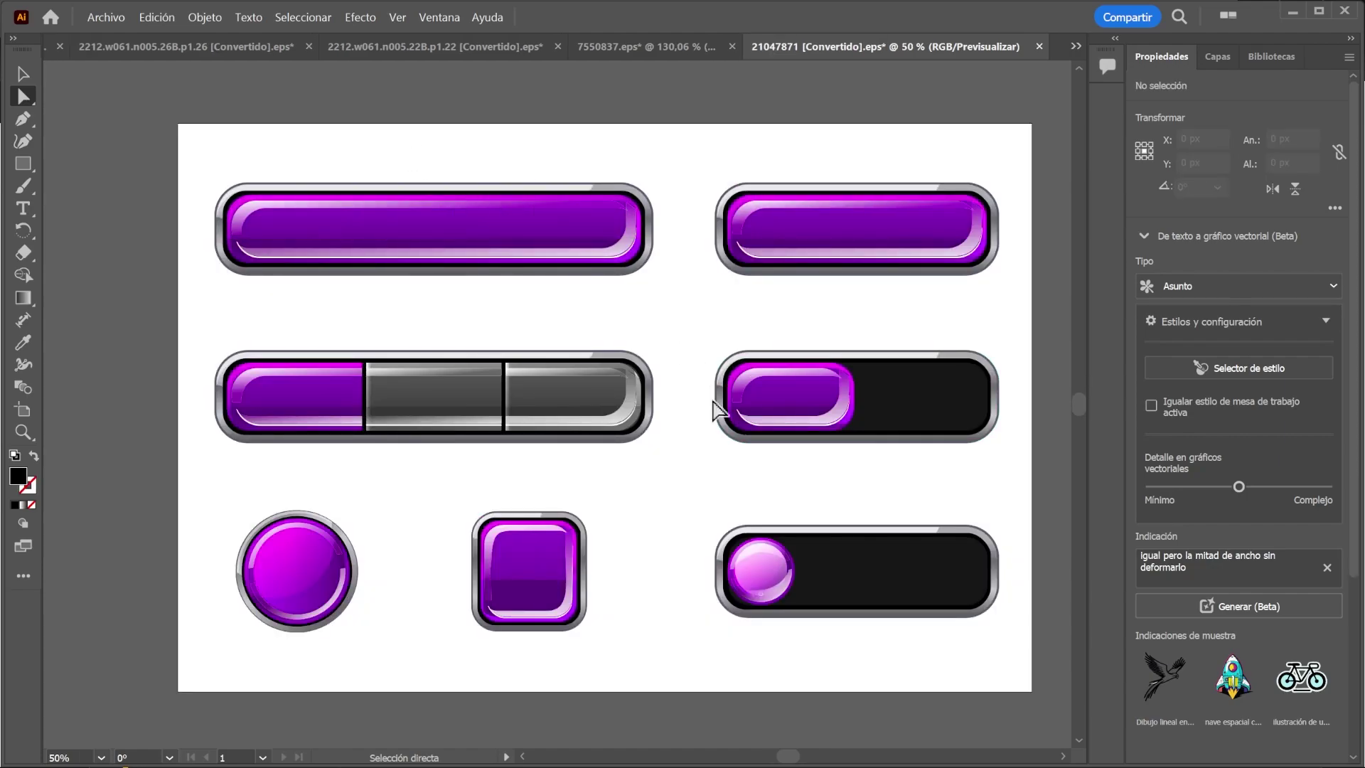
Move the square button closer to the round one and pull the short purple fill and the pink sphere out of their frames
key(v)
drag(478, 576, 387, 575)
click(784, 398)
drag(784, 398, 582, 503)
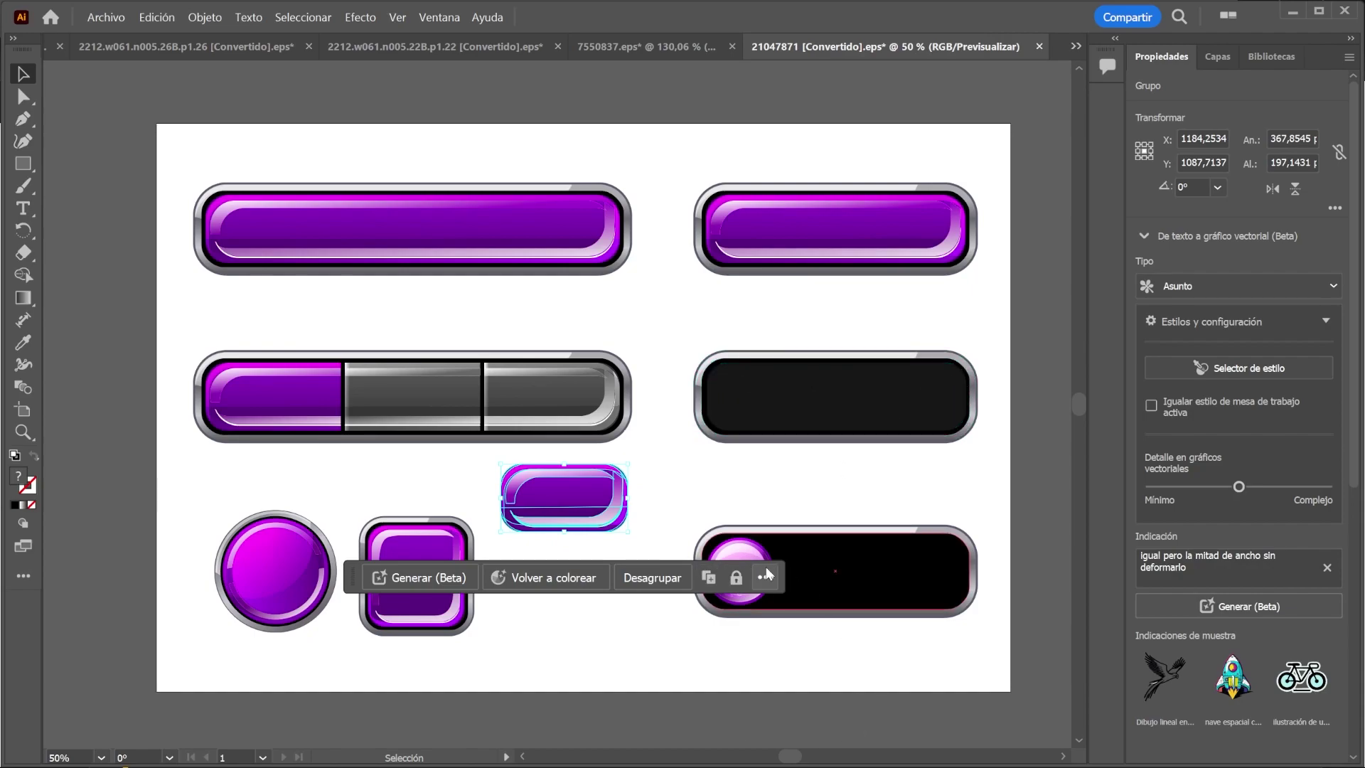
click(742, 567)
drag(747, 575, 553, 586)
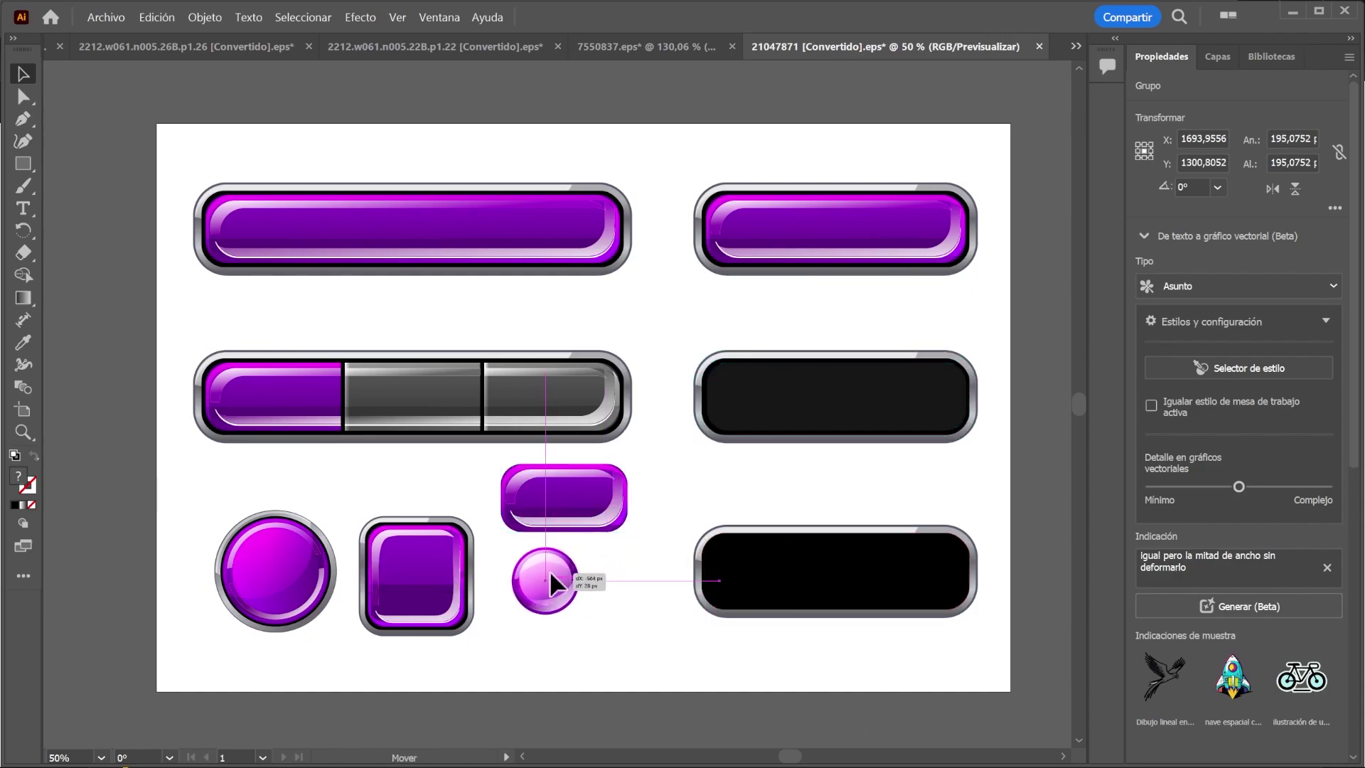
Select the whole emptied middle frame and move it up to just below the shorter purple bar
click(866, 327)
drag(678, 332, 995, 470)
drag(828, 396, 829, 338)
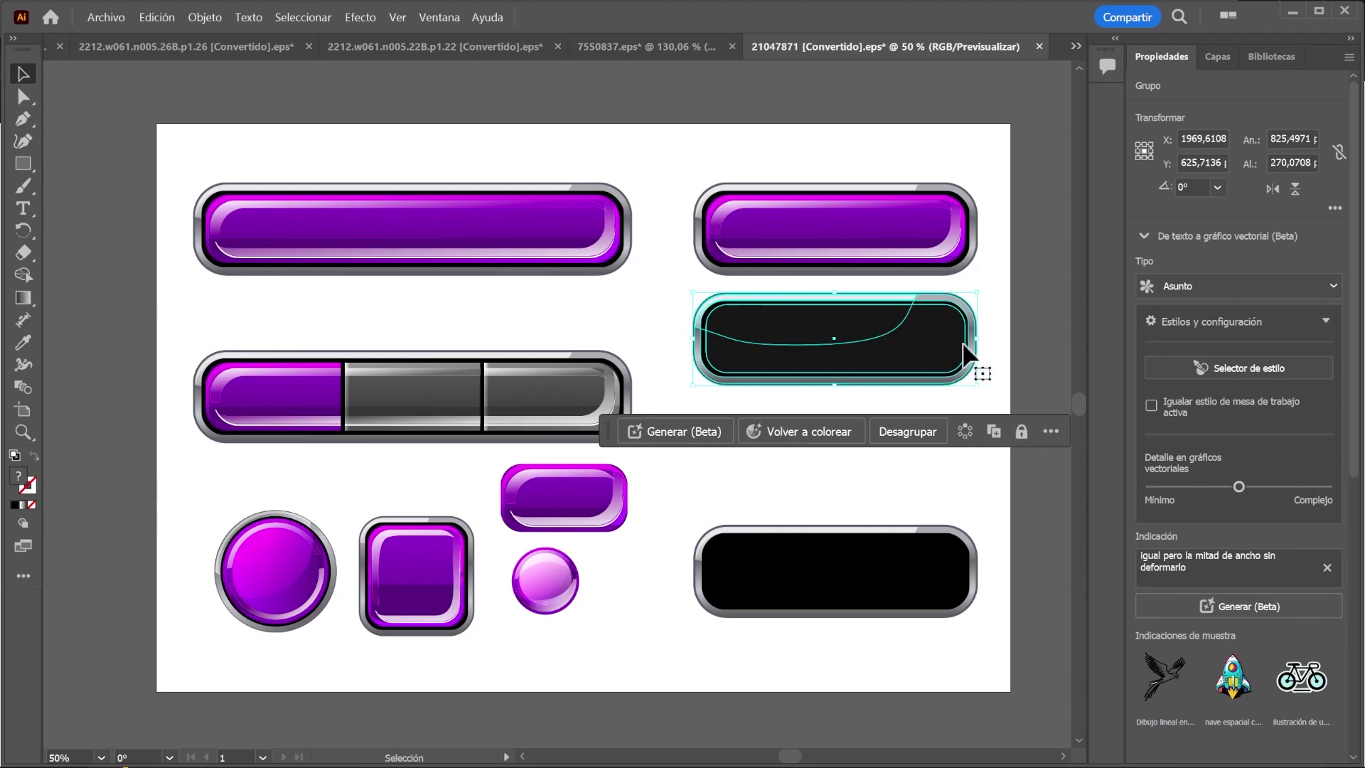
Try to narrow the emptied frame by scaling it horizontally, and undo the scaling
drag(978, 342, 848, 342)
click(922, 393)
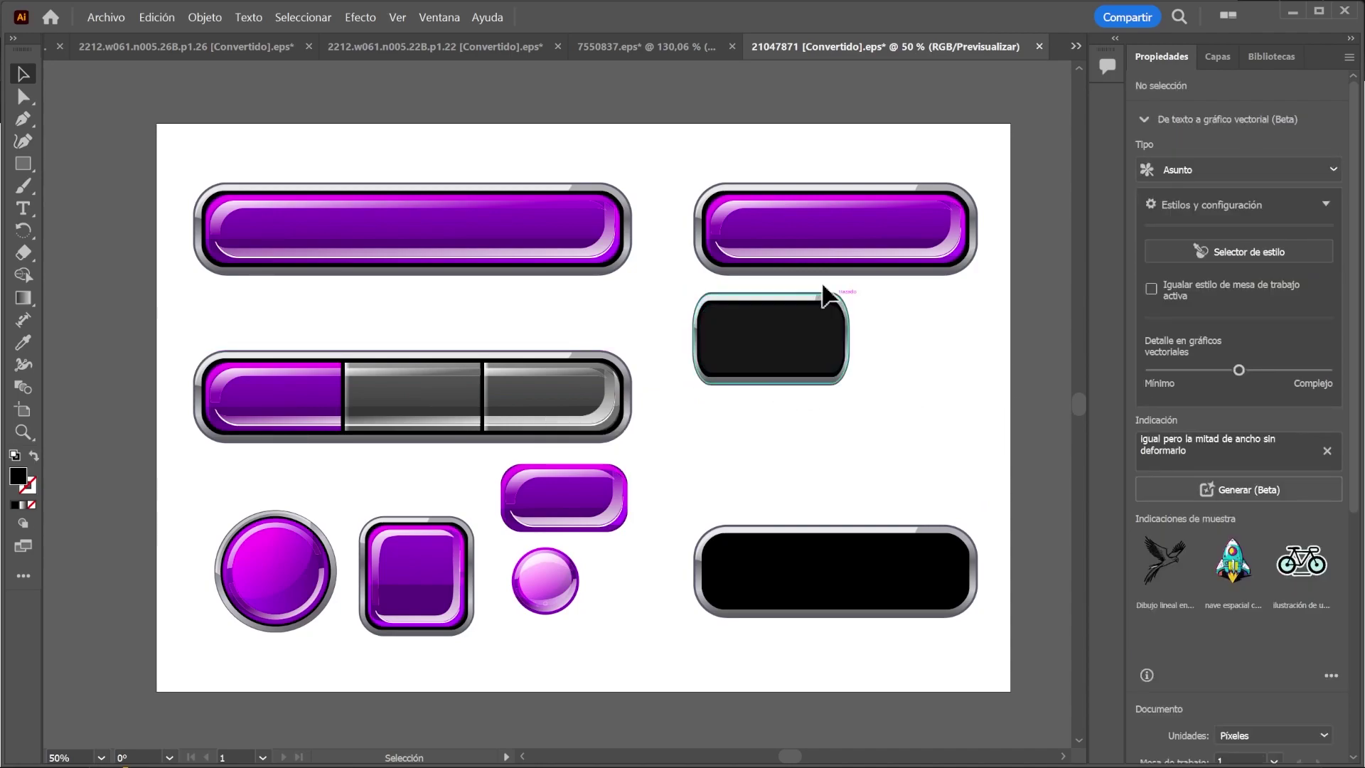
key(a)
key(ctrl+z)
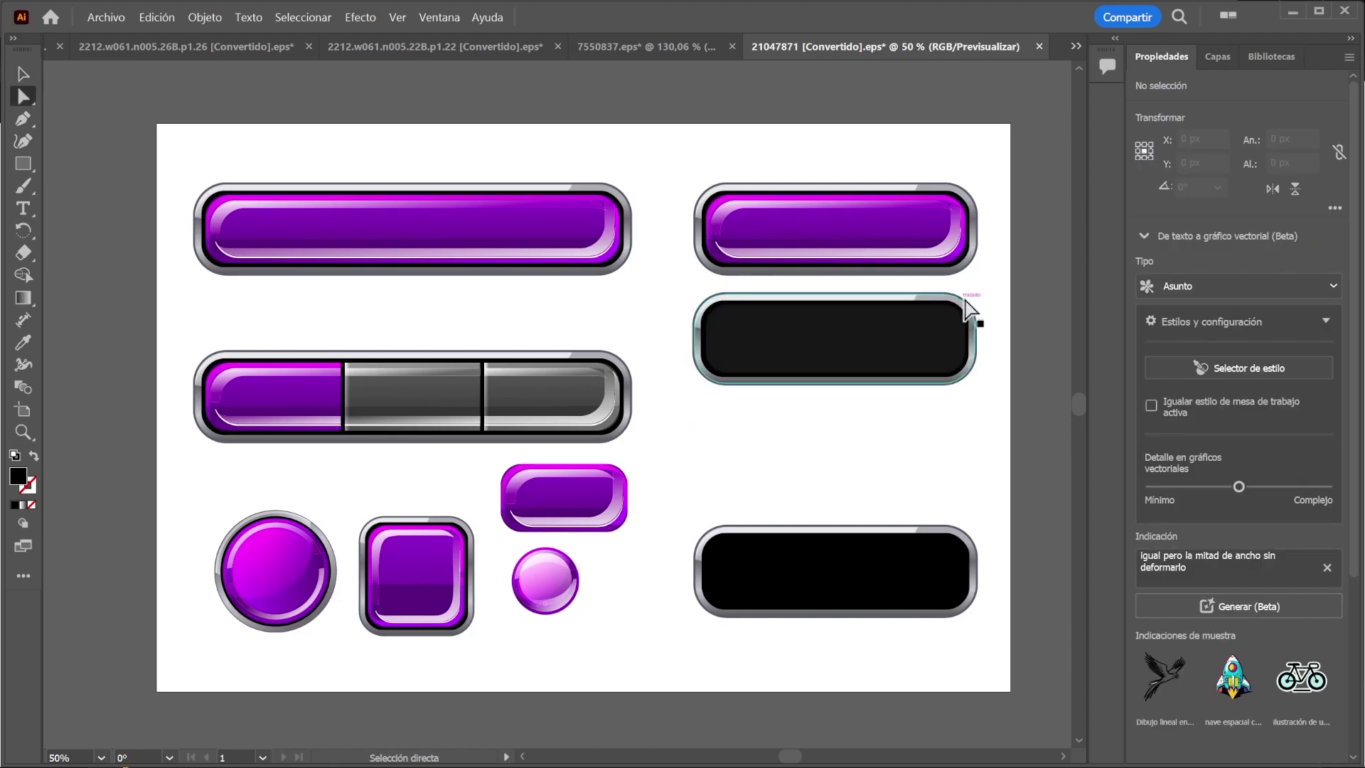
Shorten the emptied frame to about 518 px wide by moving only the anchor points of its right end
click(975, 347)
drag(976, 341, 869, 338)
click(936, 371)
ctrl+click(855, 362)
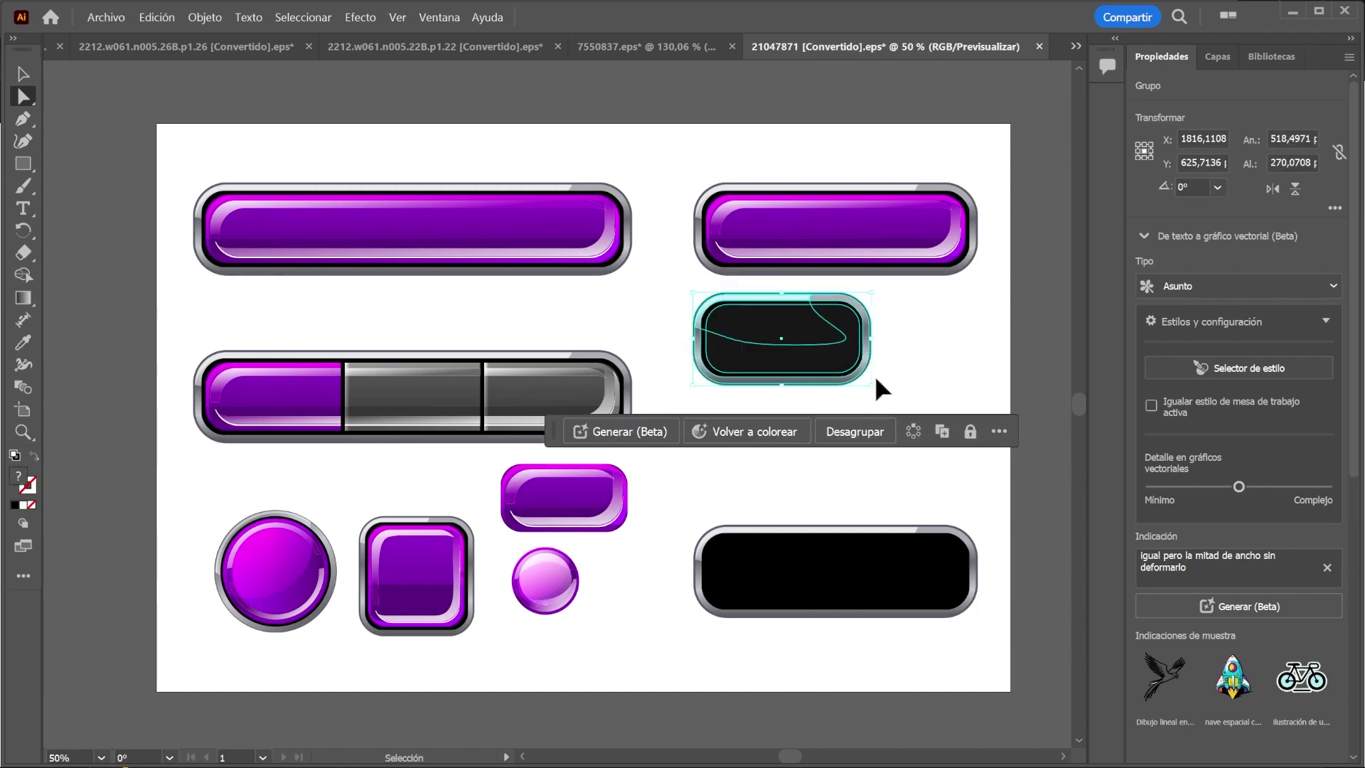
Duplicate the shortened frame, place the copy directly below it, and shorten the copy further by shifting its right-end anchor points
key(ctrl+c)
key(ctrl+v)
drag(583, 409, 826, 448)
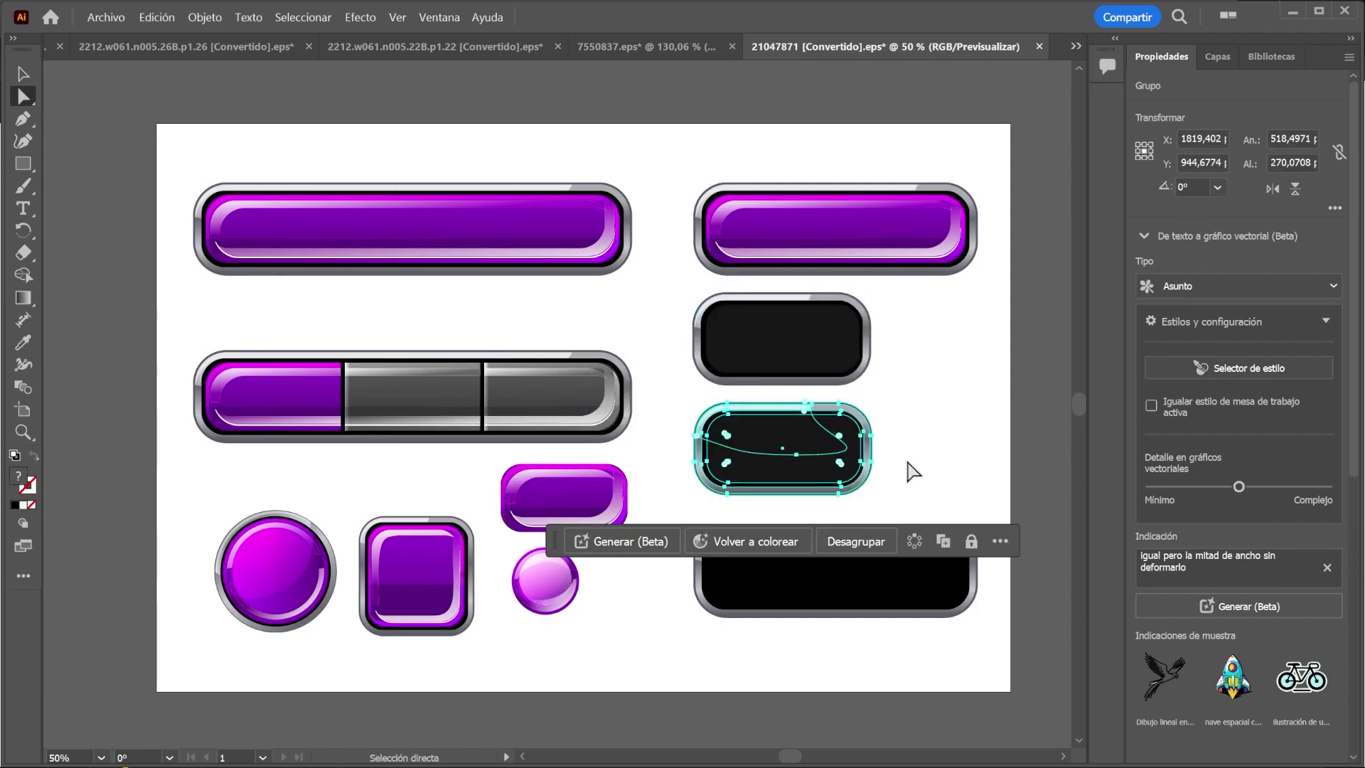
click(869, 453)
shift+drag(869, 450, 803, 449)
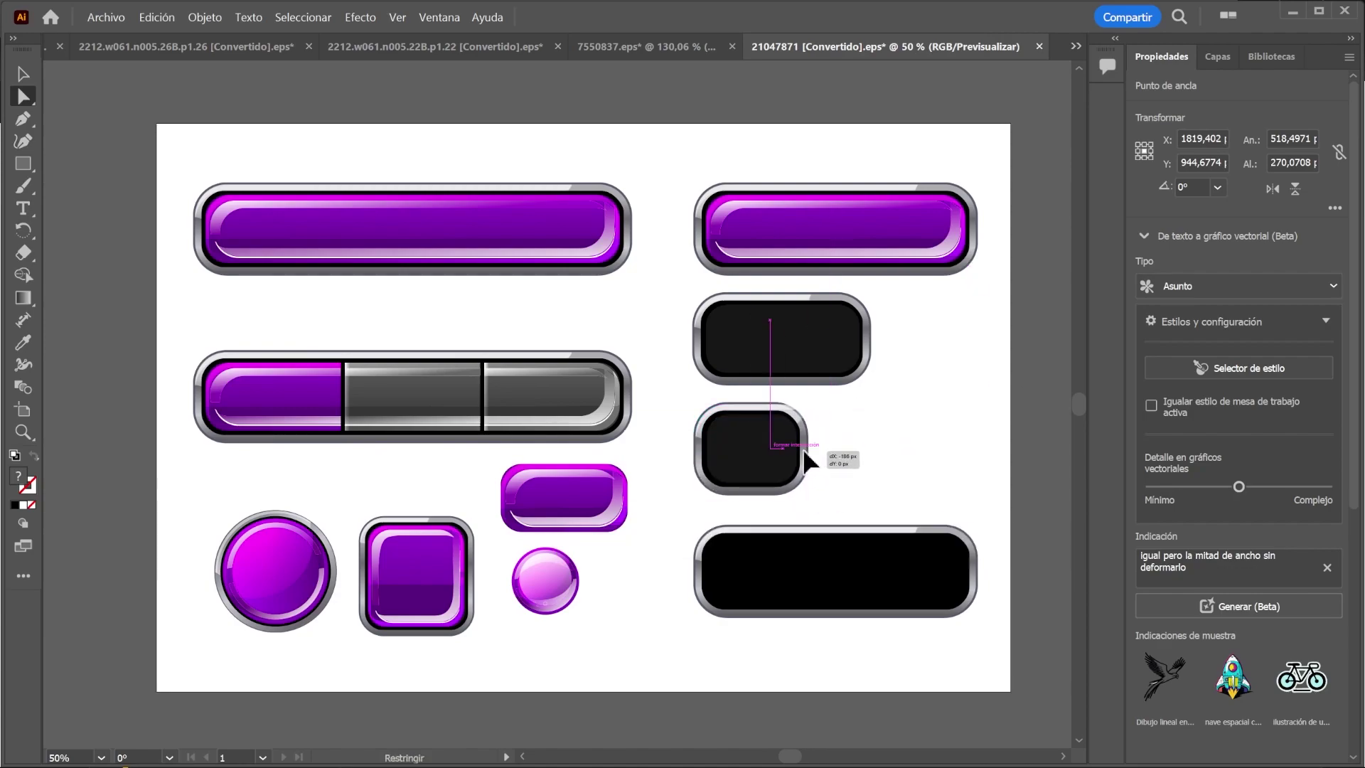
key(ctrl+shift+a)
Try to move the purple fill out of the shorter bar's frame, and undo the move
key(v)
click(817, 224)
drag(817, 220, 676, 654)
key(ctrl+z)
Move the long bar's purple fill out of its frame to just below it
click(449, 232)
drag(462, 232, 472, 314)
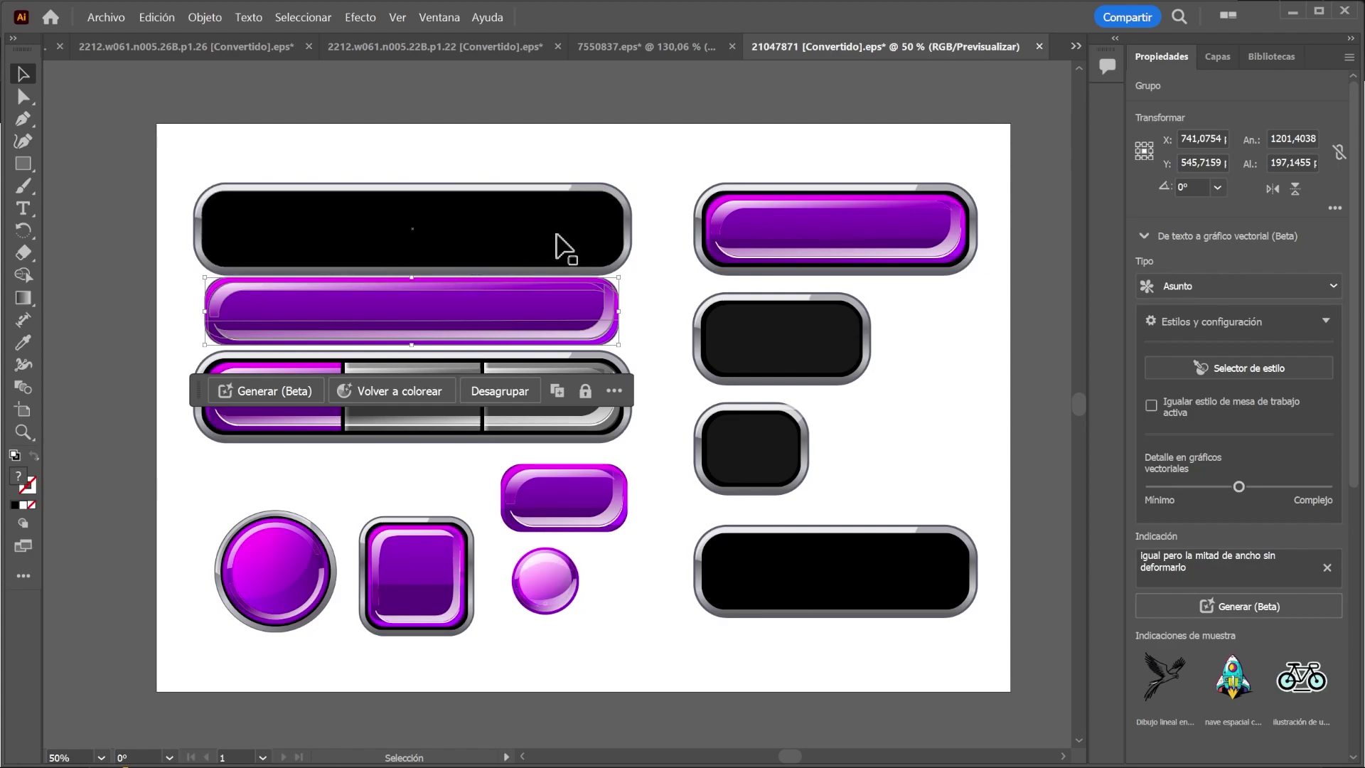
Minimize Illustrator and the zip folder window to return to the Freepik button set page
click(1292, 11)
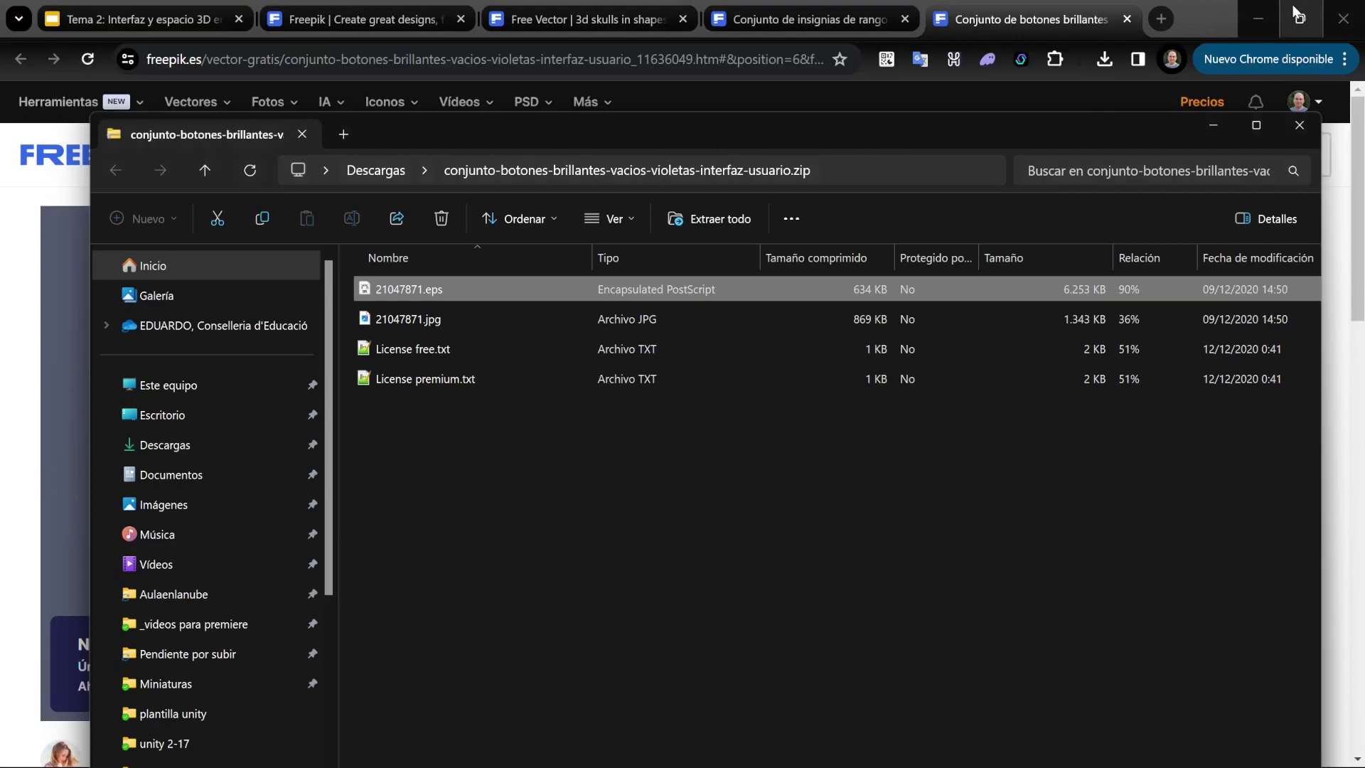
click(1212, 126)
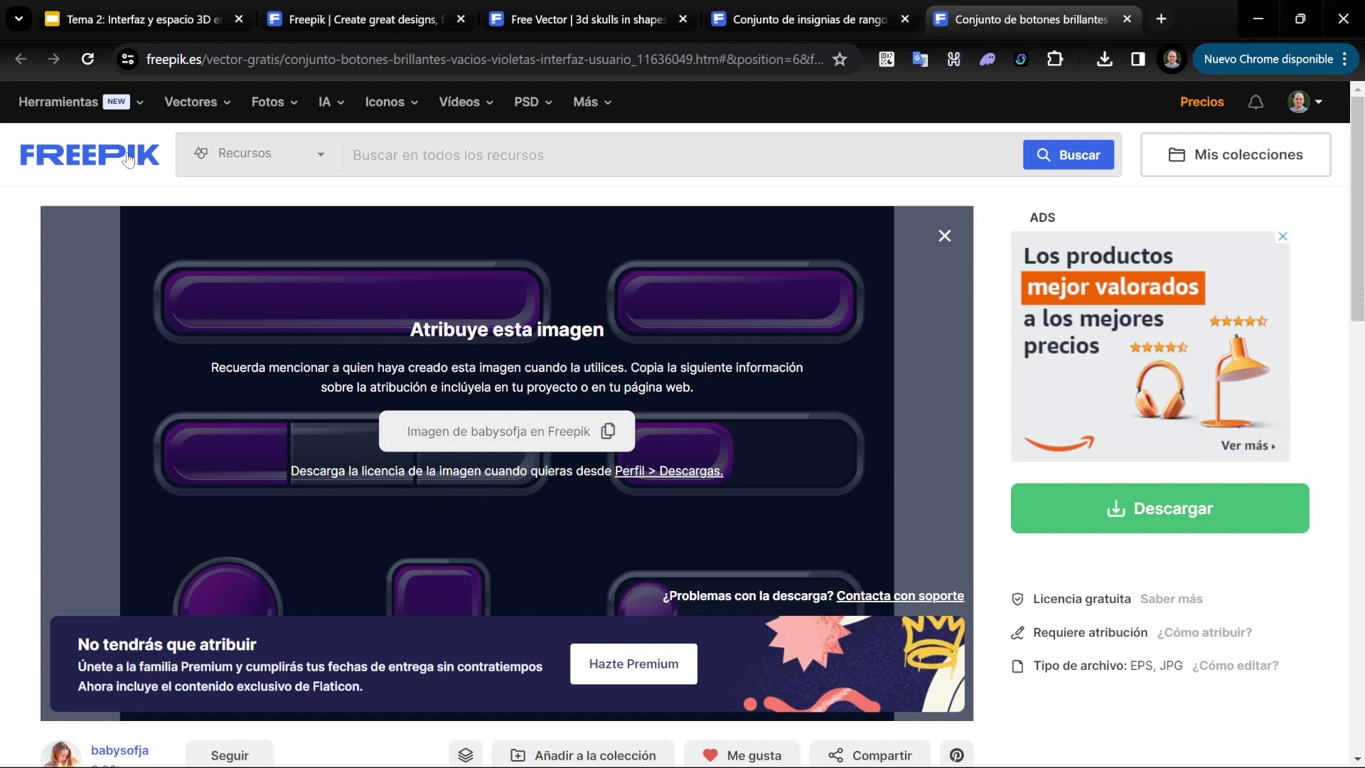
scroll(531, 489, down, 1)
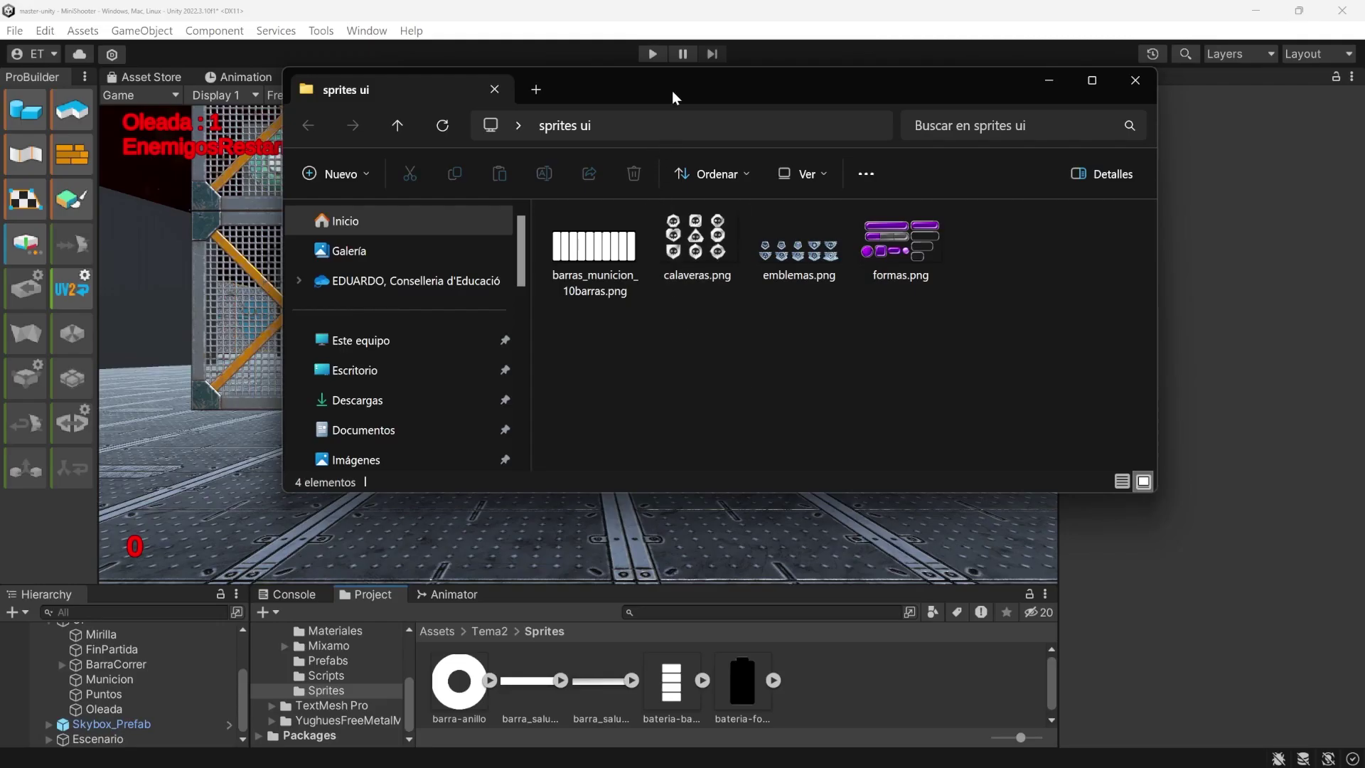
Import all four PNG images from the sprites ui folder into Unity's Assets/Tema2/Sprites folder
drag(672, 91, 811, 142)
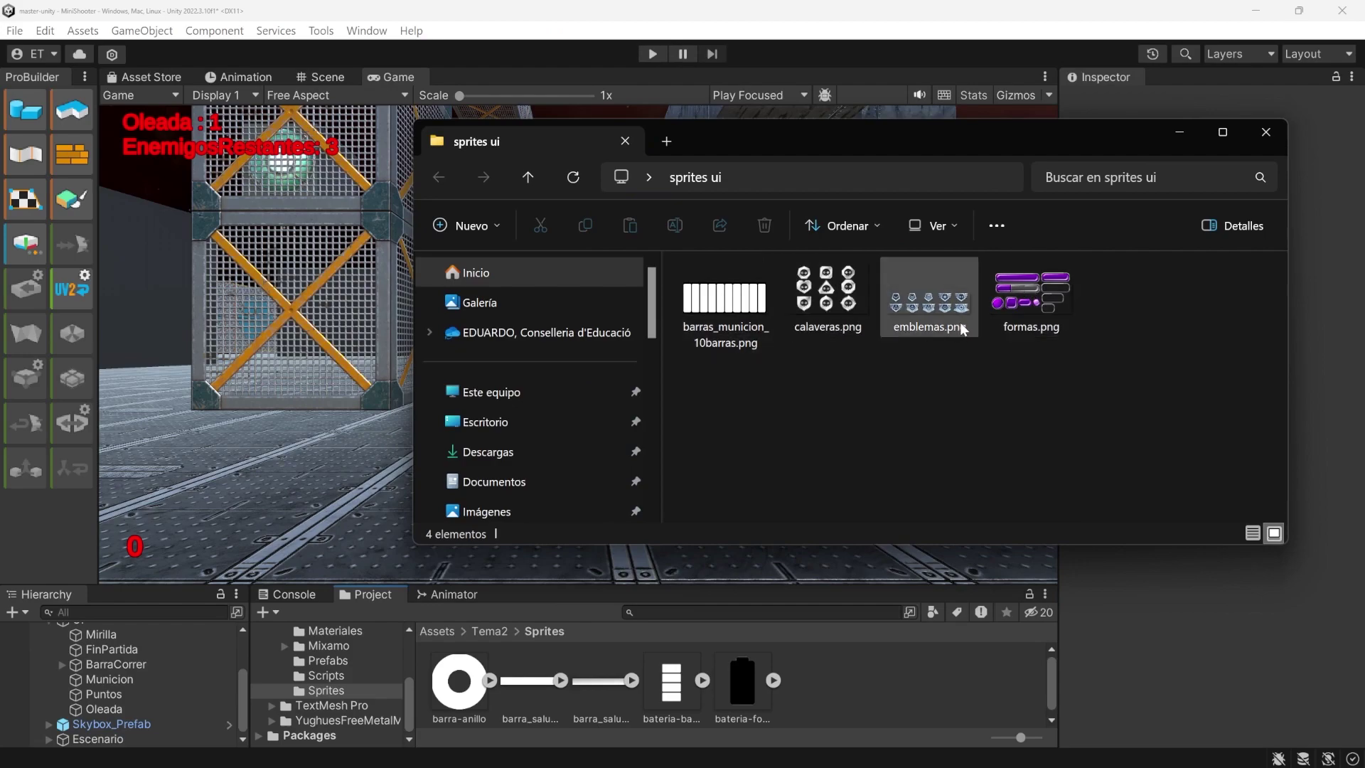
click(710, 299)
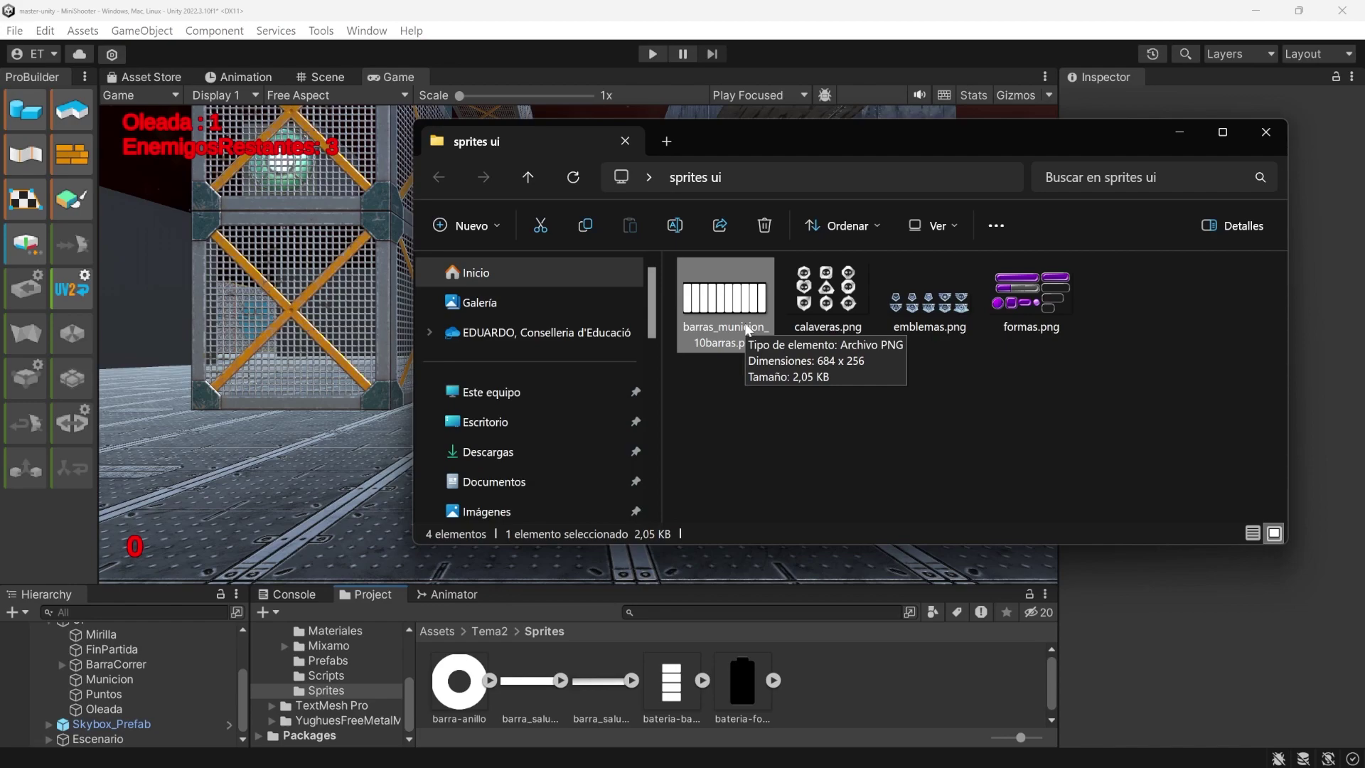
key(ctrl+a)
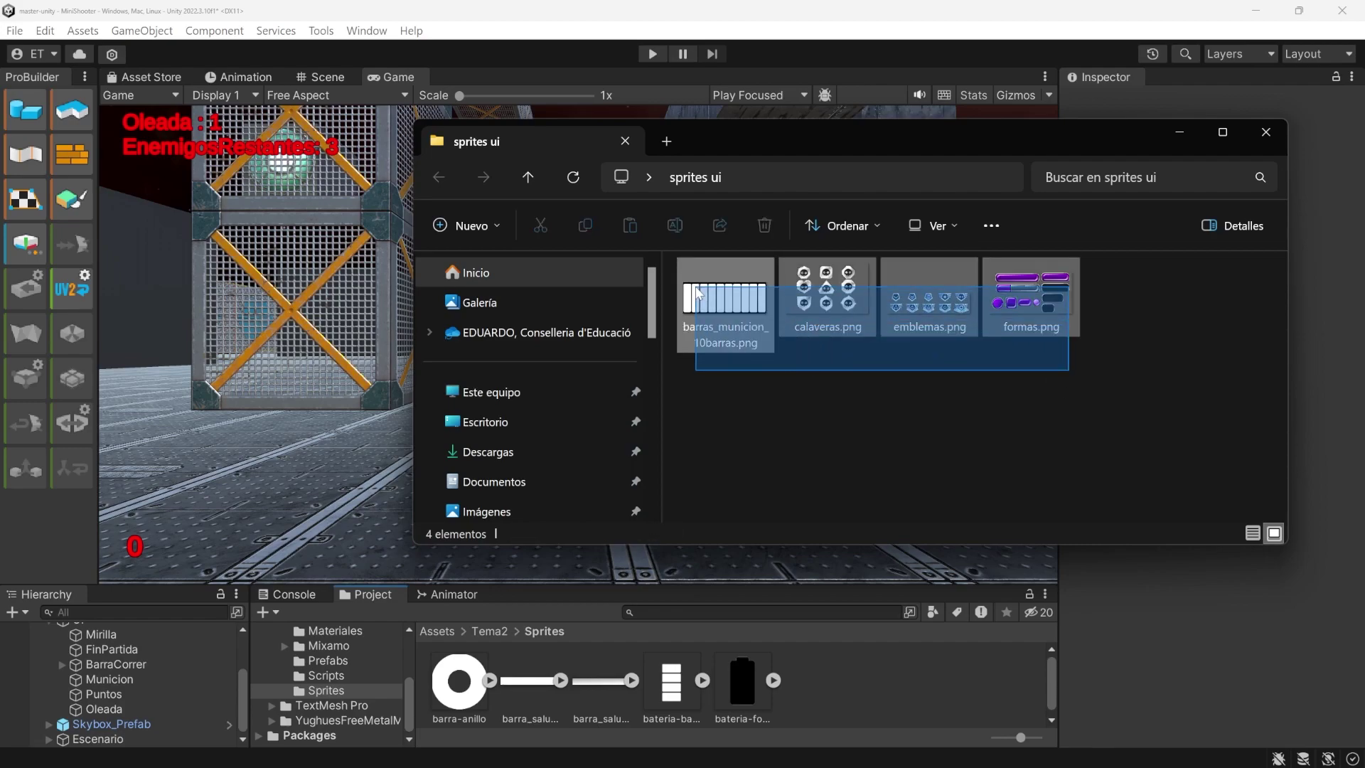
drag(725, 307, 862, 688)
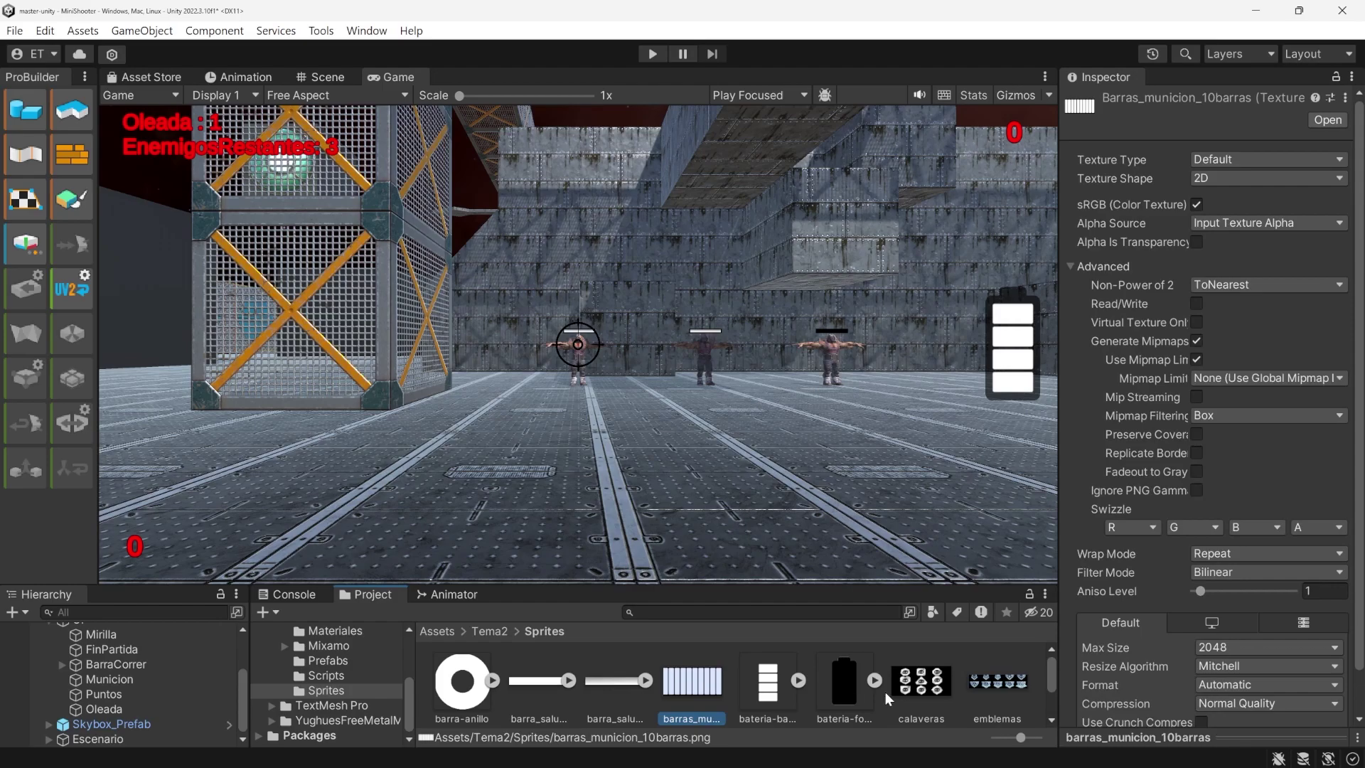
Set the texture type of barras_municion_10barras, calaveras, emblemas and formas to Sprite (2D and UI) and apply it
ctrl+click(921, 681)
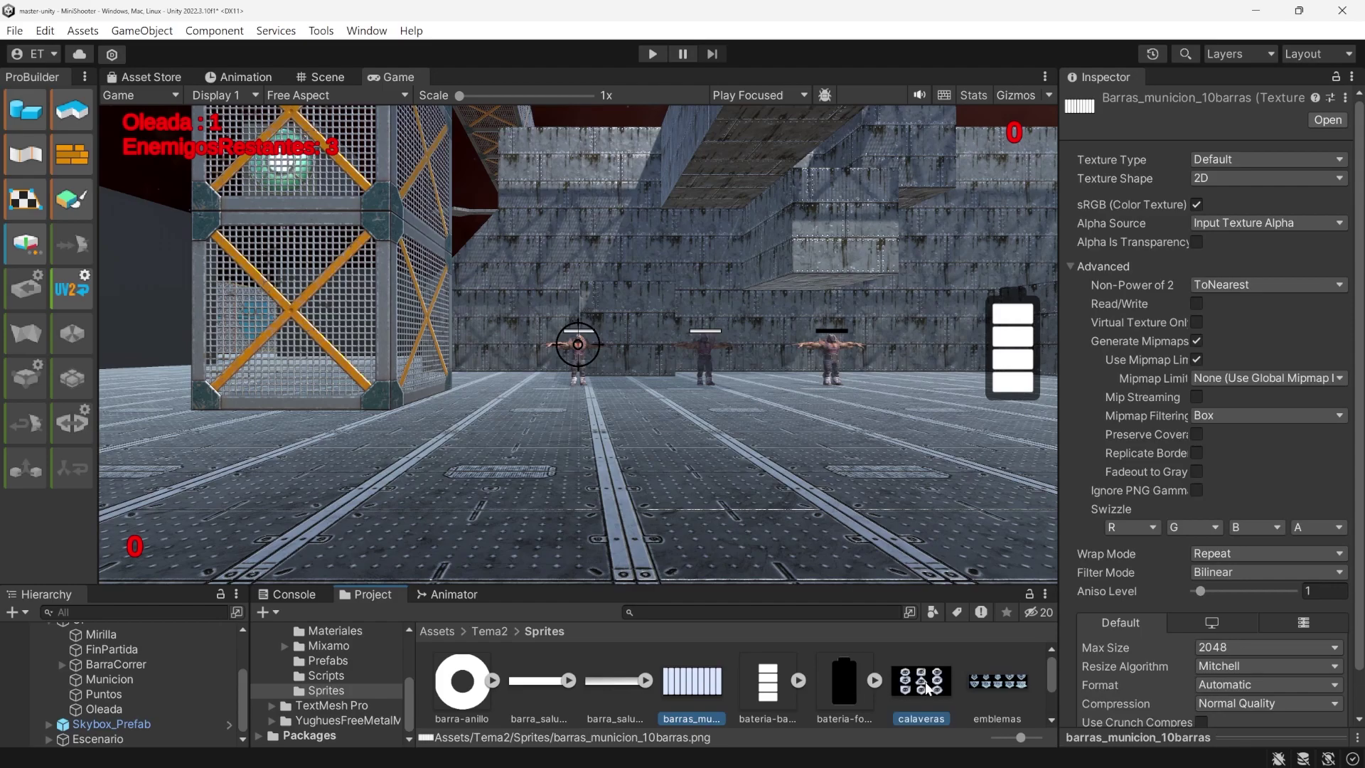
ctrl+click(1003, 681)
drag(1050, 674, 1051, 693)
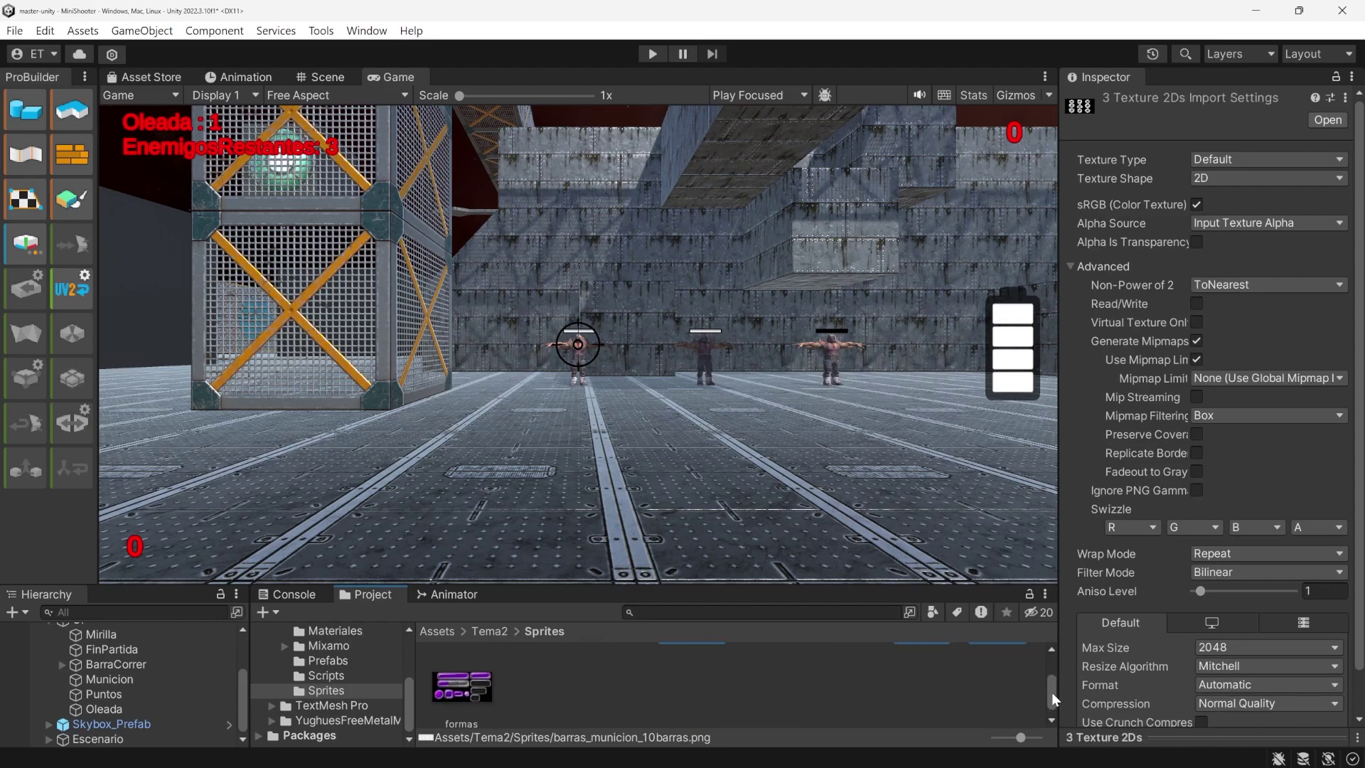
ctrl+click(462, 684)
click(1254, 158)
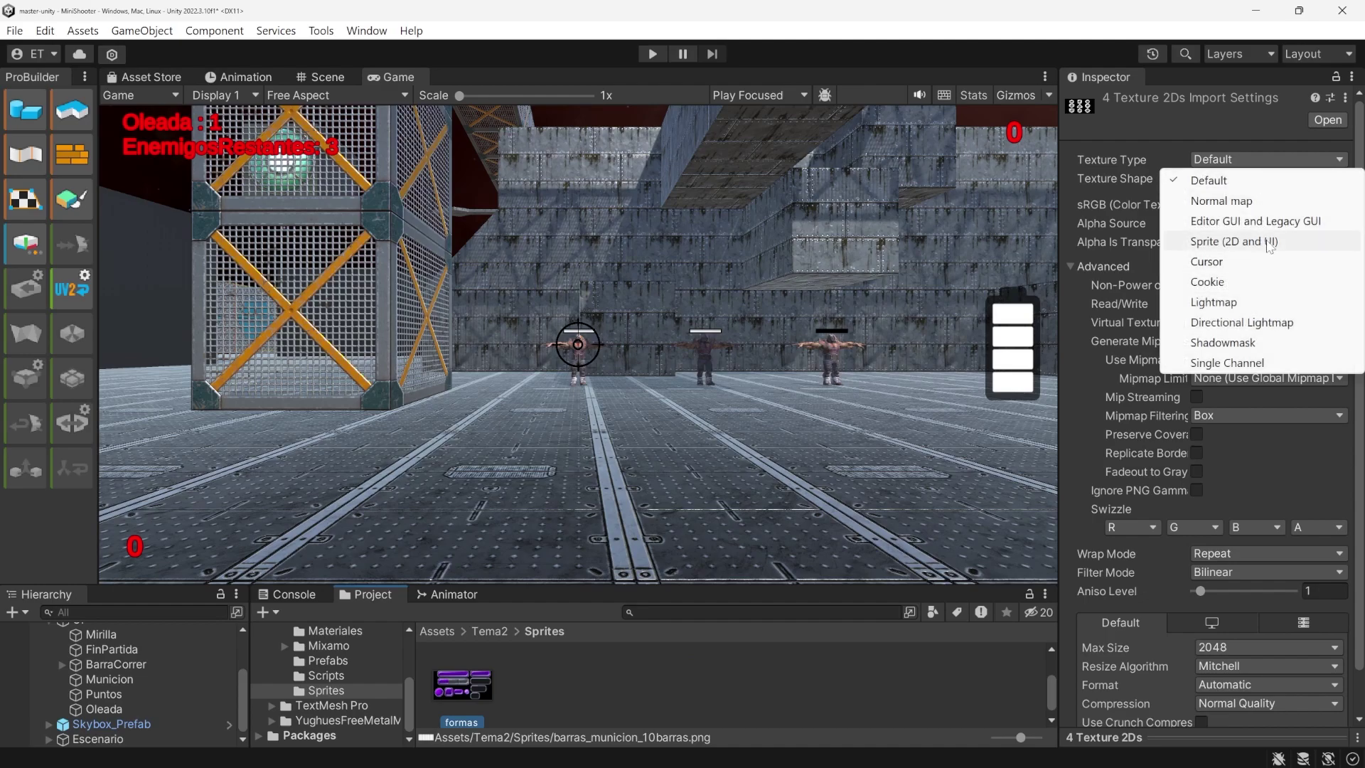
click(1234, 241)
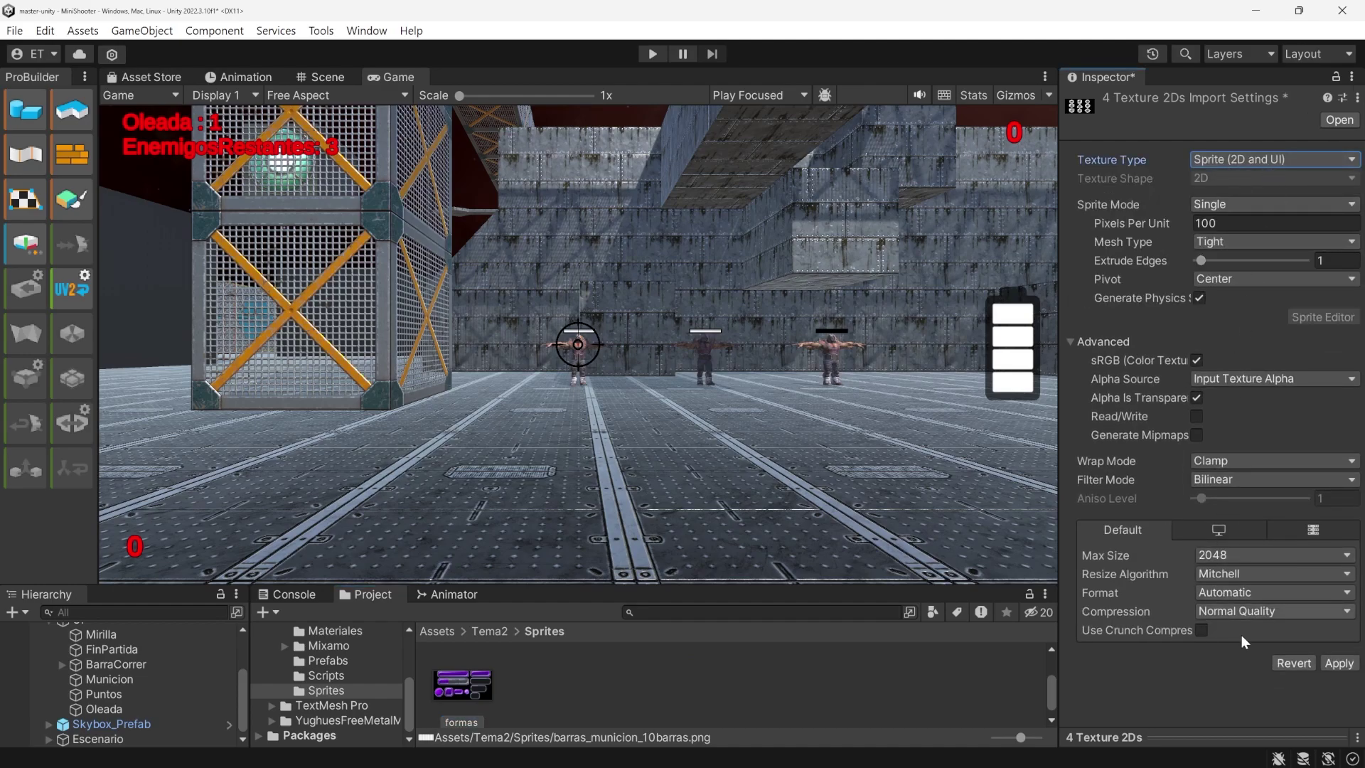
click(1337, 666)
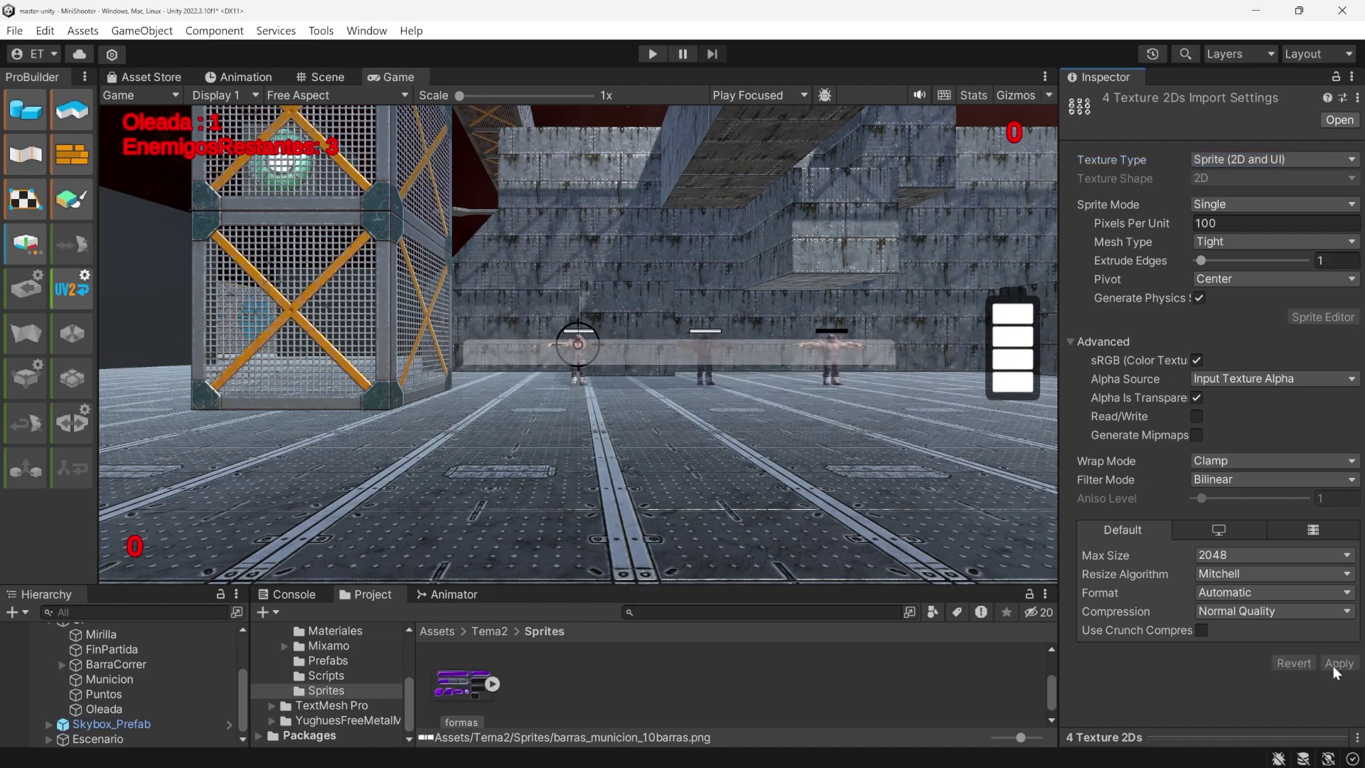
Check the import settings of the barras_municion_10barras, calaveras, emblemas and formas sprites one by one
scroll(1046, 687, up, 5)
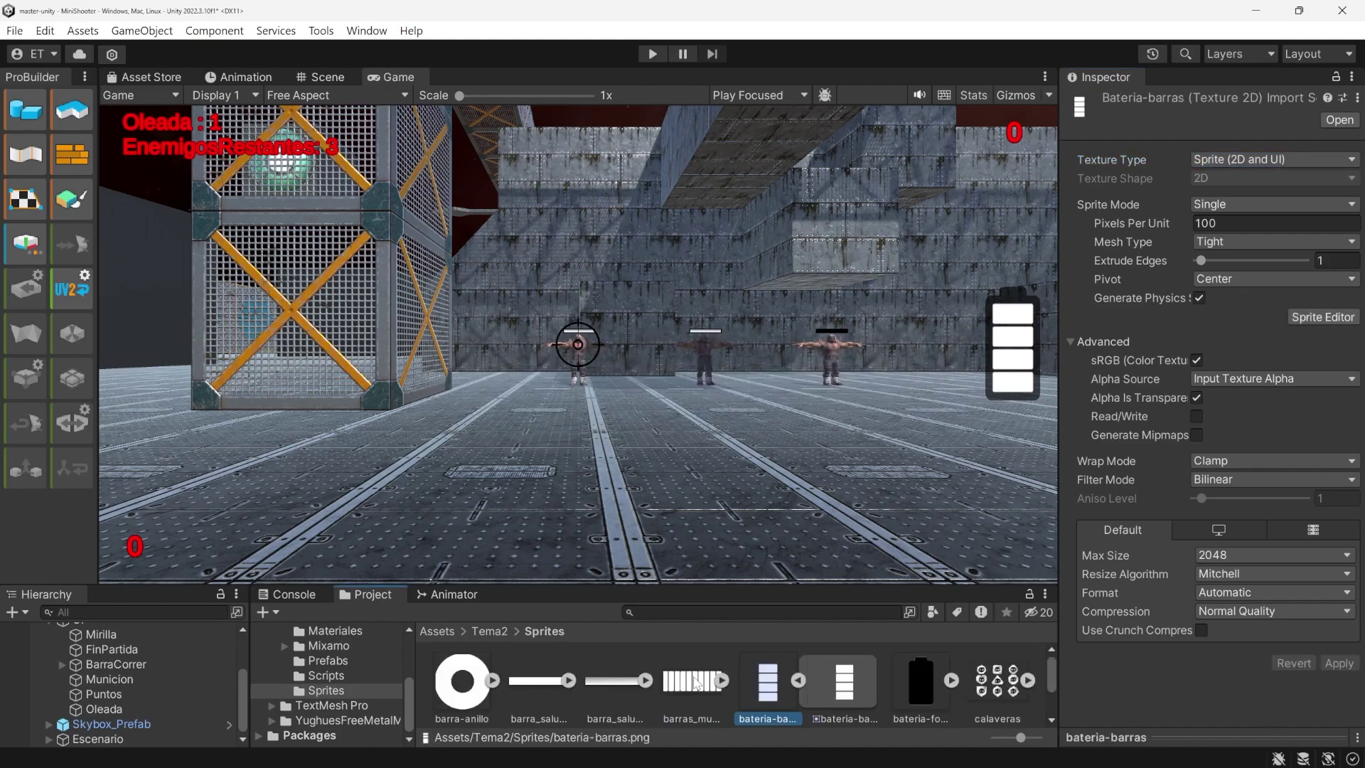
click(704, 681)
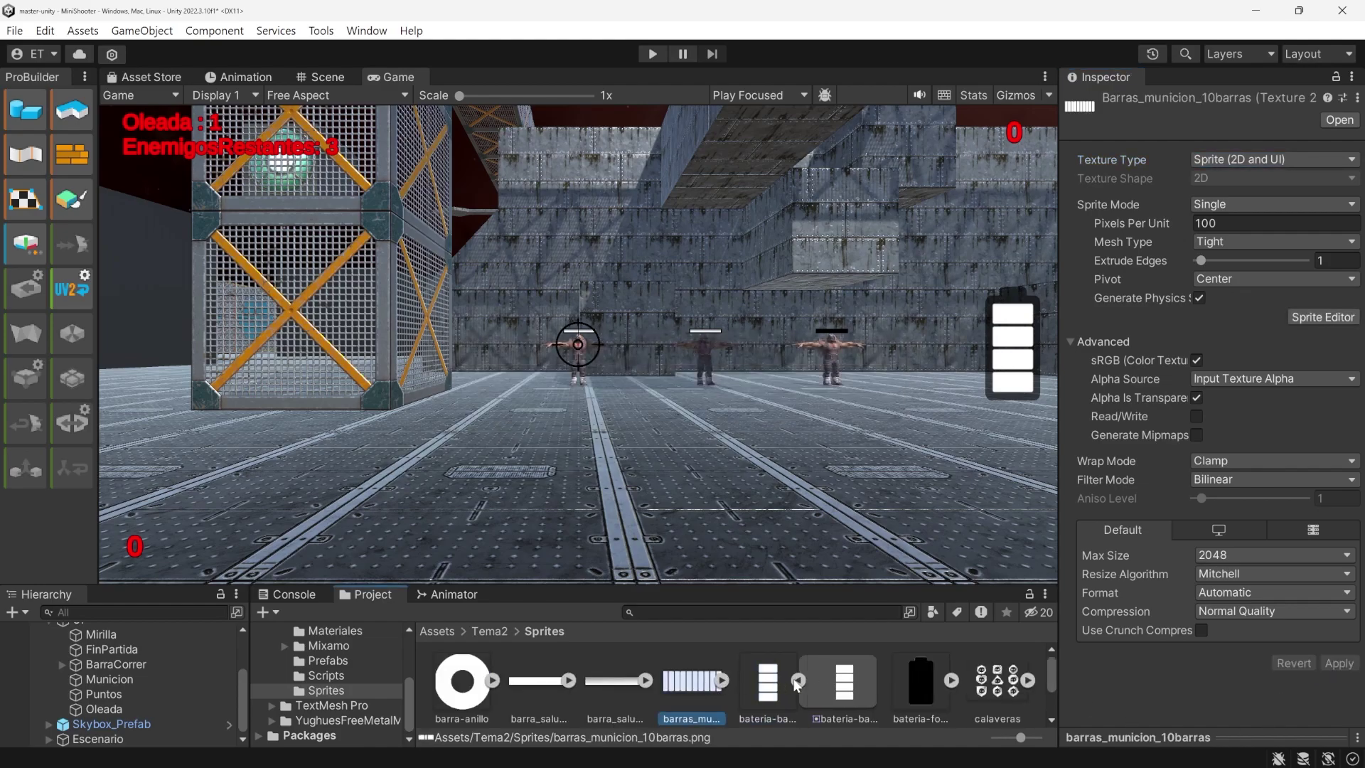
click(798, 681)
click(907, 688)
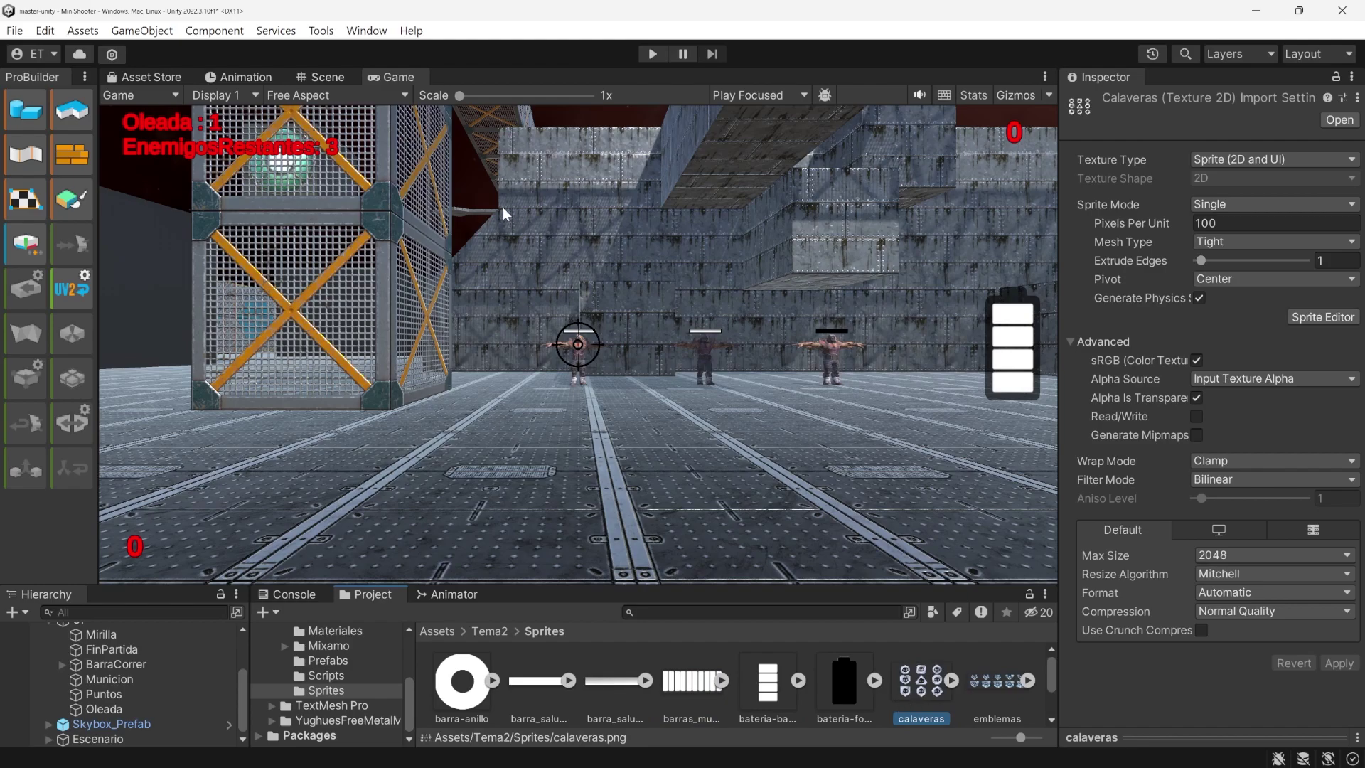
click(1001, 688)
scroll(958, 685, down, 3)
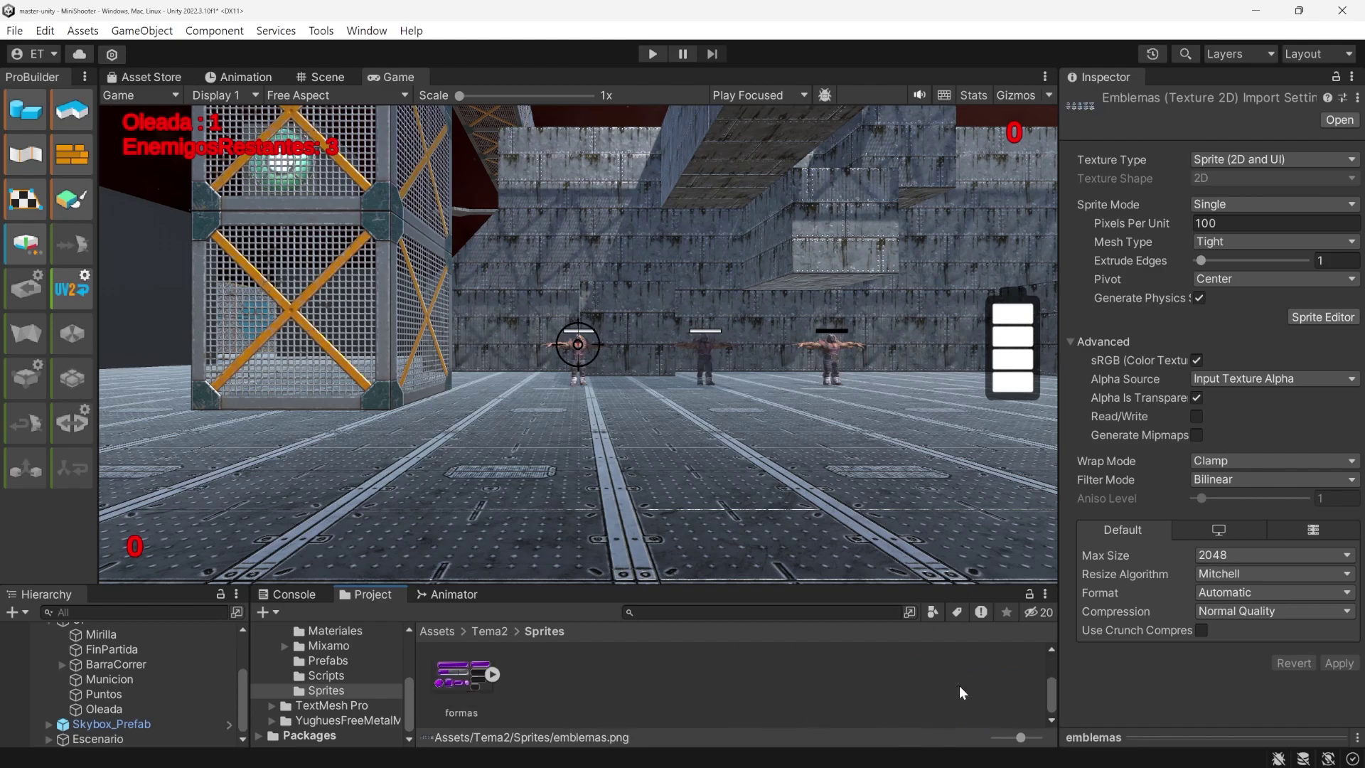
click(497, 681)
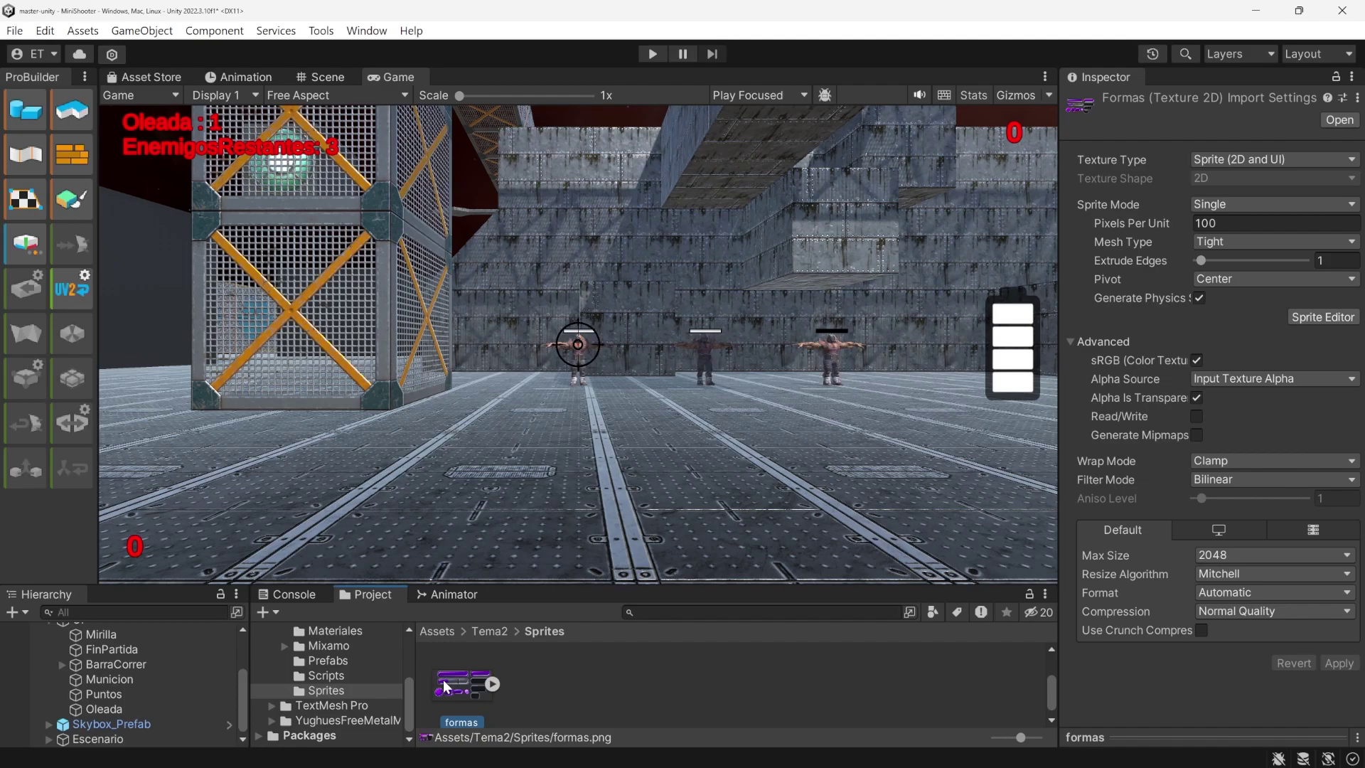
scroll(924, 683, up, 3)
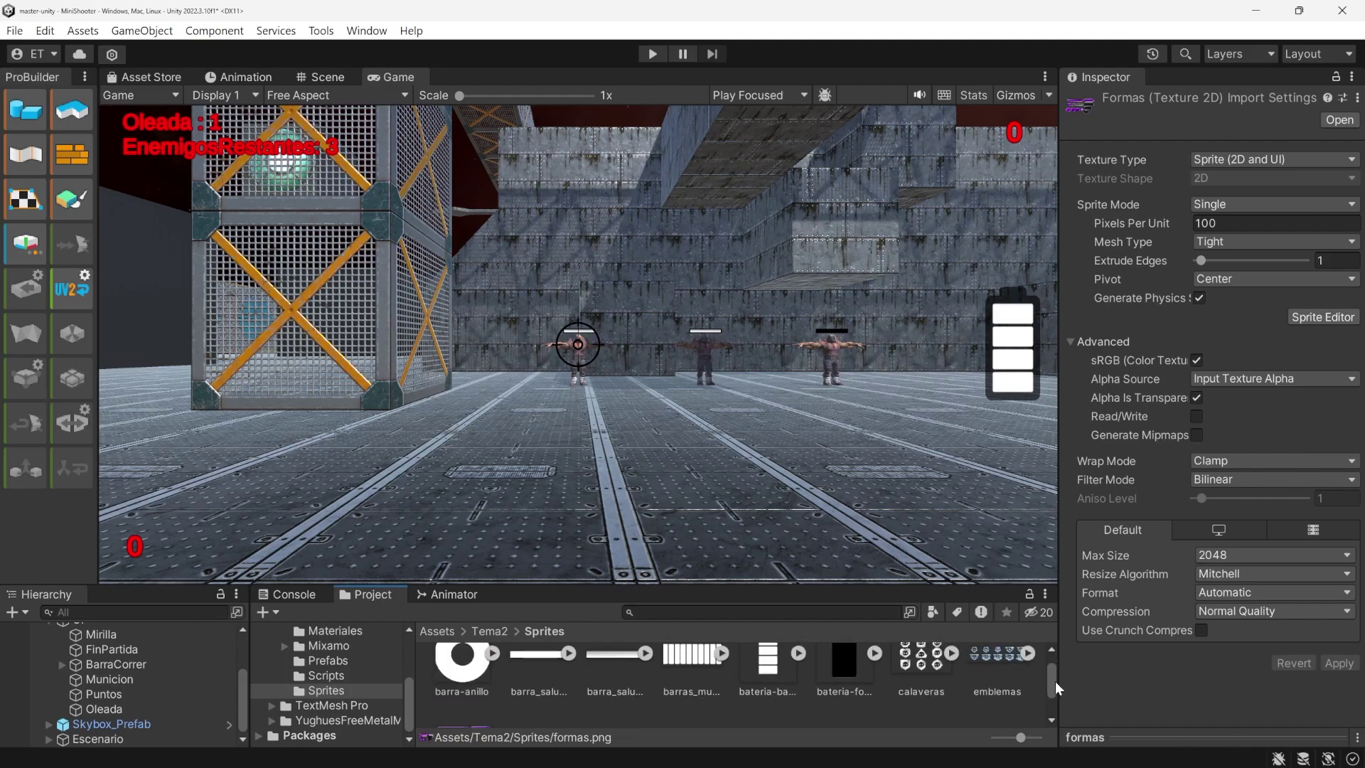
Set the sprite mode of calaveras, emblemas and formas to Multiple and apply the change
click(926, 687)
click(990, 682)
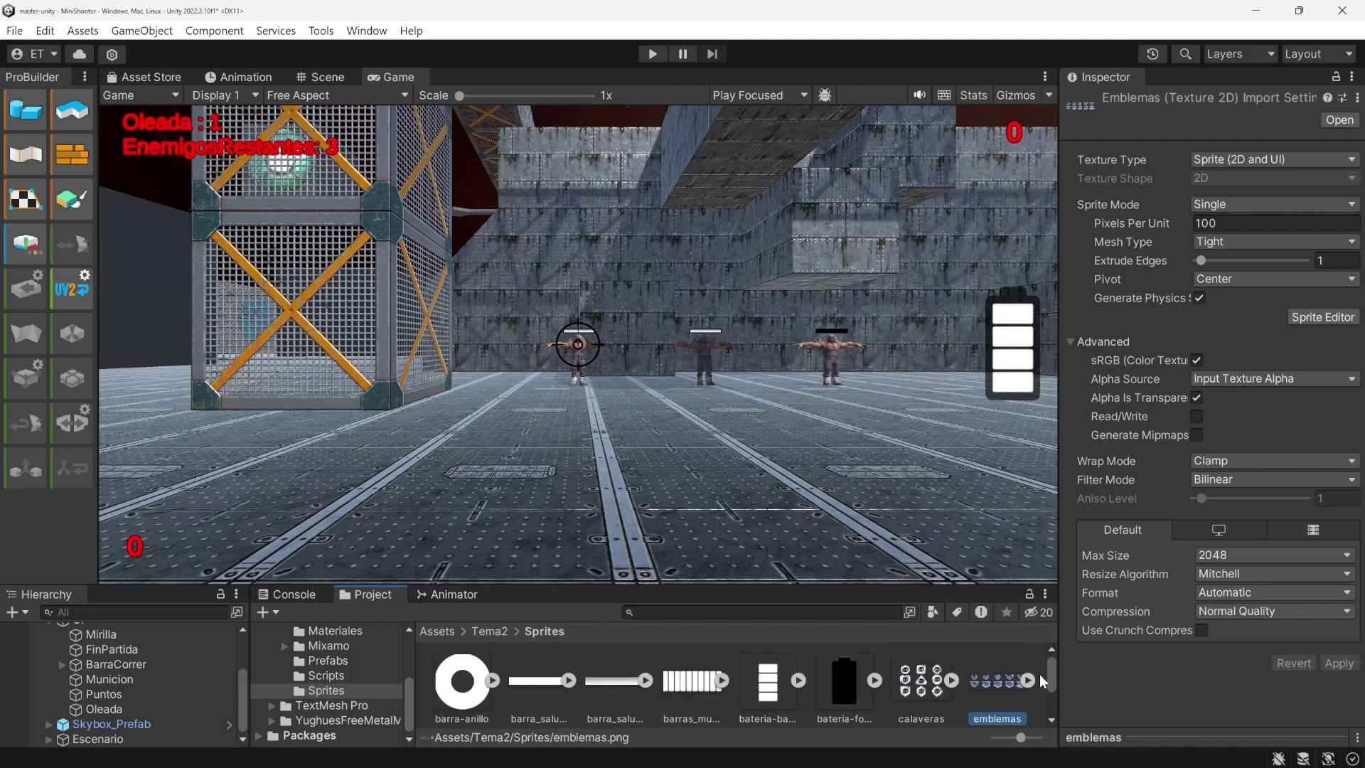
scroll(1056, 680, down, 2)
ctrl+click(922, 662)
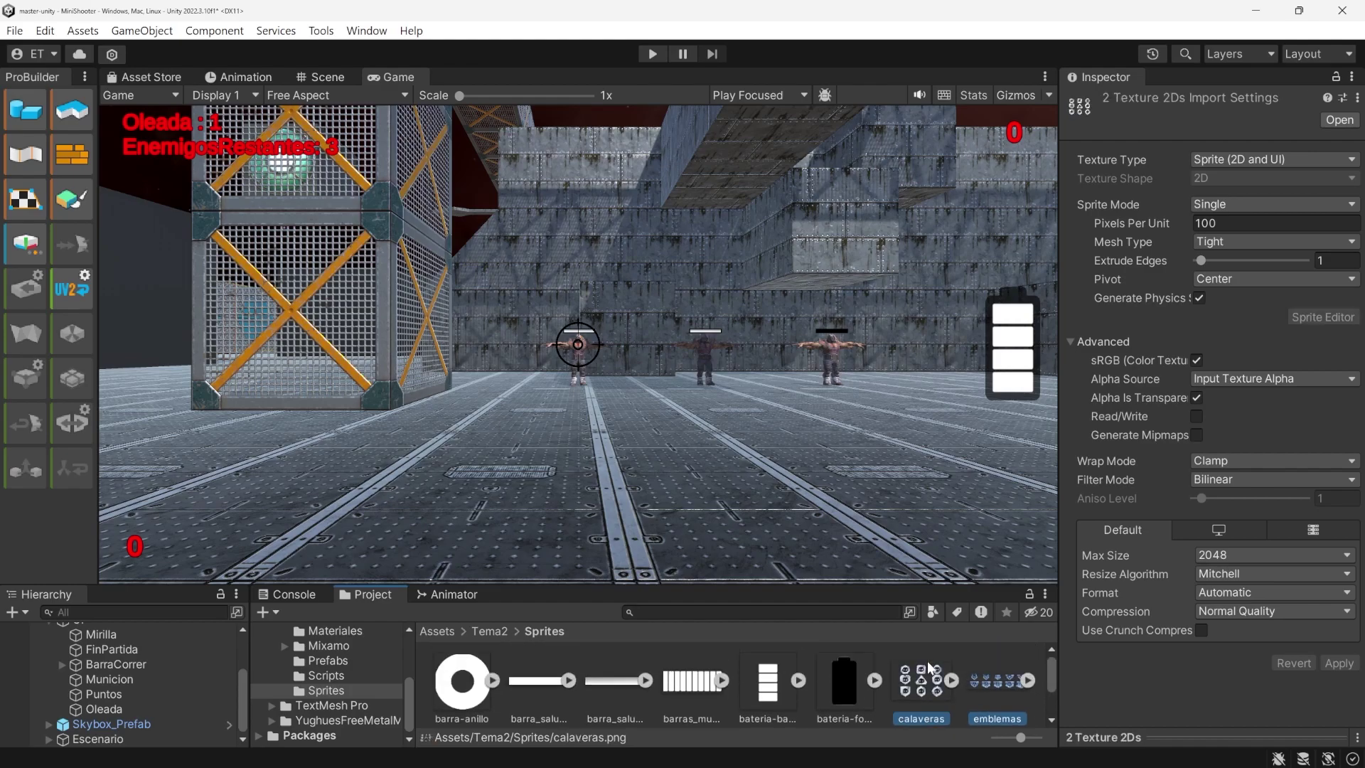
scroll(648, 705, down, 1)
ctrl+click(469, 684)
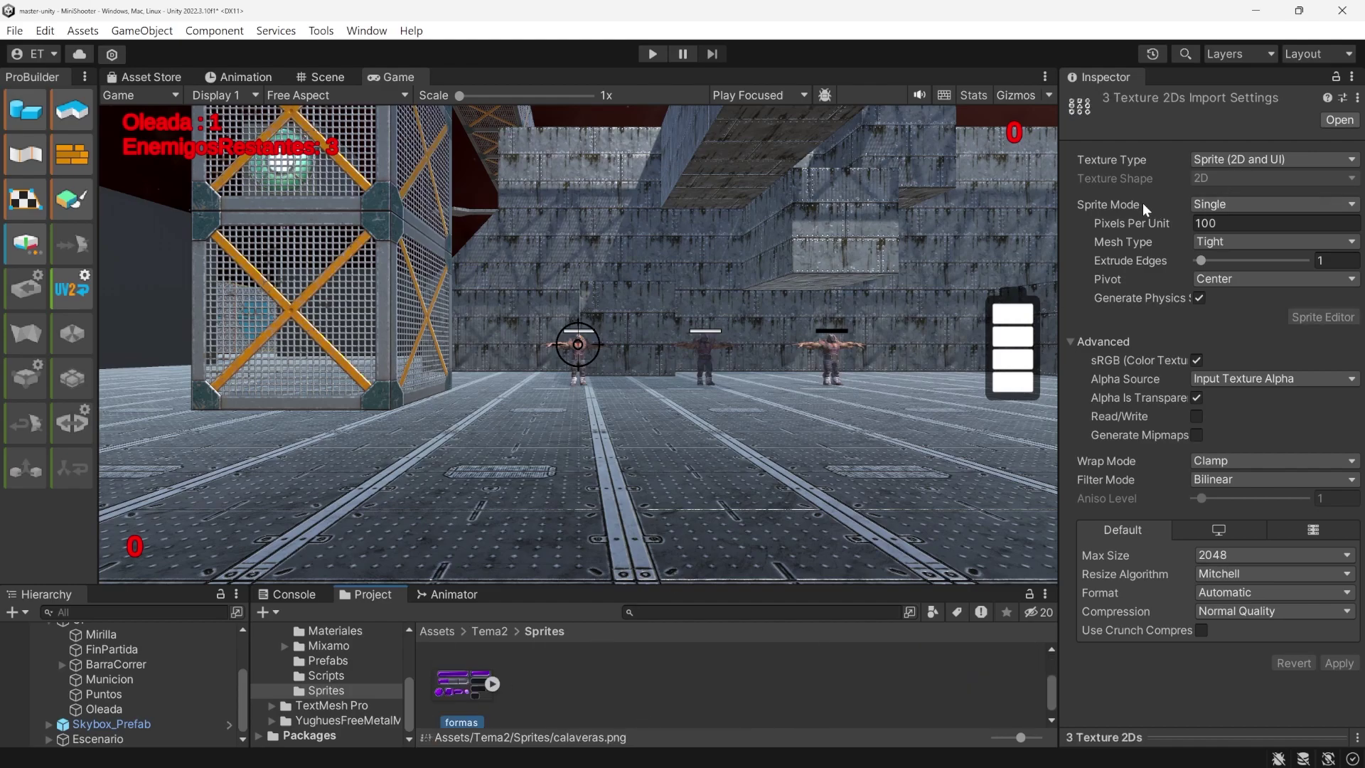
click(1222, 203)
click(1251, 244)
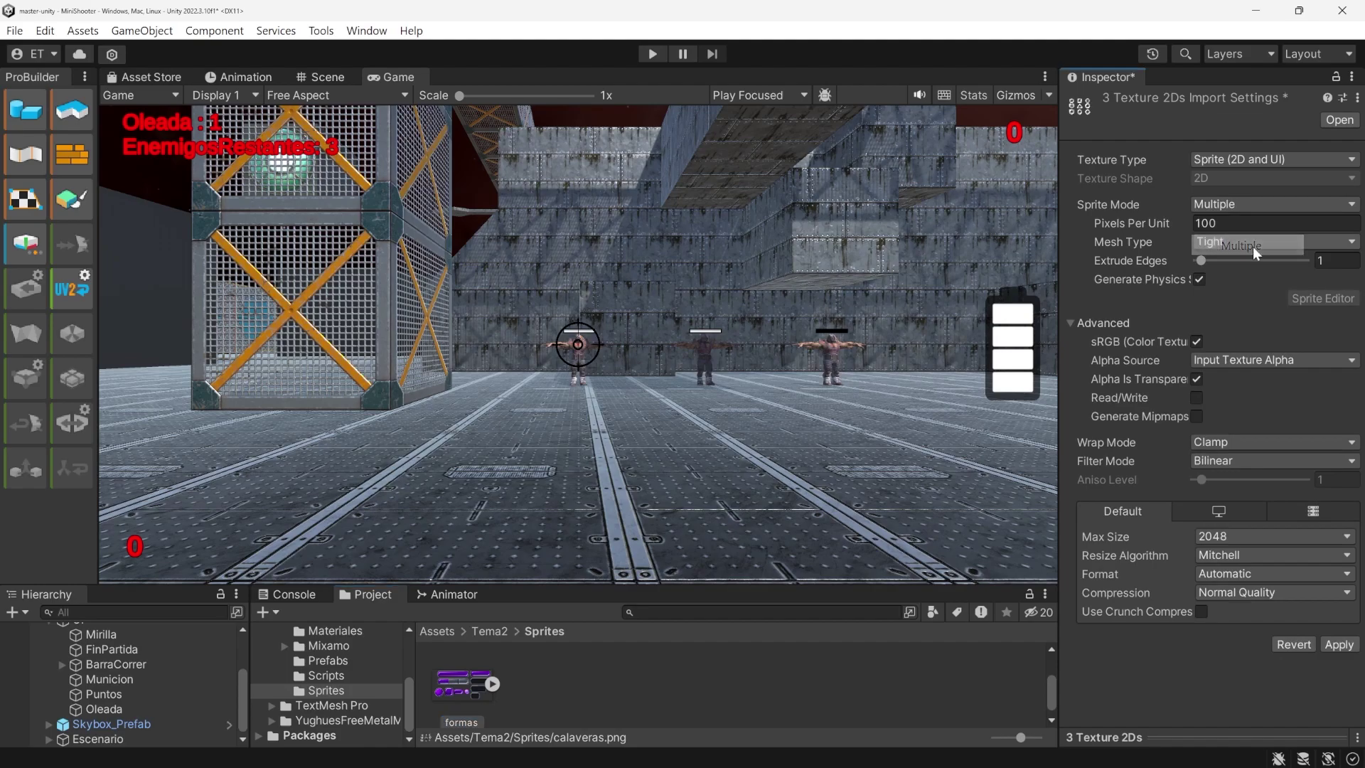
click(1338, 644)
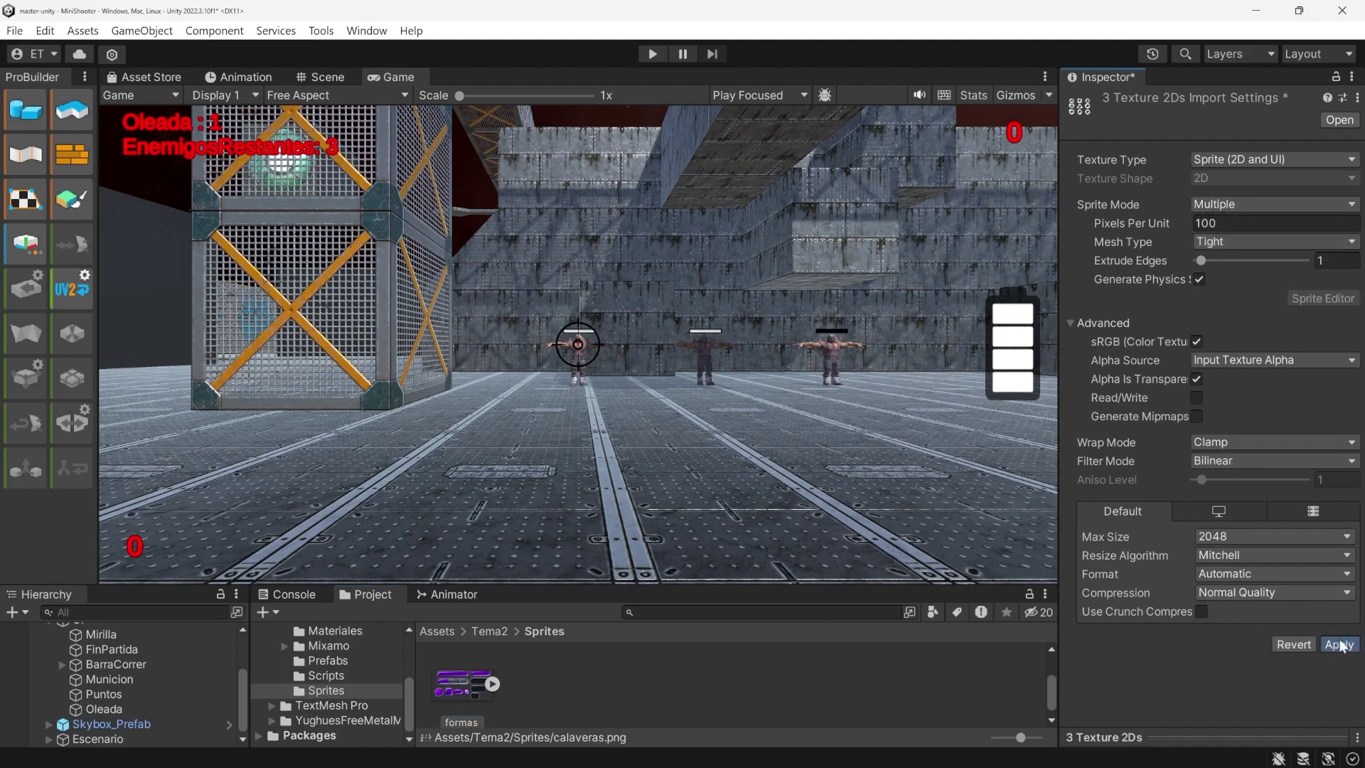
Open the calaveras sprite sheet in the Sprite Editor and reposition the editor window
click(792, 697)
click(932, 684)
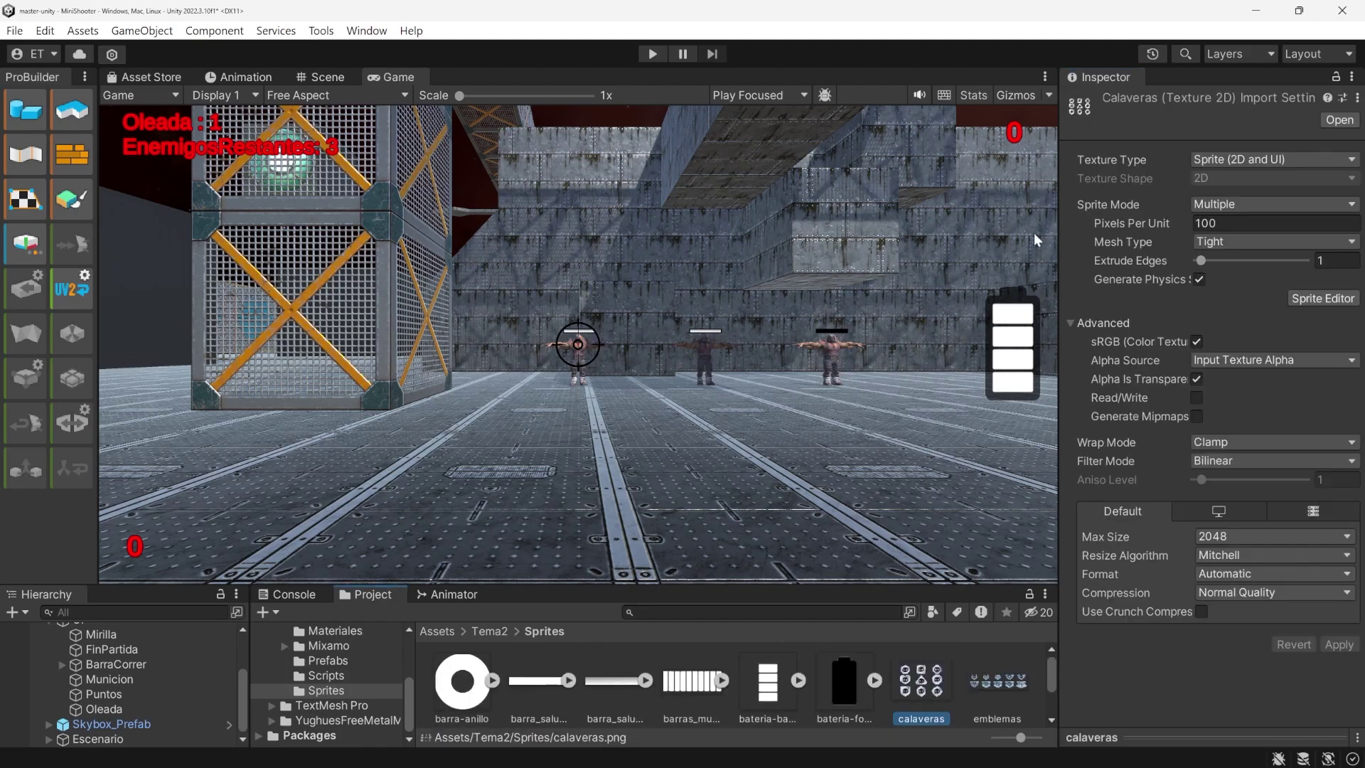
click(1322, 298)
drag(548, 90, 465, 62)
Slice the calaveras sheet with Grid By Cell Count using 3 columns and 3 rows
click(199, 81)
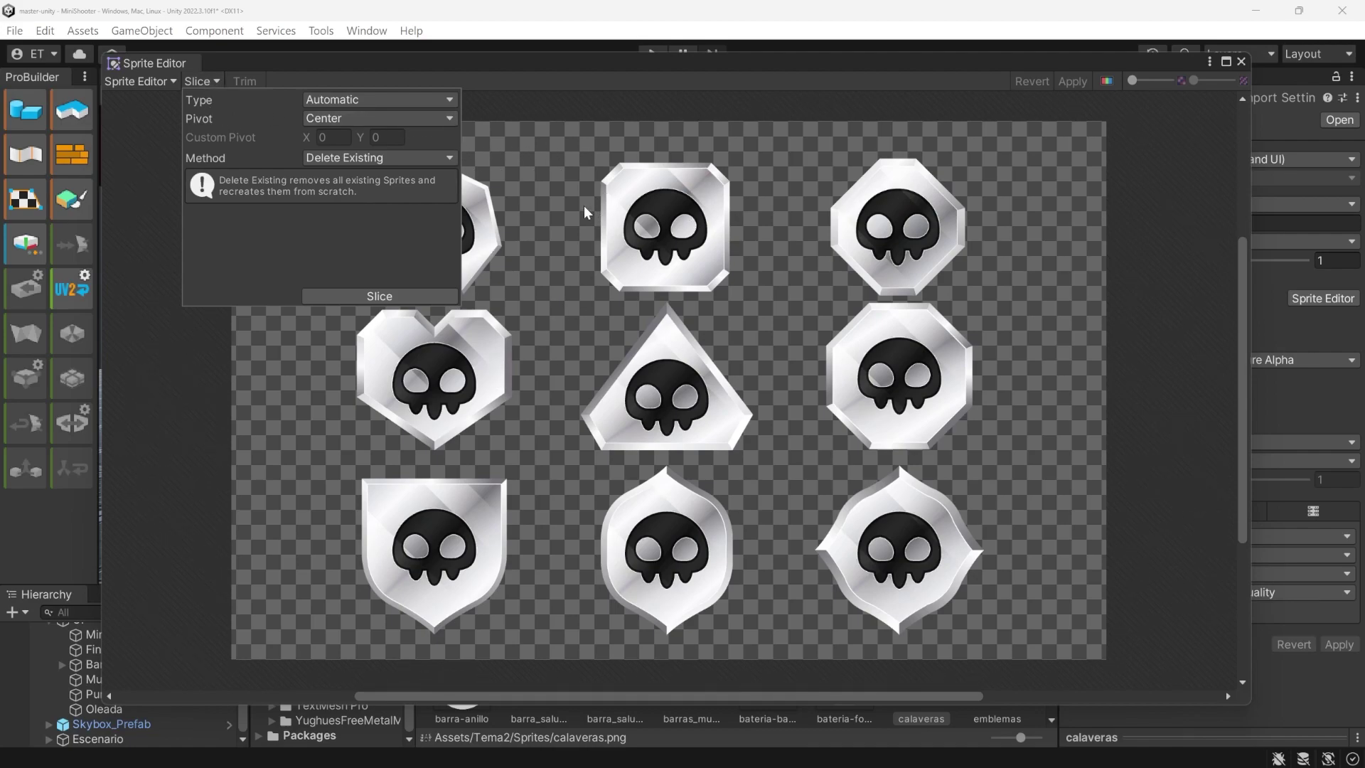
click(360, 104)
click(402, 162)
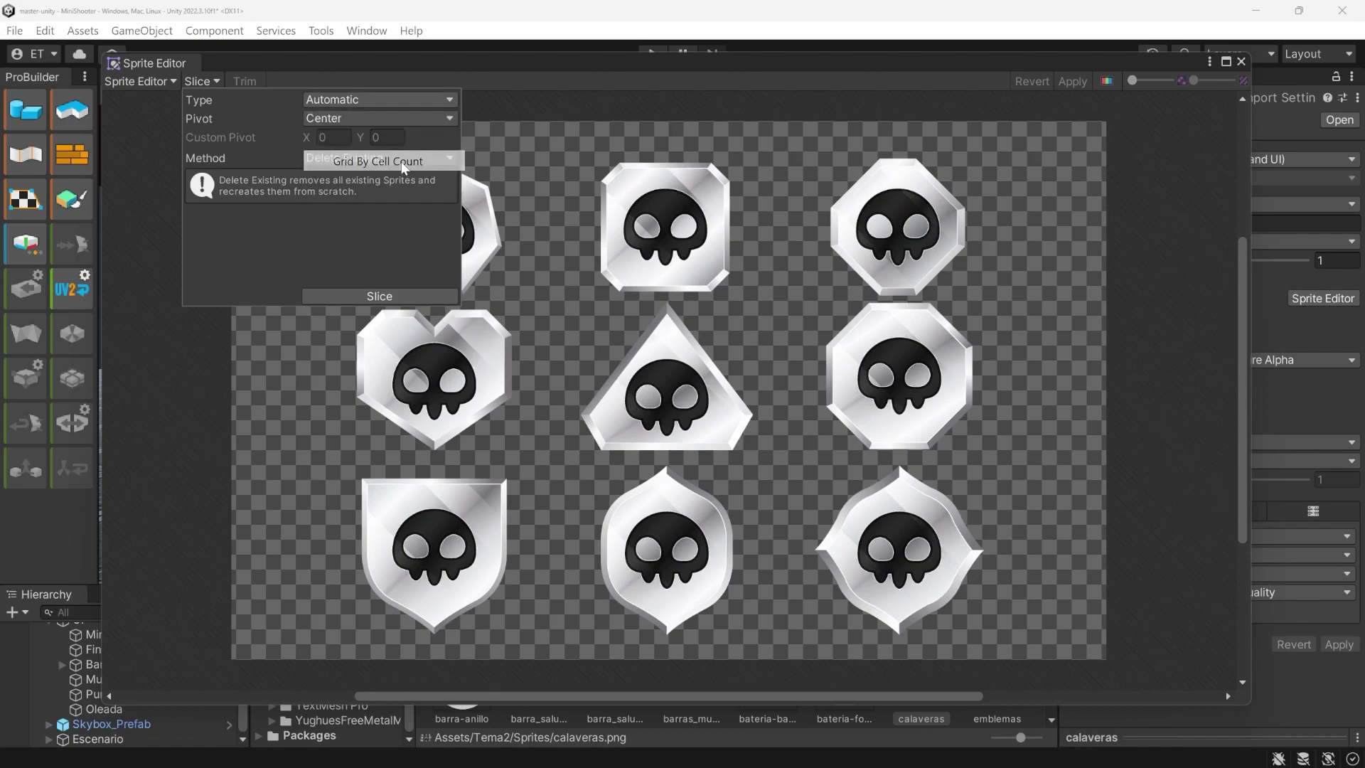
click(356, 122)
text(3)
key(Tab)
text(3)
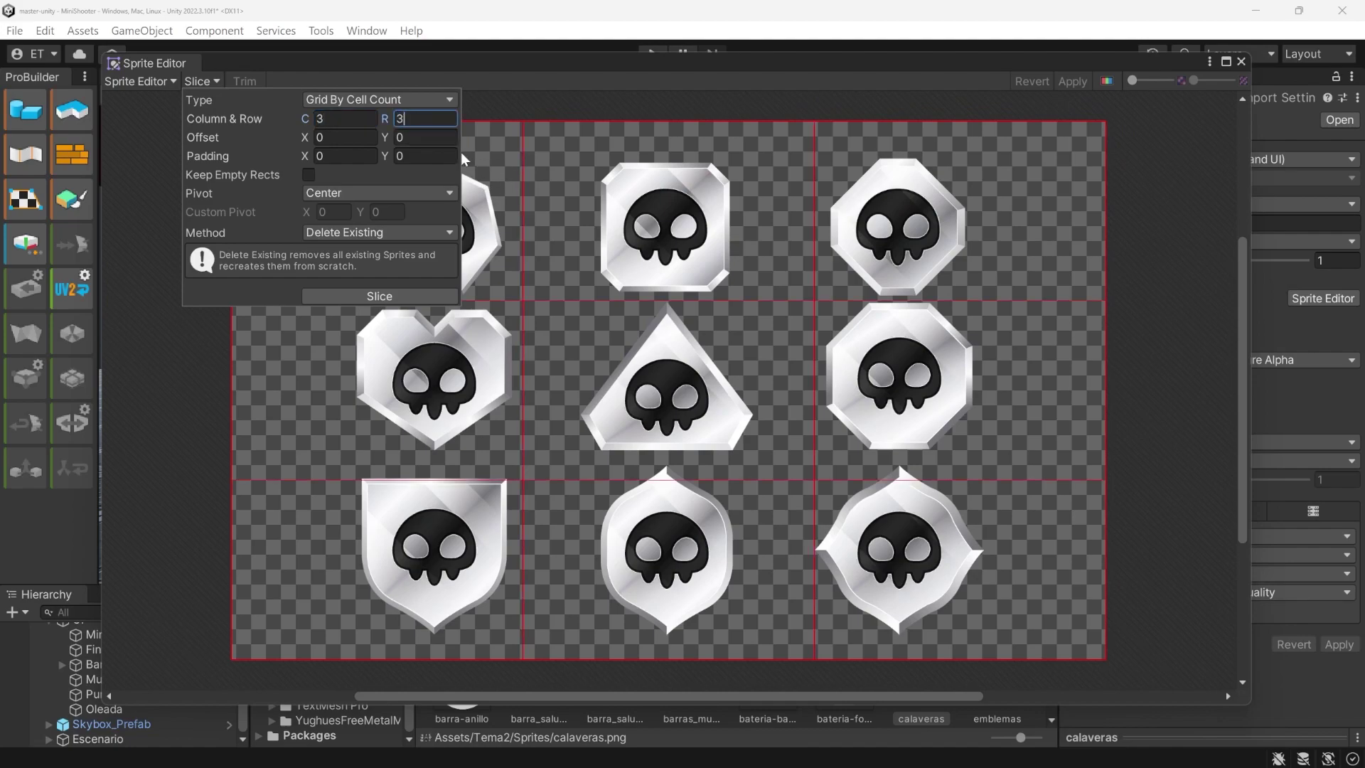
click(354, 294)
click(324, 329)
Trim the three top-row skull slices to their badge outlines
click(324, 199)
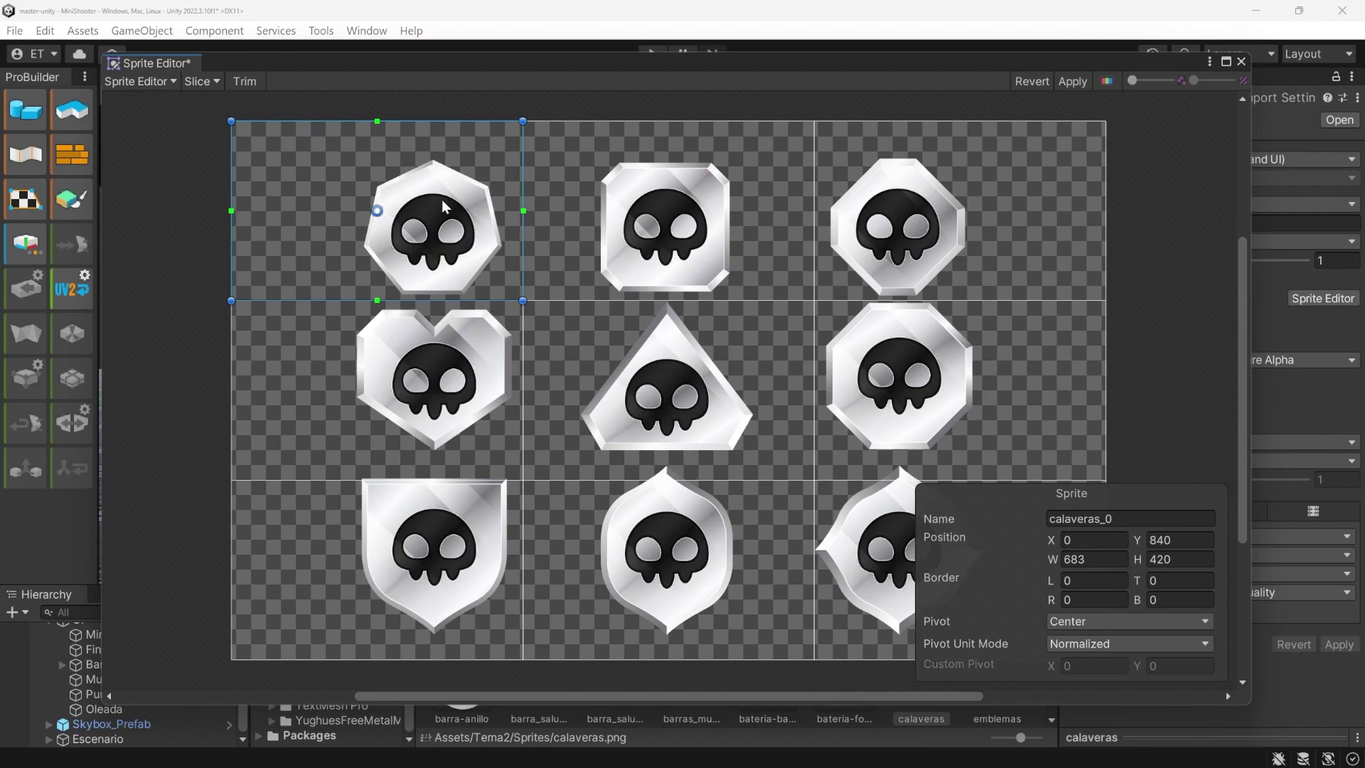
click(245, 81)
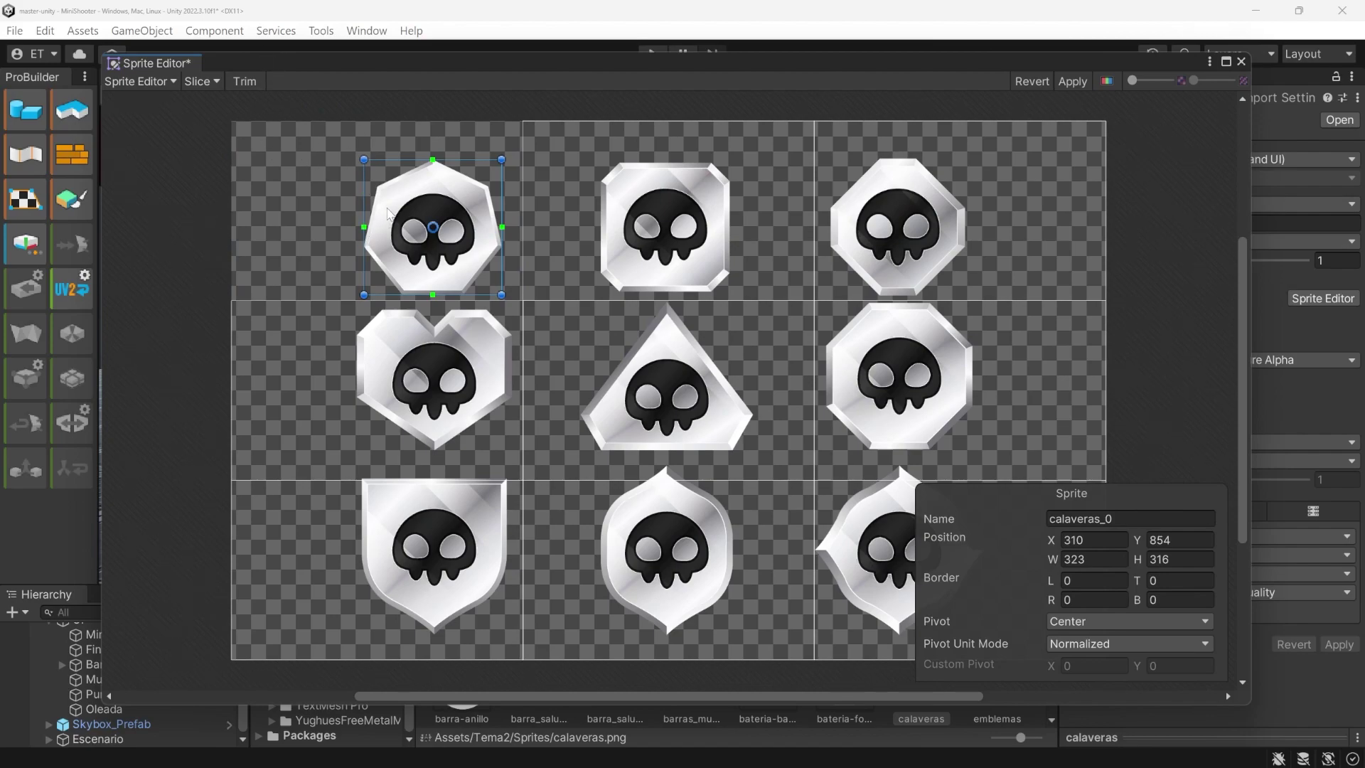
click(556, 193)
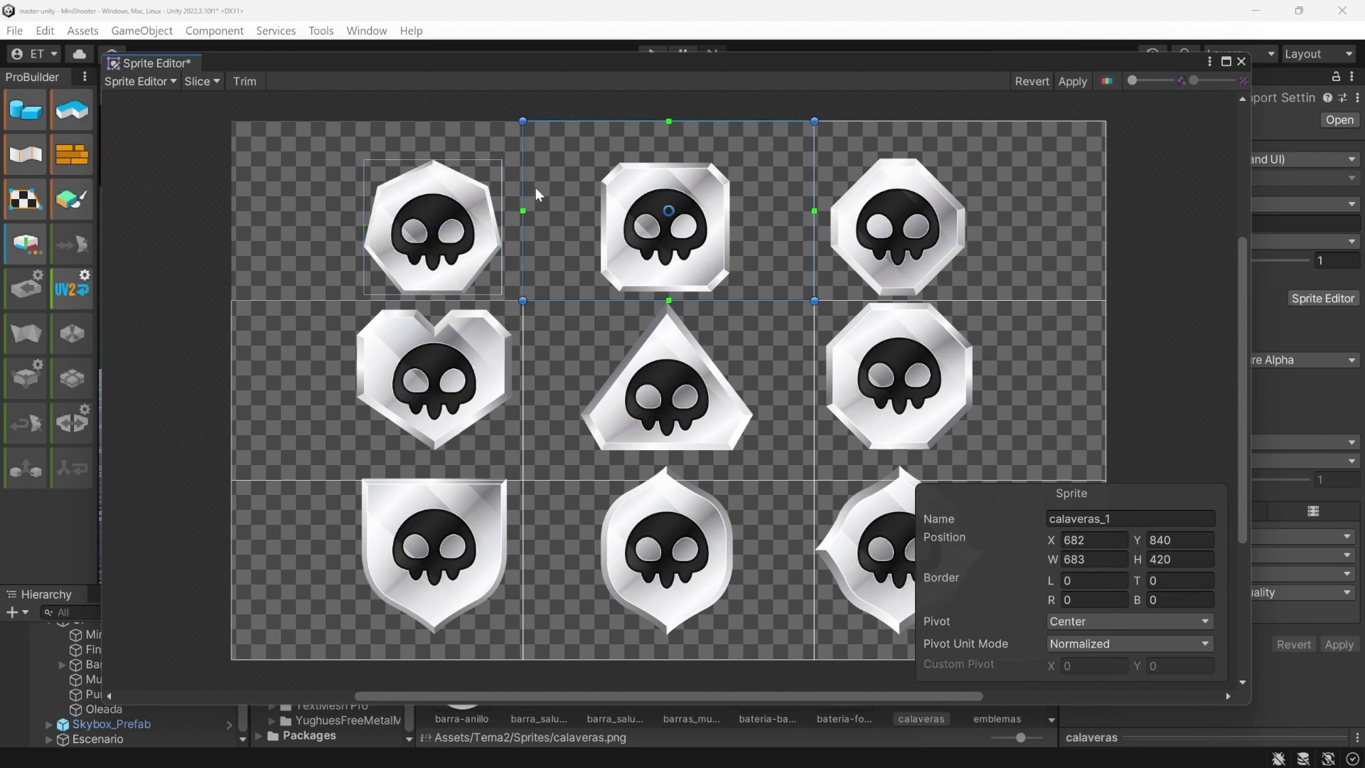
click(245, 82)
click(873, 137)
click(245, 81)
Trim the three middle-row skull slices, from the heart badge to the octagon badge
click(279, 378)
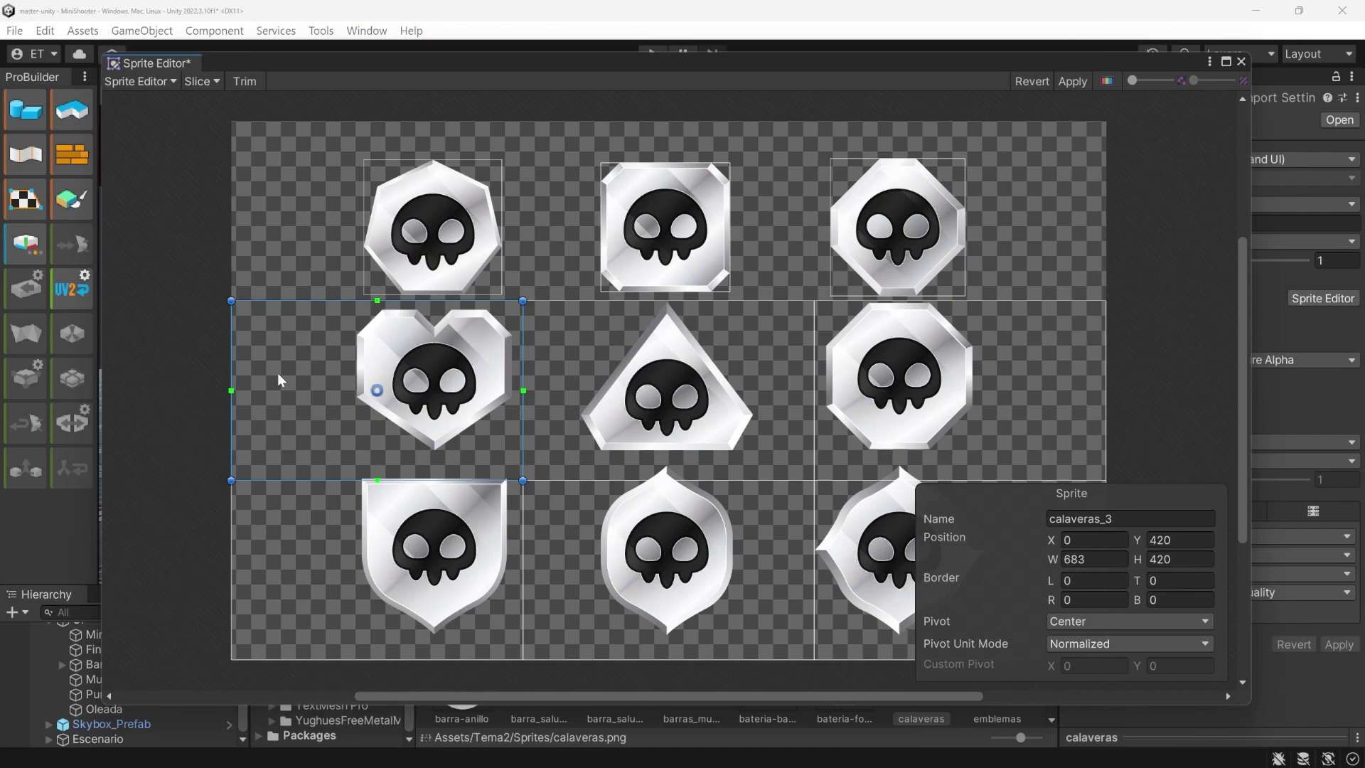
click(246, 81)
click(558, 310)
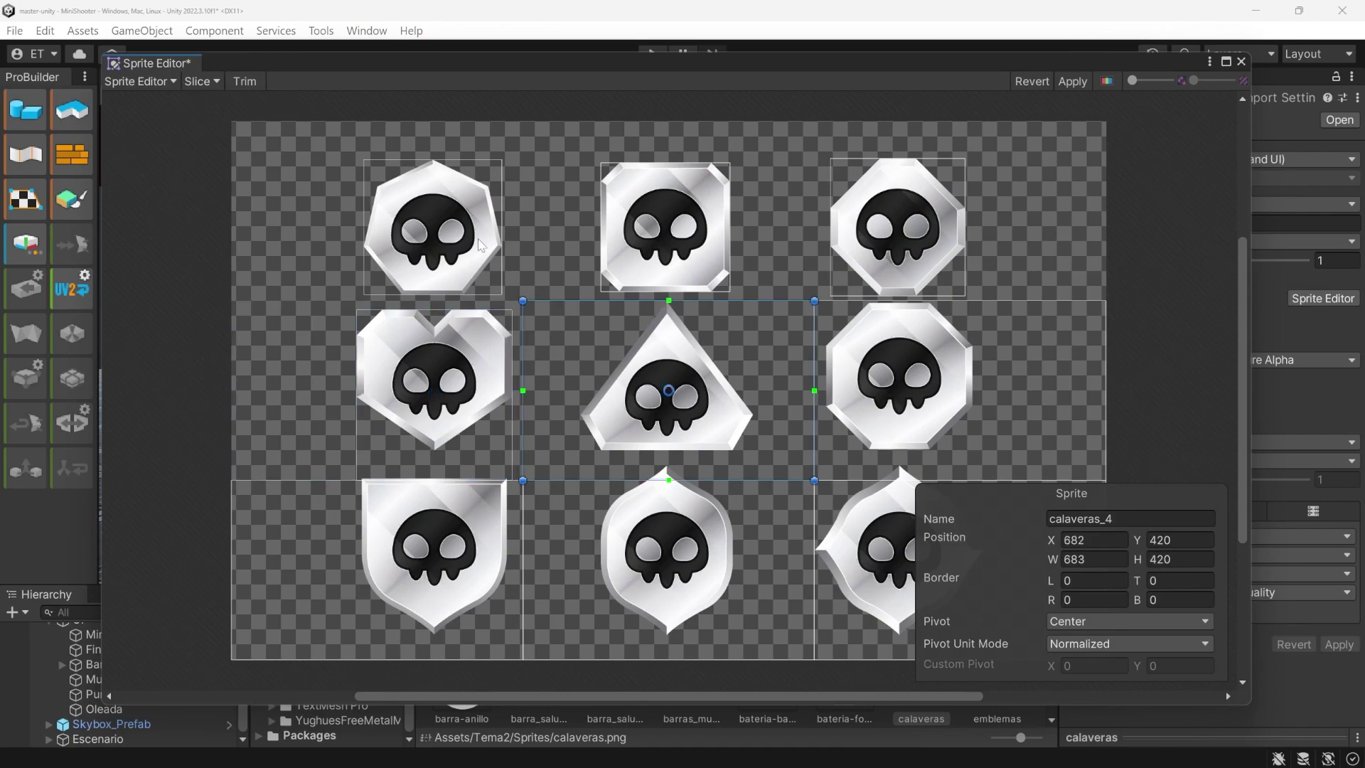
click(245, 81)
click(858, 355)
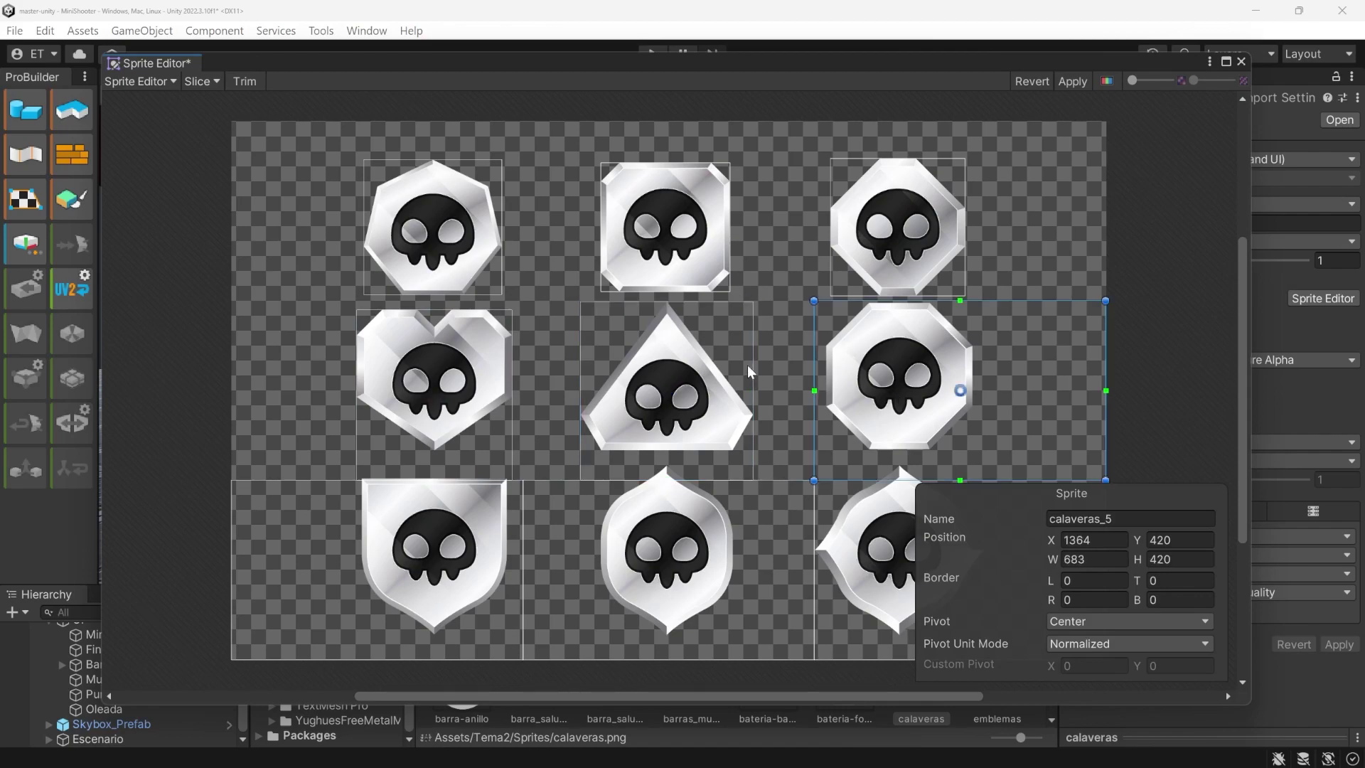
click(245, 81)
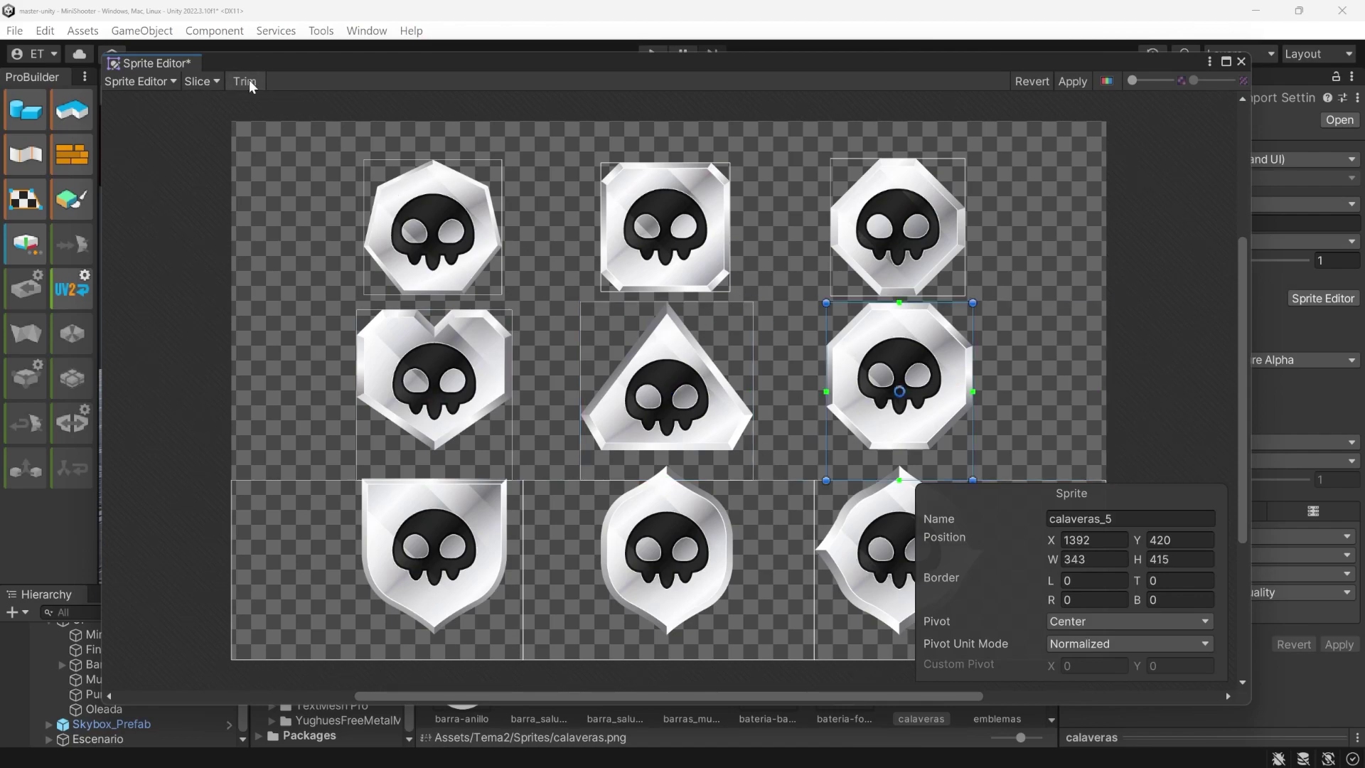
Raise the bottom edges of the heart, triangle and octagon slices to the lower ends of their badges
click(473, 460)
drag(511, 481, 513, 464)
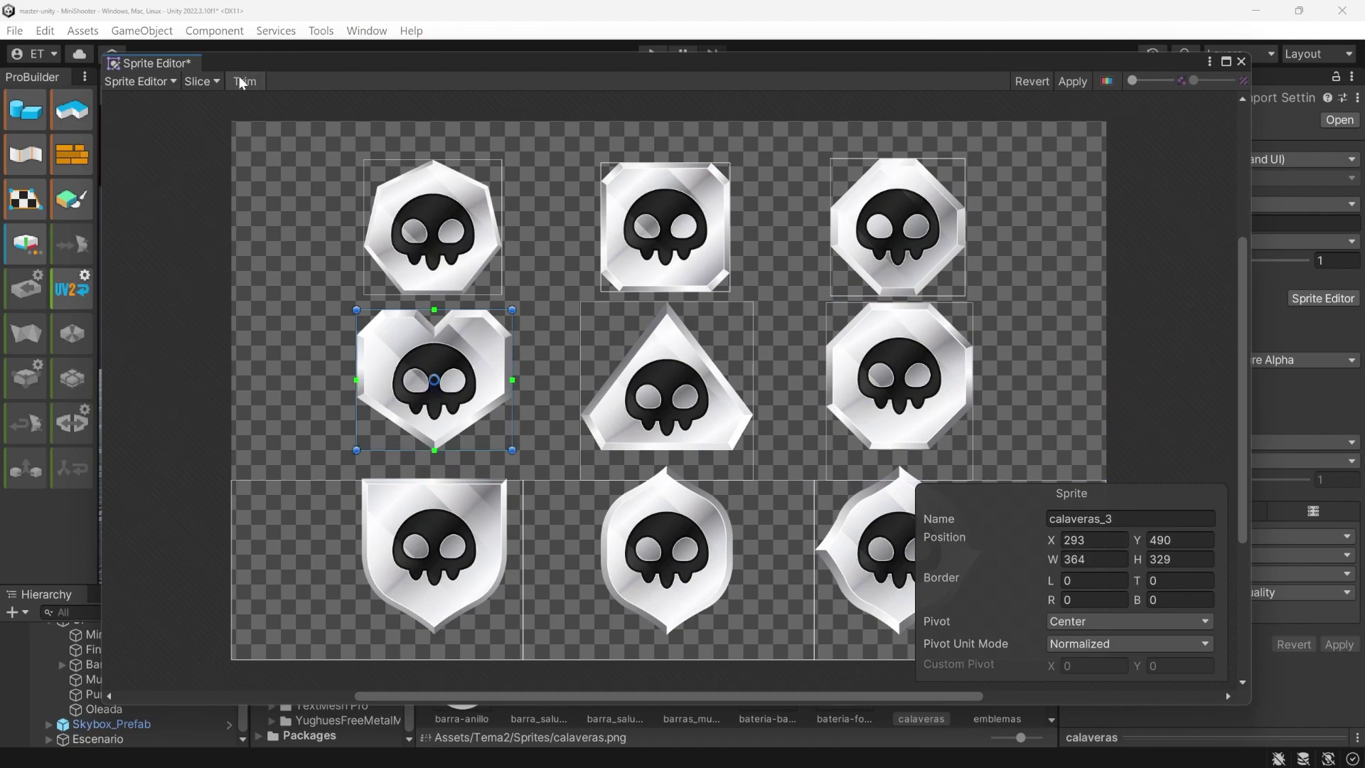
click(745, 454)
drag(755, 481, 753, 449)
click(912, 429)
drag(825, 480, 827, 457)
Trim the three bottom-row skull slices to their badges, extending the middle and last slices upward to include the full tips
click(286, 533)
click(244, 84)
click(526, 490)
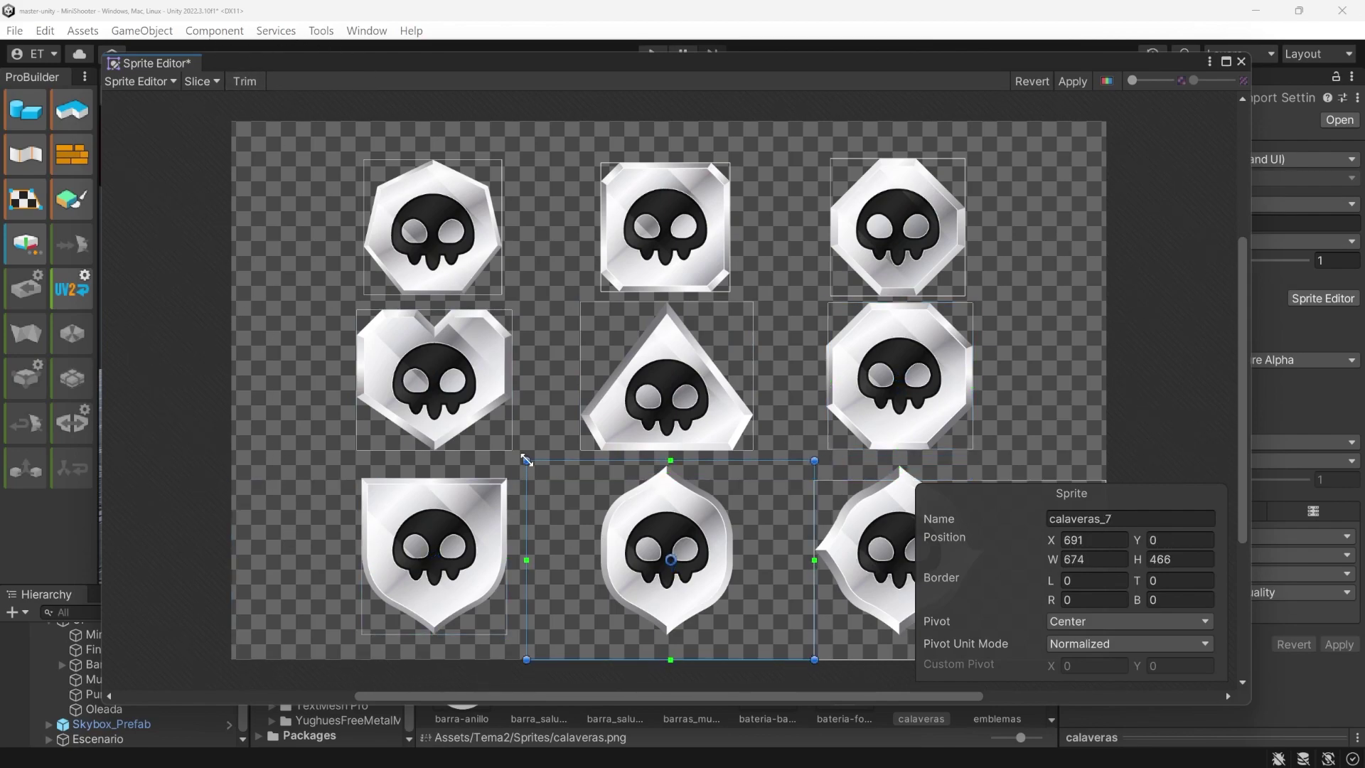
click(243, 81)
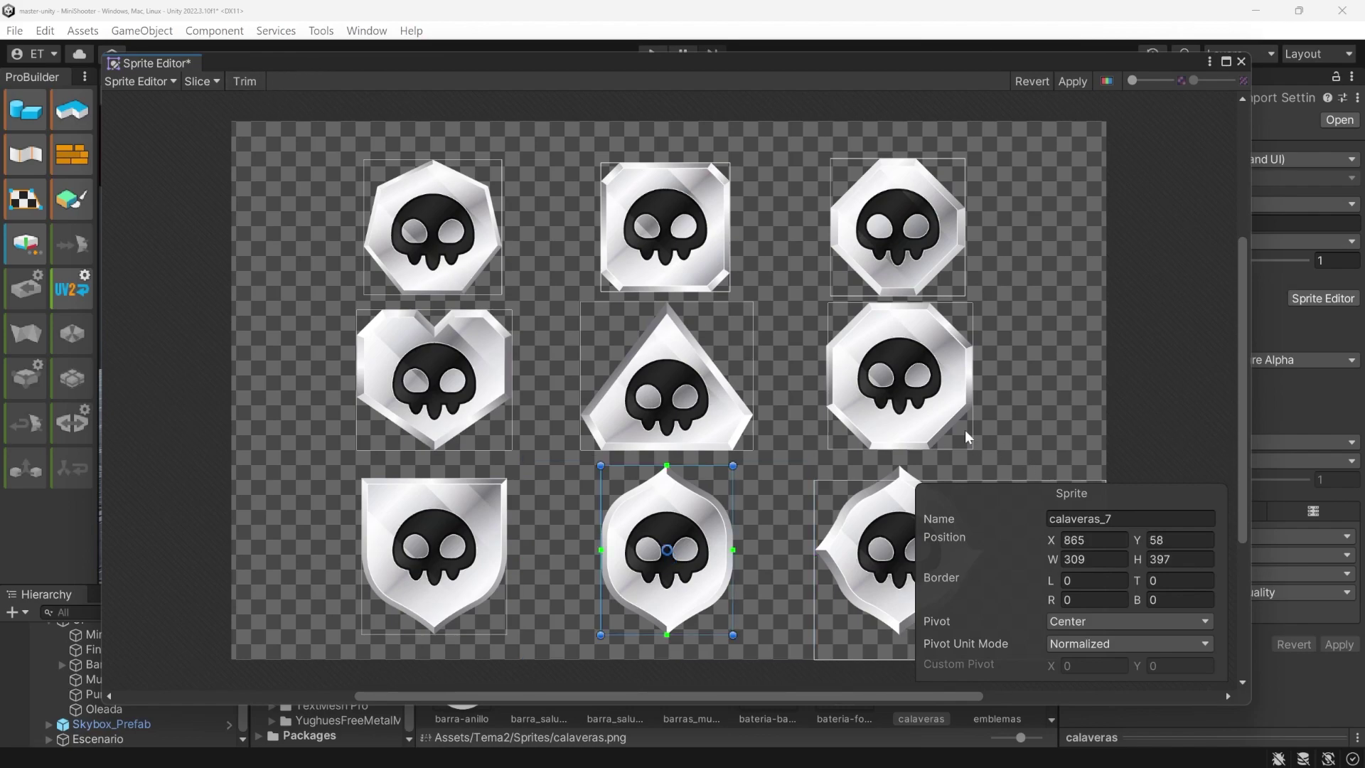
scroll(843, 504, right, 3)
click(789, 518)
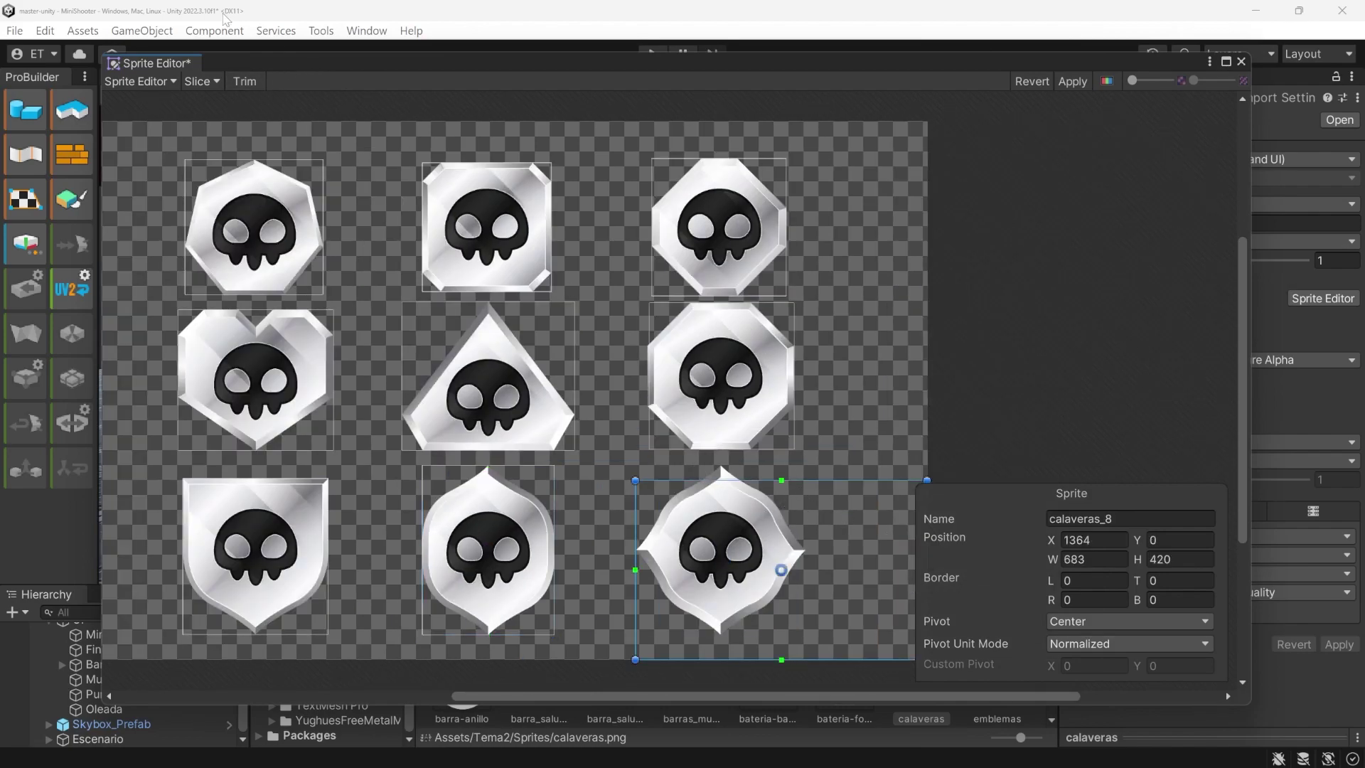
click(244, 81)
drag(636, 481, 621, 457)
click(243, 81)
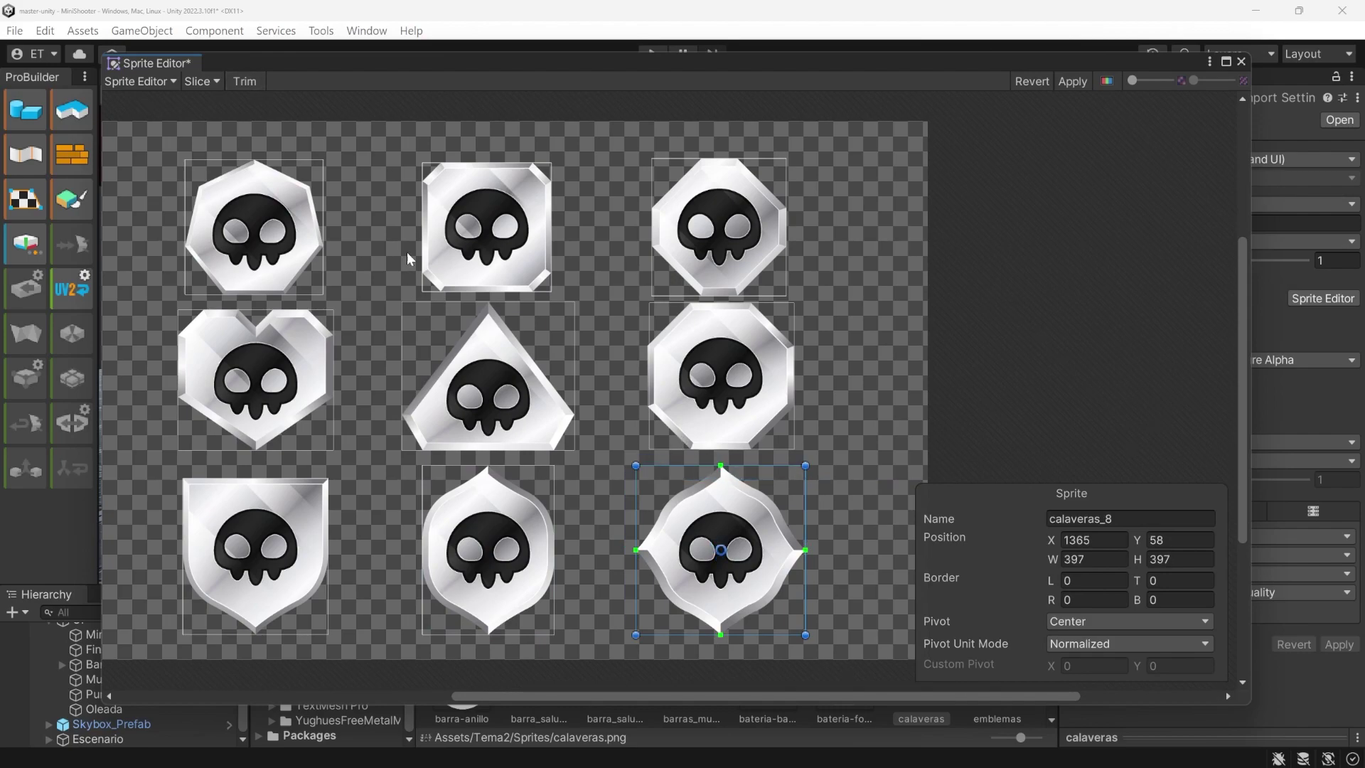
Apply the calaveras slicing, close the Sprite Editor and expand the asset to show its individual sprites
click(1077, 82)
click(1243, 63)
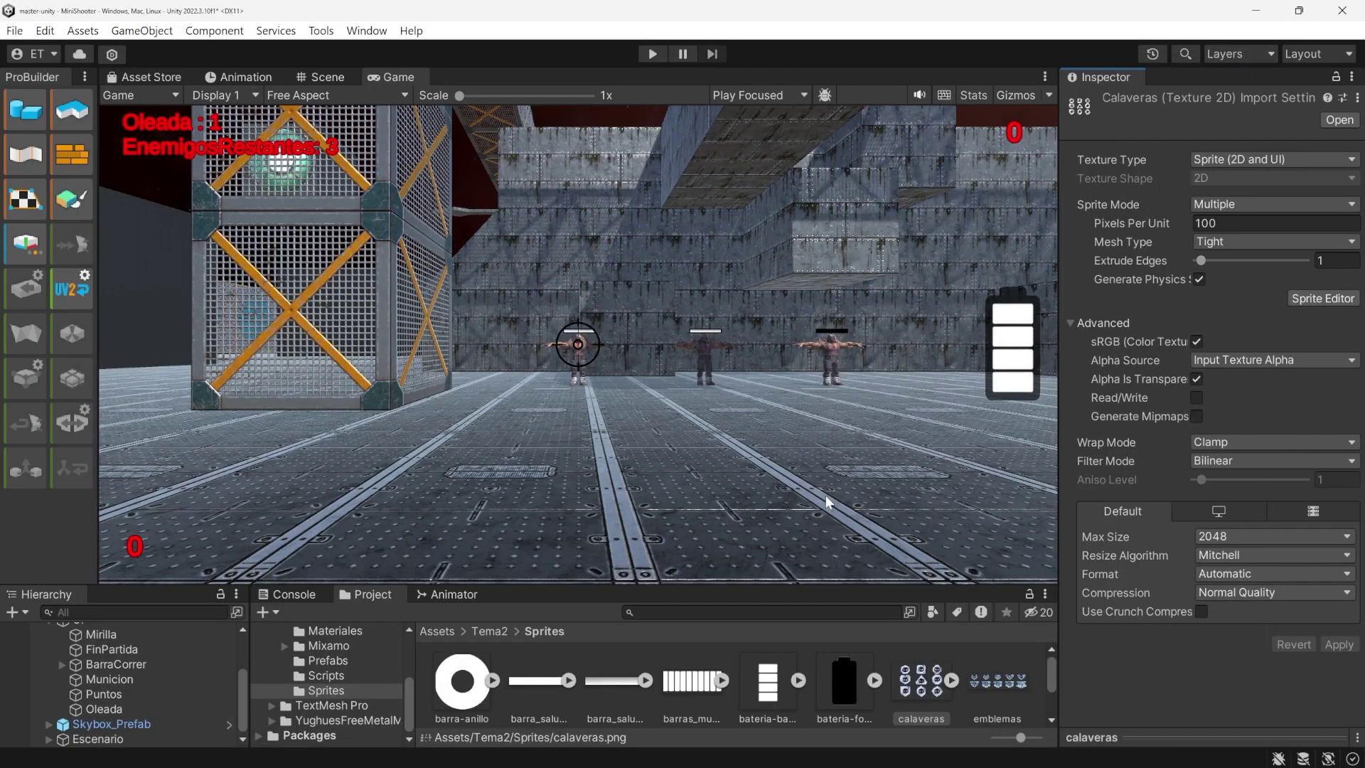
click(950, 681)
mouse_move(1052, 671)
mouse_down()
mouse_move(1062, 695)
mouse_move(1059, 667)
mouse_up()
Slice the emblemas sheet in the Sprite Editor by cell count into 5 columns and 2 rows
click(998, 679)
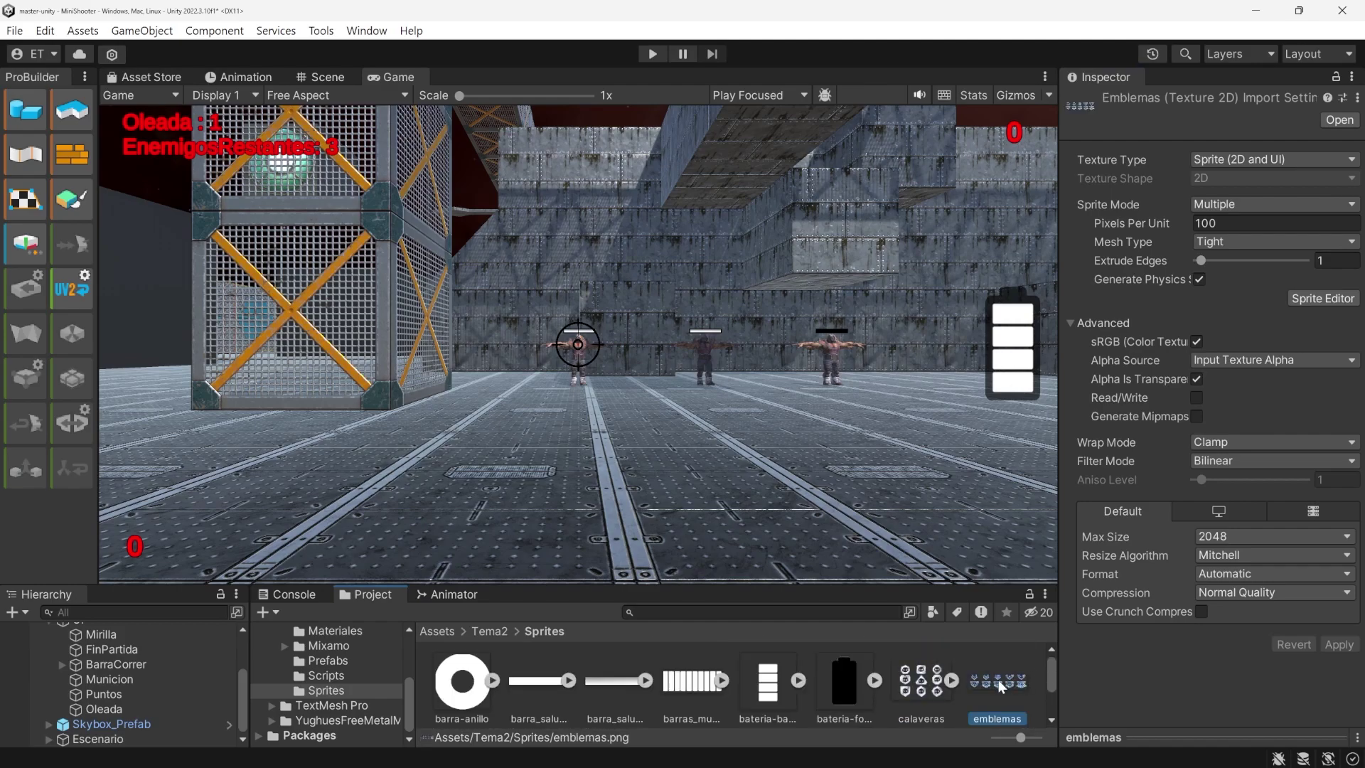
click(1322, 299)
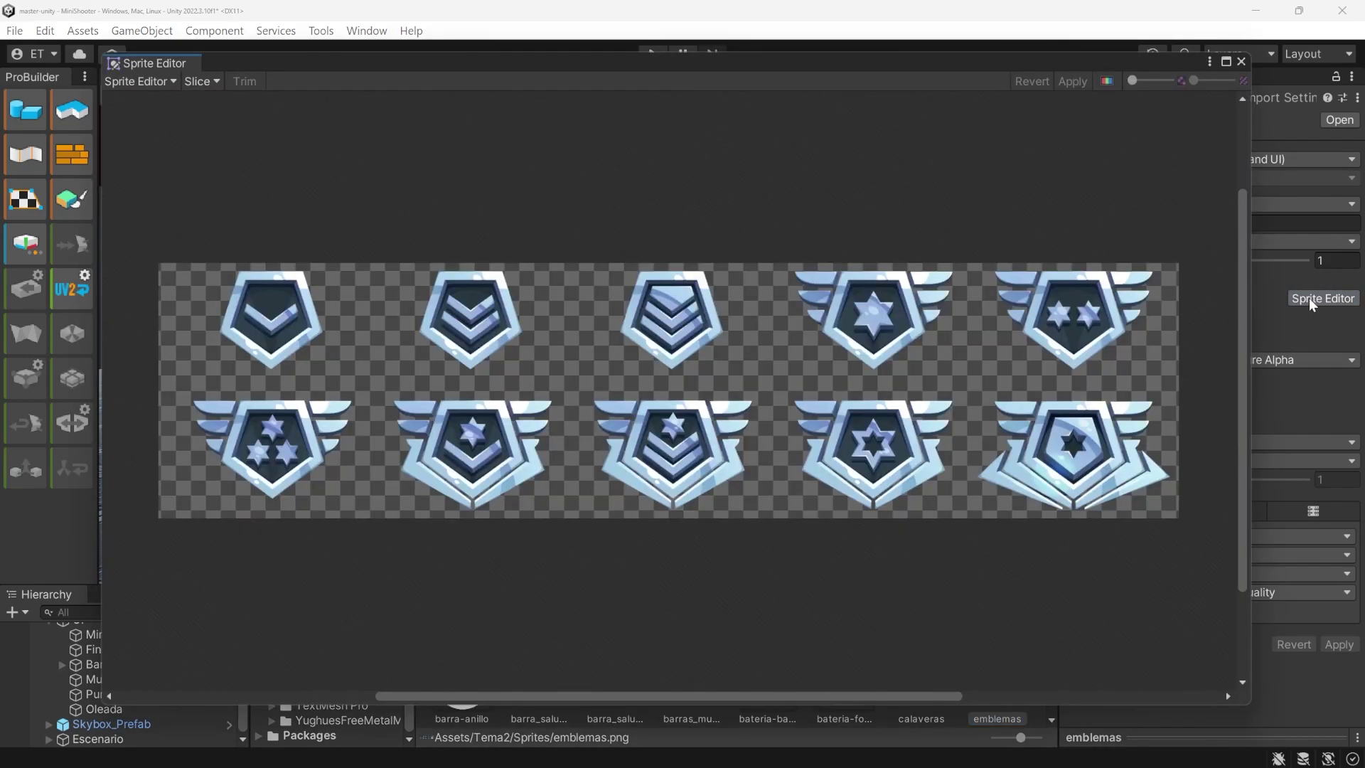
click(203, 81)
text(5)
key(Tab)
text(2)
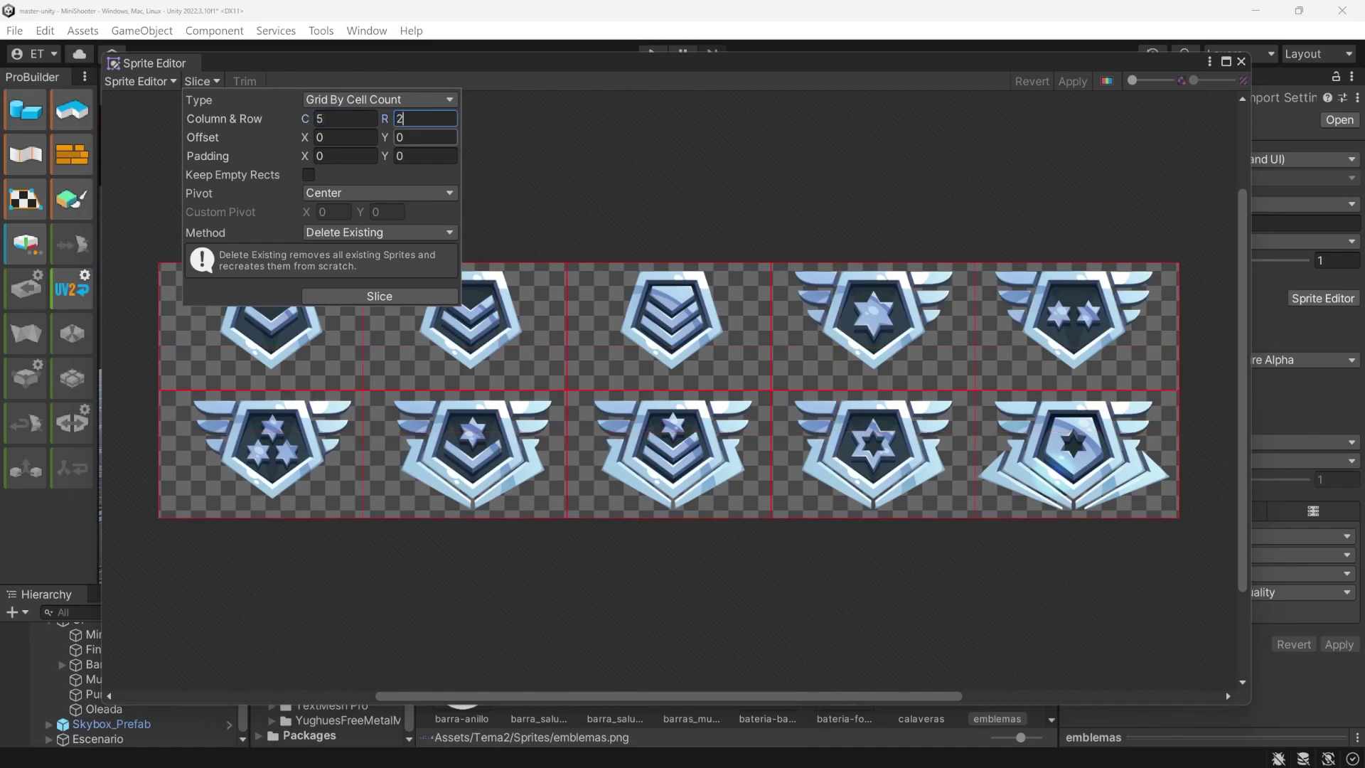
click(380, 296)
Trim the five top-row emblem slices to their artwork
click(244, 81)
click(402, 378)
click(245, 81)
click(612, 378)
click(244, 81)
click(823, 385)
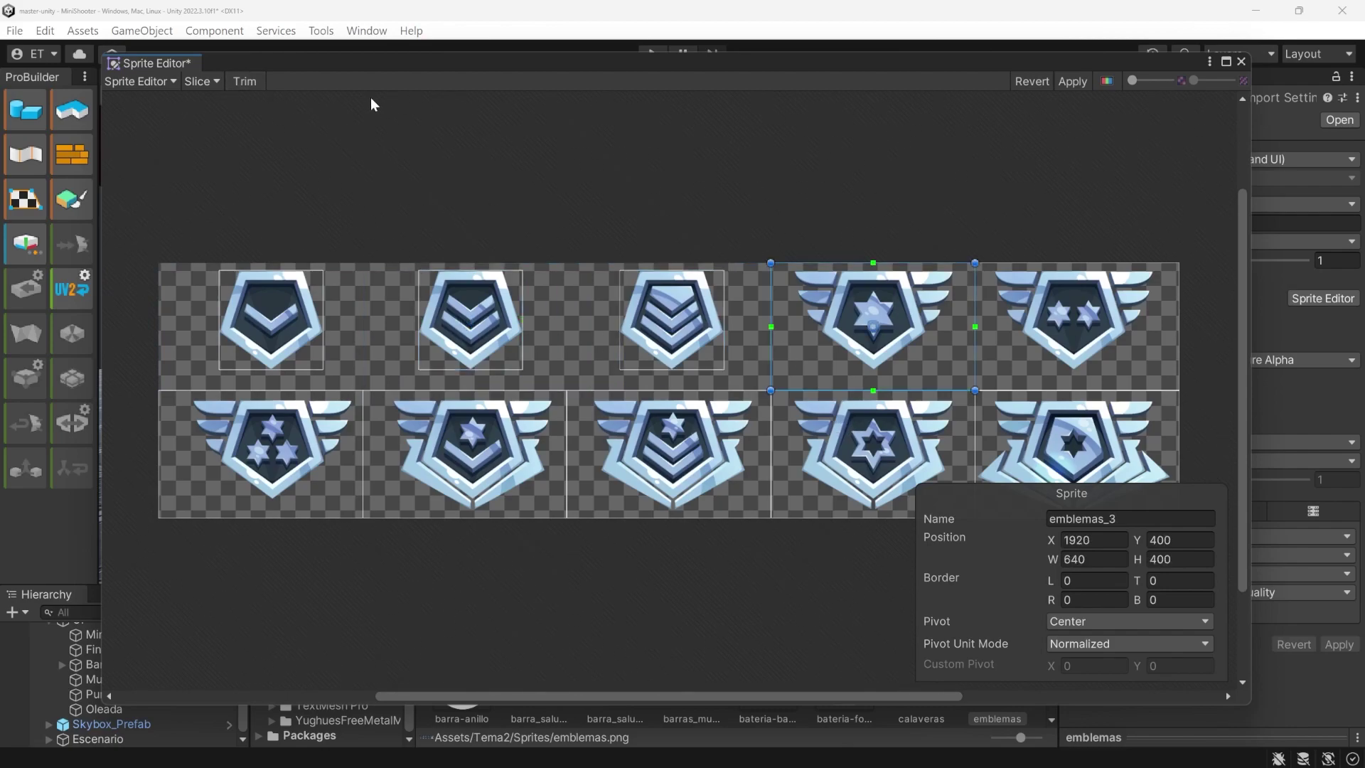
click(245, 81)
click(996, 365)
key(t)
Trim the five bottom-row emblem slices to their artwork and apply the emblemas slicing
click(351, 469)
key(t)
click(435, 459)
key(t)
click(609, 497)
key(t)
click(782, 496)
key(t)
click(1016, 409)
key(t)
click(1072, 82)
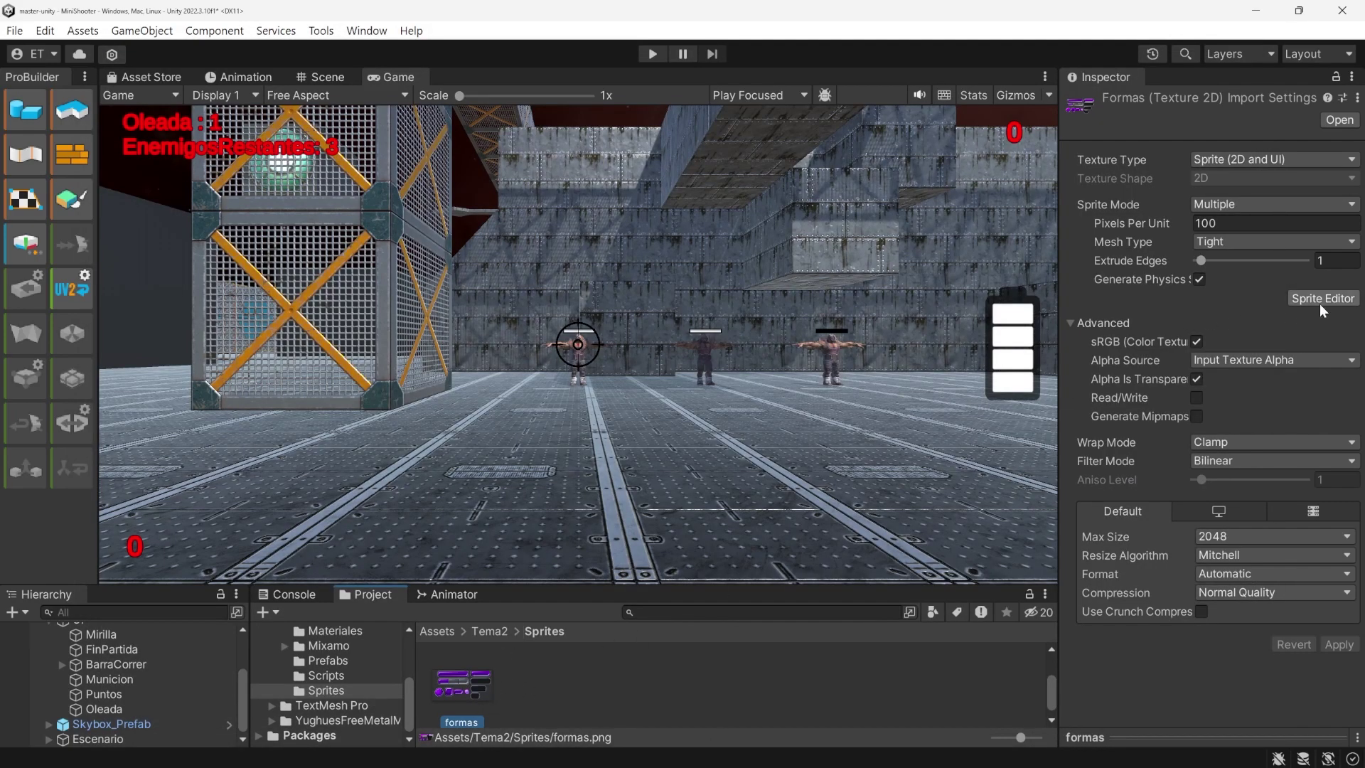
Open formas in the Sprite Editor and create trimmed slices around the two long purple bars and the three-segment bar
click(1322, 298)
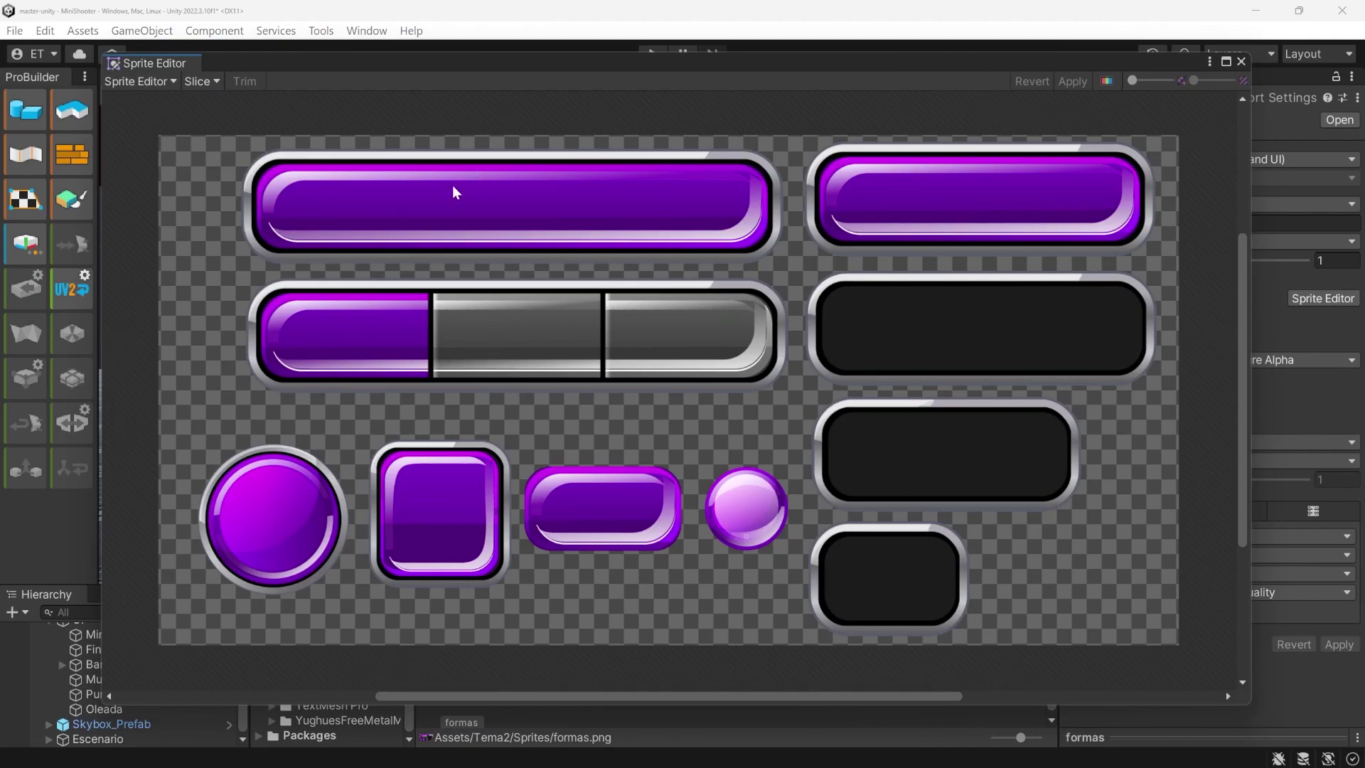
drag(215, 143, 786, 274)
click(245, 81)
drag(798, 135, 1173, 262)
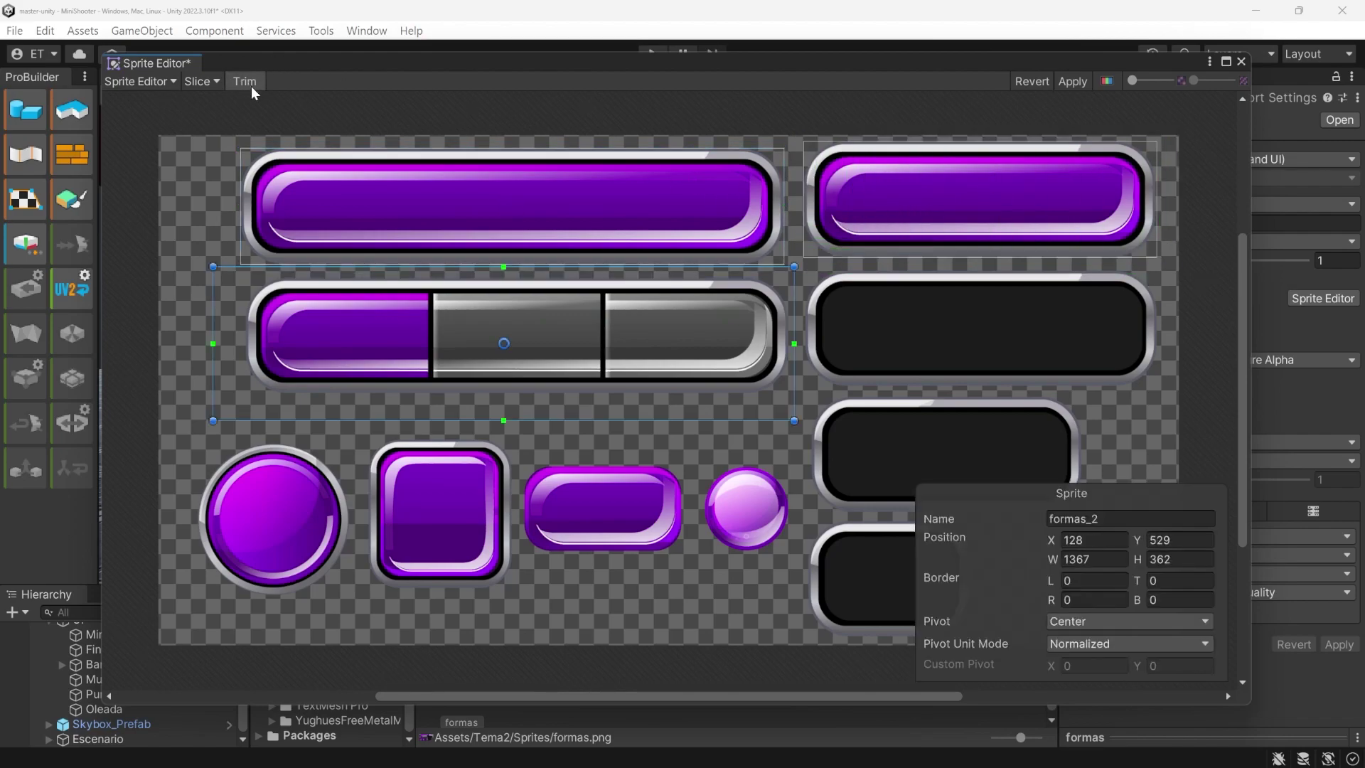
click(249, 85)
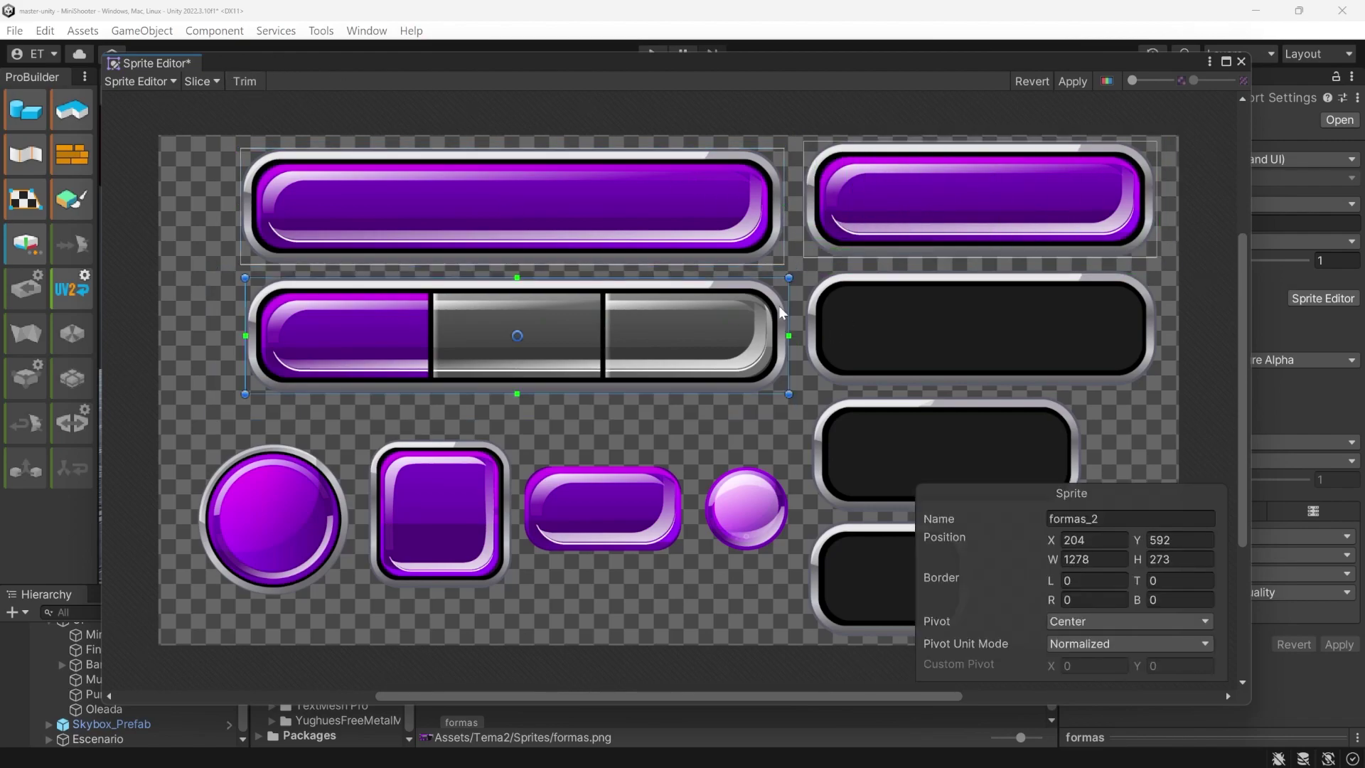
Create trimmed slices around the three black frames of the formas sheet, from widest to narrowest
drag(1173, 268, 801, 393)
click(240, 82)
drag(799, 516, 1141, 394)
click(246, 82)
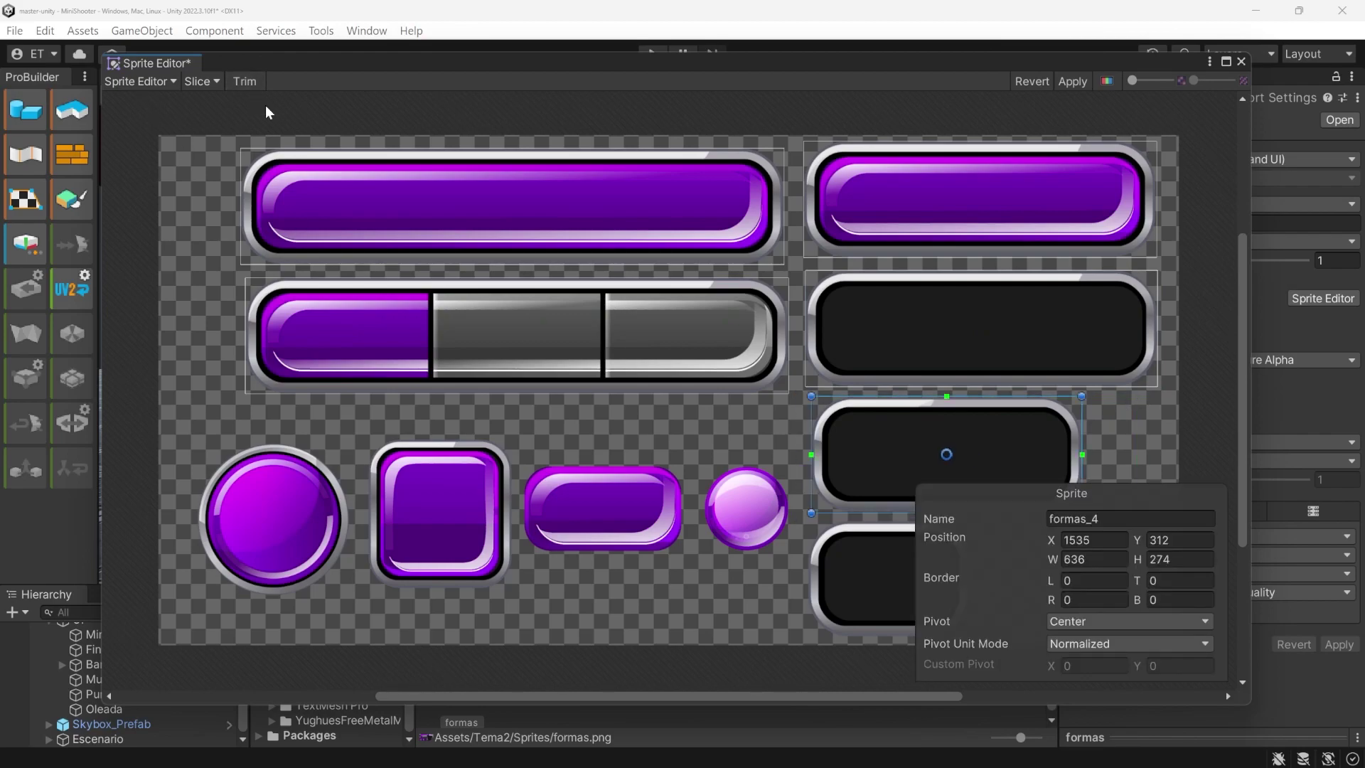
drag(808, 640, 984, 516)
click(245, 82)
Create trimmed slices around the small sphere, pill button, rounded square and large circle, and apply the formas slicing
drag(701, 462, 792, 556)
click(245, 82)
drag(690, 439, 521, 588)
click(245, 82)
drag(367, 427, 520, 611)
drag(177, 403, 365, 627)
click(246, 82)
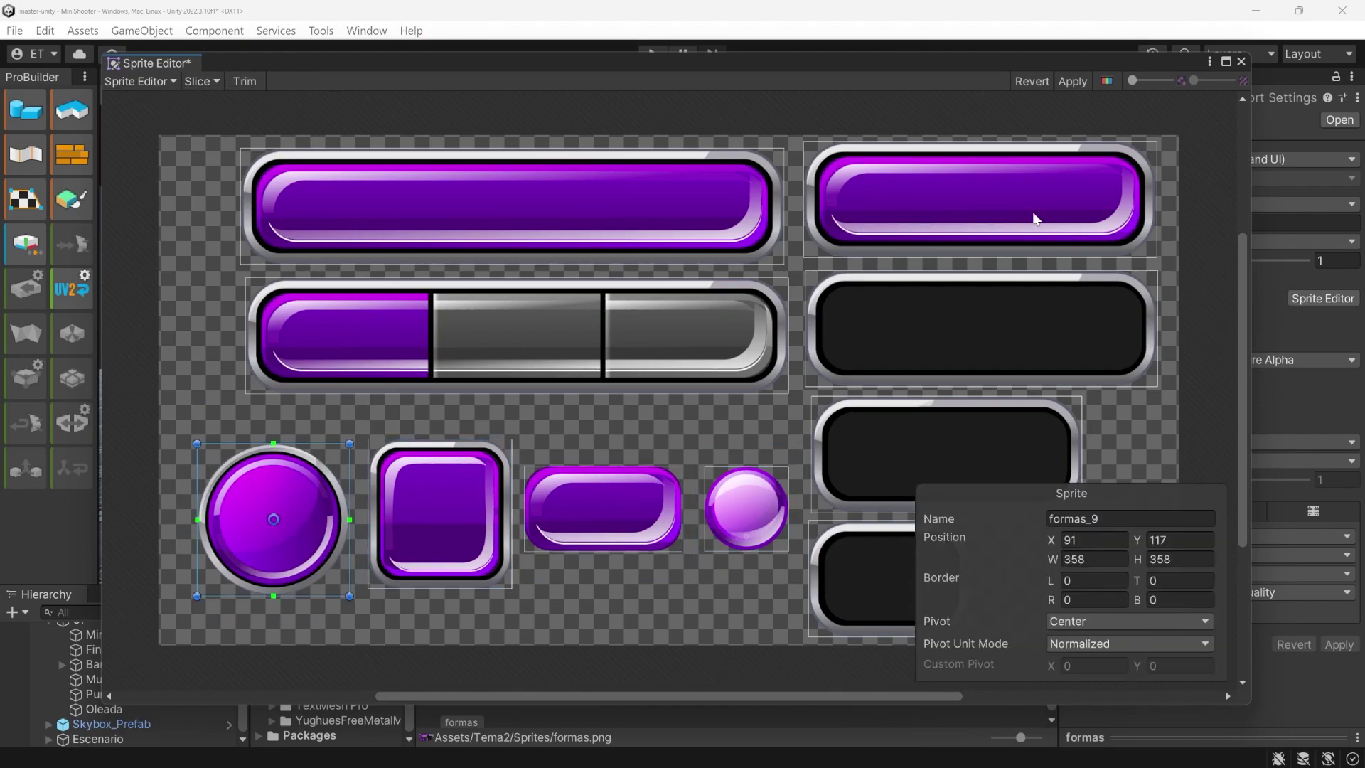
click(1069, 78)
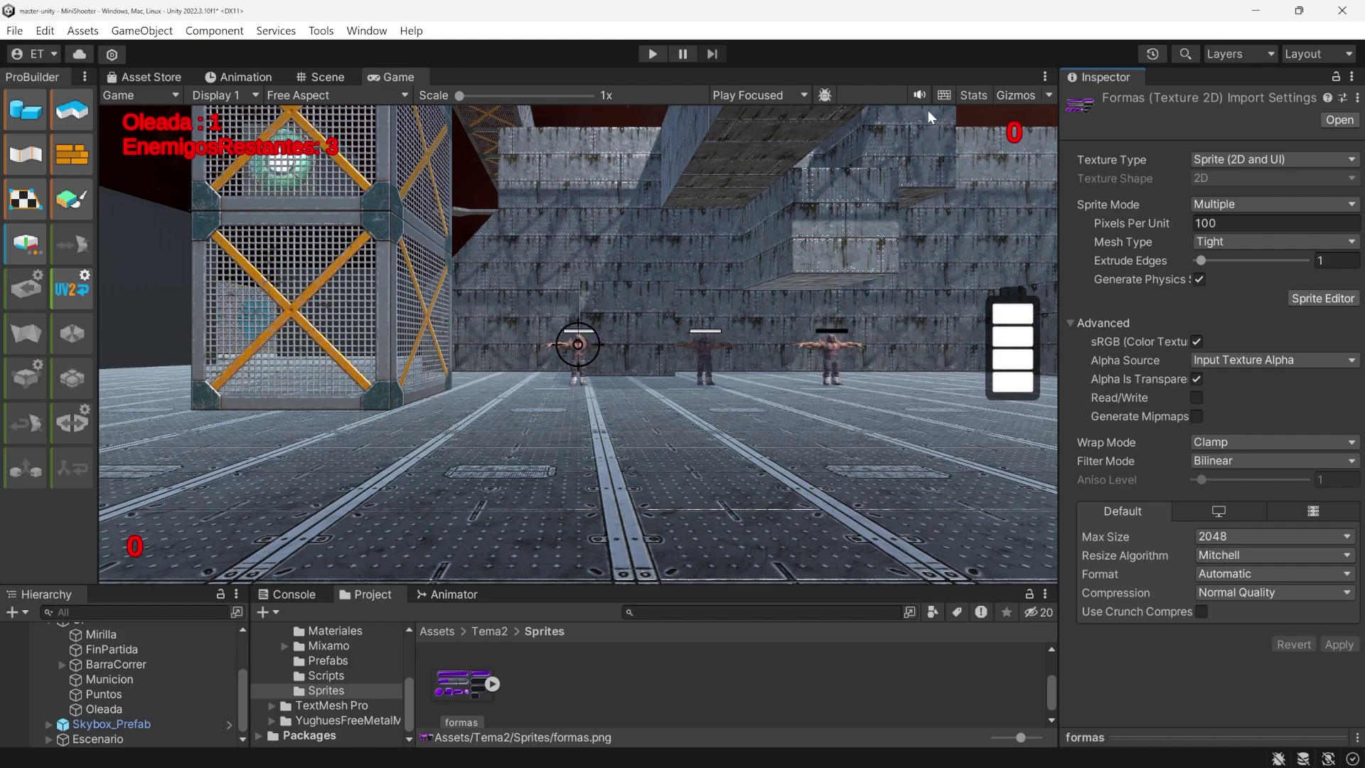
Shorten the Oleada text object's content to just "3"
click(113, 679)
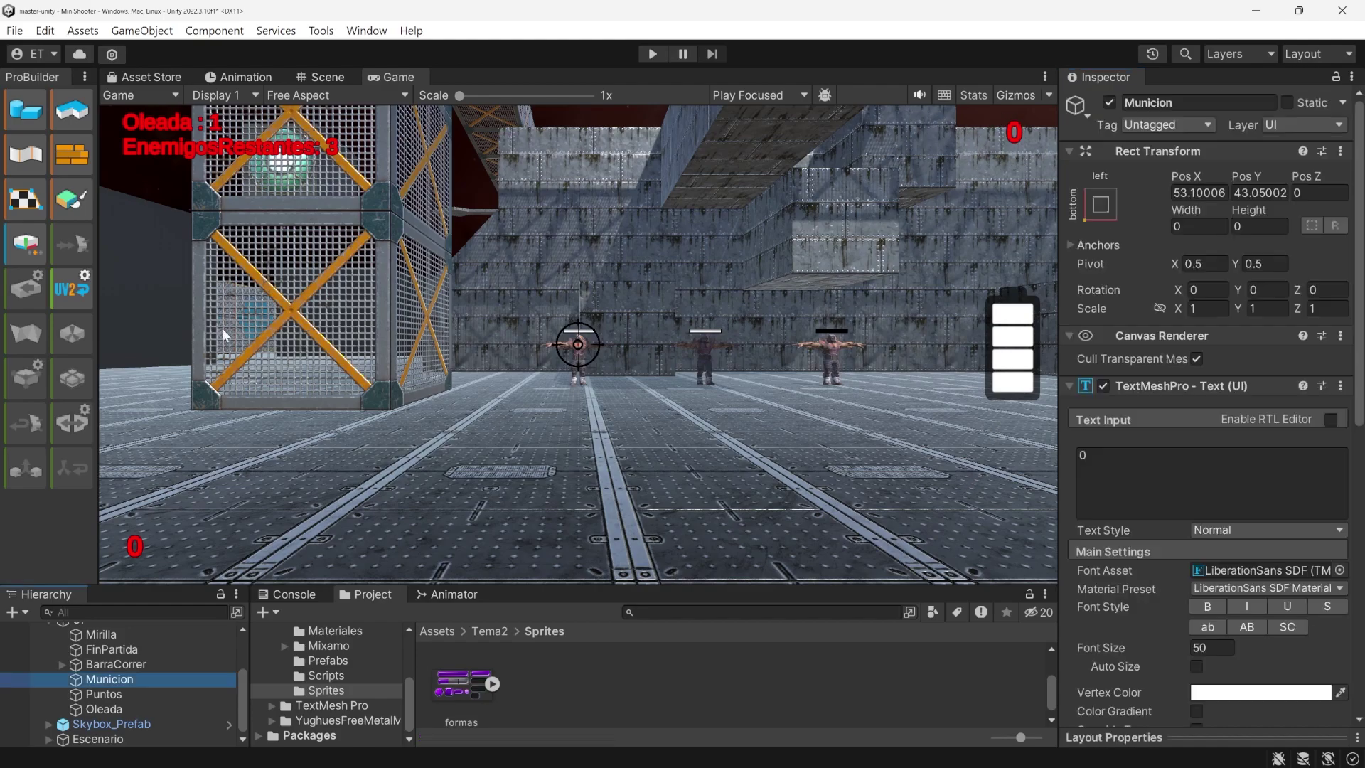
click(123, 707)
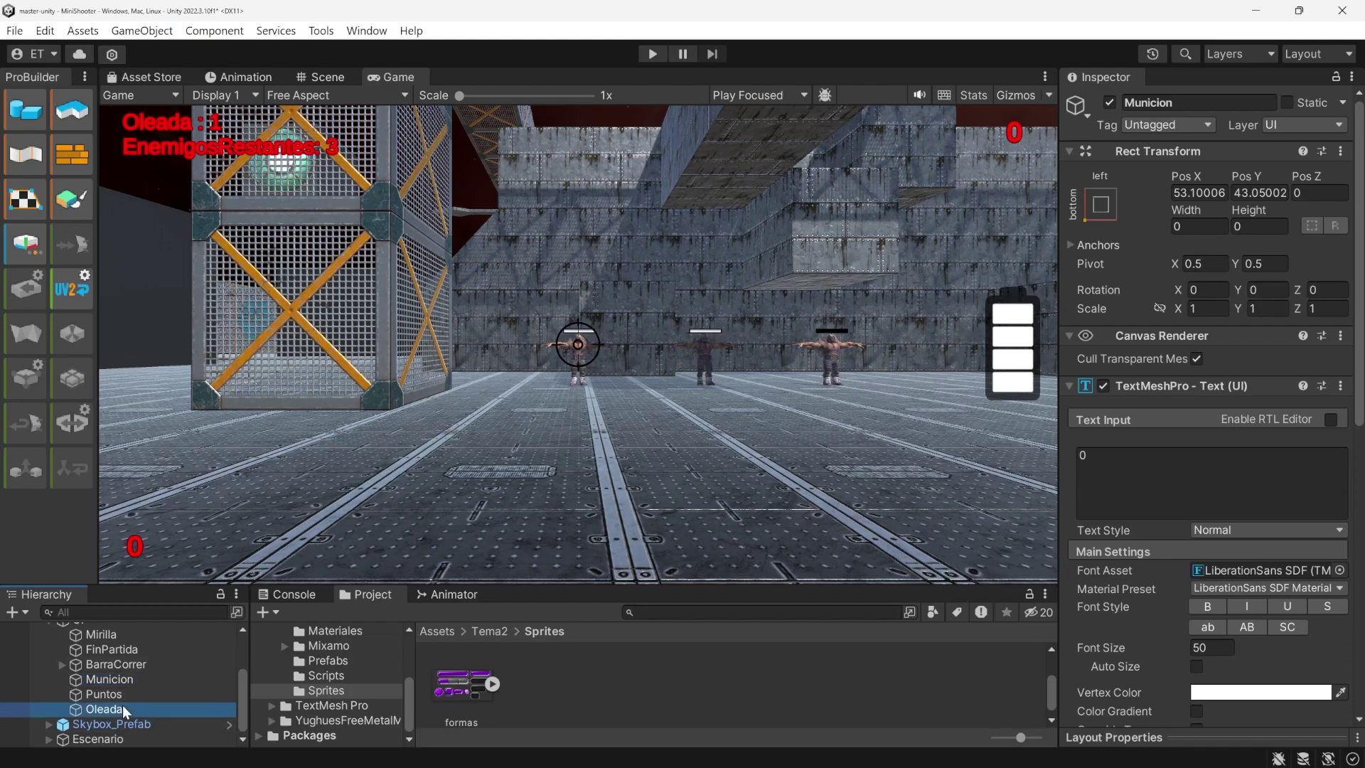
click(1180, 469)
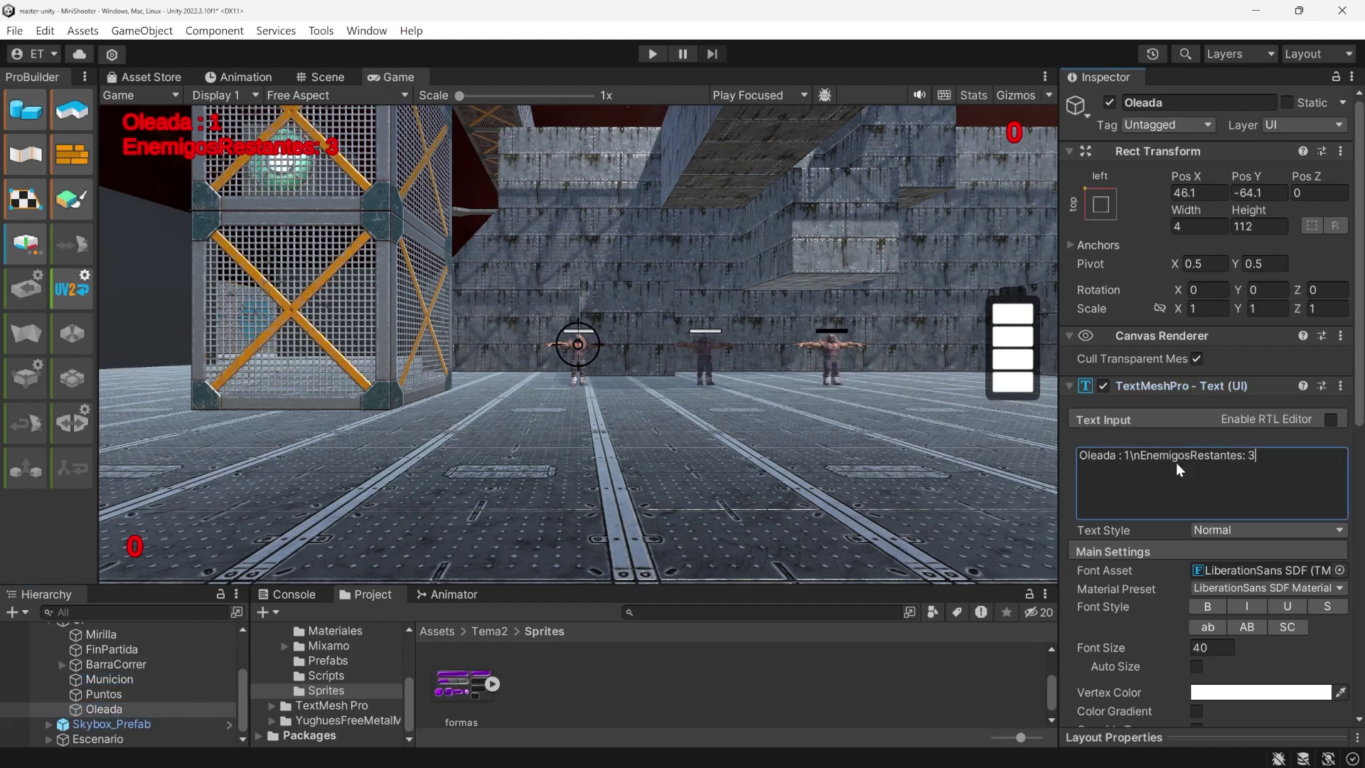
drag(1248, 455, 1060, 451)
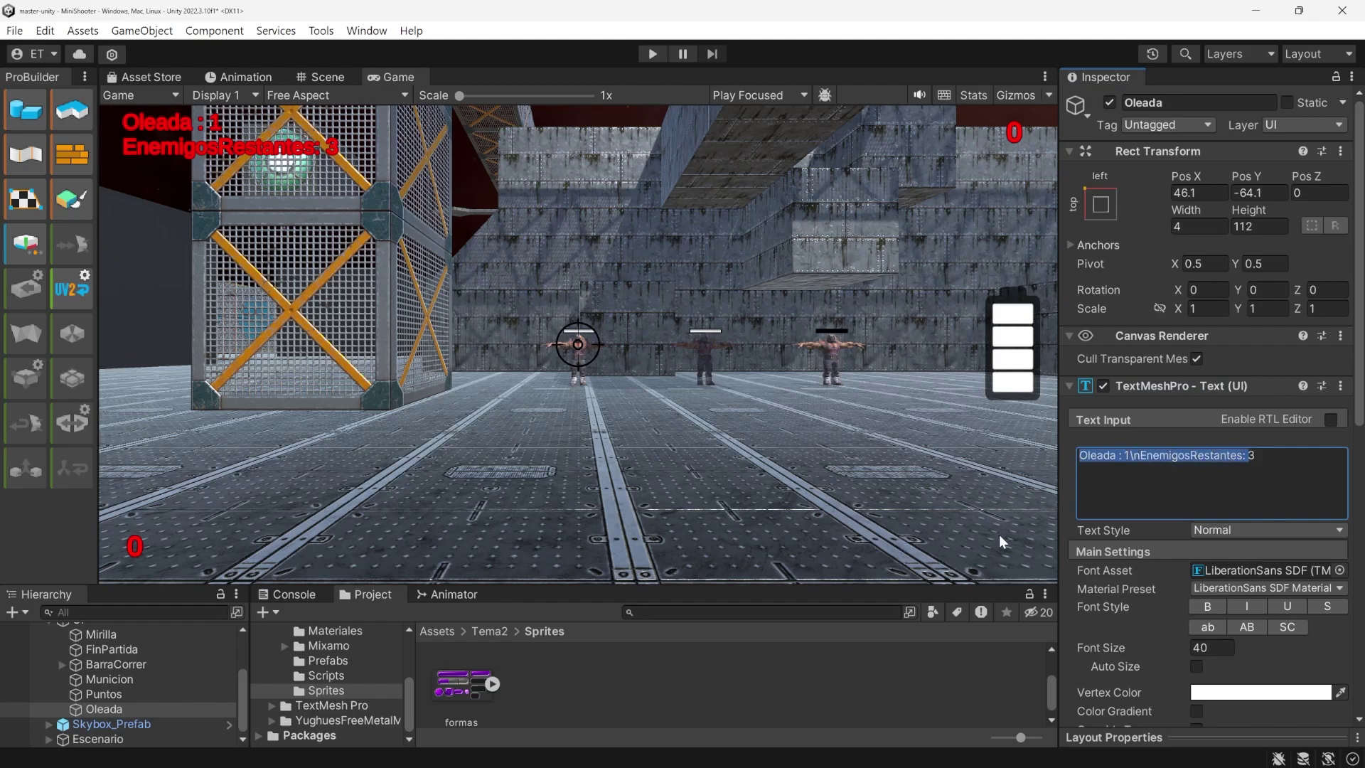
key(BackSpace)
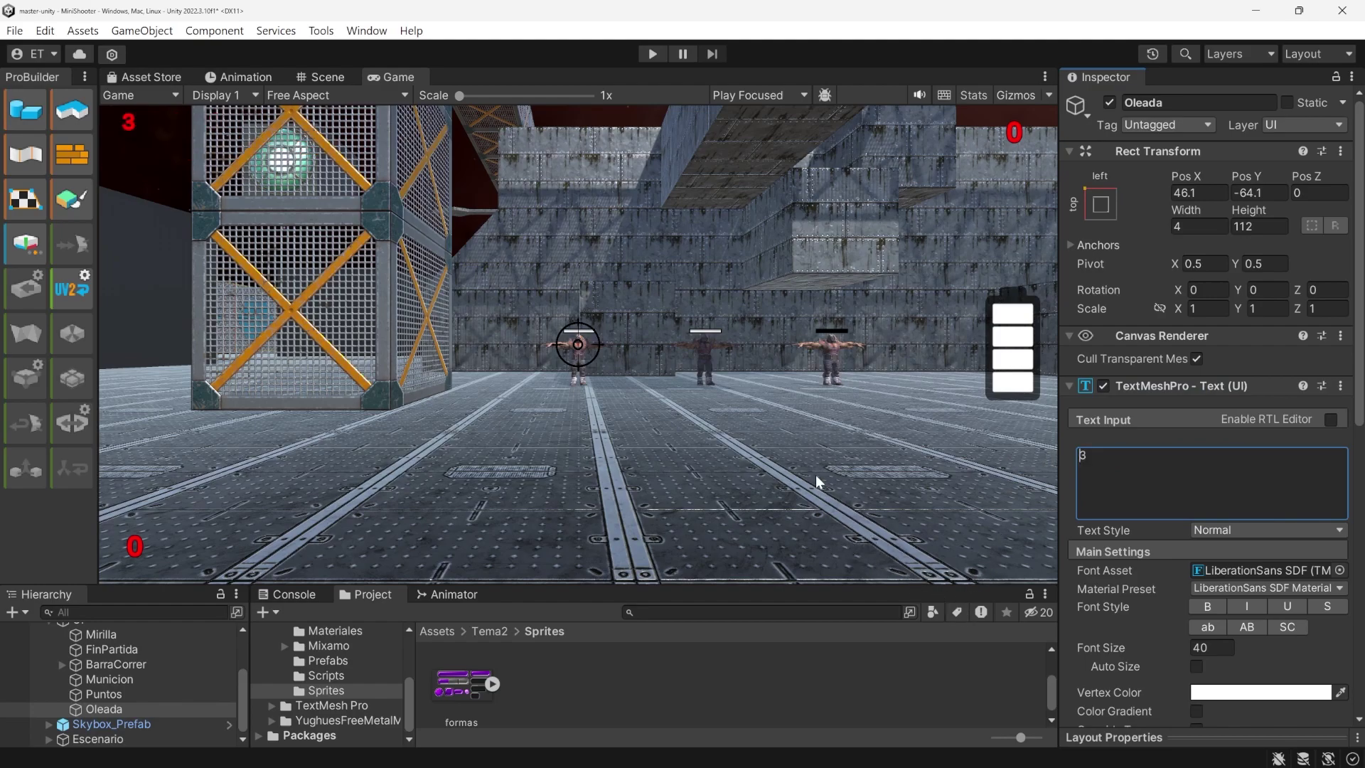
Create a UI Image from the Oleada text, move it out directly above that text in the hierarchy, and rename it Oleada
right_click(126, 710)
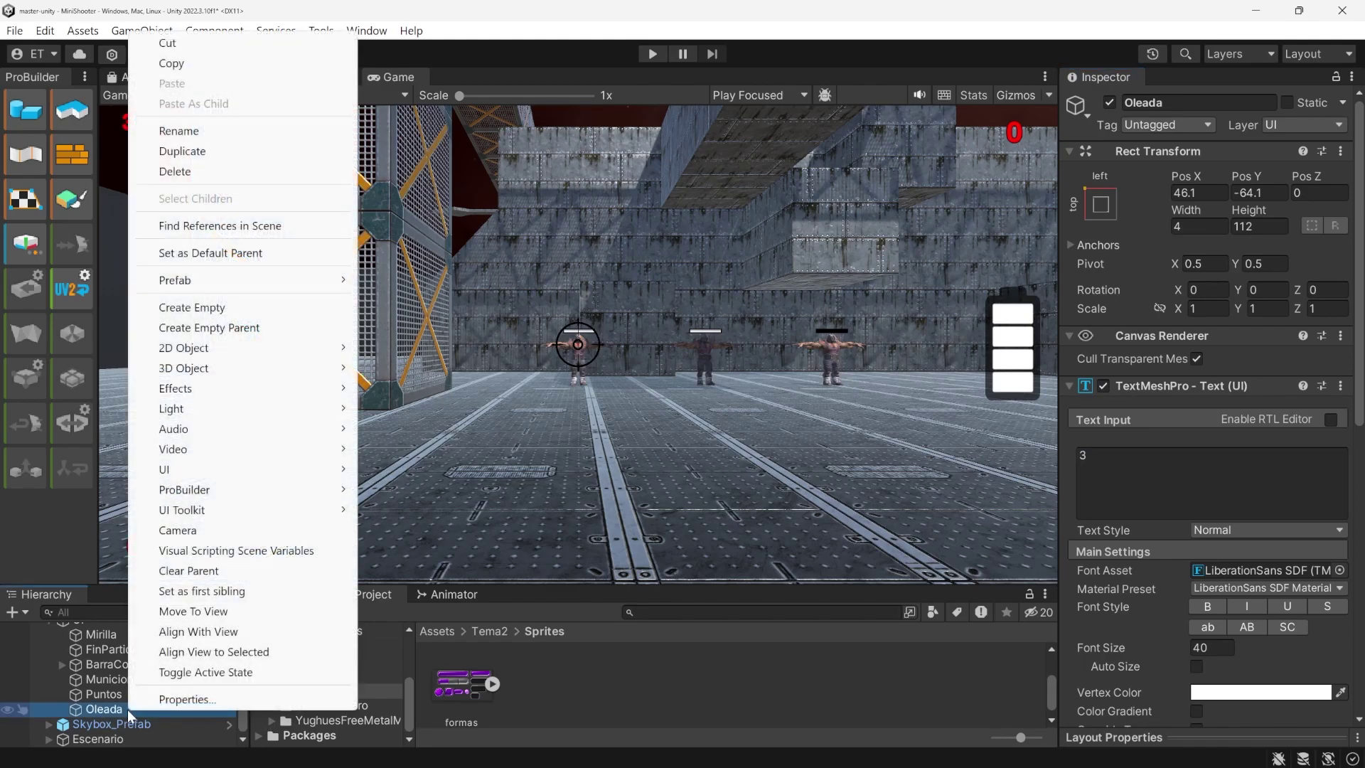
mouse_move(284, 470)
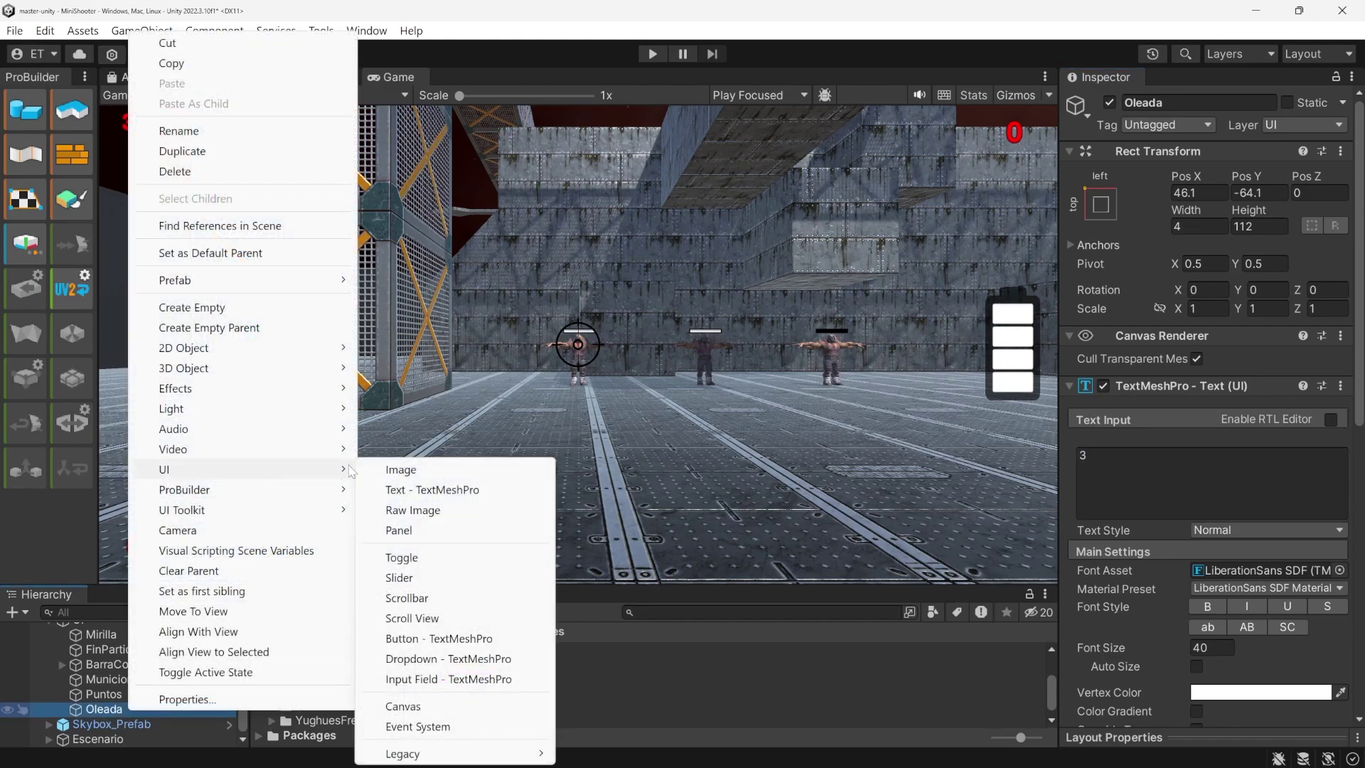
click(459, 475)
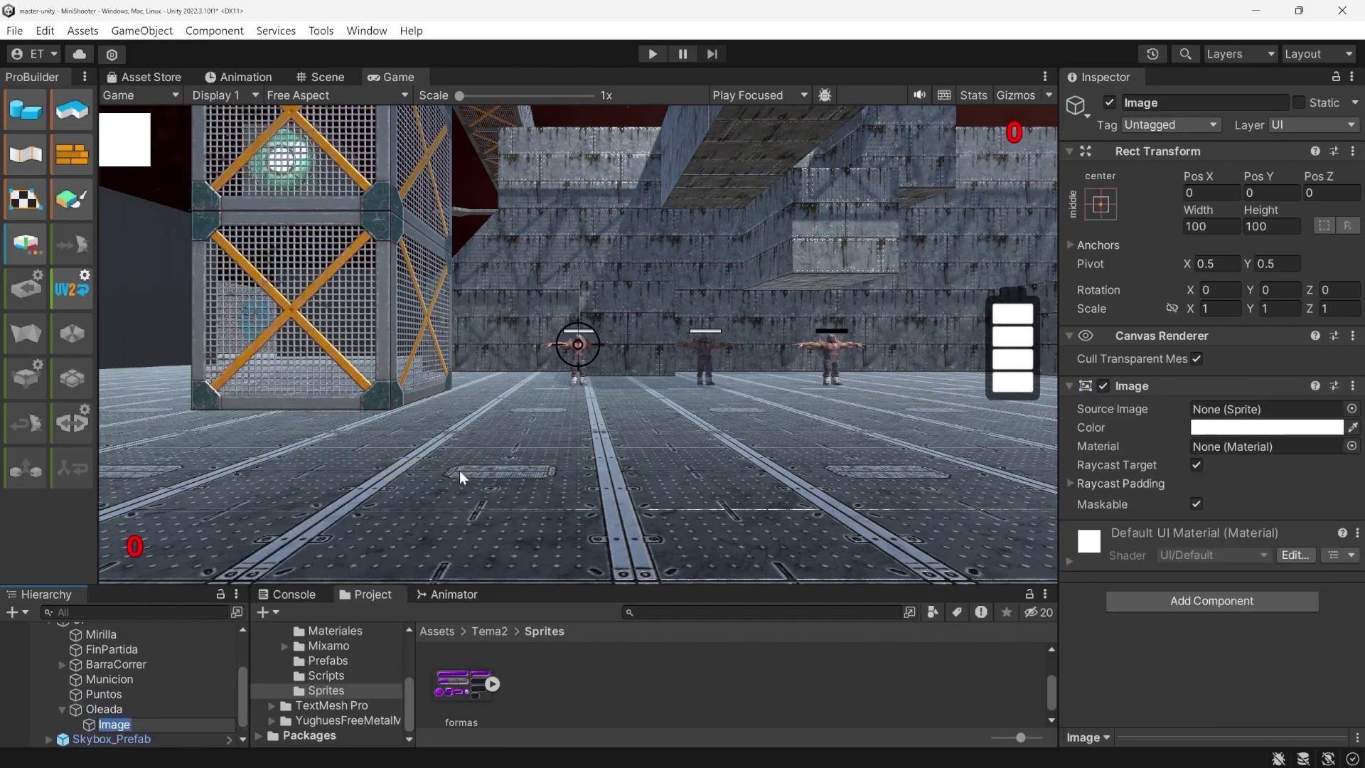
drag(90, 724, 86, 706)
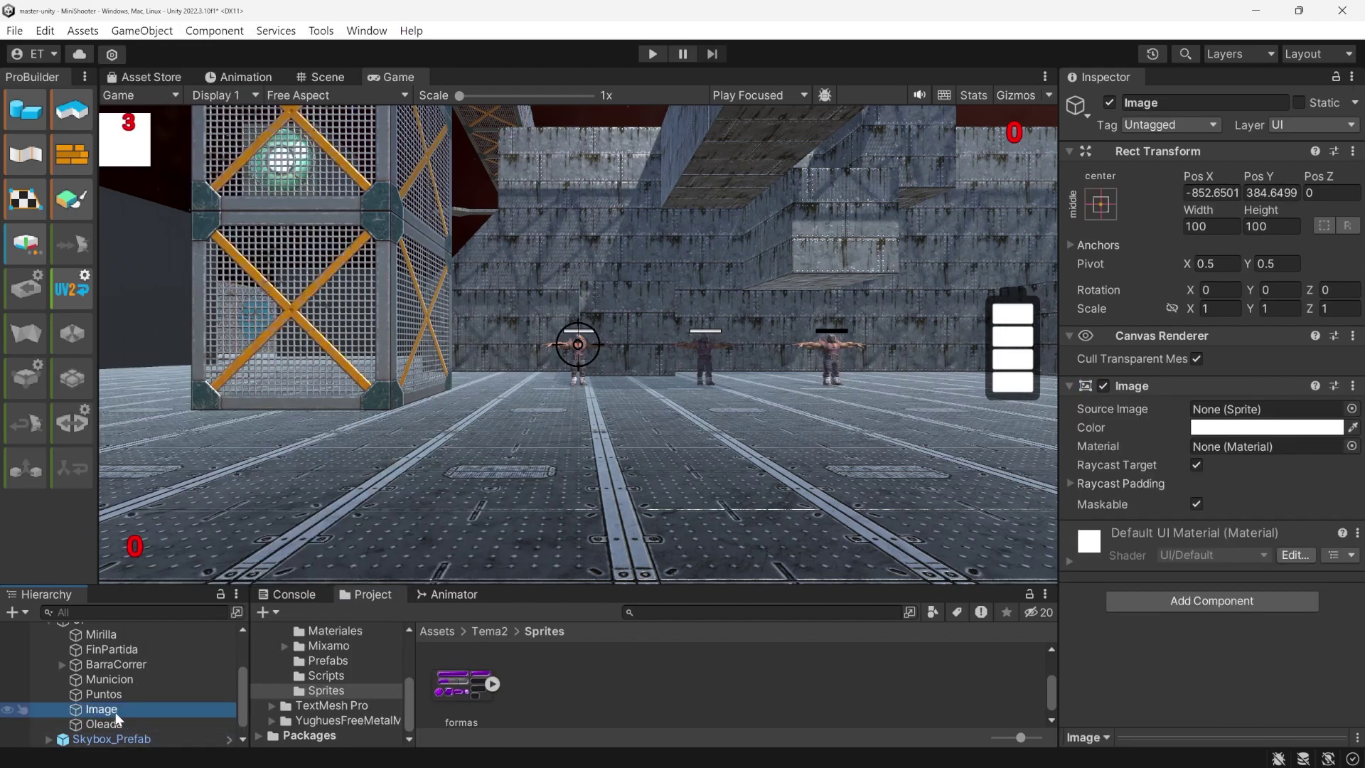
text(Oleada)
key(Return)
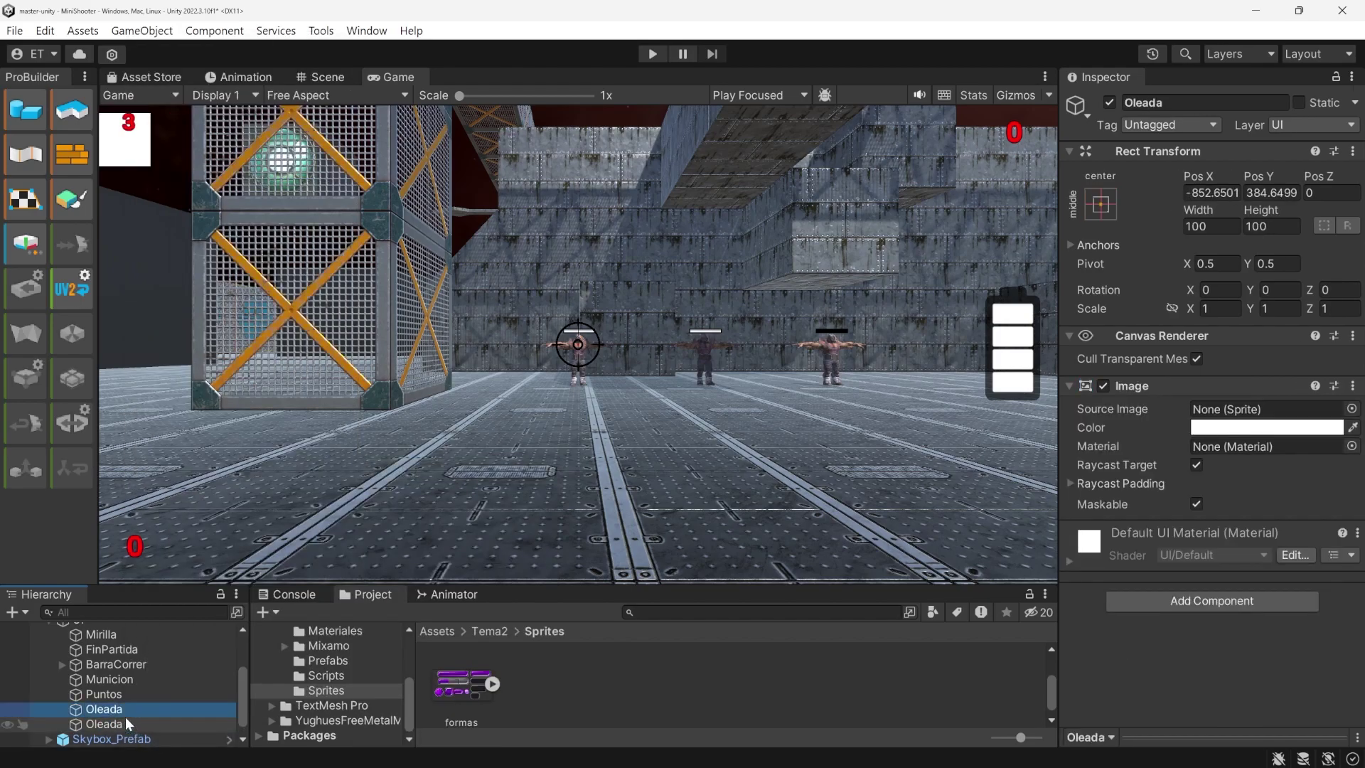
Rename the Oleada text object Cantidad and make it a child of the Oleada image
click(124, 725)
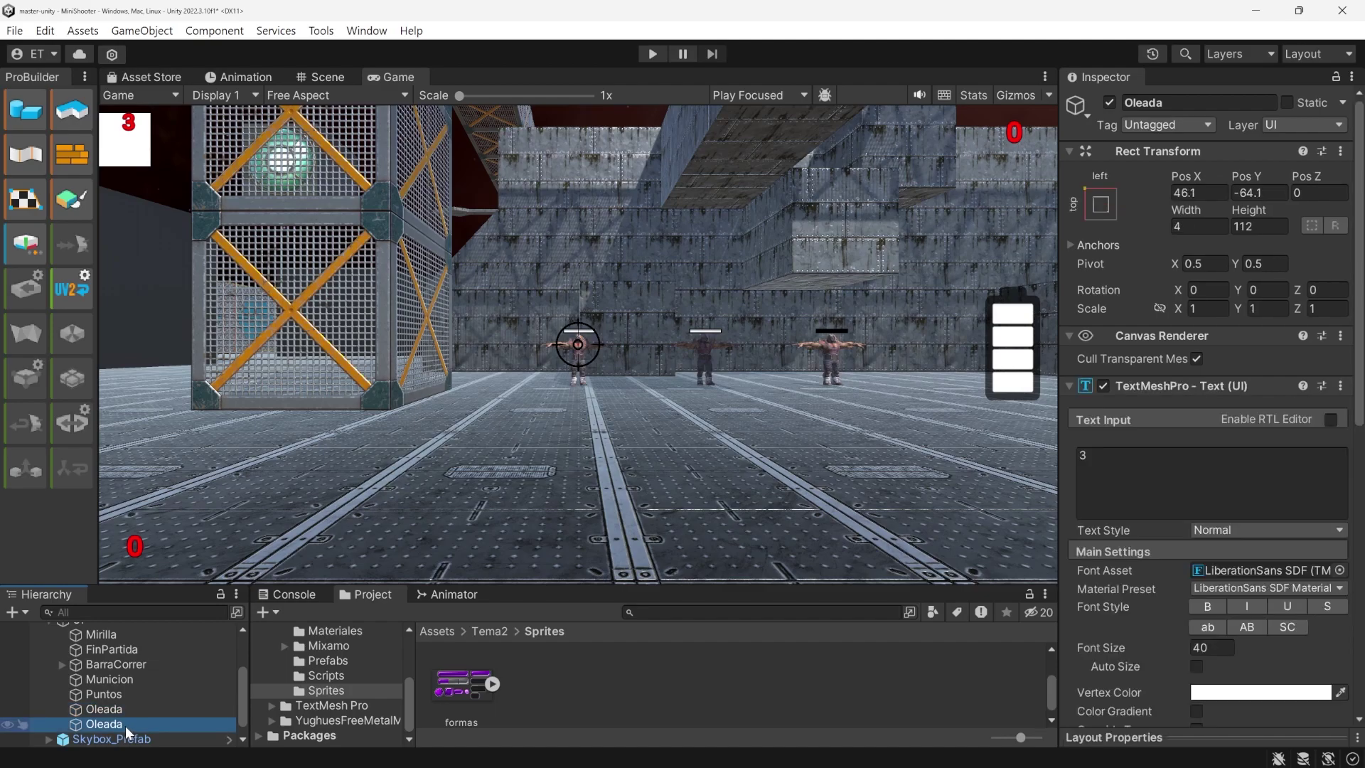
click(125, 725)
text(Cantidad)
key(Return)
drag(87, 719, 105, 710)
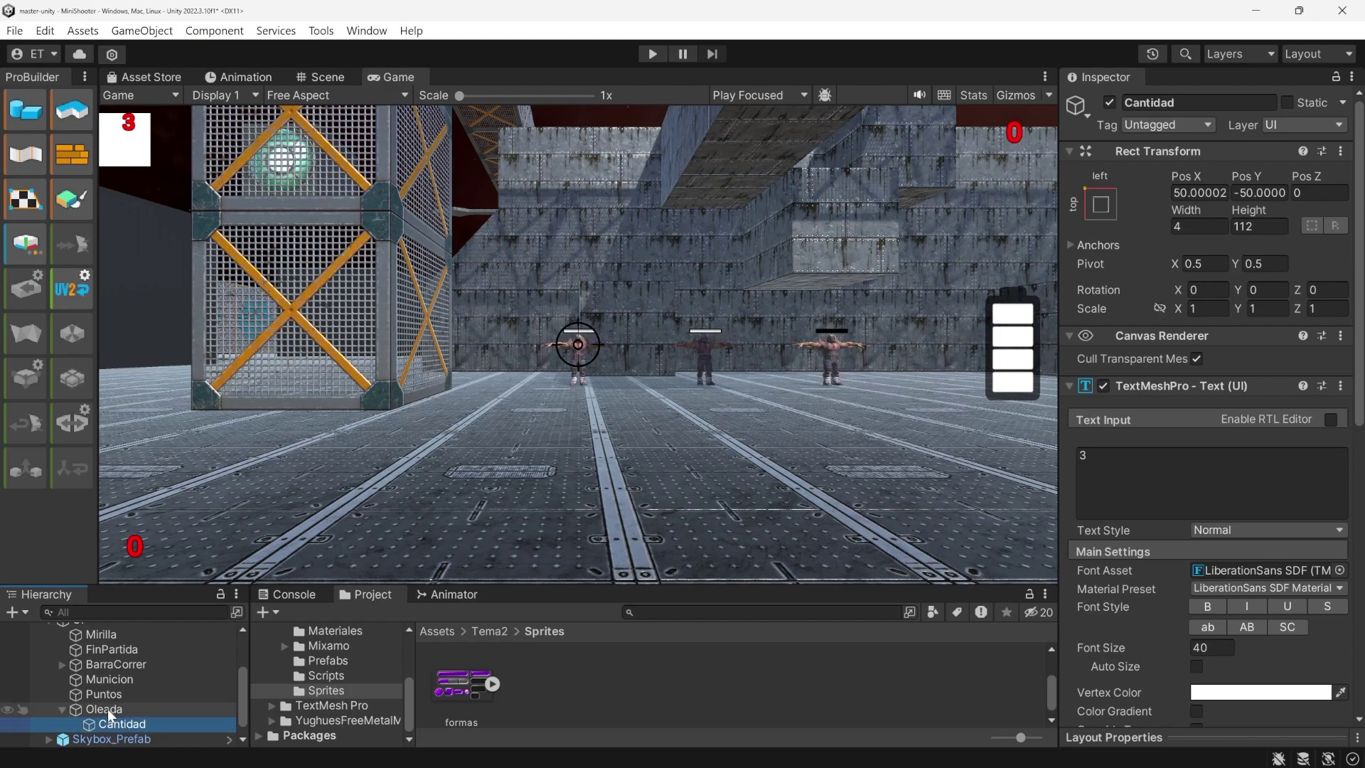
Assign the formas_5 sprite as the Oleada image's source and enable Preserve Aspect
click(100, 707)
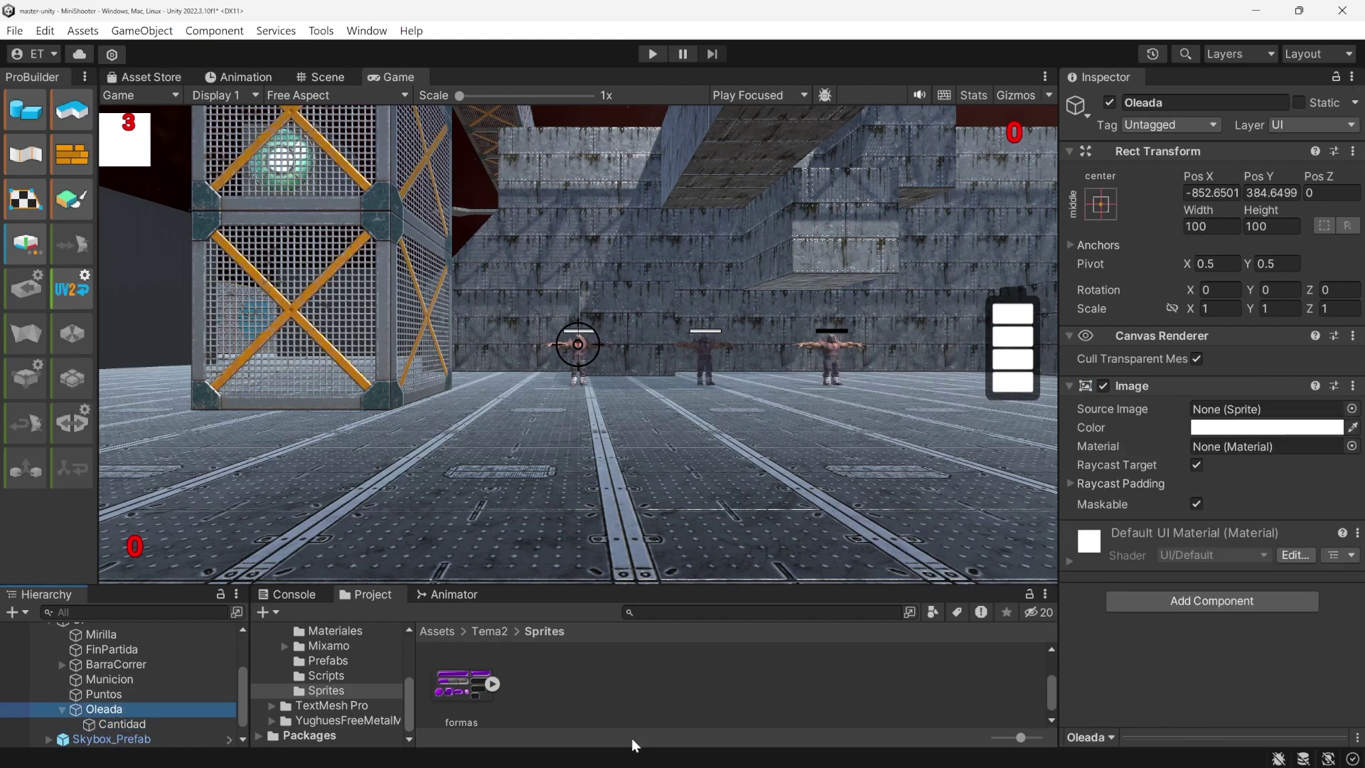
click(1348, 411)
scroll(1080, 527, down, 3)
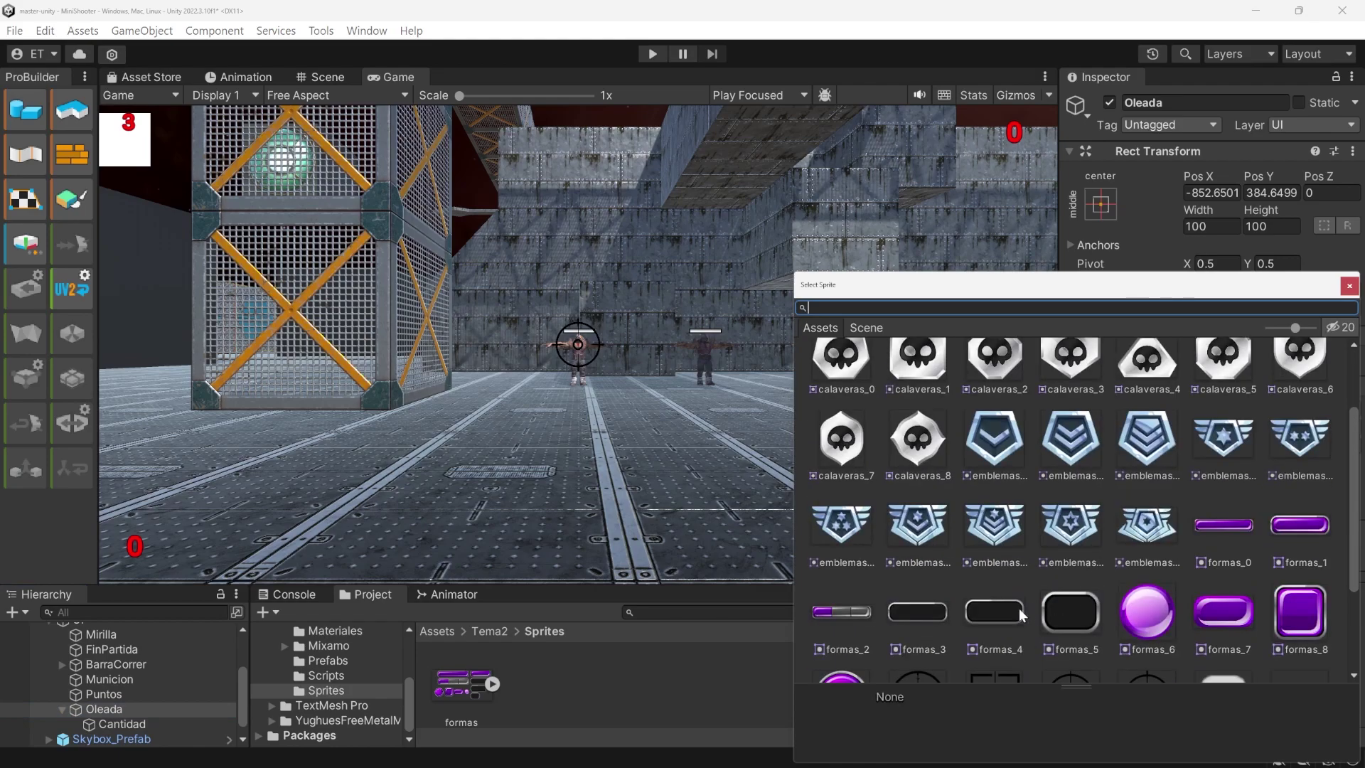
click(1054, 612)
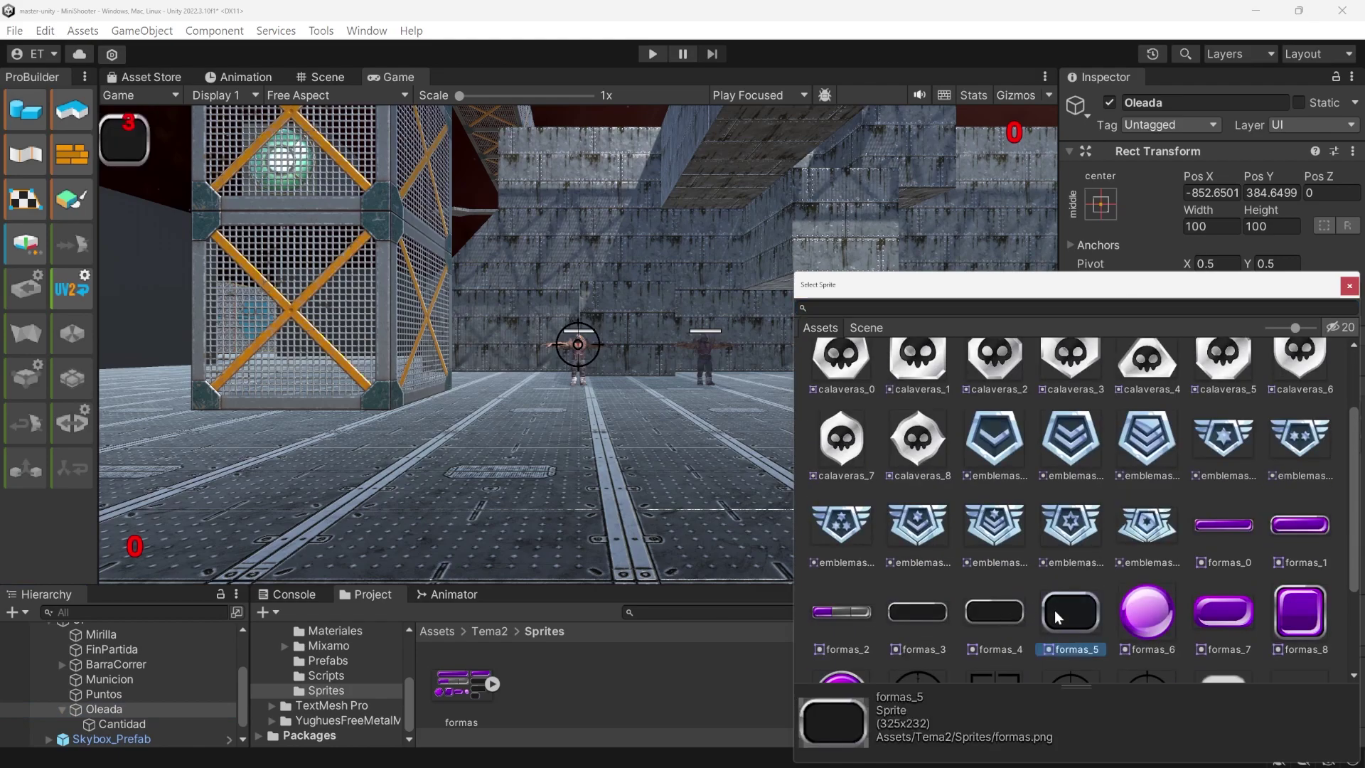
click(1349, 286)
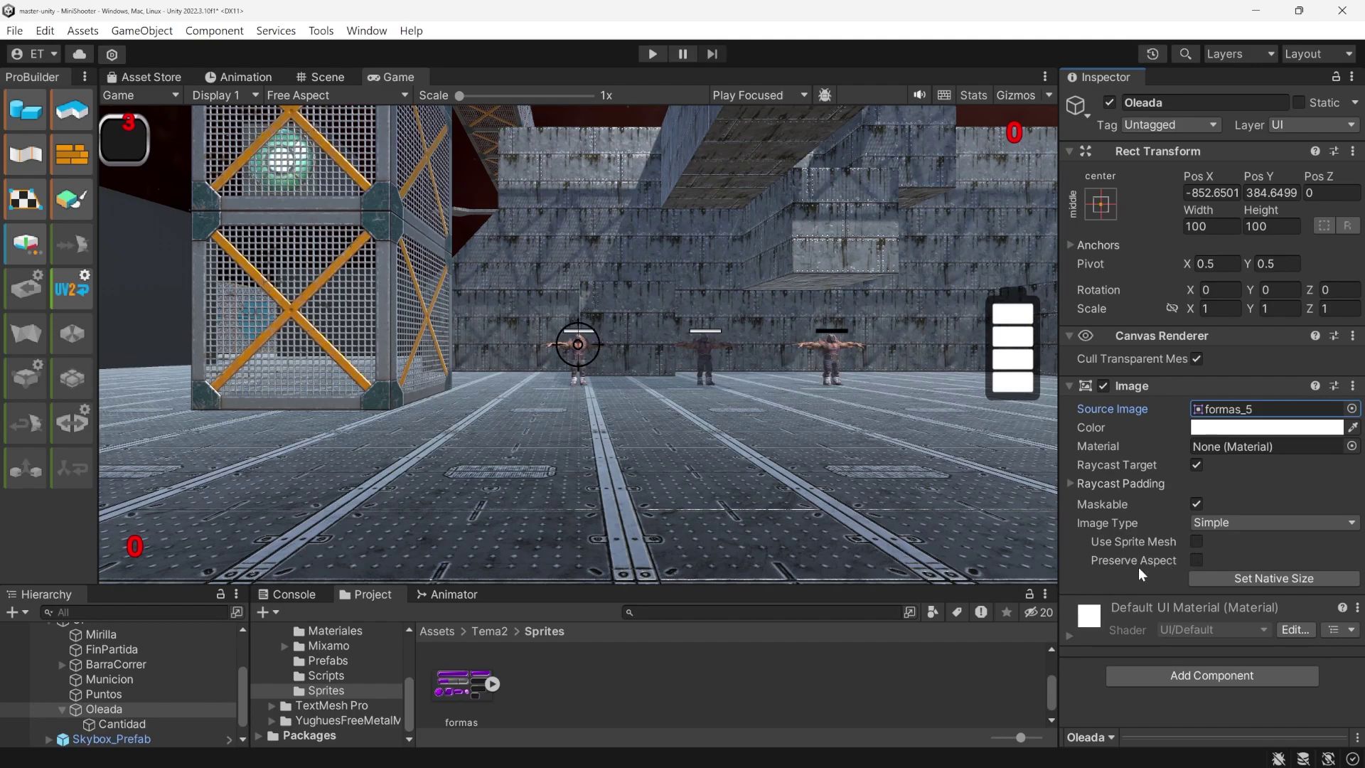
click(1195, 560)
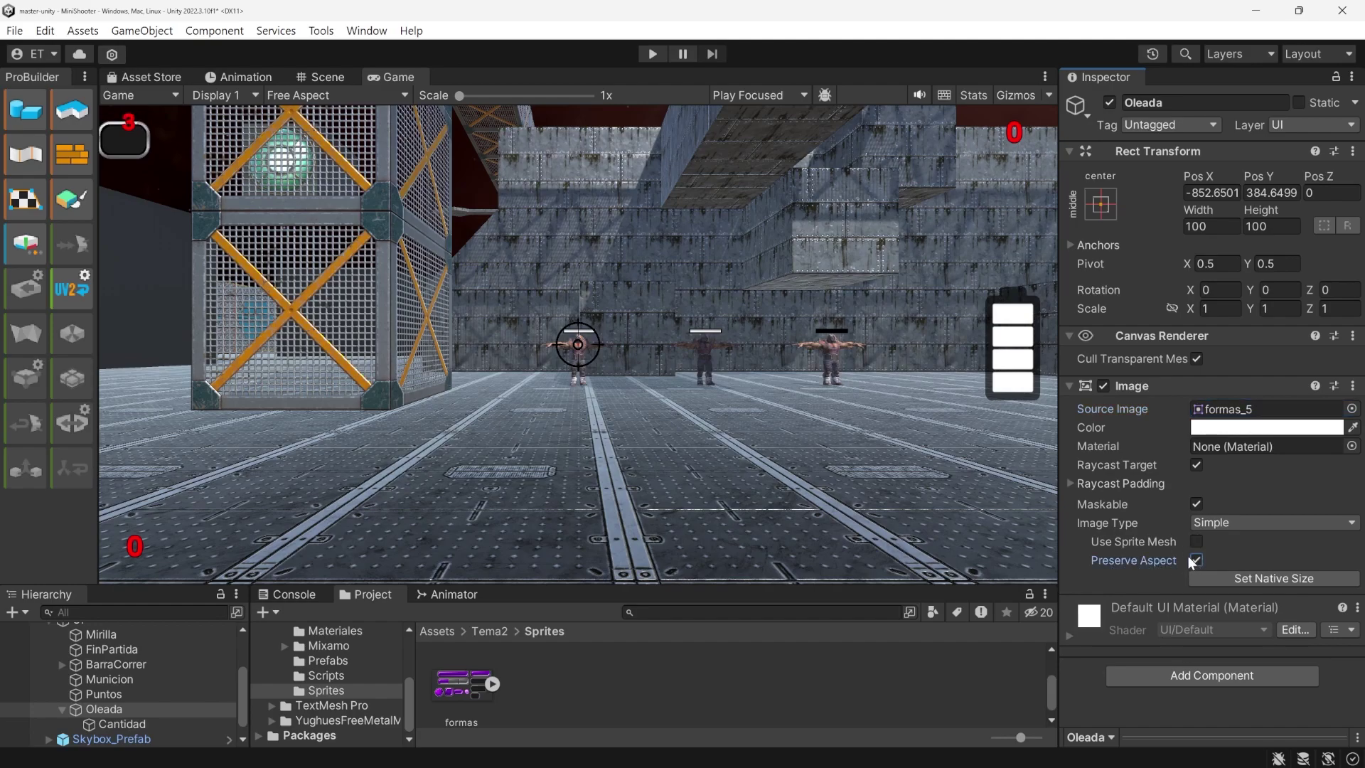
Size the Oleada image to 130 by 130, anchor it top left, and position it at about X 137, Y -63
drag(1198, 210, 341, 152)
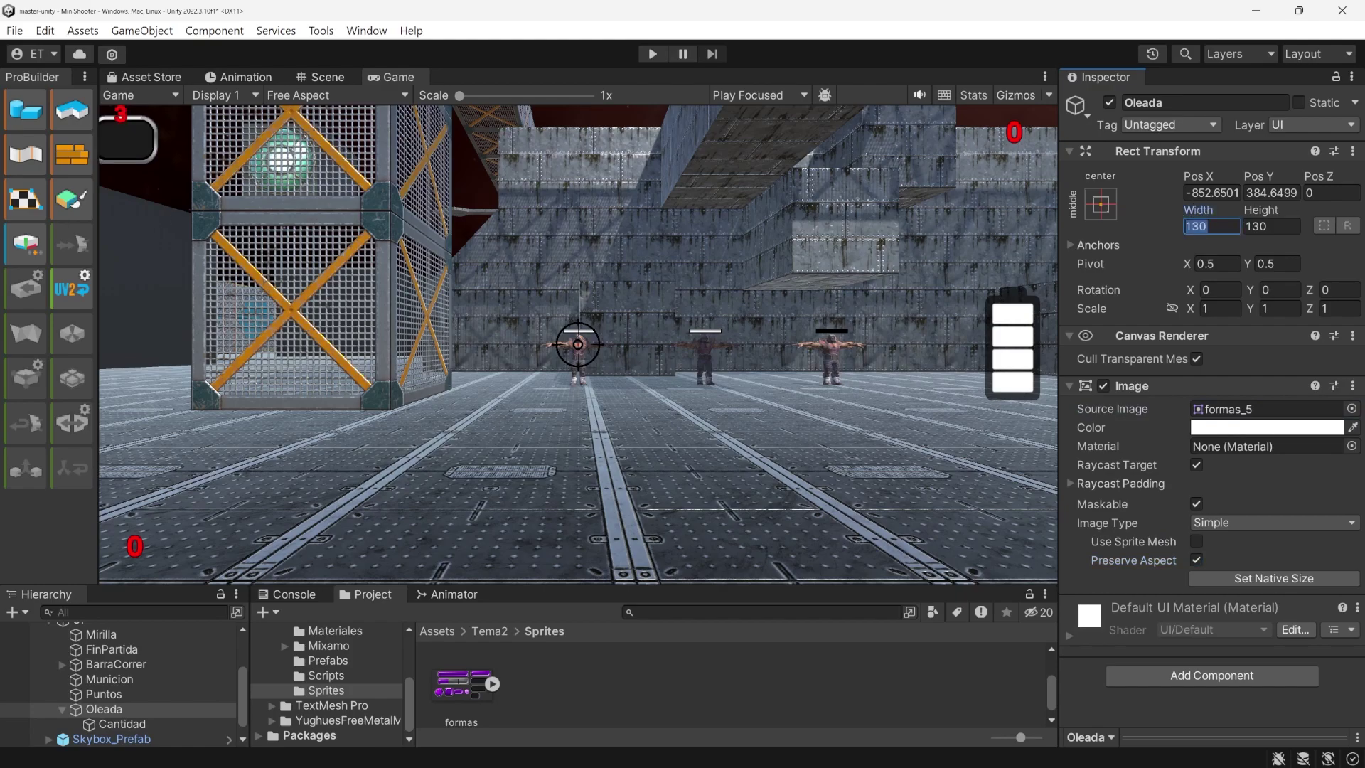
click(1100, 206)
click(1164, 350)
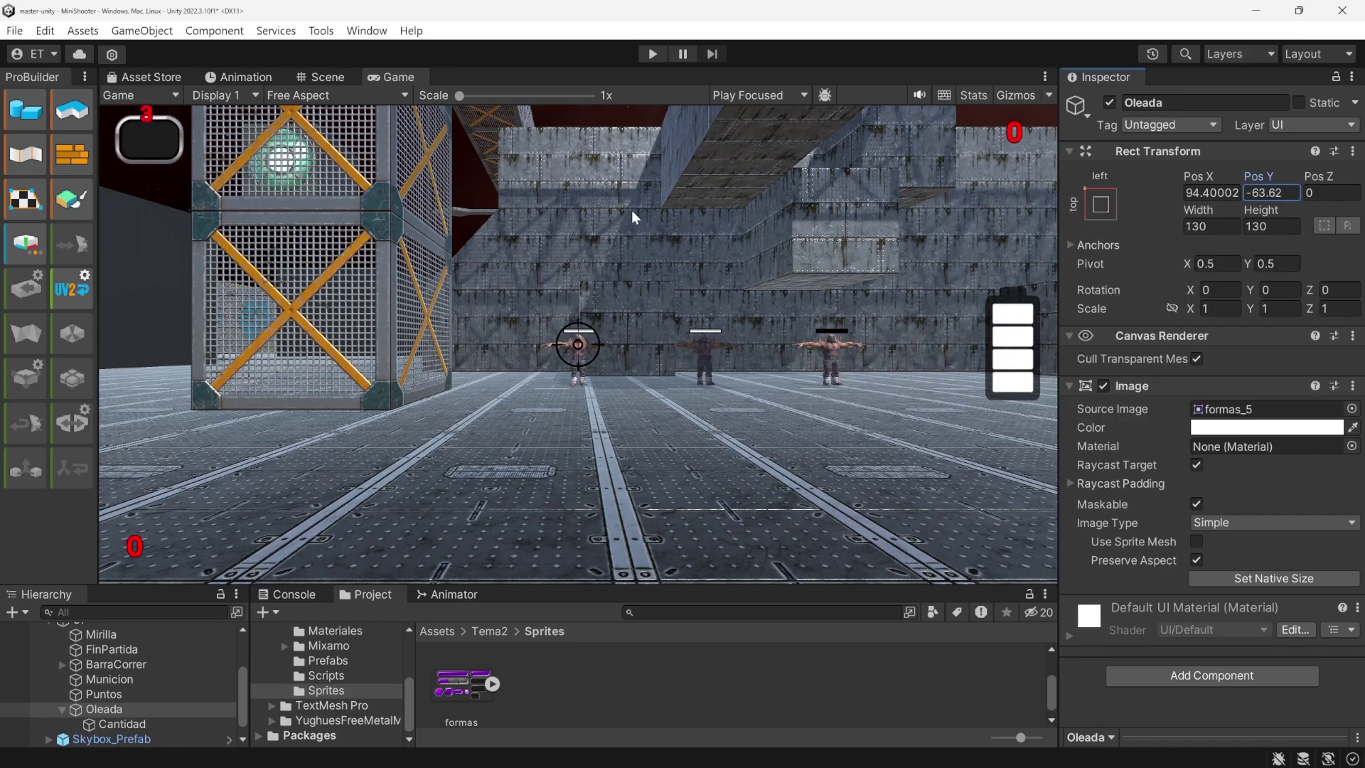
drag(1199, 177, 1158, 184)
Anchor the Cantidad text to the middle centre of the Oleada image and set its X and Y position to 0
click(123, 723)
click(1099, 204)
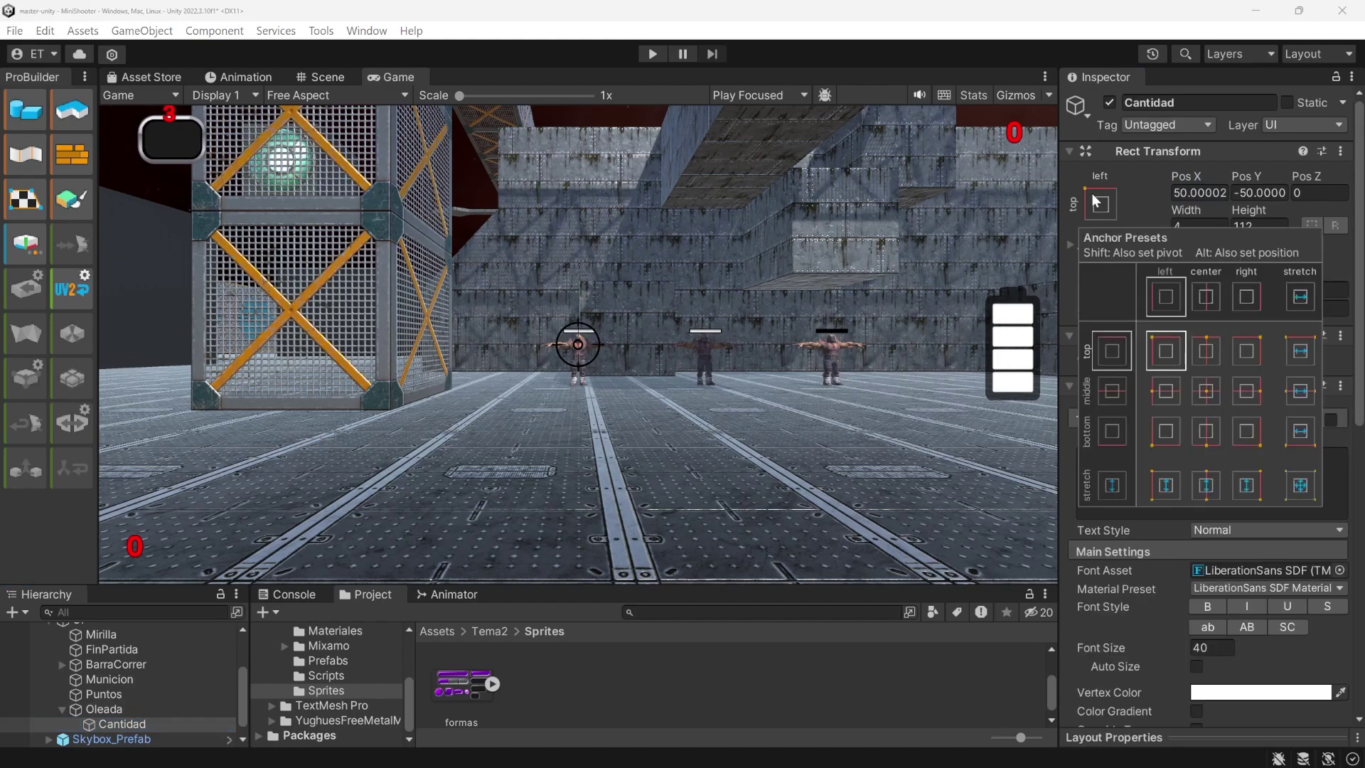
click(1206, 391)
click(145, 714)
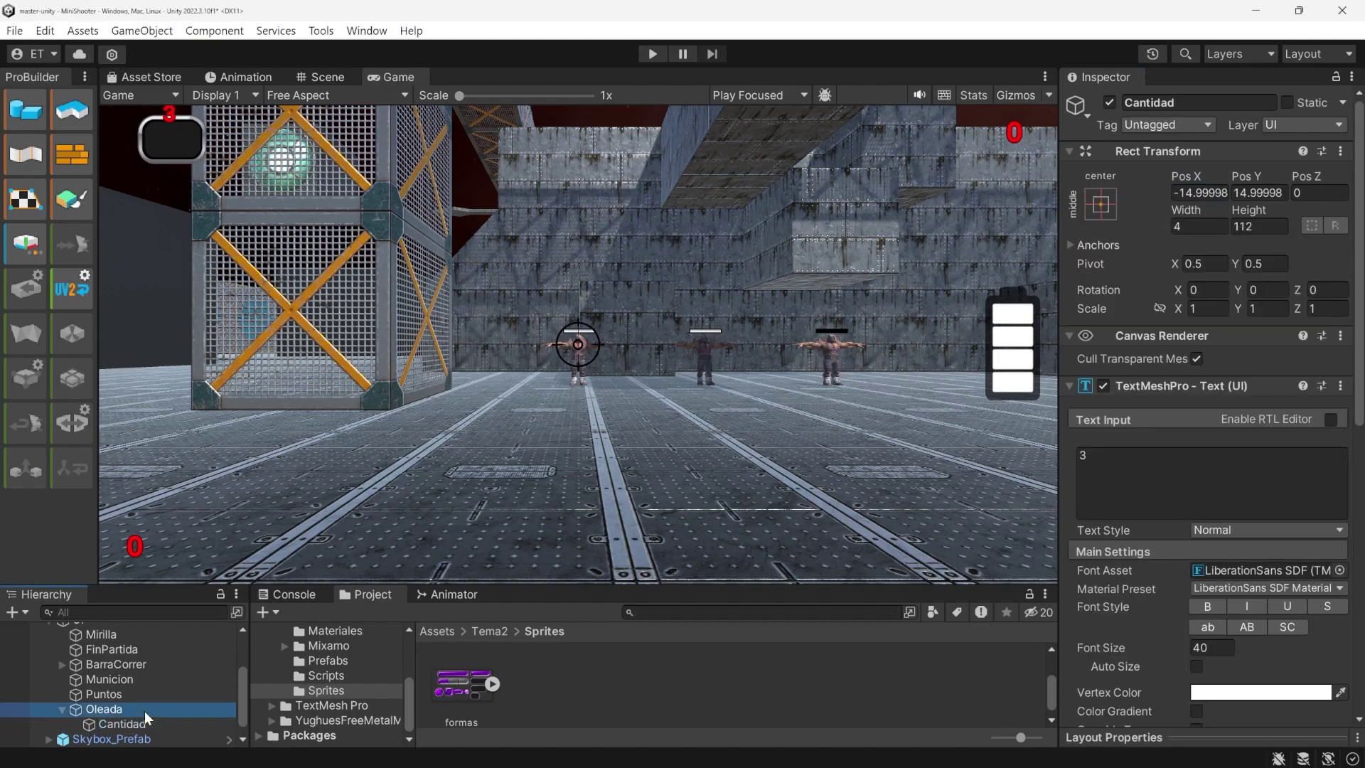
click(143, 710)
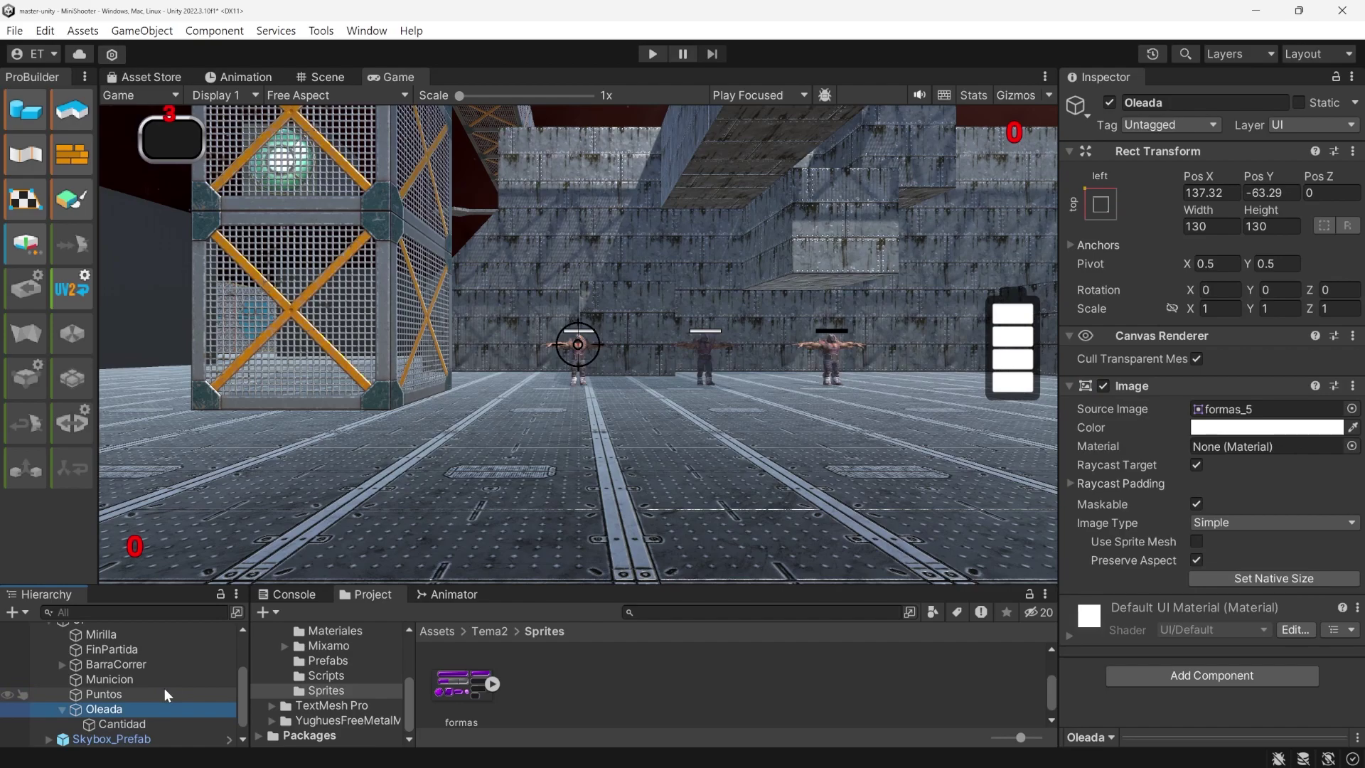
click(147, 722)
click(1101, 204)
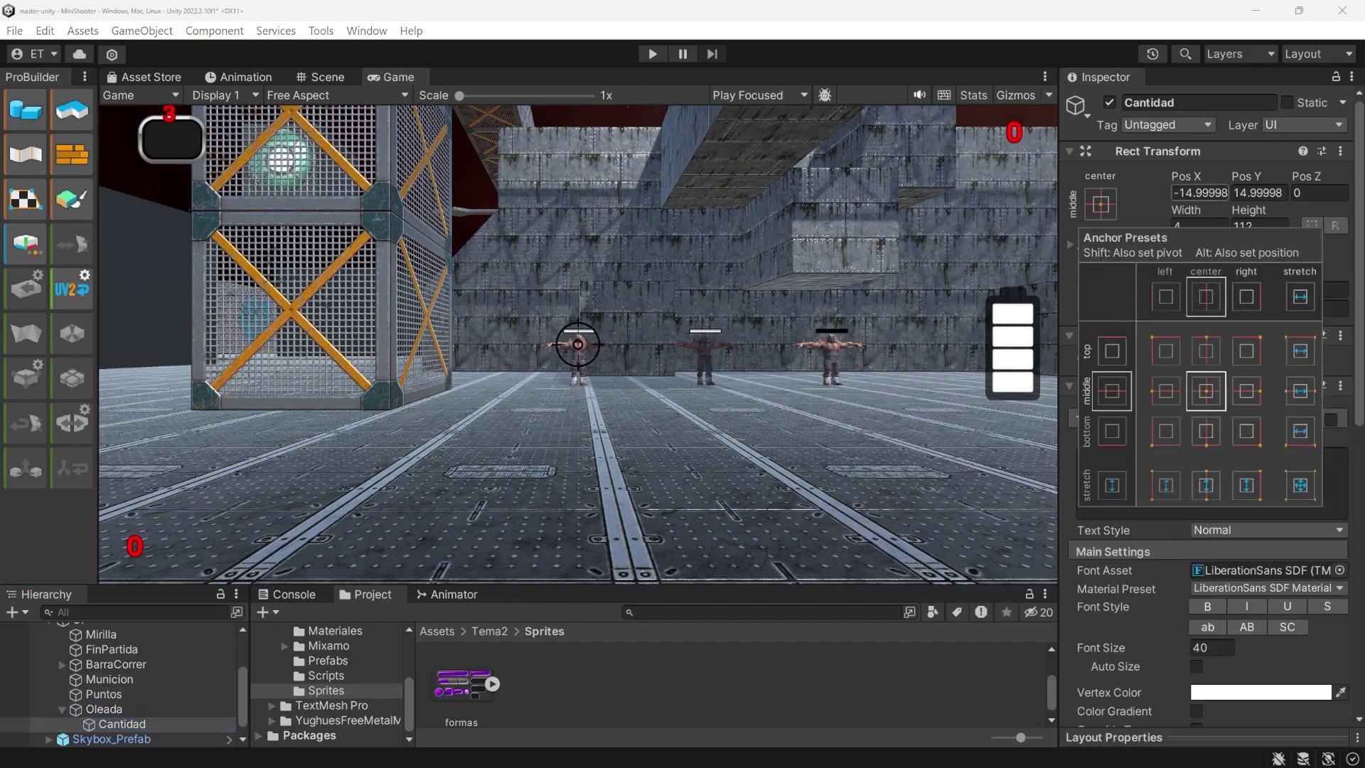
click(1199, 193)
text(0)
key(Tab)
text(0)
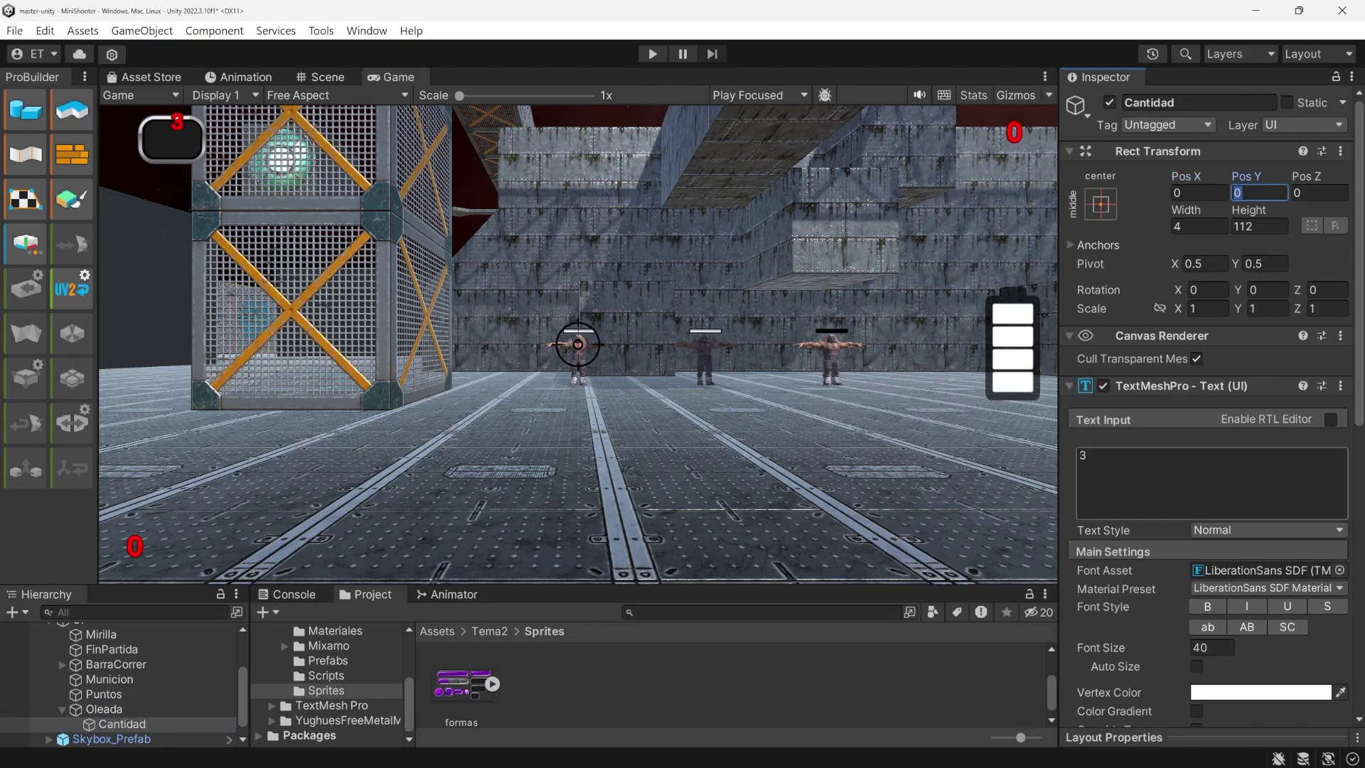
Align the Cantidad text right and vertically to the middle, and set its X position to 39
scroll(1220, 599, down, 3)
click(1220, 599)
click(1222, 622)
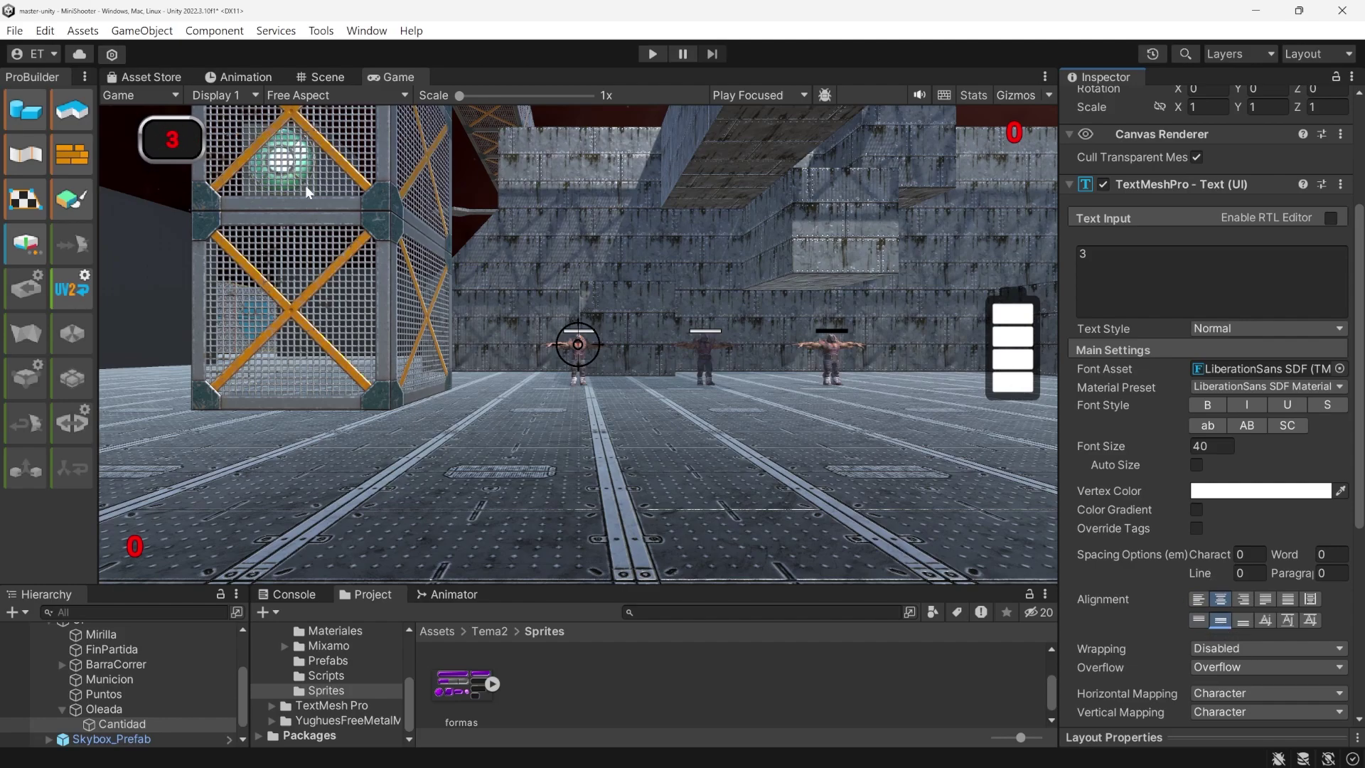
click(1245, 599)
scroll(1218, 368, up, 5)
drag(1192, 178, 1312, 174)
Set the Cantidad text's font size to 50, testing the two-digit value 33 before restoring the text to 3
click(1114, 461)
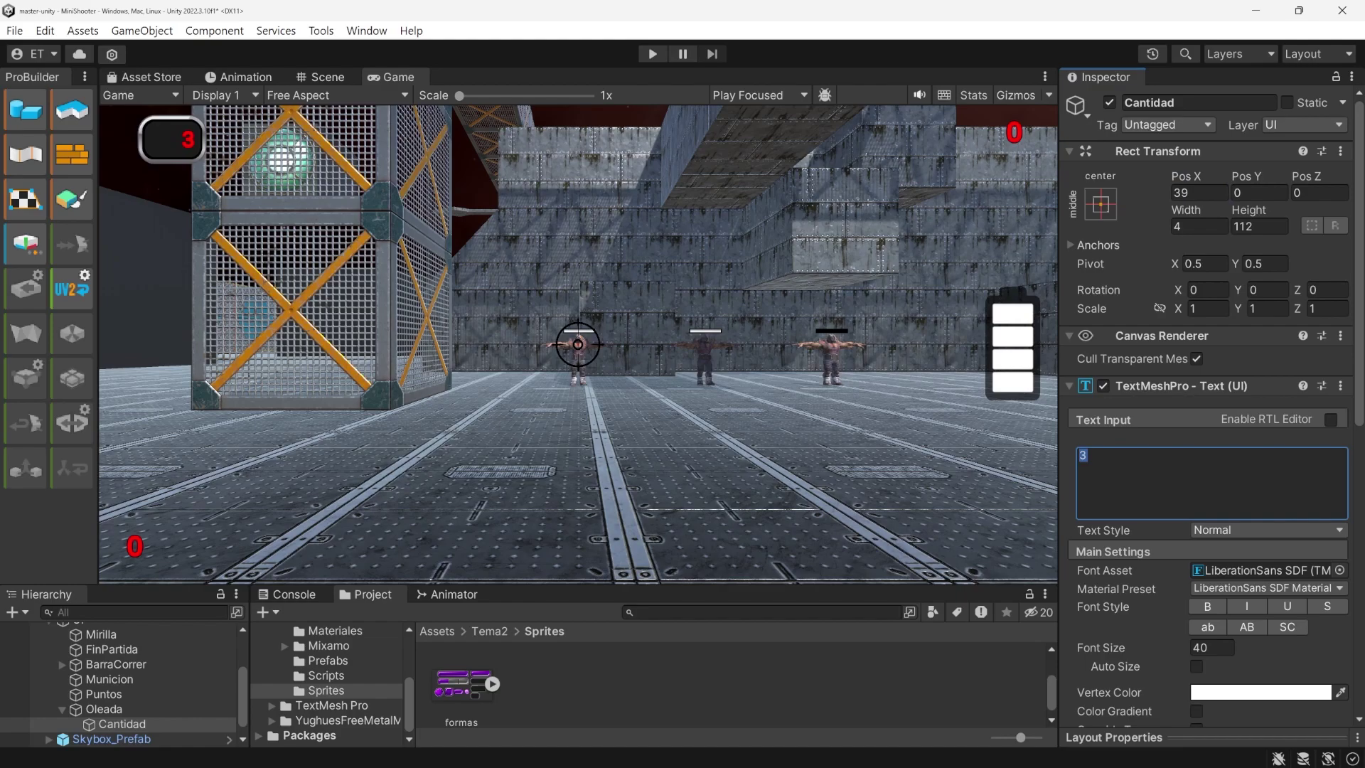
text(33)
key(BackSpace)
key(BackSpace)
text(3)
click(1212, 647)
text(50)
click(1083, 455)
text(3)
key(BackSpace)
Create a UI image named Icono as a child of the Oleada image
click(116, 710)
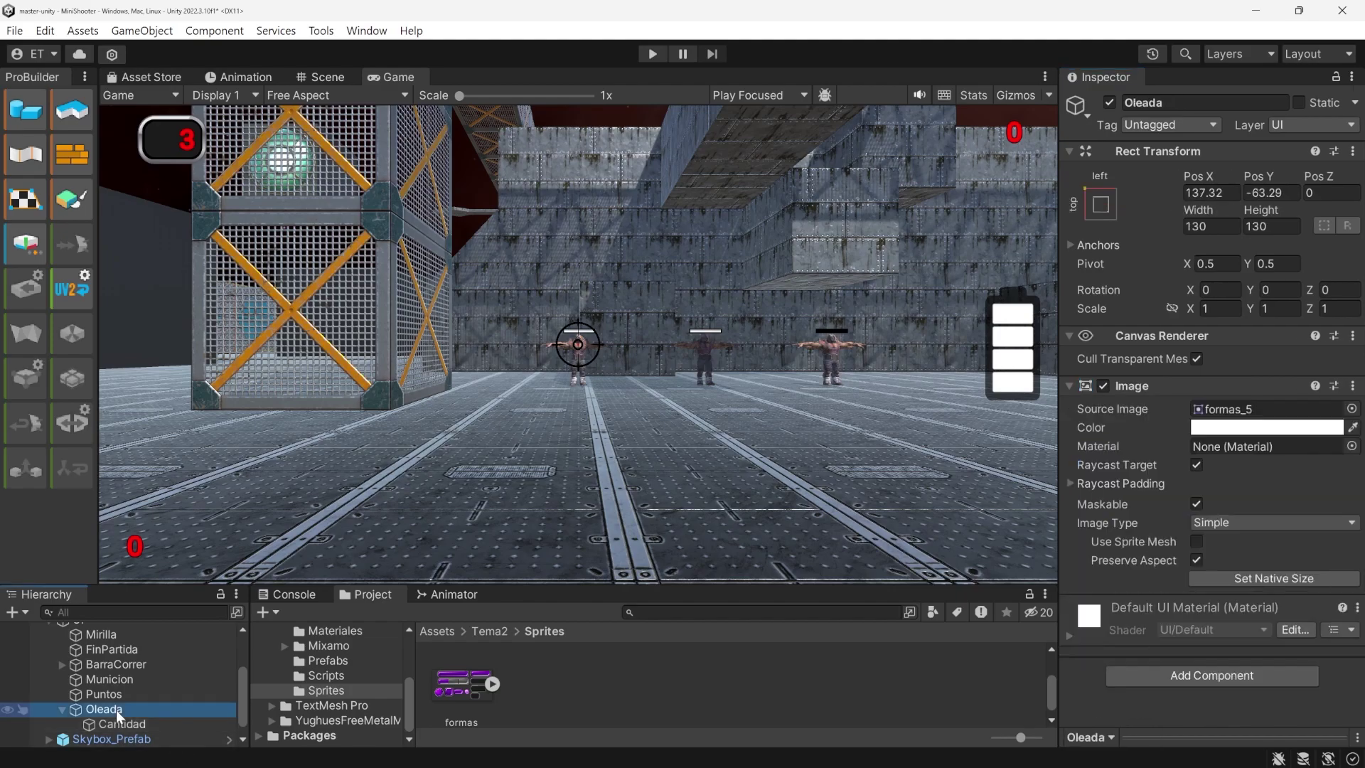
right_click(117, 709)
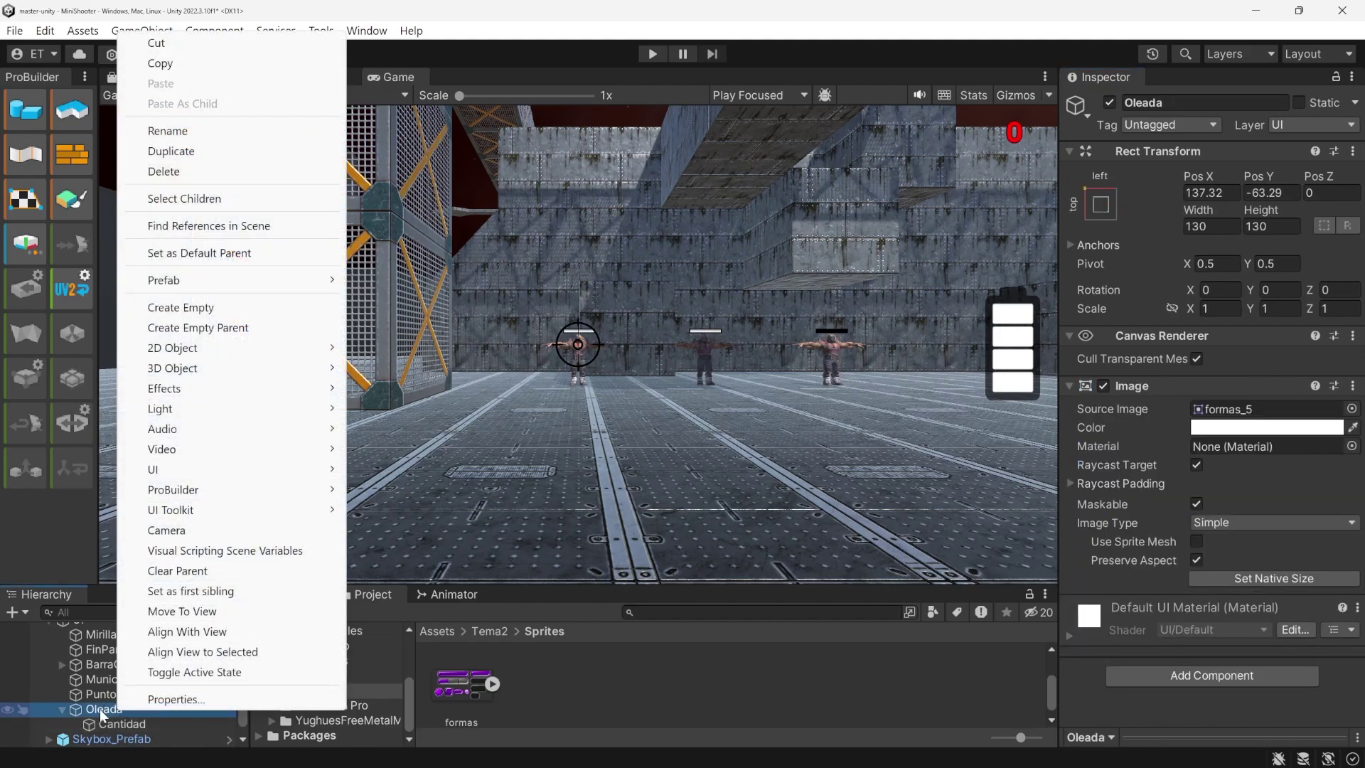
mouse_move(233, 474)
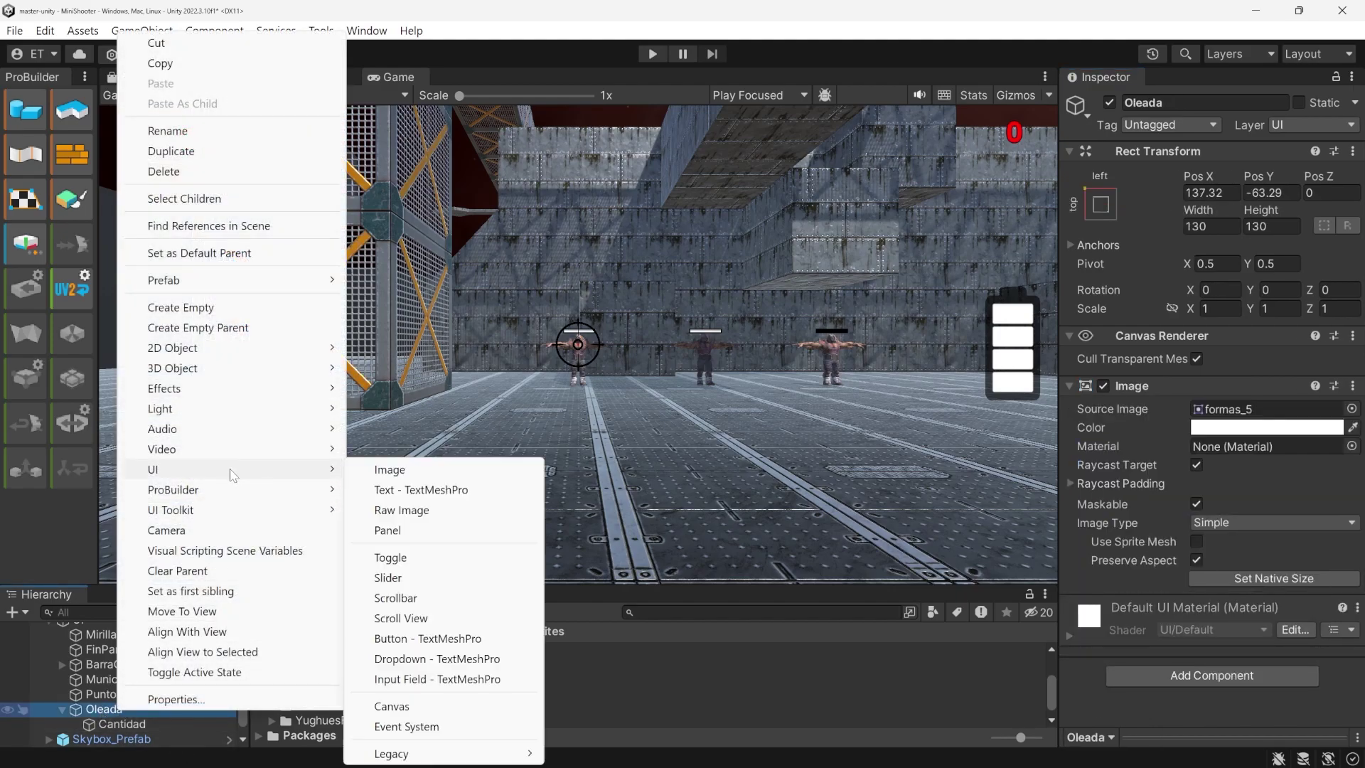
click(429, 469)
key(BackSpace)
text(Icono)
key(Return)
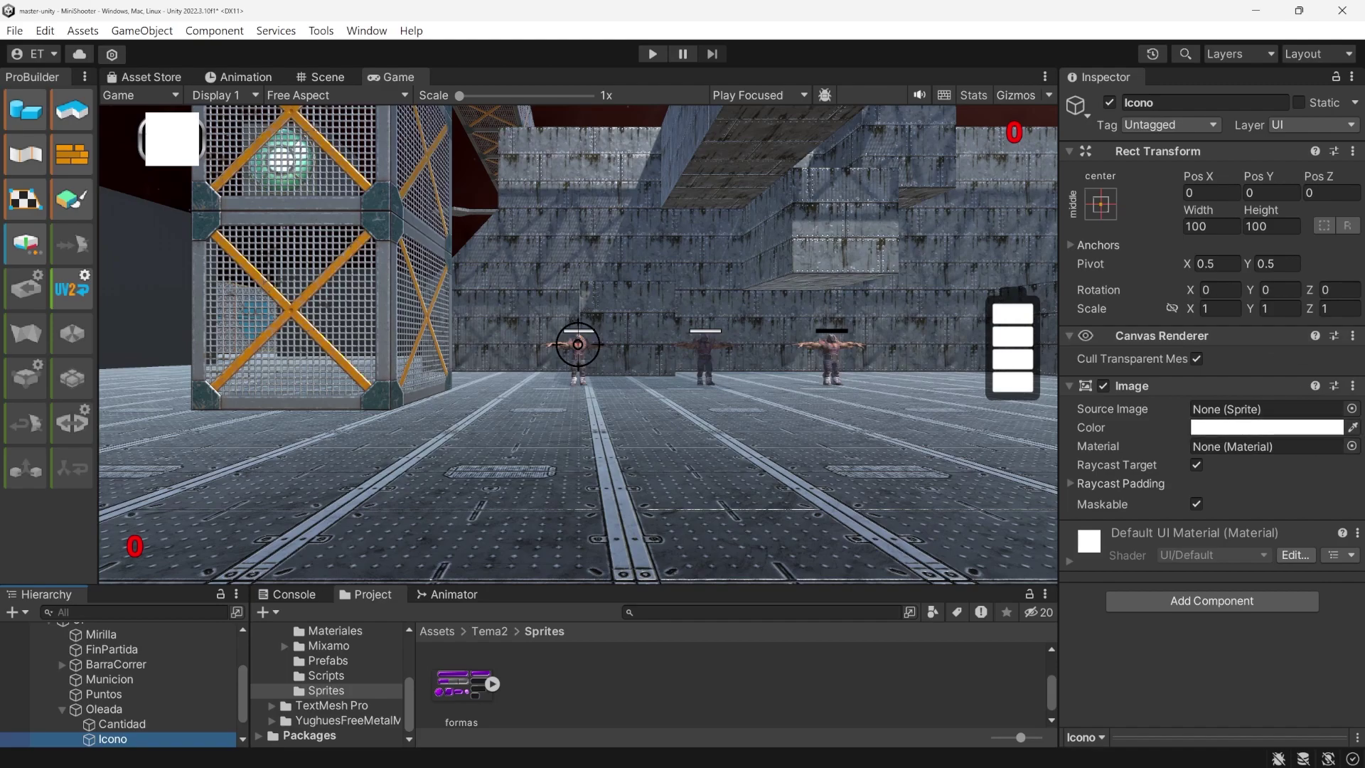
Assign the calaveras_0 sprite to the Icono image and set its X position to -70.5
click(1352, 408)
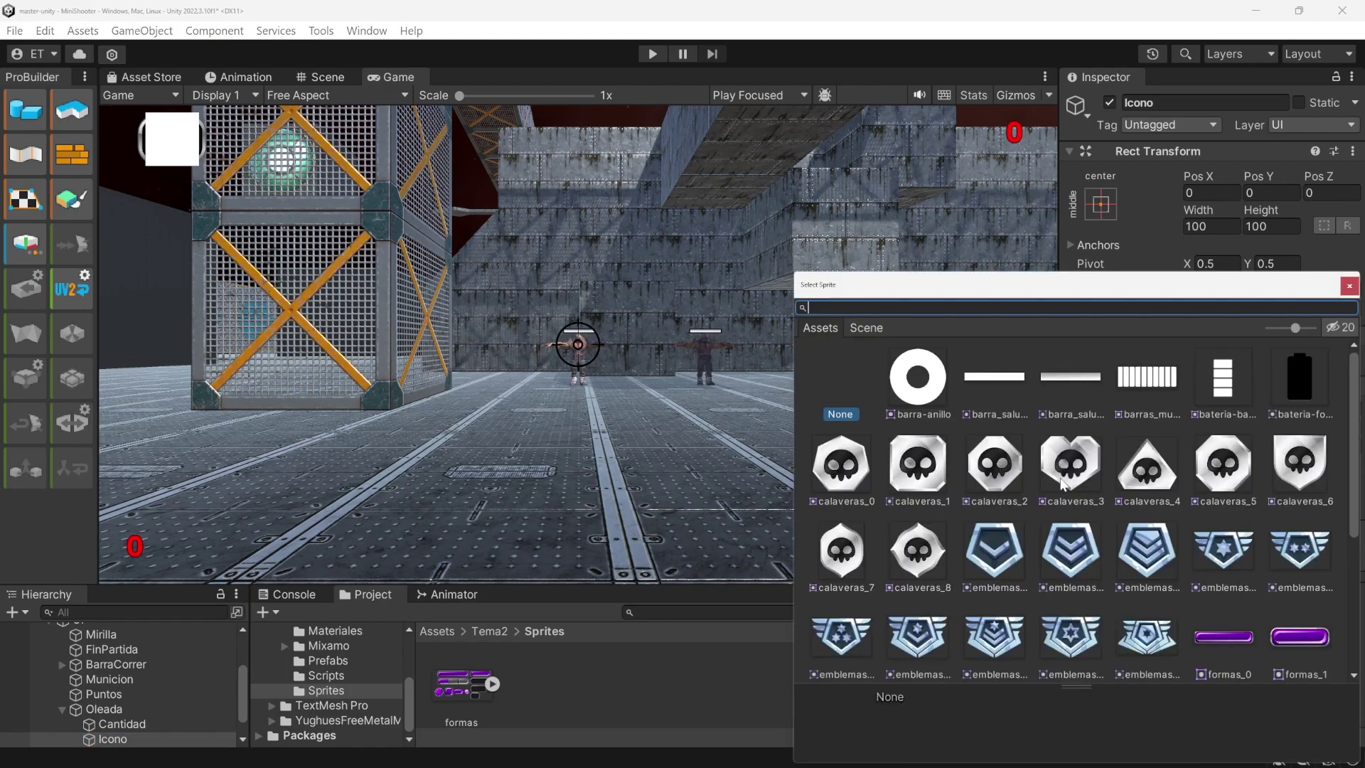
click(850, 472)
click(1349, 286)
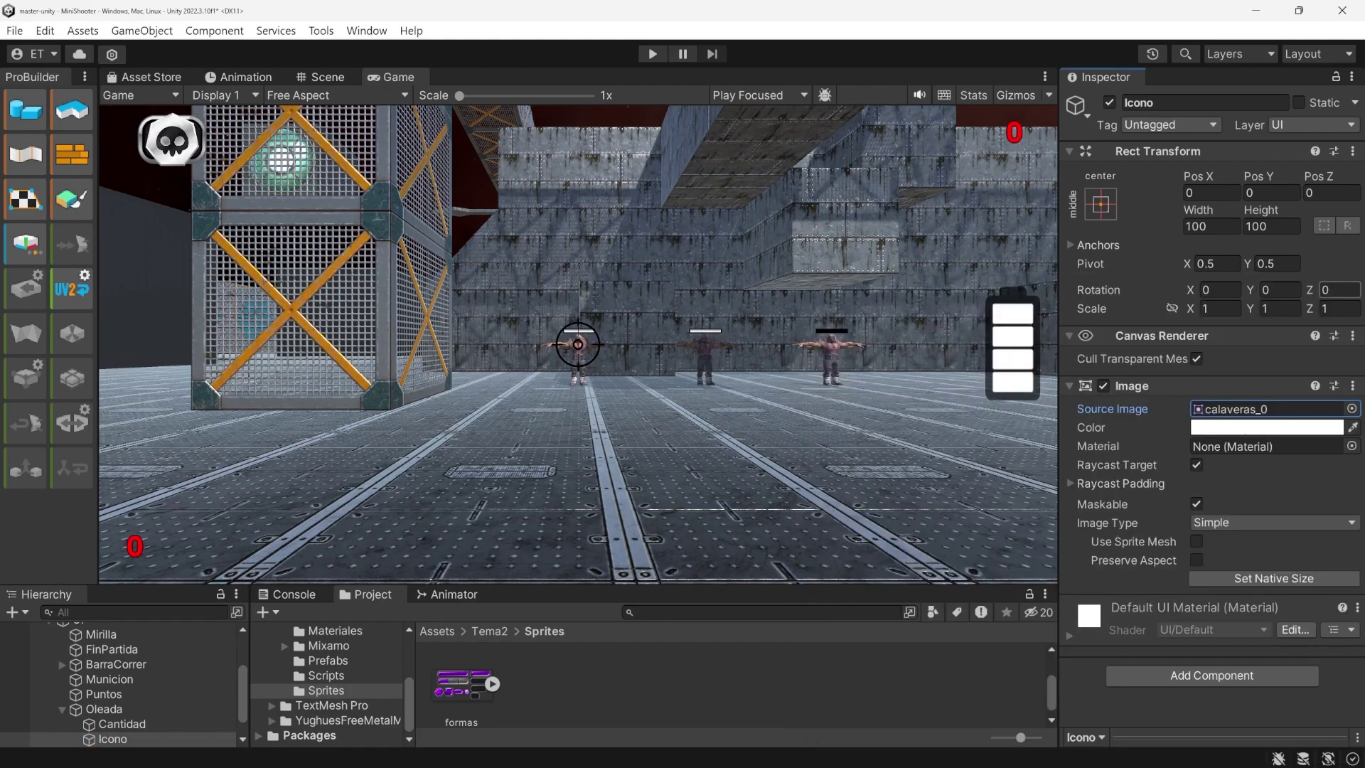
drag(1201, 174, 989, 187)
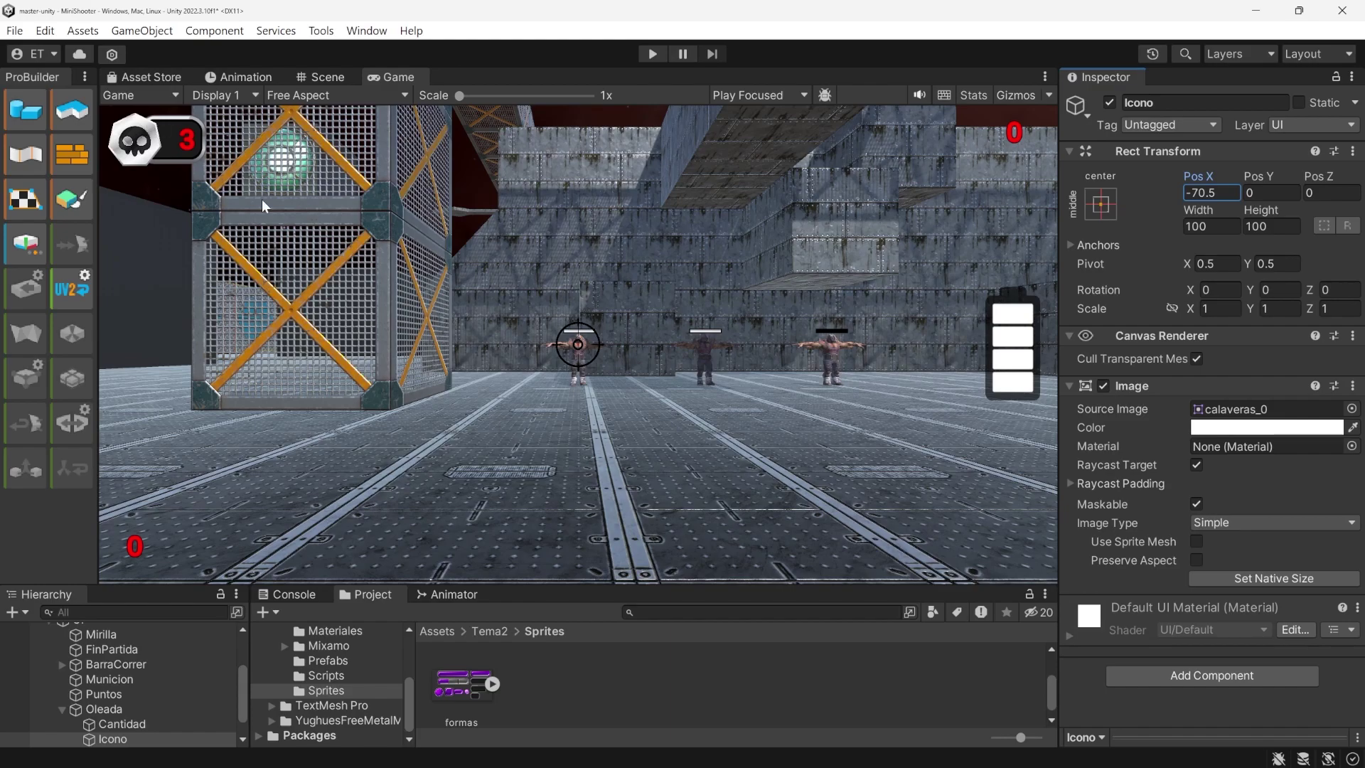
Change the Oleada image's source to the formas_4 sprite and set its size to 180 by 180
click(145, 705)
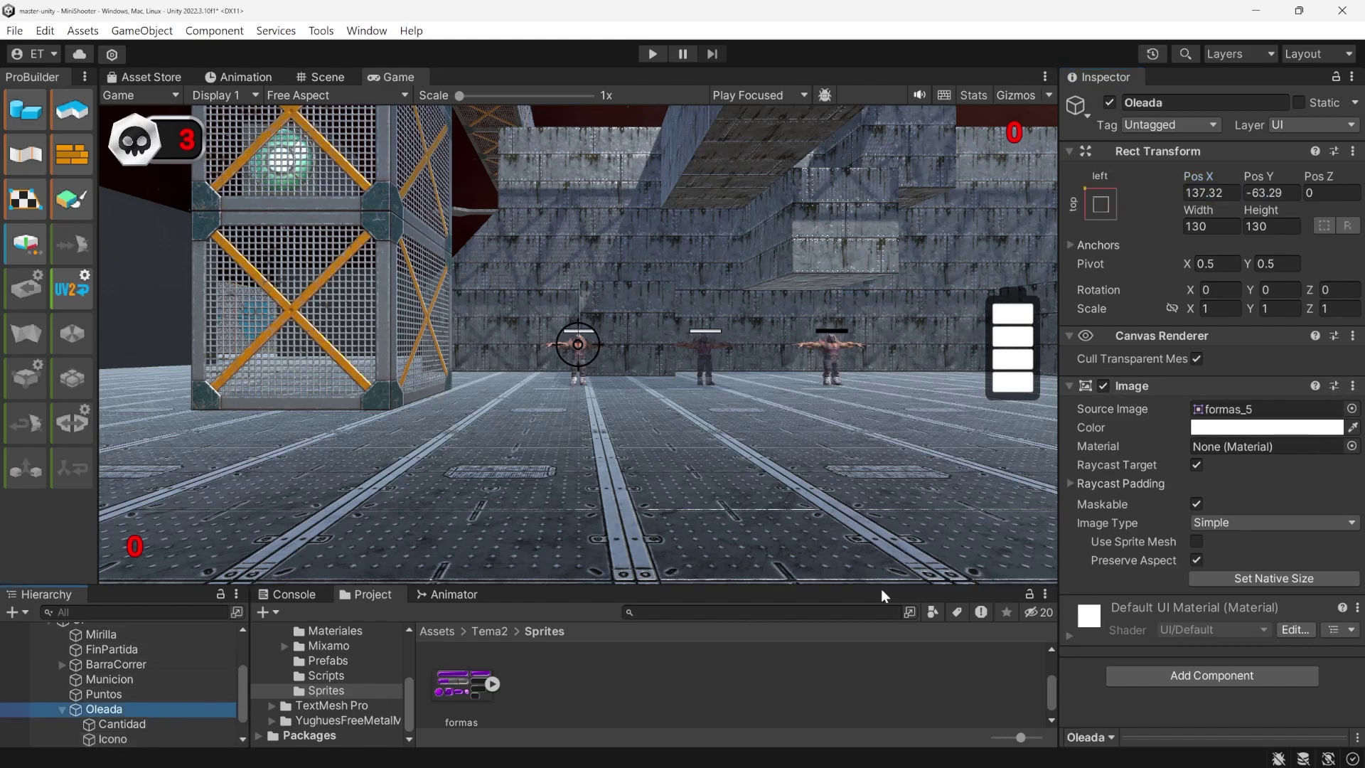
click(1351, 408)
click(1003, 460)
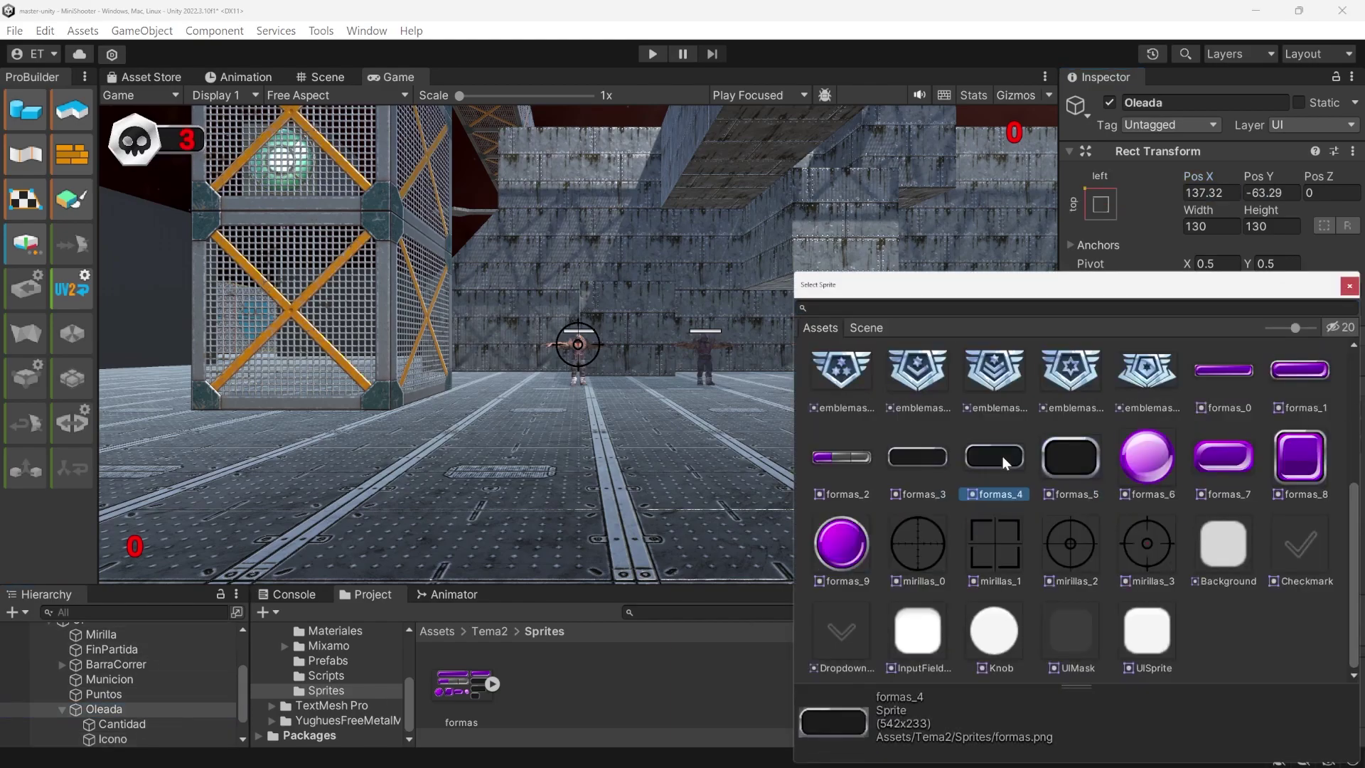
click(1348, 286)
drag(1197, 210, 1230, 213)
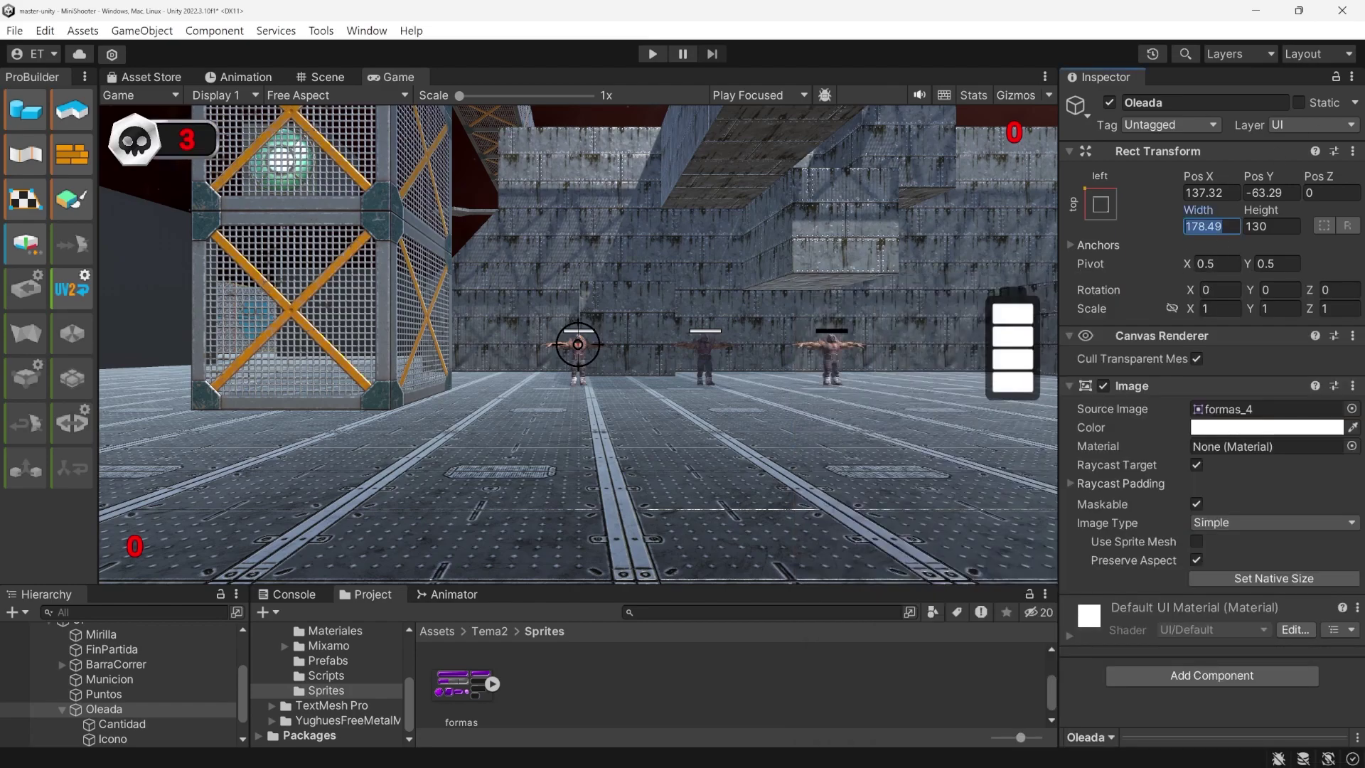
text(180)
key(Tab)
text(180)
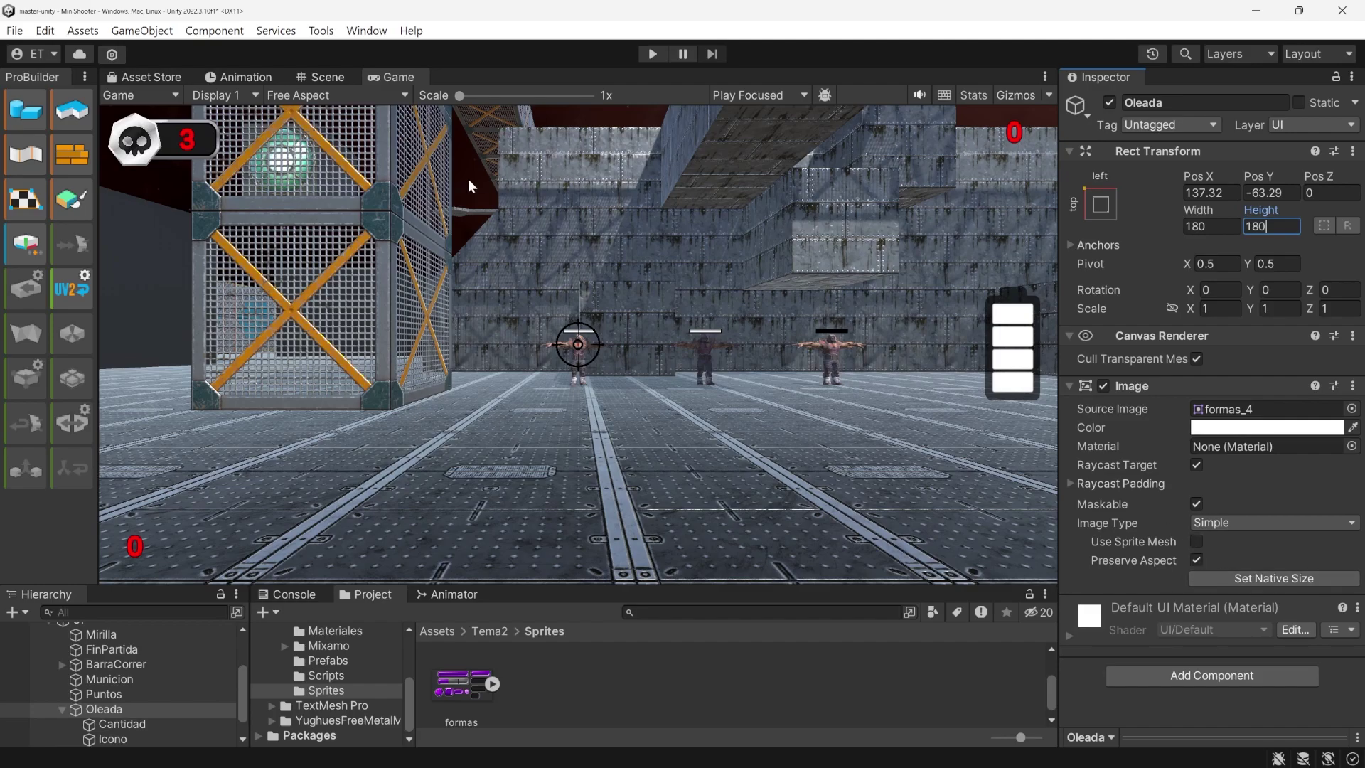
Move the Cantidad text to X 58.3 inside the wider frame and set its text to 33
click(121, 723)
click(1181, 178)
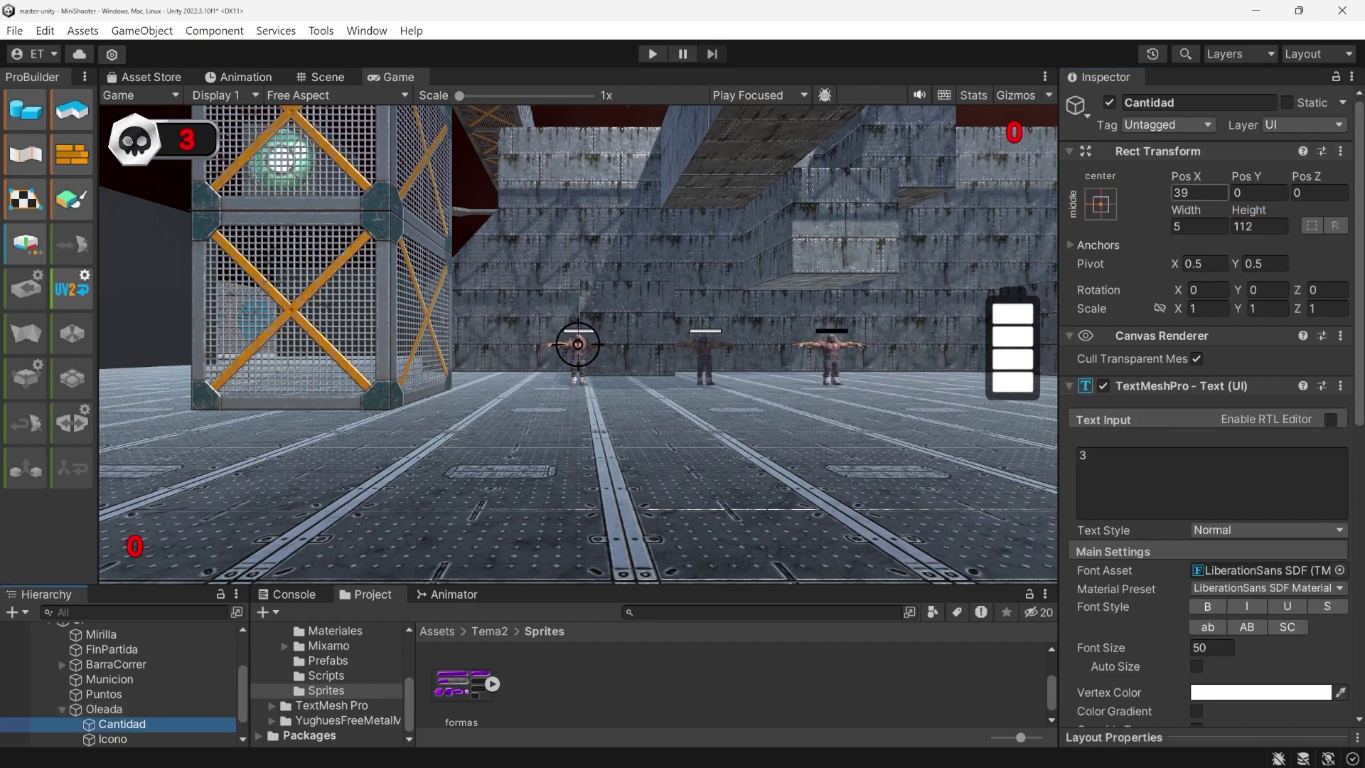
drag(1182, 176, 1234, 175)
click(1208, 484)
text(3)
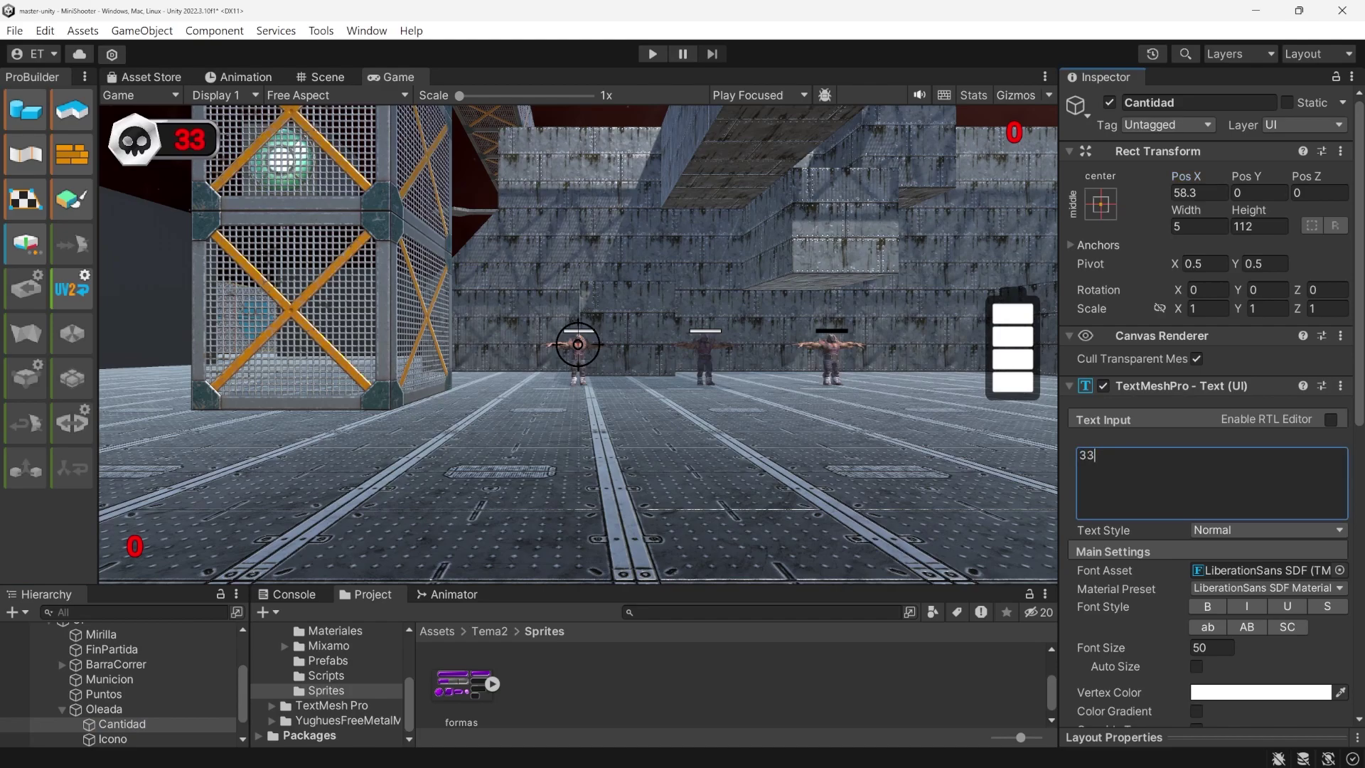
Change the face color of the LiberationSans SDF material on the Cantidad text to light periwinkle blue
scroll(1208, 355, down, 6)
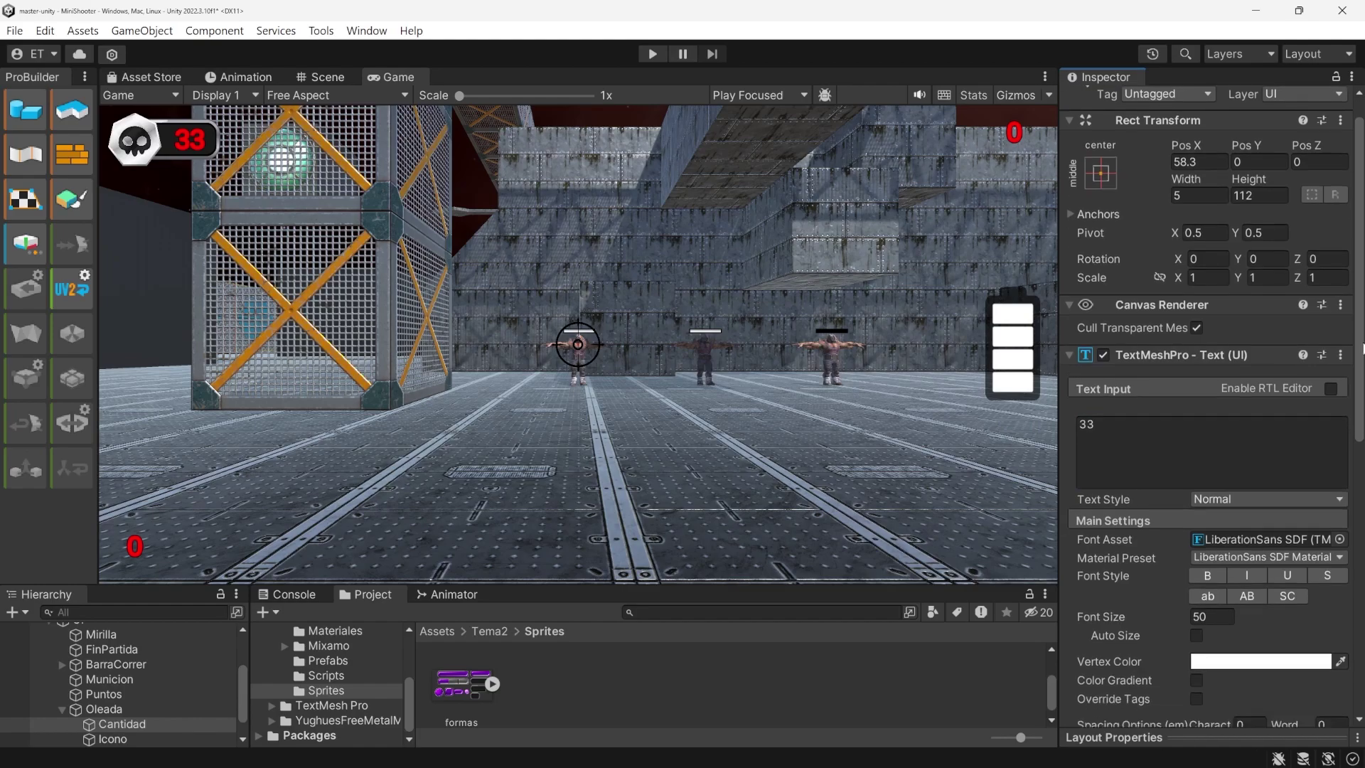
scroll(1244, 426, down, 5)
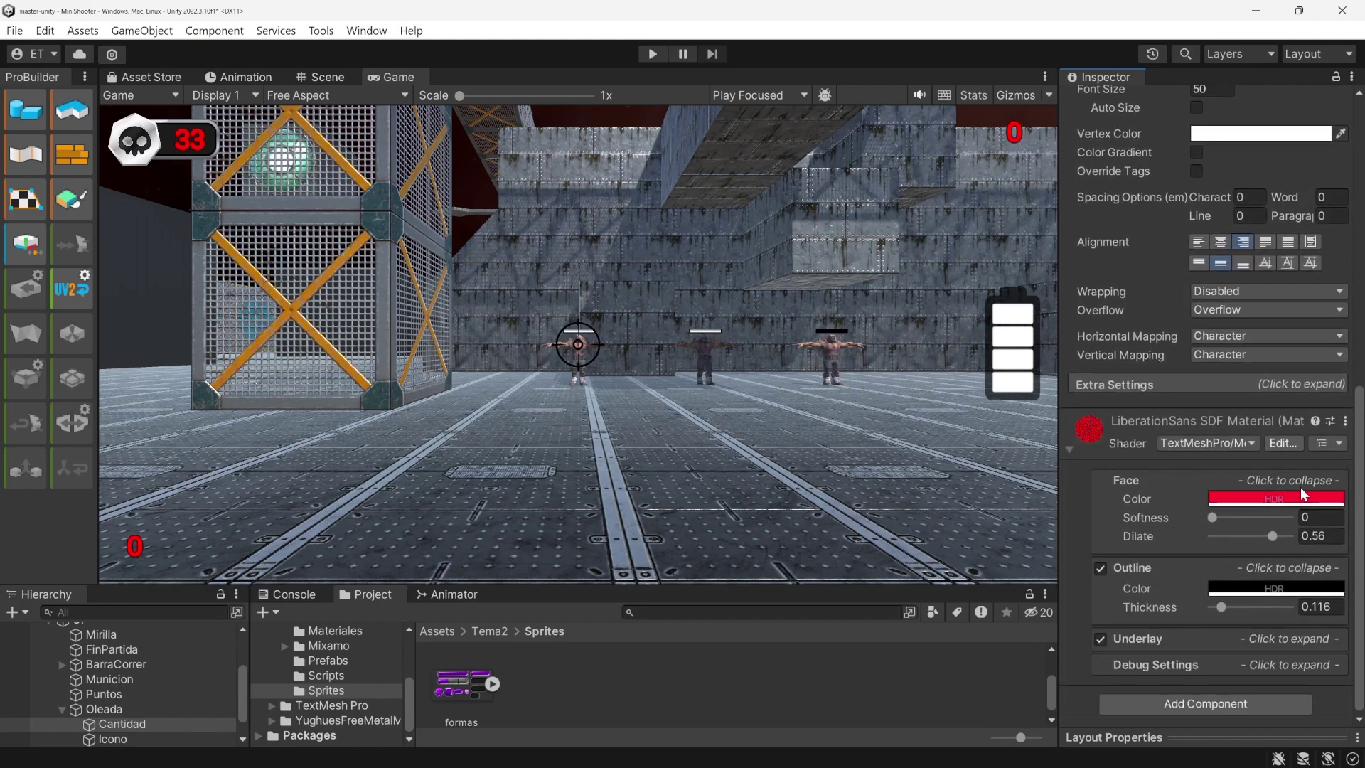
click(1304, 497)
drag(1179, 389, 1186, 467)
drag(1258, 376, 1254, 324)
click(1349, 246)
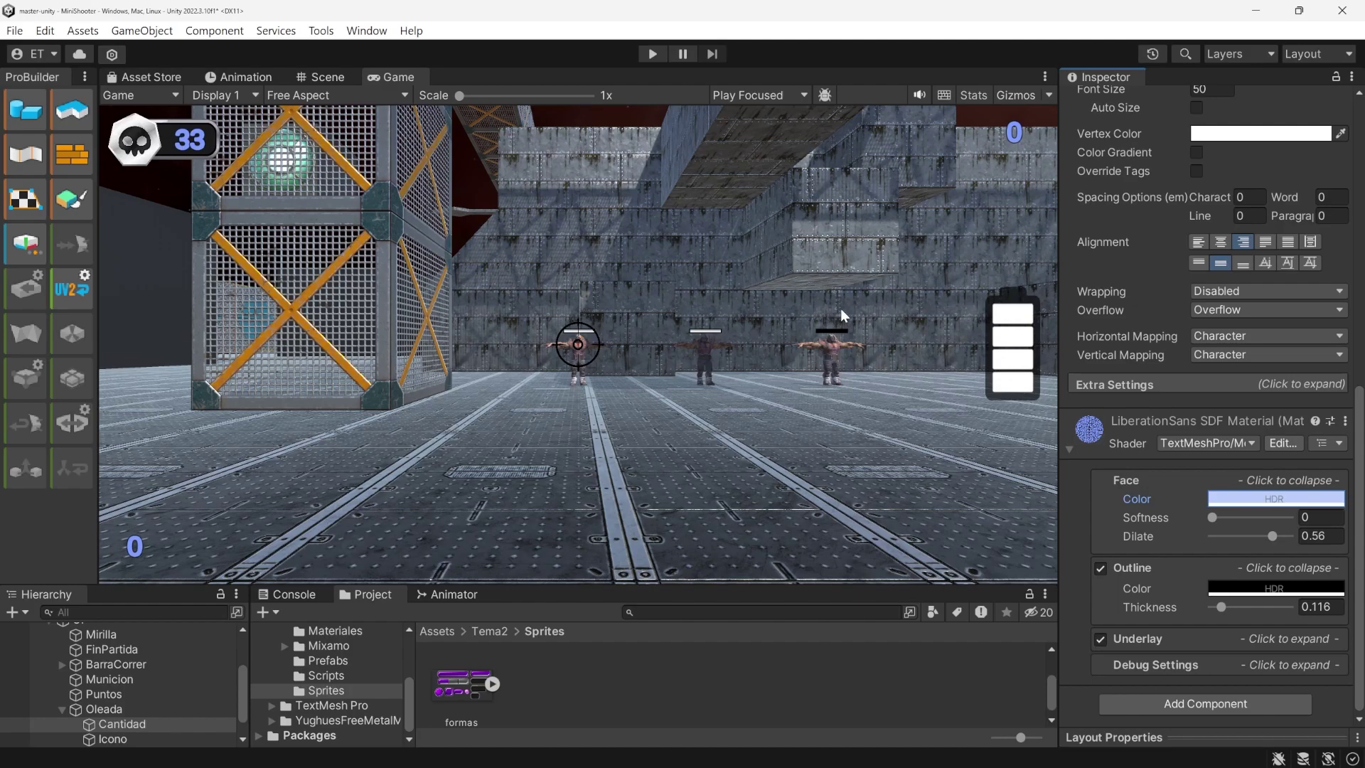
Set the Cantidad text back to 3
click(9, 724)
scroll(1212, 382, up, 2)
scroll(1213, 381, up, 10)
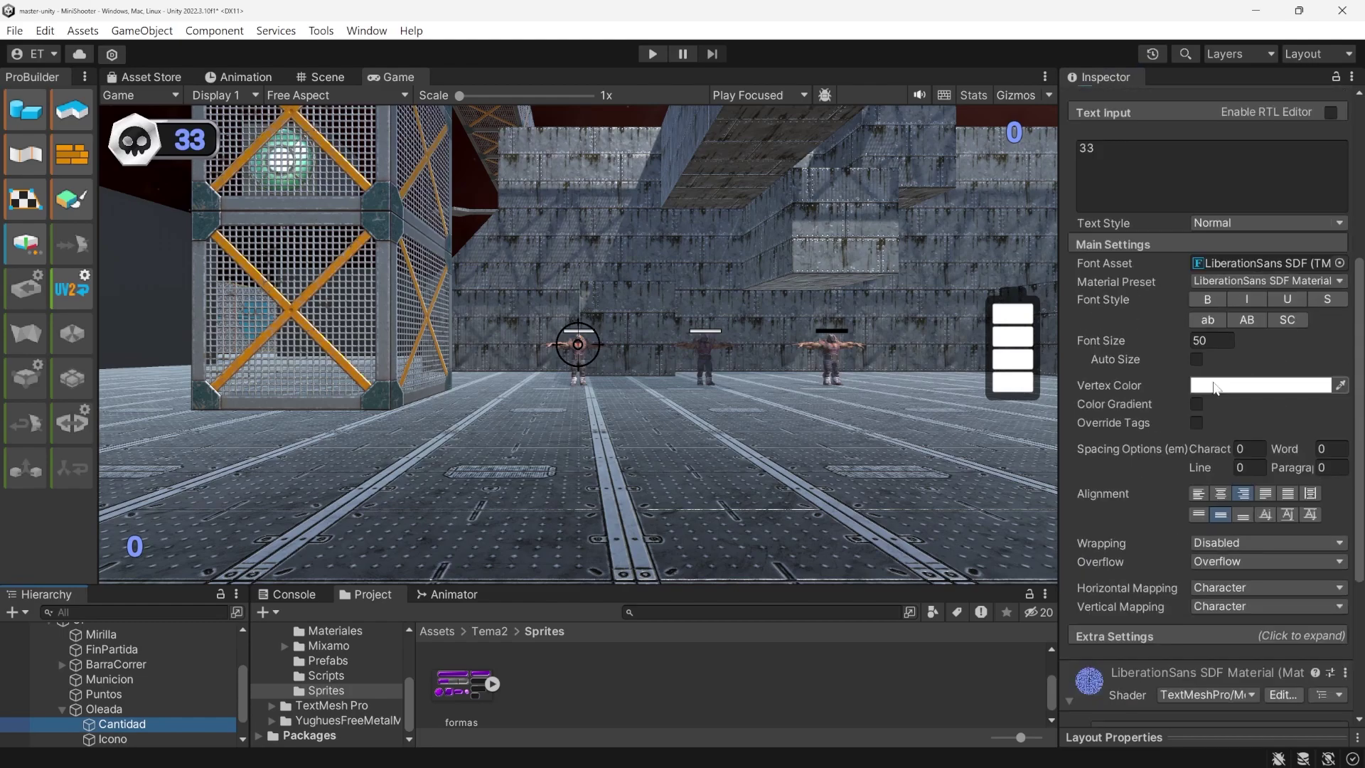
click(1154, 257)
text(3)
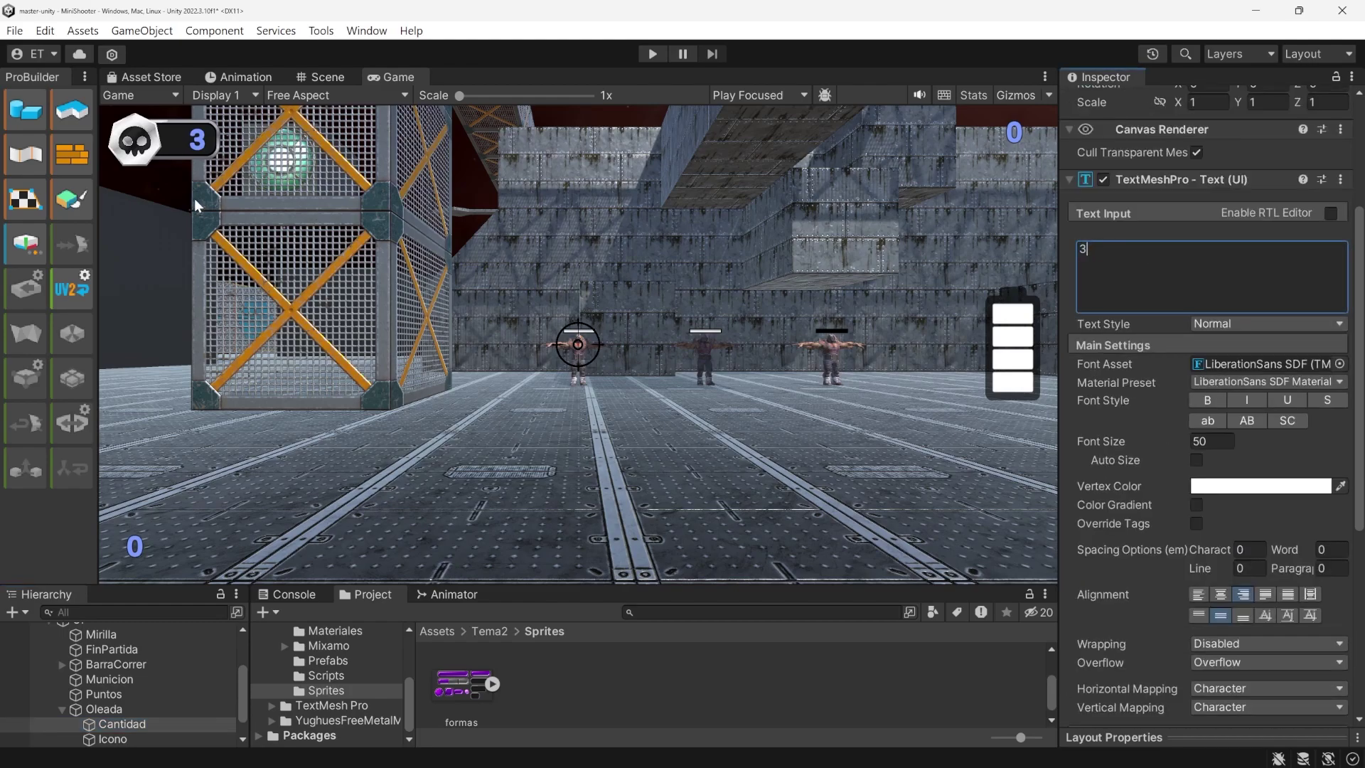
Duplicate the Oleada image, delete the copy's Cantidad text, and make the Puntos text a child of the copy instead
click(113, 710)
key(ctrl+d)
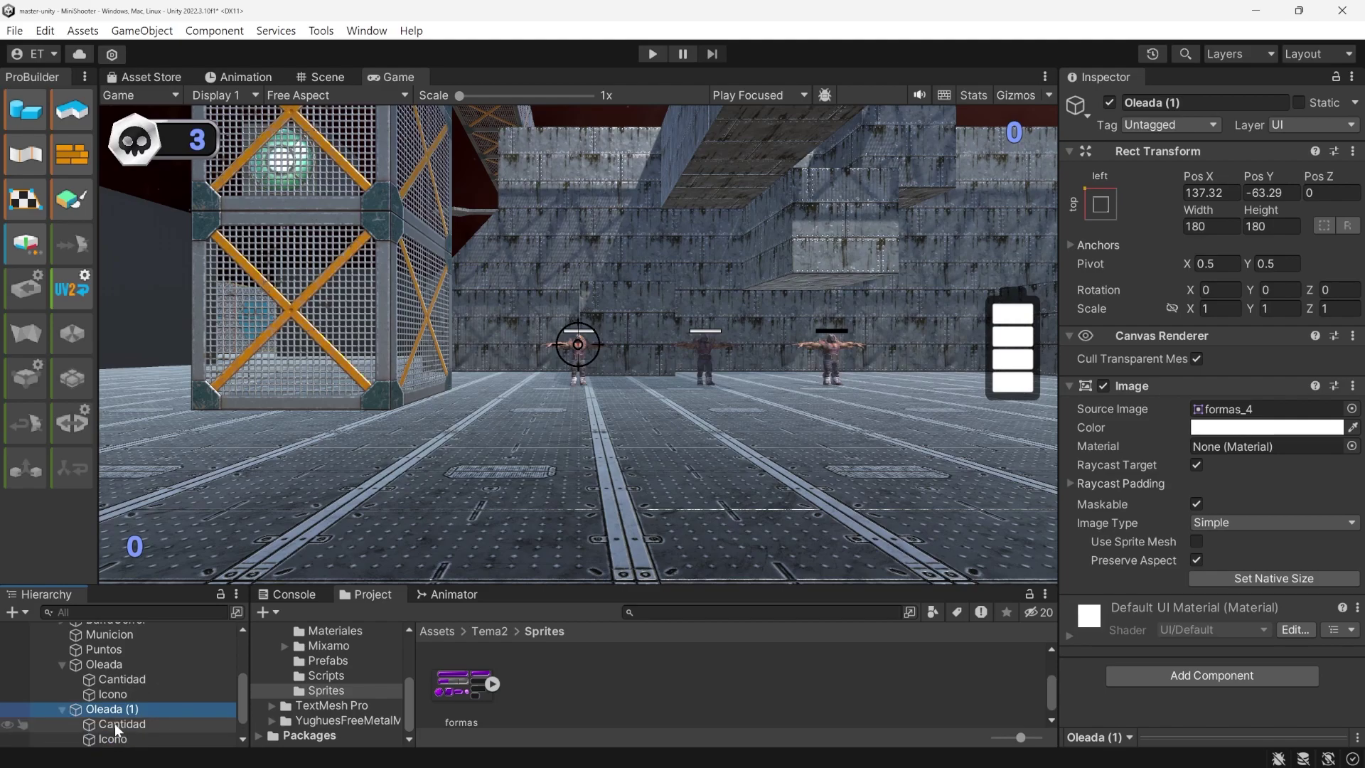
click(114, 723)
key(Delete)
drag(86, 647, 151, 724)
Rename the duplicated frame PuntucionUI and the original Oleada image OleadaUI
click(110, 694)
key(F2)
text(PuntucionUI)
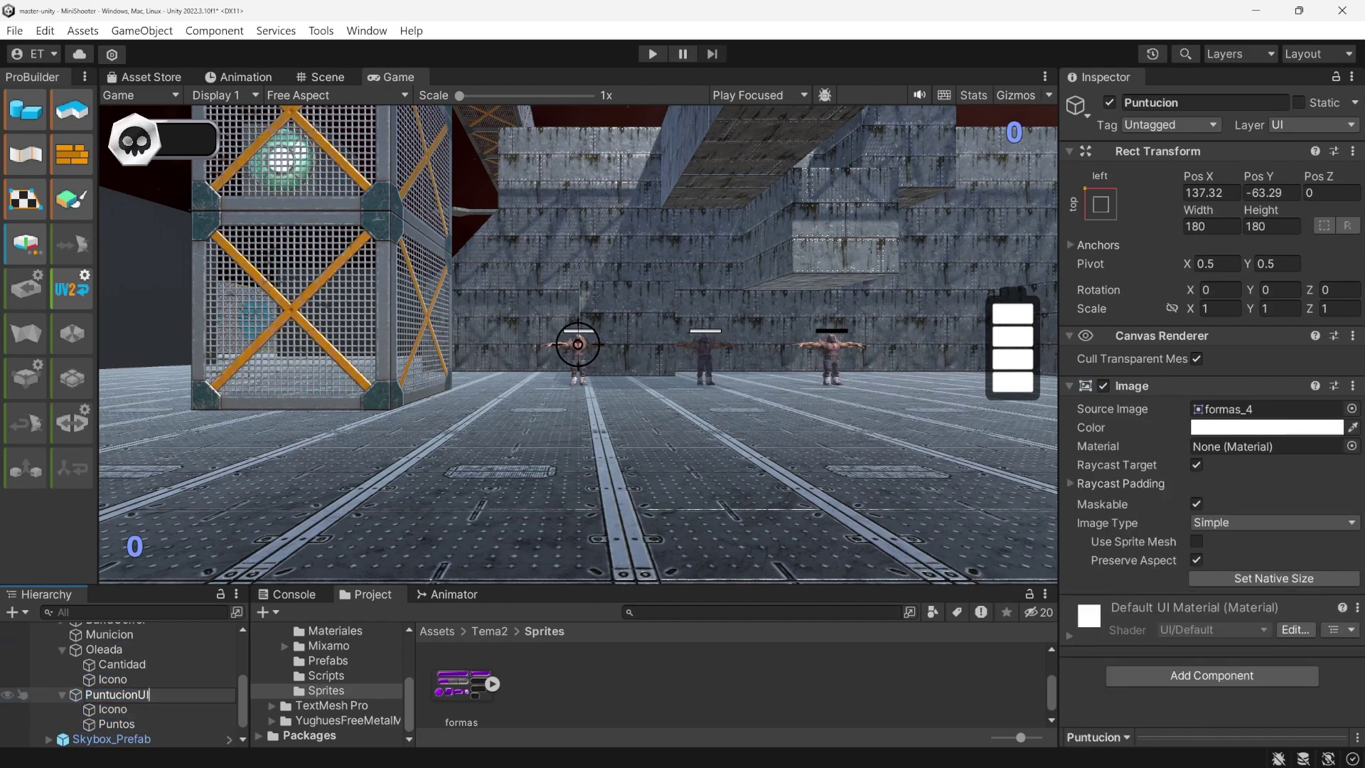
click(126, 648)
key(F2)
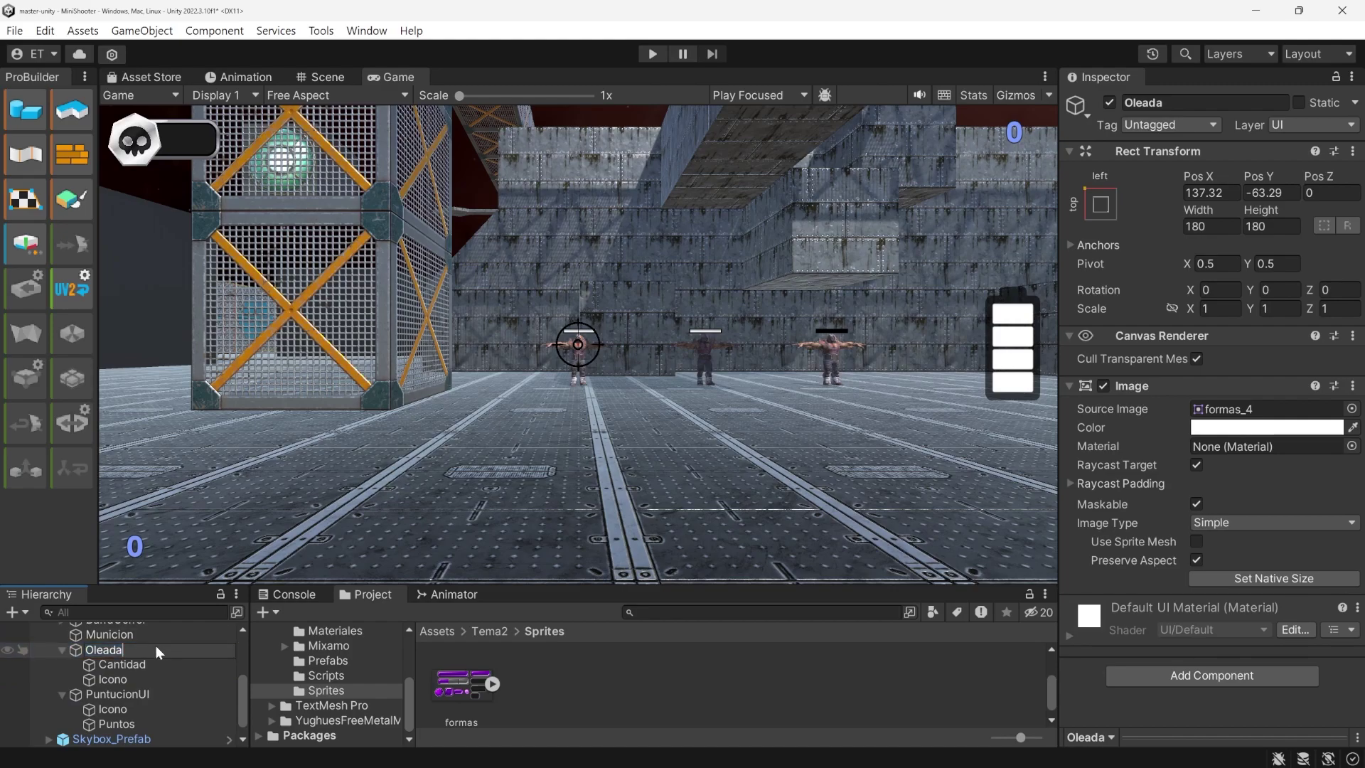
text(UI)
Anchor PuntucionUI to the top right of the canvas and position it at X -123.8, Y -58.75
click(117, 694)
click(1102, 205)
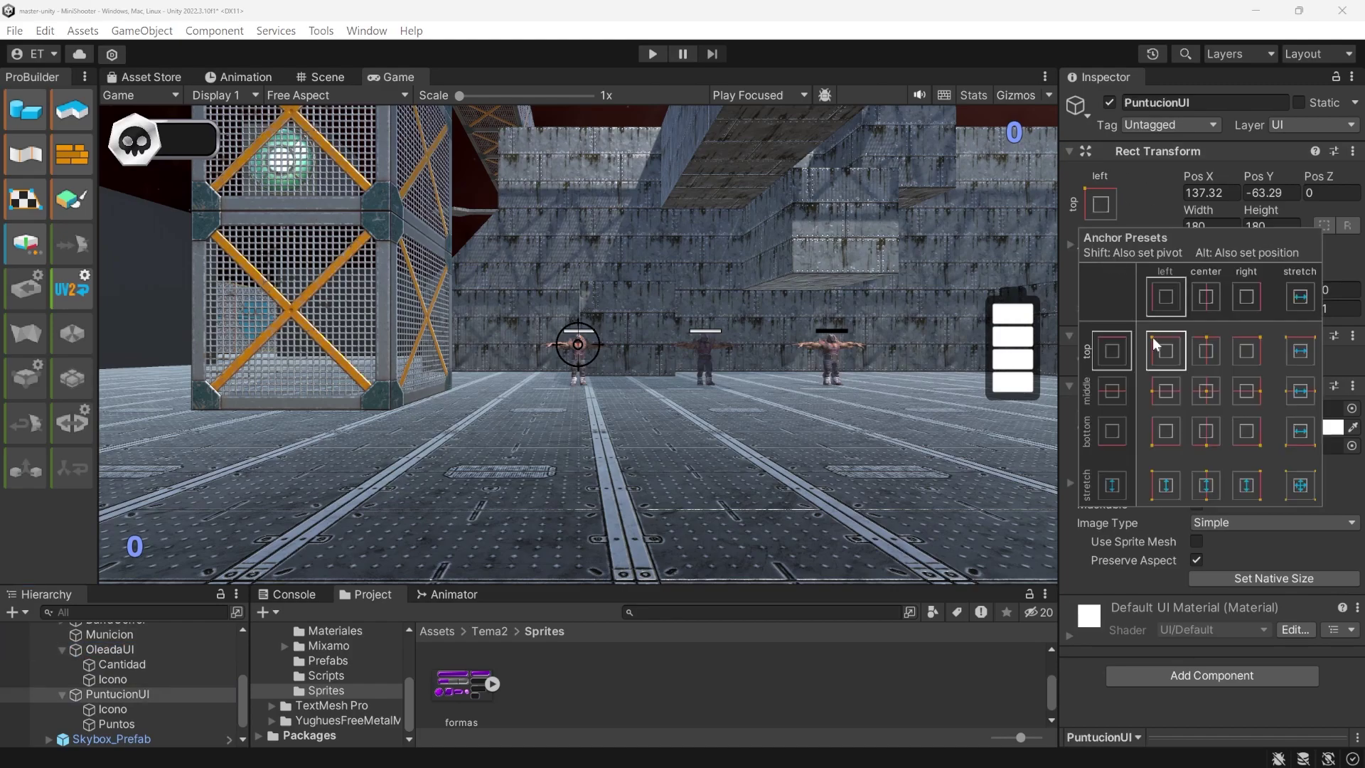
click(1248, 351)
text(0)
key(Tab)
text(0)
key(Return)
drag(1204, 172, 1000, 142)
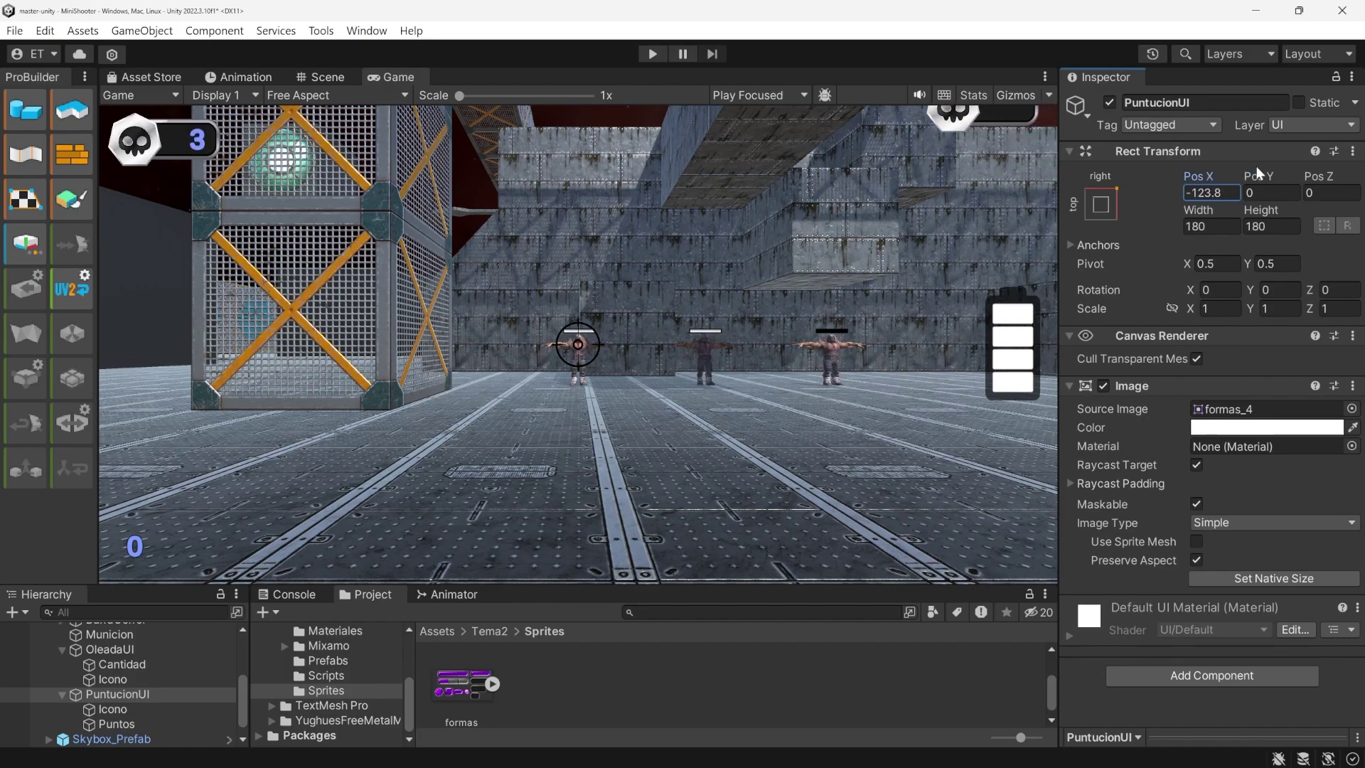
drag(1256, 166, 1030, 210)
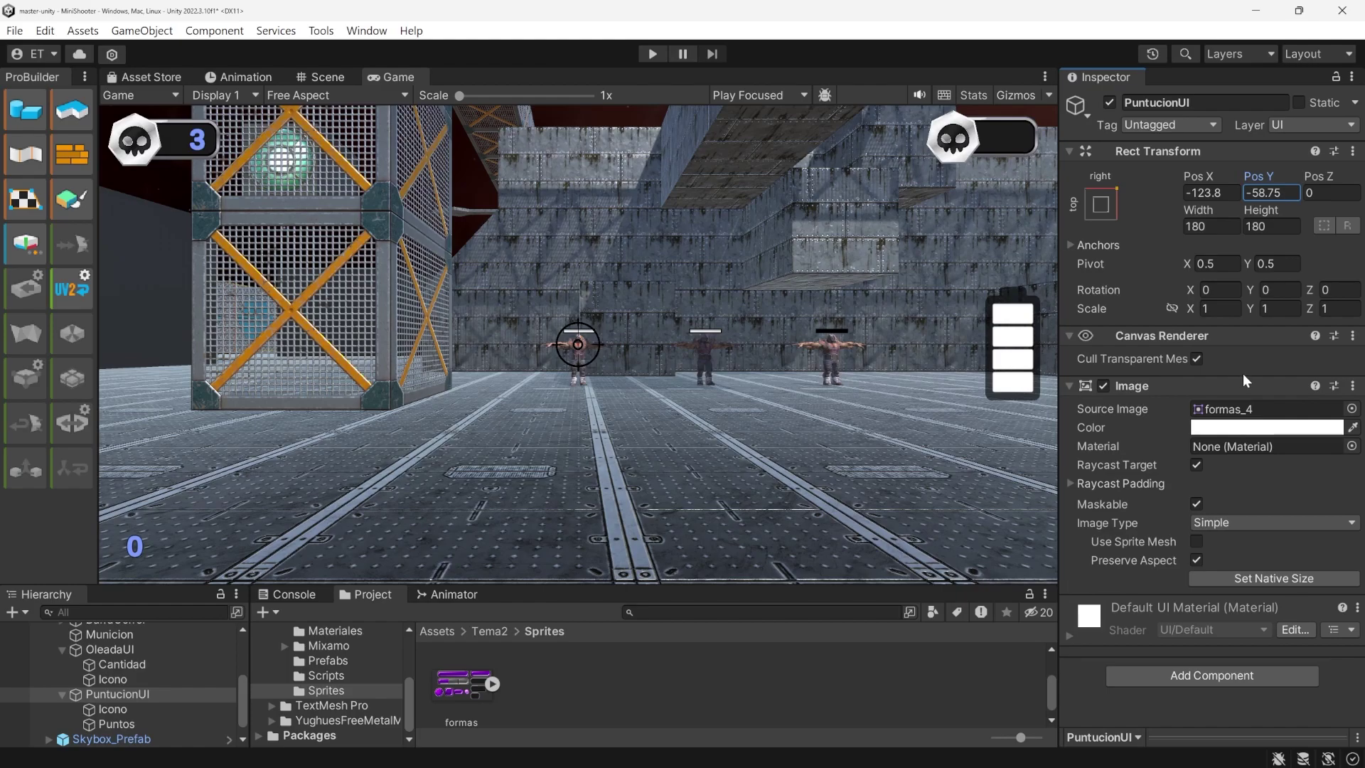
Try the emblemas sprites on PuntucionUI's Icono image, settle on emblemas_9, and enable Preserve Aspect
click(114, 709)
click(1351, 409)
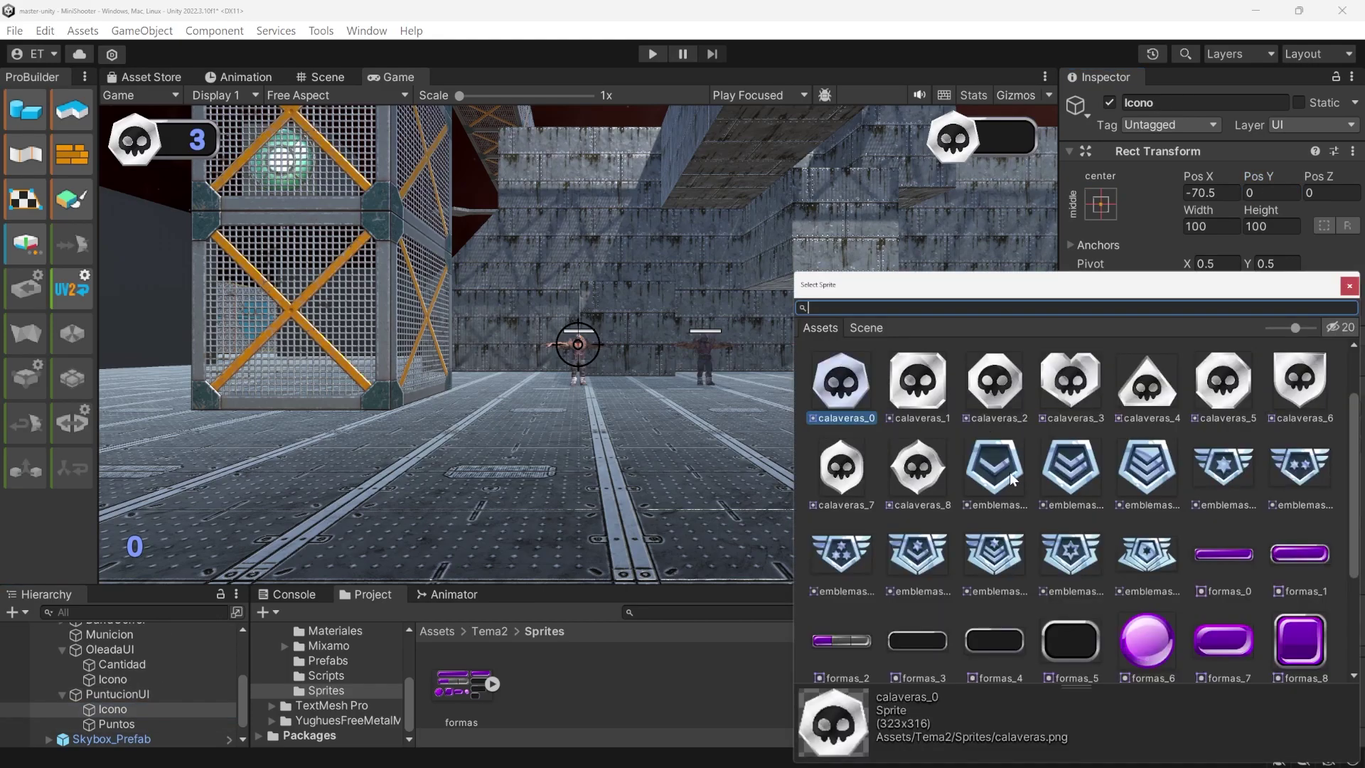
click(998, 468)
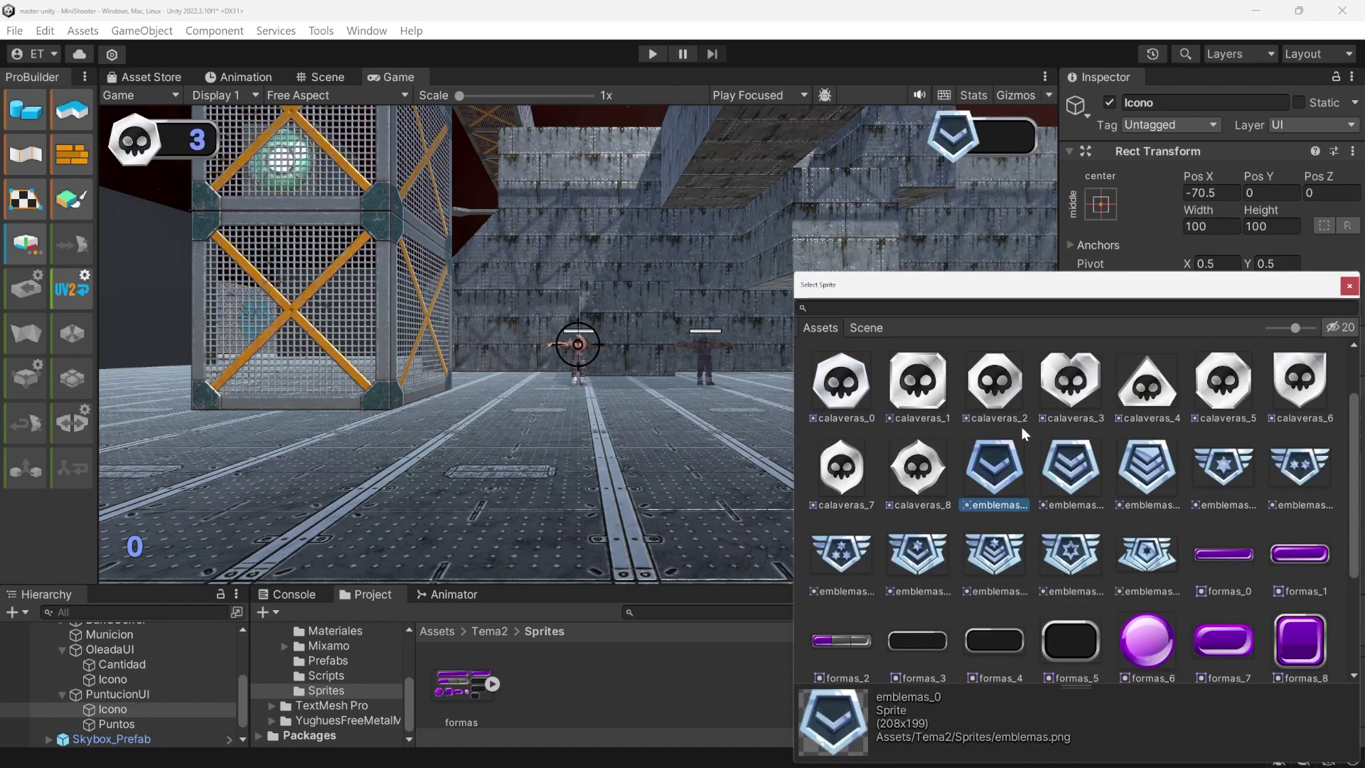
click(1077, 472)
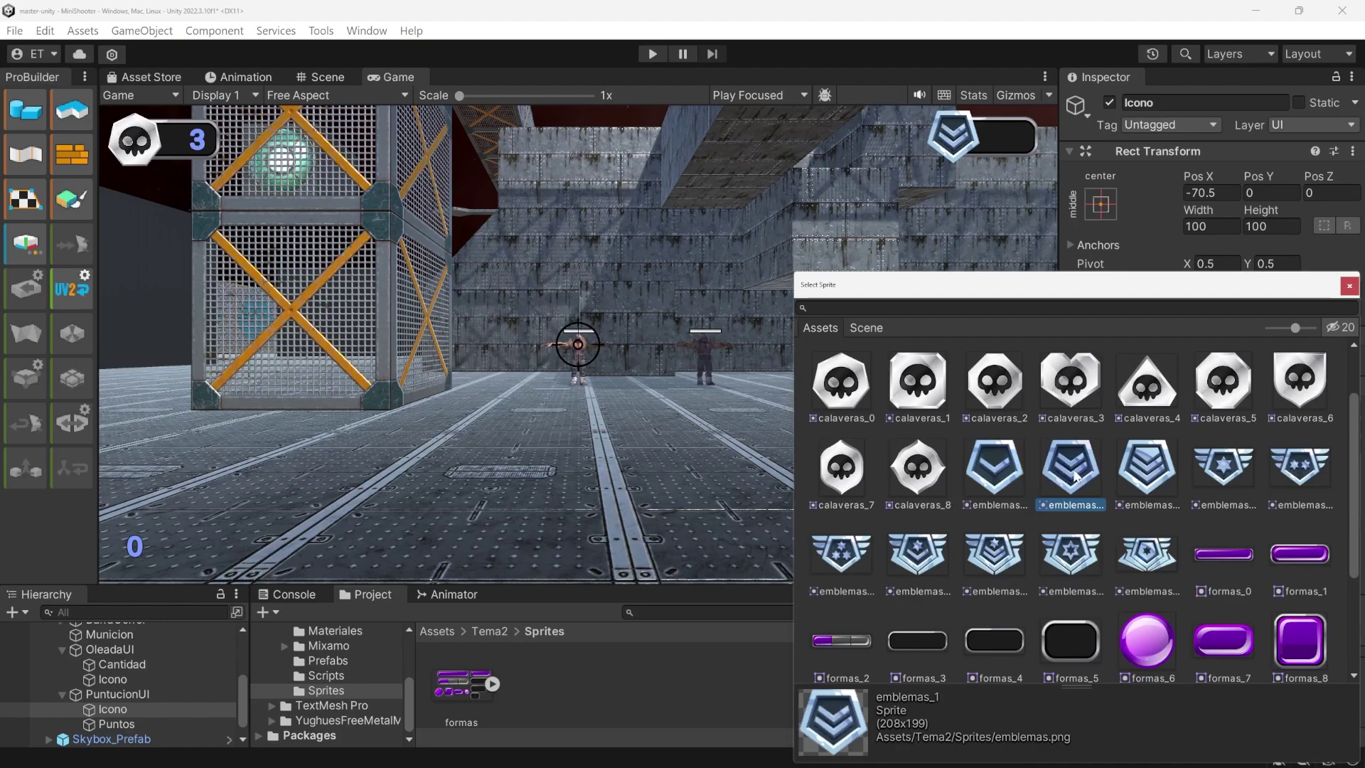
click(1139, 456)
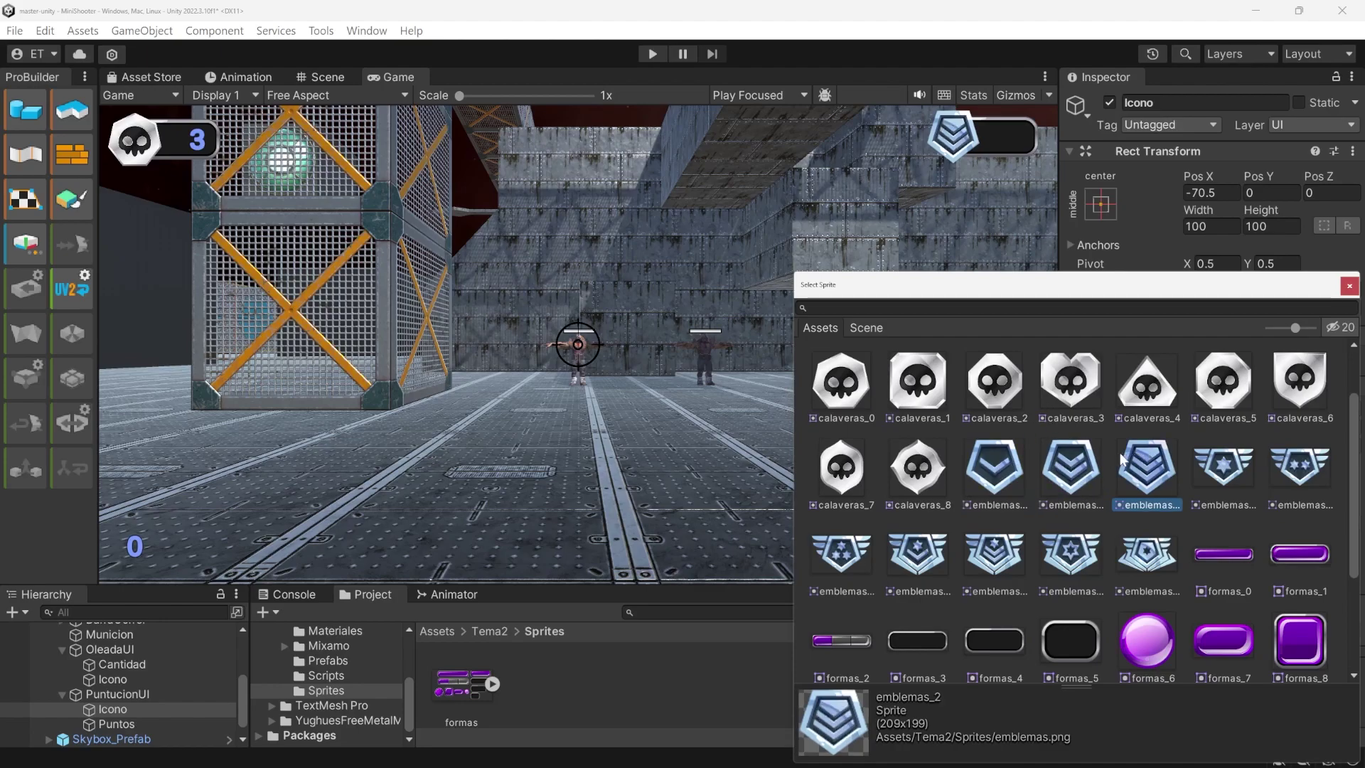
click(1004, 465)
click(1076, 465)
click(1145, 468)
click(1223, 469)
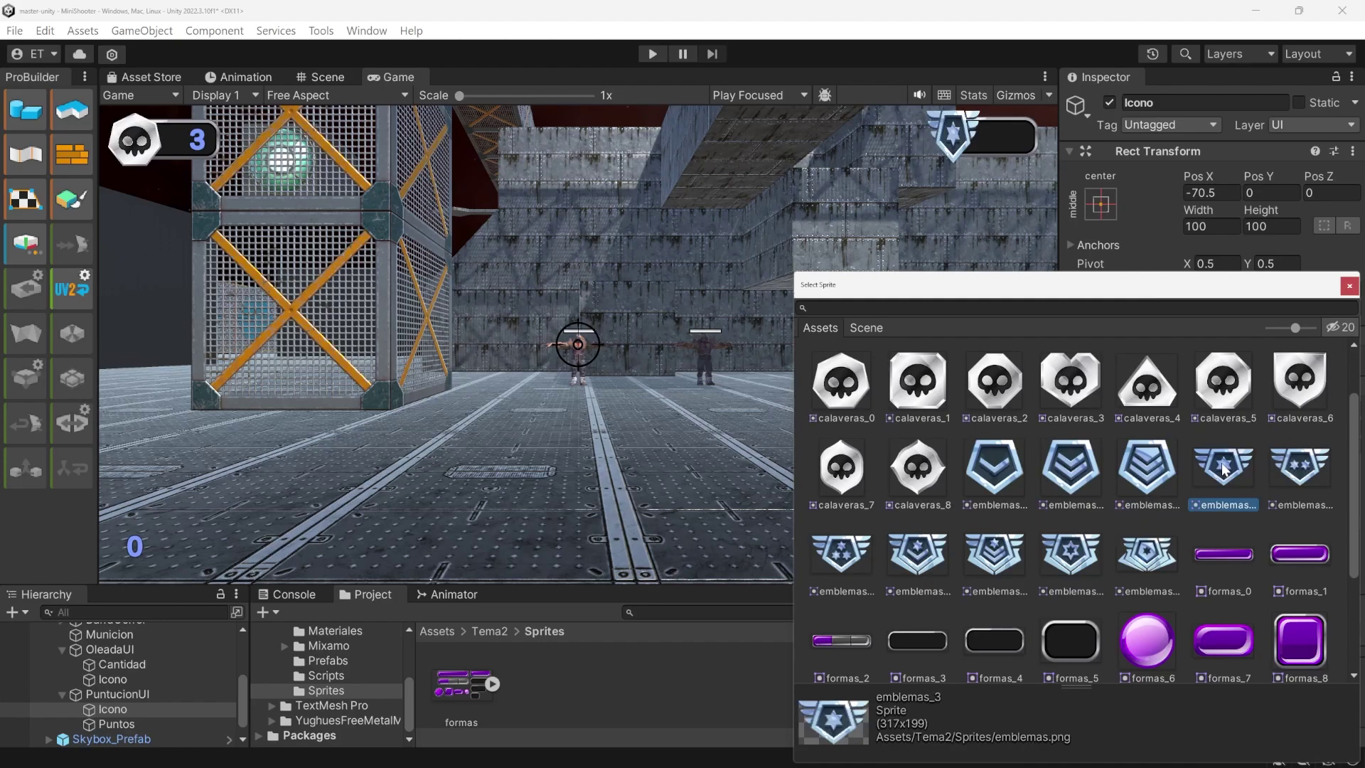
click(1311, 466)
click(845, 561)
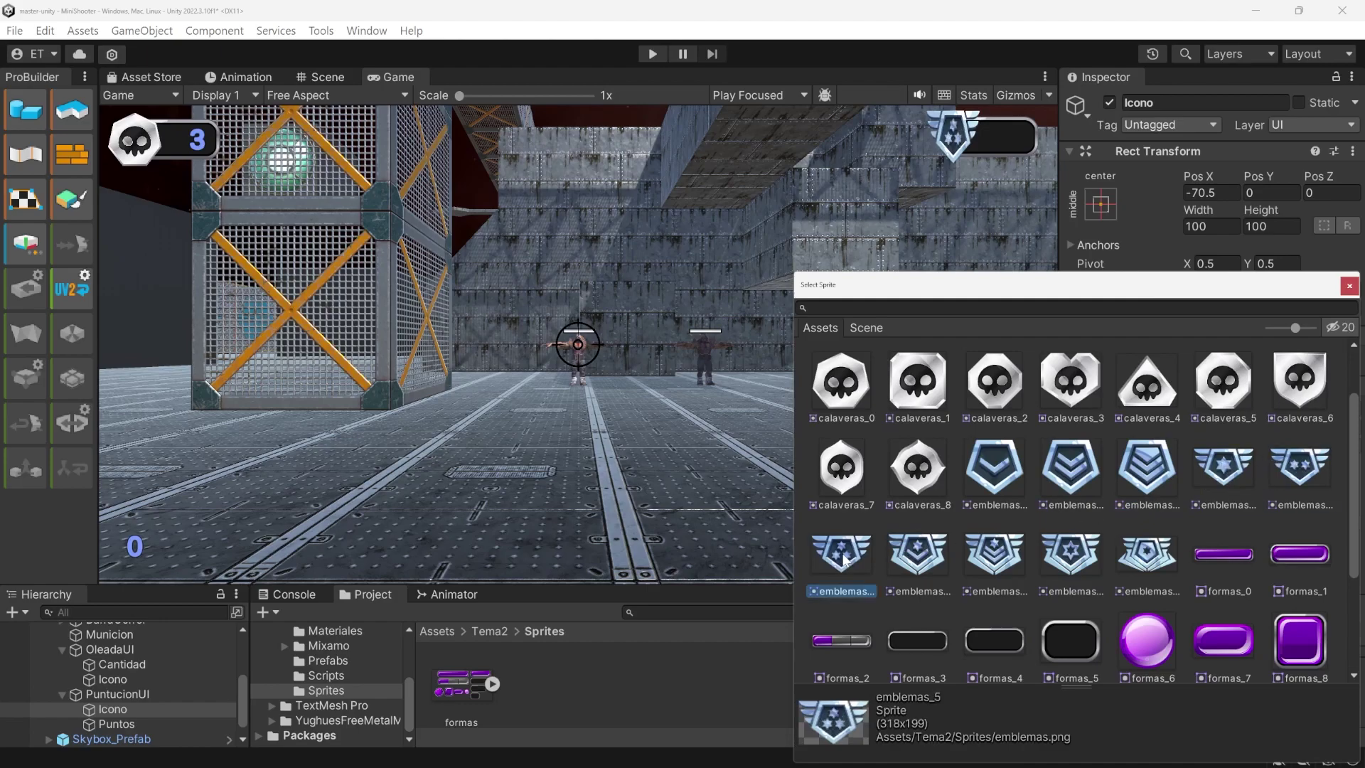
click(934, 558)
click(998, 556)
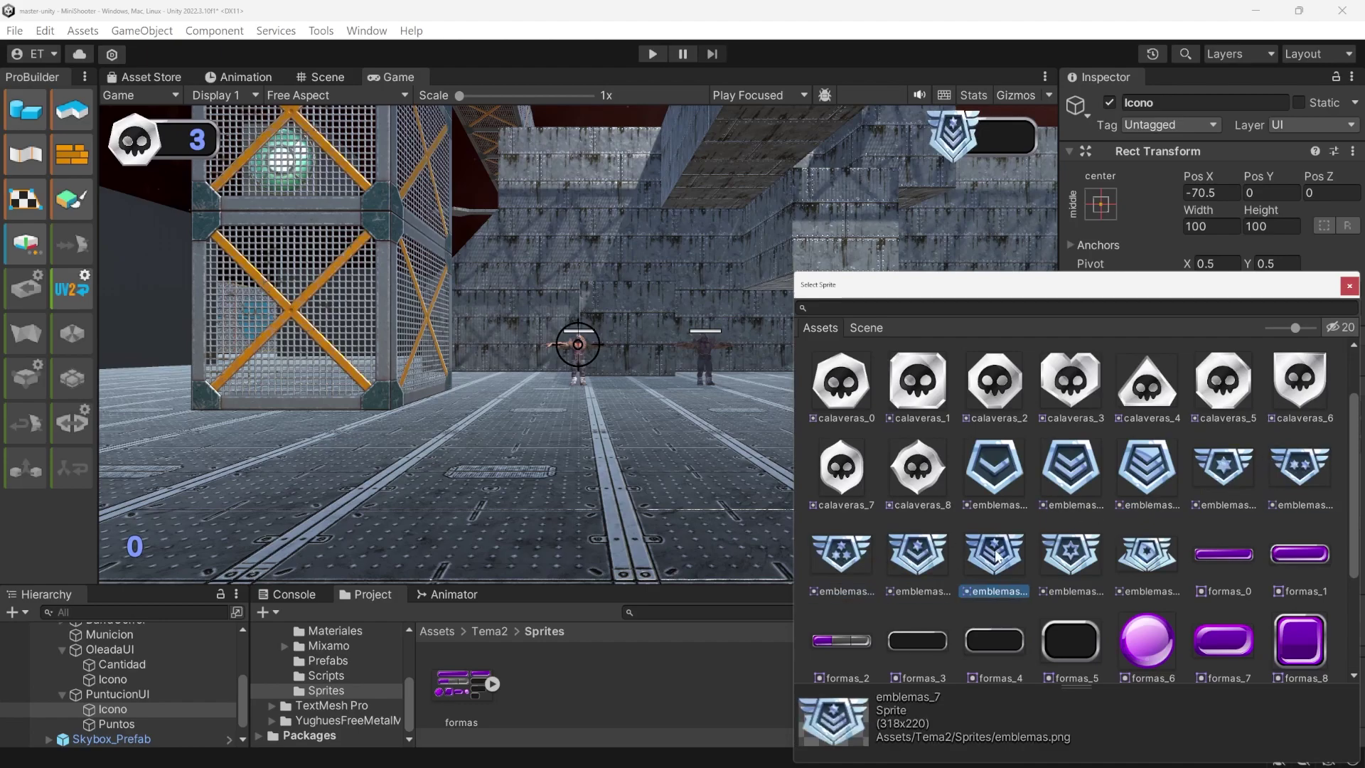
click(1049, 561)
click(1150, 552)
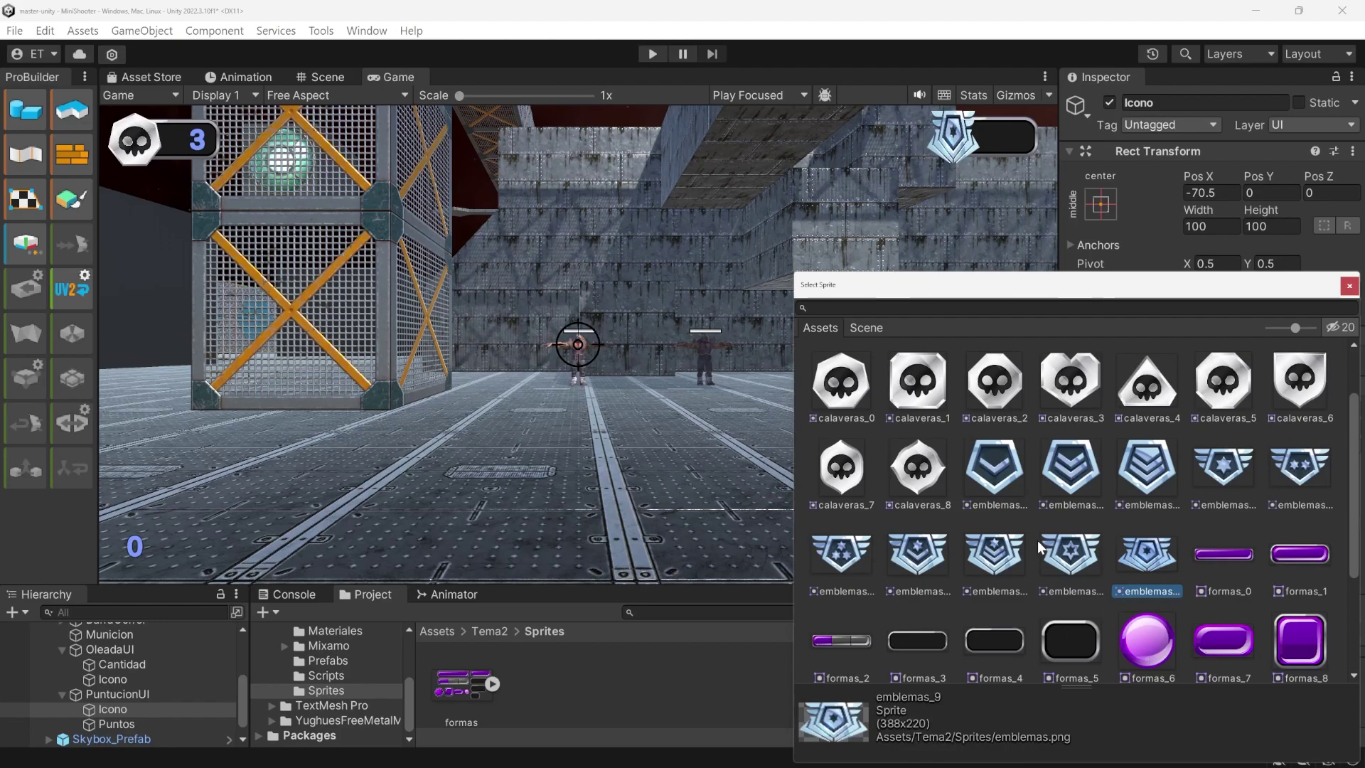
click(1197, 560)
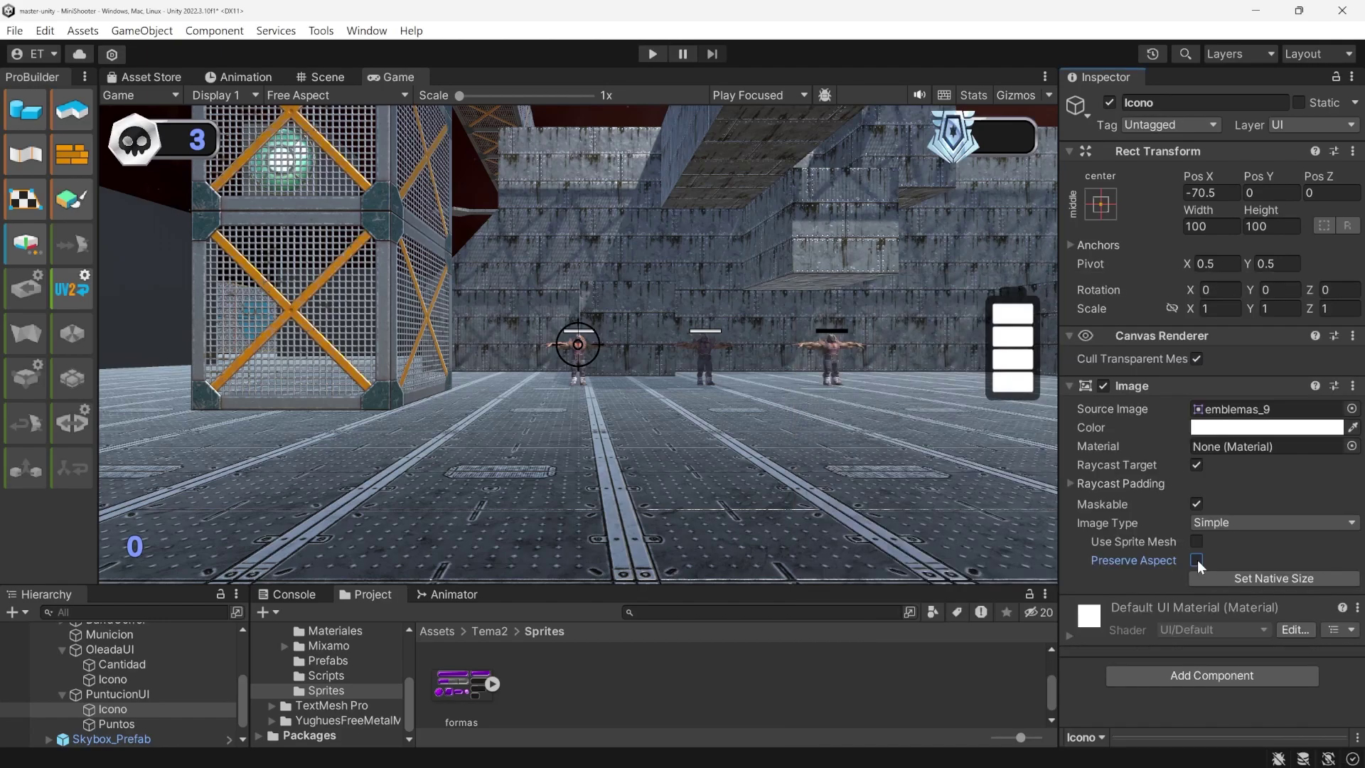
Enable Preserve Aspect on PuntucionUI's Icono image, compare the emblemas sprites as its source, and settle on emblemas_9
click(1197, 560)
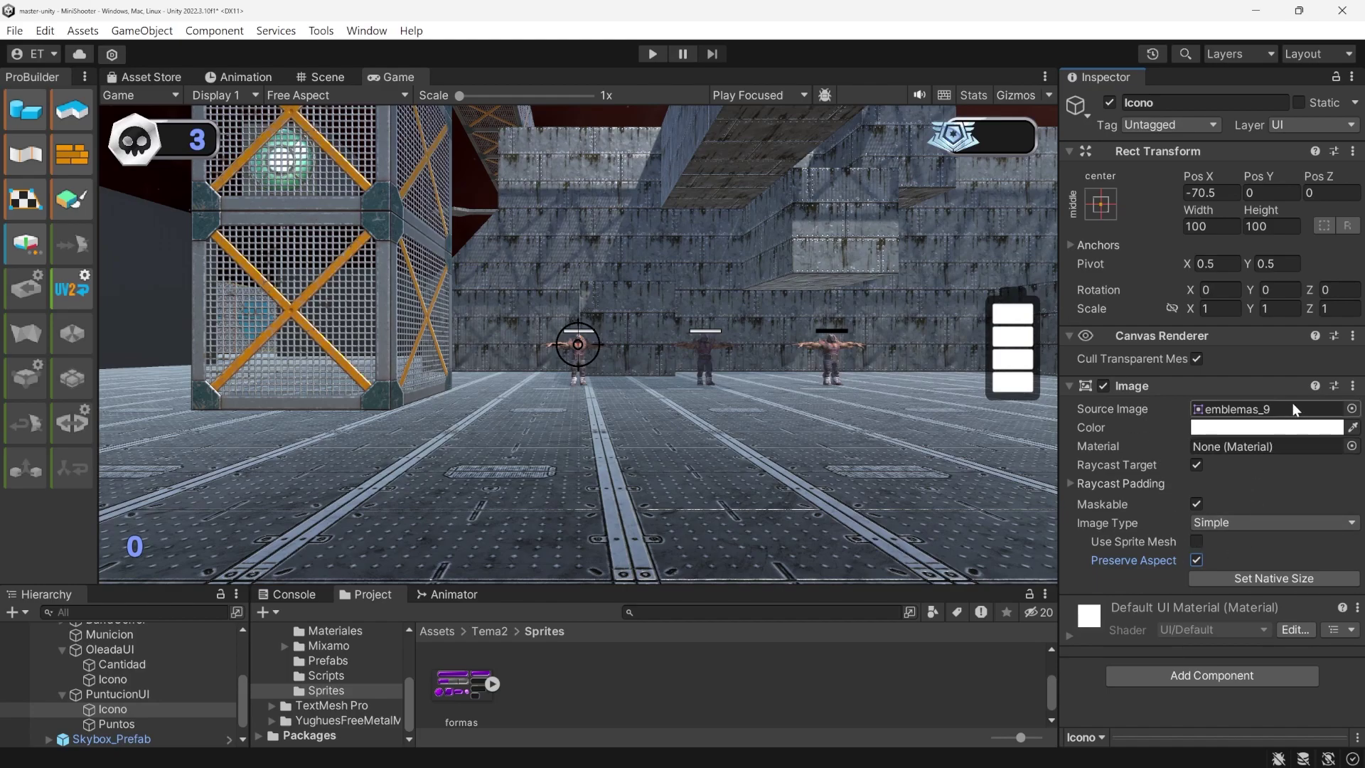
click(1350, 409)
scroll(1072, 436, up, 2)
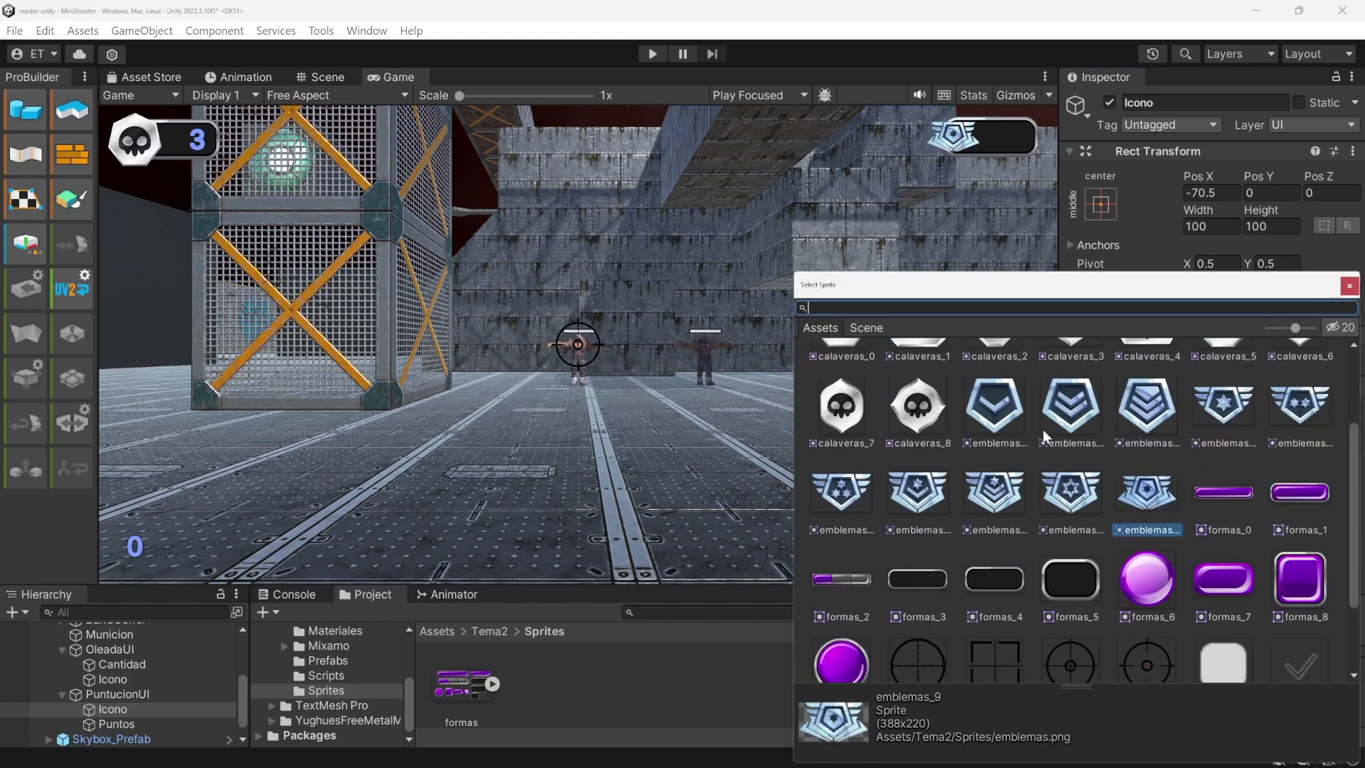
click(1048, 425)
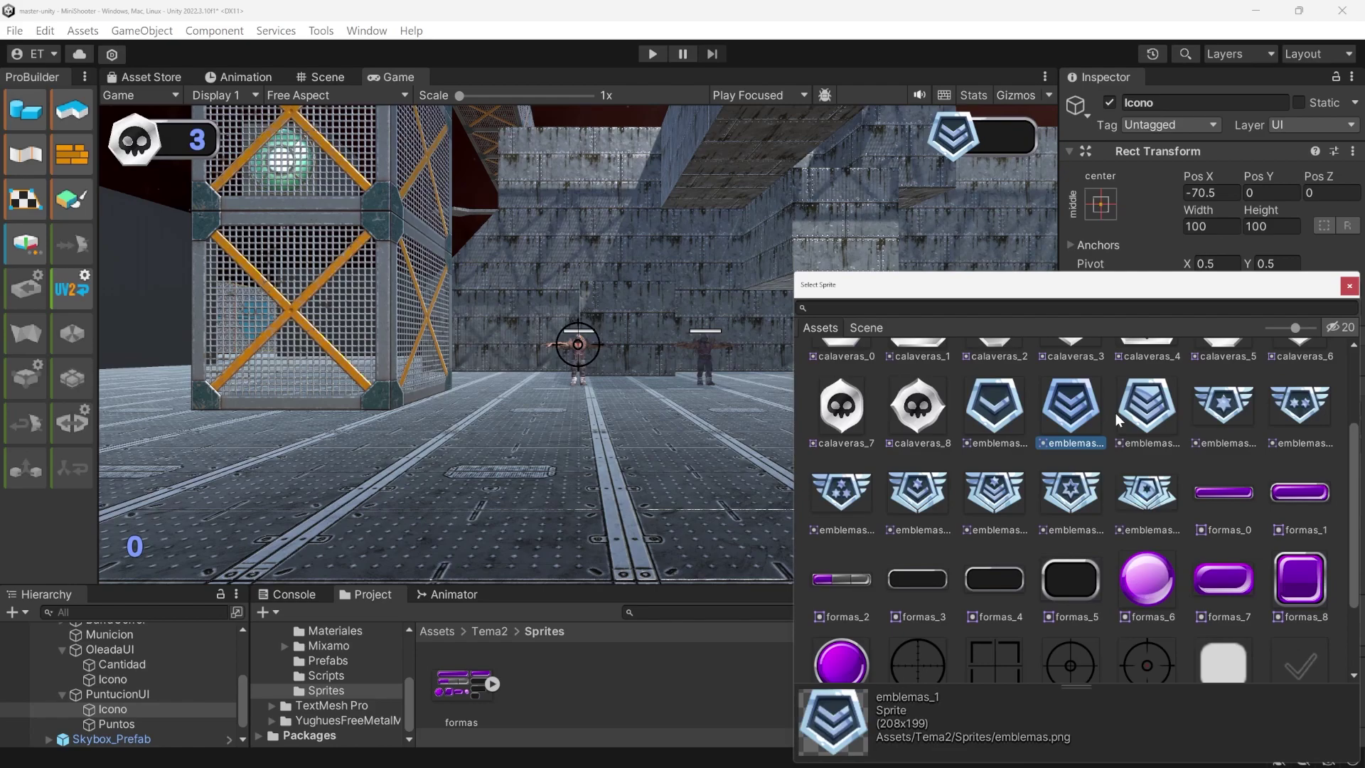
click(1220, 401)
click(1289, 402)
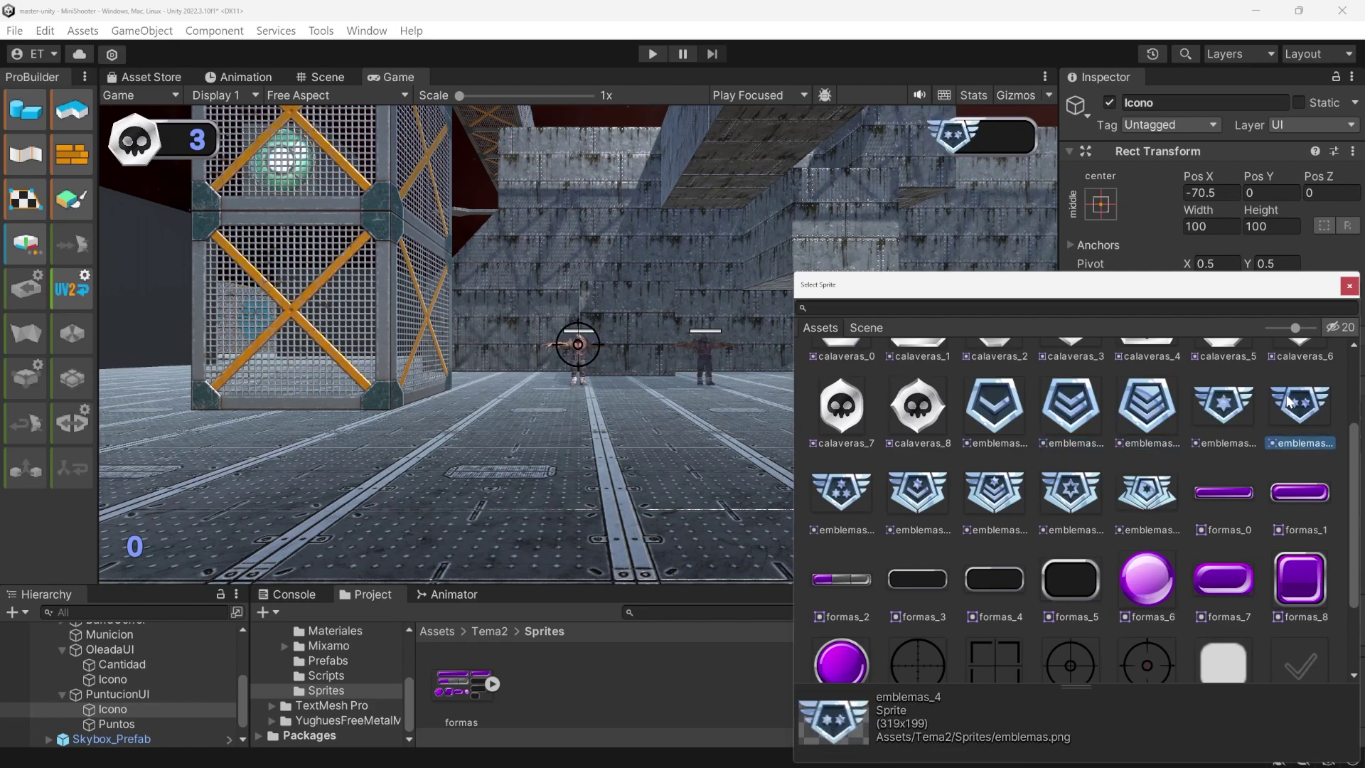
click(848, 498)
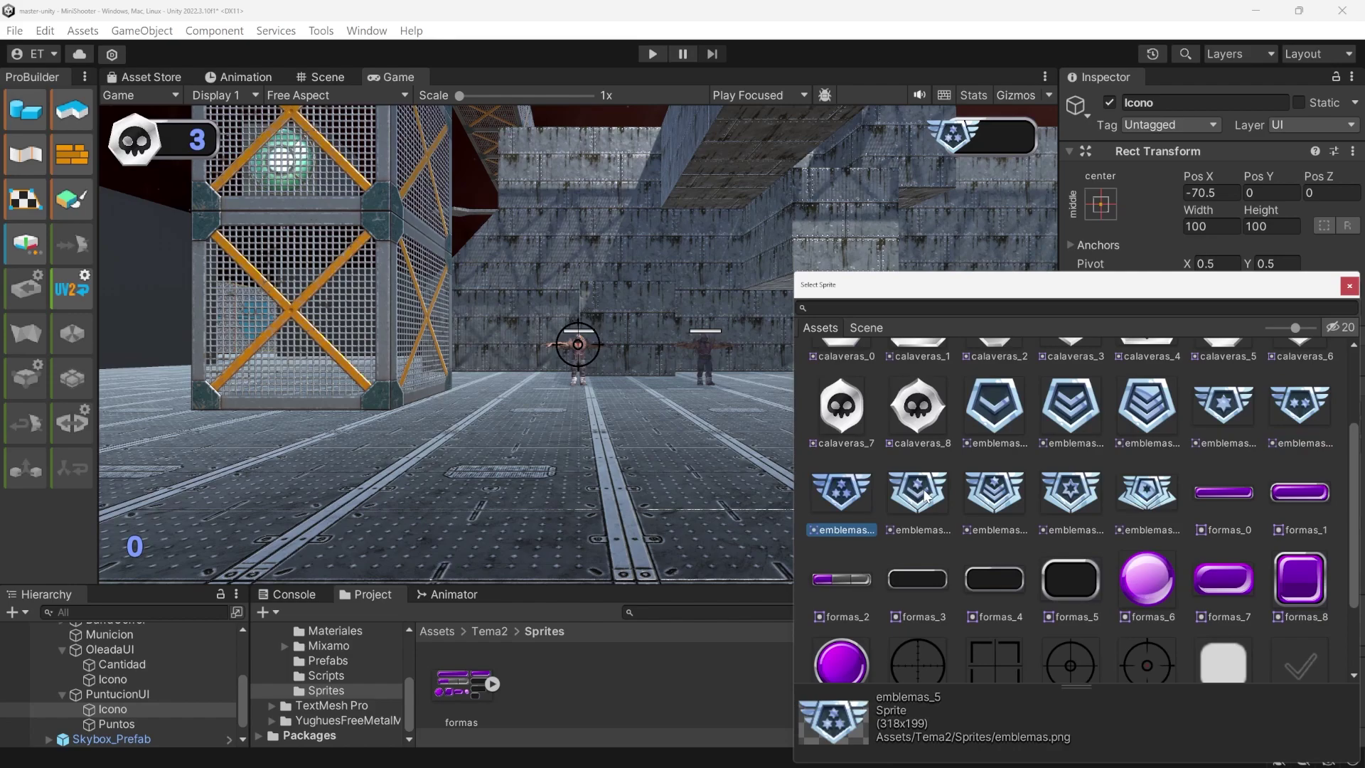
key(Right)
key(Right)
key(Right)
key(Right)
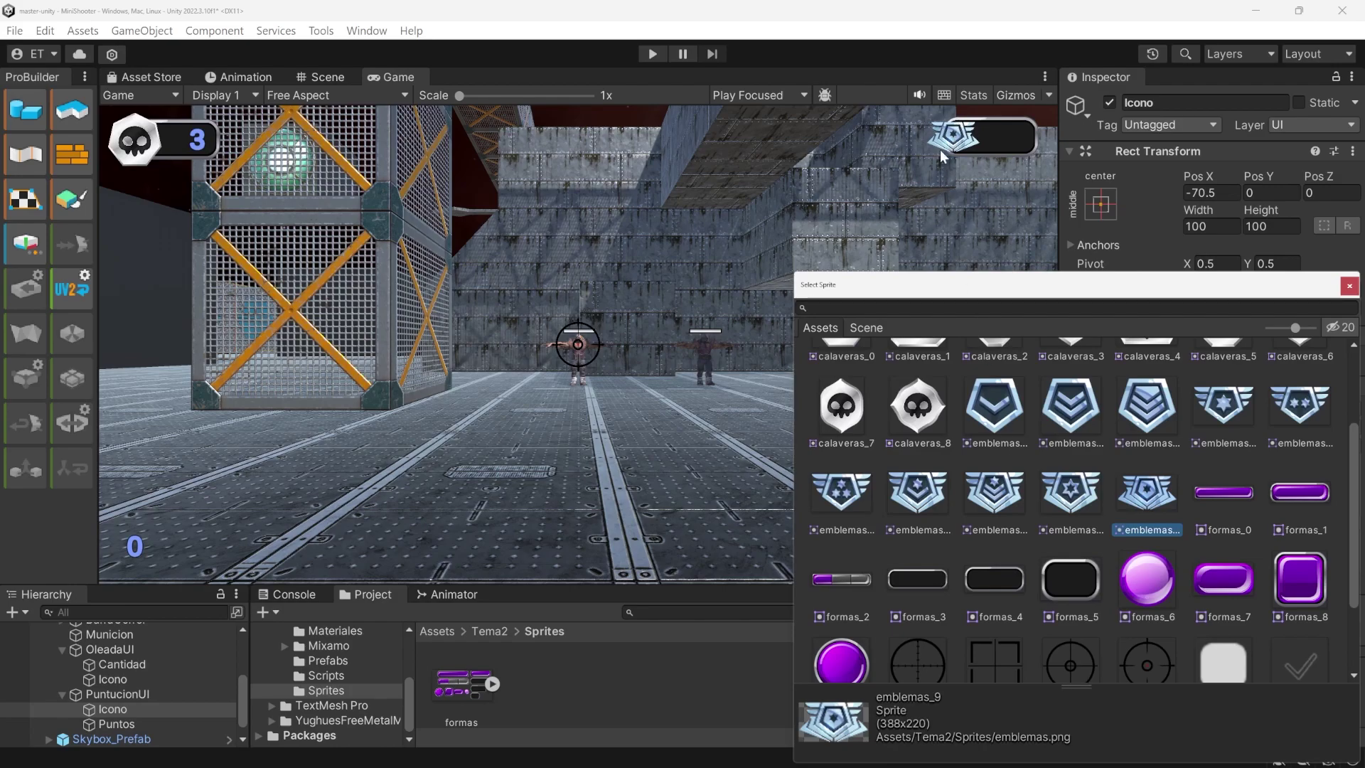
click(1030, 261)
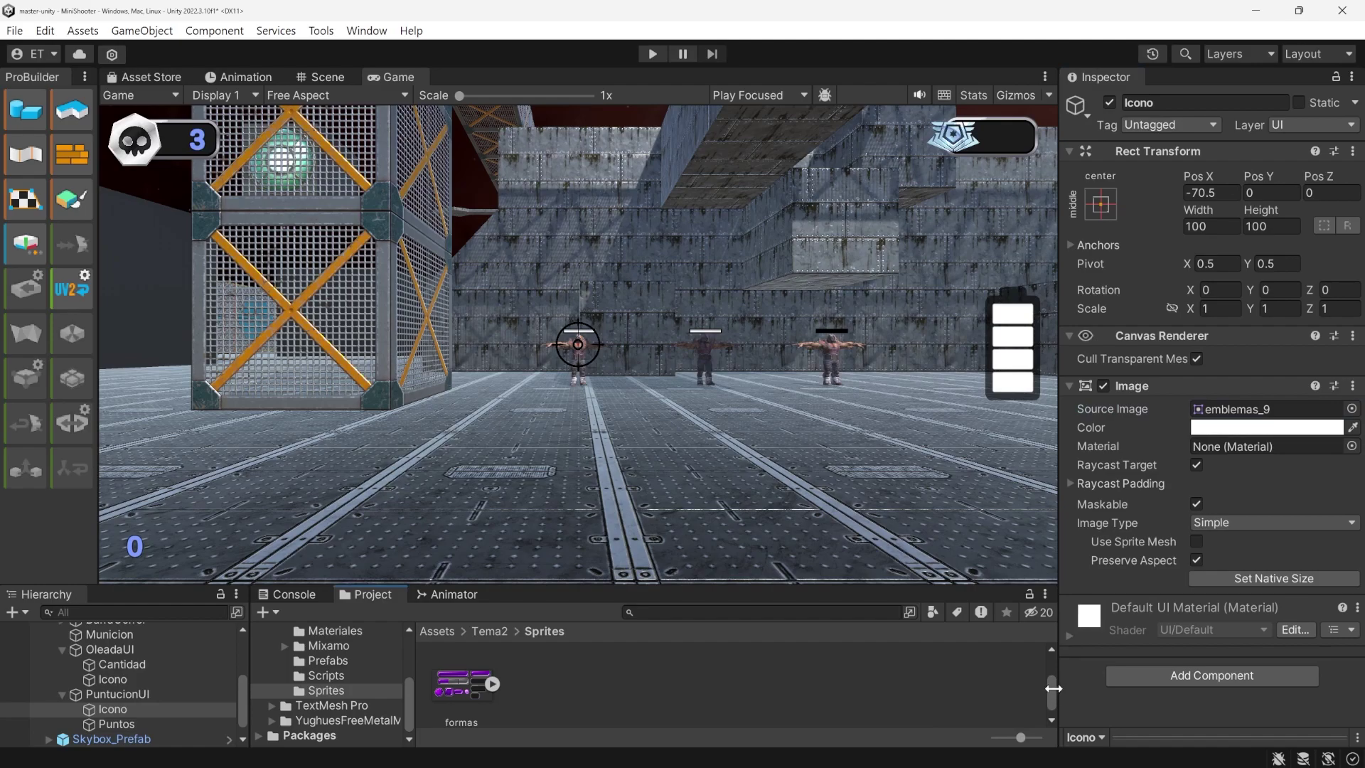
Open the emblemas texture in the Sprite Editor and narrow its window so the score frame in the game view stays uncovered
scroll(1047, 675, up, 3)
click(1002, 677)
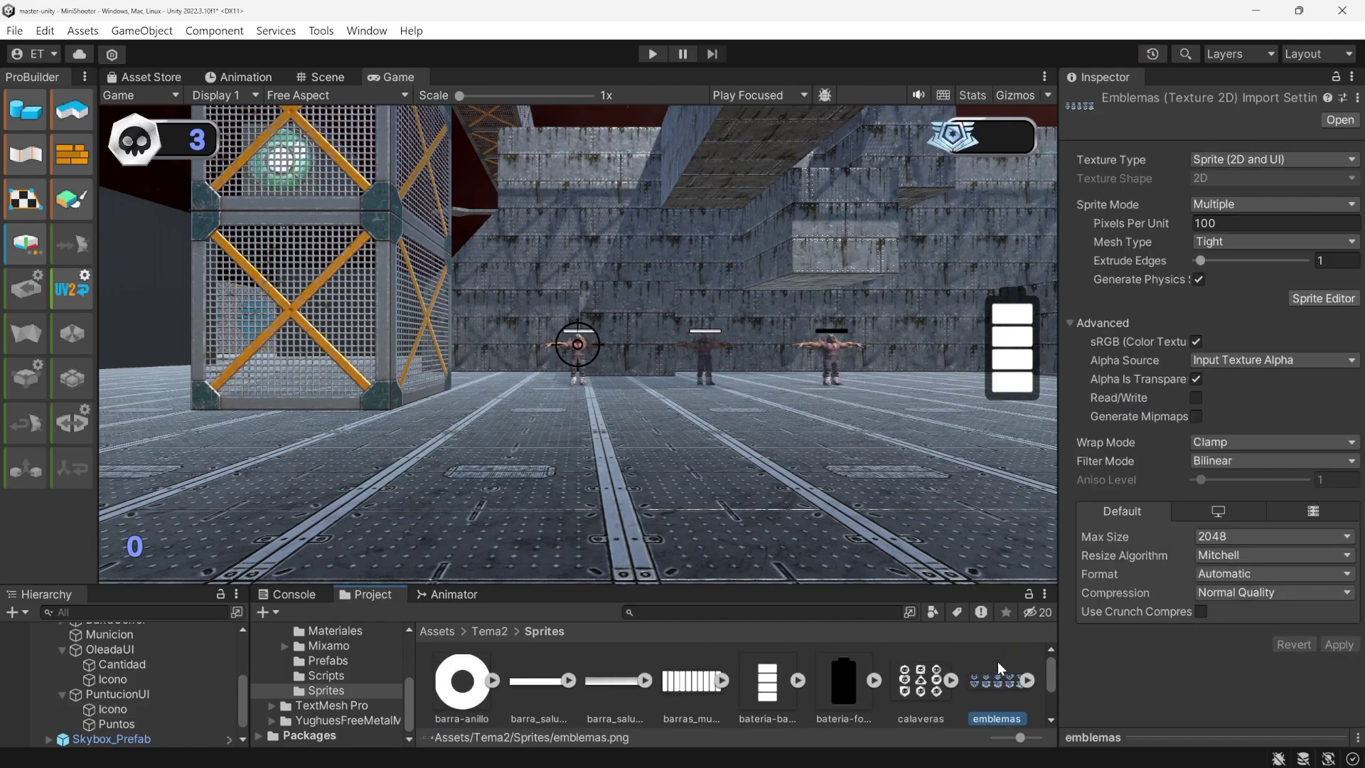
click(1323, 298)
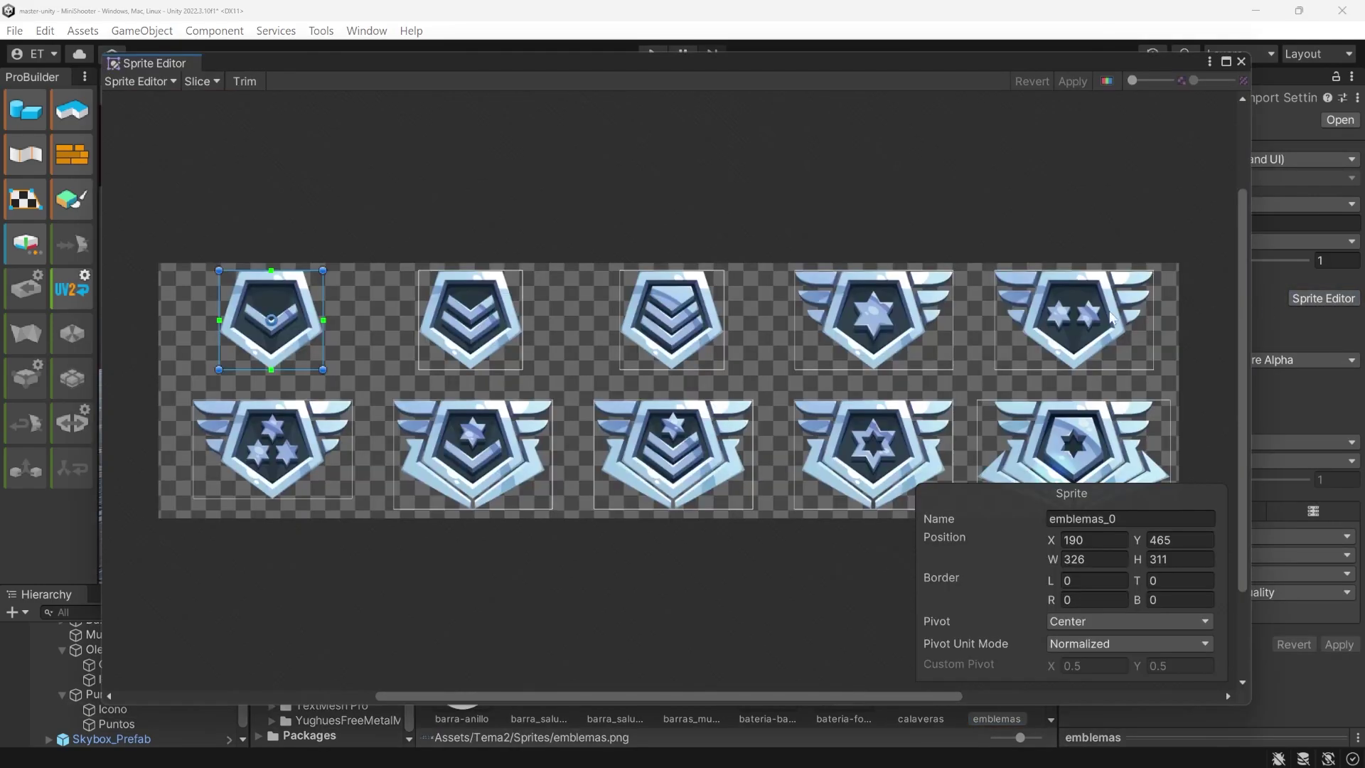
drag(1251, 426, 885, 427)
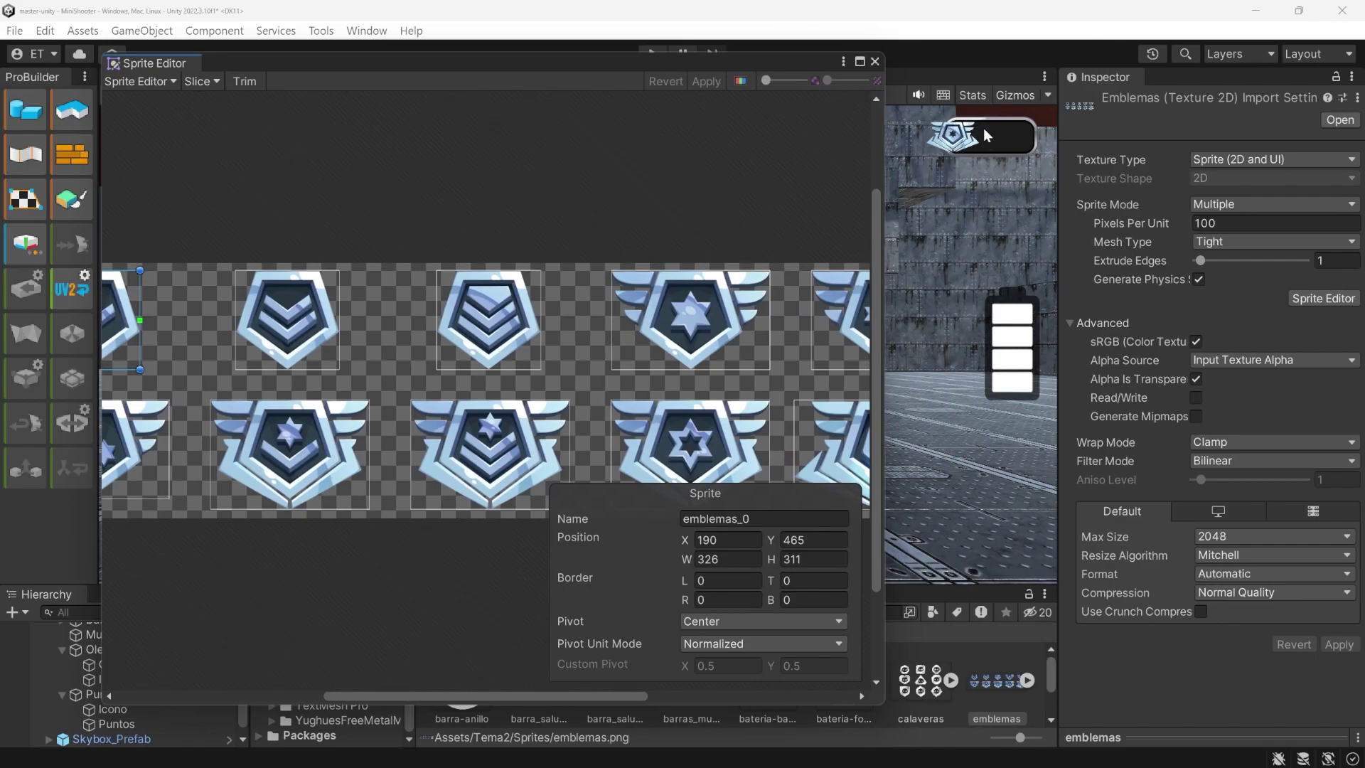
scroll(427, 462, down, 1)
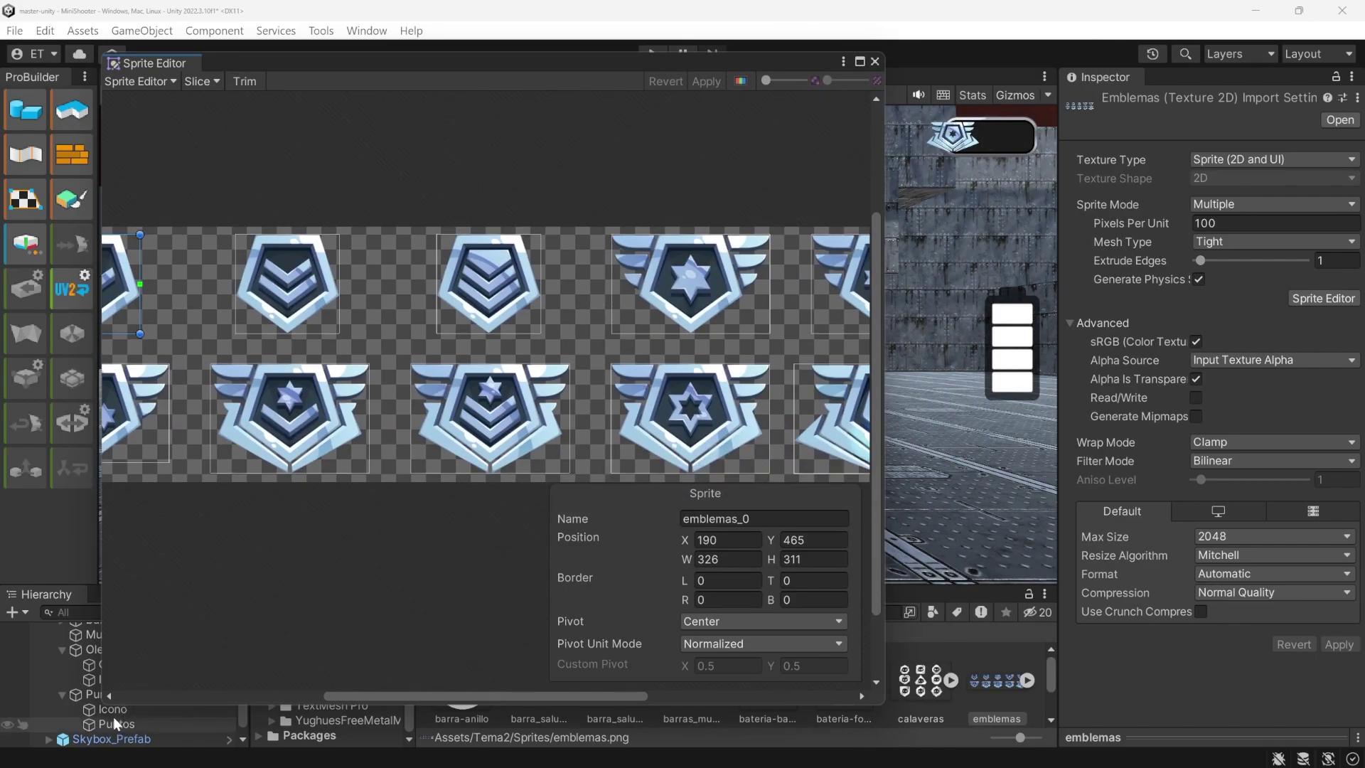
Try several emblemas sprites as the source of PuntucionUI's Icono image and settle on emblemas_3
click(113, 714)
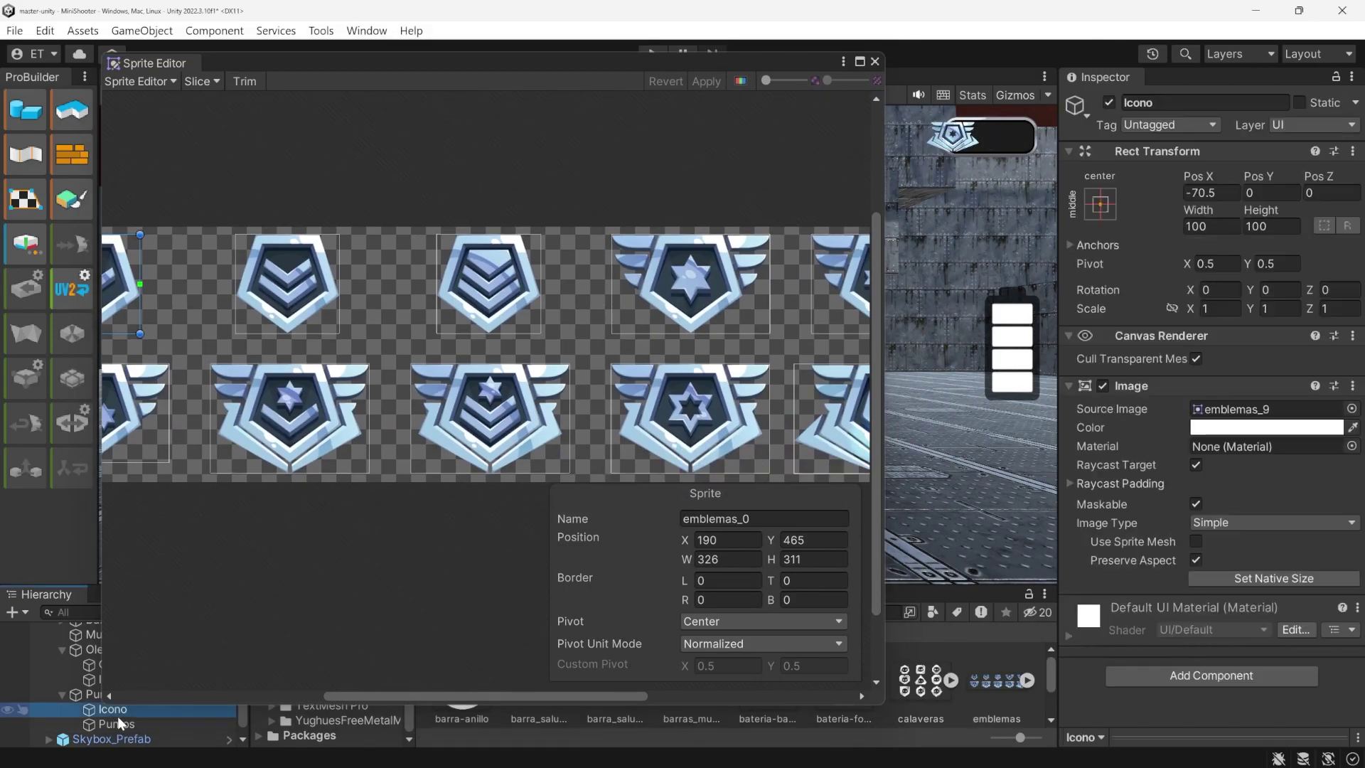
click(1351, 409)
click(1002, 384)
click(918, 381)
click(998, 378)
click(1086, 376)
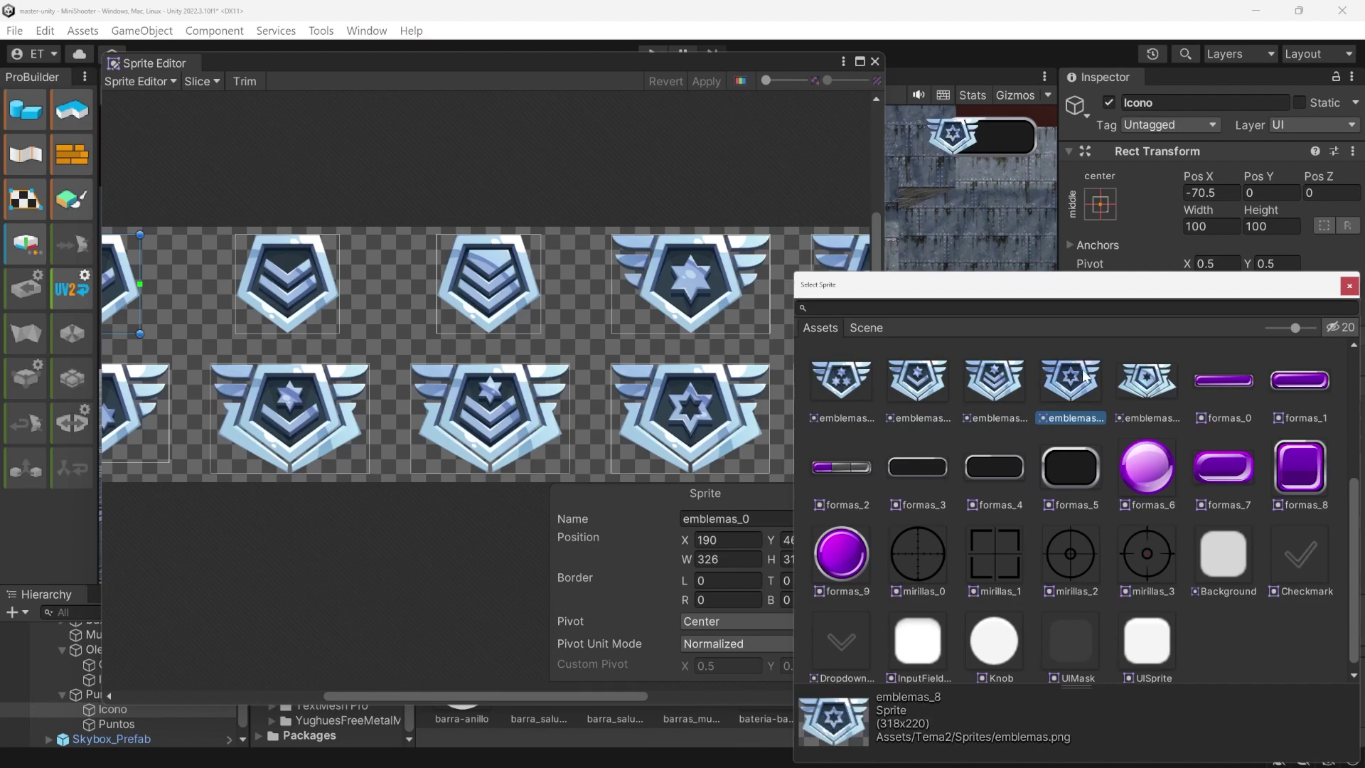
scroll(1152, 377, up, 2)
click(1003, 413)
click(1043, 411)
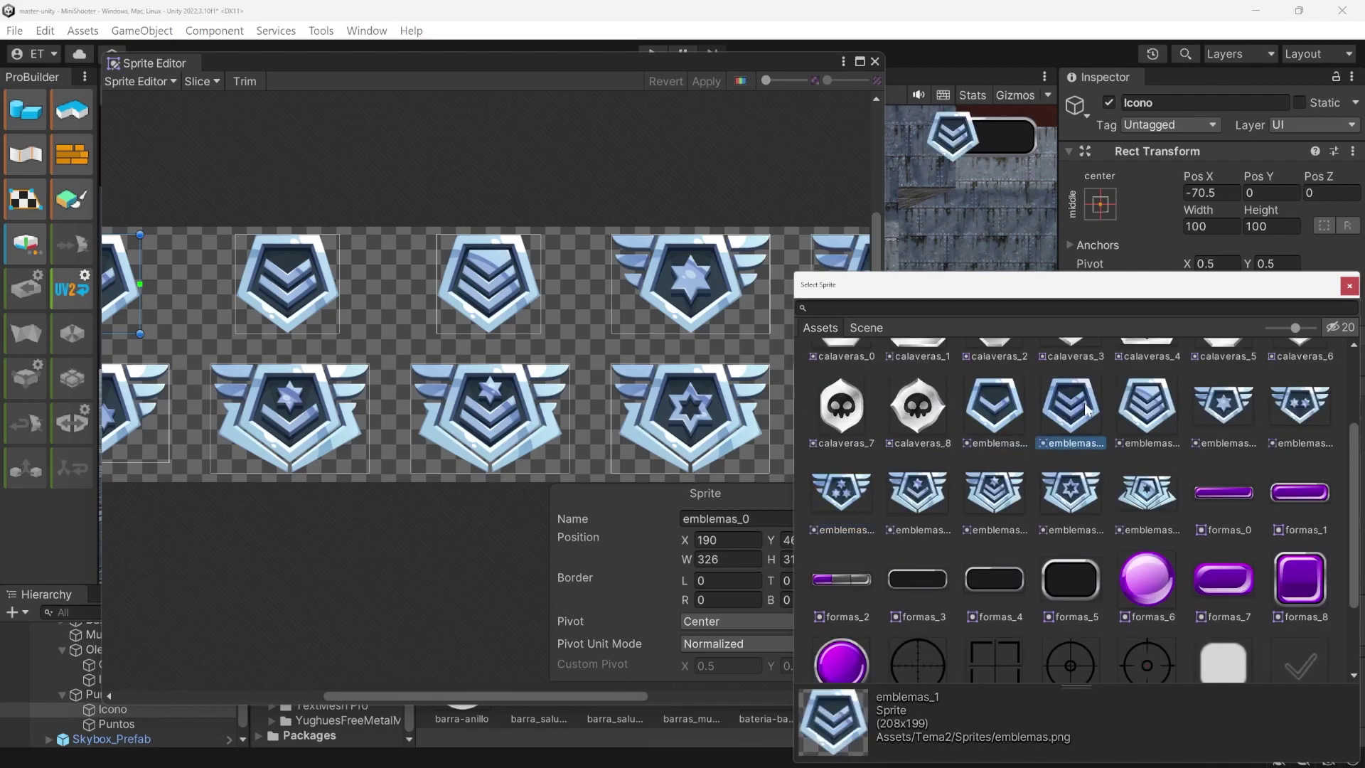
click(1149, 409)
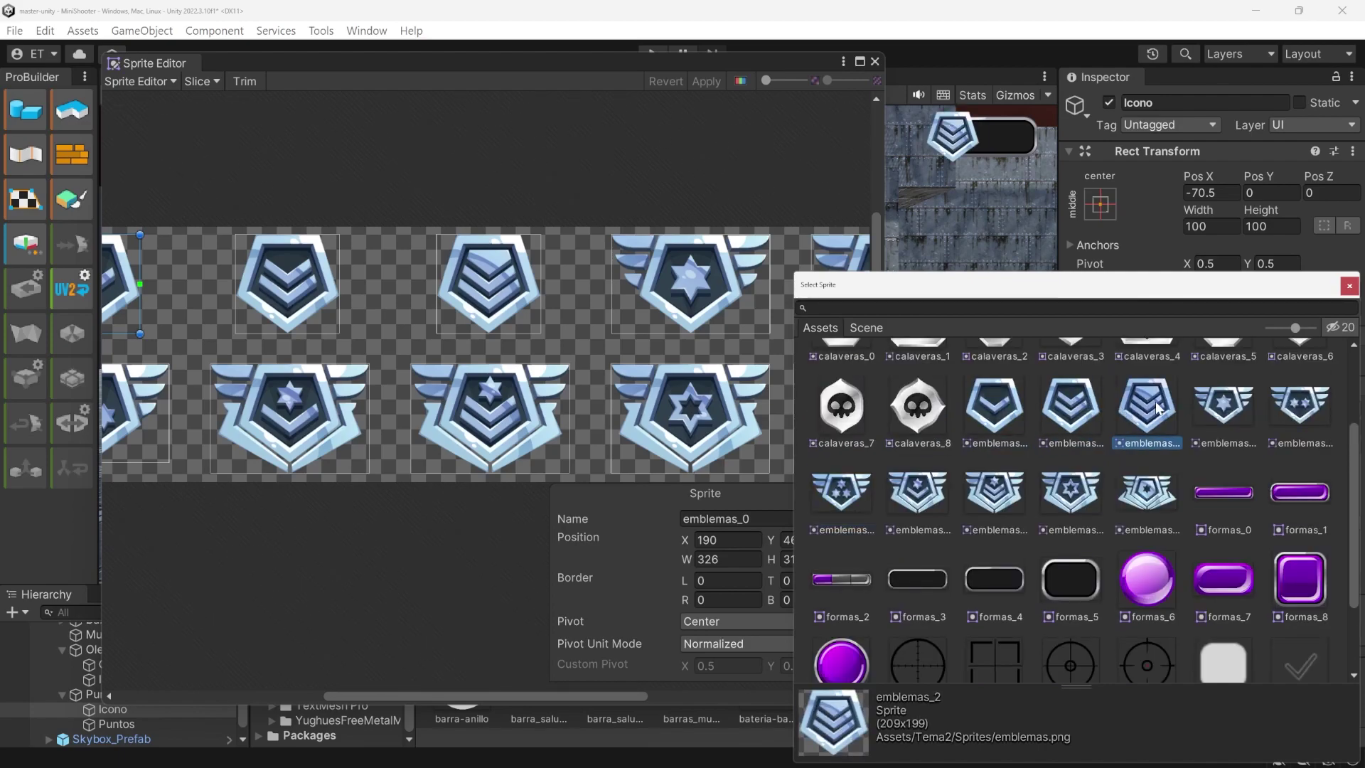
click(1214, 404)
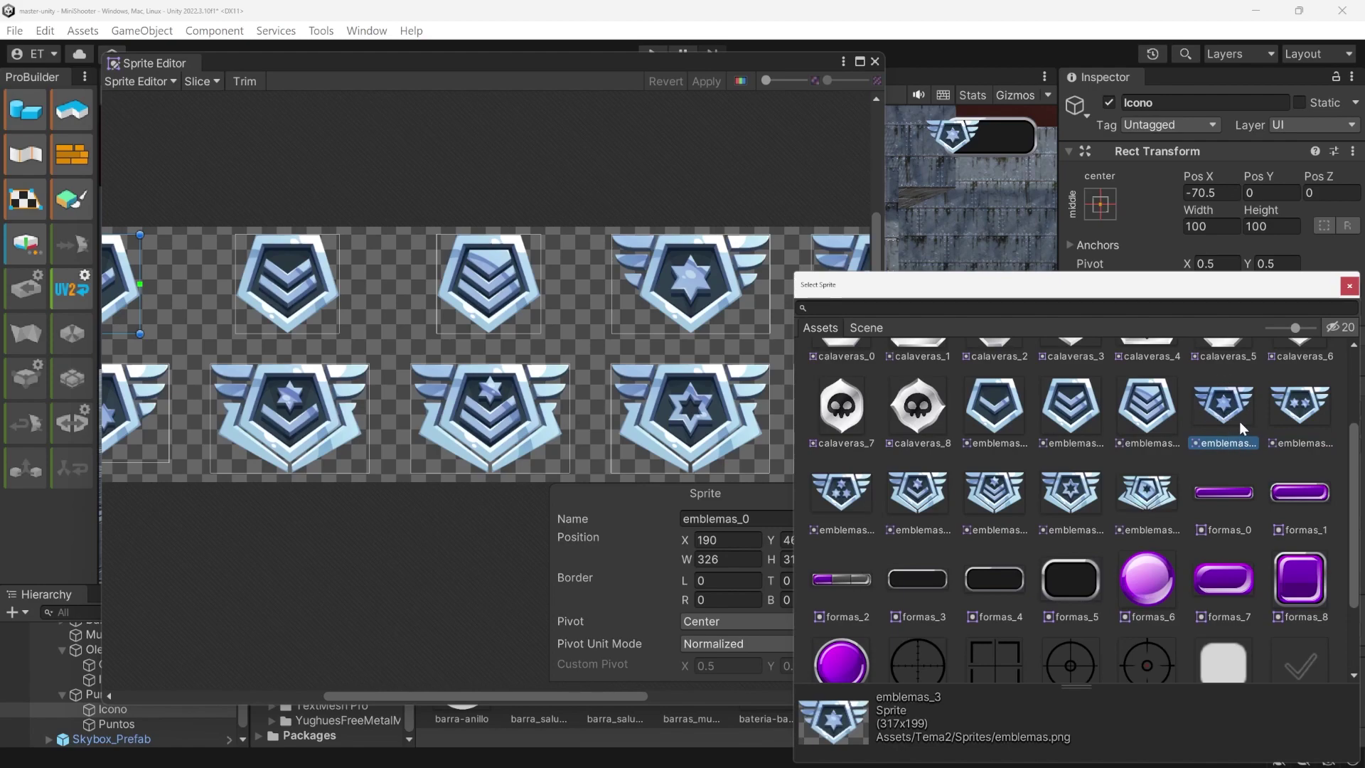
click(1349, 286)
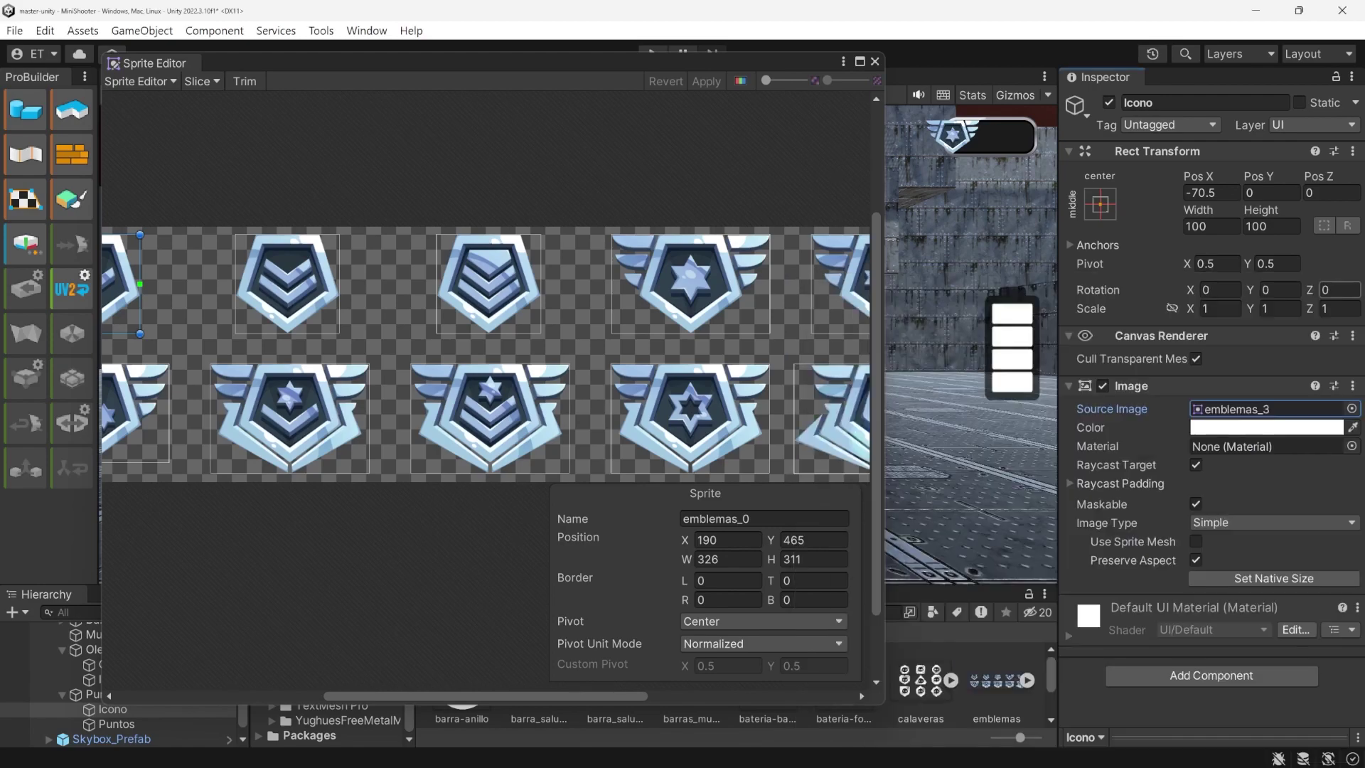
Enlarge the emblemas_3 slice beyond the winged emblem and pull in its left and right borders
click(687, 292)
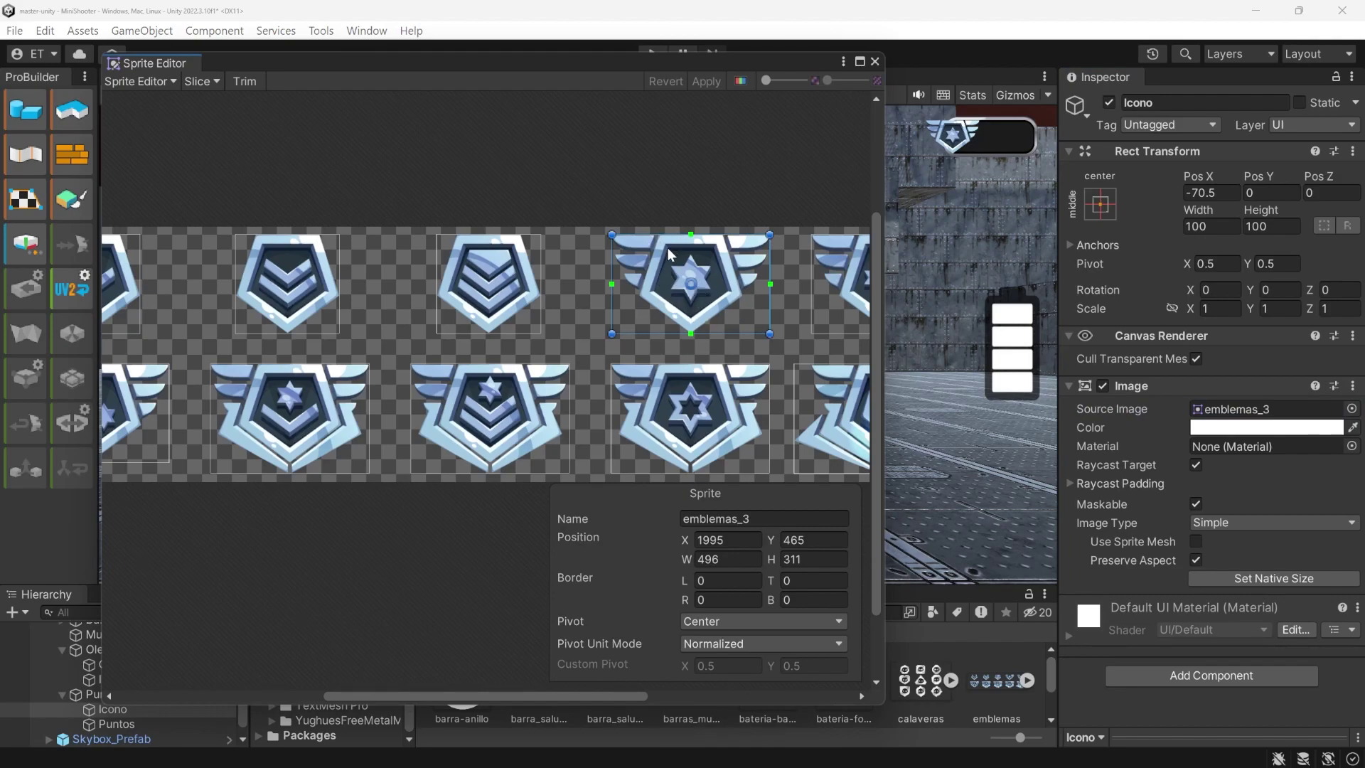
drag(612, 233, 603, 226)
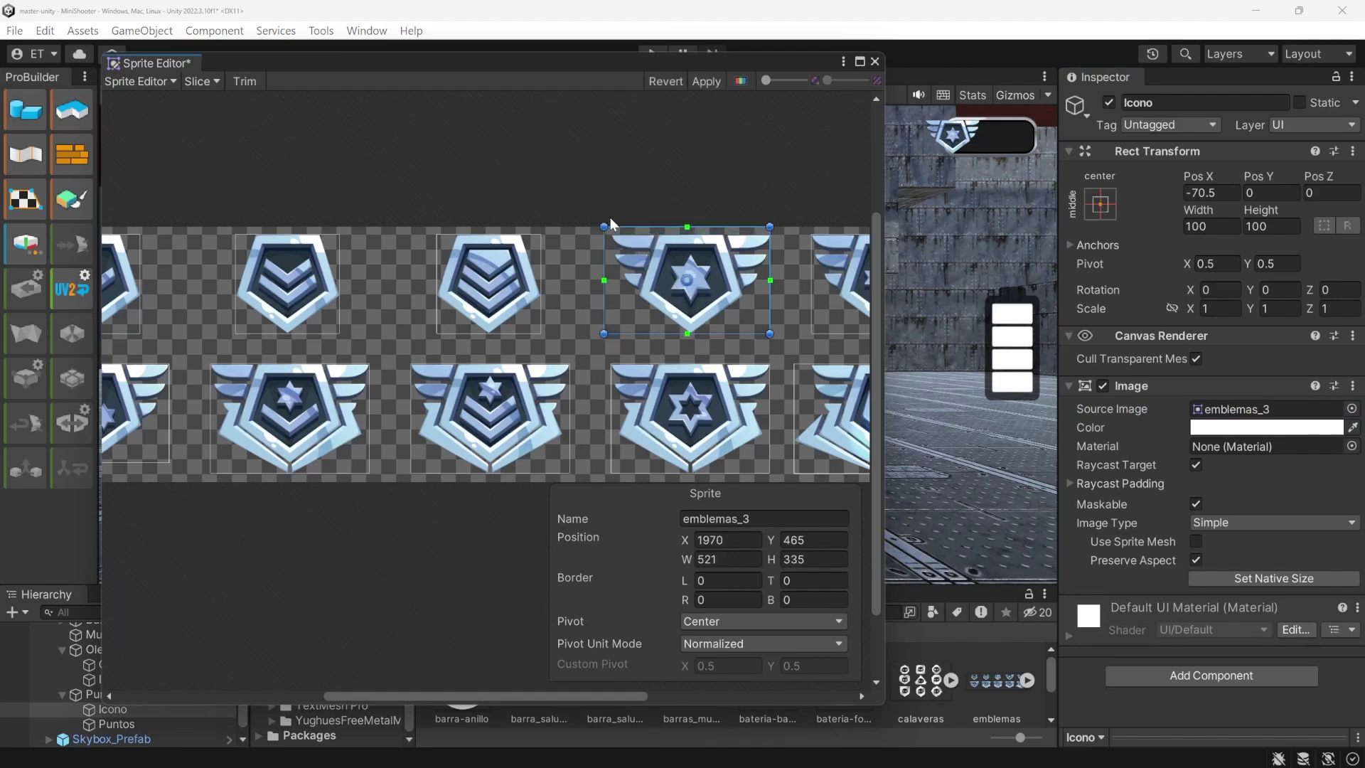
drag(770, 333, 784, 344)
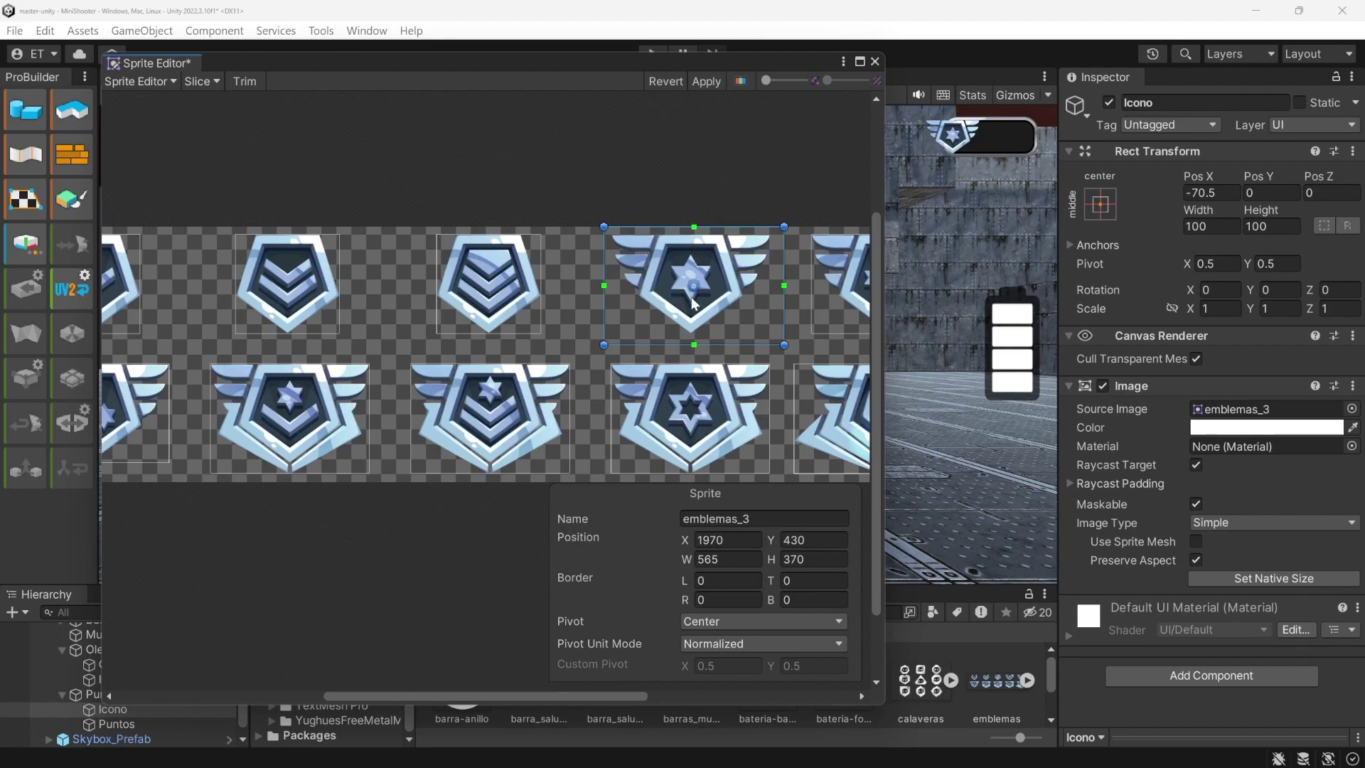
drag(602, 286, 609, 285)
drag(783, 299, 774, 298)
drag(605, 278, 596, 278)
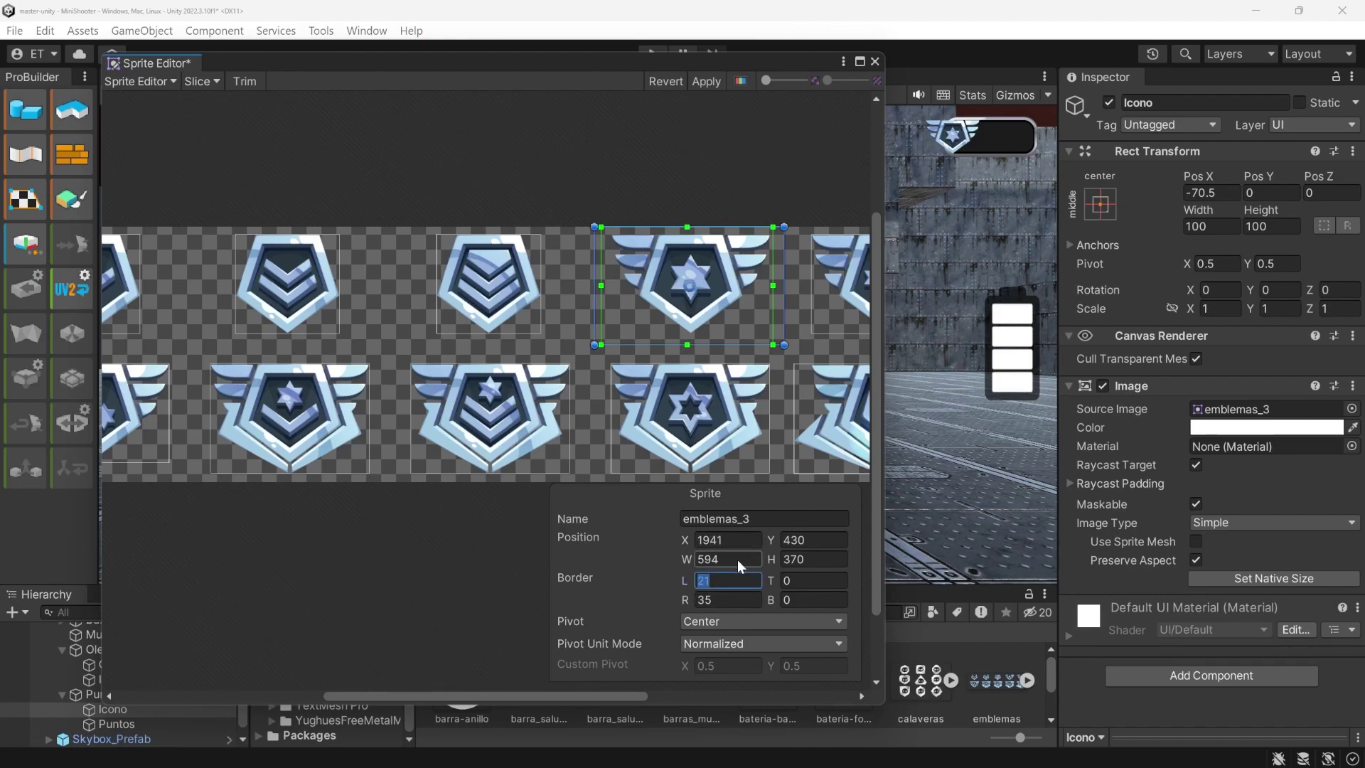
Set the left and right borders of emblemas_3 to 20, tighten its slice to about 541 by 370, and apply
text(20)
click(731, 596)
text(20)
drag(595, 277, 603, 274)
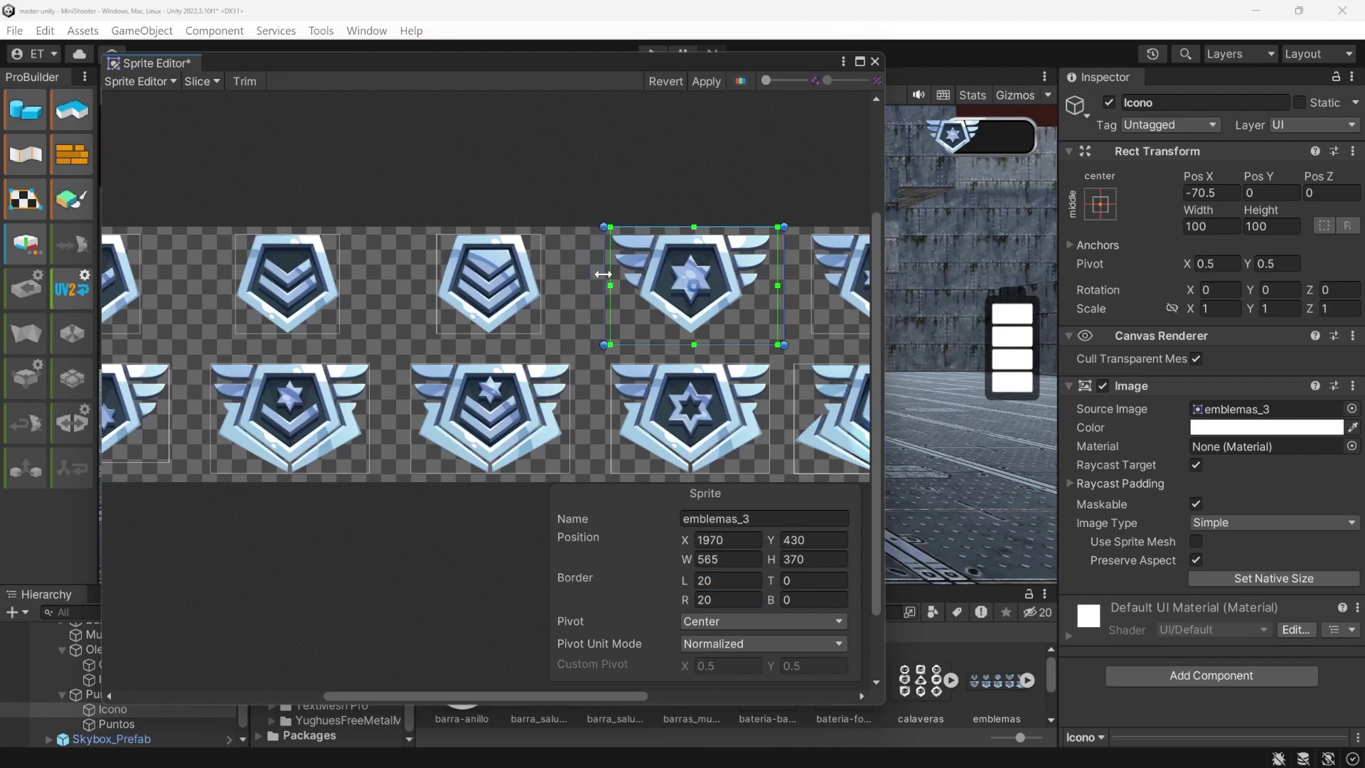
key(t)
click(706, 81)
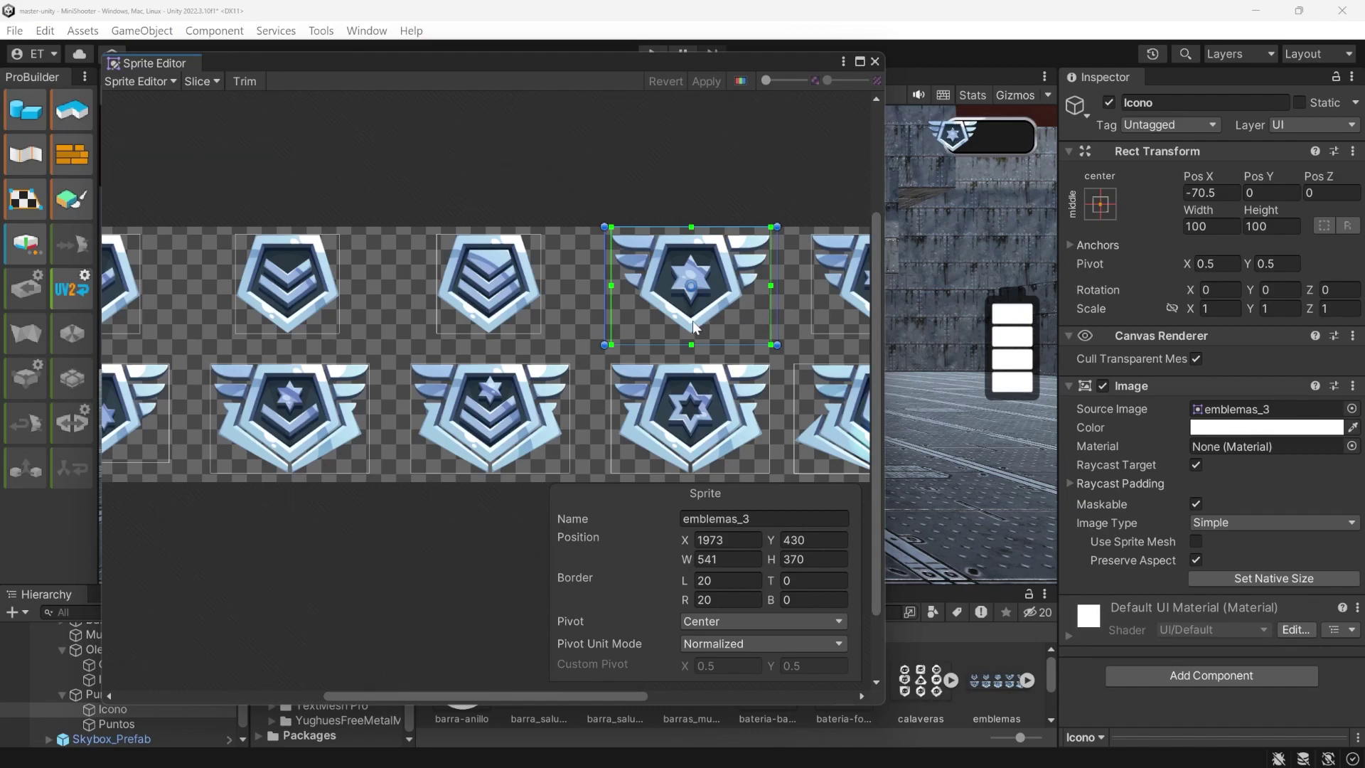
Try removing the side borders of emblemas_3, and undo its slice edits back to the 496 width
drag(611, 281, 601, 282)
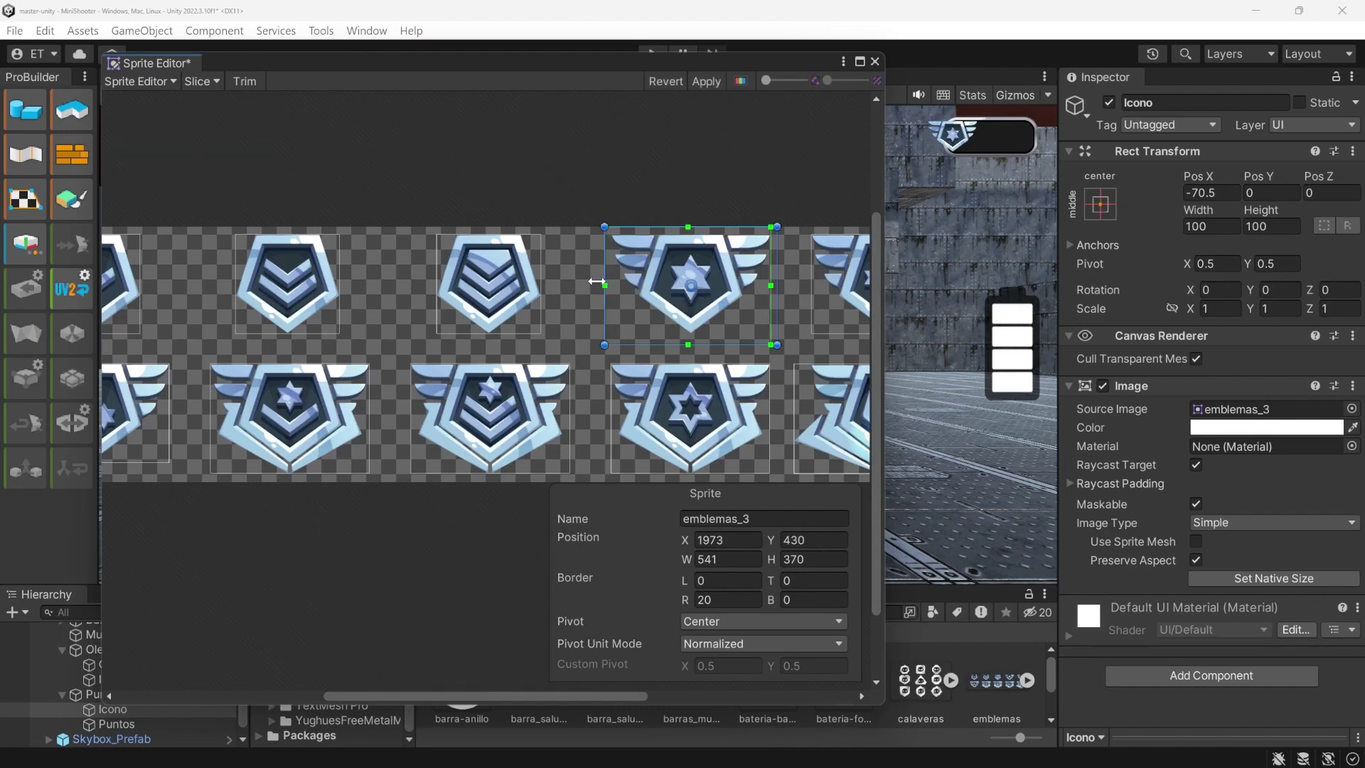
drag(771, 272, 786, 277)
key(ctrl+z)
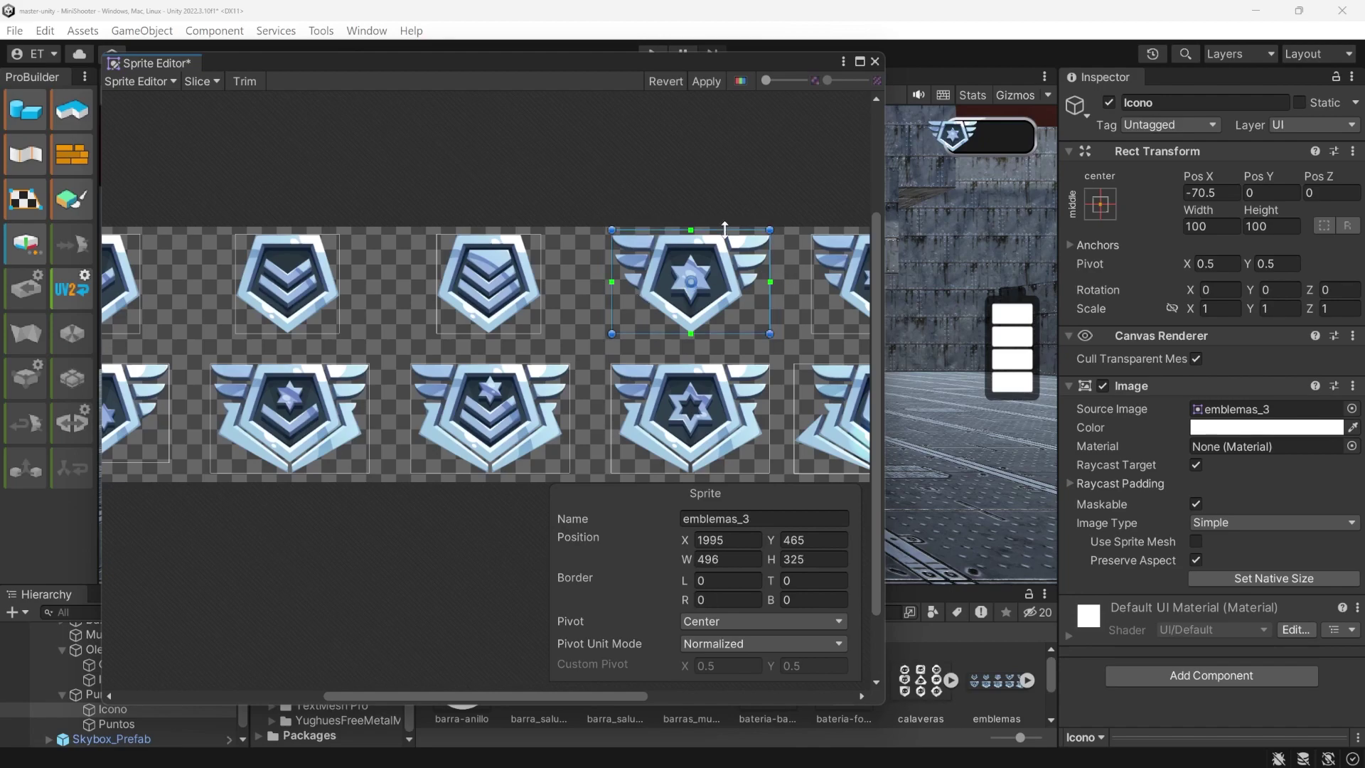
Extend the emblemas_3 slice vertically to about 426 high, entering top and bottom borders of 20, and apply the changes
drag(729, 345, 728, 348)
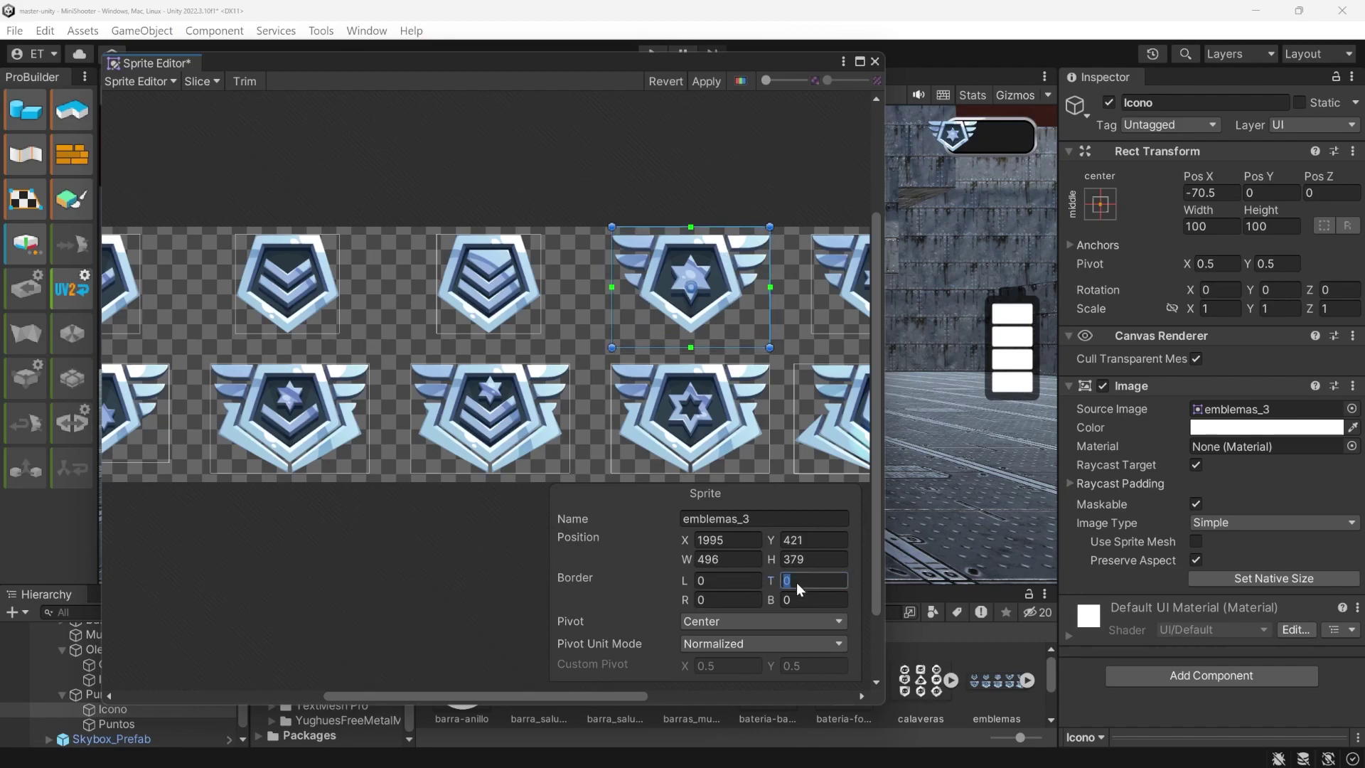
text(0)
click(813, 600)
text(20)
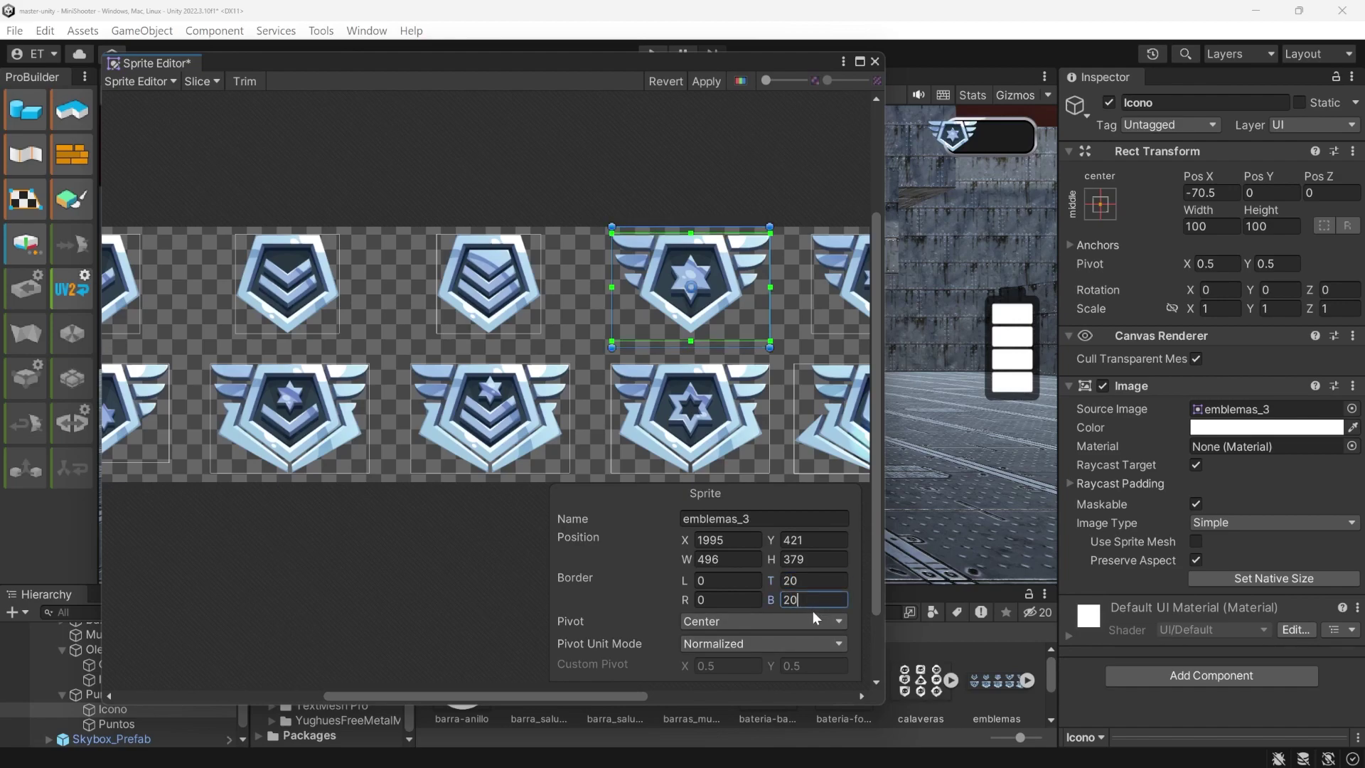
click(707, 81)
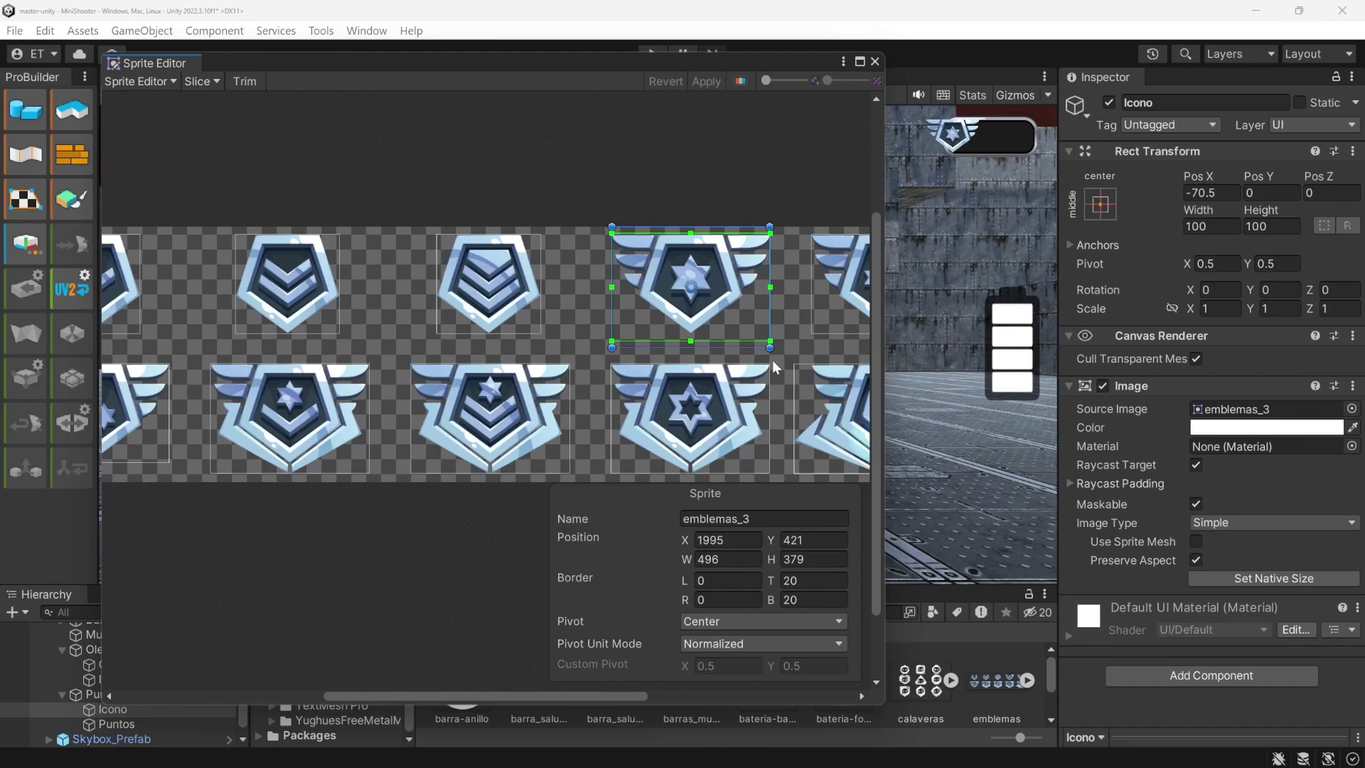
drag(726, 348, 726, 363)
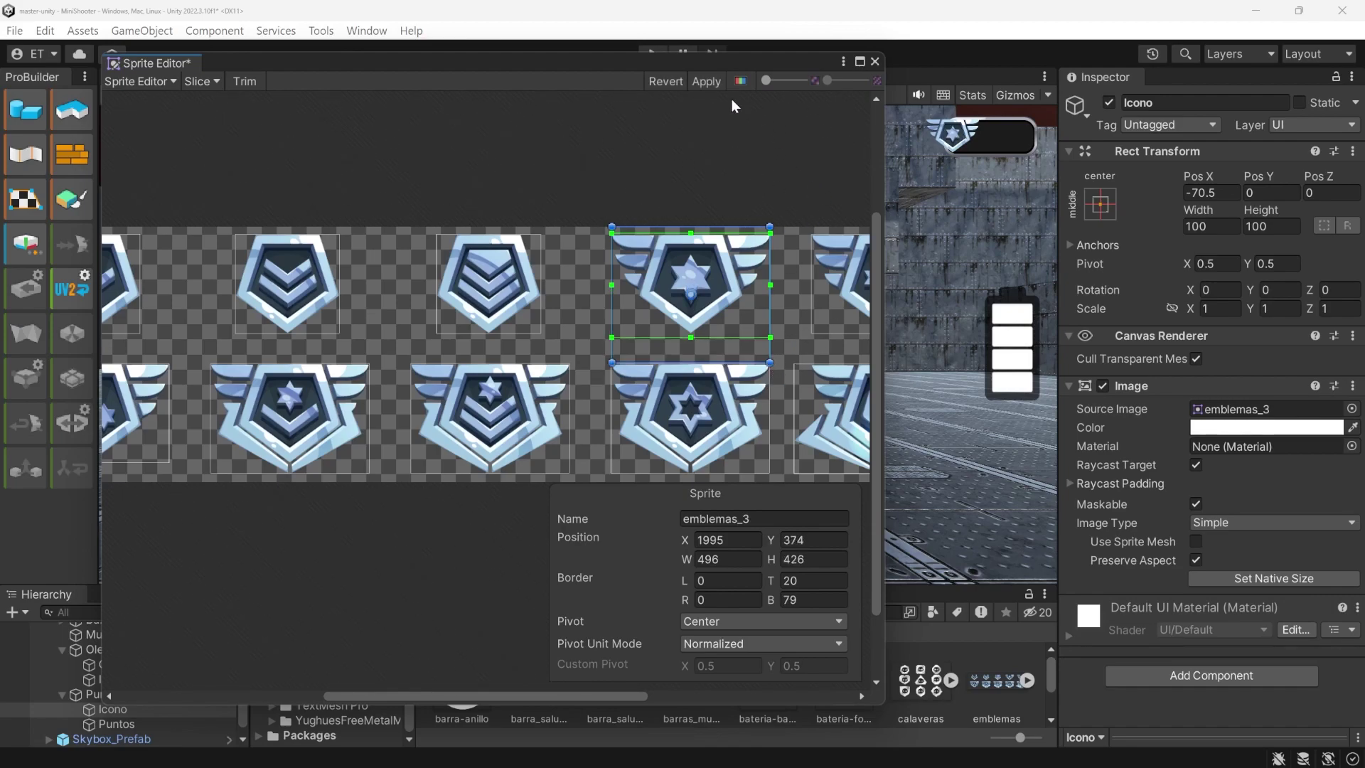
click(706, 82)
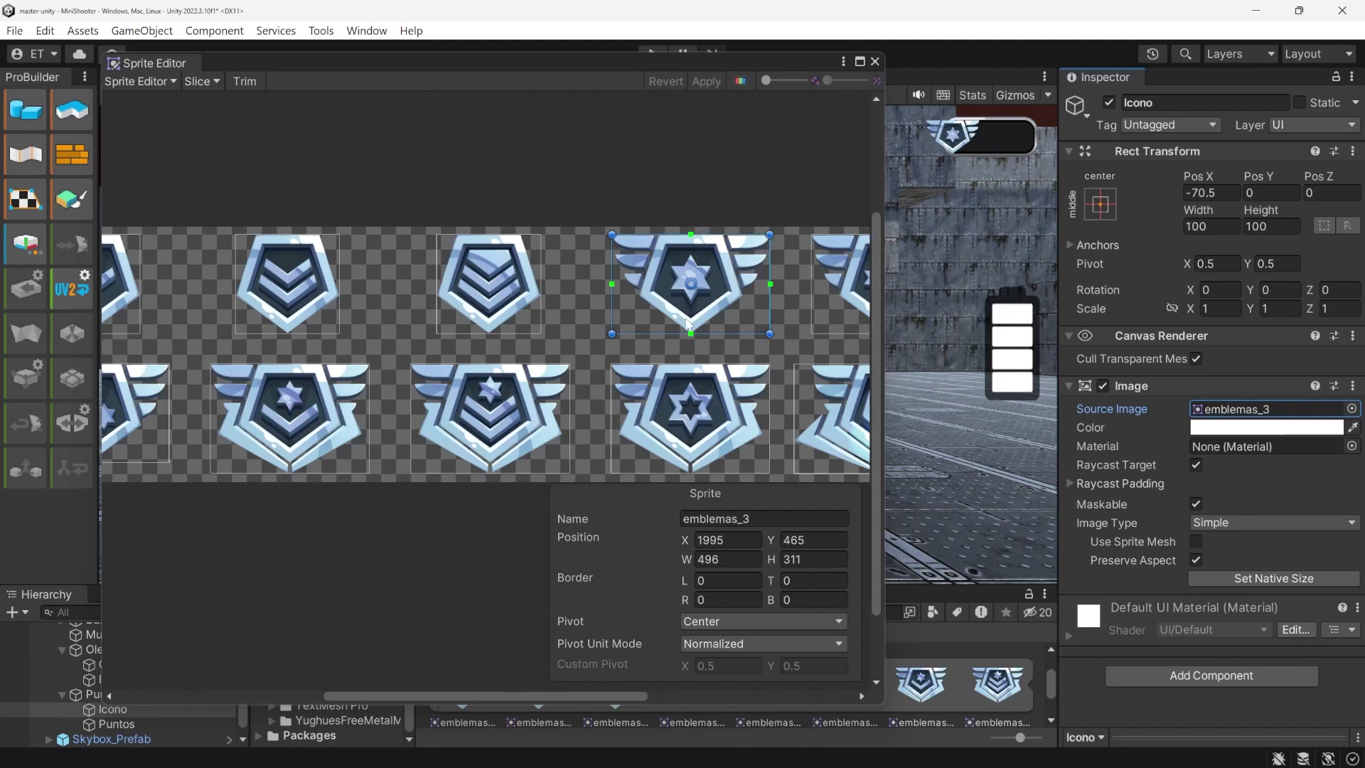
Set the Icono's width and height to 130 and change its source image to emblemas_0
click(1208, 226)
text(130)
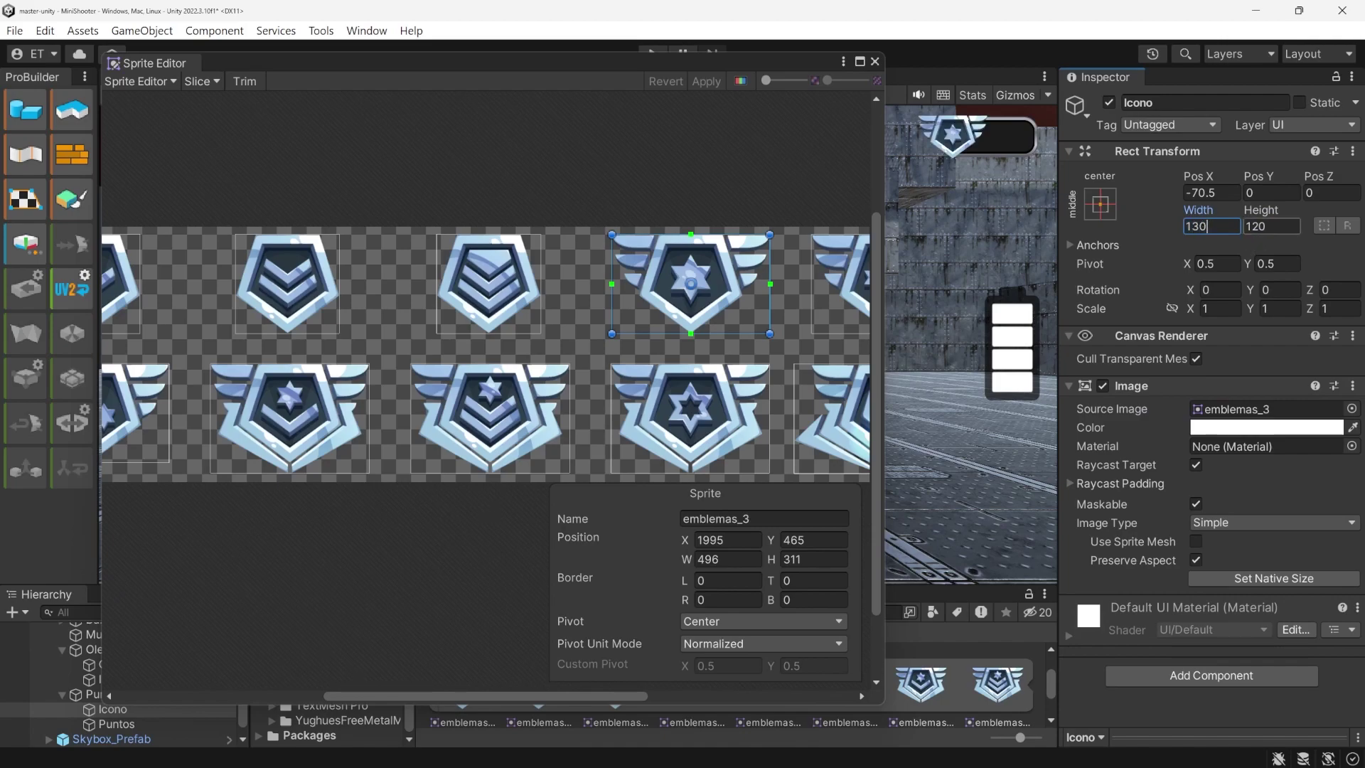
key(Tab)
text(130)
click(1352, 408)
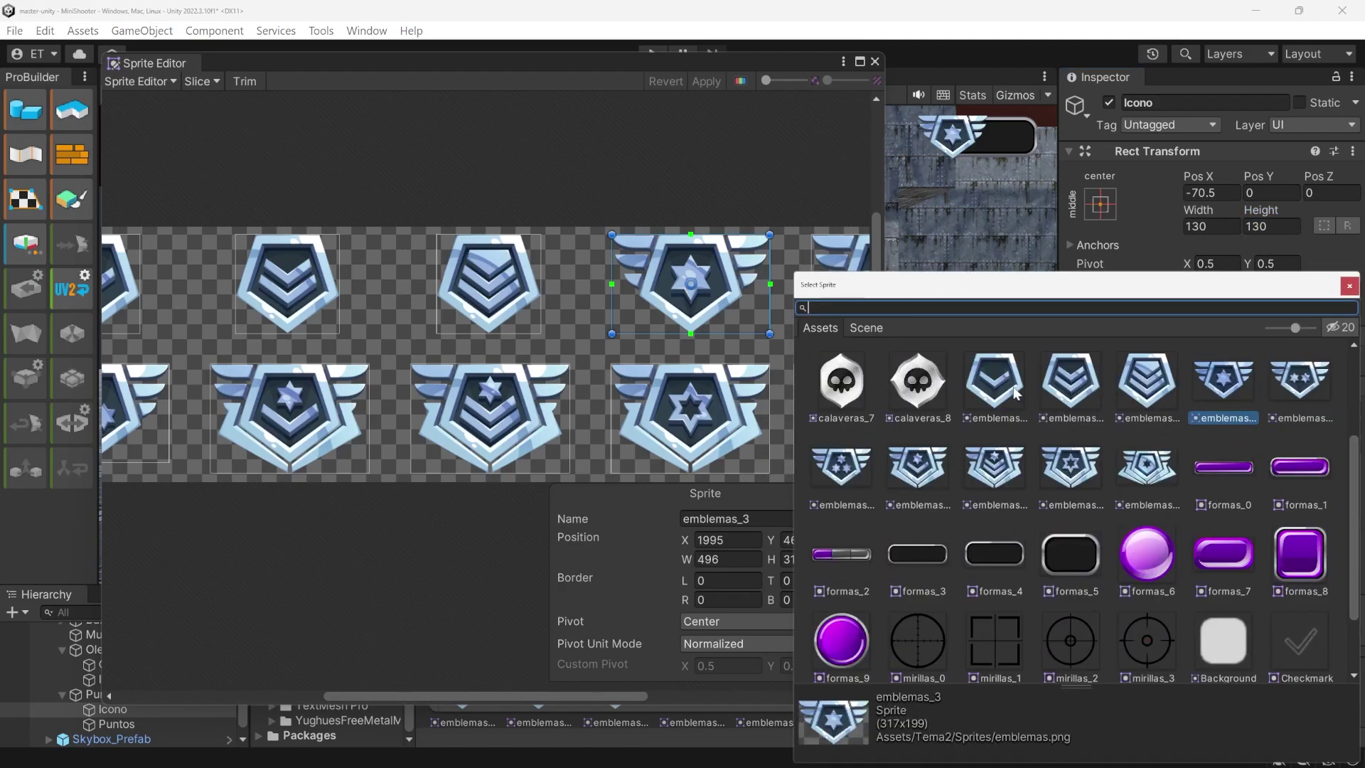
double_click(841, 375)
Give emblemas_0 borders of 20 on all sides, enlarge its slice to about 371 by 354, and apply the changes
drag(423, 698, 342, 698)
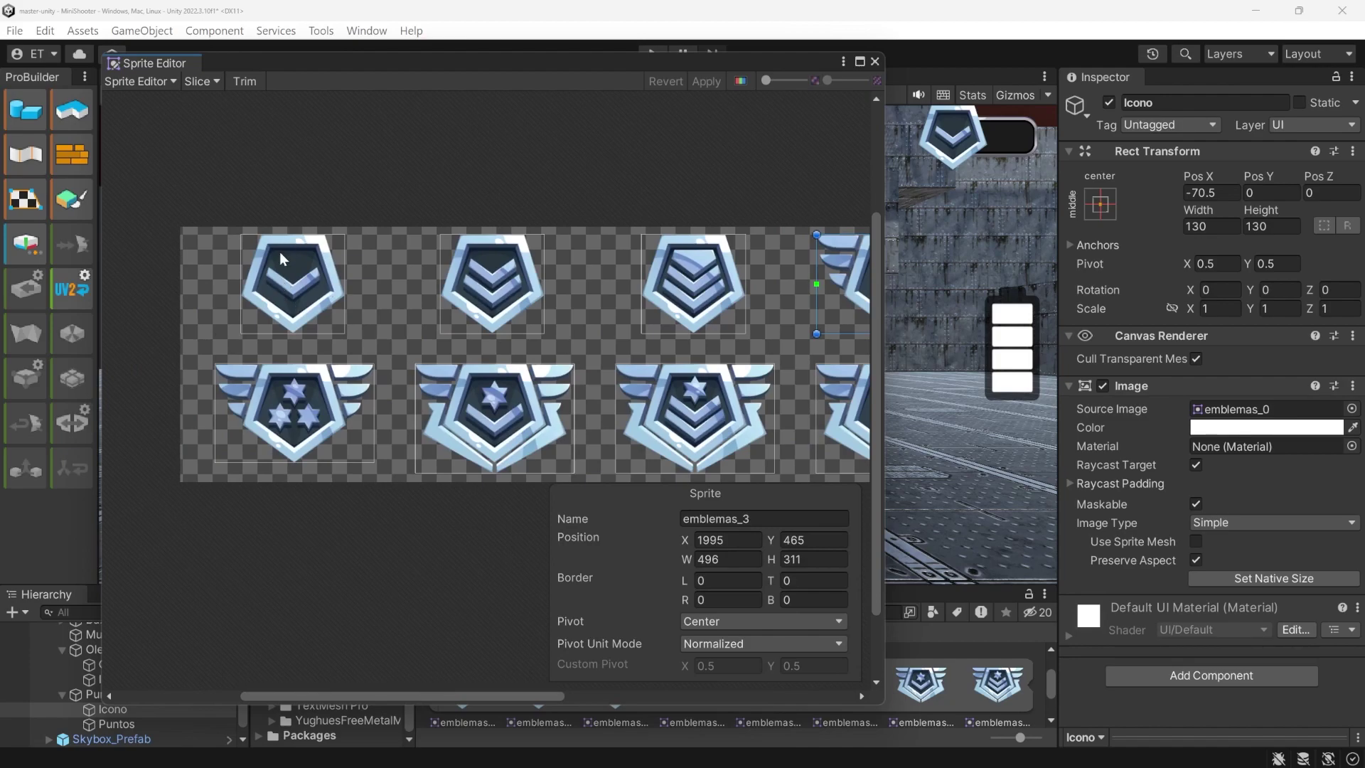
click(303, 284)
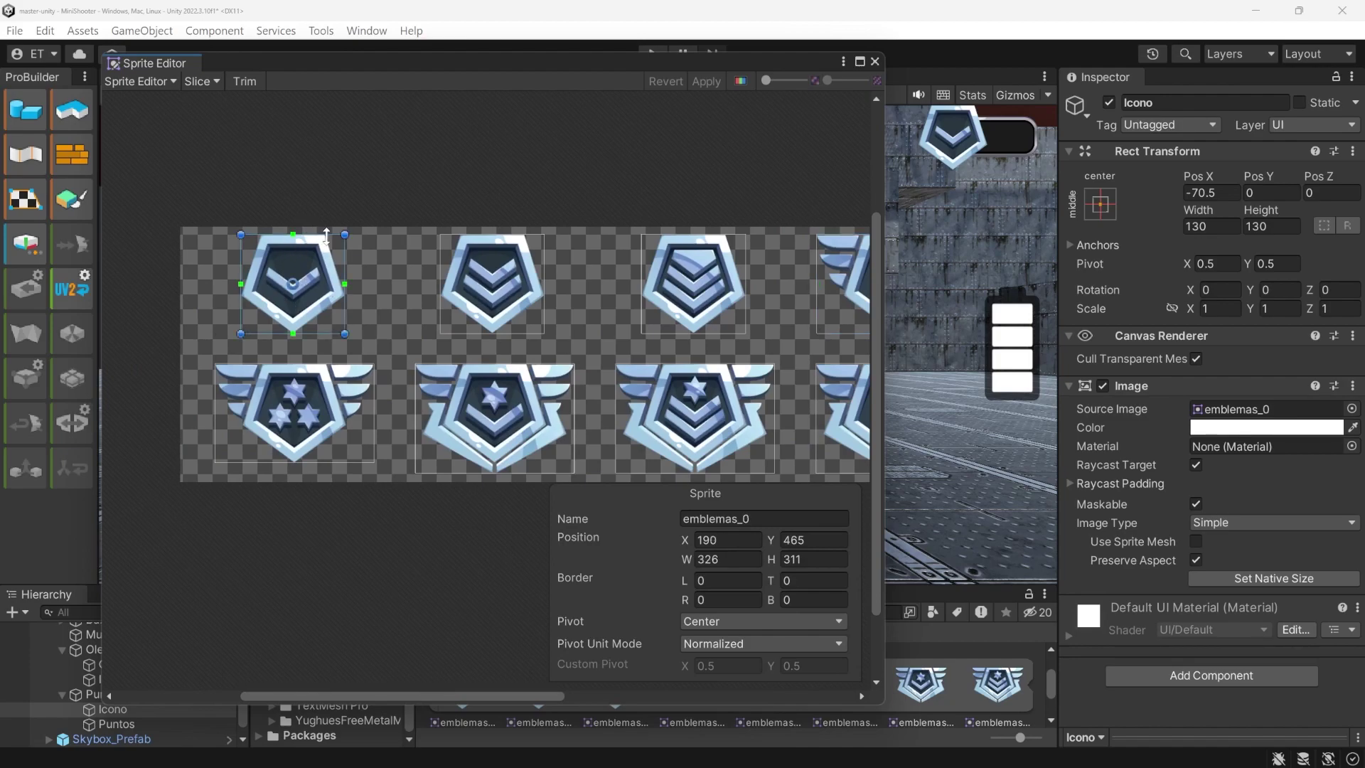
text(20)
click(739, 601)
text(20)
click(803, 580)
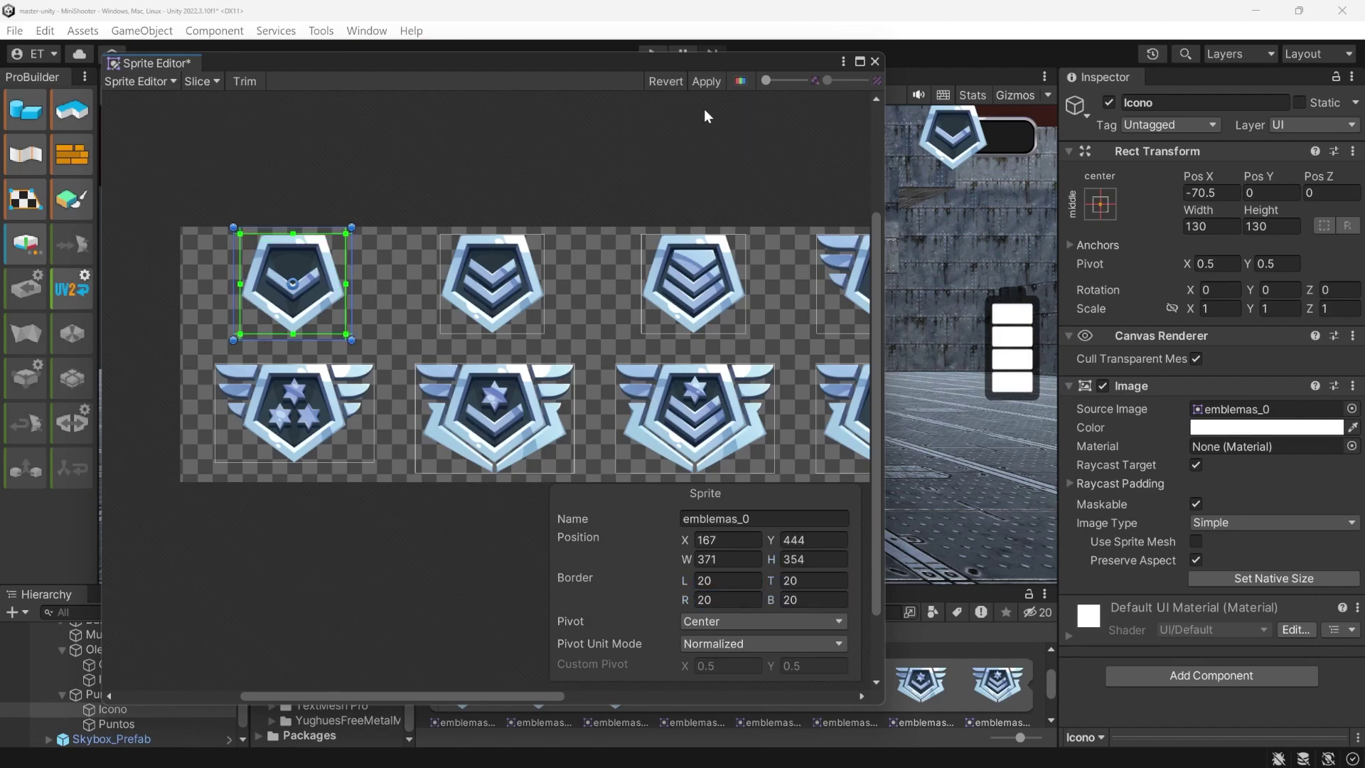
click(711, 81)
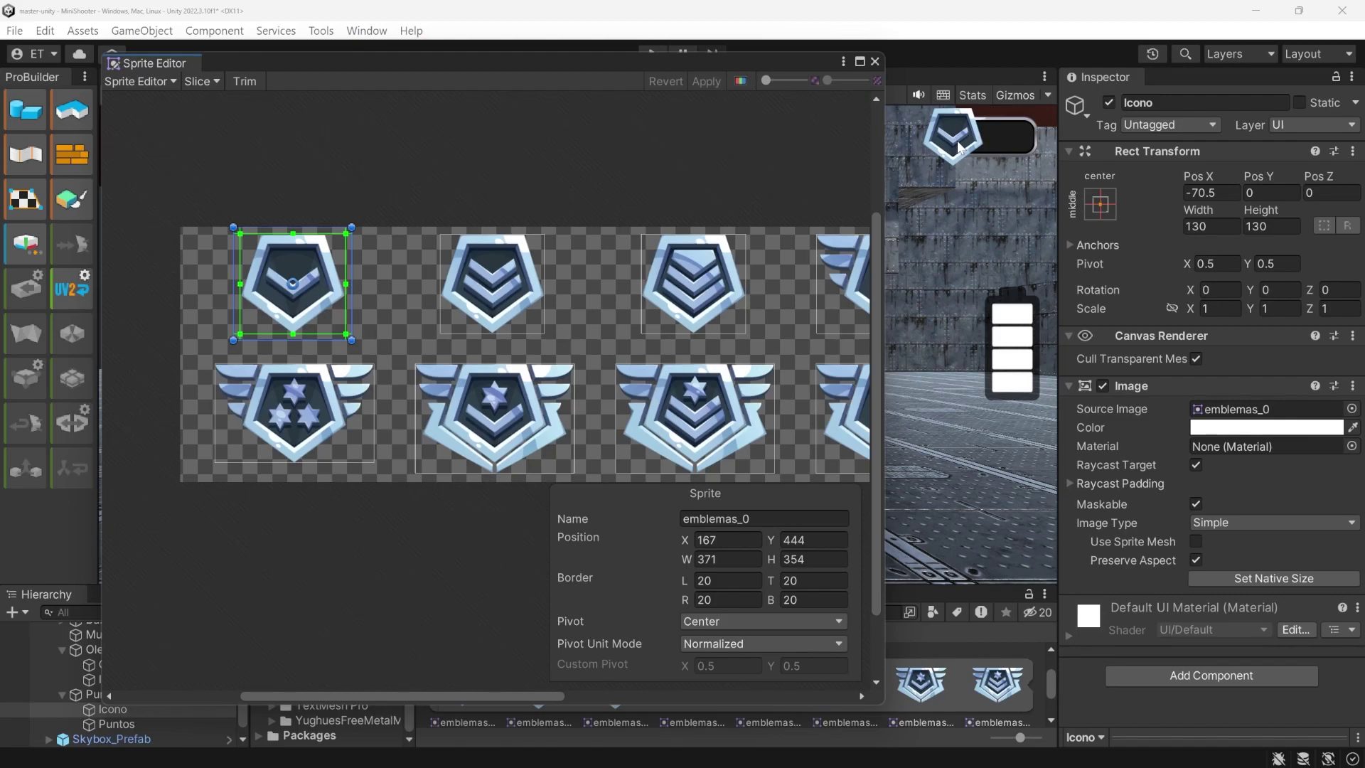
Try emblemas_0 with side borders of 30, a top border of 25 and a bottom border of 64 on a 410 by 402 slice, and apply
click(732, 585)
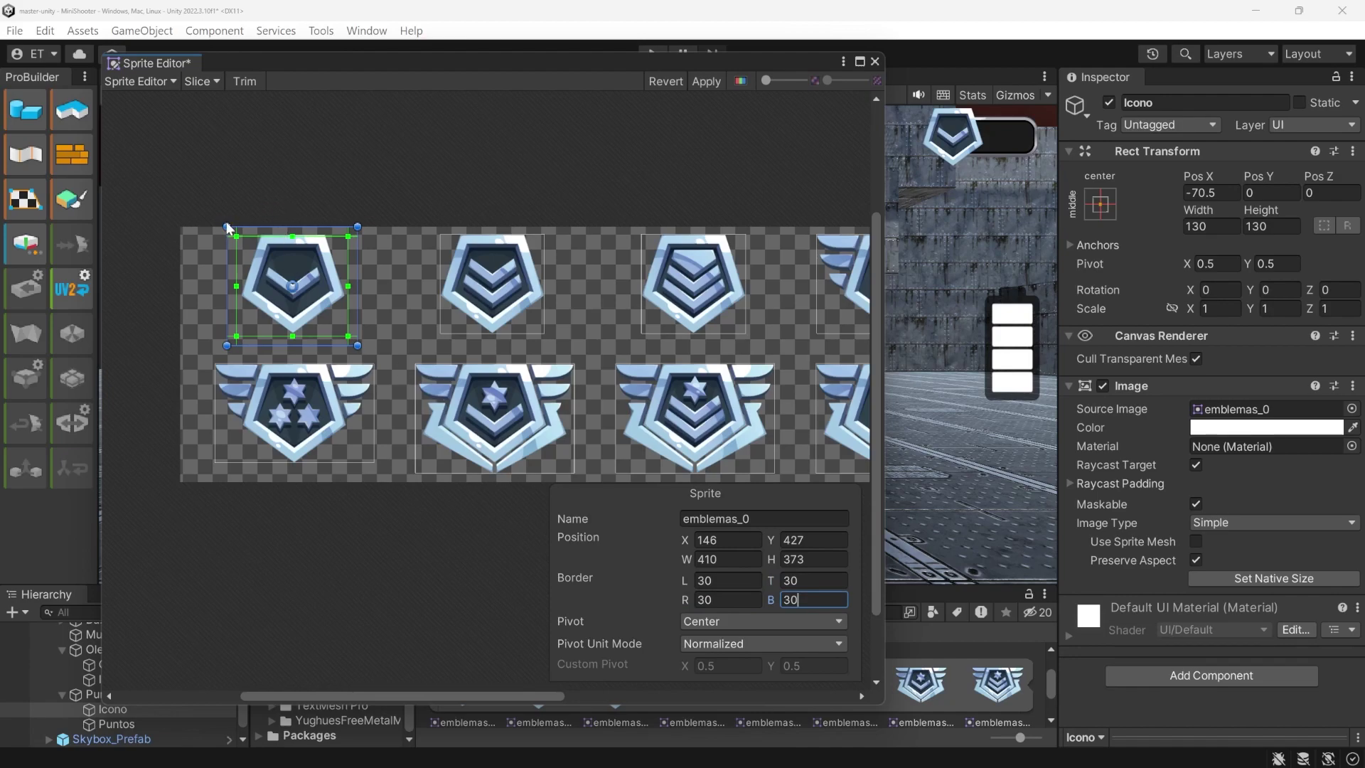
click(292, 237)
drag(292, 237, 292, 236)
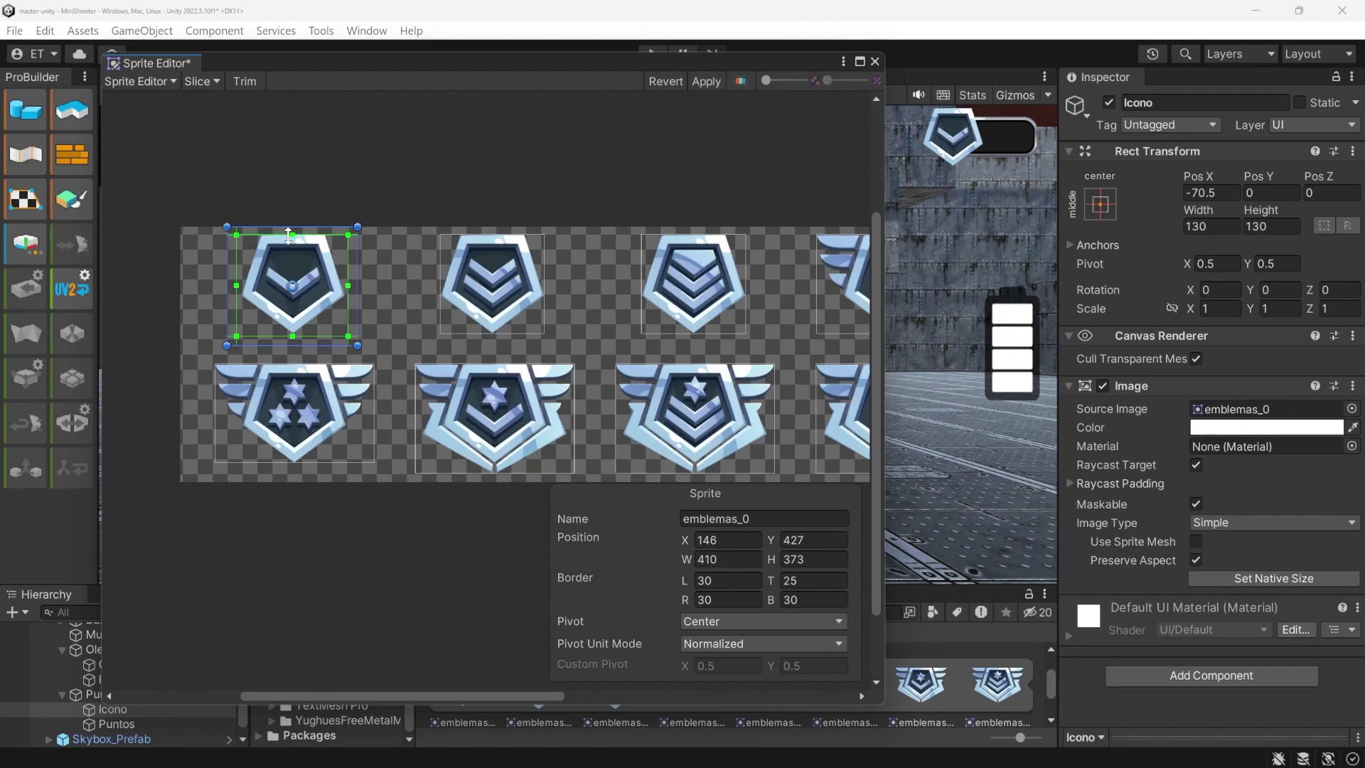
click(707, 82)
drag(313, 346, 293, 334)
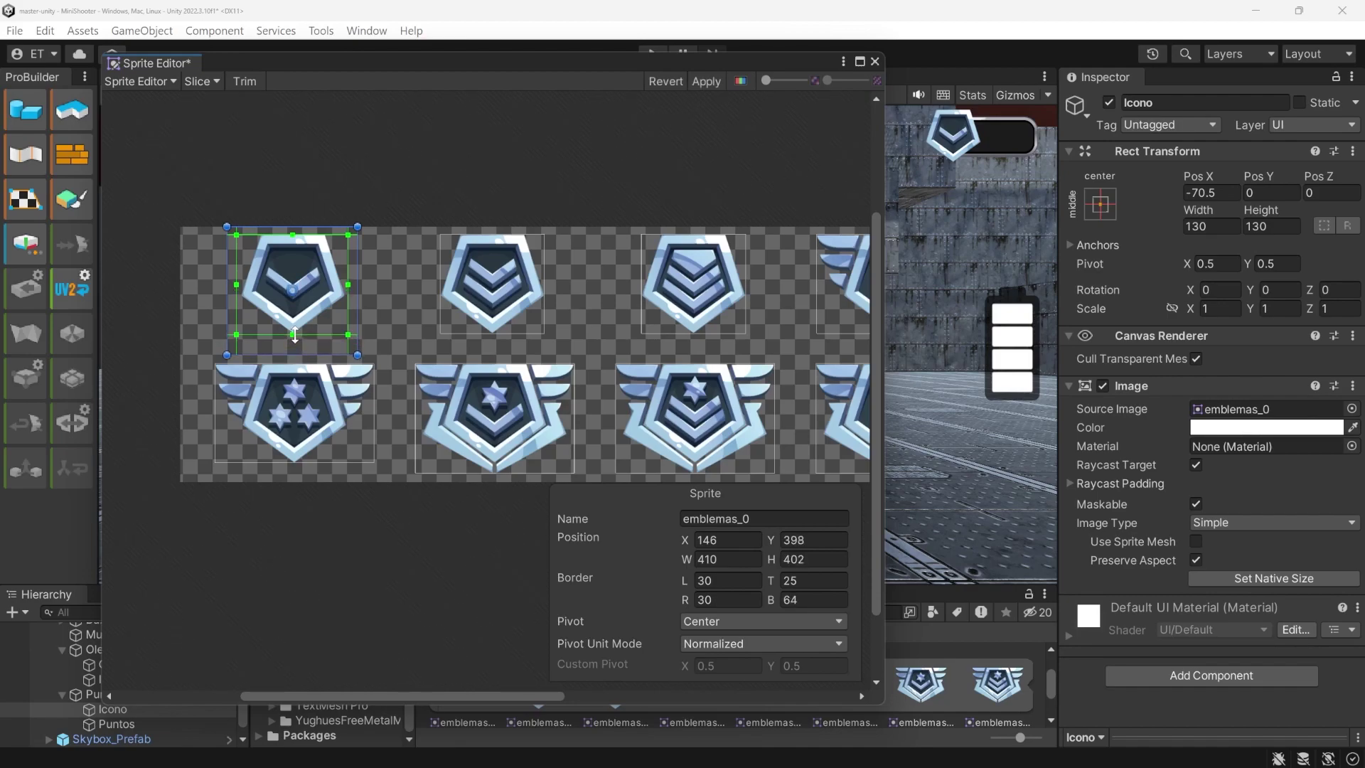
click(707, 82)
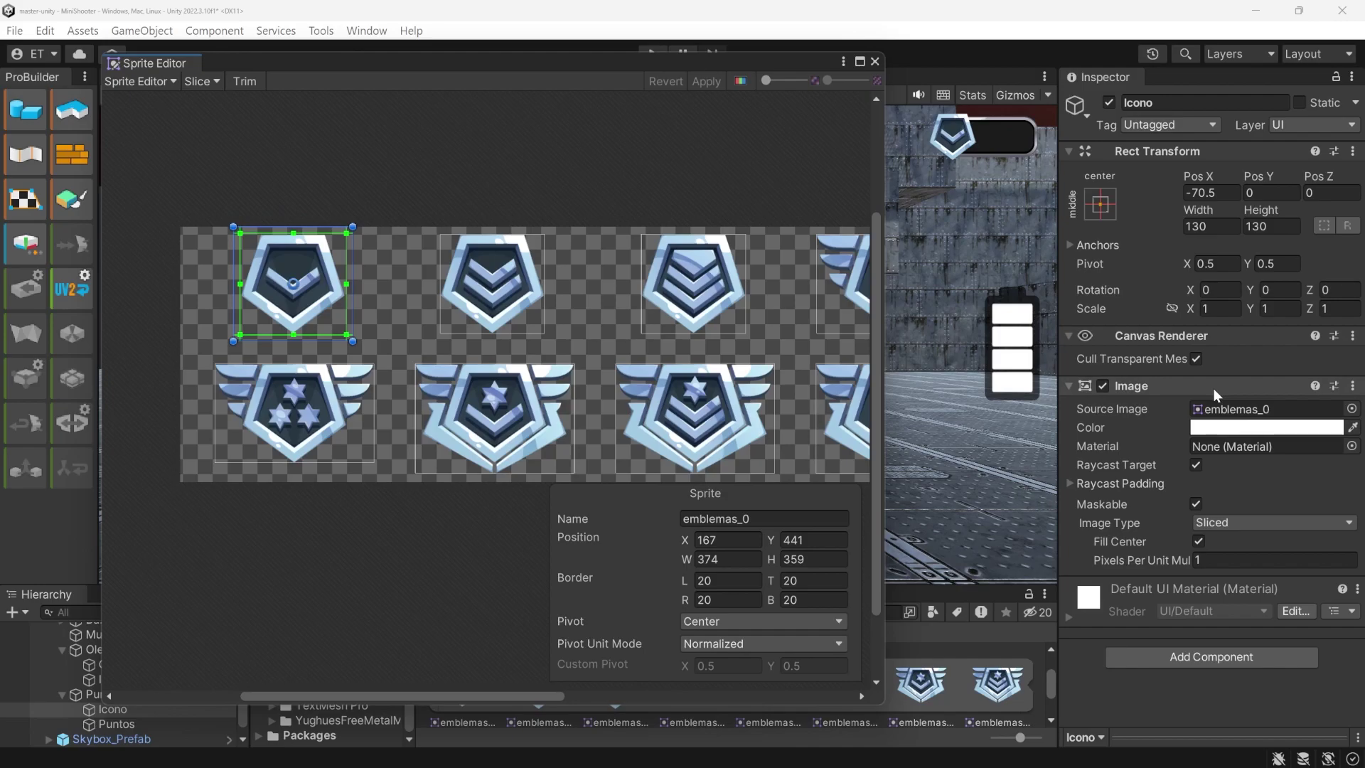
Apply the pending slice edits and set the Icono's source image to emblemas_9
click(1351, 409)
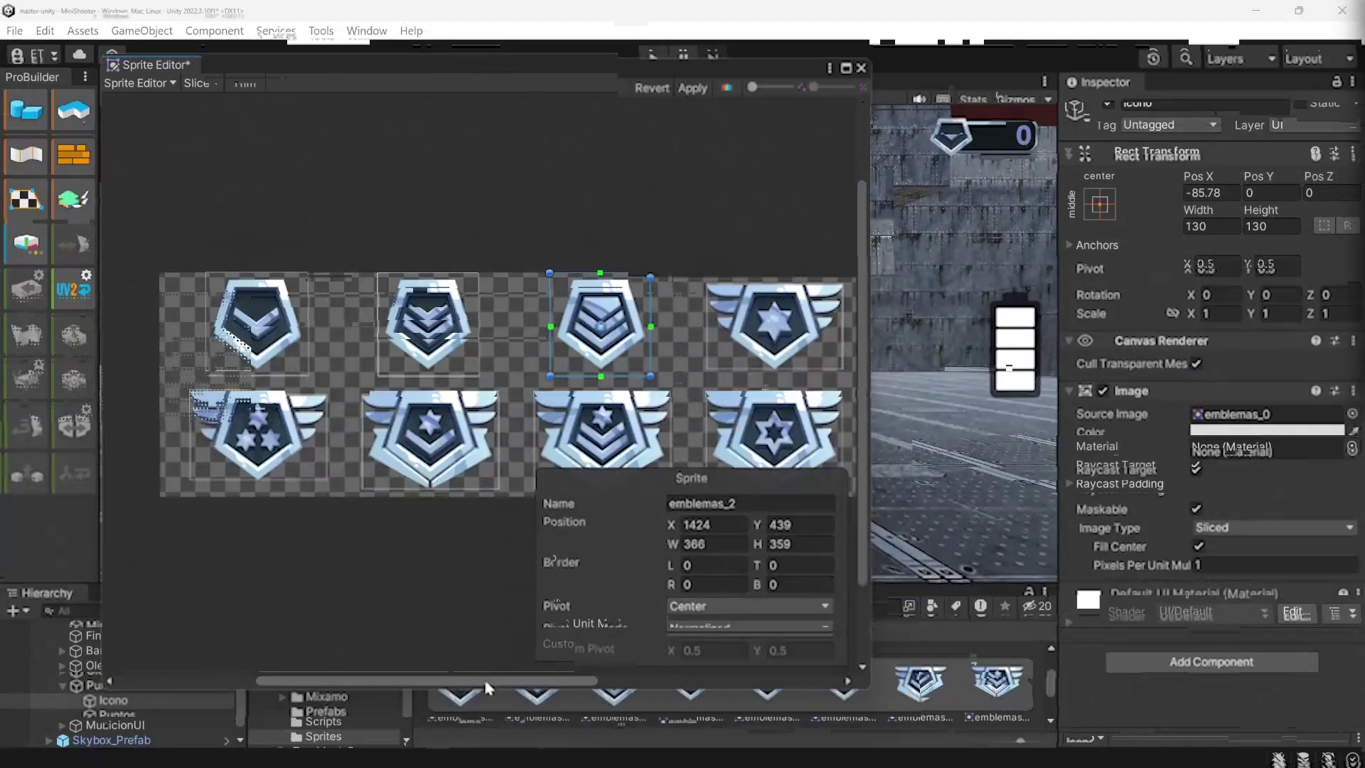
drag(484, 675, 635, 683)
drag(862, 334, 872, 381)
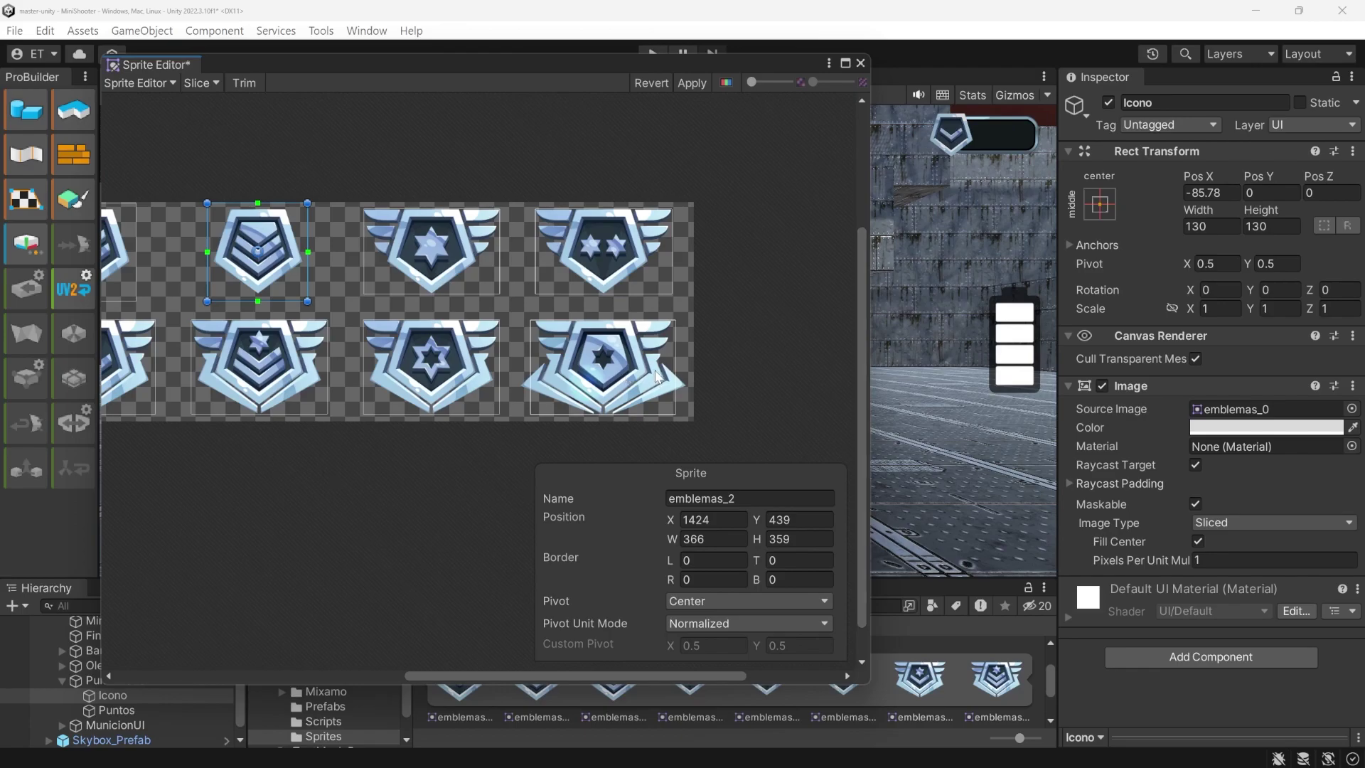
click(661, 377)
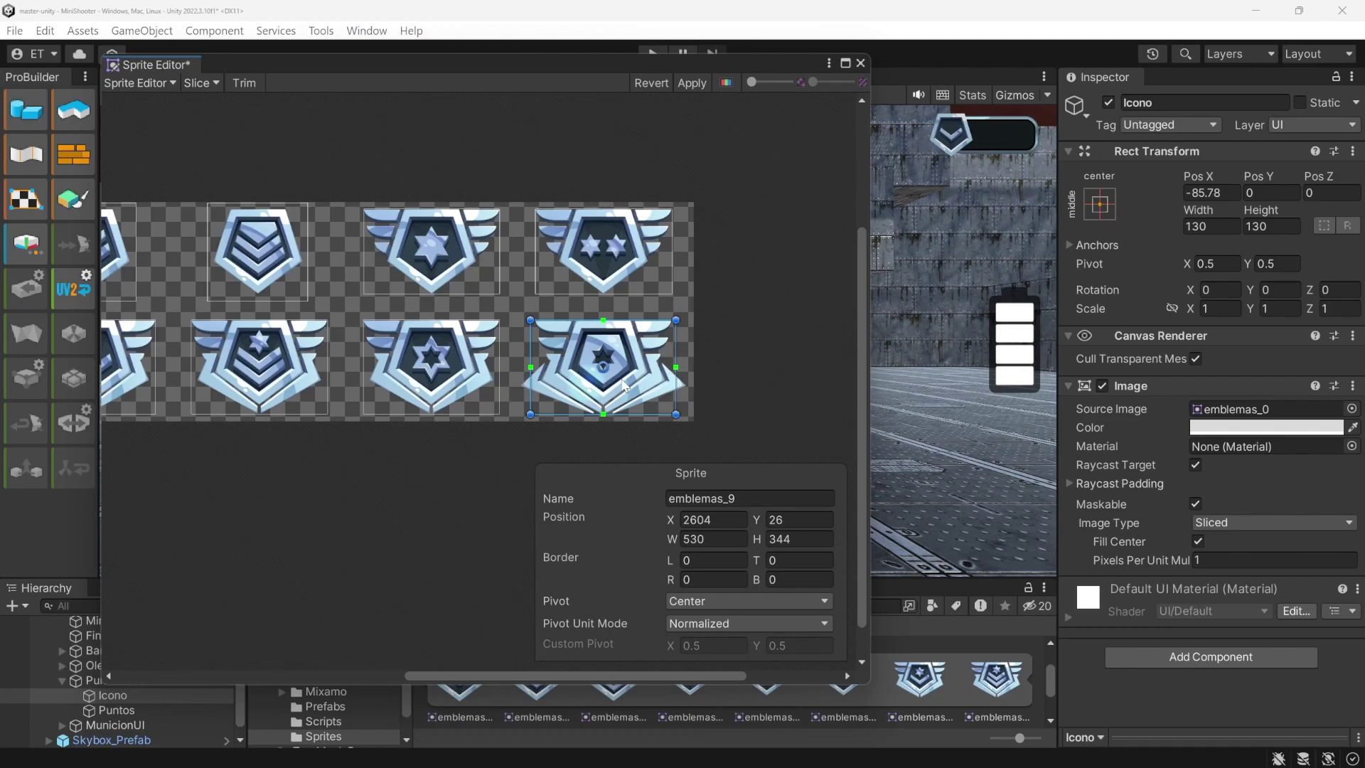
click(692, 83)
click(1351, 409)
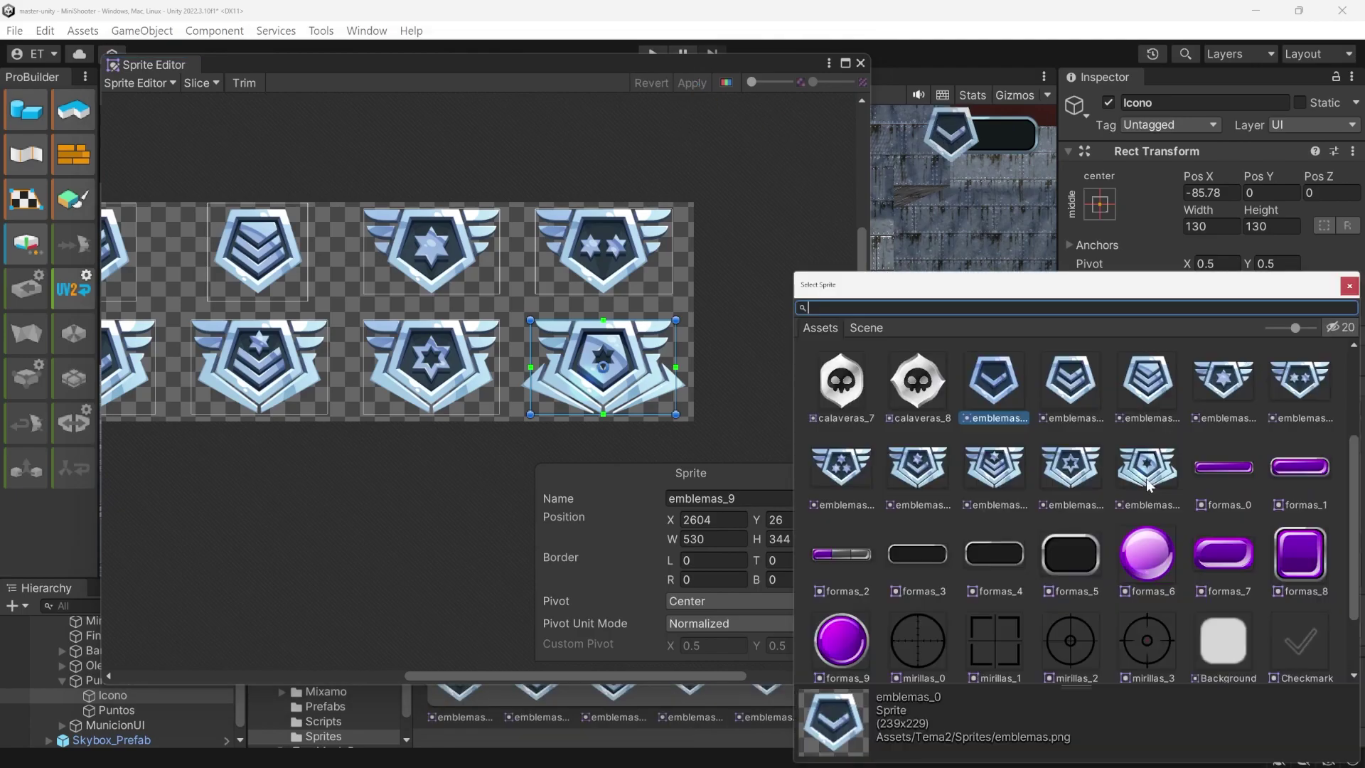
click(1349, 286)
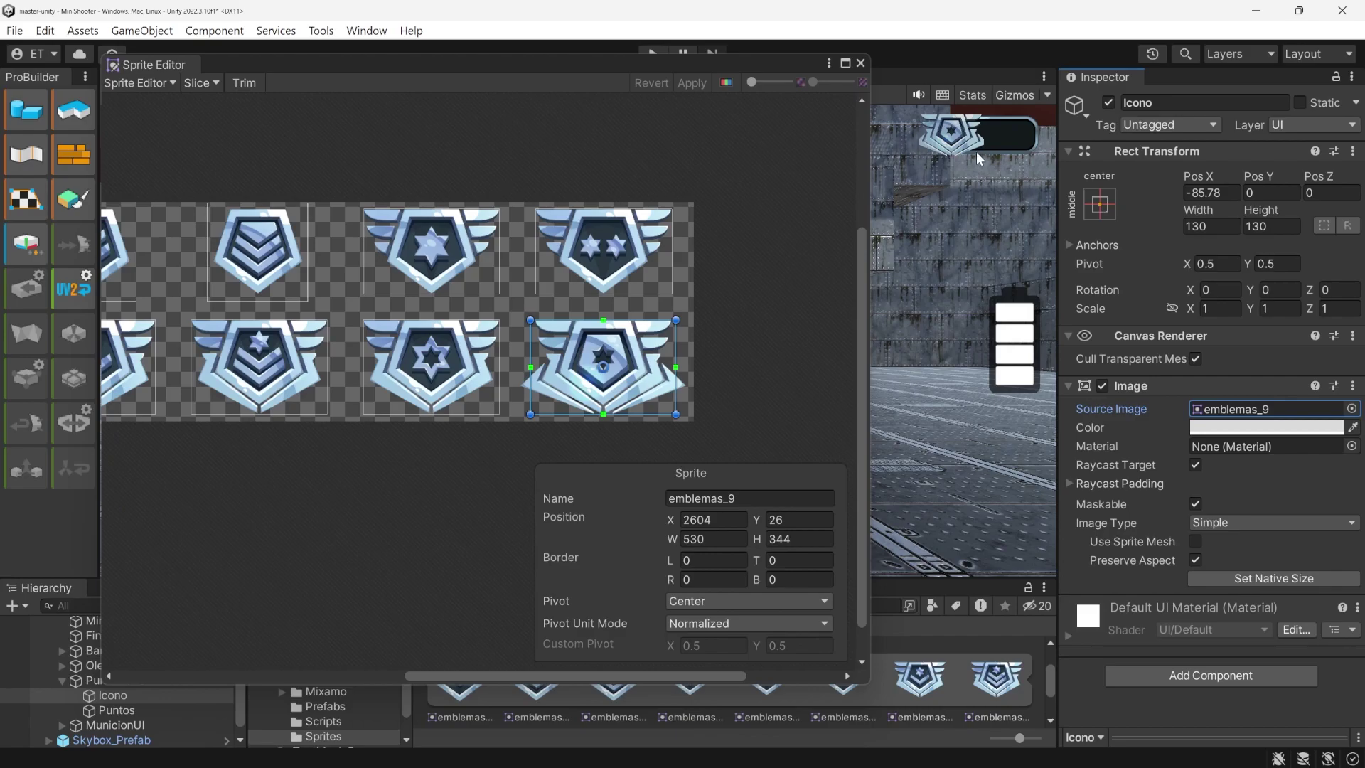
Widen the emblemas_9 slice on both sides to about 610 and apply the change
drag(676, 354, 685, 354)
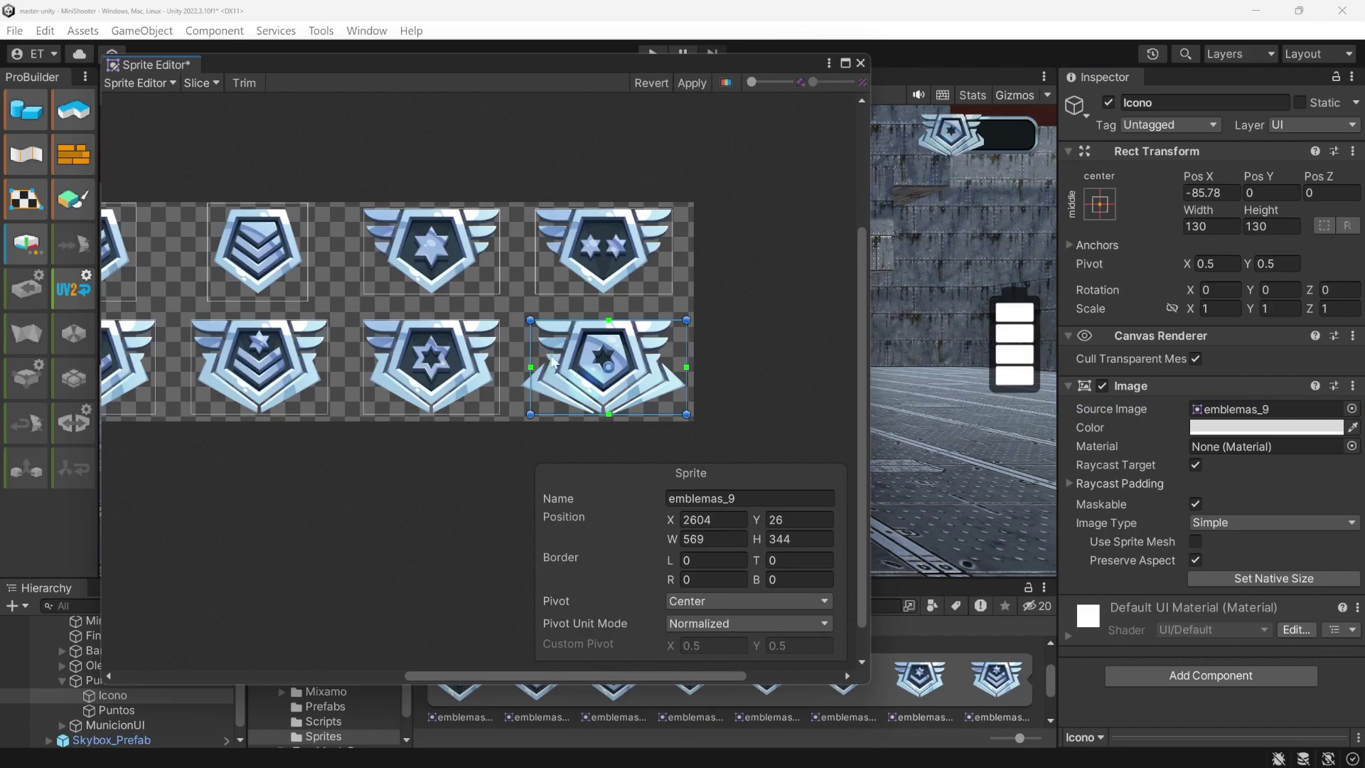
drag(531, 347, 519, 347)
click(689, 82)
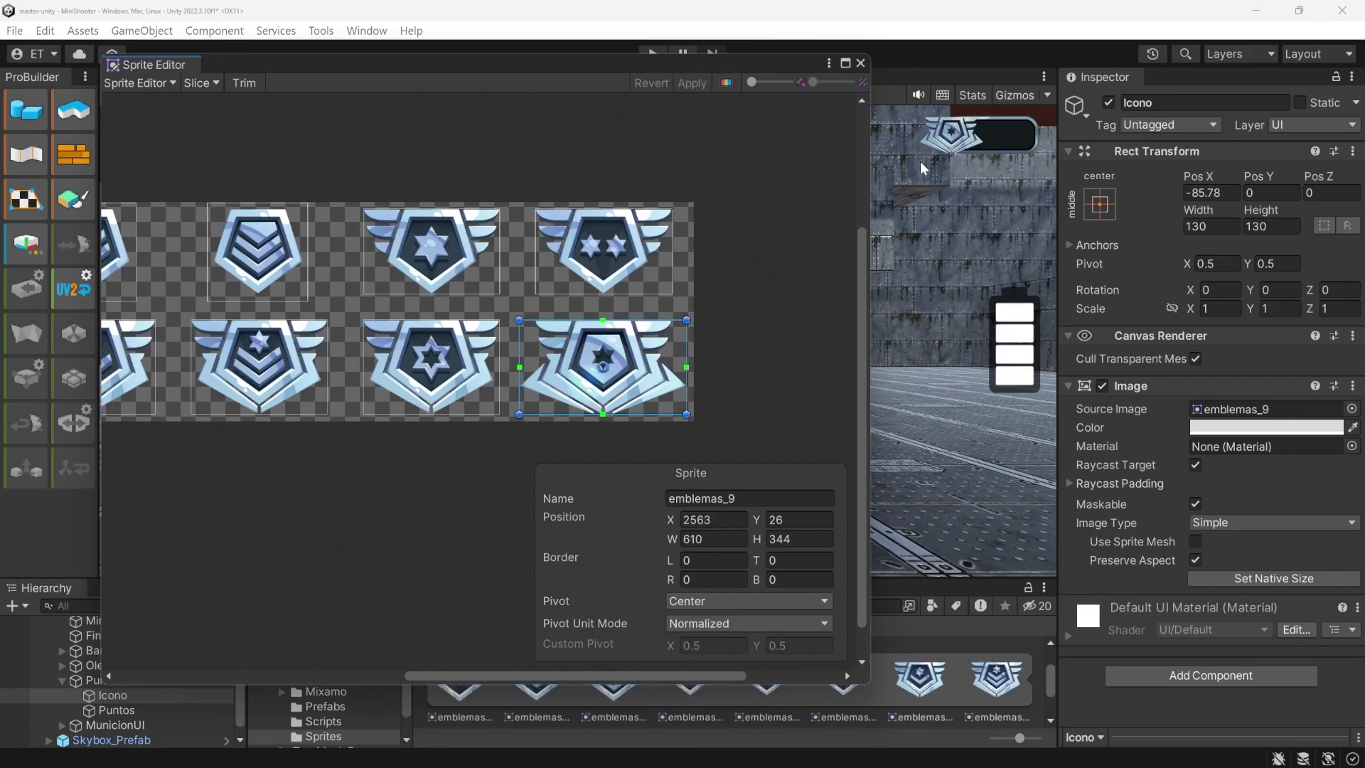
Try a width and height of 150 on the Icono, and set both back to 130
click(1209, 226)
text(150)
key(Tab)
text(150)
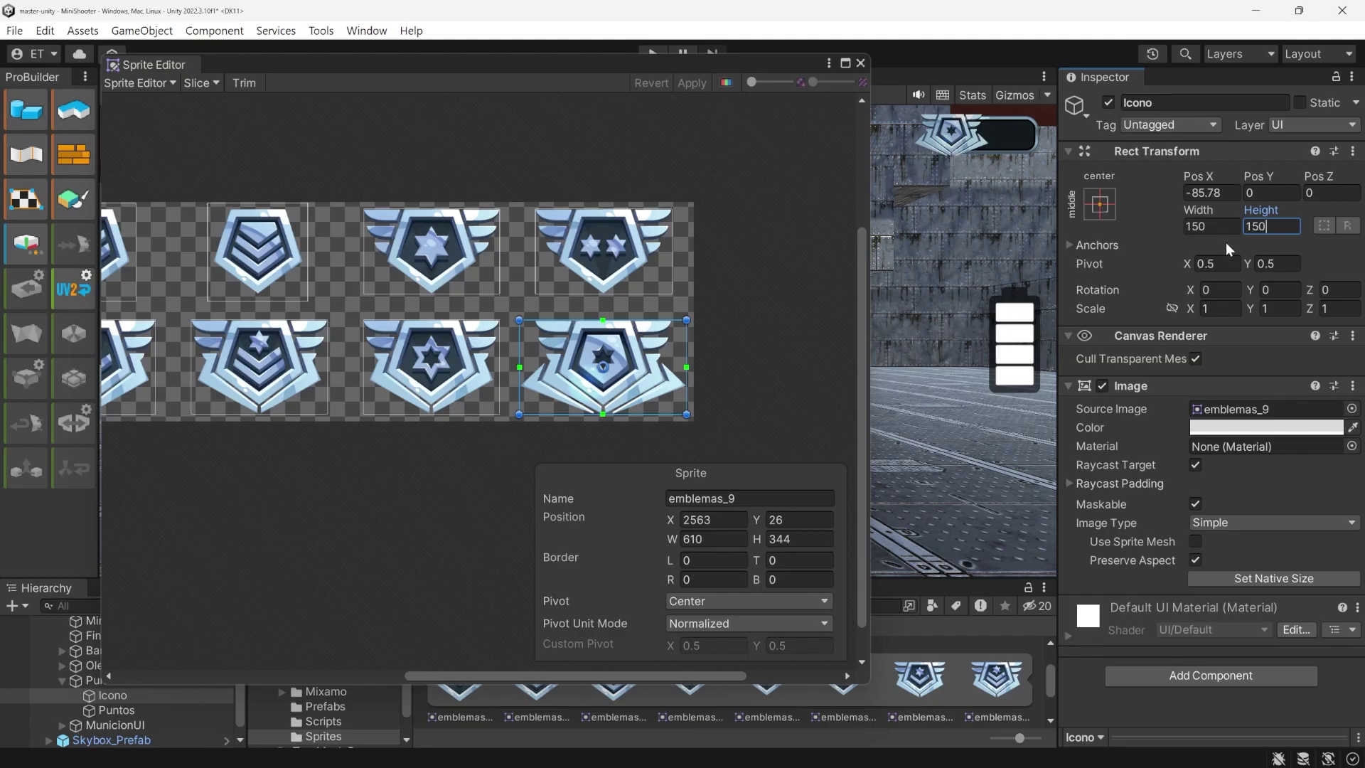
click(1208, 226)
text(130)
key(Tab)
text(130)
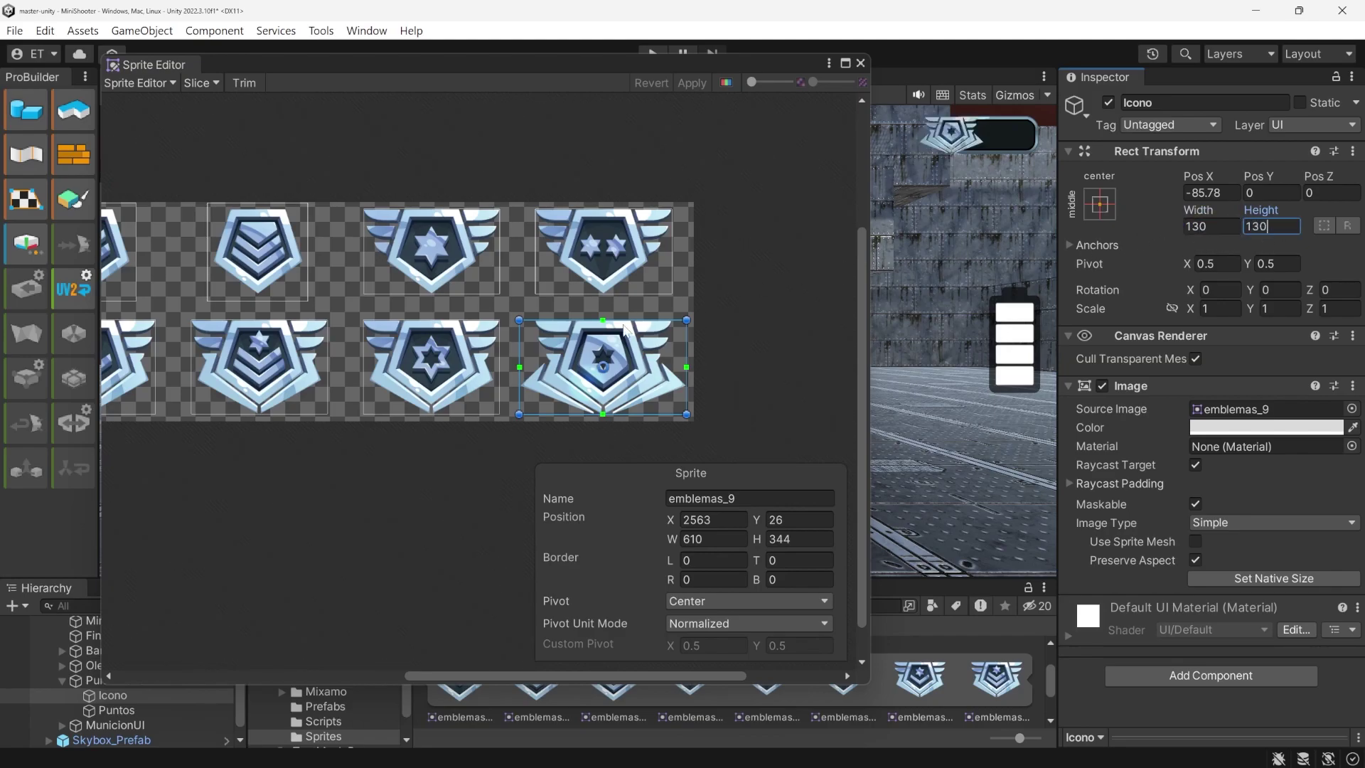
Narrow the emblemas_9 slice to a width of 520, and give emblemas_7 the same width
drag(521, 357, 529, 357)
drag(686, 343, 680, 343)
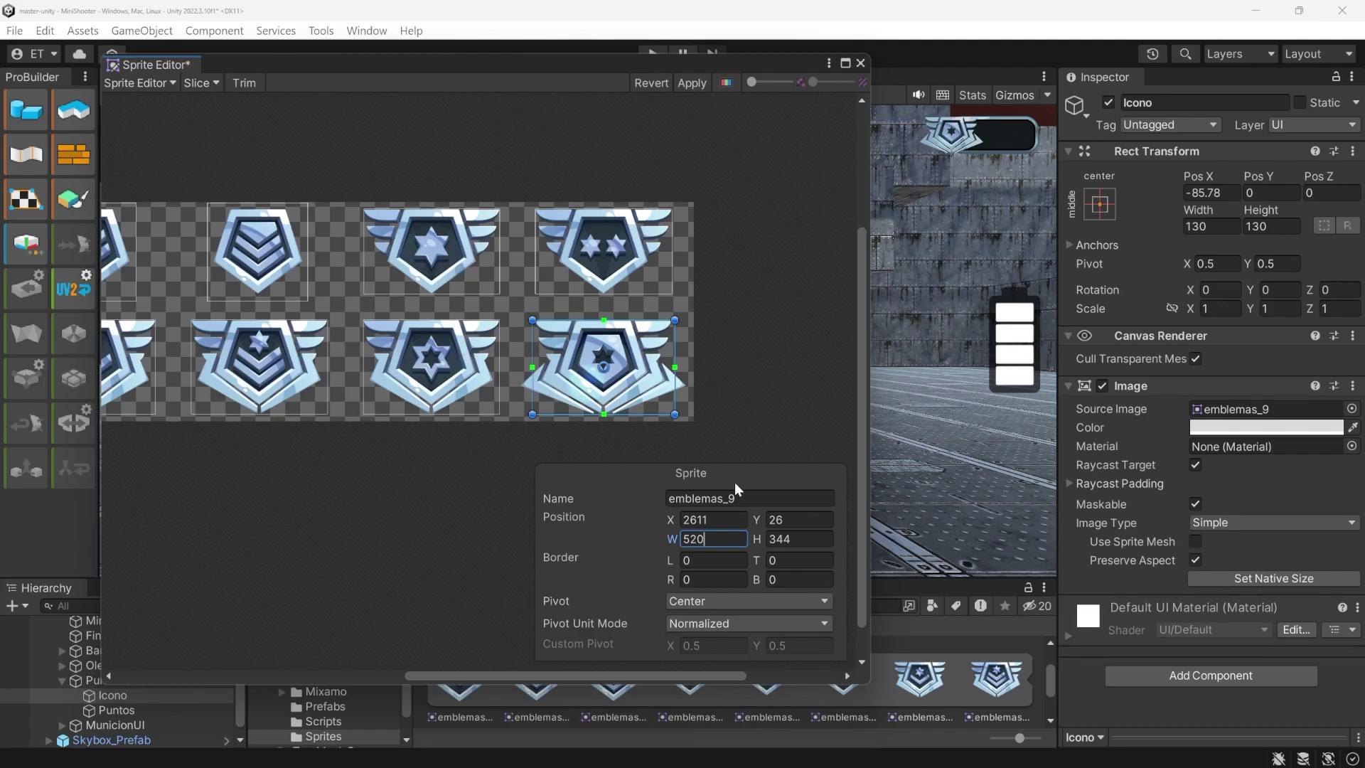
click(259, 366)
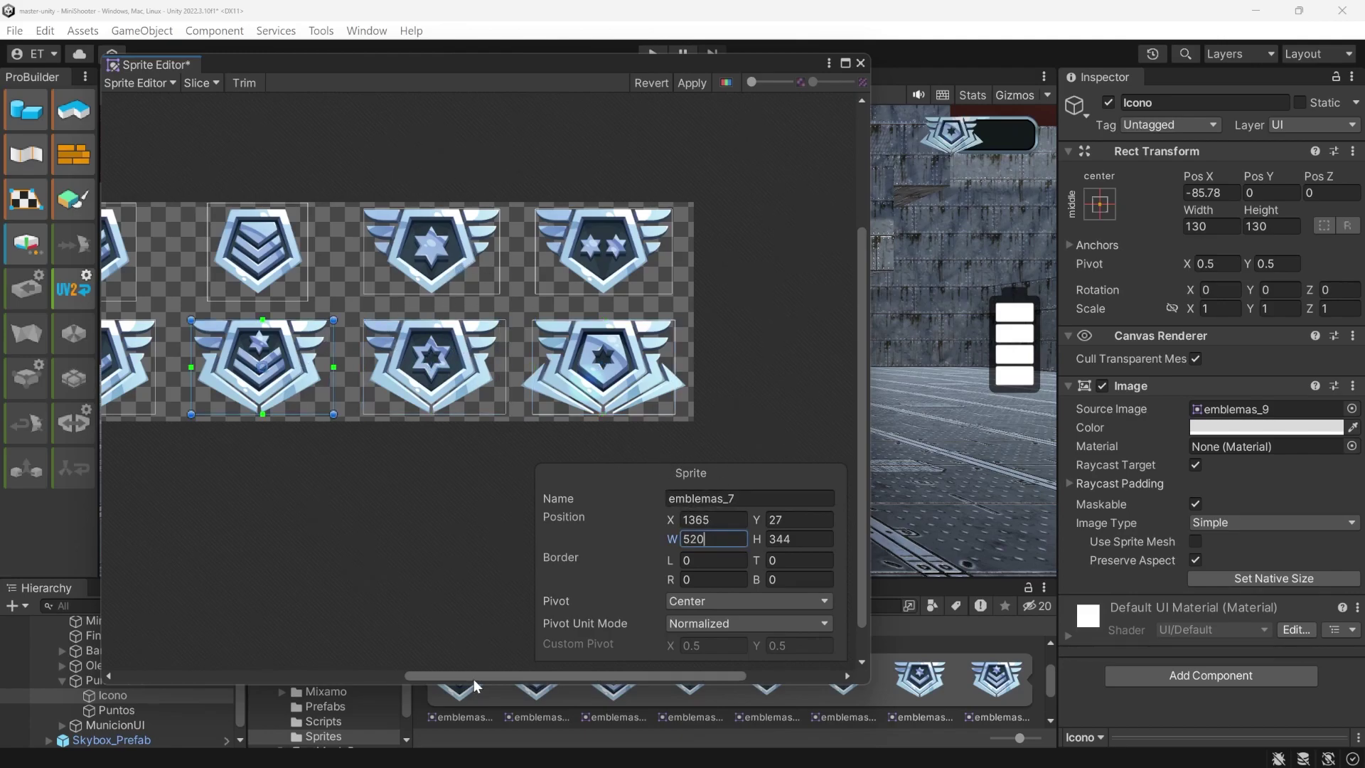
Set the emblemas_0, emblemas_1 and emblemas_2 slices to a width of 520 and a height of 344
click(742, 544)
text(5)
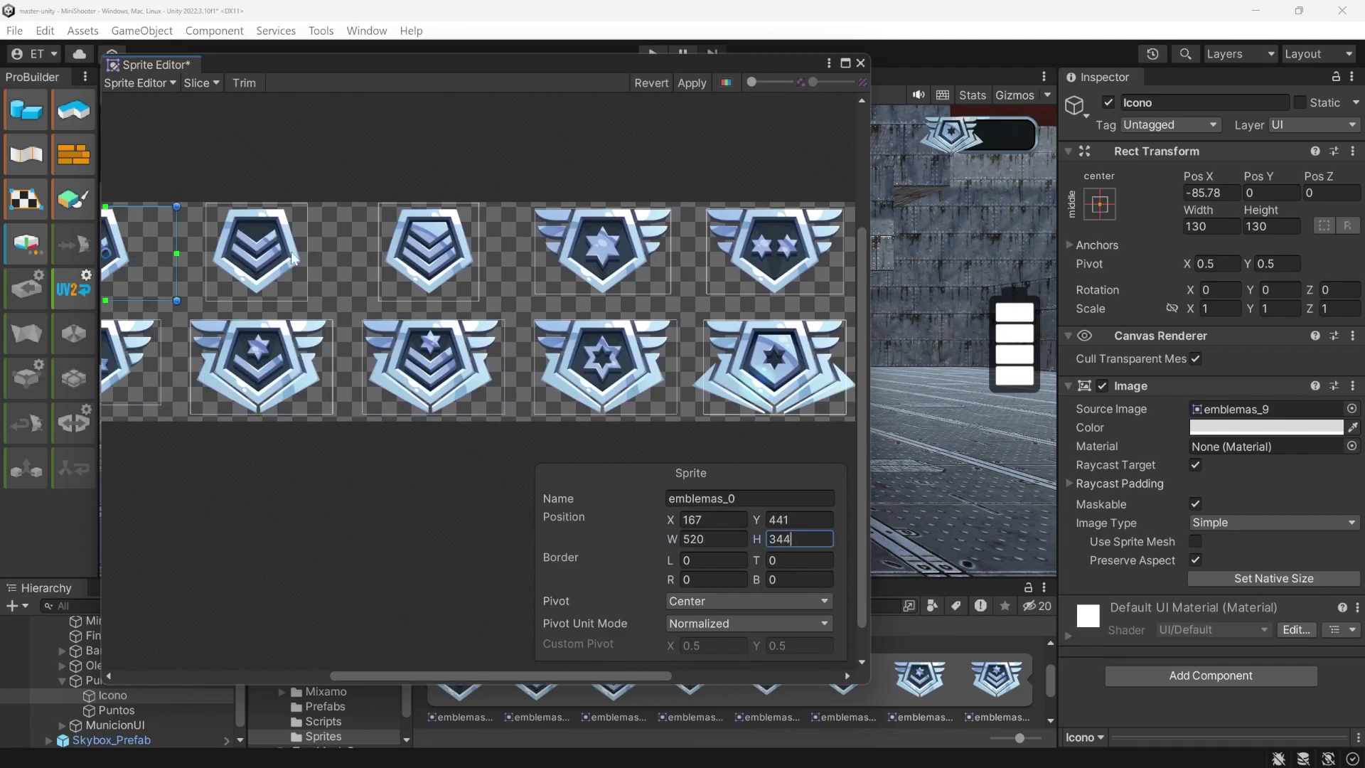
text(20)
key(Tab)
text(344)
click(435, 254)
click(734, 541)
text(520)
click(792, 545)
text(344)
Set the emblemas_3 and emblemas_4 slices to a width of 520 and a height of 335
click(604, 251)
click(733, 544)
text(5)
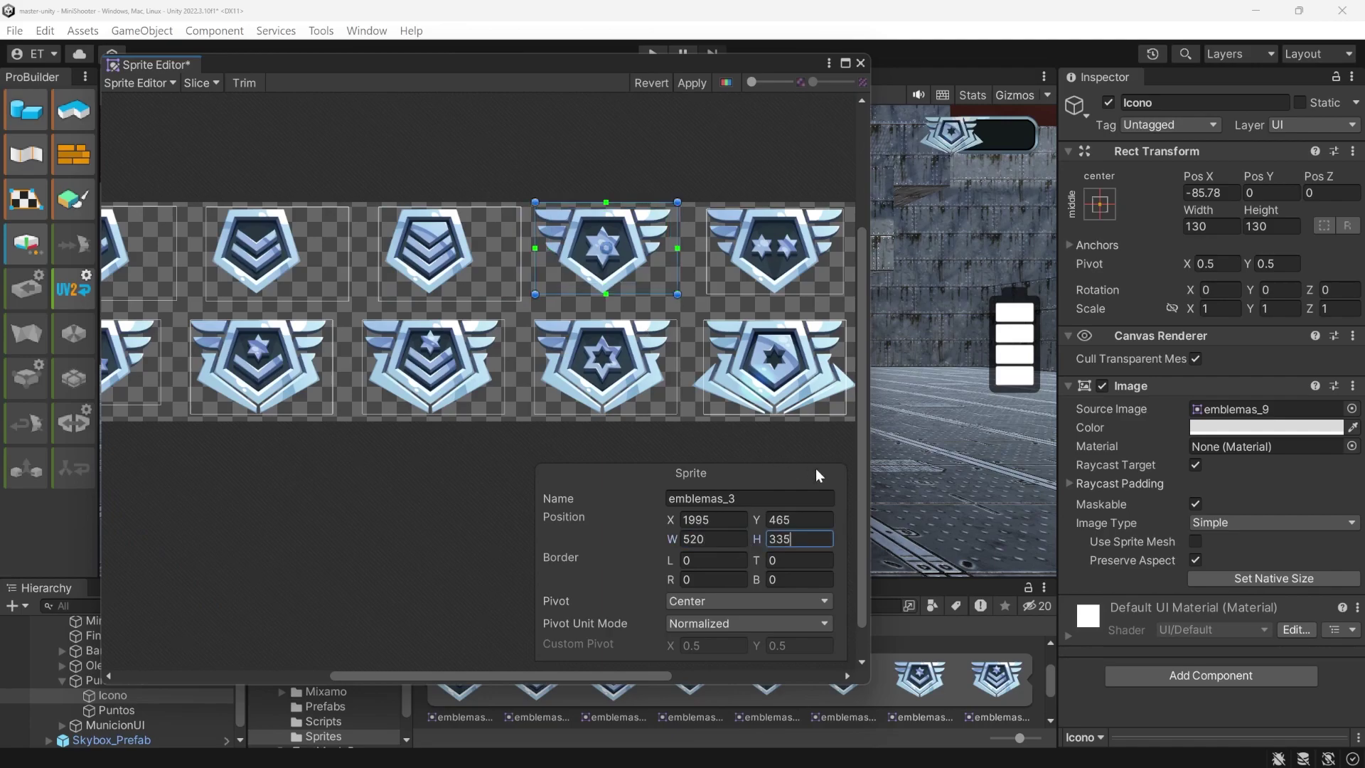
text(335)
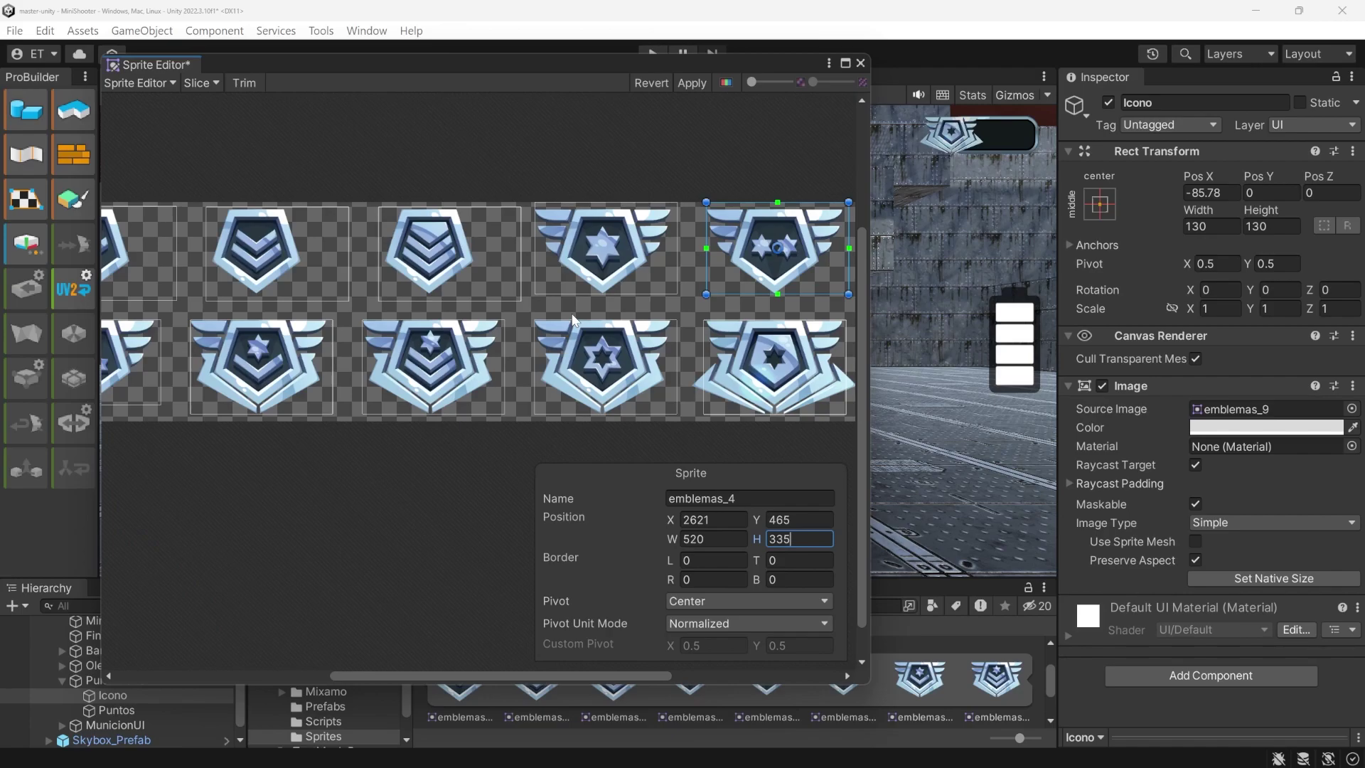
Reposition the resized slices of the upper row so each emblem sits centred in its frame, and apply the changes
drag(803, 234, 802, 242)
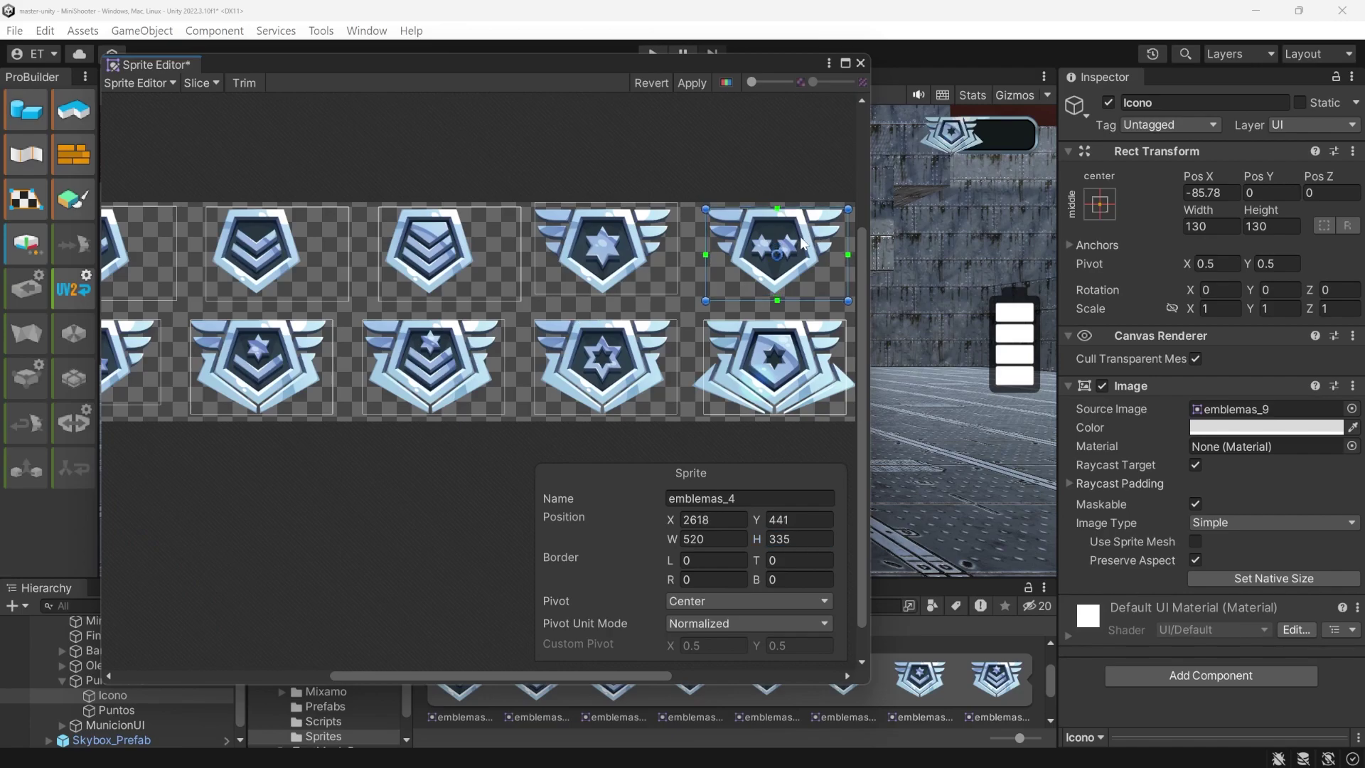
click(639, 263)
drag(455, 255, 435, 256)
click(663, 263)
mouse_move(335, 237)
mouse_down()
mouse_move(301, 237)
mouse_move(314, 240)
mouse_up()
click(426, 255)
middle_drag(426, 255, 681, 256)
click(340, 256)
drag(339, 255, 340, 256)
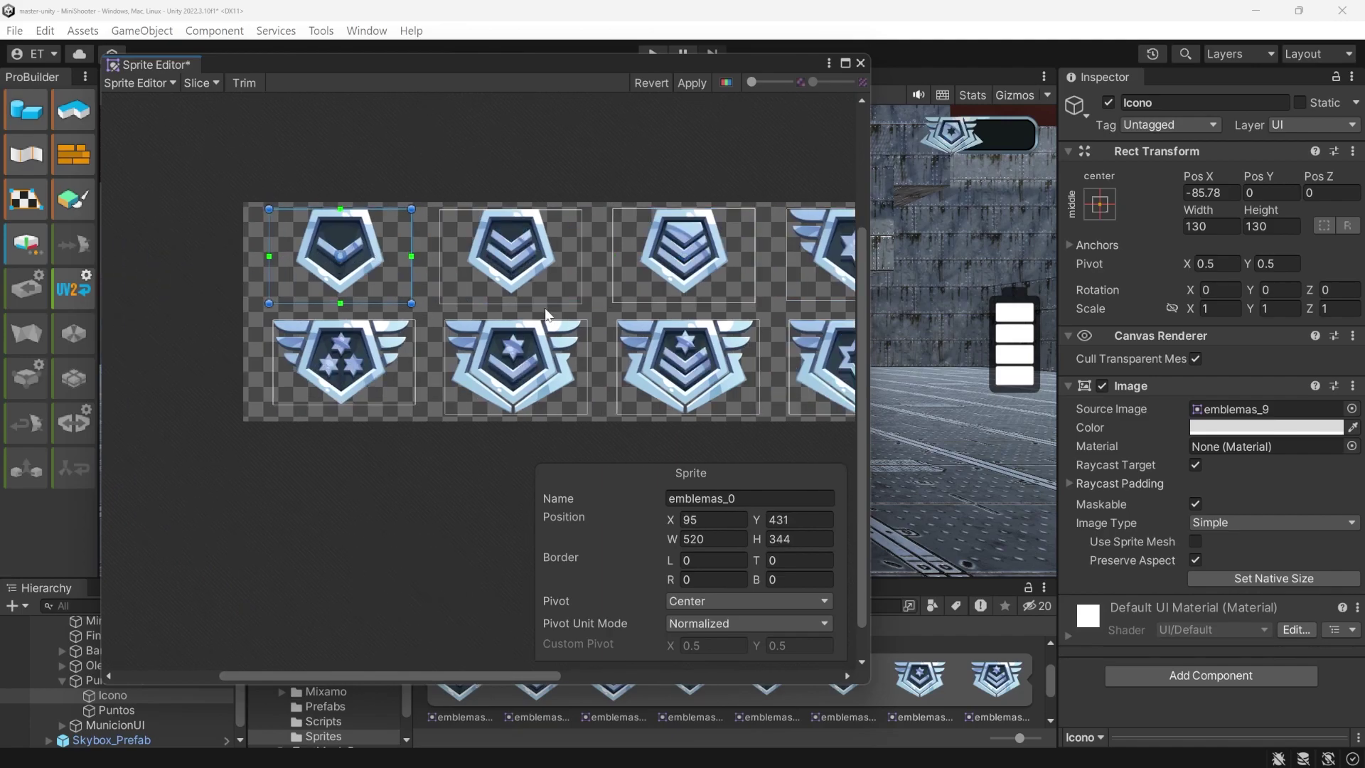
click(693, 84)
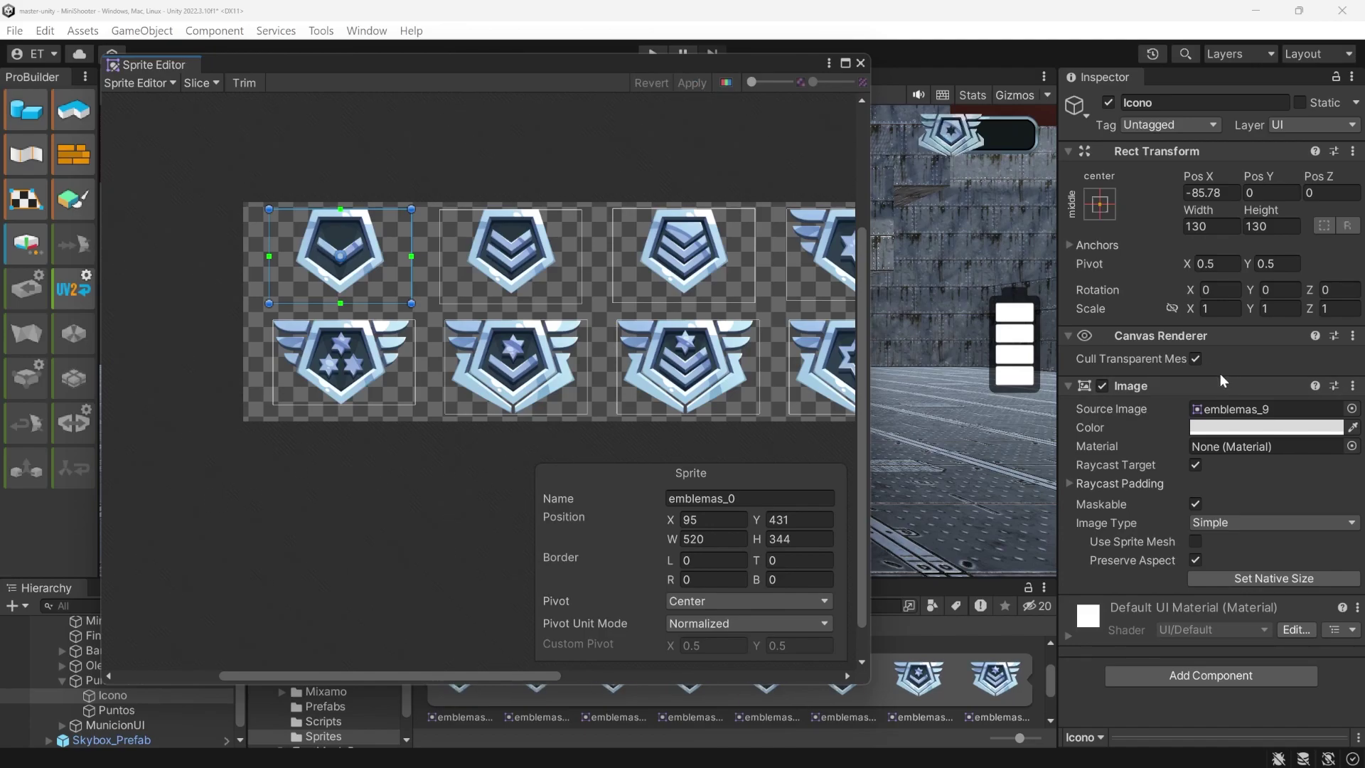
Set the Icono's source image to emblemas_0 to check its size in the HUD
click(1351, 409)
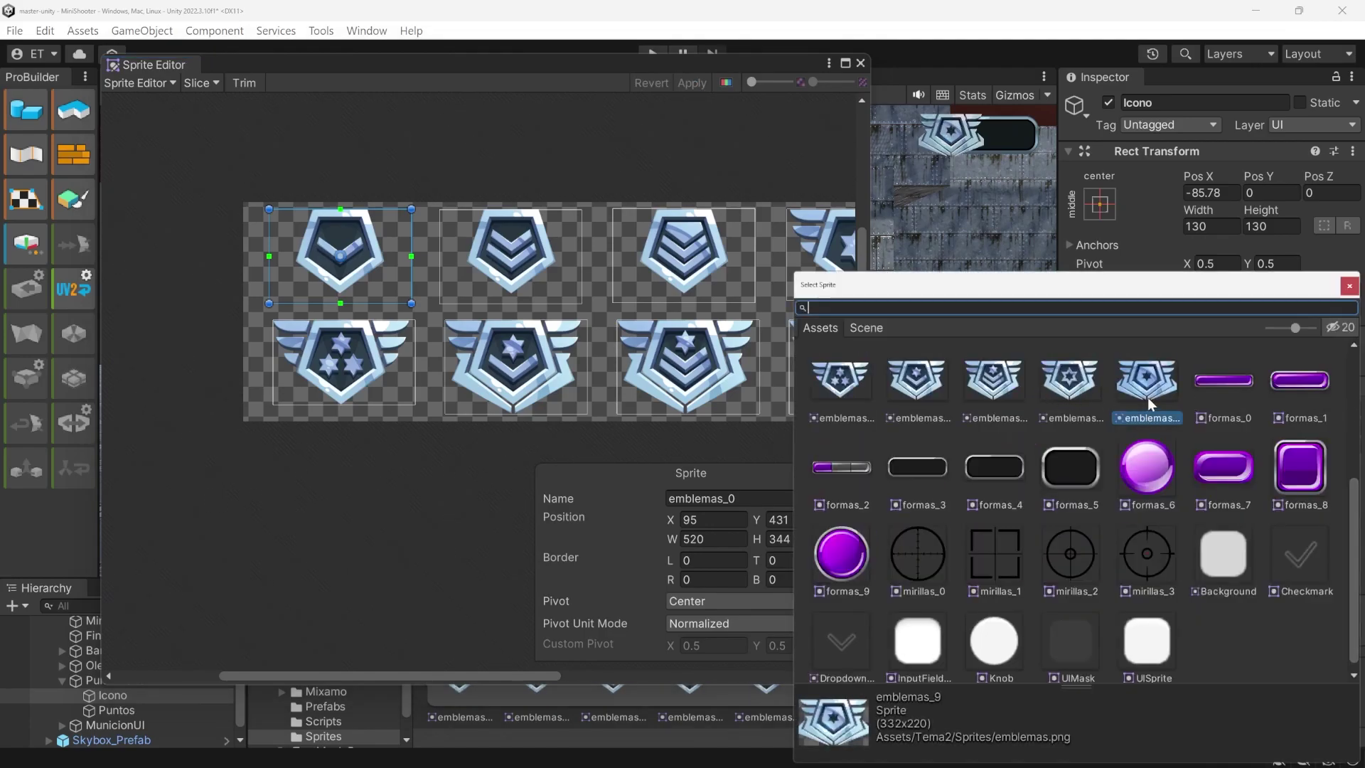
scroll(1232, 406, up, 2)
scroll(1090, 401, down, 2)
scroll(1085, 426, up, 3)
click(1013, 465)
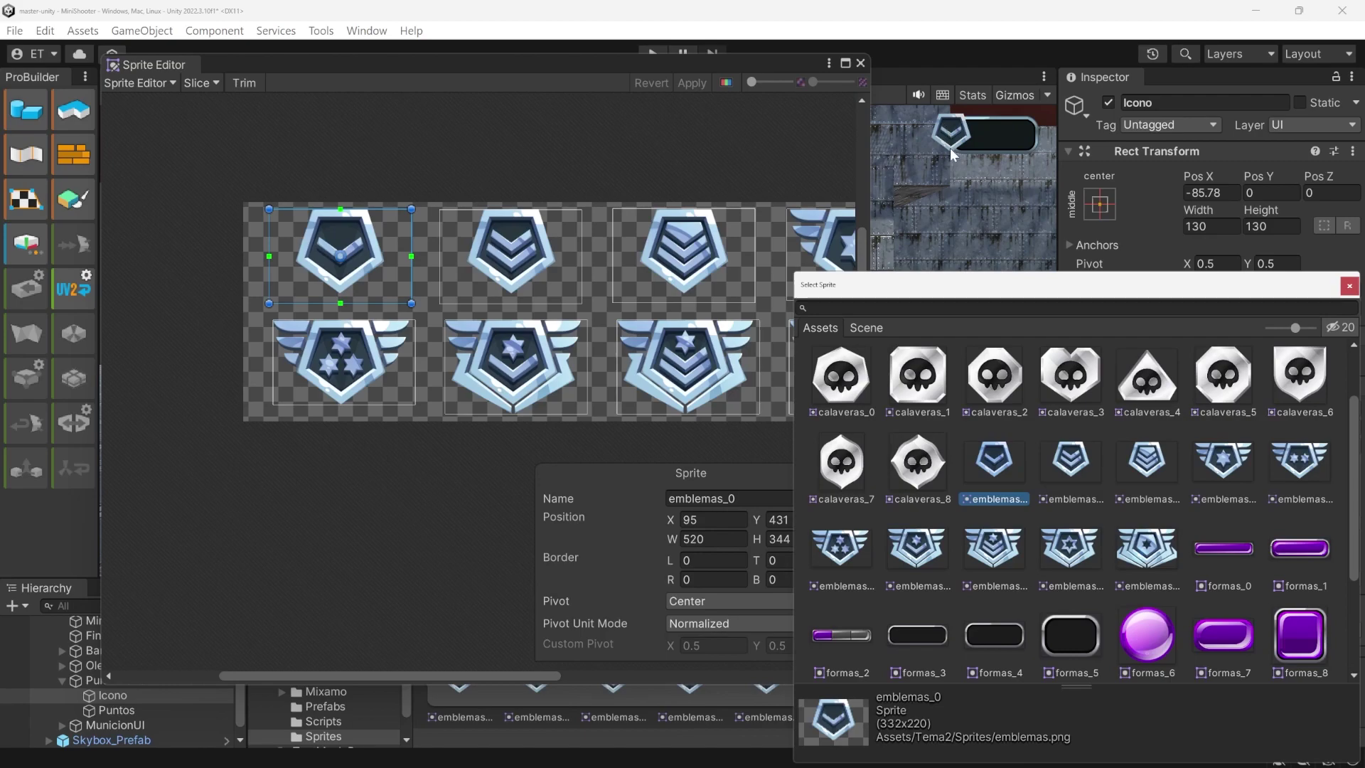
Preview the other emblem sprites in turn on the Icono, and set its source image to emblemas_9
click(1063, 473)
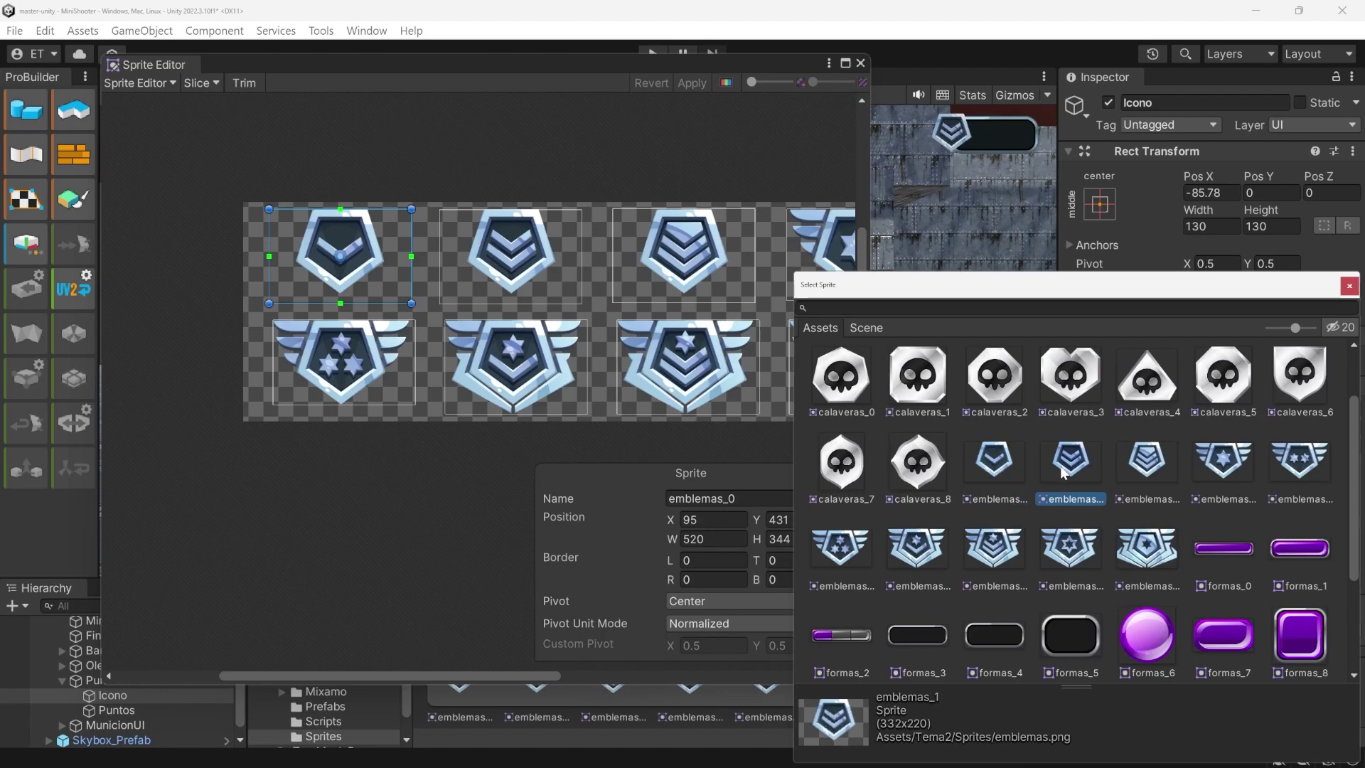
click(1156, 473)
click(1223, 465)
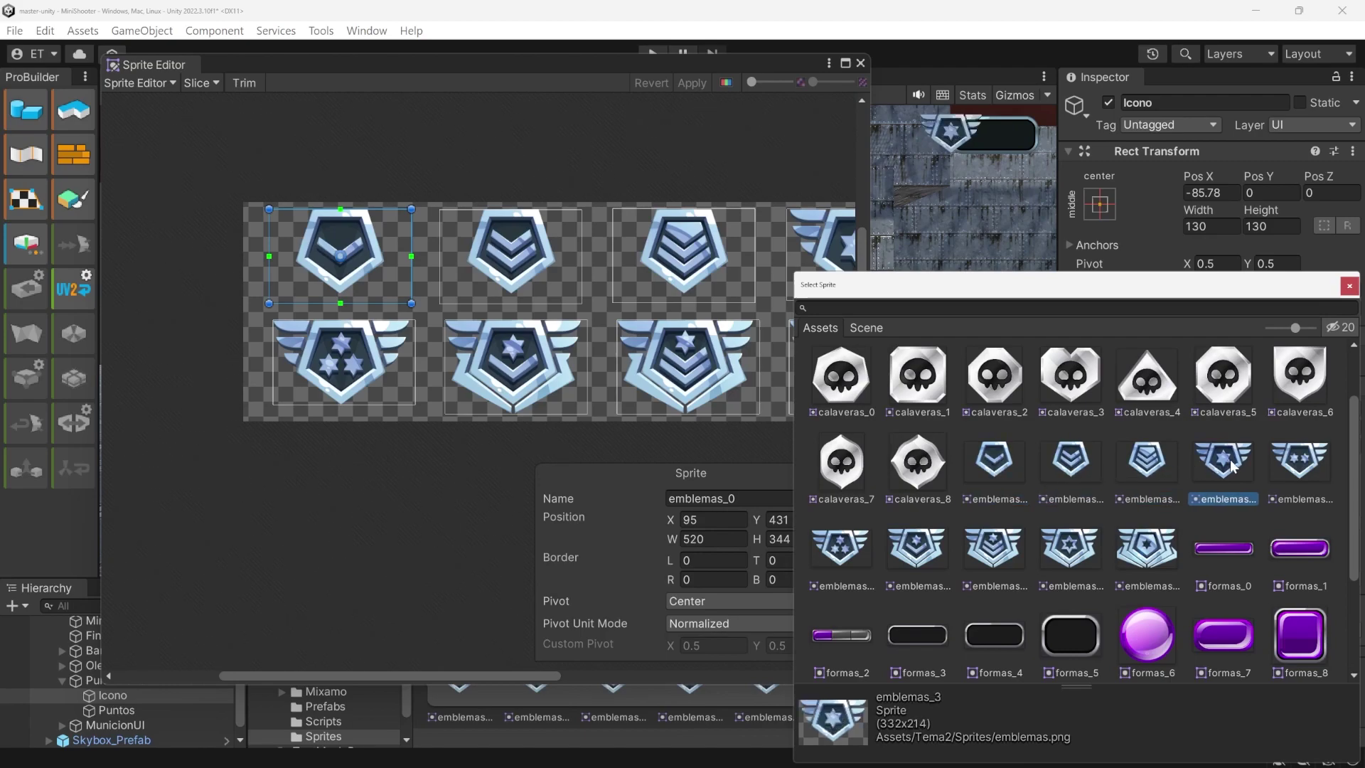
click(1289, 462)
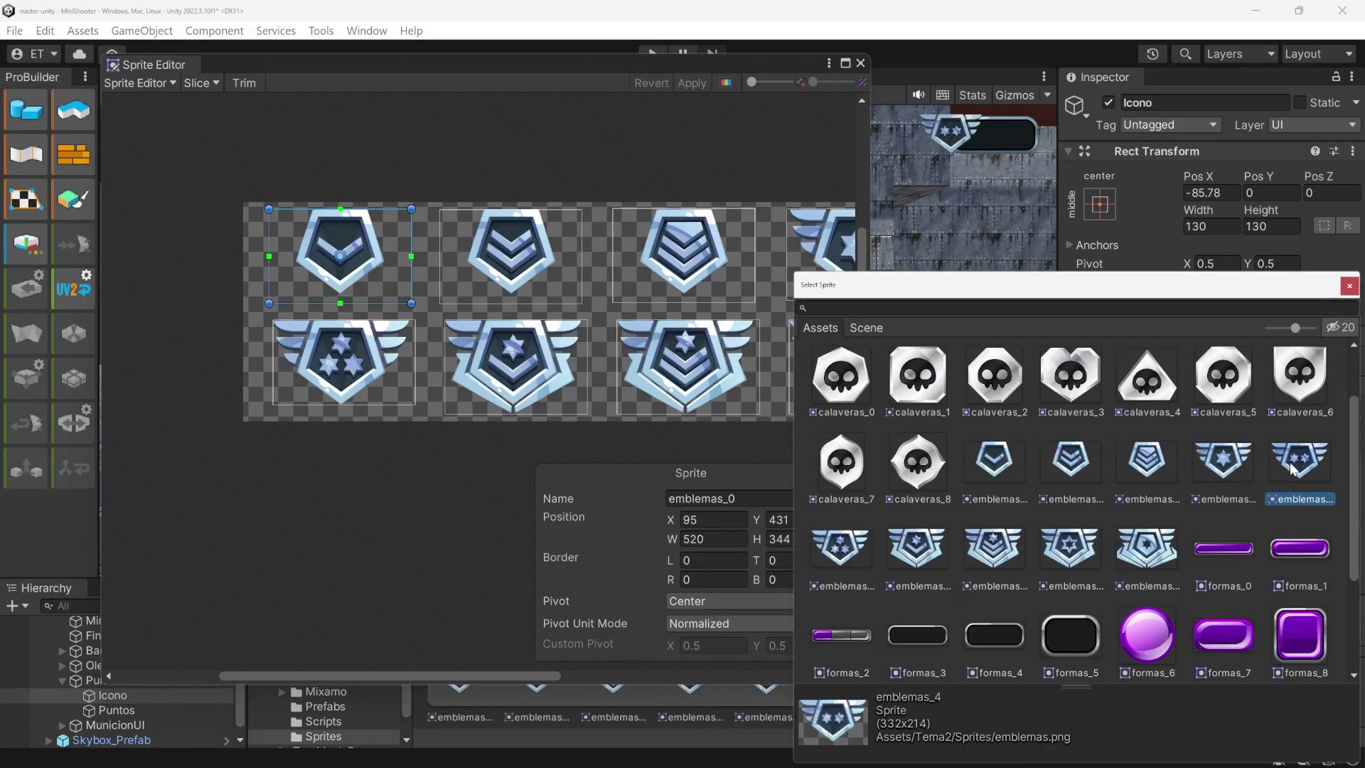
click(832, 556)
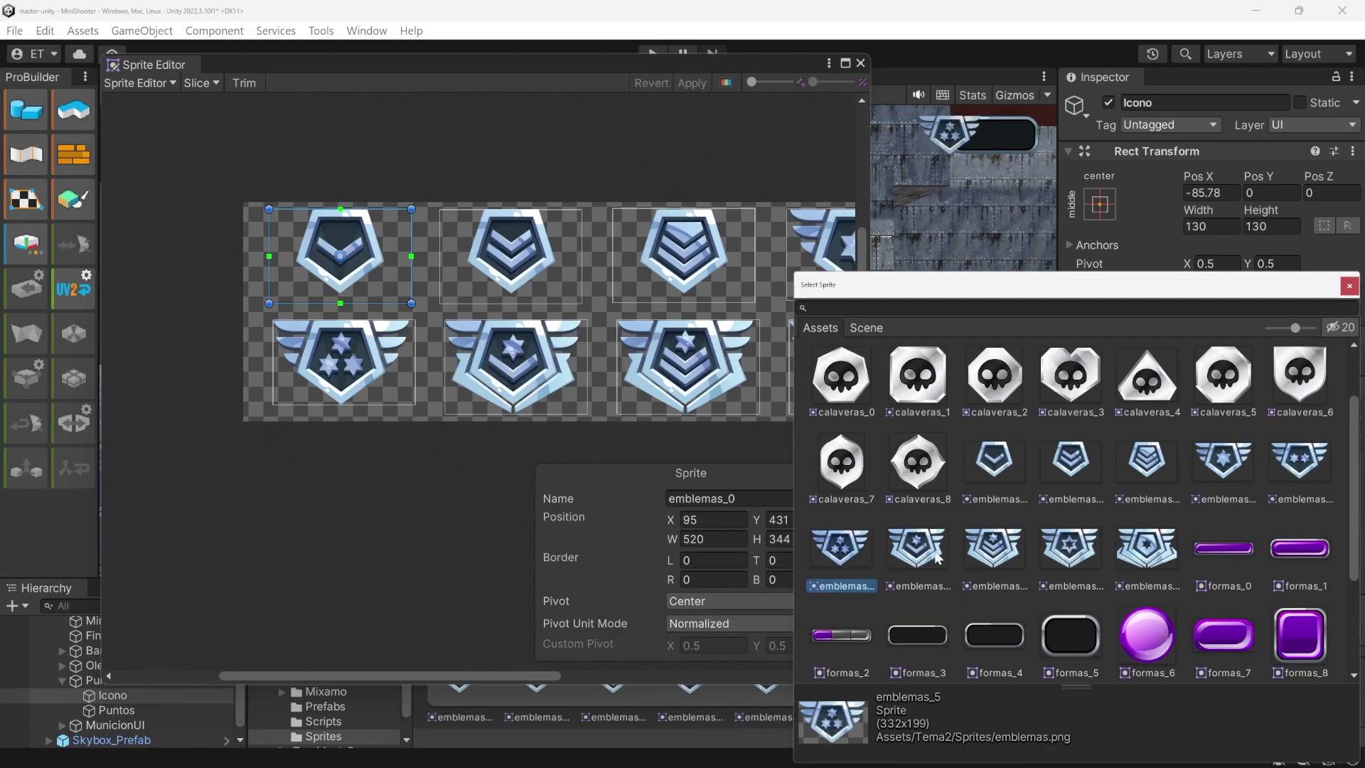
click(1002, 552)
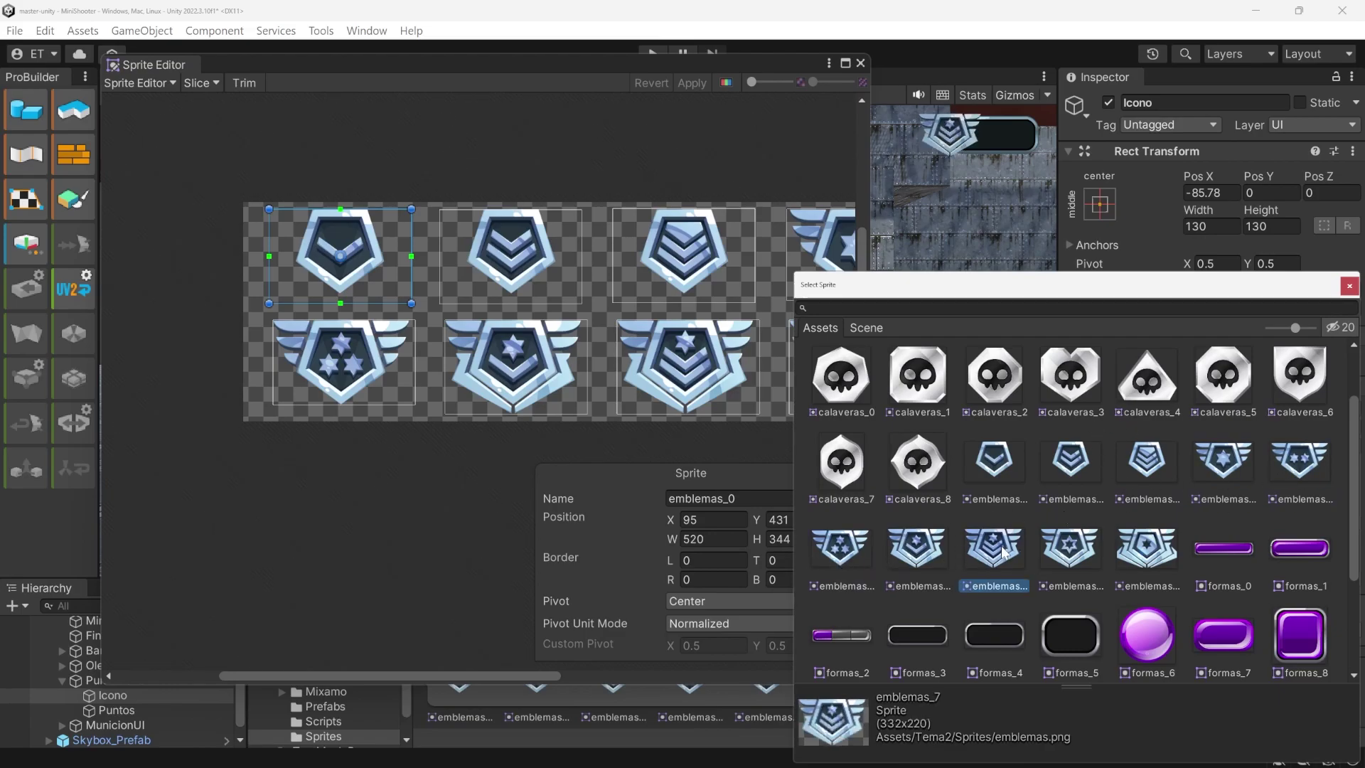
click(1083, 553)
click(1151, 548)
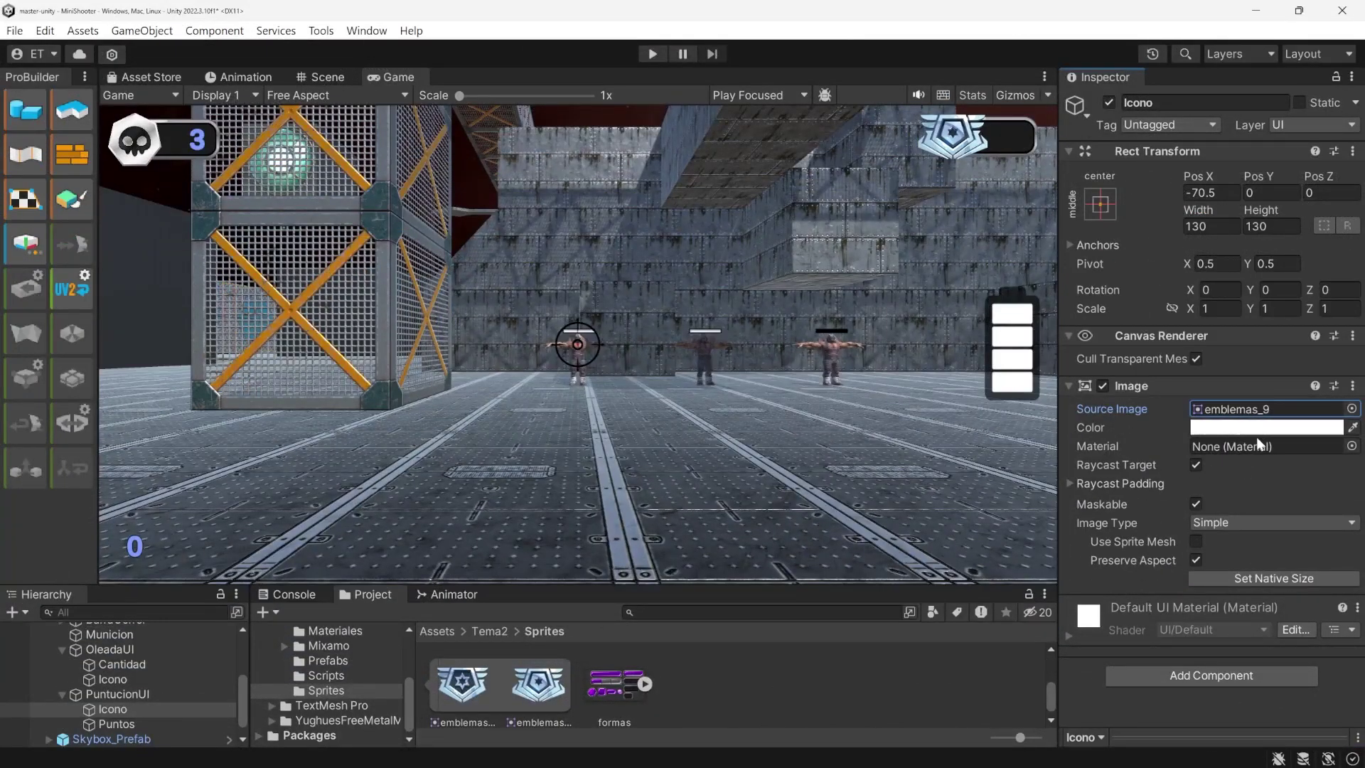
Tint the PuntucionUI emblem icon light grey and the OleadaUI skull icon pale cyan
click(1270, 428)
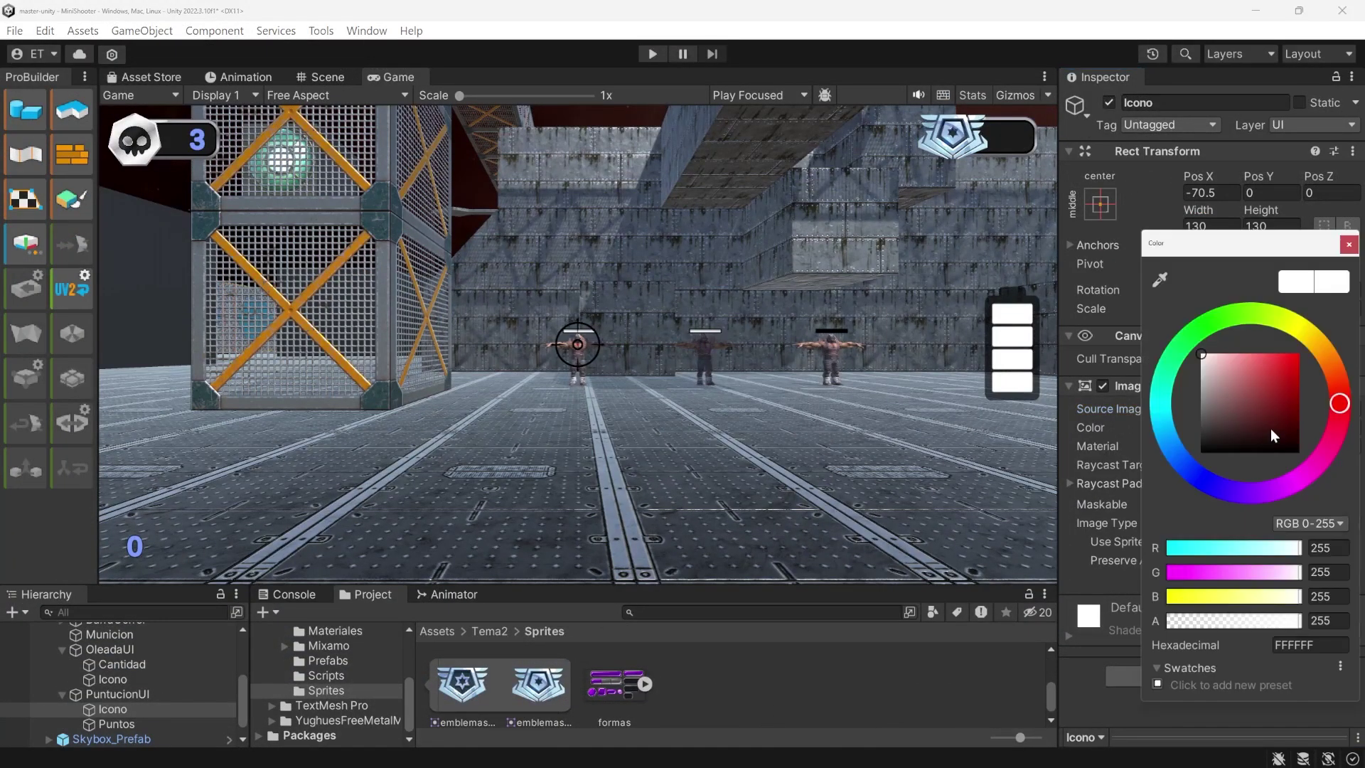
mouse_move(1208, 364)
mouse_down()
mouse_move(1180, 385)
mouse_move(1159, 373)
mouse_up()
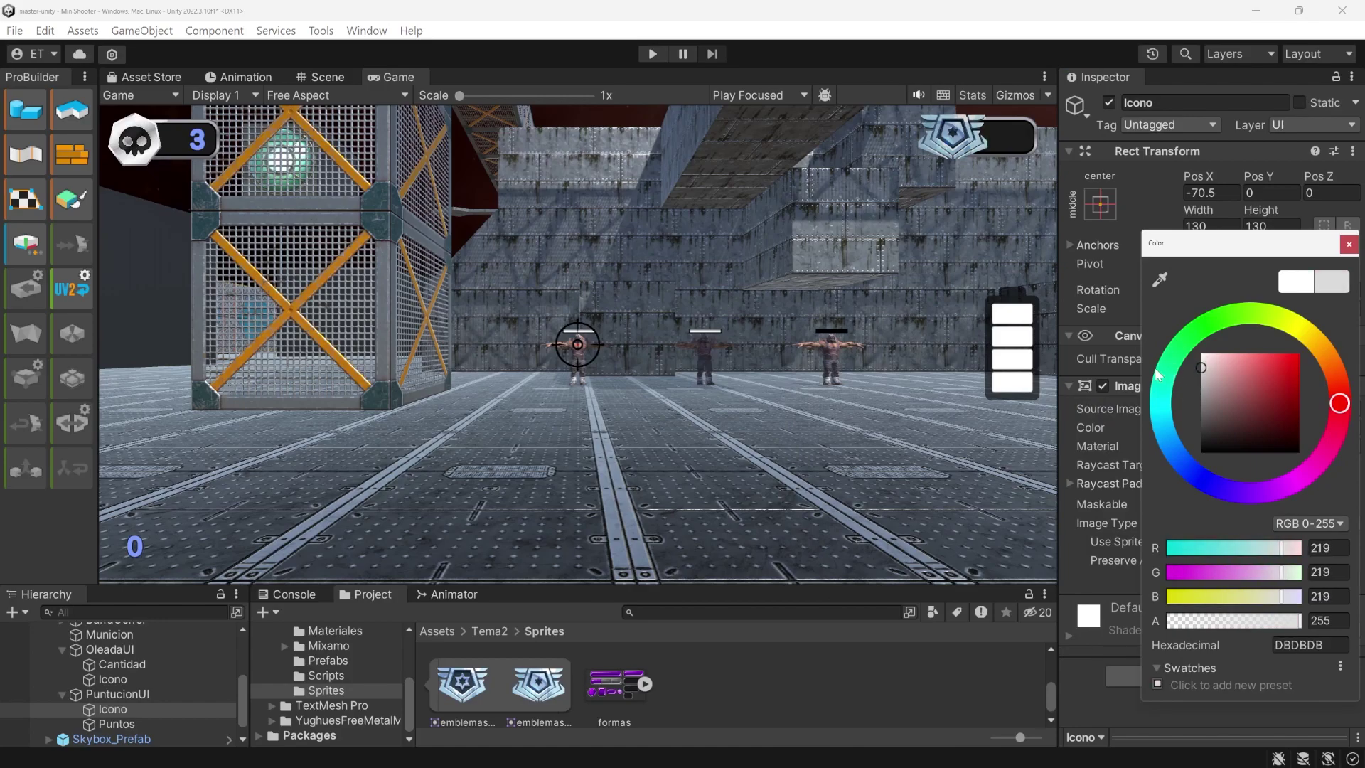
click(113, 679)
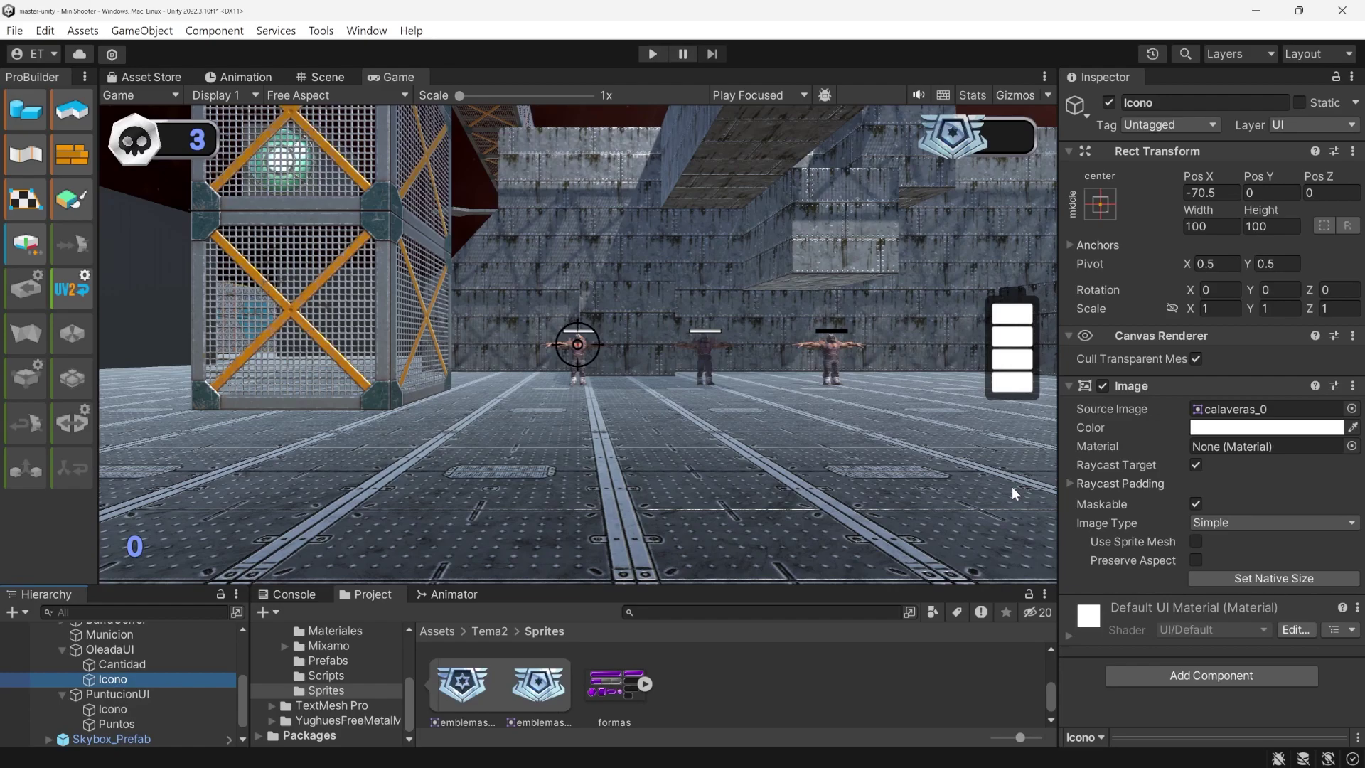
click(1261, 427)
drag(1177, 440, 1165, 490)
drag(1233, 416, 1246, 448)
drag(1272, 372, 1081, 320)
click(1190, 321)
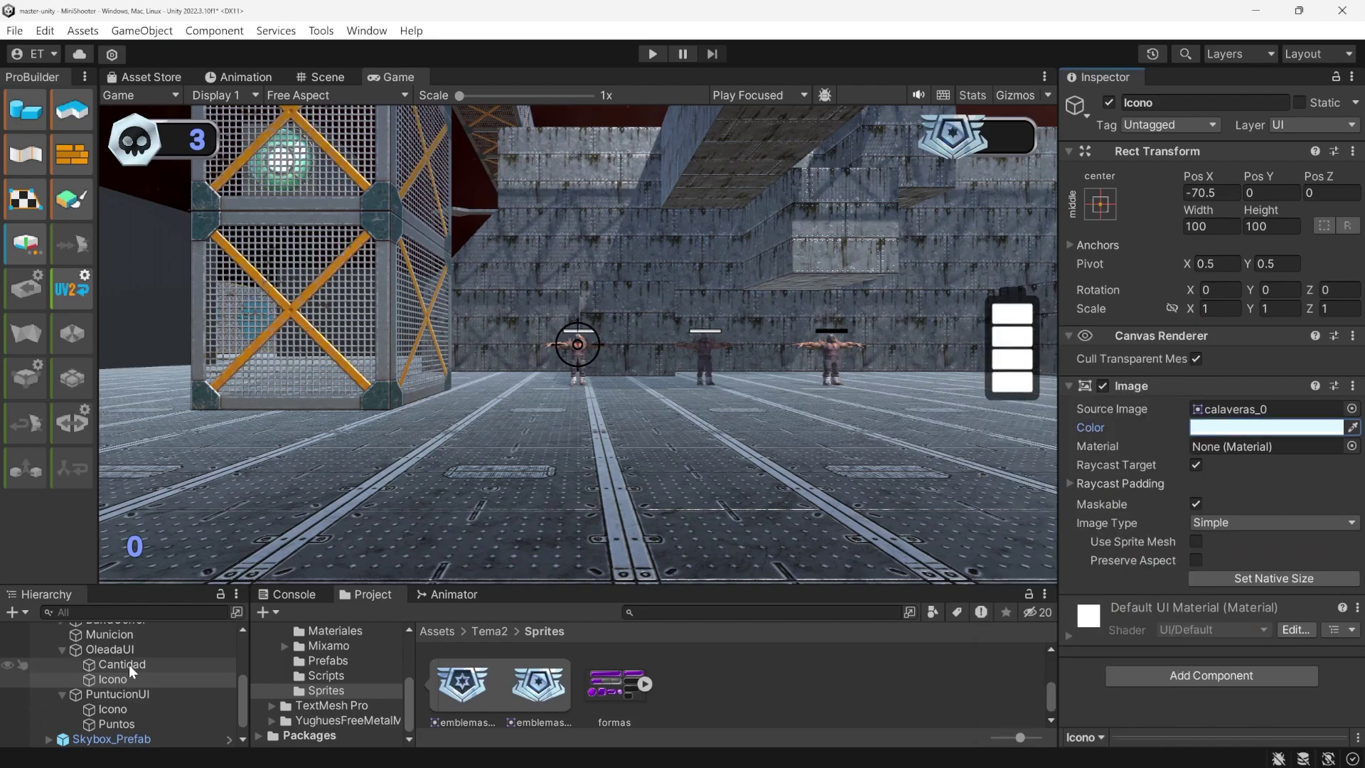
Tint the OleadaUI and PuntucionUI frame images a pale cyan-blue
click(113, 649)
click(1236, 427)
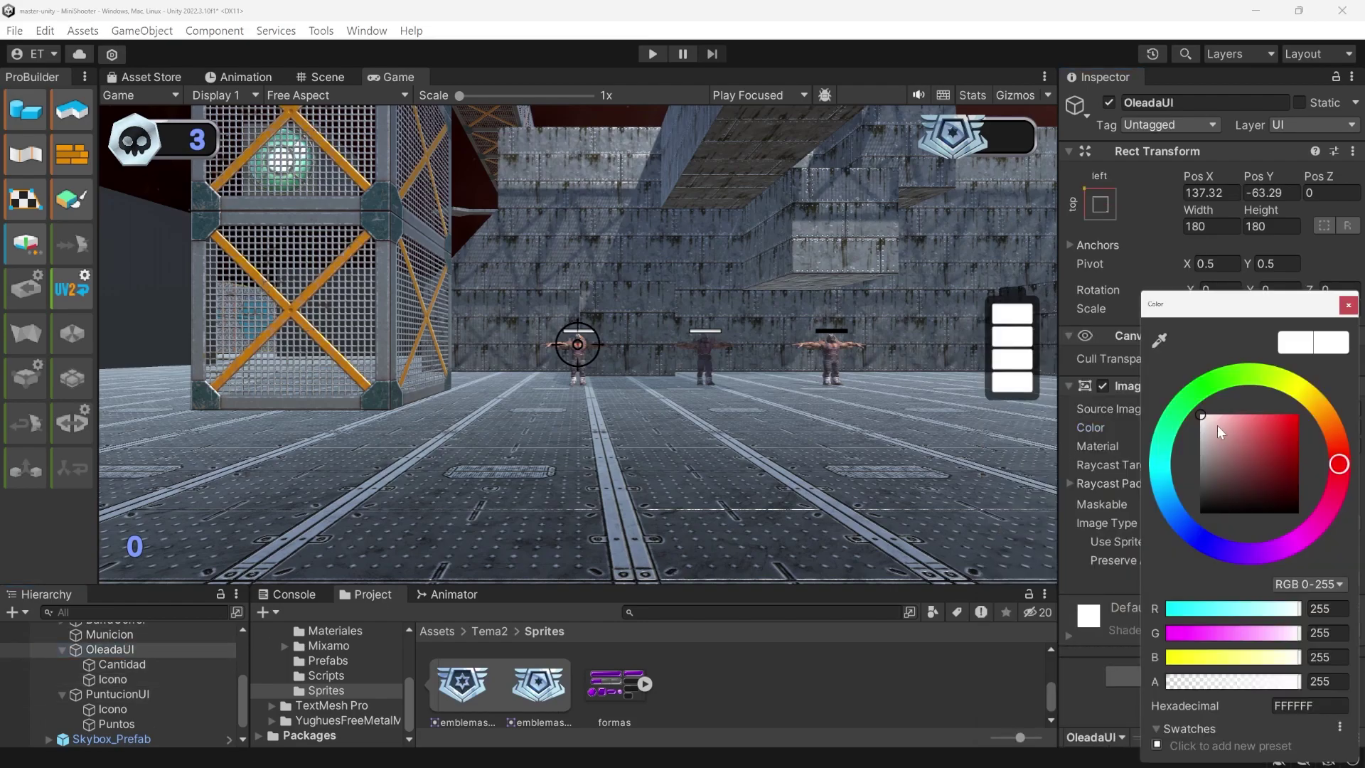
drag(1167, 476, 1163, 492)
click(117, 694)
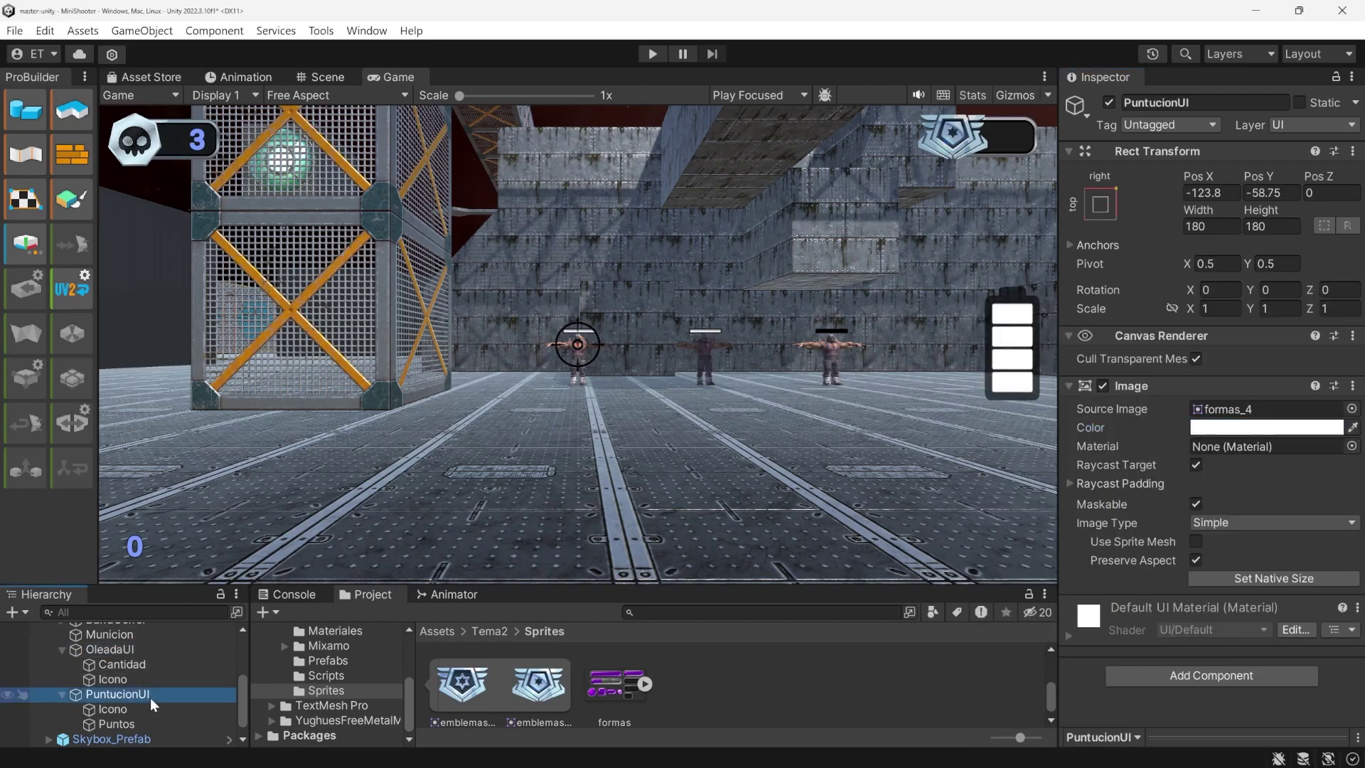
click(1227, 428)
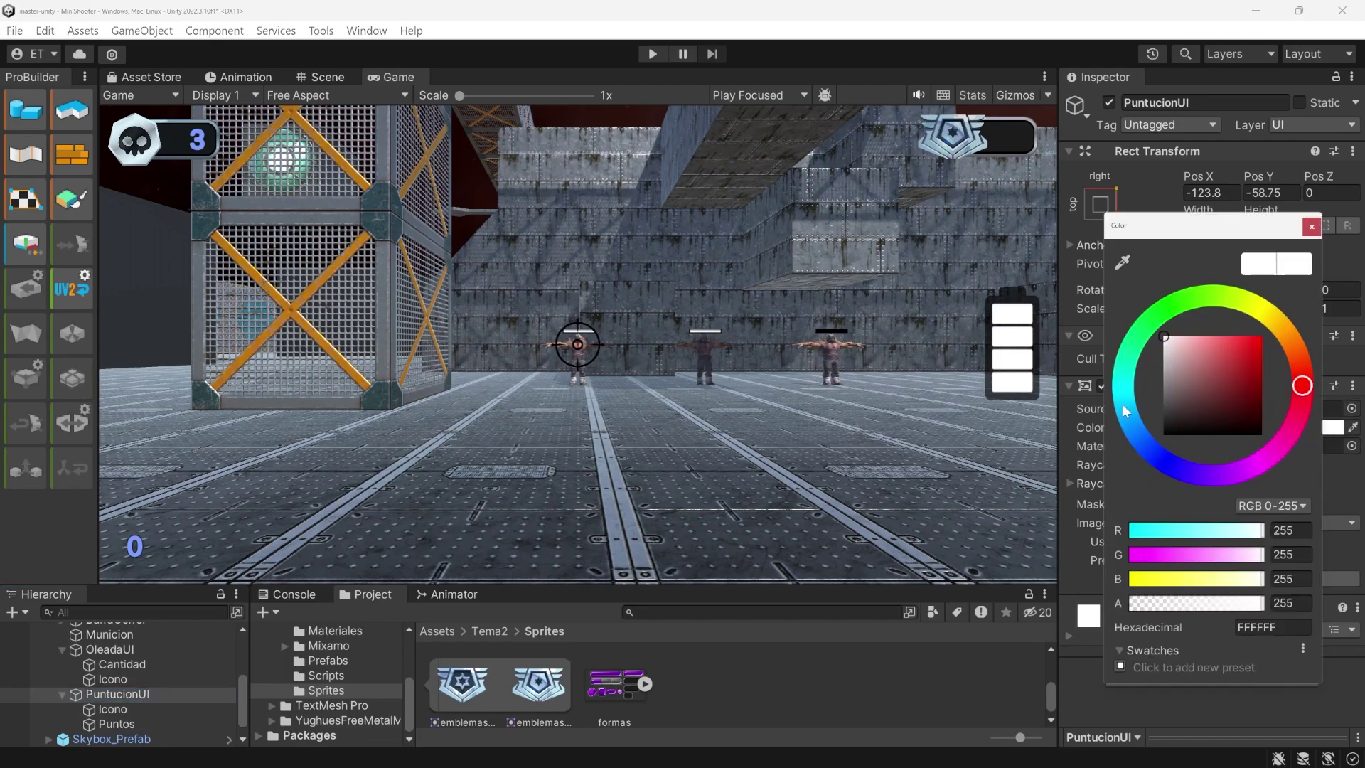
Anchor the Puntos text to the middle centre of the PuntucionUI frame and set its Pos Y to 0
click(159, 723)
click(1101, 206)
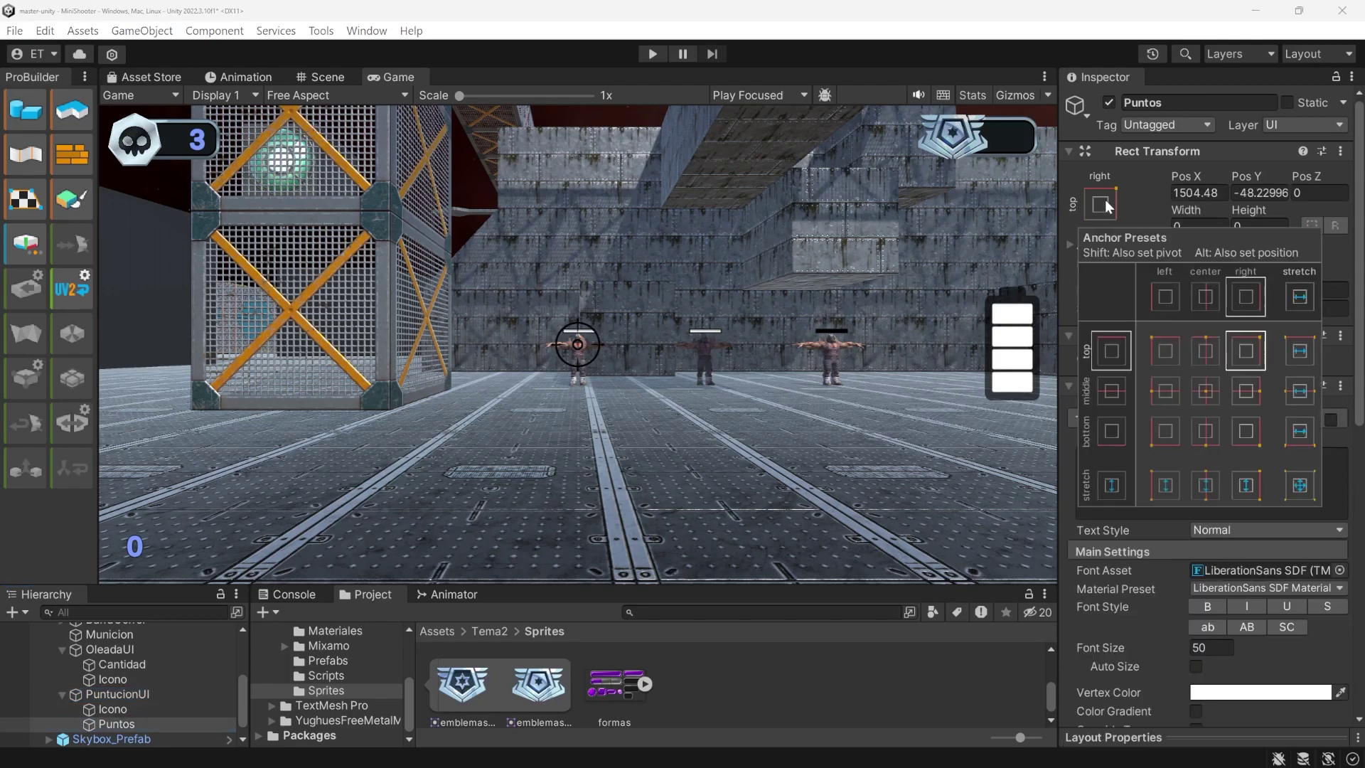
alt+shift+click(1206, 391)
click(1251, 192)
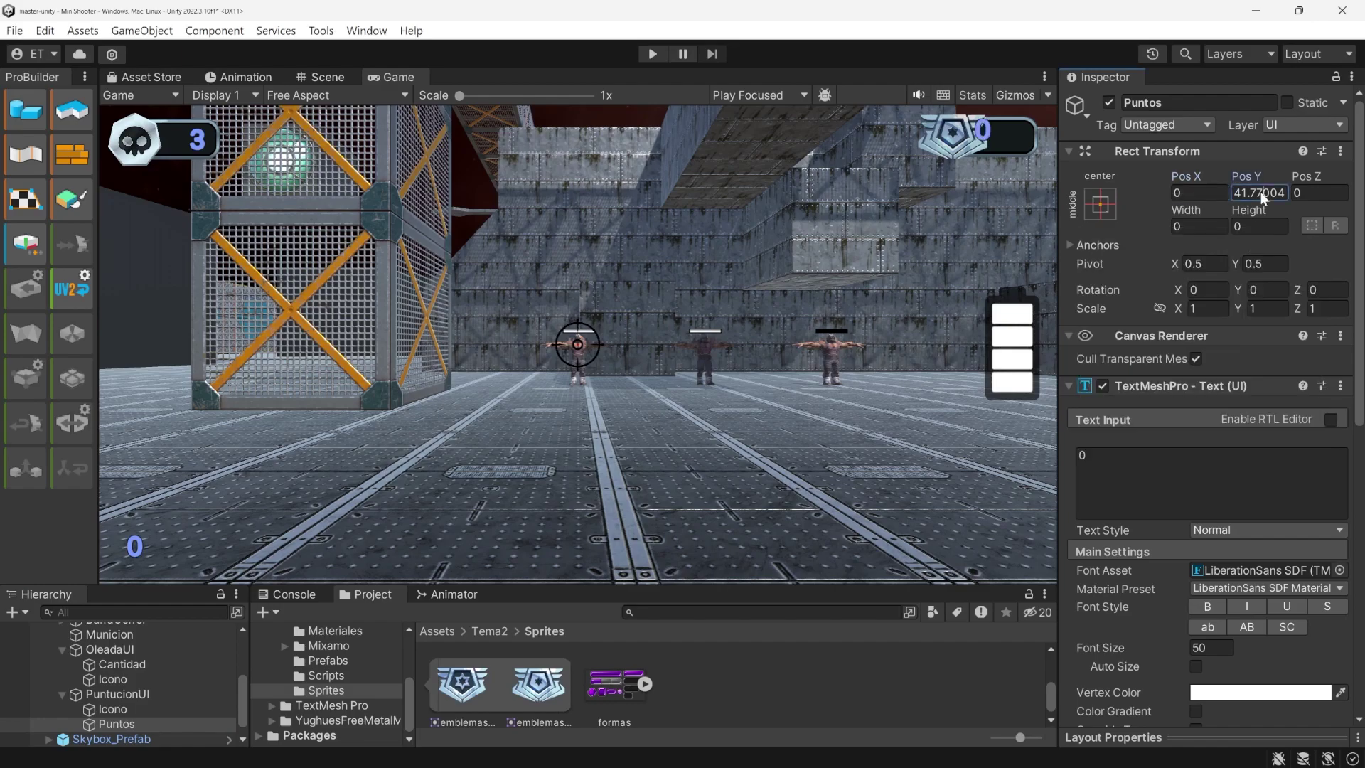
Align the Puntos text to the right and shift it to Pos X 73.81
scroll(1222, 668, down, 3)
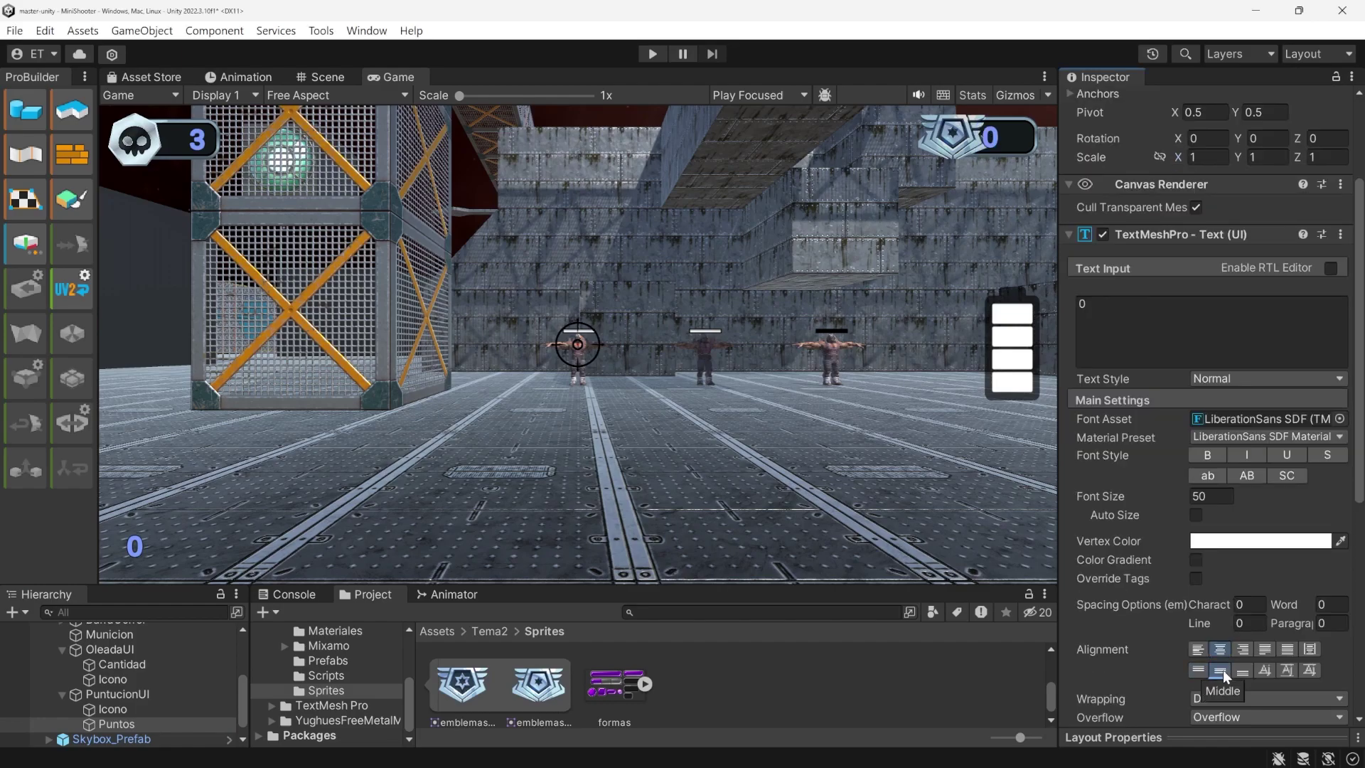
click(1243, 649)
scroll(1208, 213, up, 3)
drag(1185, 176, 796, 335)
Try 100 and 999 as the Puntos text to check how a three-digit score fits the frame
click(1208, 476)
text(100)
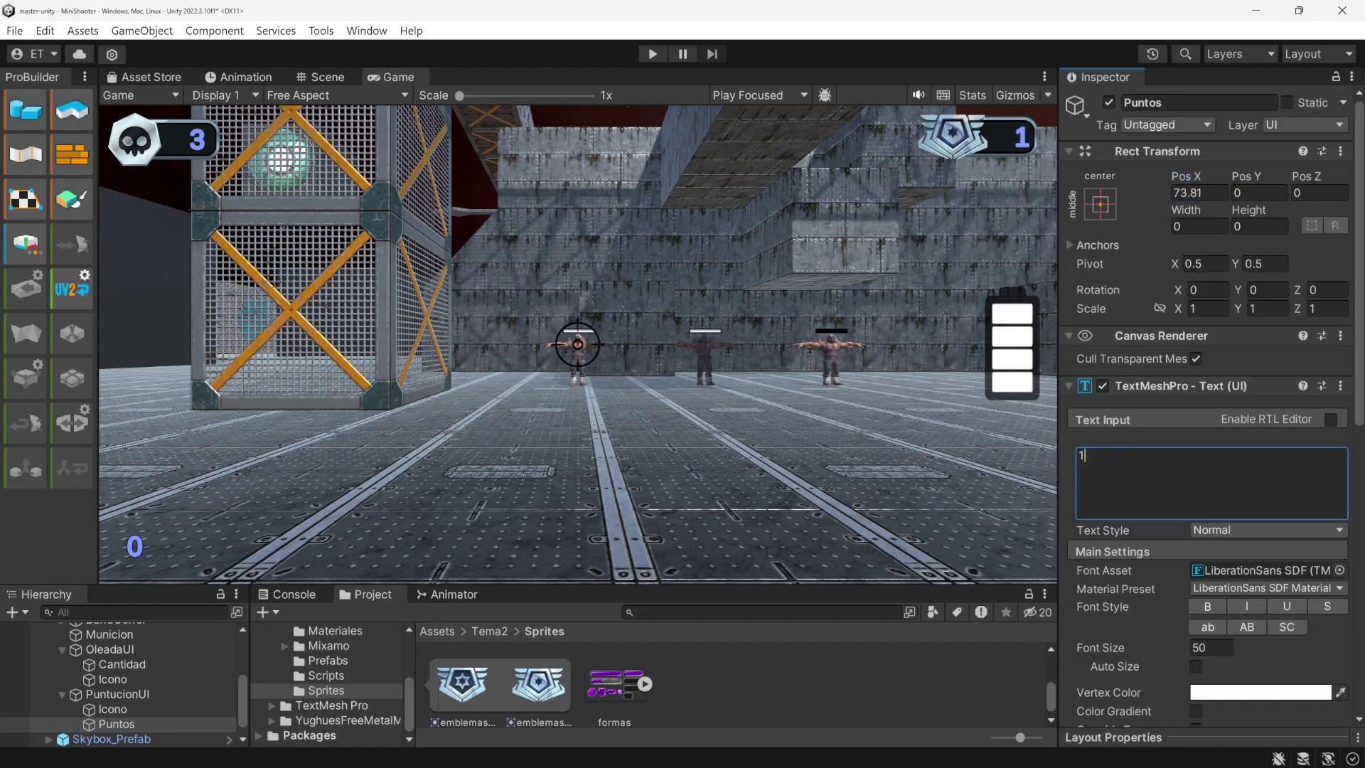
key(ctrl+a)
text(999)
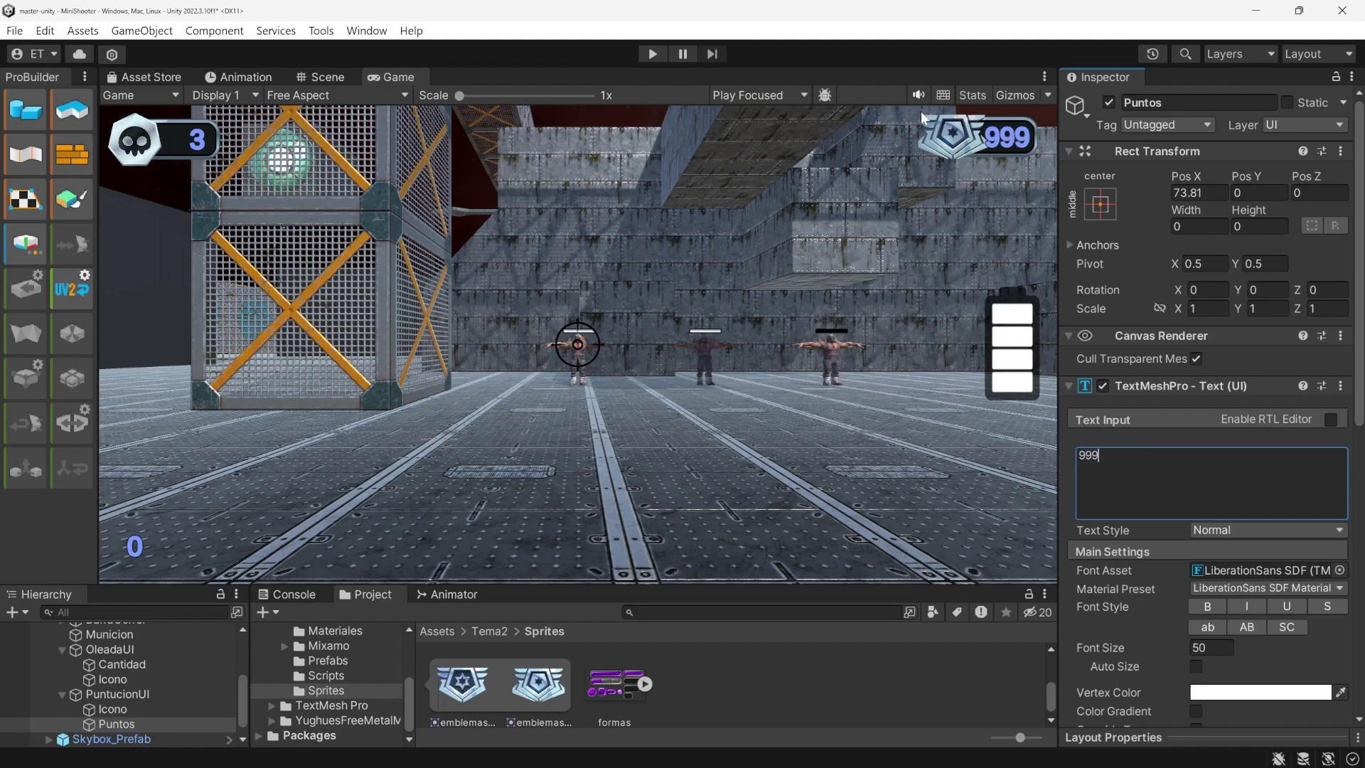
Shift the PuntucionUI Icono to Pos X -85.78 to make room for the score
click(112, 708)
click(1209, 182)
drag(1209, 181, 797, 187)
Preview the emblem sprites in turn beside the score, and set the PuntucionUI Icono's source image to emblemas_0
click(1352, 410)
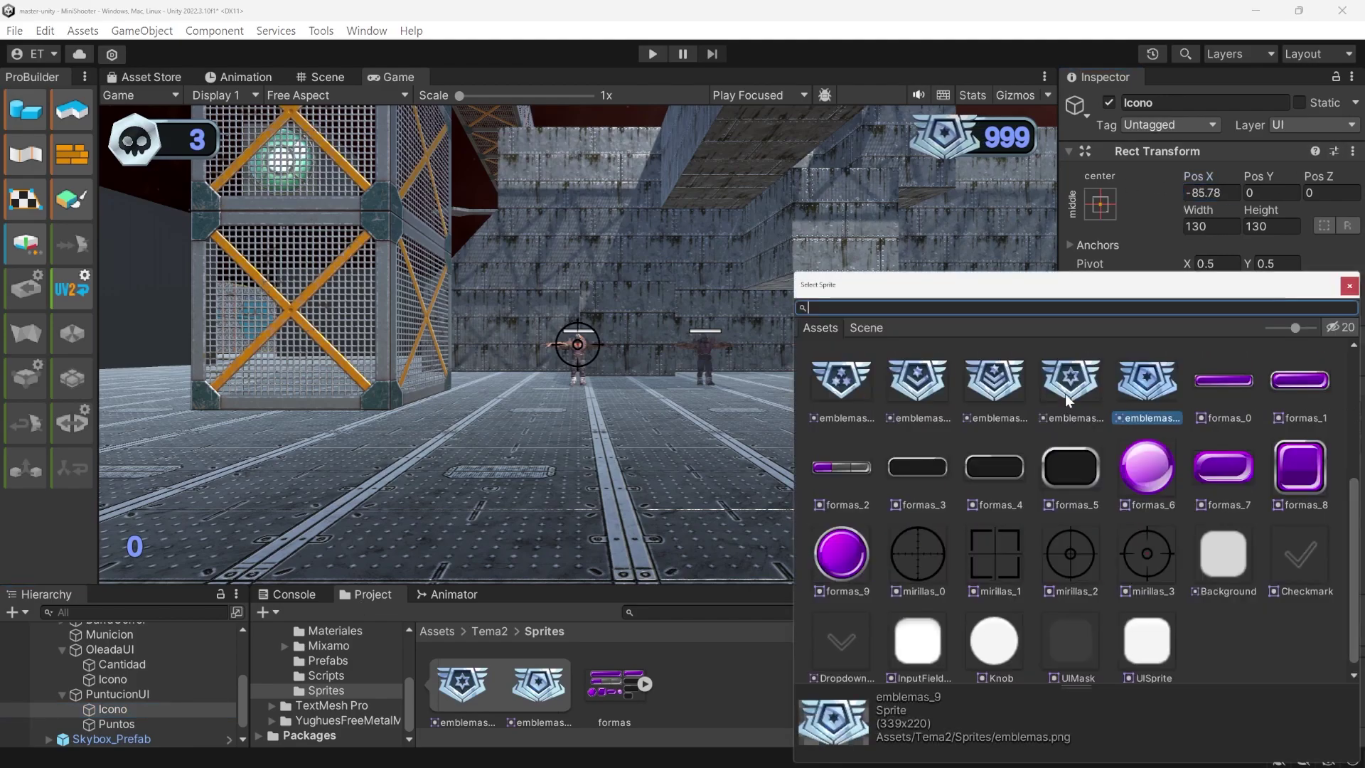
click(851, 383)
scroll(992, 415, up, 1)
scroll(992, 419, up, 1)
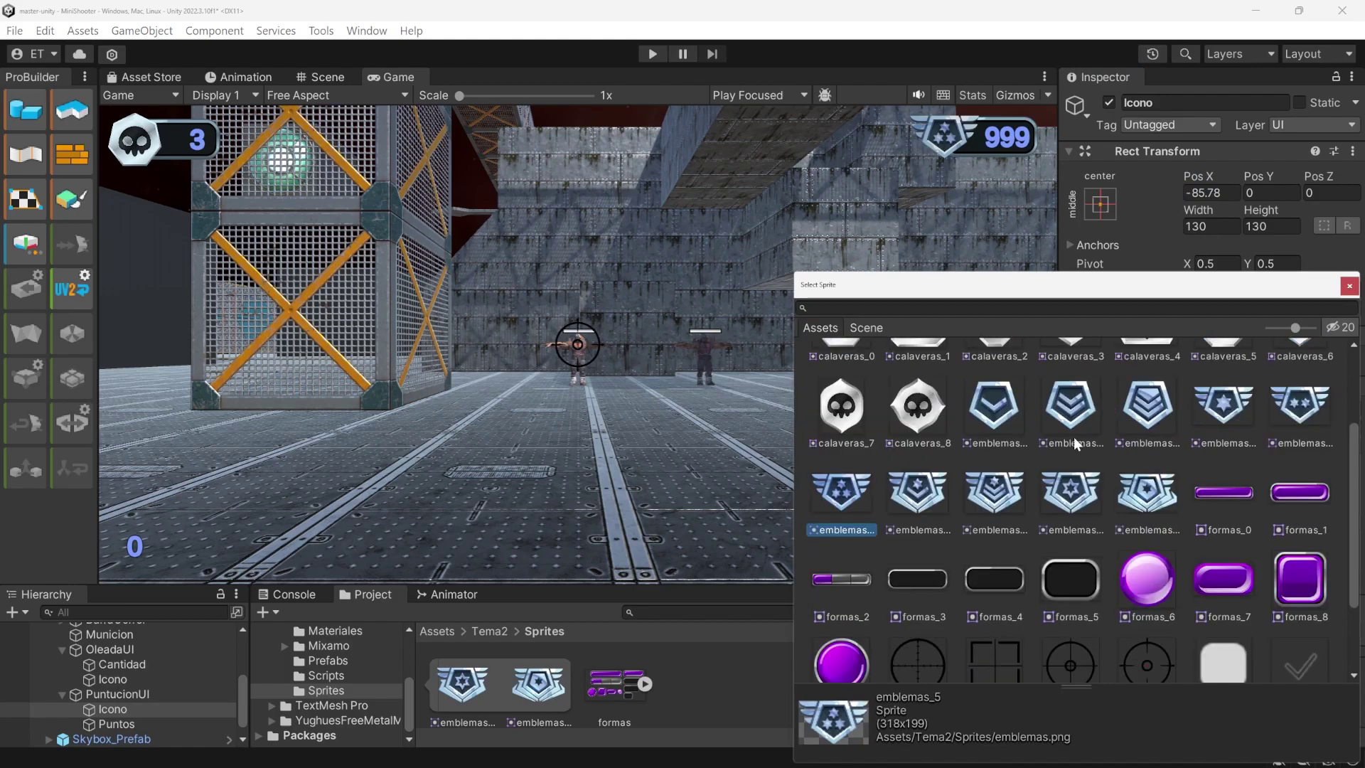
click(994, 408)
key(Right)
key(Right)
key(Right)
key(Right)
key(Right)
key(Right)
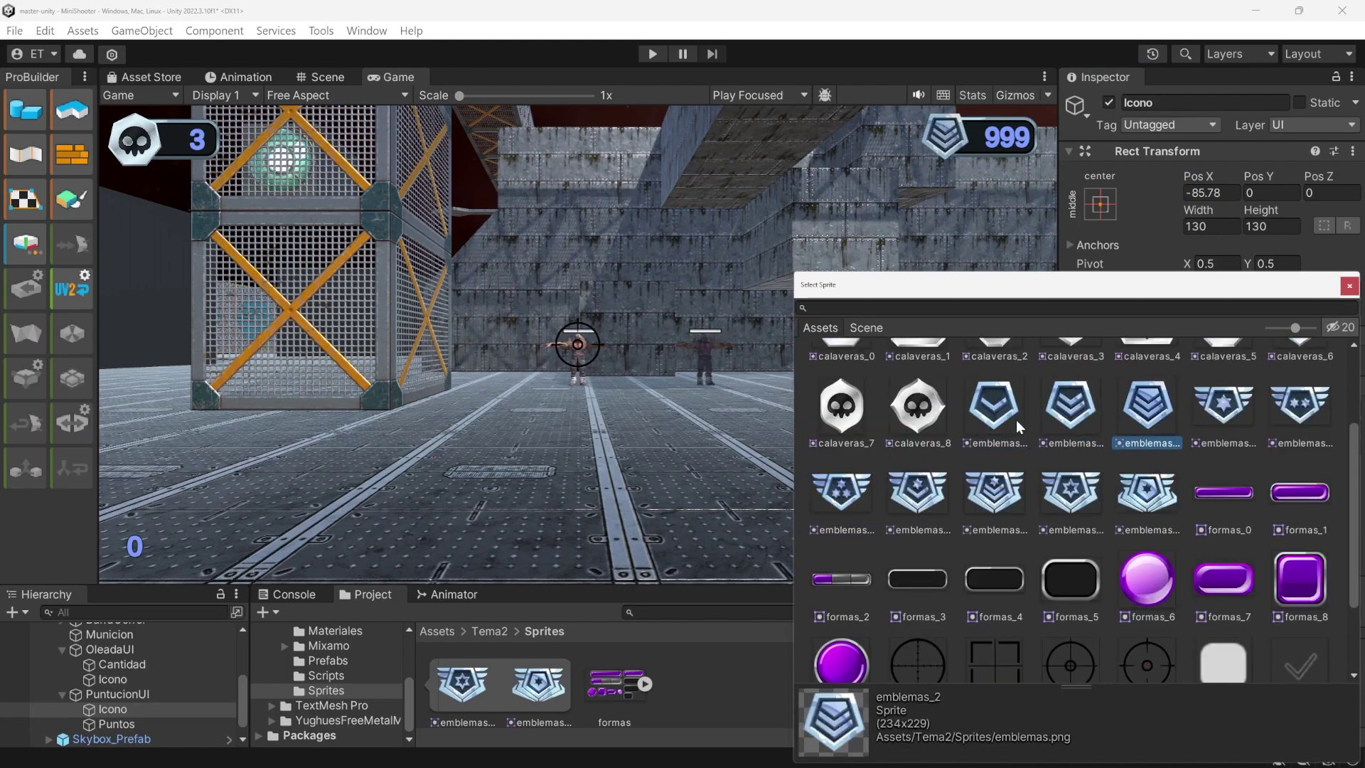
key(Right)
key(Right)
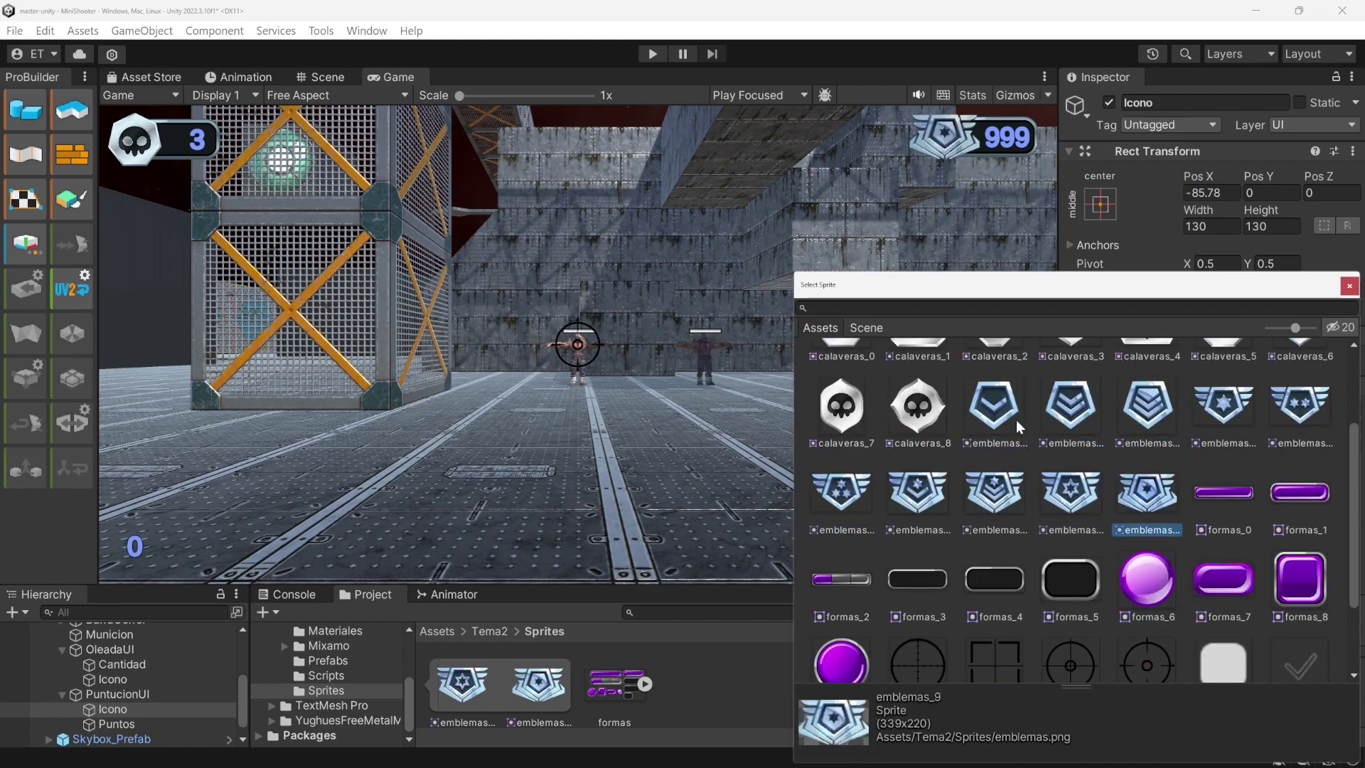
key(Left)
key(Left)
key(Left)
key(Left)
key(Left)
key(Left)
key(Left)
key(Left)
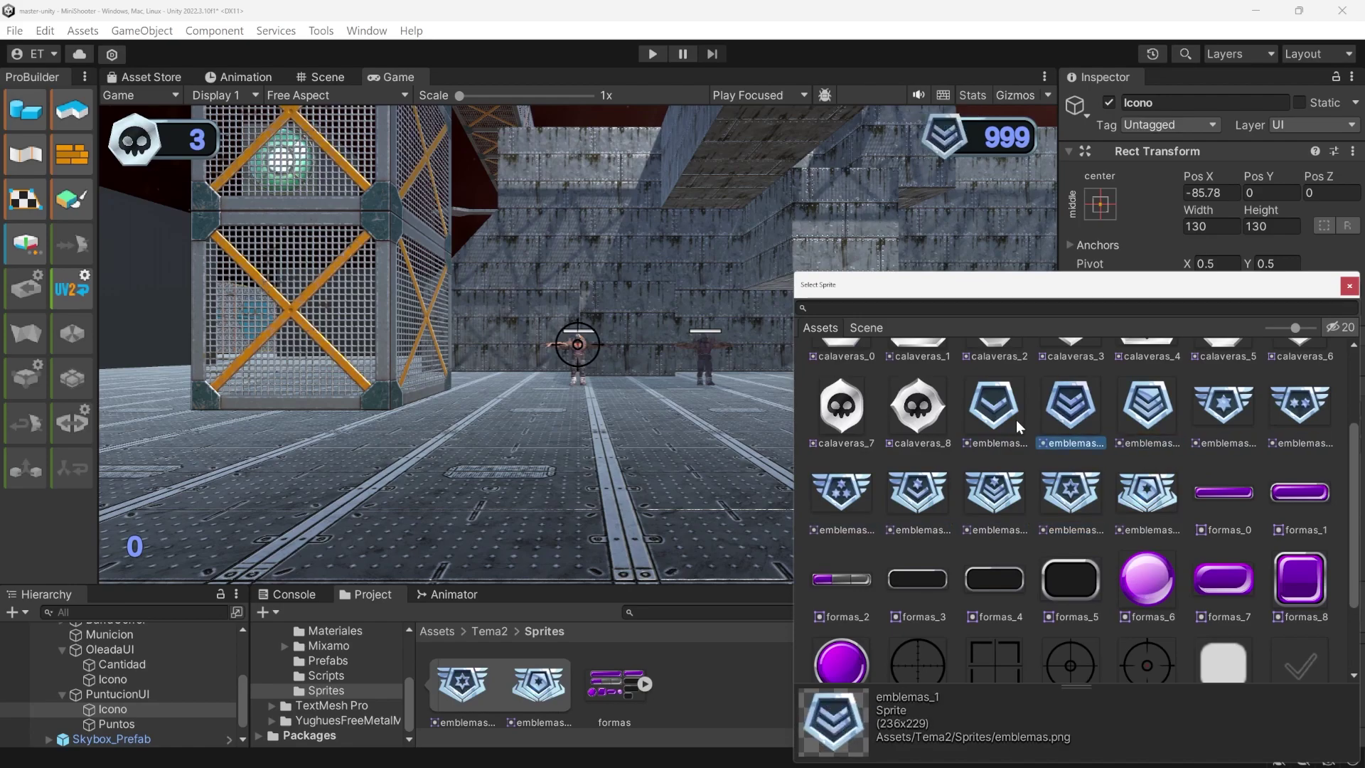
key(Return)
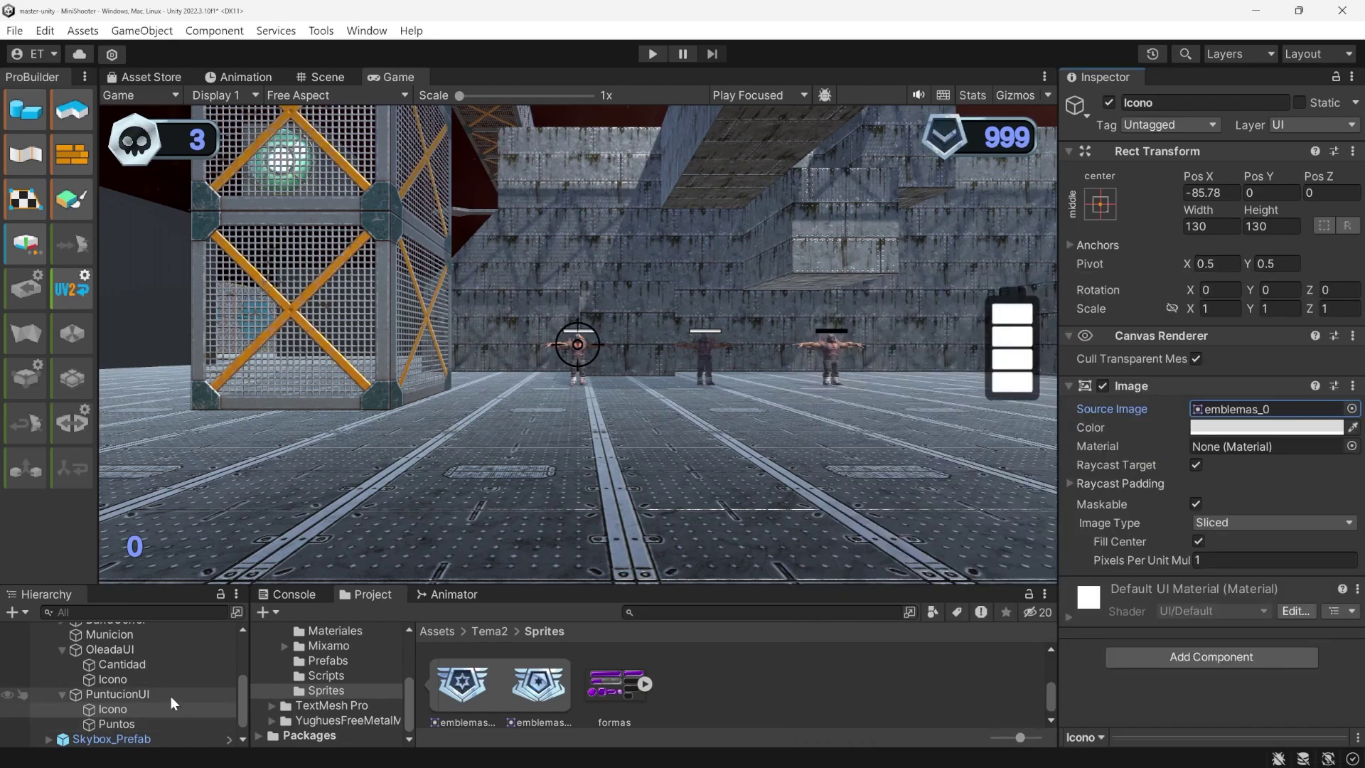
Change the face color of the Puntos text's font material to a paler blue
click(147, 718)
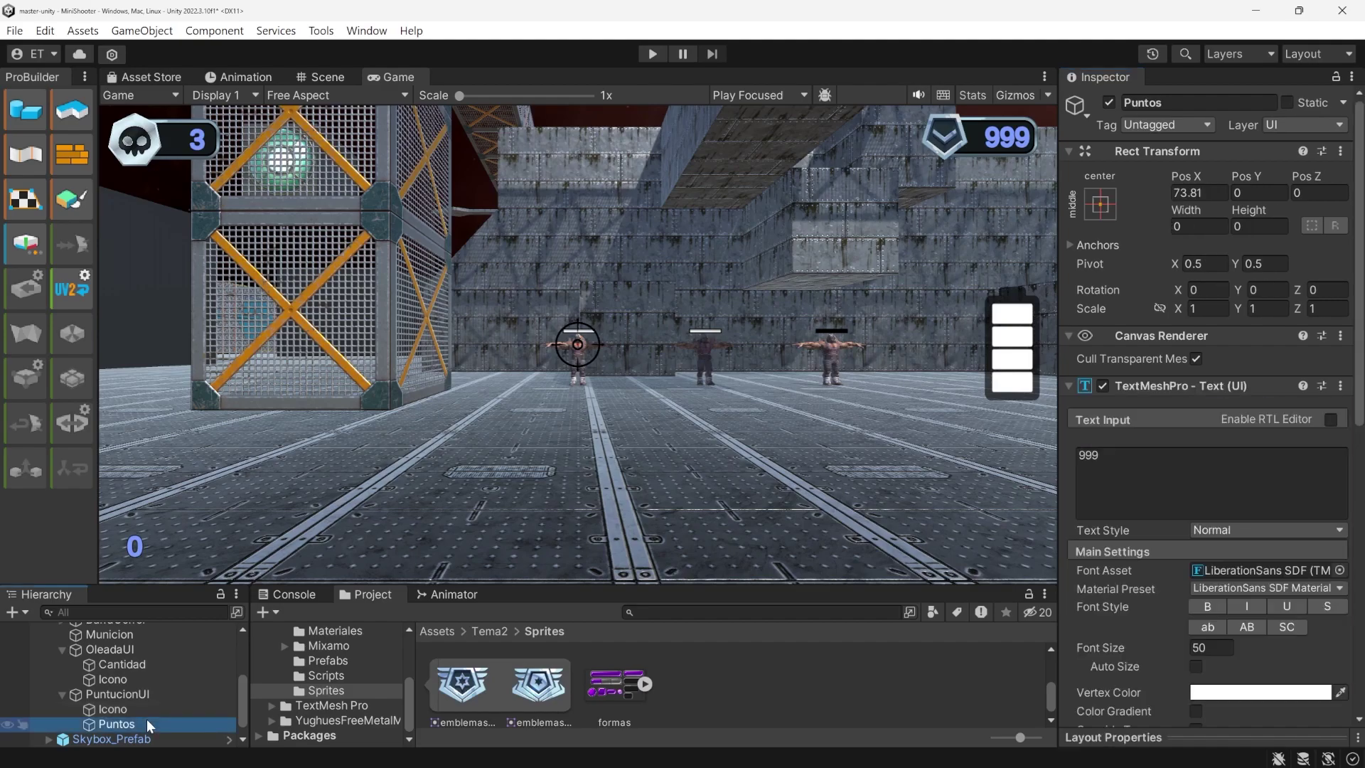
scroll(1208, 427, down, 5)
click(1265, 339)
drag(1262, 420, 1253, 418)
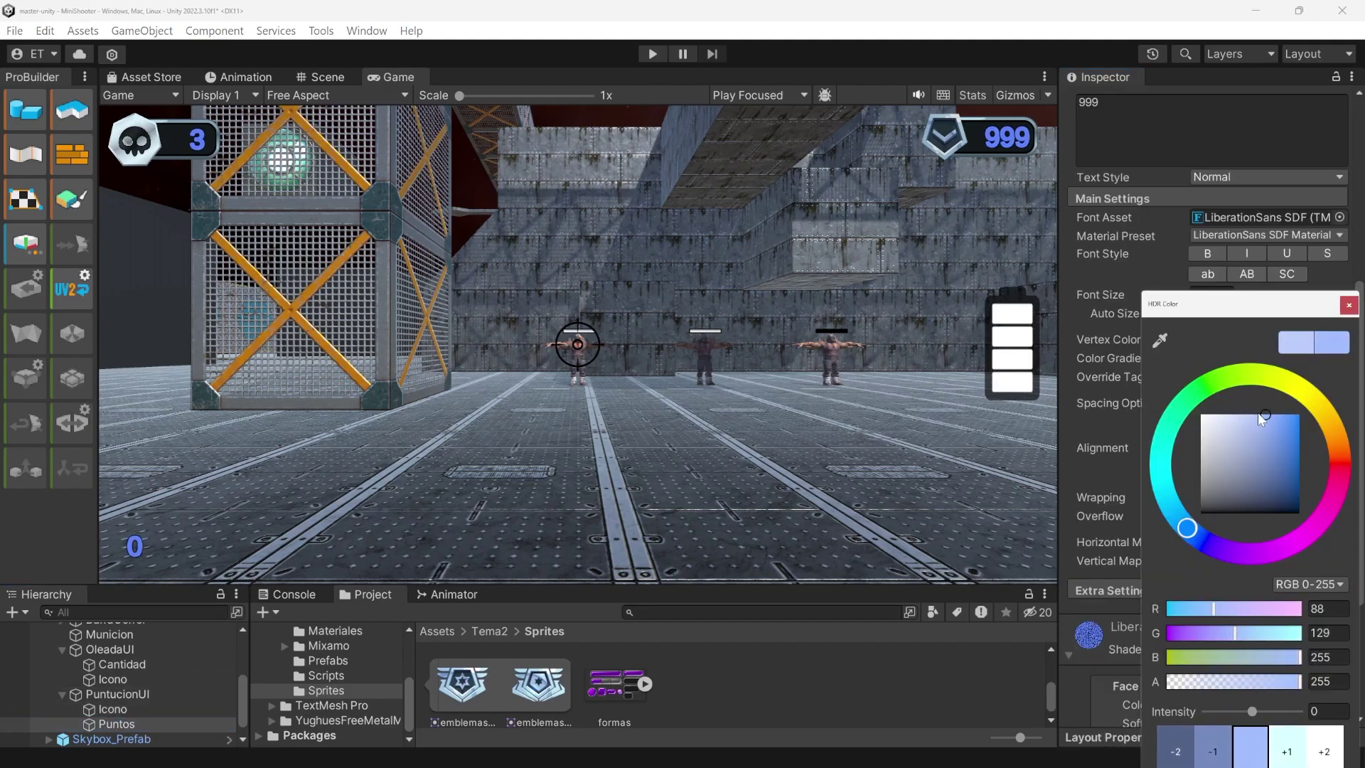
click(1349, 304)
Set the Puntos text to 0
scroll(1208, 284, up, 3)
click(1151, 313)
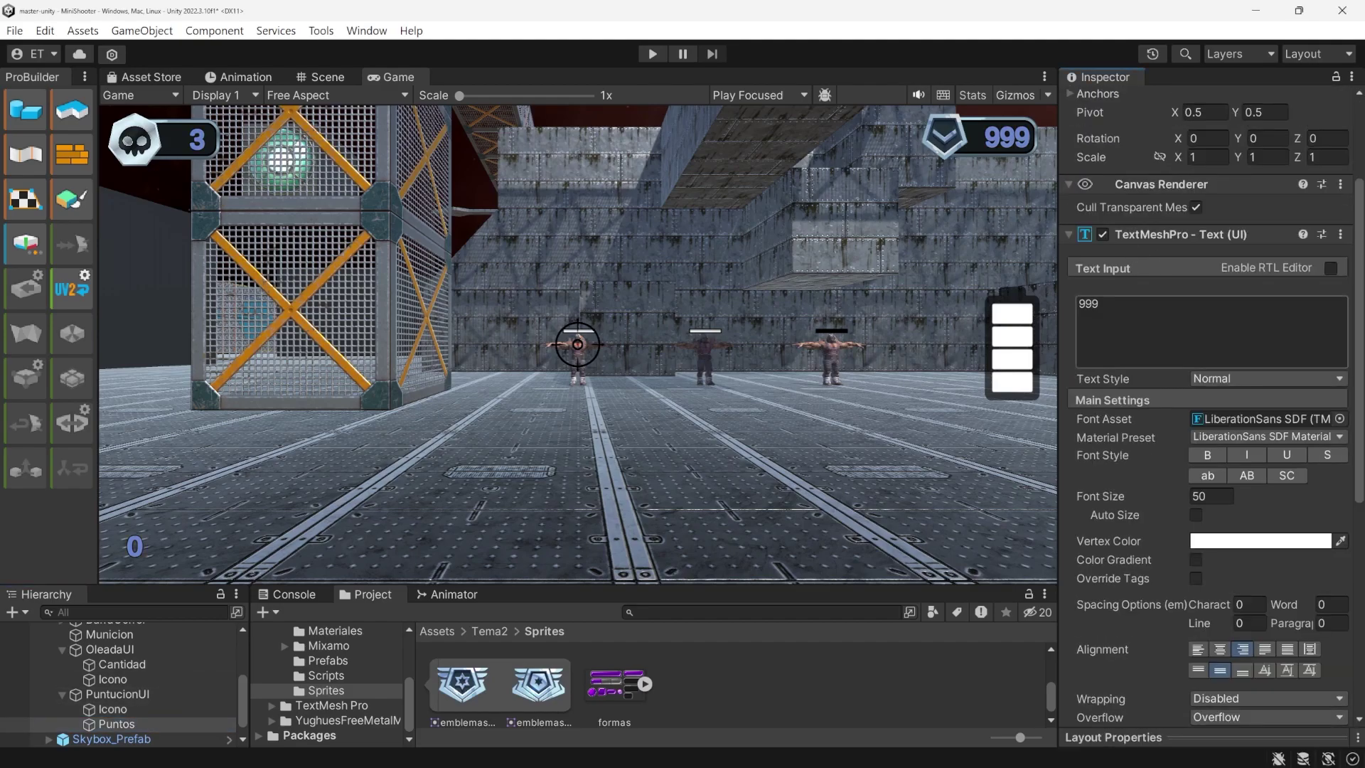
text(0)
Duplicate PuntucionUI and rename the copy as MunicionUI
click(155, 694)
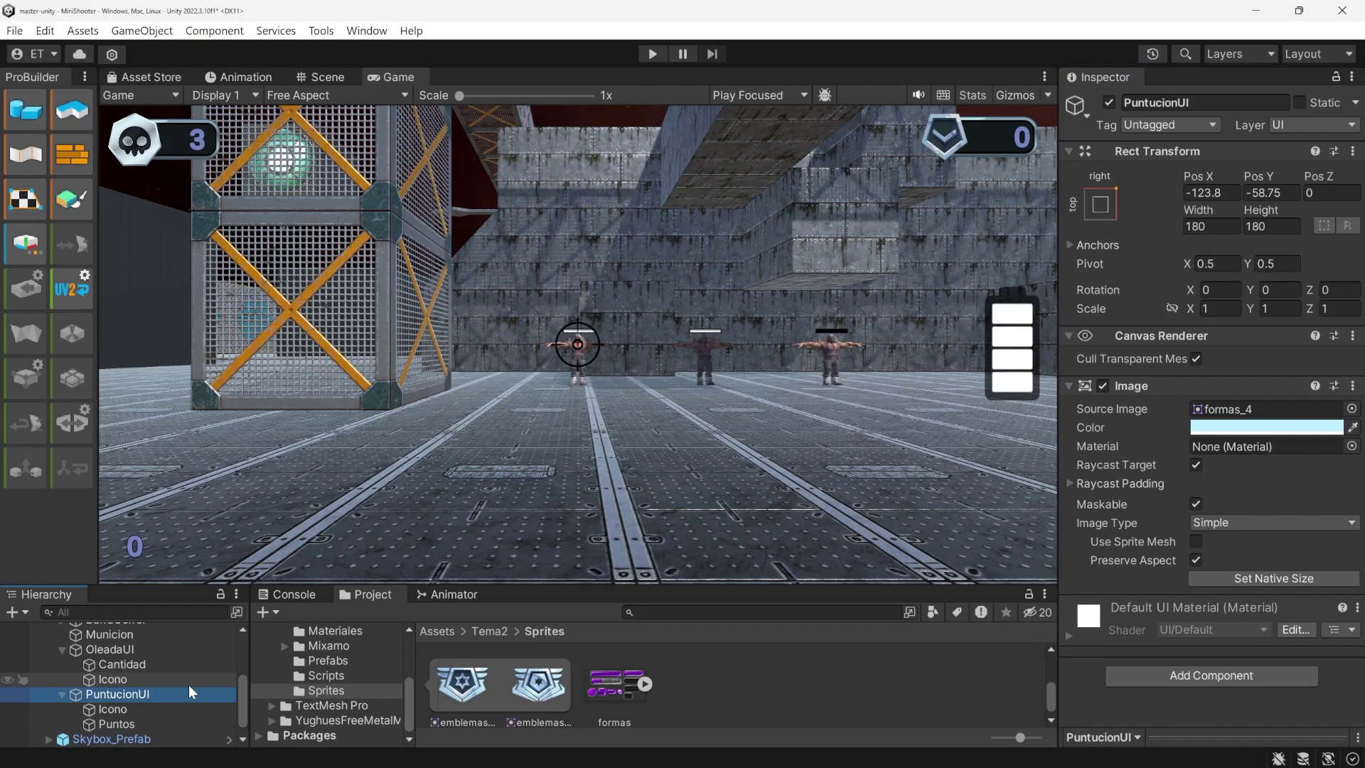
key(ctrl+d)
key(F2)
Rename the Puntos text inside MunicionUI as Cantidad
click(132, 710)
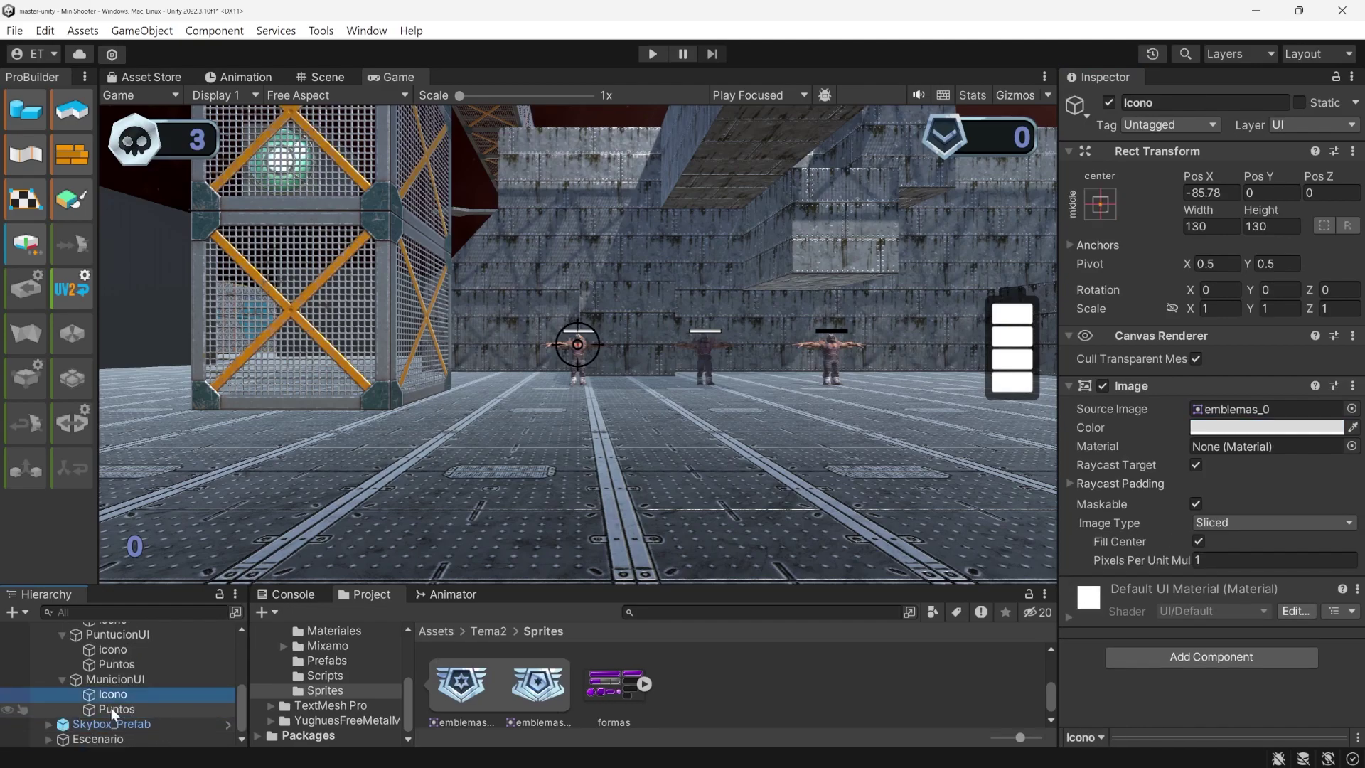
click(114, 706)
key(F2)
text(Cantidad)
key(Return)
Anchor MunicionUI to the bottom left of the canvas and position it at X 124, Y 70.12
click(186, 680)
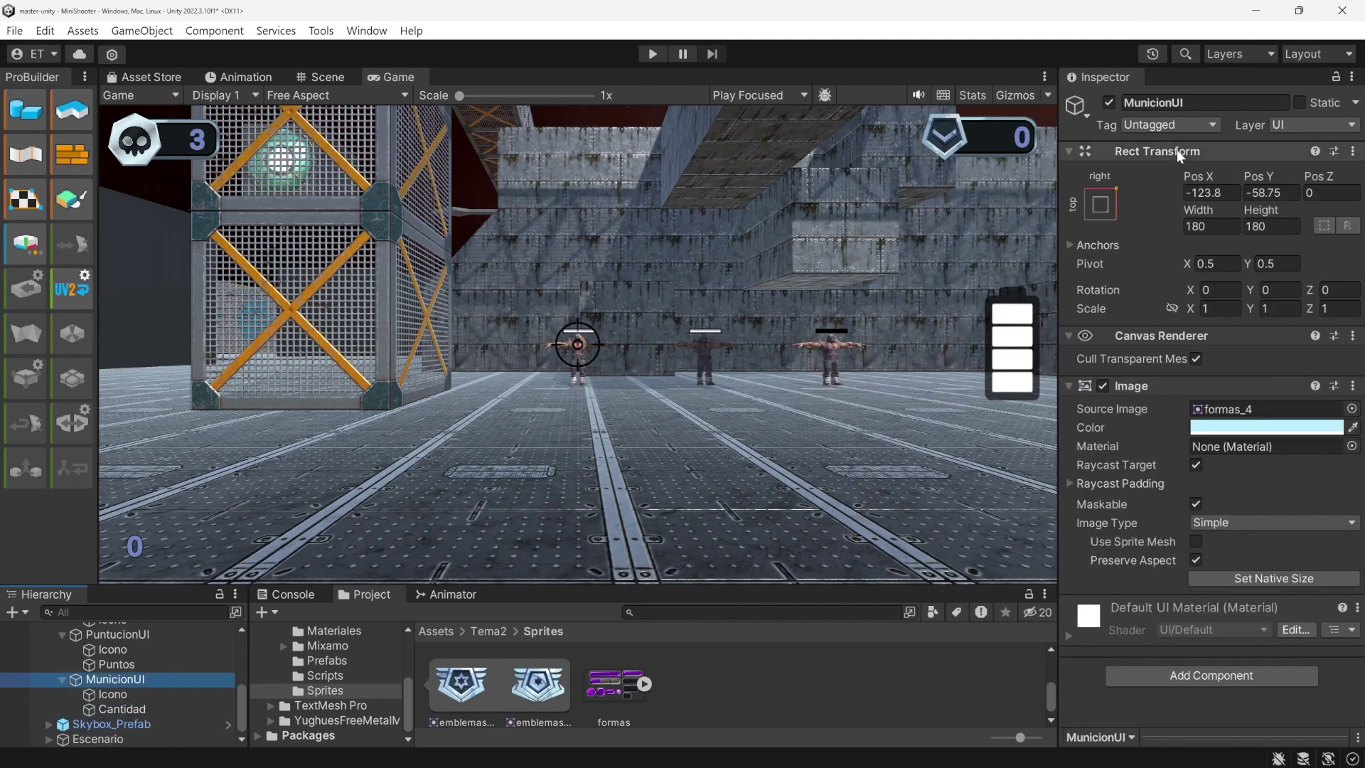
click(1100, 204)
click(1166, 431)
click(1211, 192)
text(0)
key(Tab)
text(0)
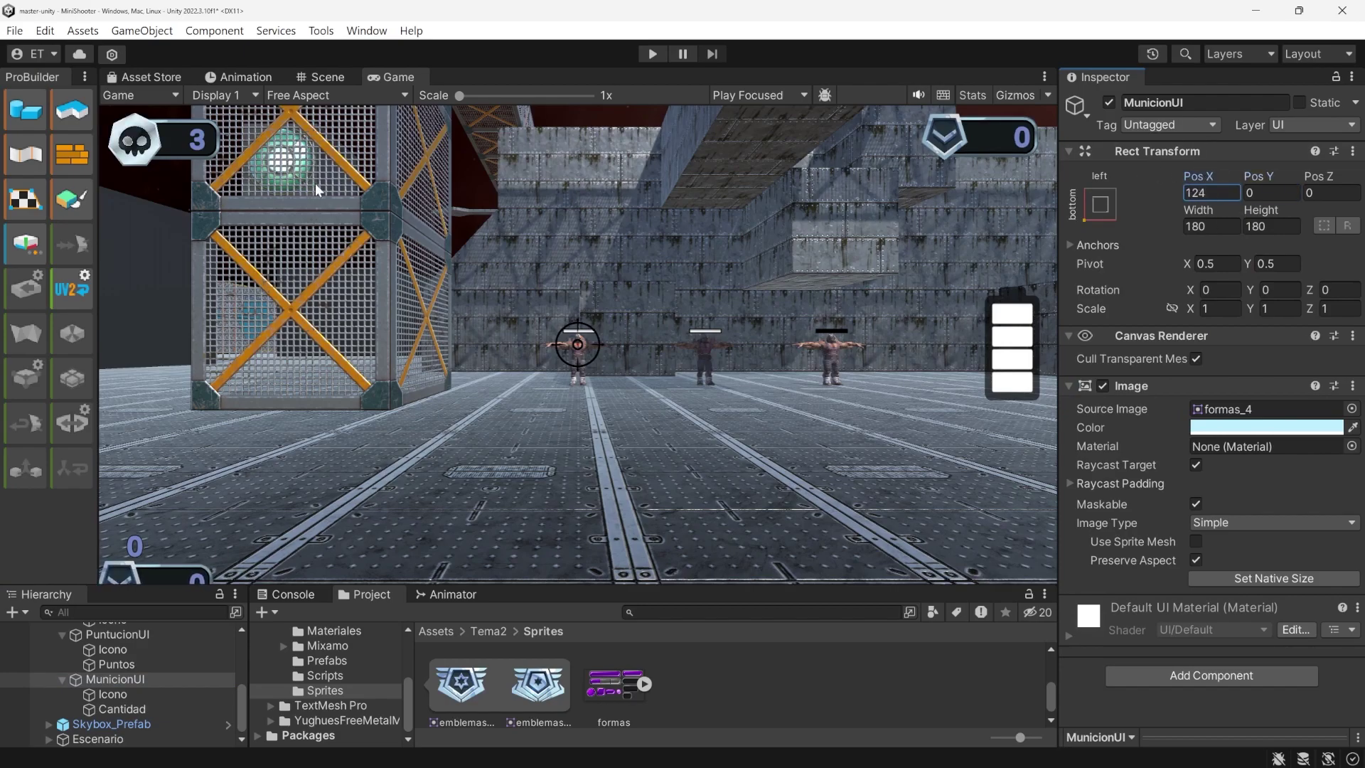
Delete the copied Cantidad text from MunicionUI
click(128, 709)
click(134, 709)
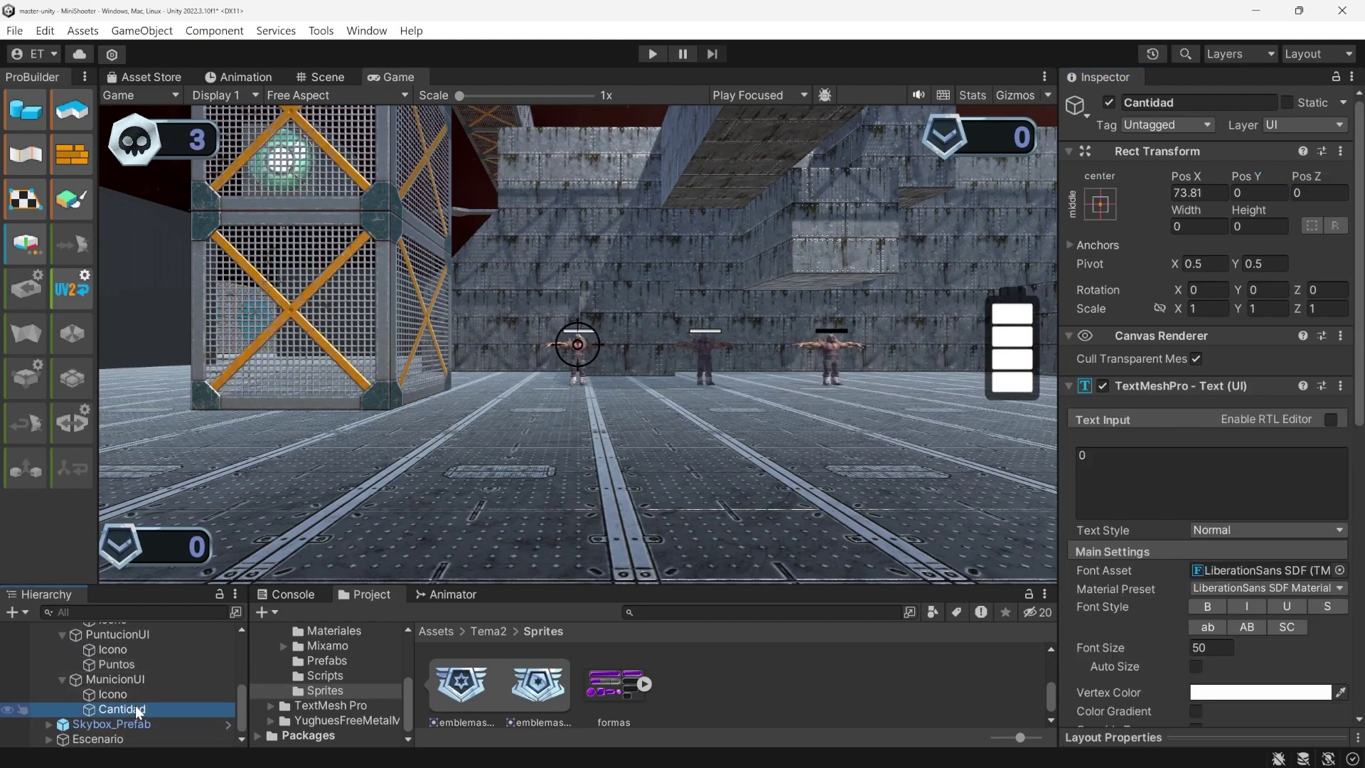
key(Delete)
Move the Cantidad text from OleadaUI into MunicionUI
scroll(182, 702, up, 2)
click(120, 675)
scroll(122, 677, down, 3)
click(130, 693)
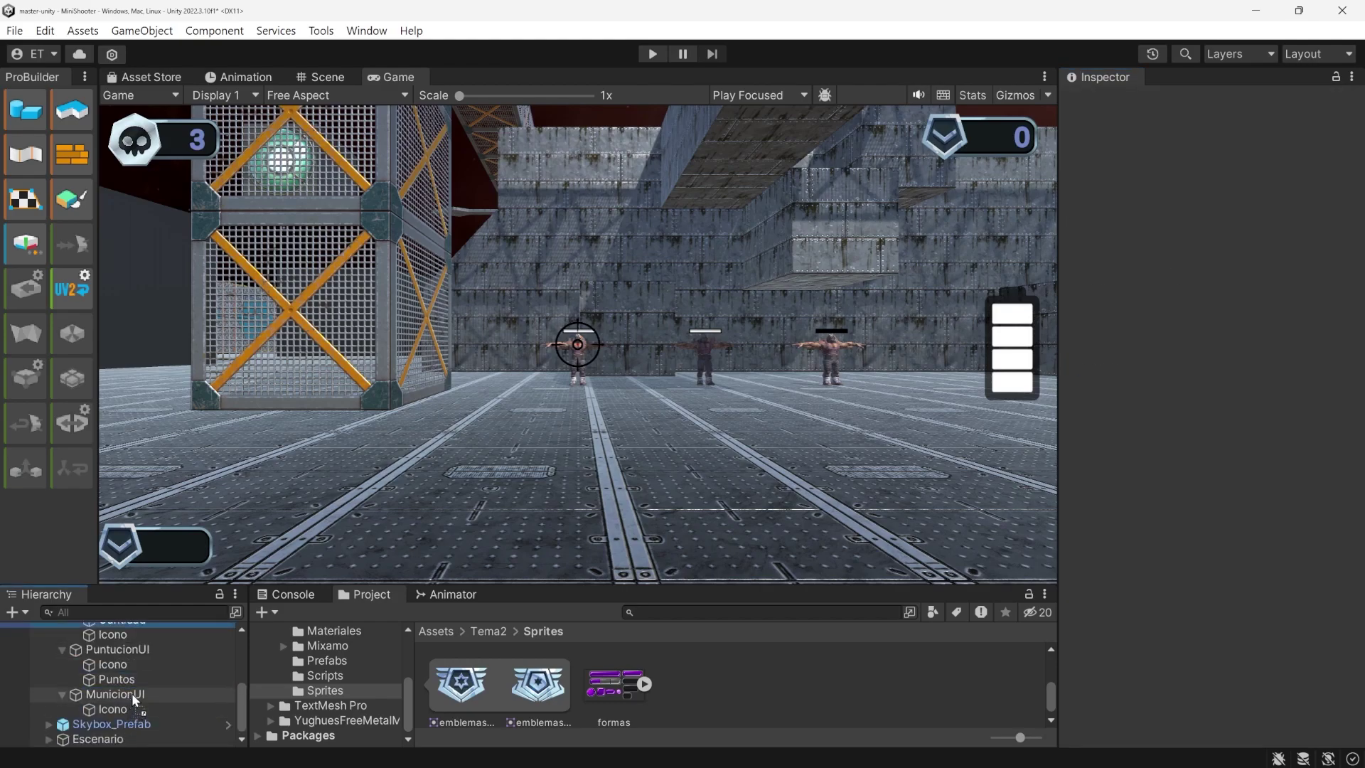
Set the source image of the MunicionUI Icono to barras_municion_10barras
scroll(764, 686, up, 2)
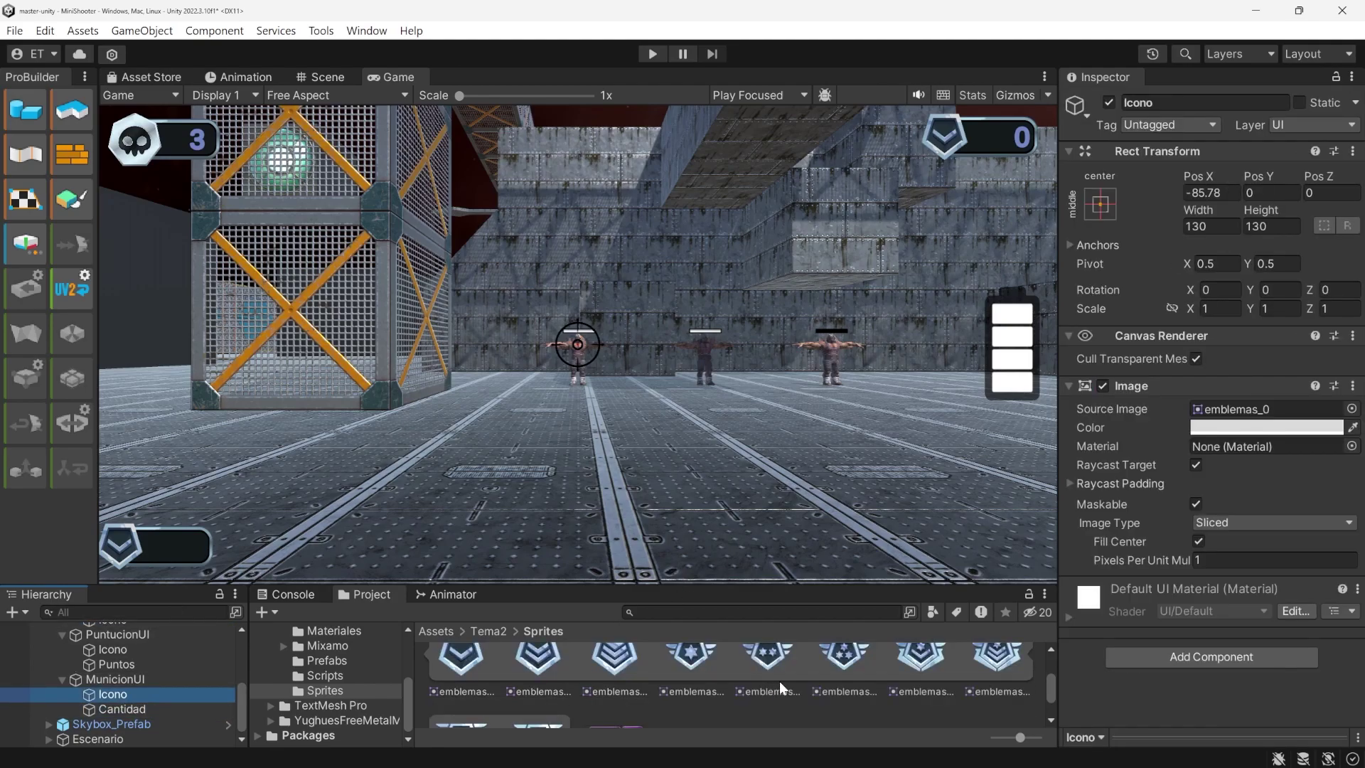
click(1351, 409)
scroll(1137, 498, up, 3)
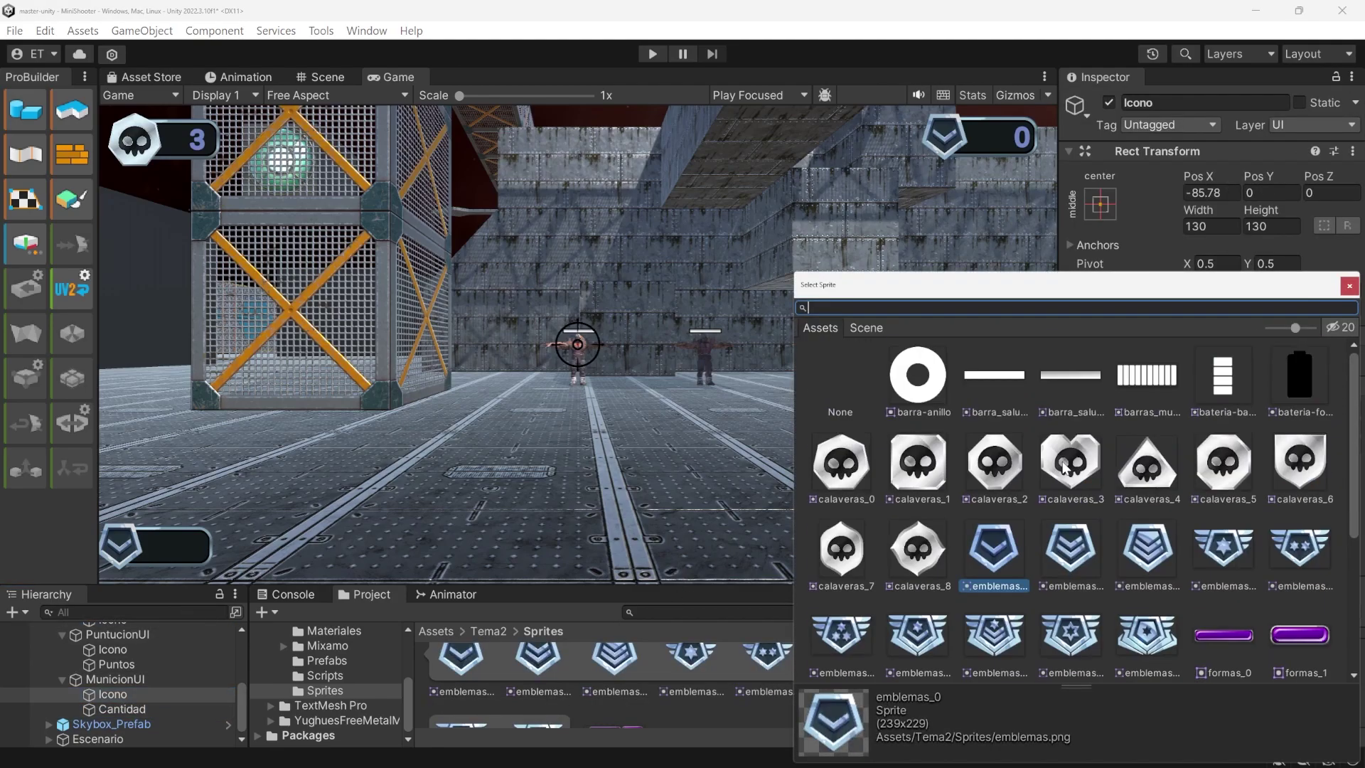
click(1147, 377)
click(1349, 287)
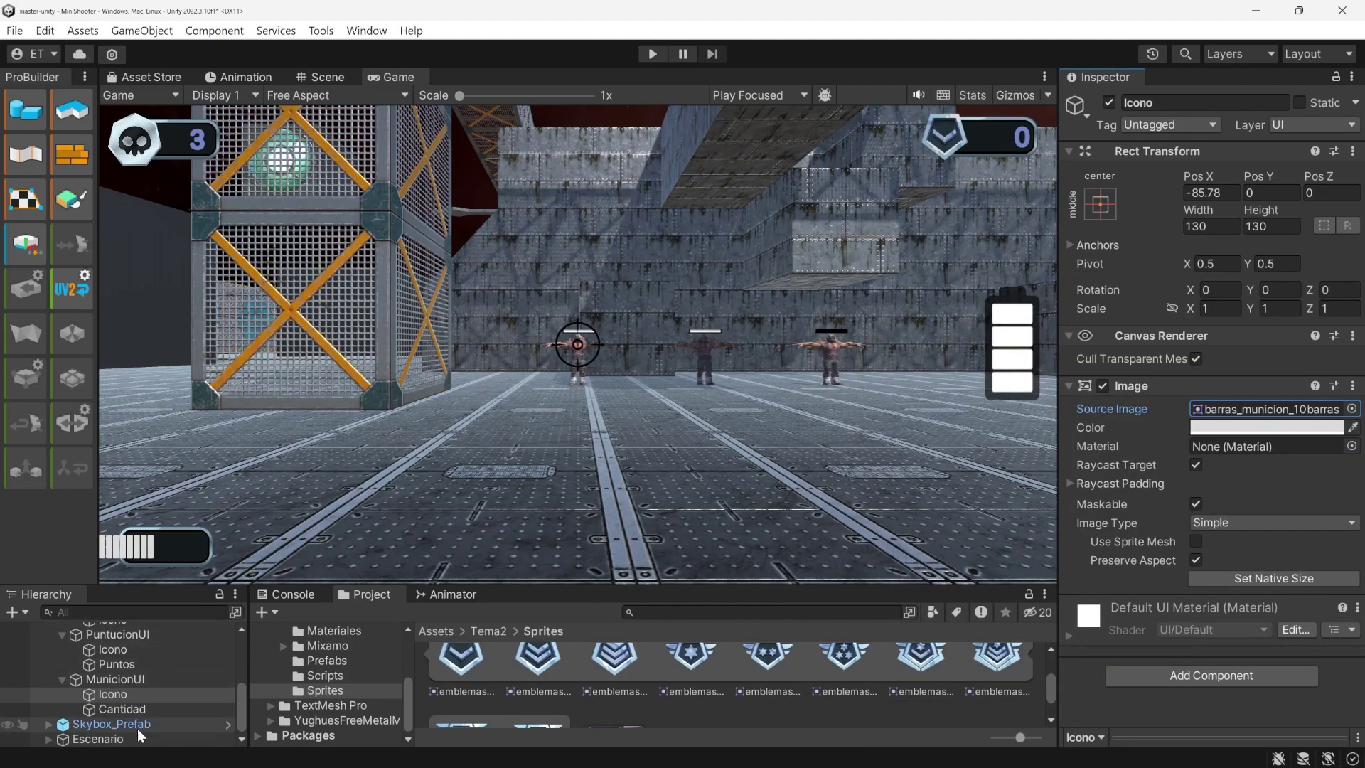
Set the MunicionUI frame's source image to formas_3 and widen the frame slightly
click(148, 678)
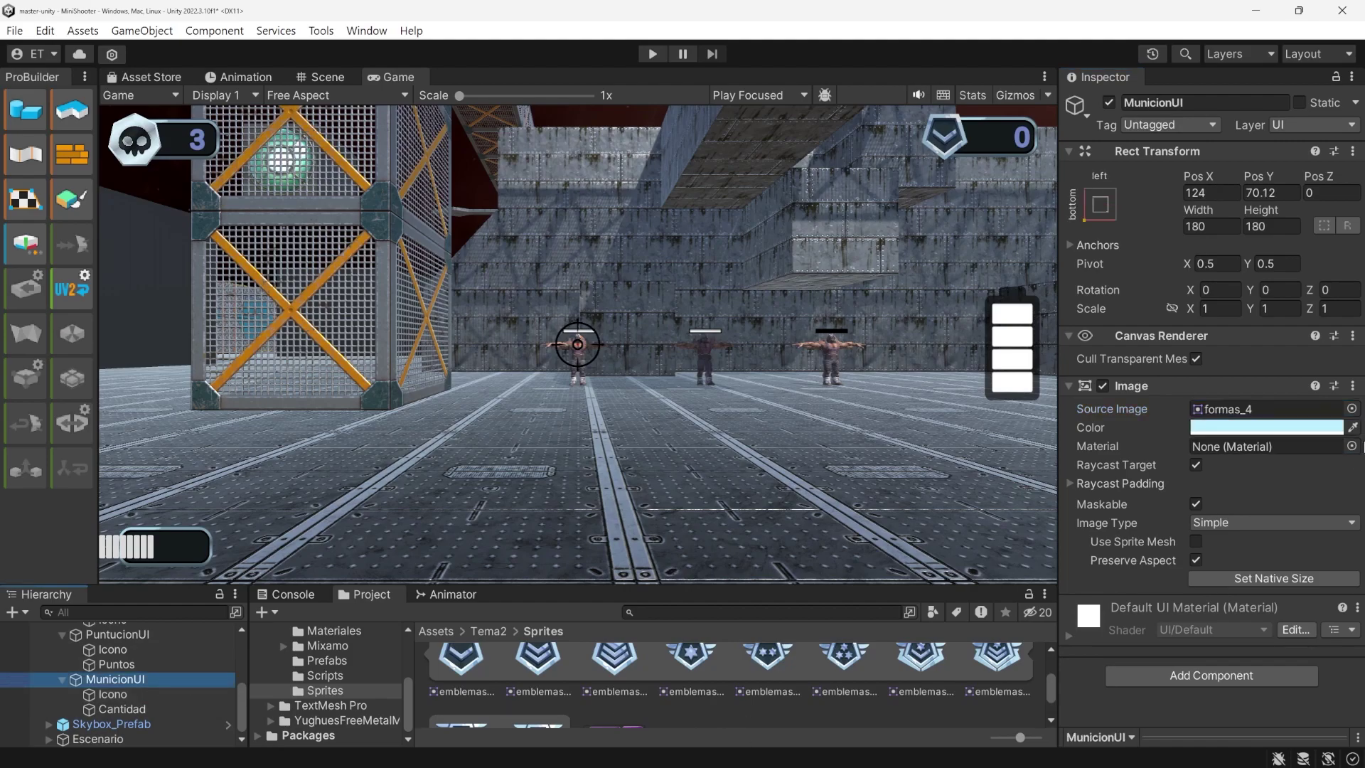
click(1350, 410)
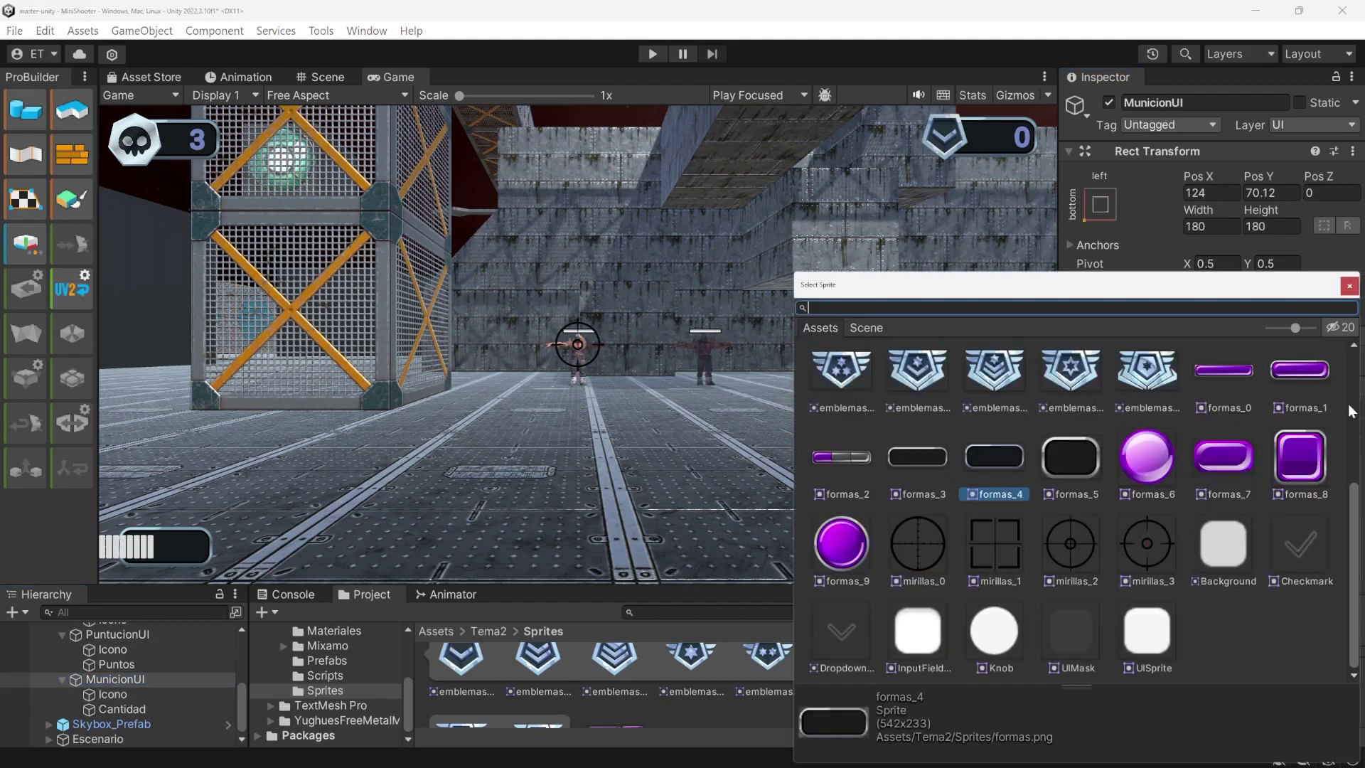
click(934, 469)
click(1349, 285)
drag(1197, 209, 491, 273)
Return the Cantidad text from MunicionUI to its original parent OleadaUI
click(153, 709)
scroll(181, 697, up, 5)
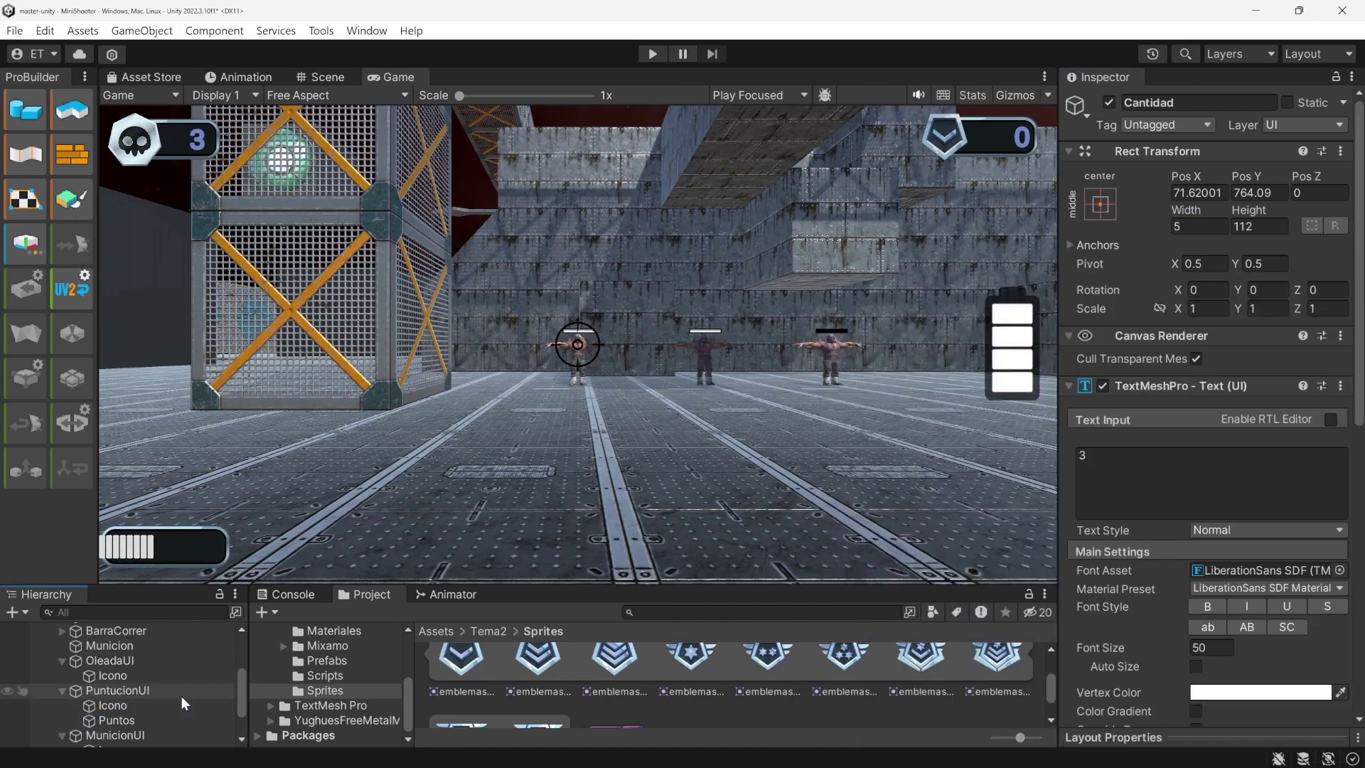
scroll(181, 697, down, 5)
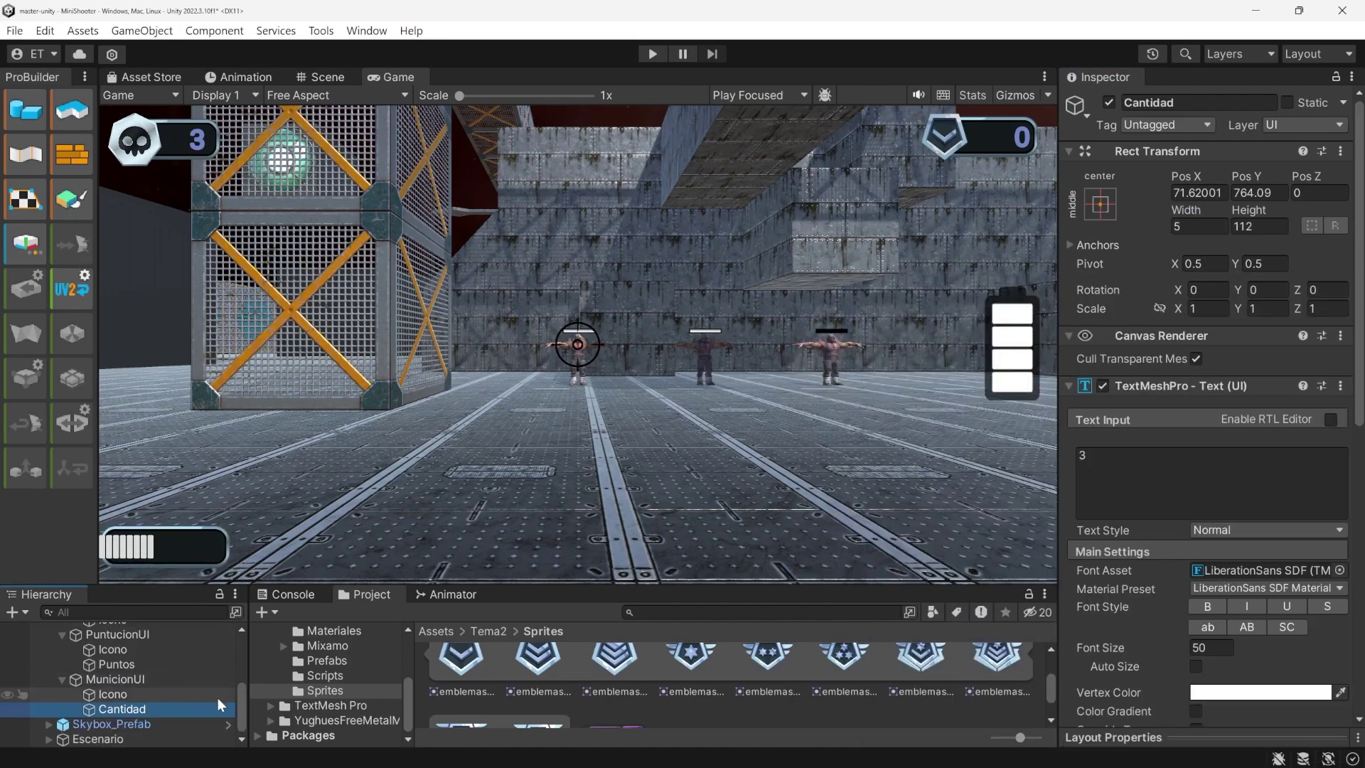
scroll(164, 639, up, 5)
scroll(157, 725, down, 2)
click(162, 695)
Move the existing Municion text into MunicionUI and set its text to 500
drag(241, 674, 243, 697)
drag(131, 634, 223, 714)
click(1208, 472)
text(500)
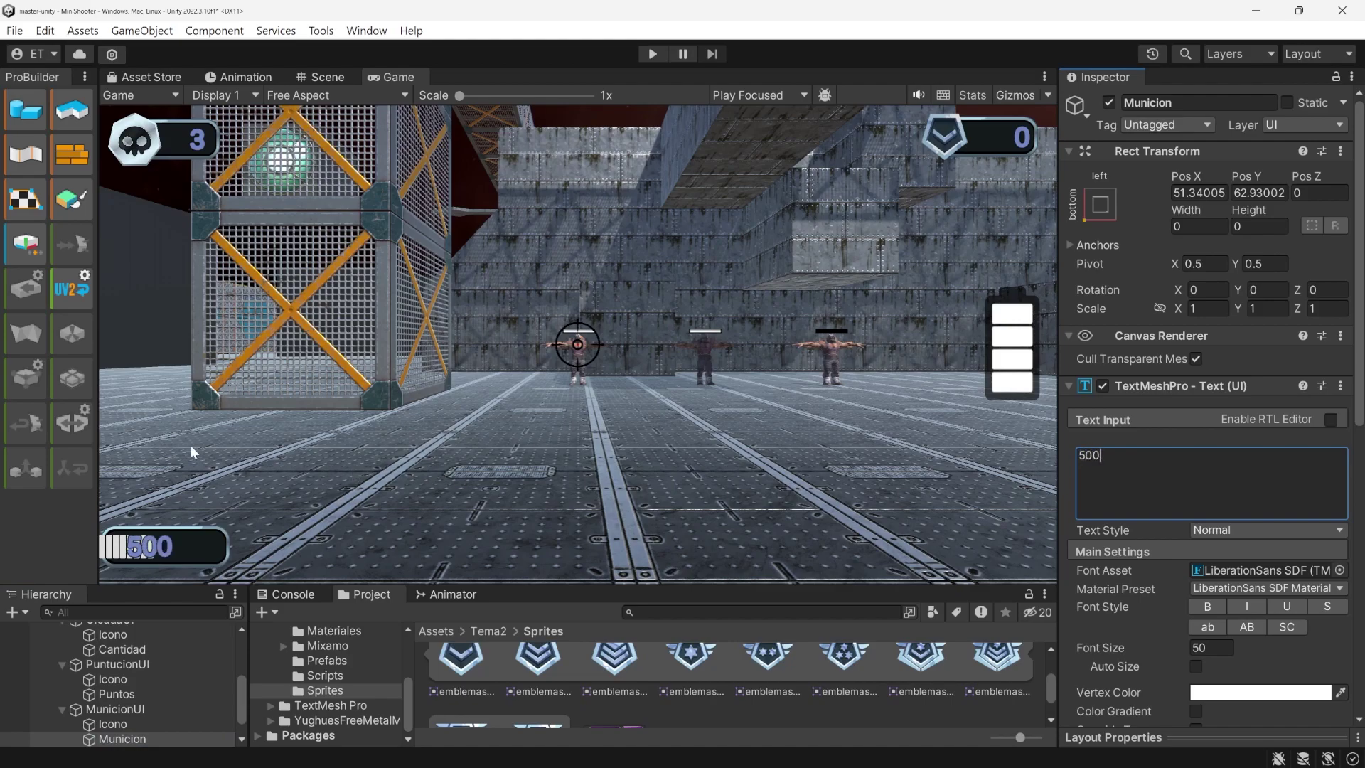
Move MunicionUI's Icono beside the ammo number to Pos X 91.5 and set the MunicionUI panel's width to 300
click(160, 724)
drag(1201, 181, 341, 204)
click(115, 710)
click(1211, 227)
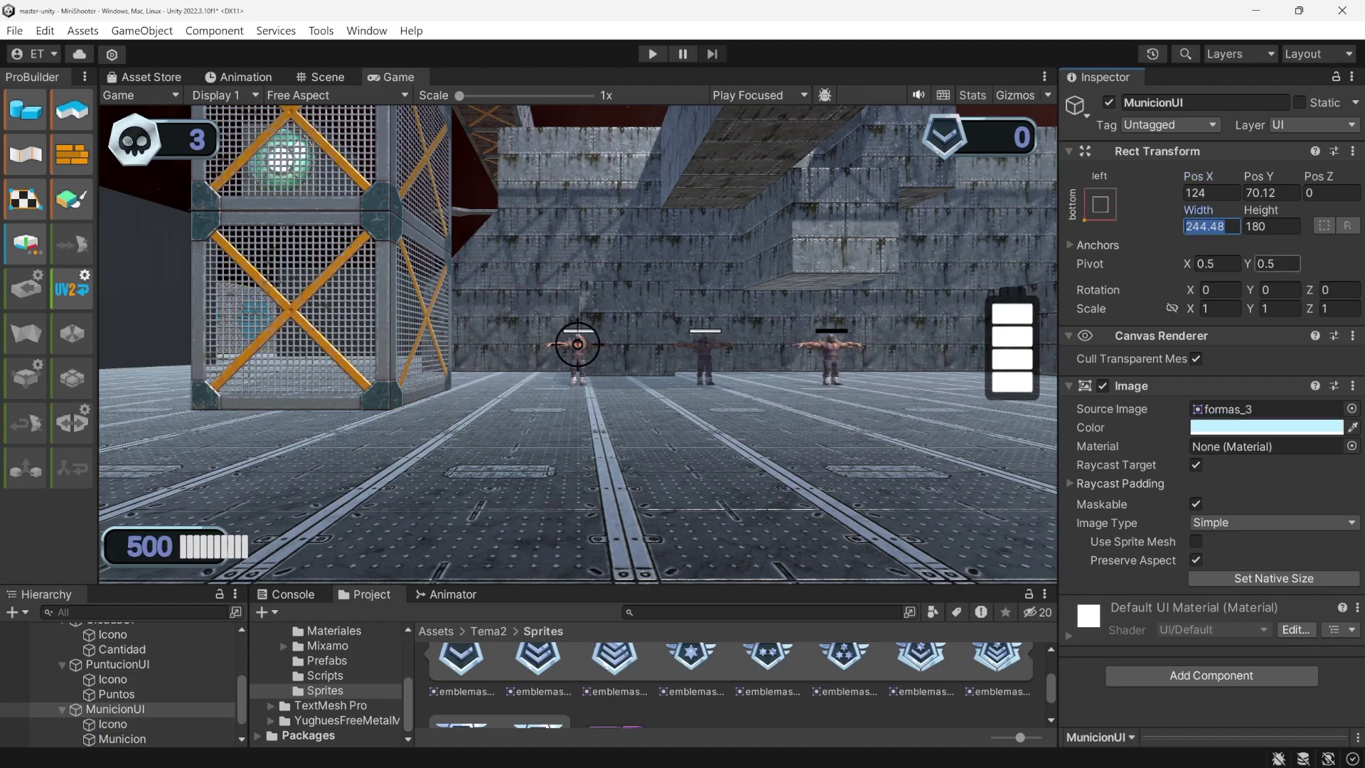
text(300)
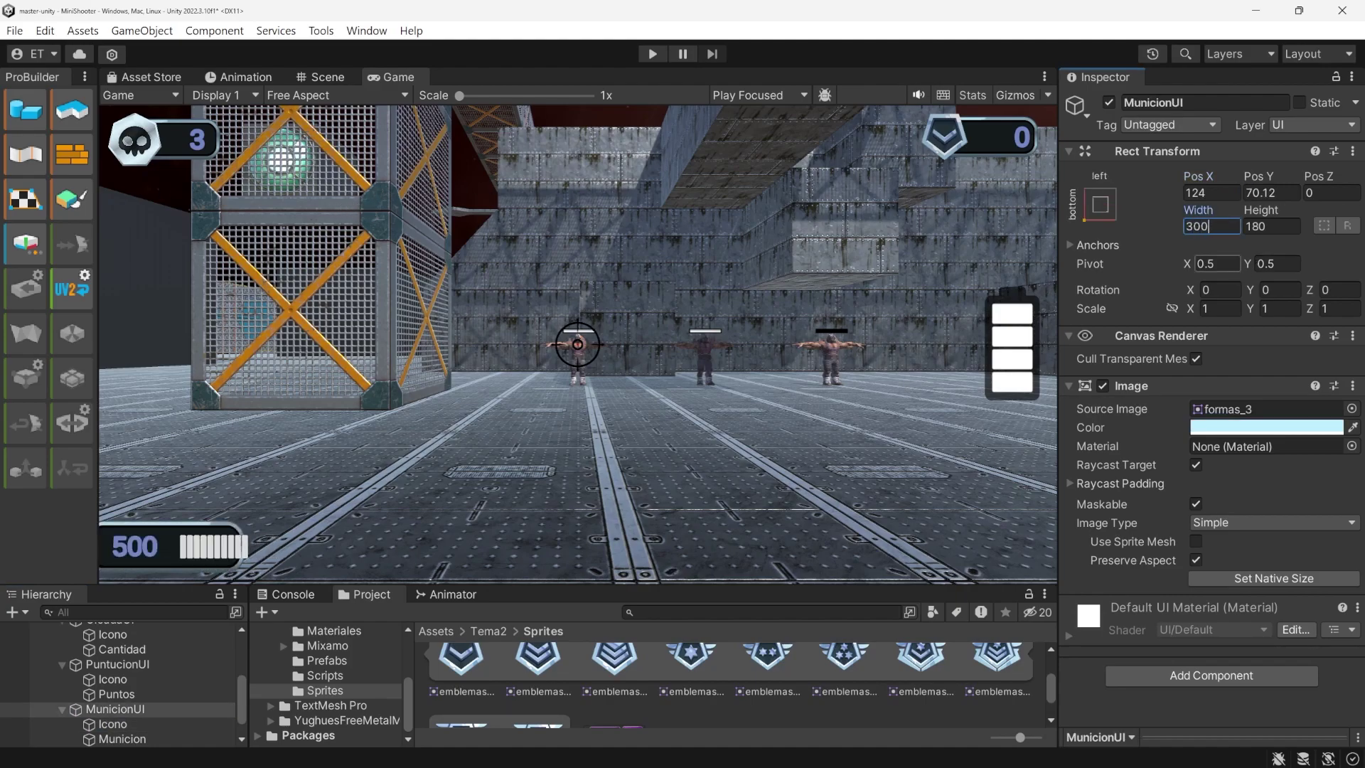
Reposition the Municion text inside the ammo panel at Pos X 26 and Pos Y 91
drag(1189, 177, 1208, 185)
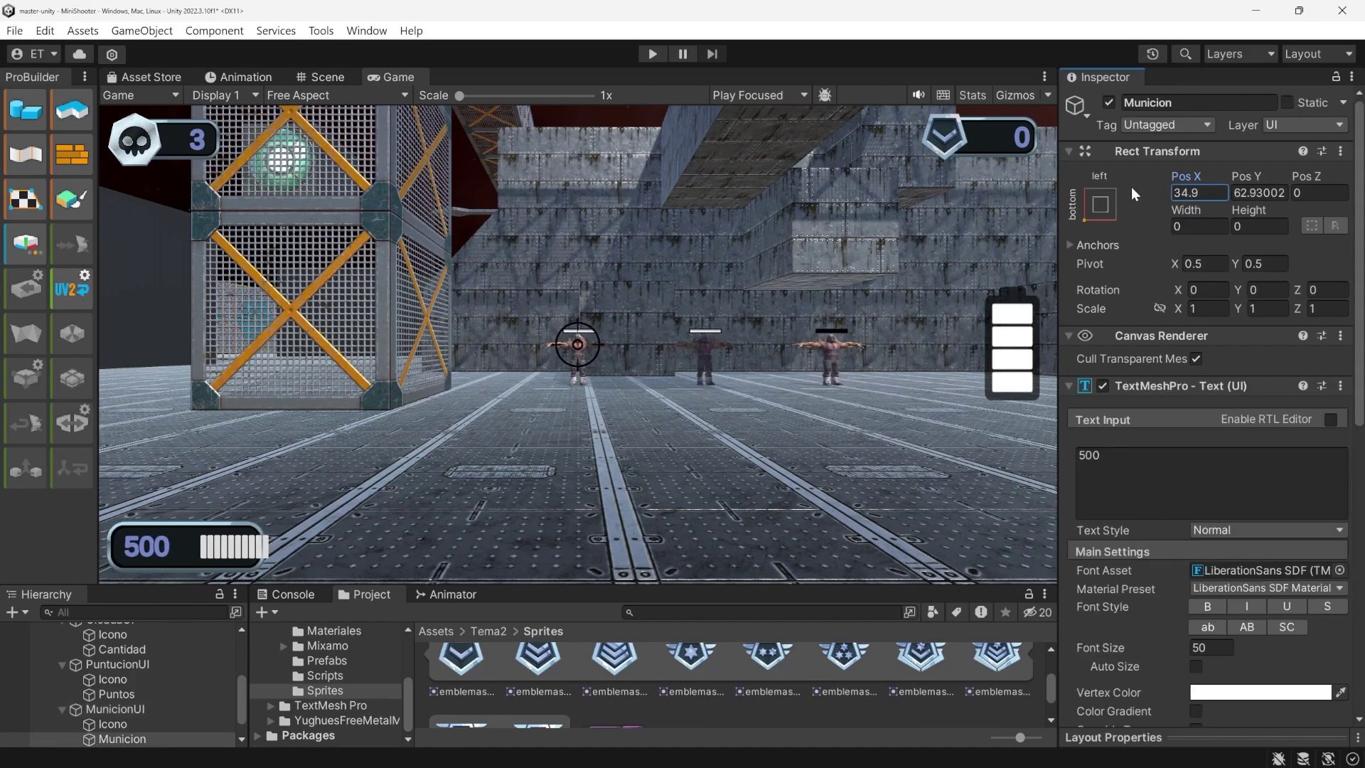
scroll(1125, 445, down, 5)
click(1220, 419)
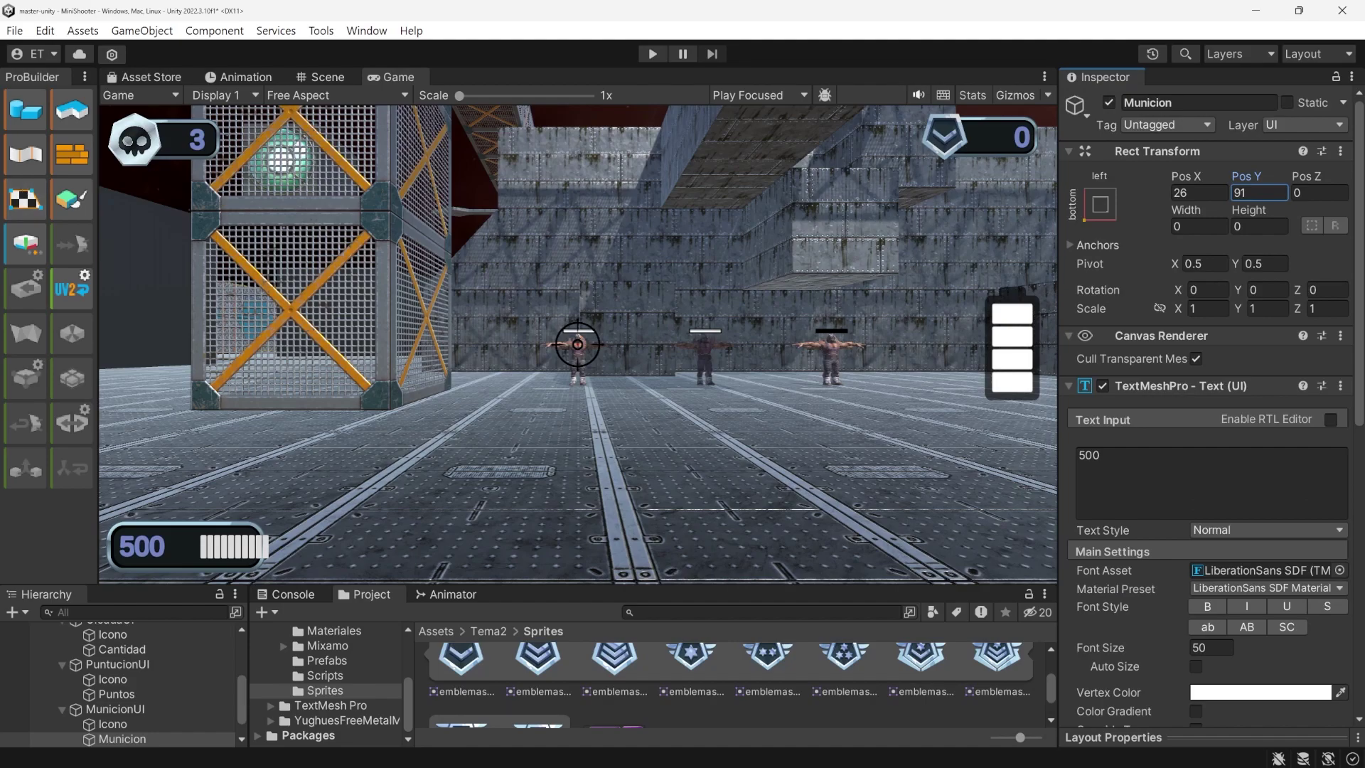
Set MunicionUI's Icono to width 150 and Pos X 49.4, and tint its image light blue (B1D7FB)
click(114, 723)
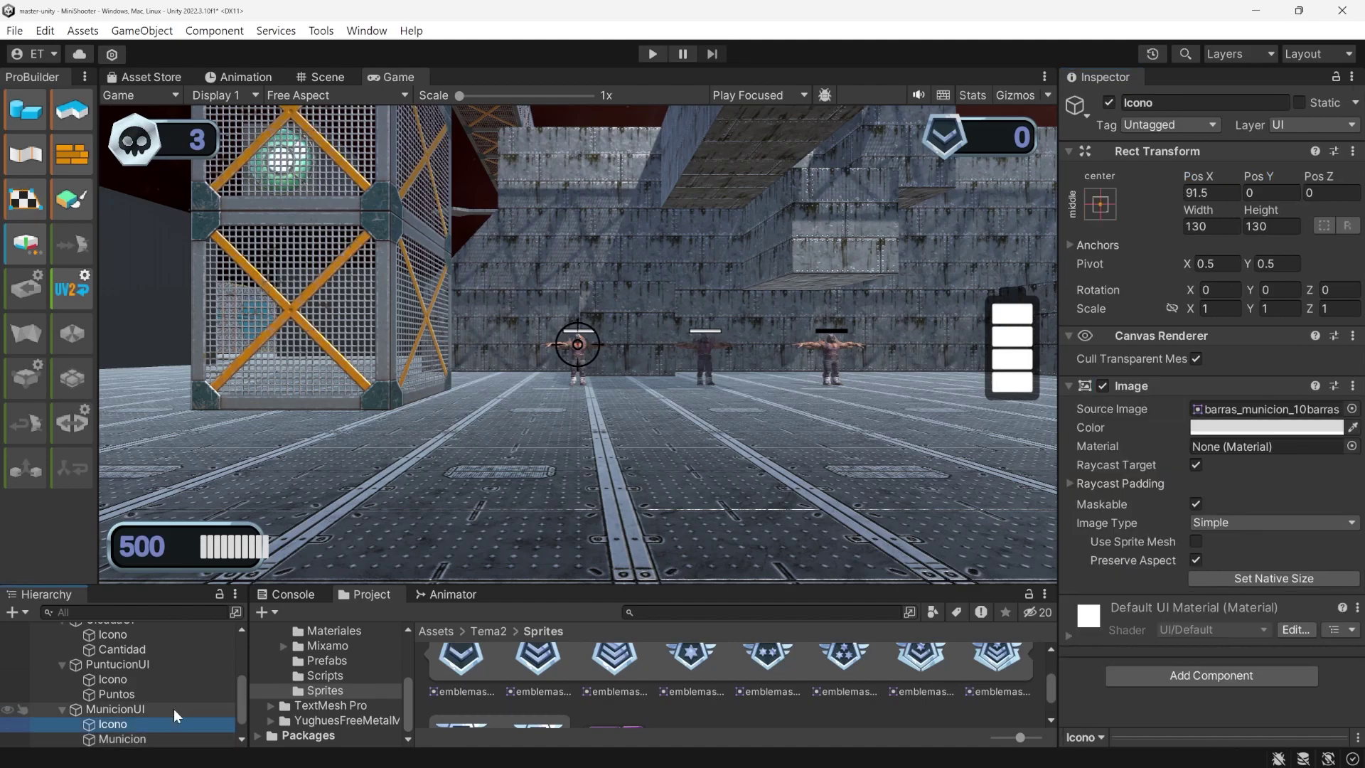
drag(1200, 177, 1154, 189)
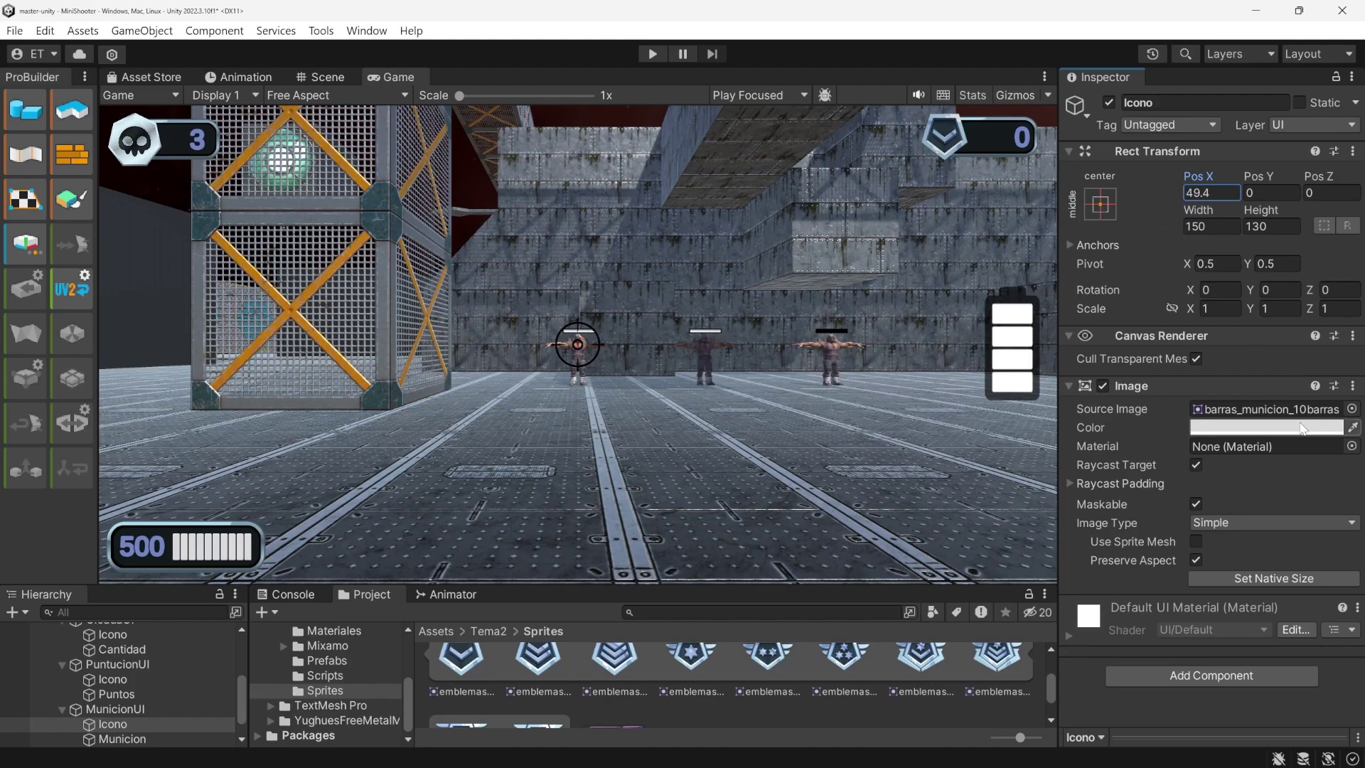
click(1269, 427)
drag(1164, 418, 1171, 446)
drag(1217, 368, 1330, 264)
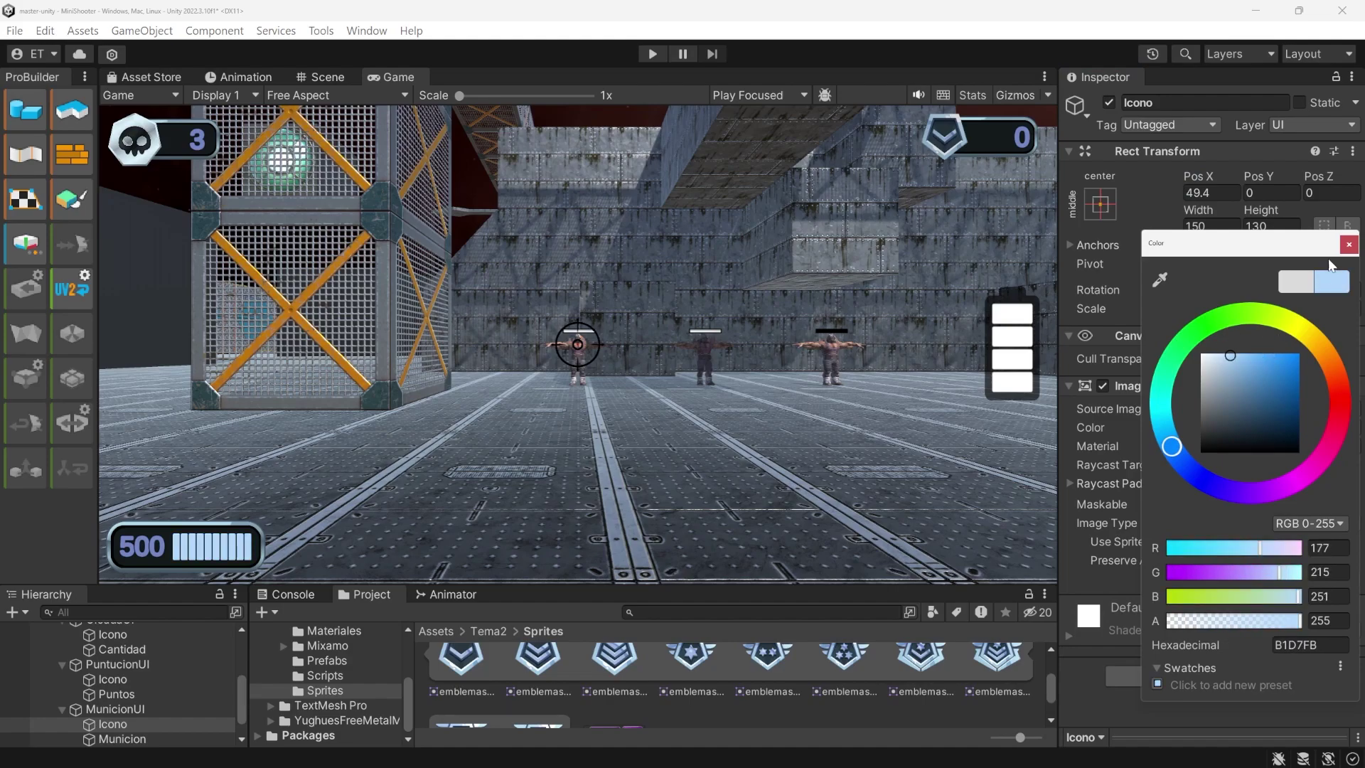
click(1348, 245)
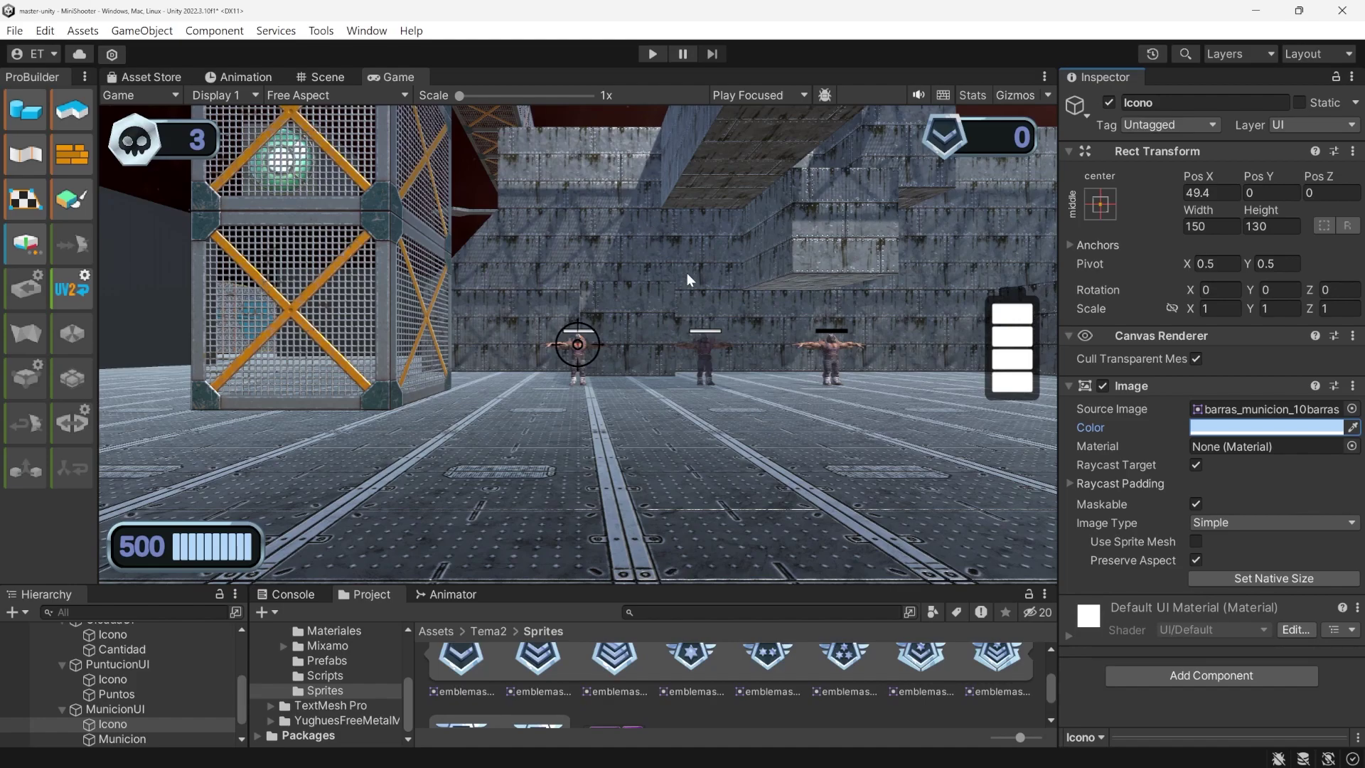
Switch to Visual Studio and examine the serialized Image municionUI declaration in MiniShooter.cs
key(alt+Tab)
scroll(669, 412, down, 2)
drag(646, 329, 226, 330)
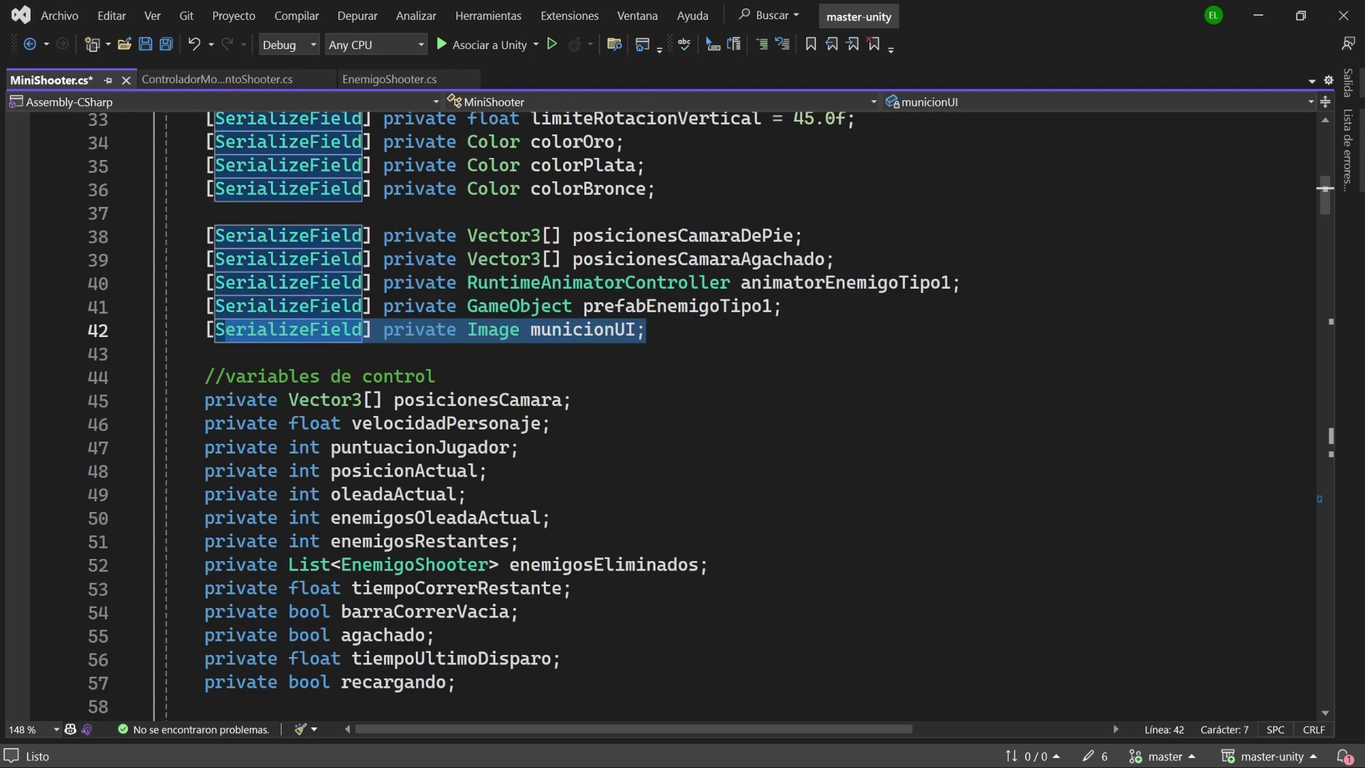
key(End)
key(ctrl+shift+Left)
key(ctrl+shift+Left)
key(ctrl+shift+Left)
key(ctrl+shift+Left)
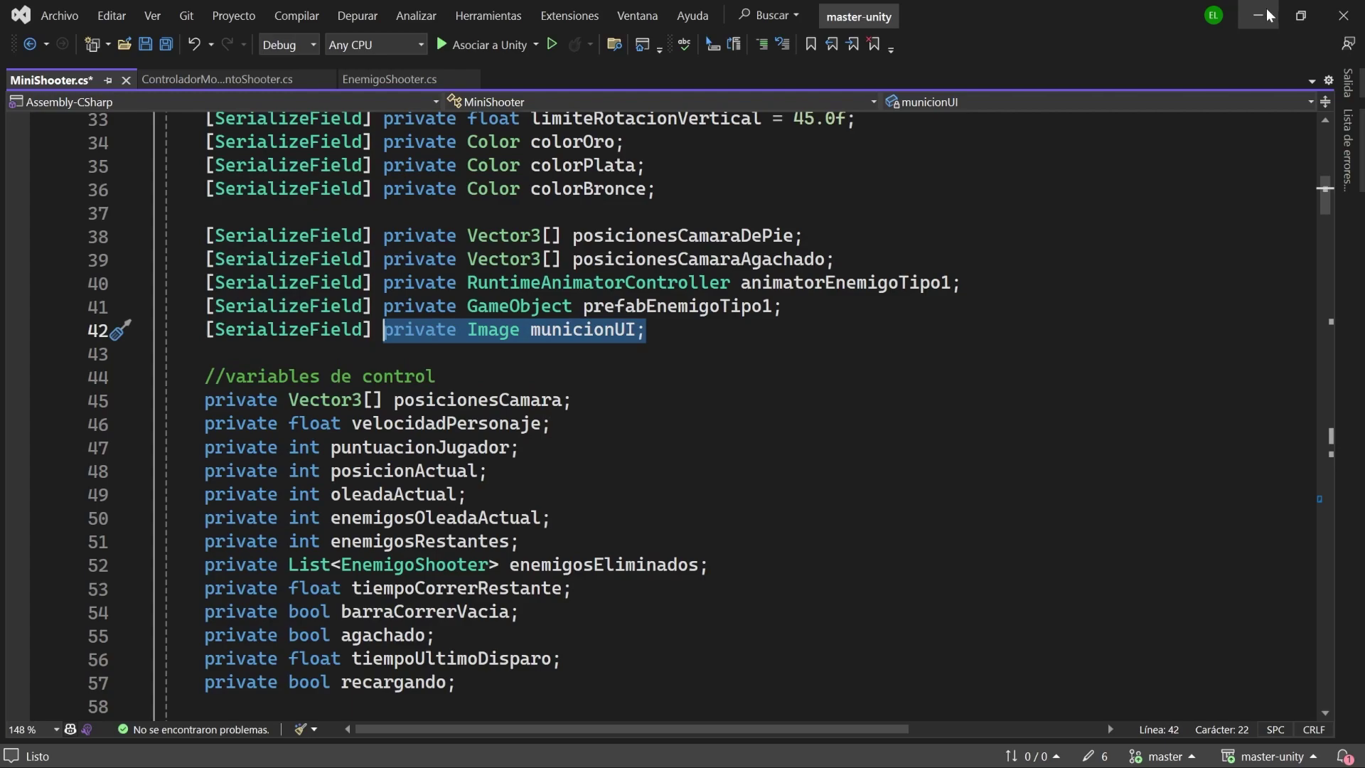
Back in Unity, set the Image Type of MunicionUI's Icono to Filled with the Horizontal fill method
key(alt+Tab)
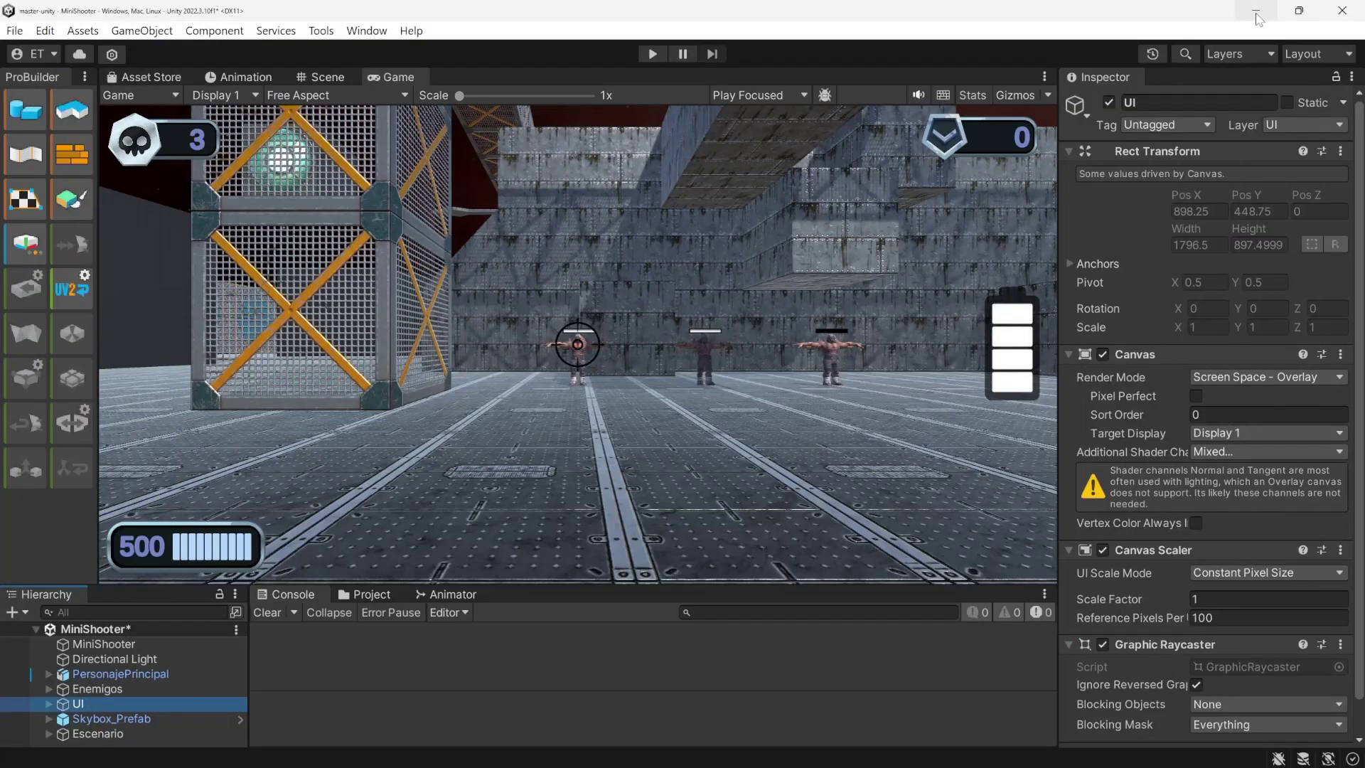
click(48, 703)
scroll(113, 684, down, 3)
click(130, 694)
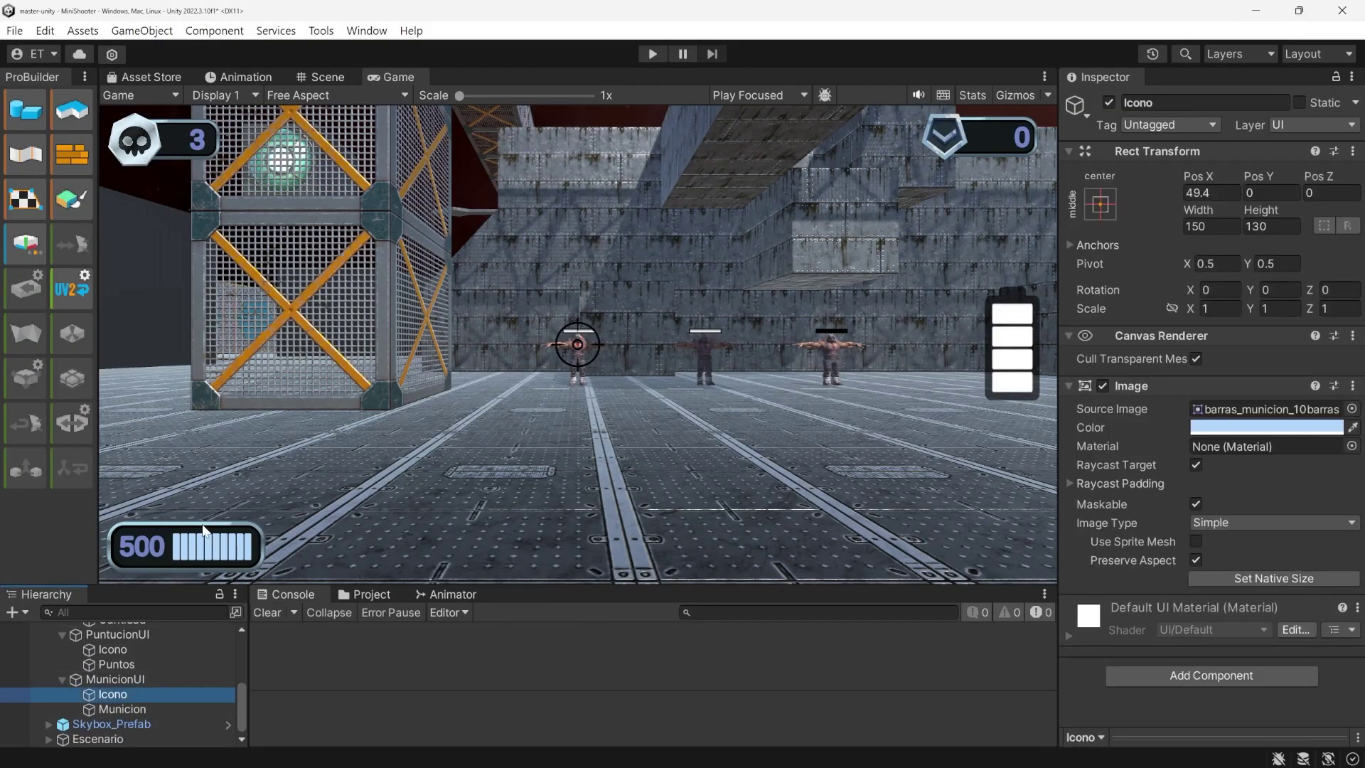
click(1272, 522)
click(1252, 605)
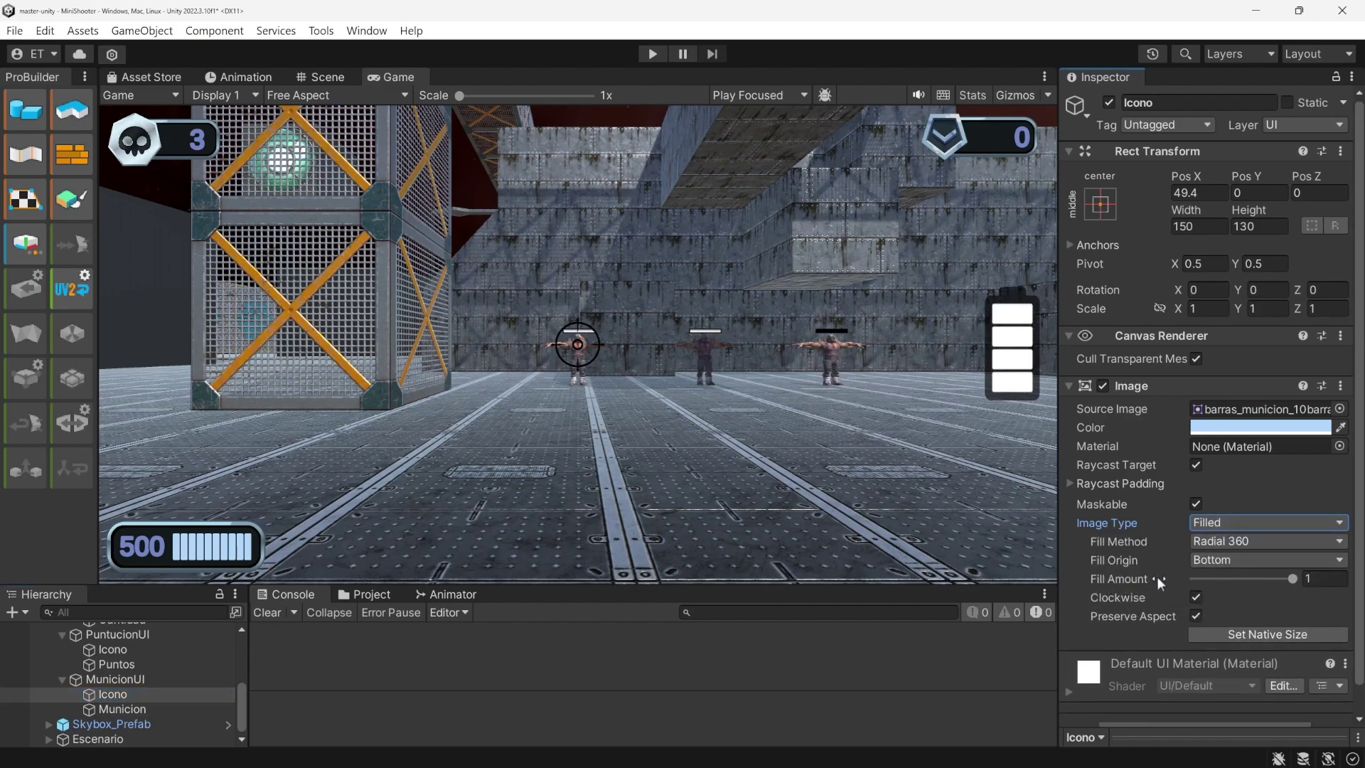
click(1256, 540)
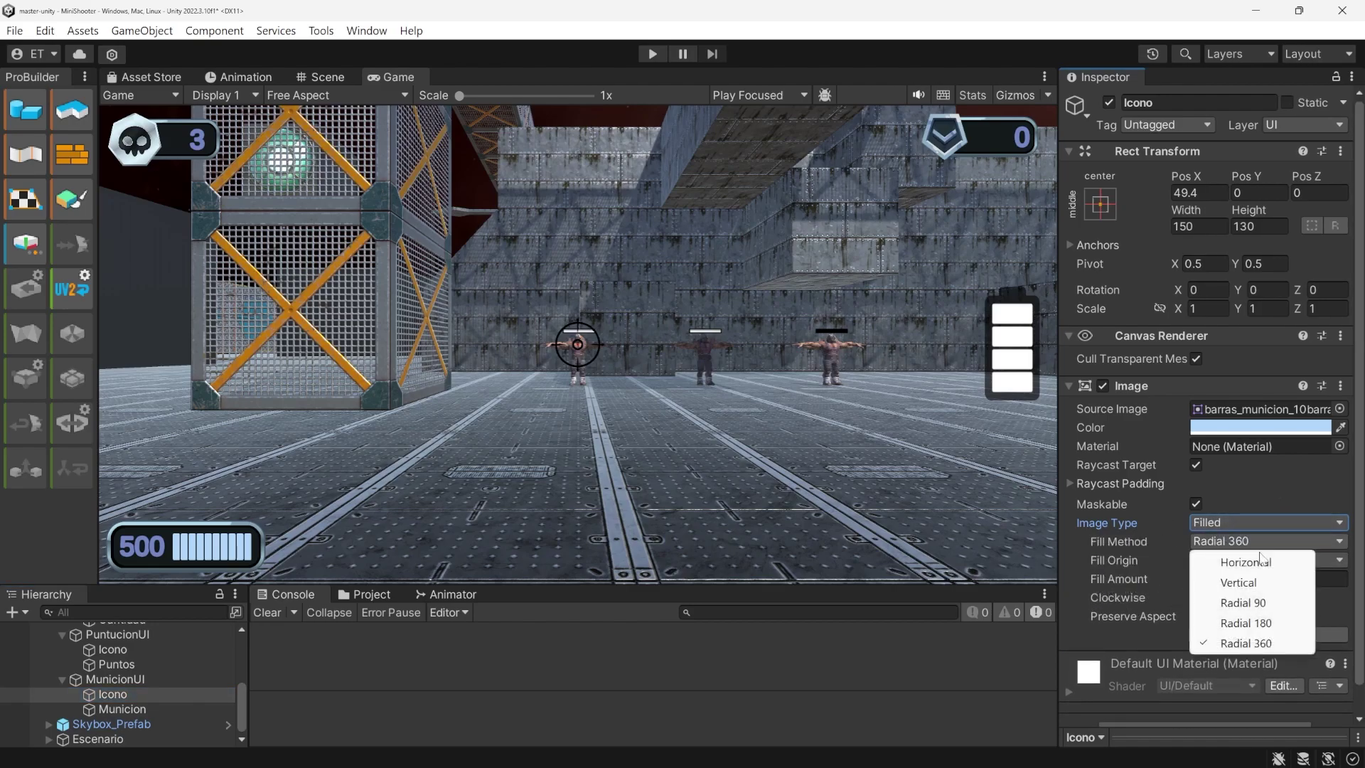
click(1246, 562)
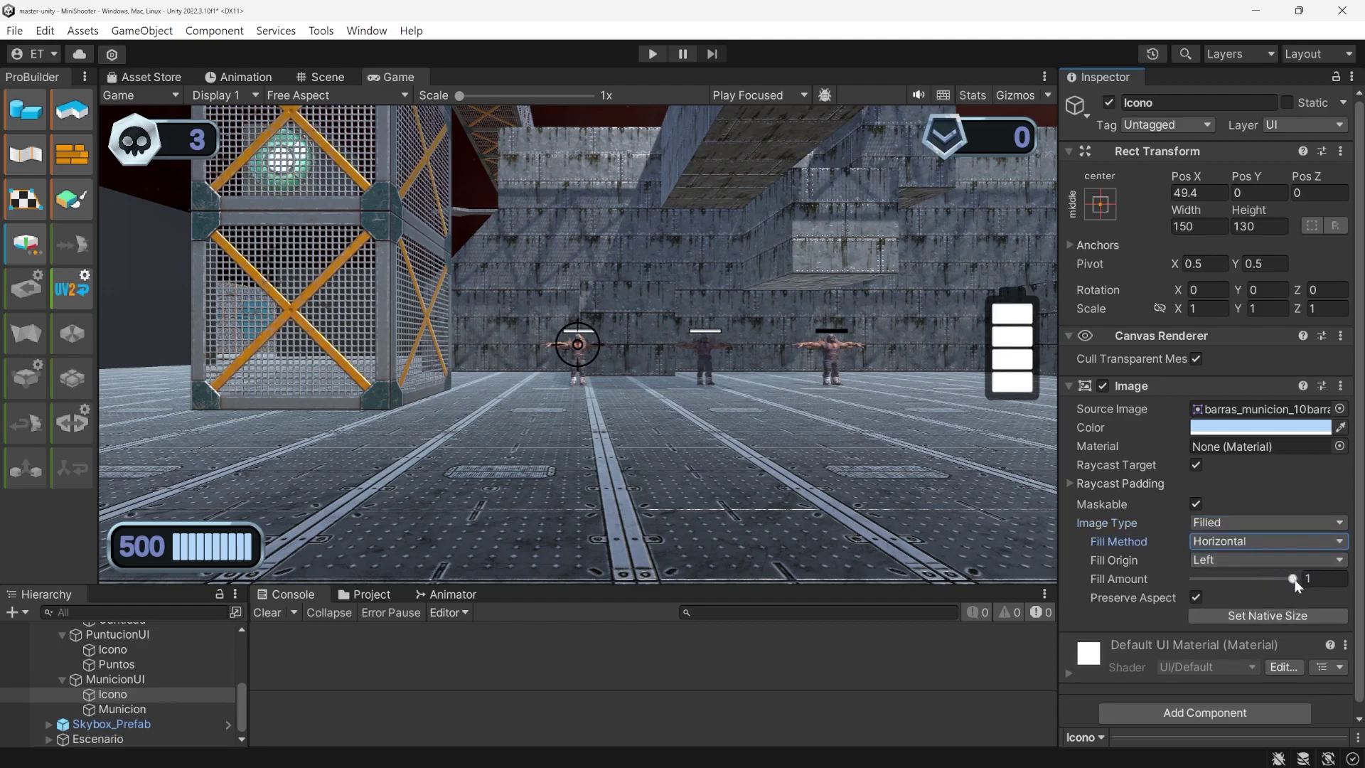
Test the ammo icon's Fill Amount at 0.9 and 0.7, and return it to 1
click(1292, 577)
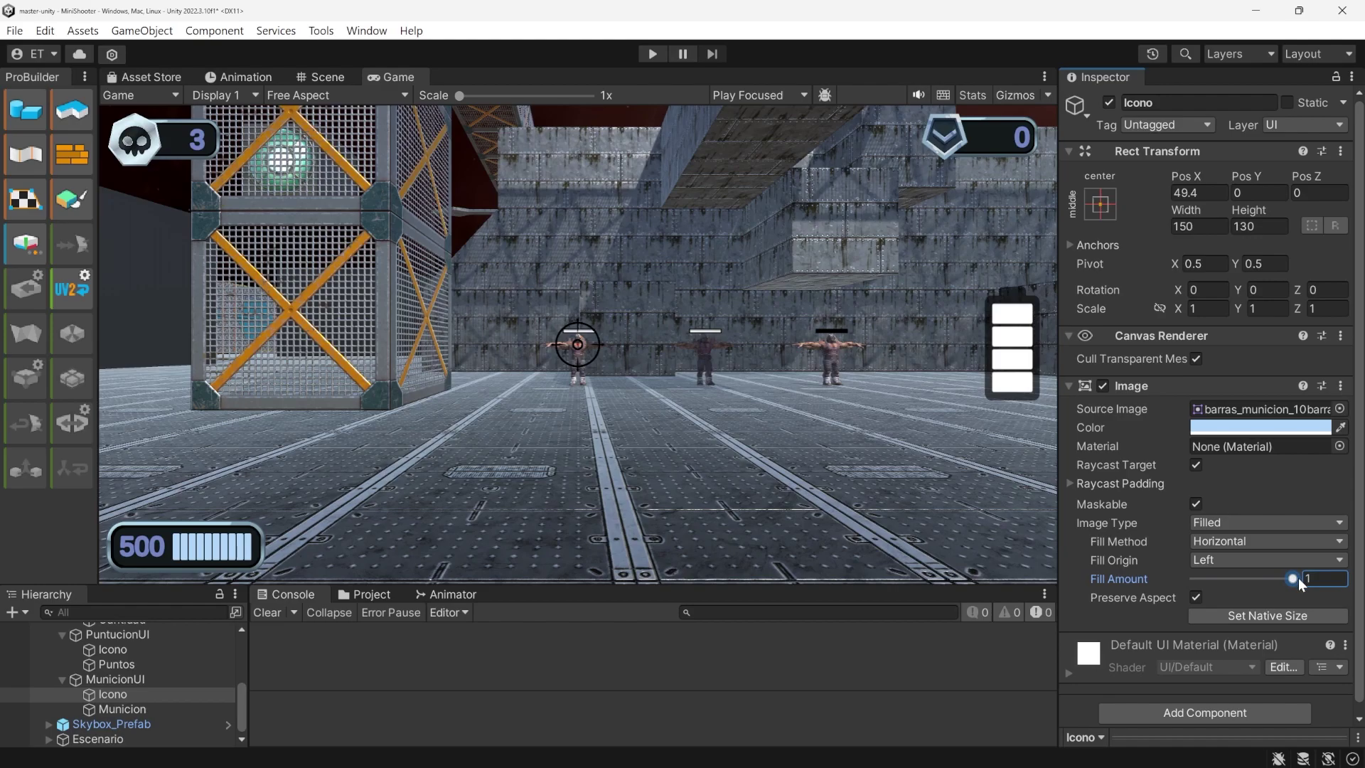
mouse_move(1291, 580)
mouse_down()
mouse_move(1237, 581)
mouse_move(1293, 579)
mouse_up()
key(Return)
text(0.9)
key(BackSpace)
text(9)
key(BackSpace)
text(7)
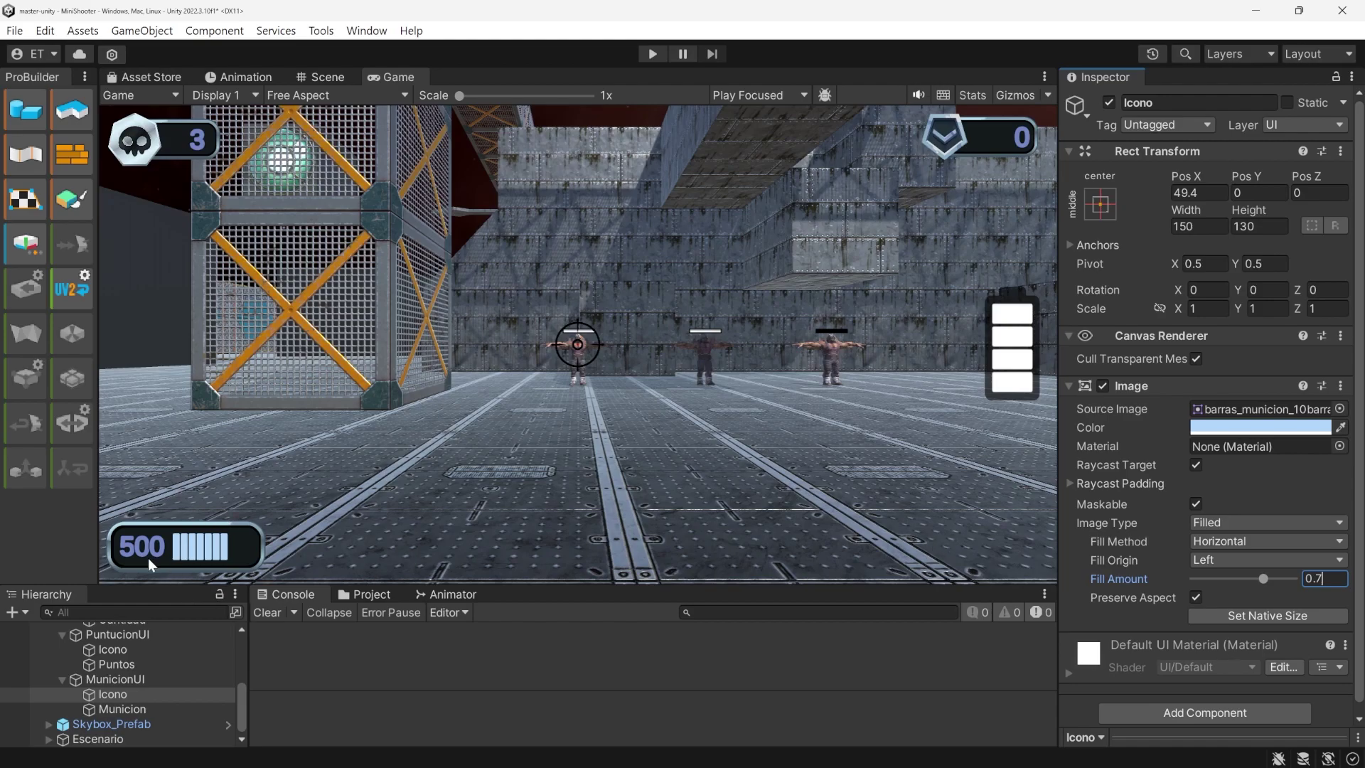
drag(1263, 579, 1292, 579)
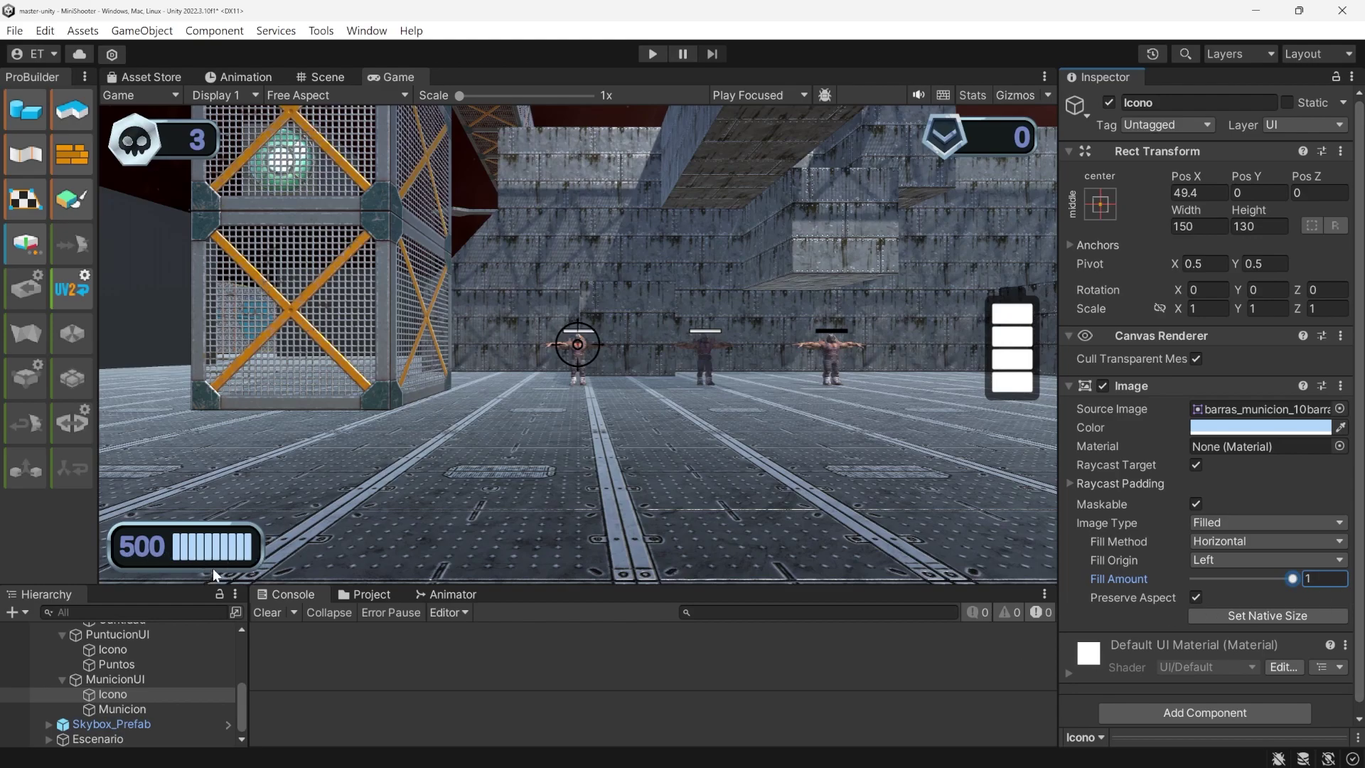
Assign MunicionUI's Icono image to the Municion UI reference of the MiniShooter object's script
click(149, 694)
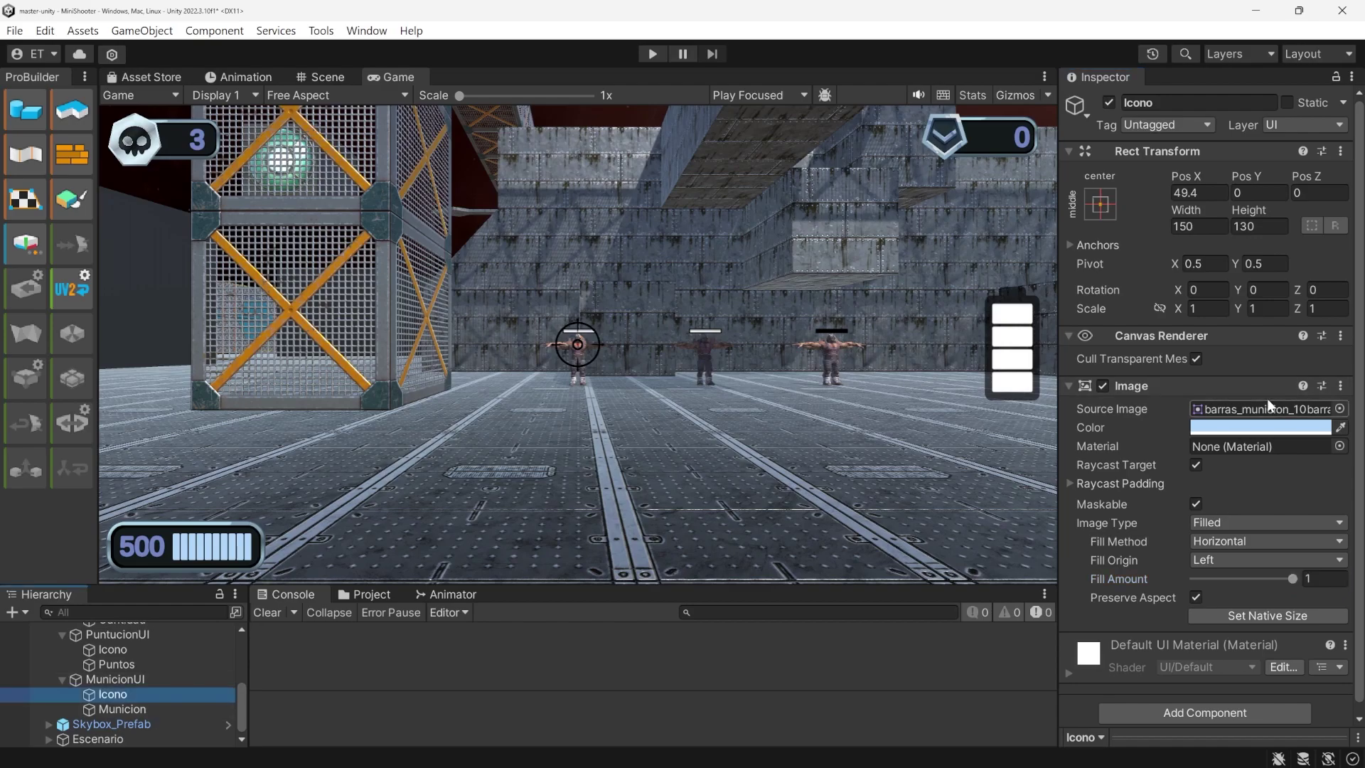
mouse_move(239, 705)
mouse_down()
mouse_move(242, 672)
mouse_move(242, 692)
mouse_up()
click(172, 642)
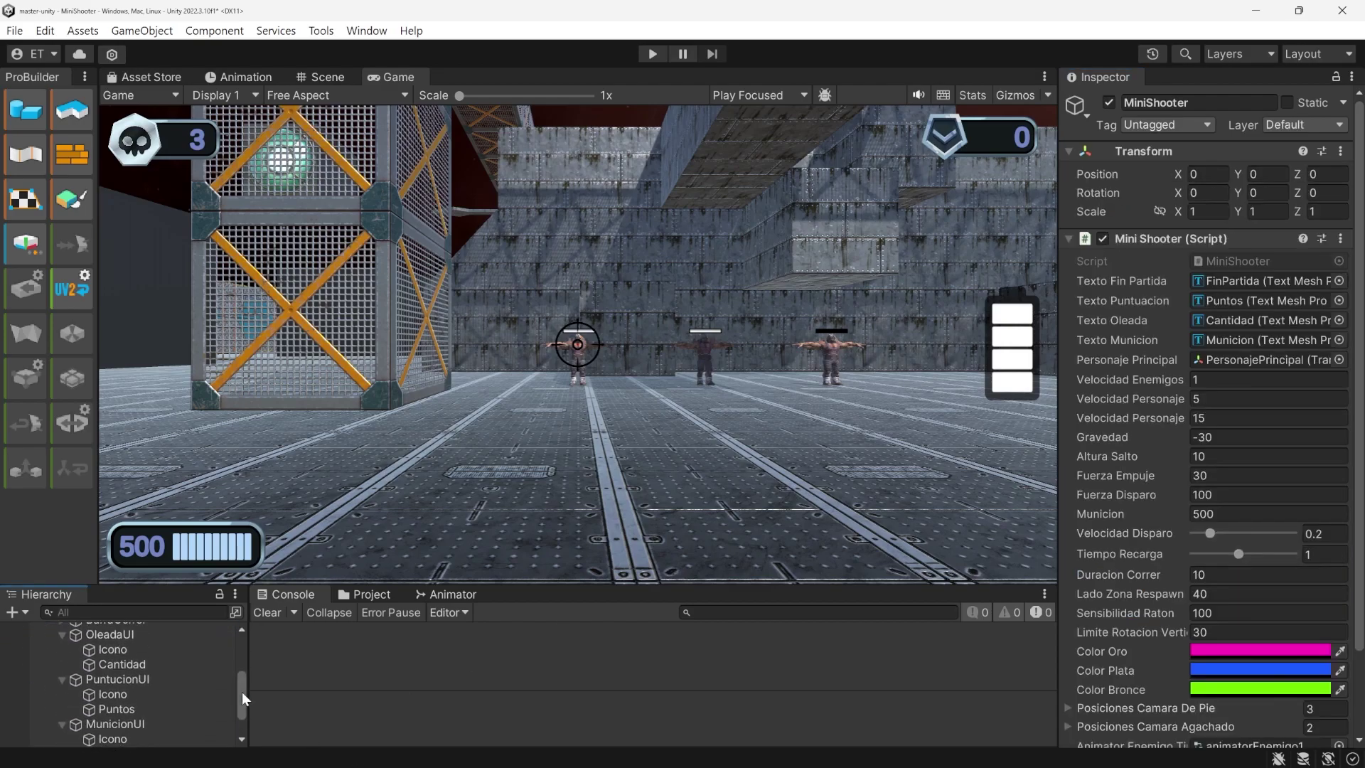
scroll(1120, 691, down, 3)
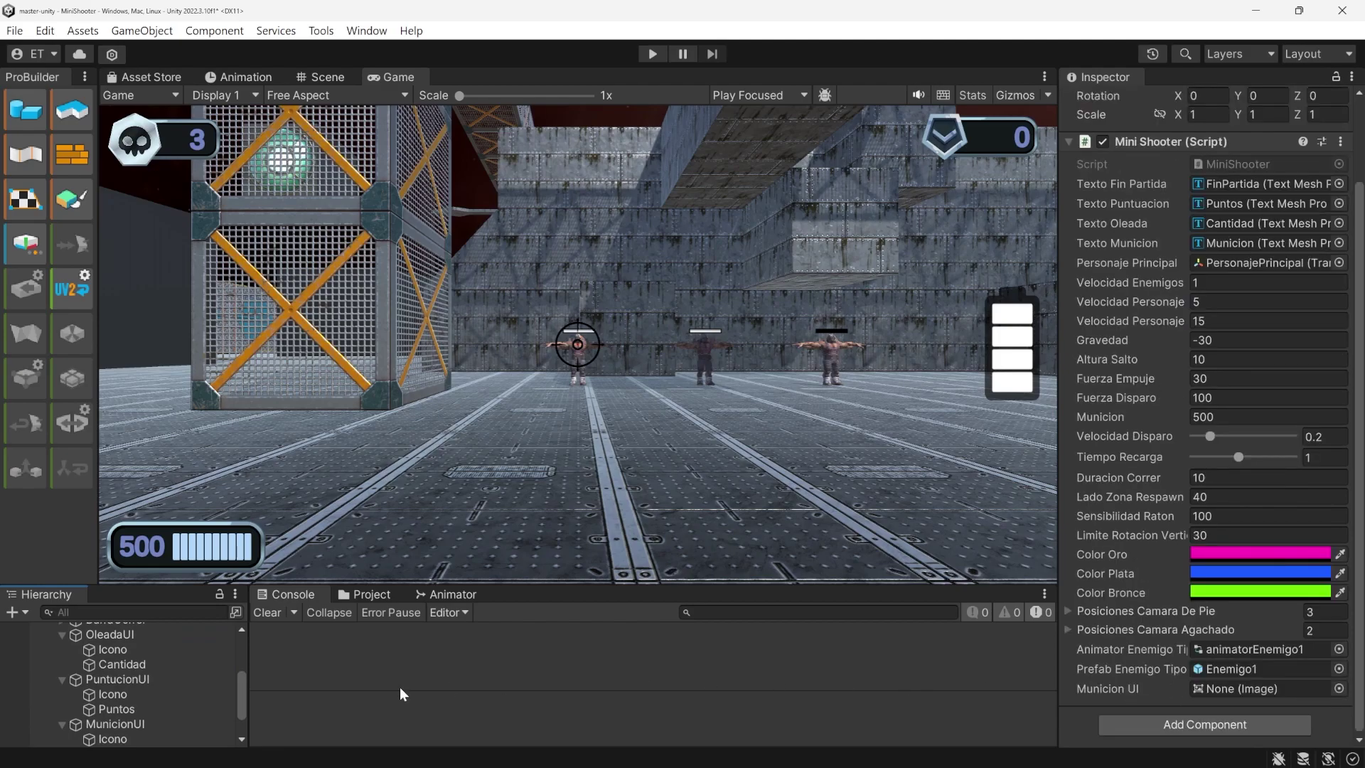
scroll(122, 709, down, 3)
drag(129, 693, 1274, 695)
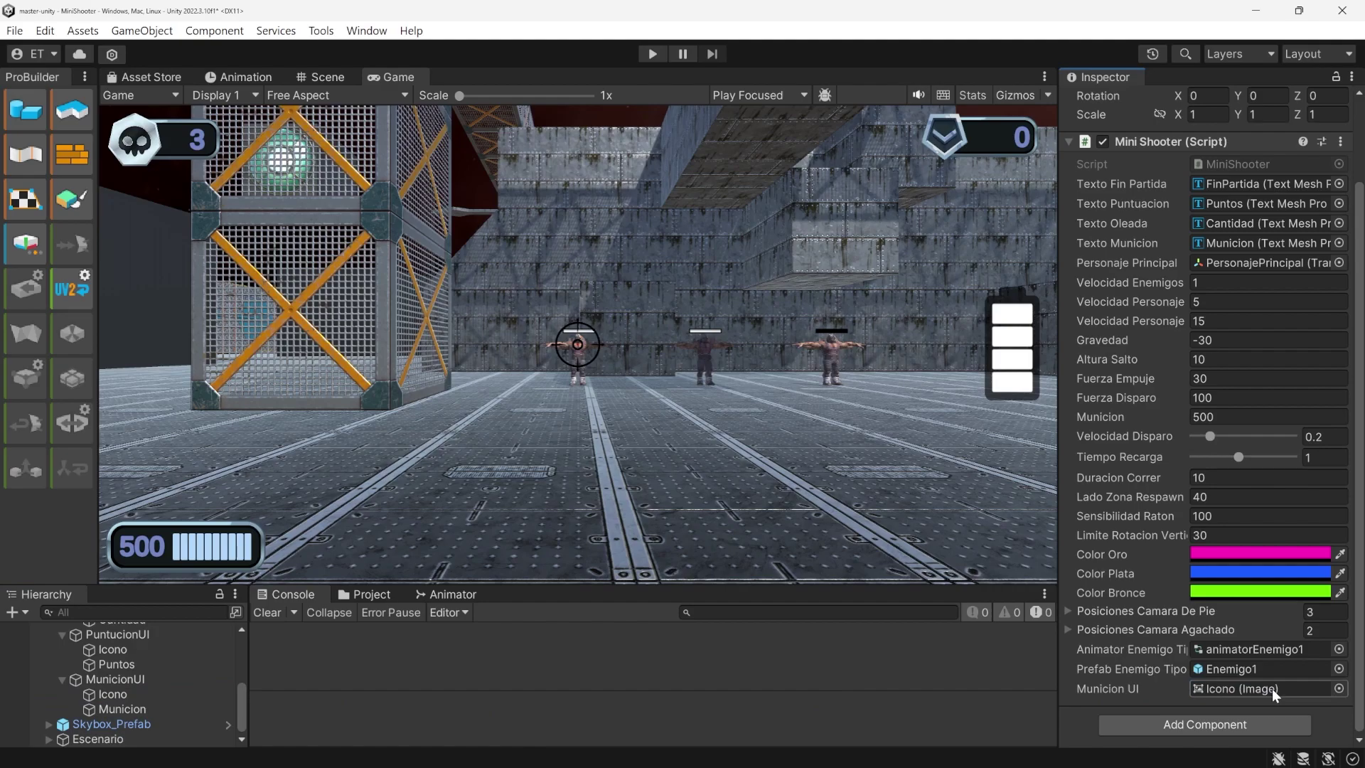
Rename MunicionUI's Icono as Municion and its text object as Cantidad, and check the references in the MiniShooter script component
click(113, 693)
click(113, 696)
text(Municion)
click(147, 711)
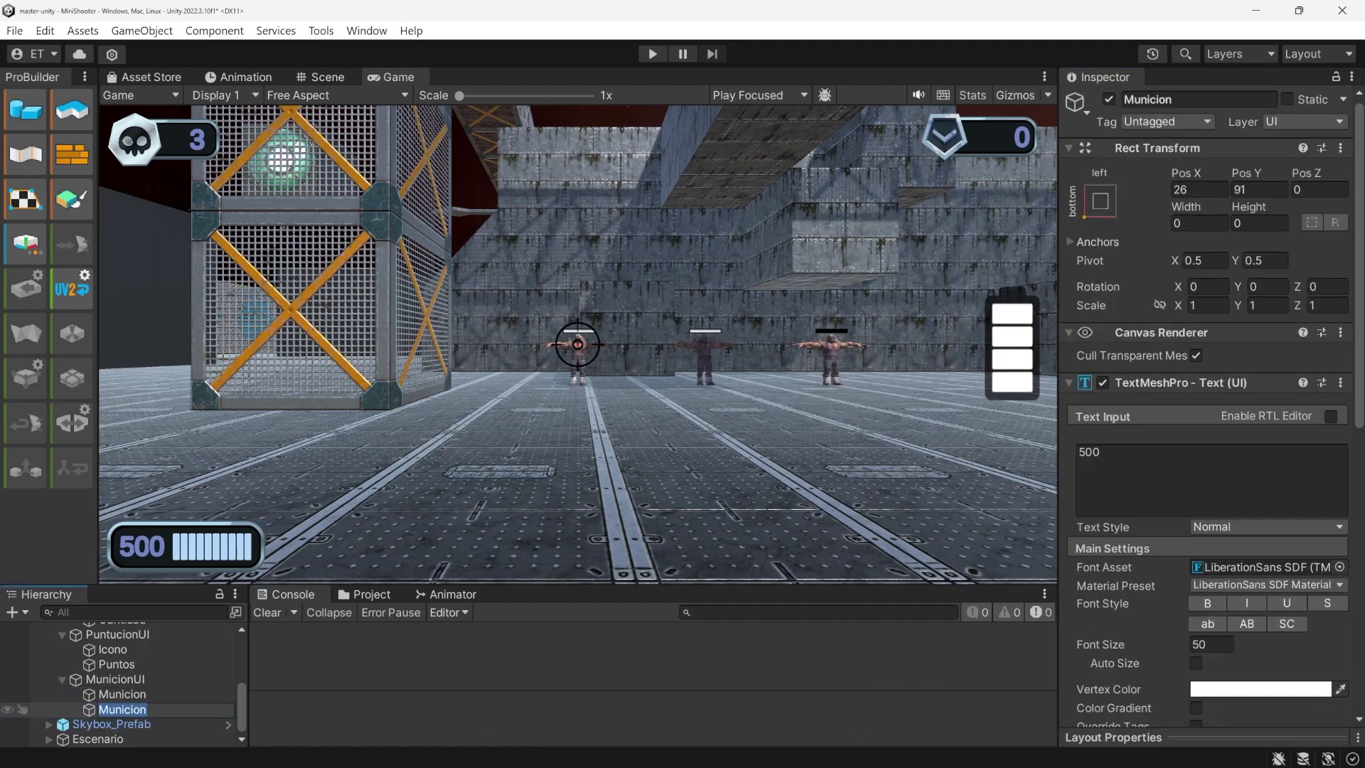
scroll(149, 675, up, 10)
click(155, 643)
scroll(1226, 523, down, 3)
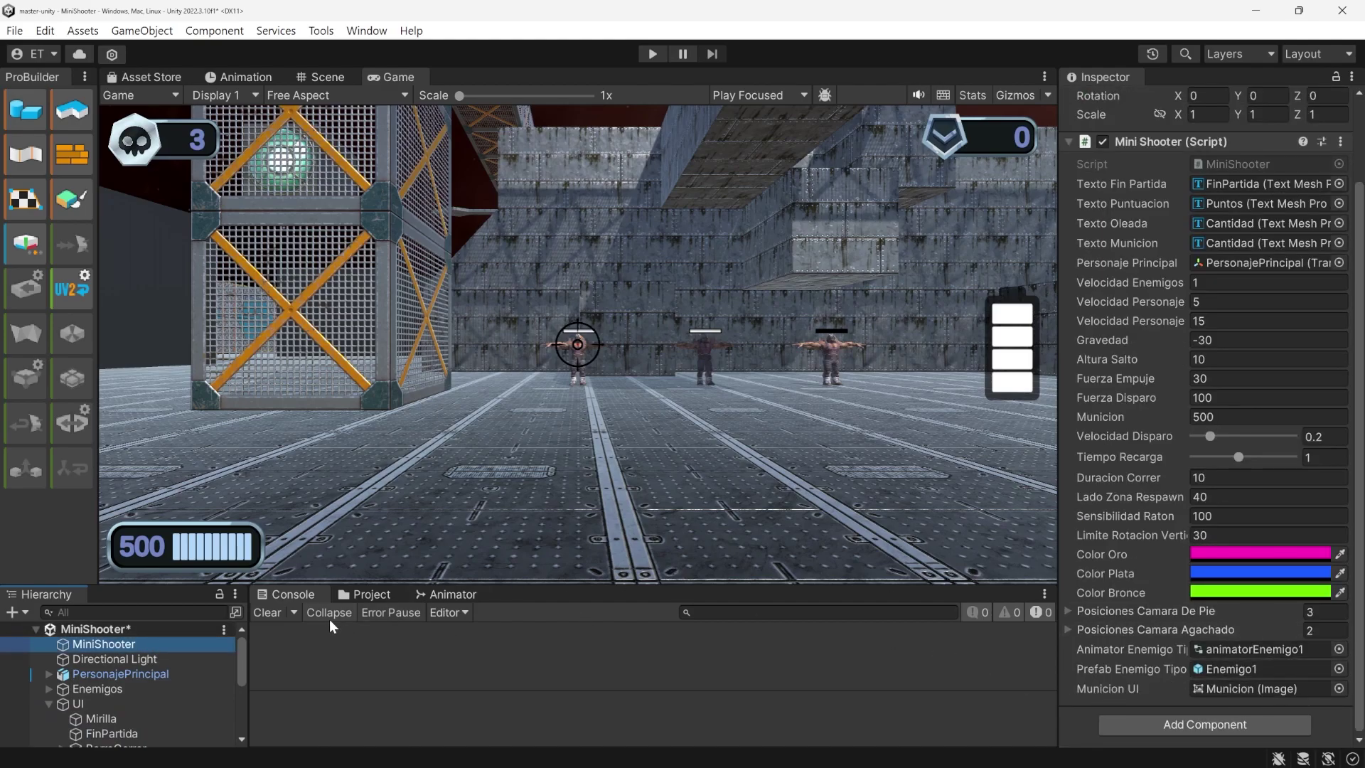
Switch to Visual Studio and examine the bool recargando declaration among the control variables of MiniShooter.cs
key(alt+Tab)
scroll(682, 412, up, 3)
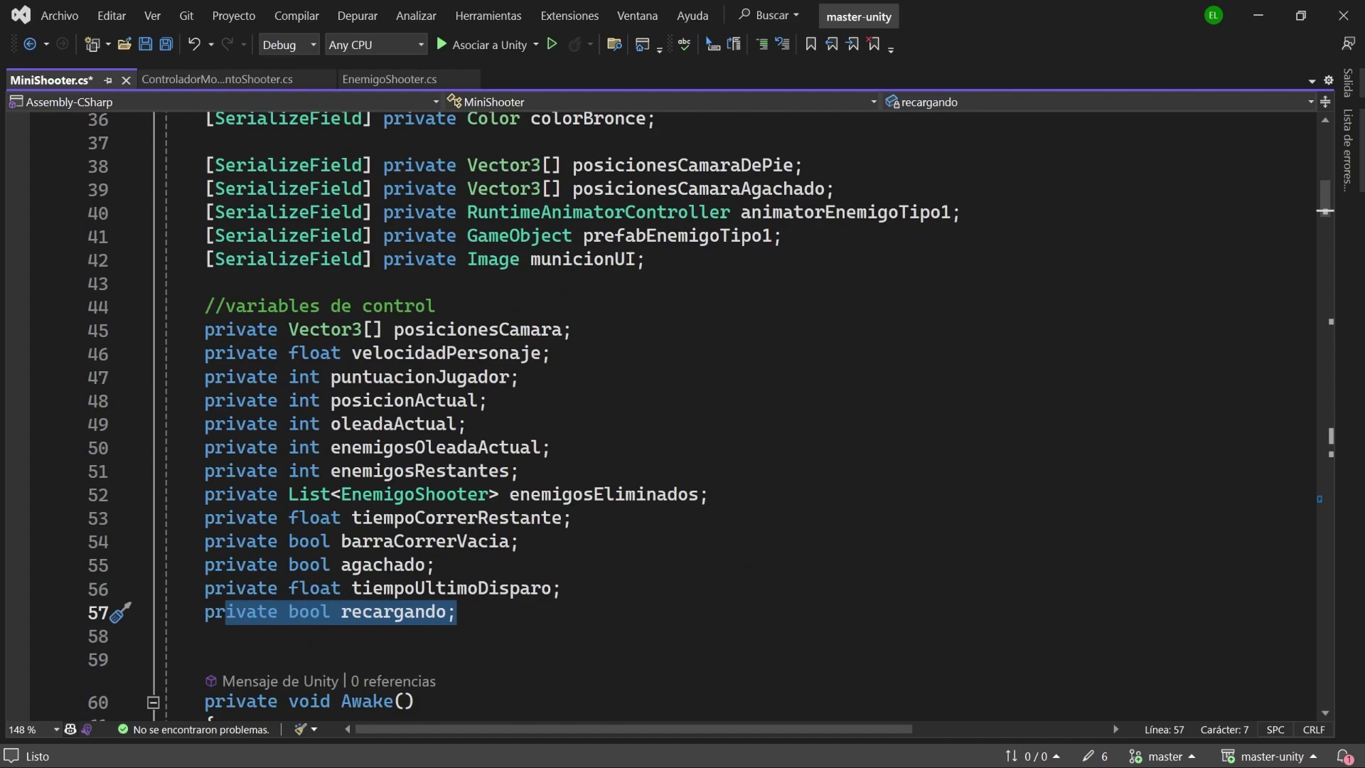
click(457, 612)
key(shift+Left)
key(shift+Left)
key(shift+Left)
key(shift+Left)
key(shift+Left)
key(shift+Left)
key(shift+Left)
key(shift+Left)
key(shift+Left)
key(shift+Left)
key(shift+Left)
key(shift+Left)
key(shift+Left)
key(shift+Left)
key(shift+Left)
key(shift+Left)
key(shift+Left)
key(shift+Left)
key(shift+Left)
key(shift+Left)
Examine the ranged tiempoRecarga declaration in the game configuration and the code in the Start method
scroll(682, 412, up, 6)
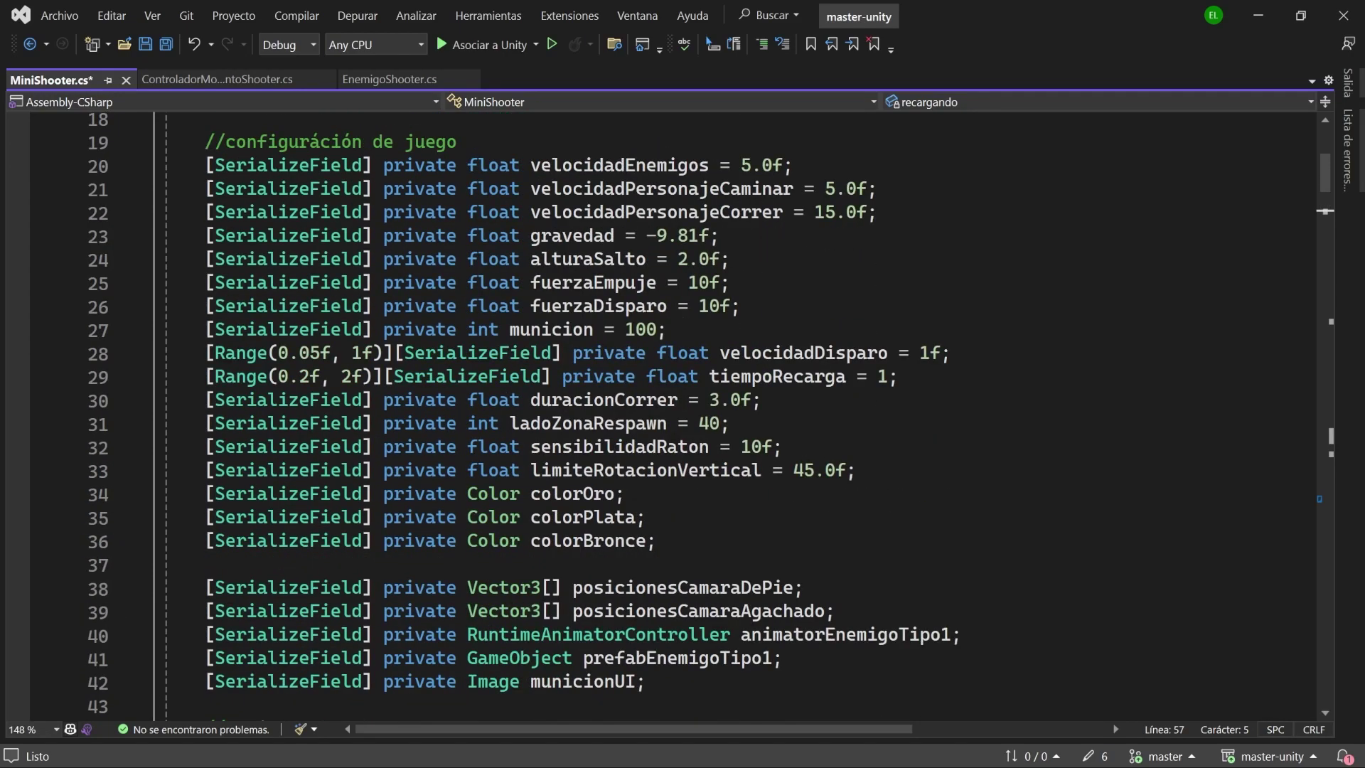
drag(899, 376, 205, 376)
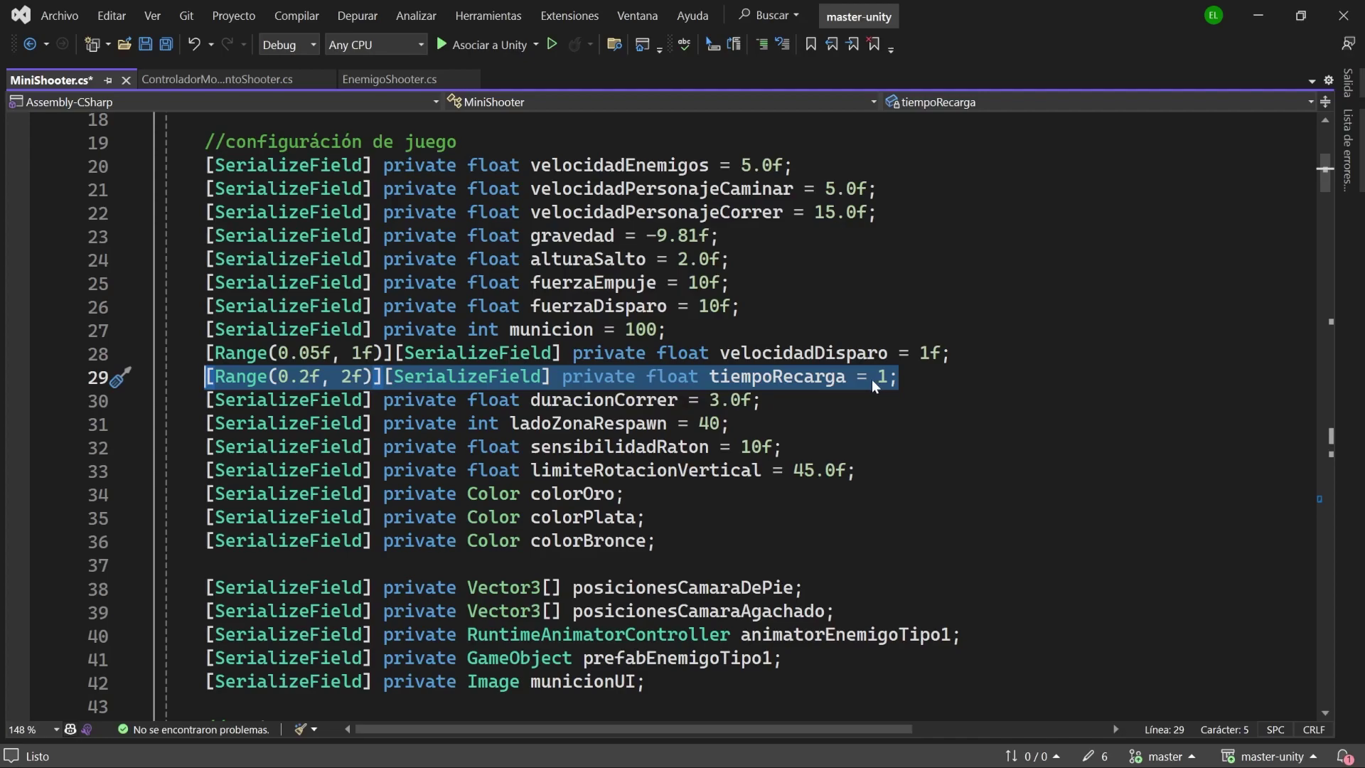
scroll(885, 378, down, 17)
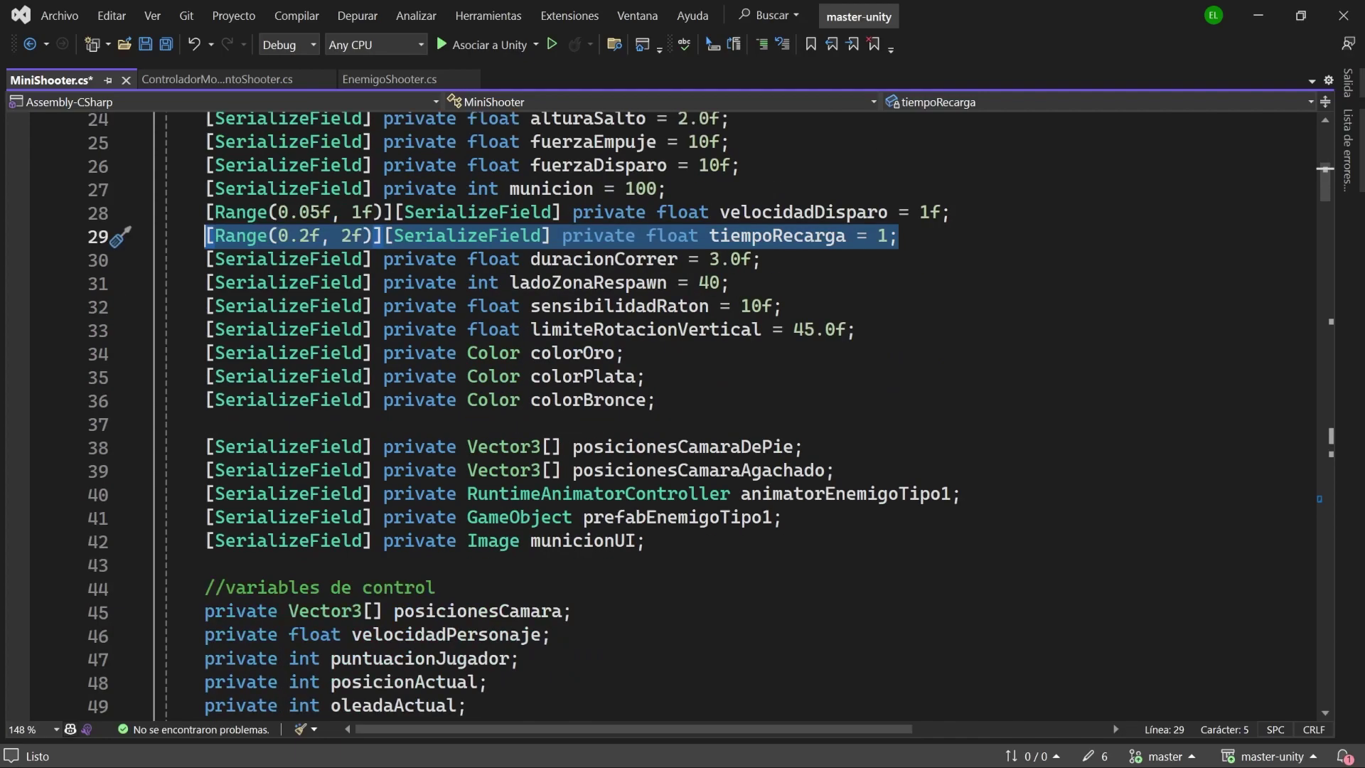
drag(447, 416, 215, 416)
Review the Disparar method and the reload methods below it, through CompletarRecarga
drag(1325, 254, 1329, 429)
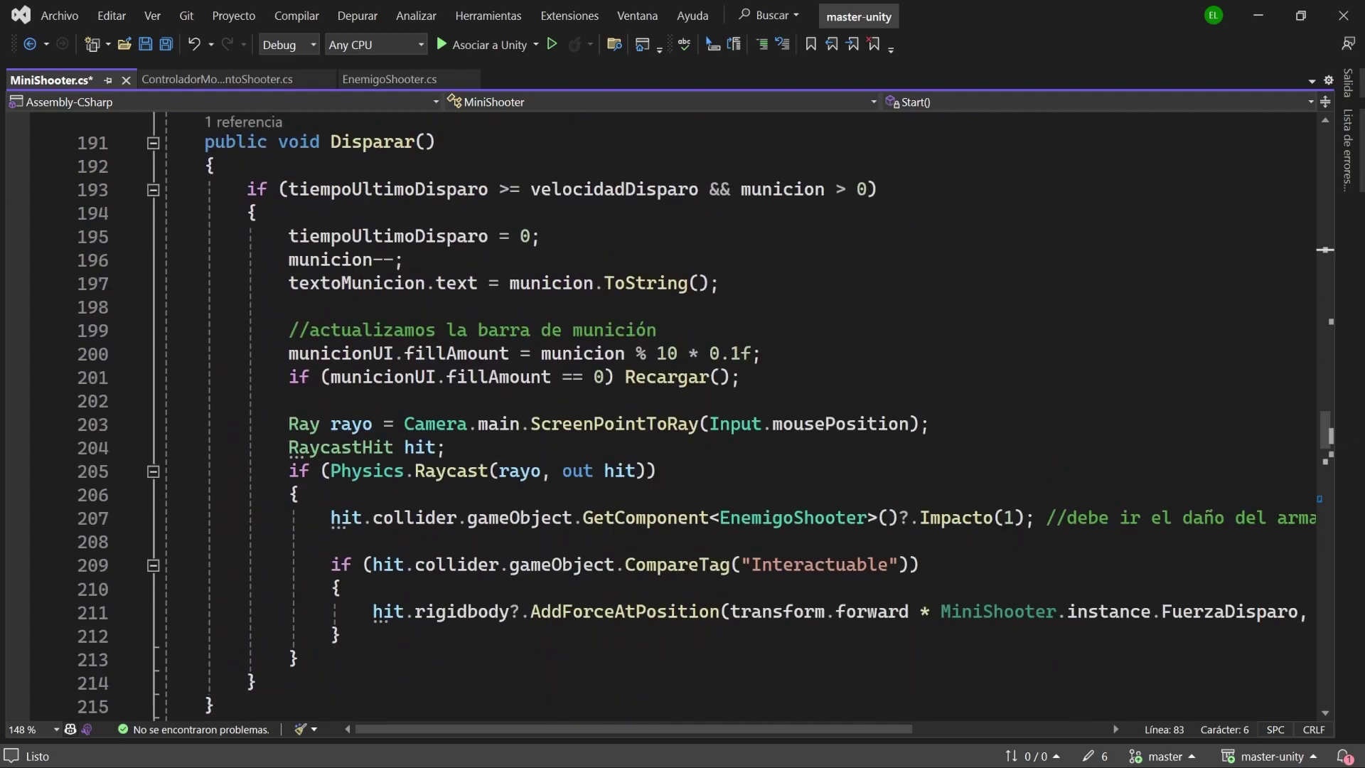
click(394, 142)
scroll(393, 143, down, 7)
drag(205, 259, 214, 514)
drag(1324, 436, 1324, 420)
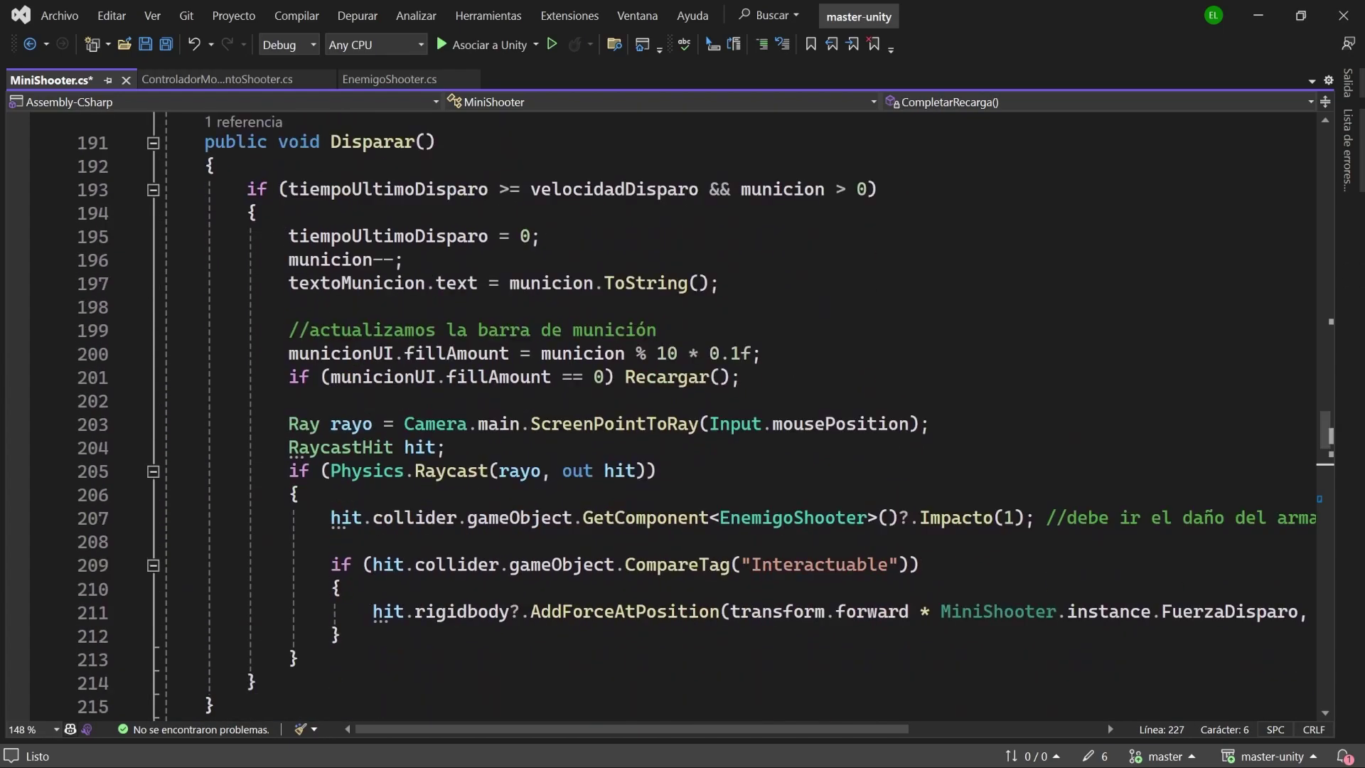
Examine Disparar's firing condition, shot timer reset, ammo decrement, text update and the municionUI.fillAmount calculation with its Recargar call
drag(246, 189, 287, 401)
click(288, 401)
drag(288, 329, 743, 377)
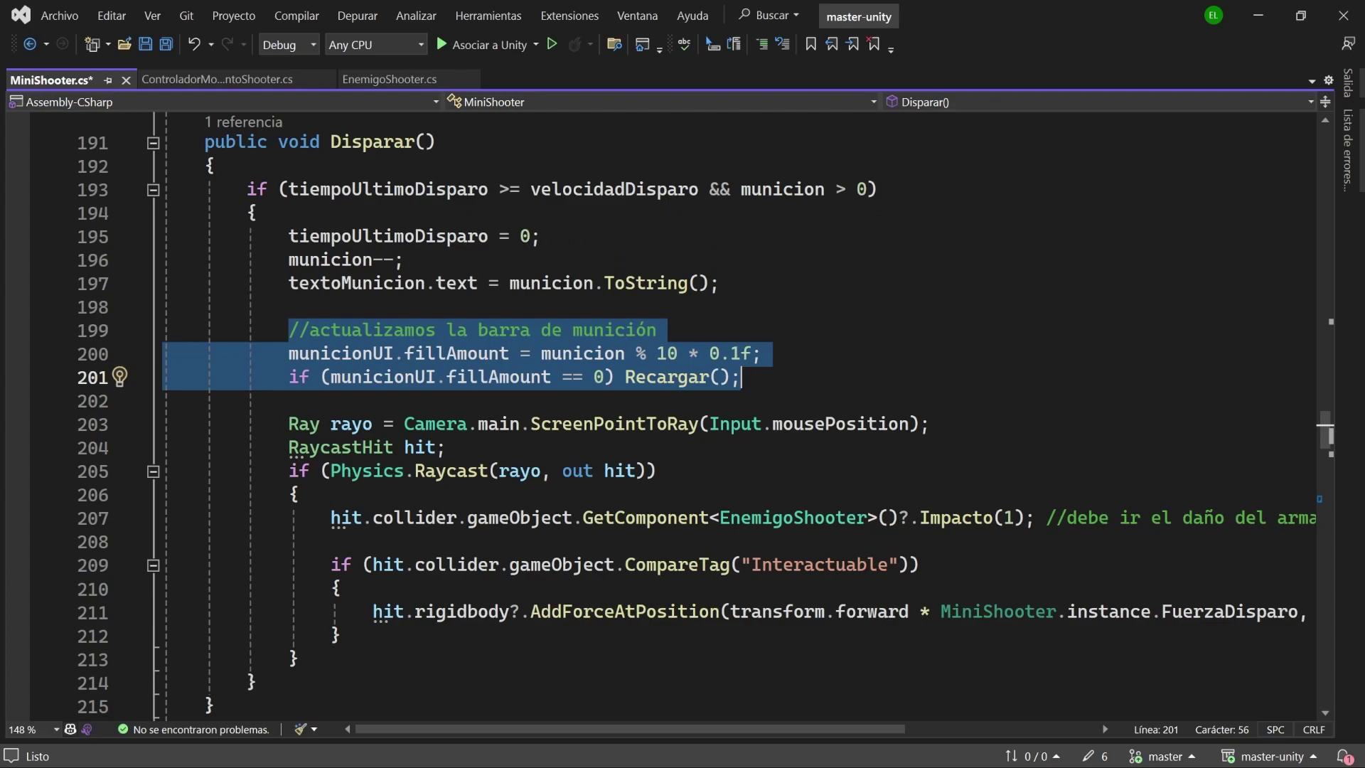
drag(278, 236, 542, 236)
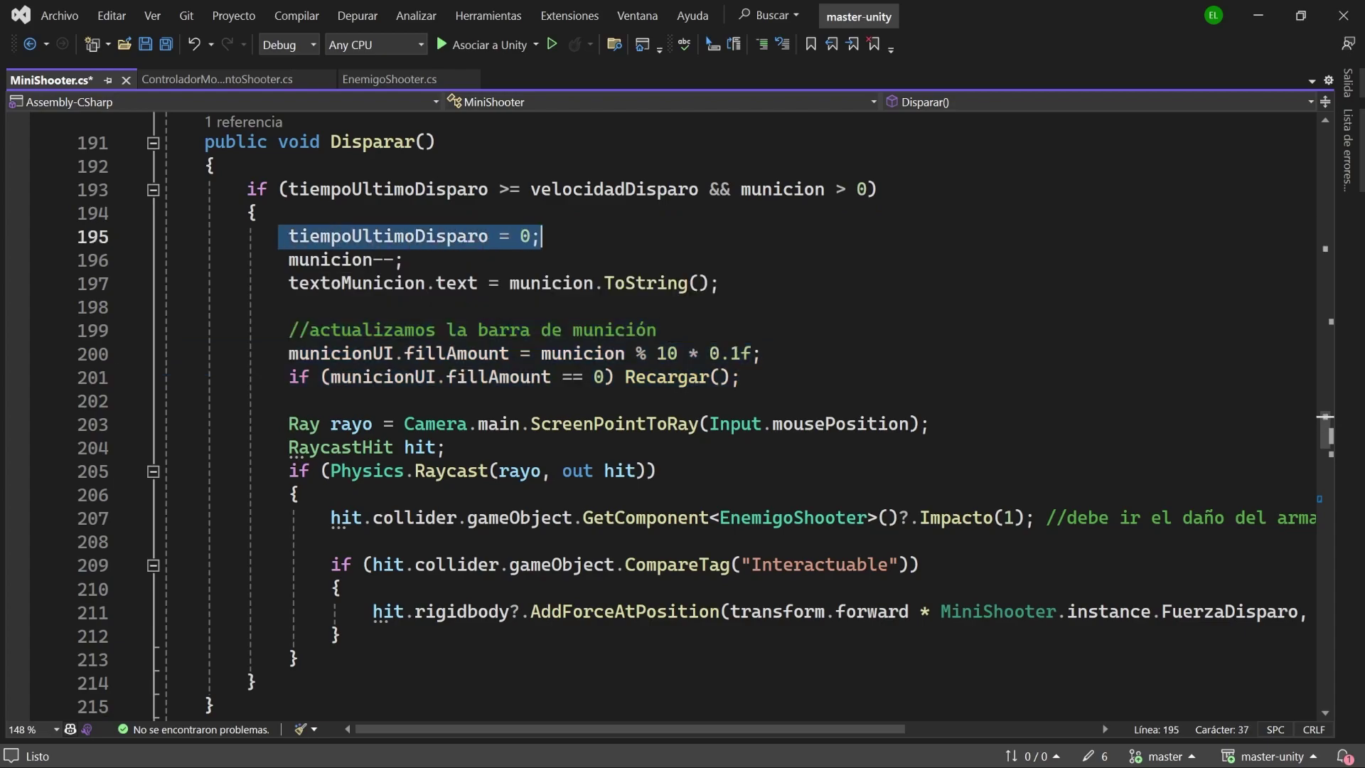
drag(405, 260, 279, 260)
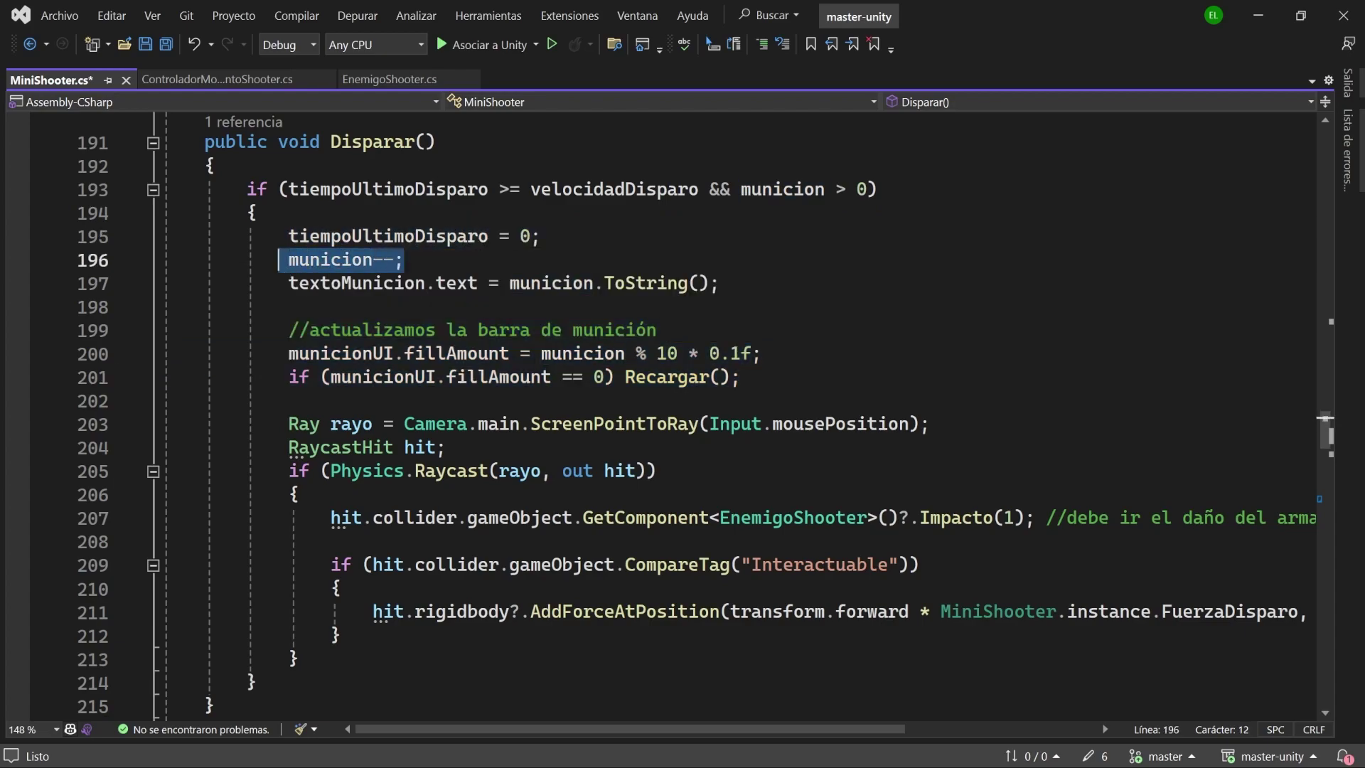
click(721, 284)
drag(721, 284, 288, 284)
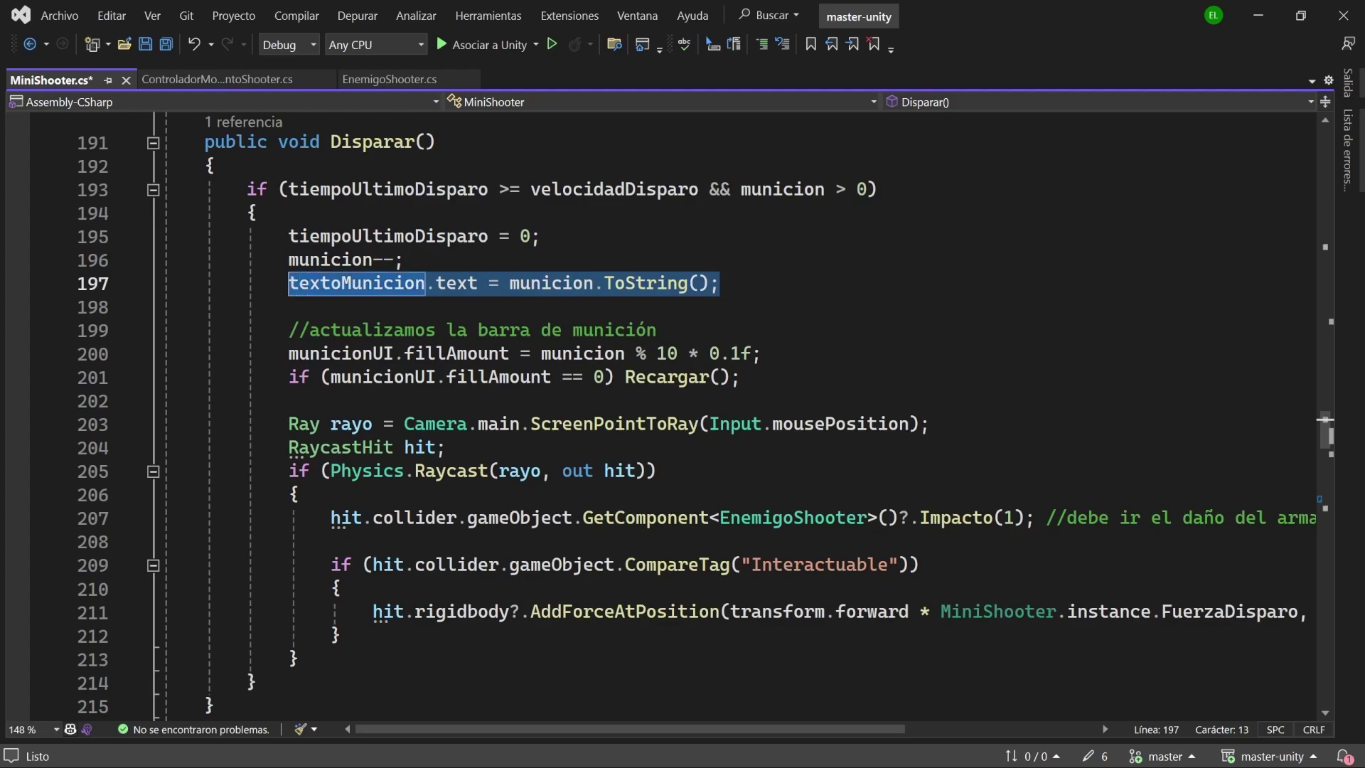
drag(279, 354, 762, 353)
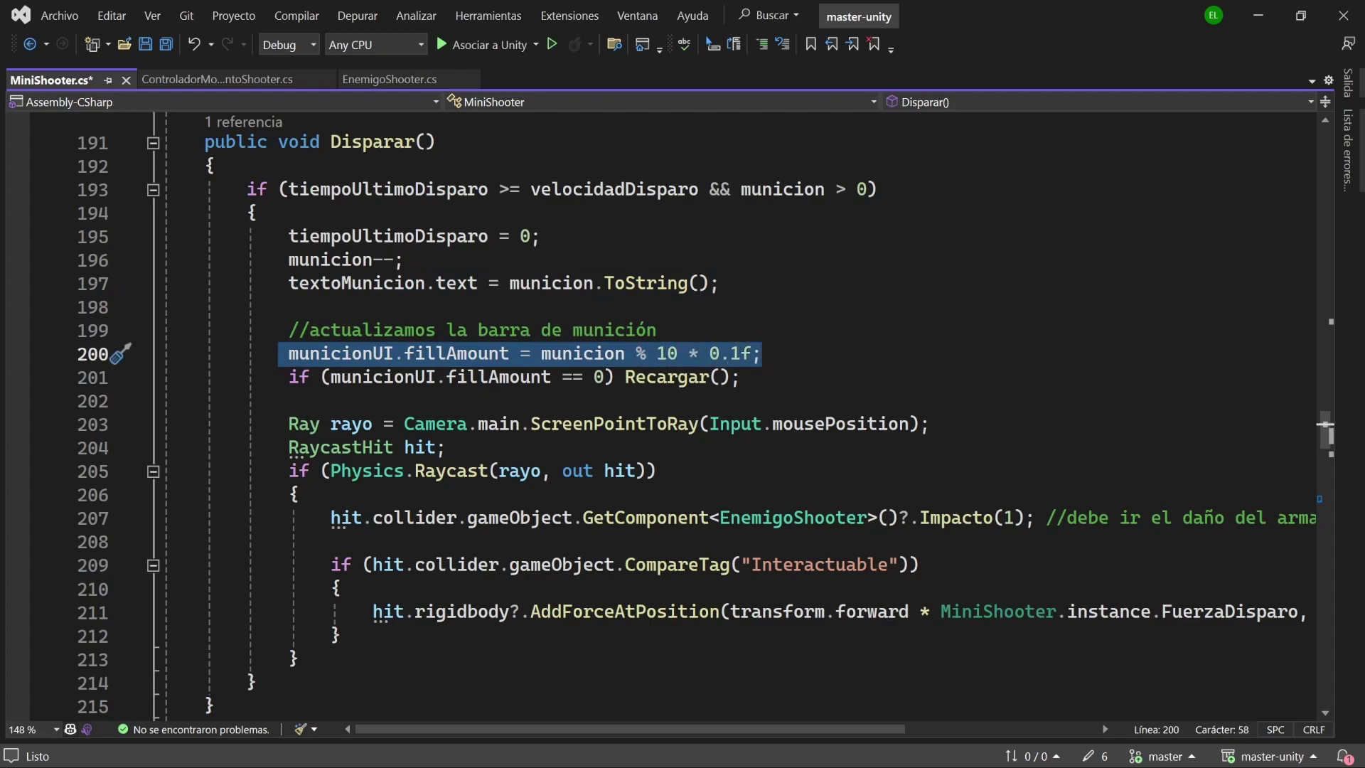
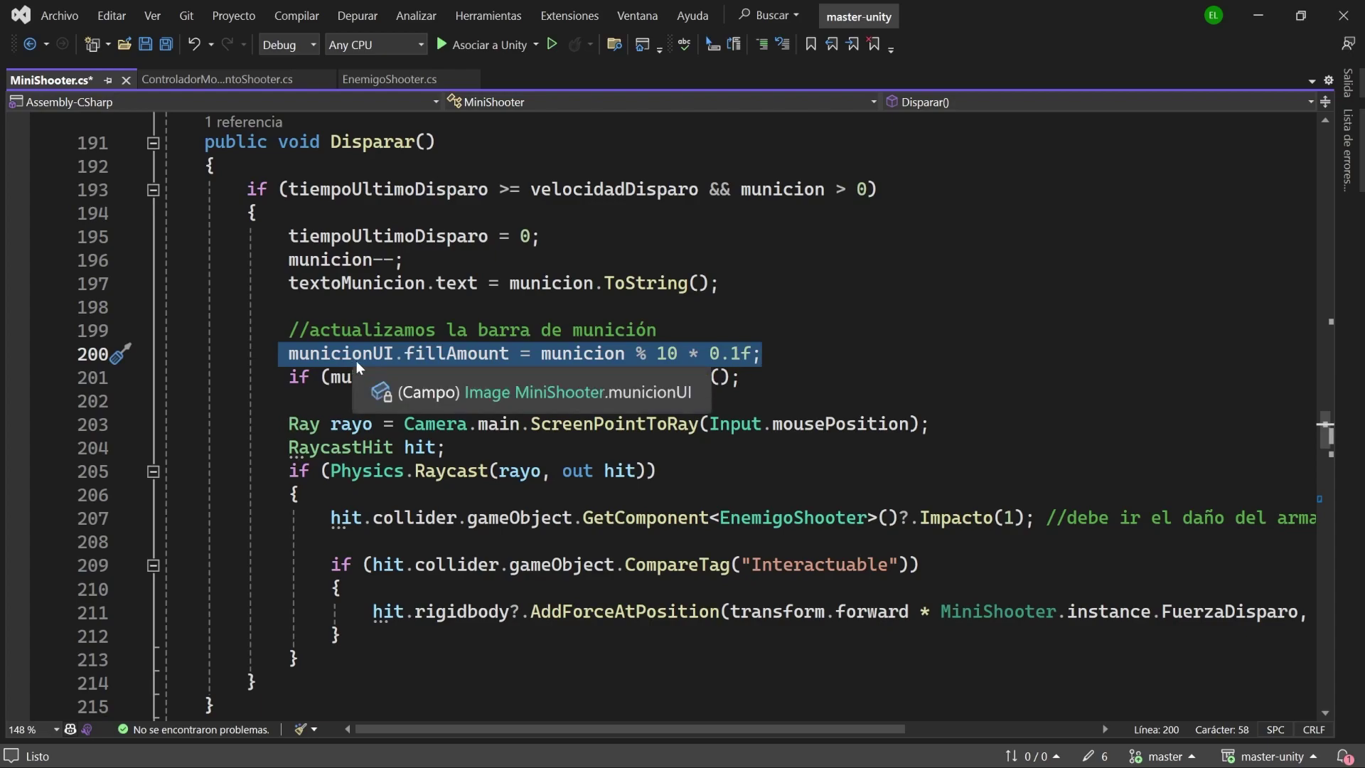
Examine the if condition on municionUI.fillAmount and the Recargar call it triggers in Disparar
key(Down)
key(Home)
key(shift+Right)
key(shift+Right)
key(shift+Right)
key(shift+Right)
key(shift+Right)
key(shift+Right)
key(shift+Right)
key(shift+Right)
key(shift+Right)
key(shift+Right)
key(shift+Right)
key(shift+Right)
key(shift+Right)
key(shift+Right)
key(shift+Right)
key(shift+Right)
key(shift+Right)
key(shift+Right)
key(shift+Right)
key(shift+Right)
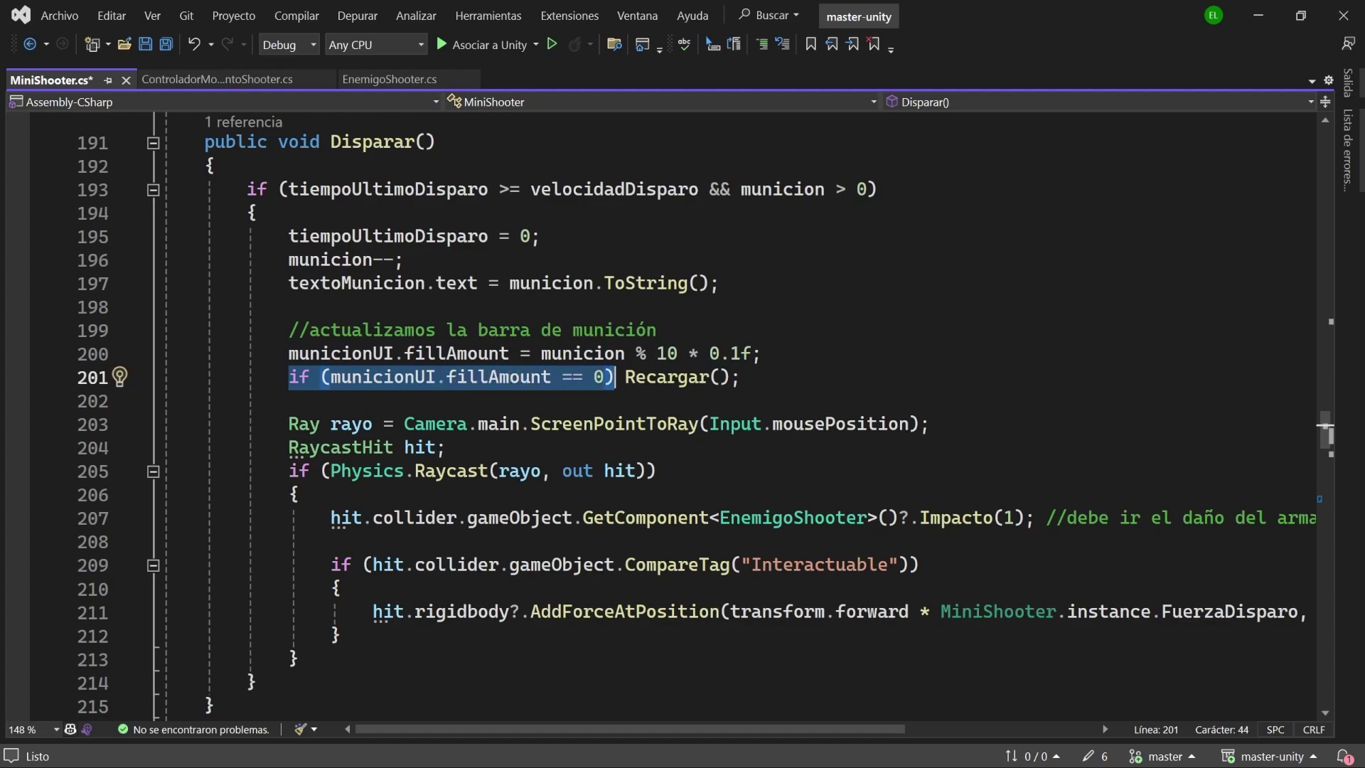
key(End)
key(shift+Left)
key(shift+Left)
key(shift+Left)
key(shift+Left)
key(shift+Left)
key(shift+Left)
key(shift+Left)
key(shift+Left)
key(shift+Left)
key(shift+Left)
key(shift+Left)
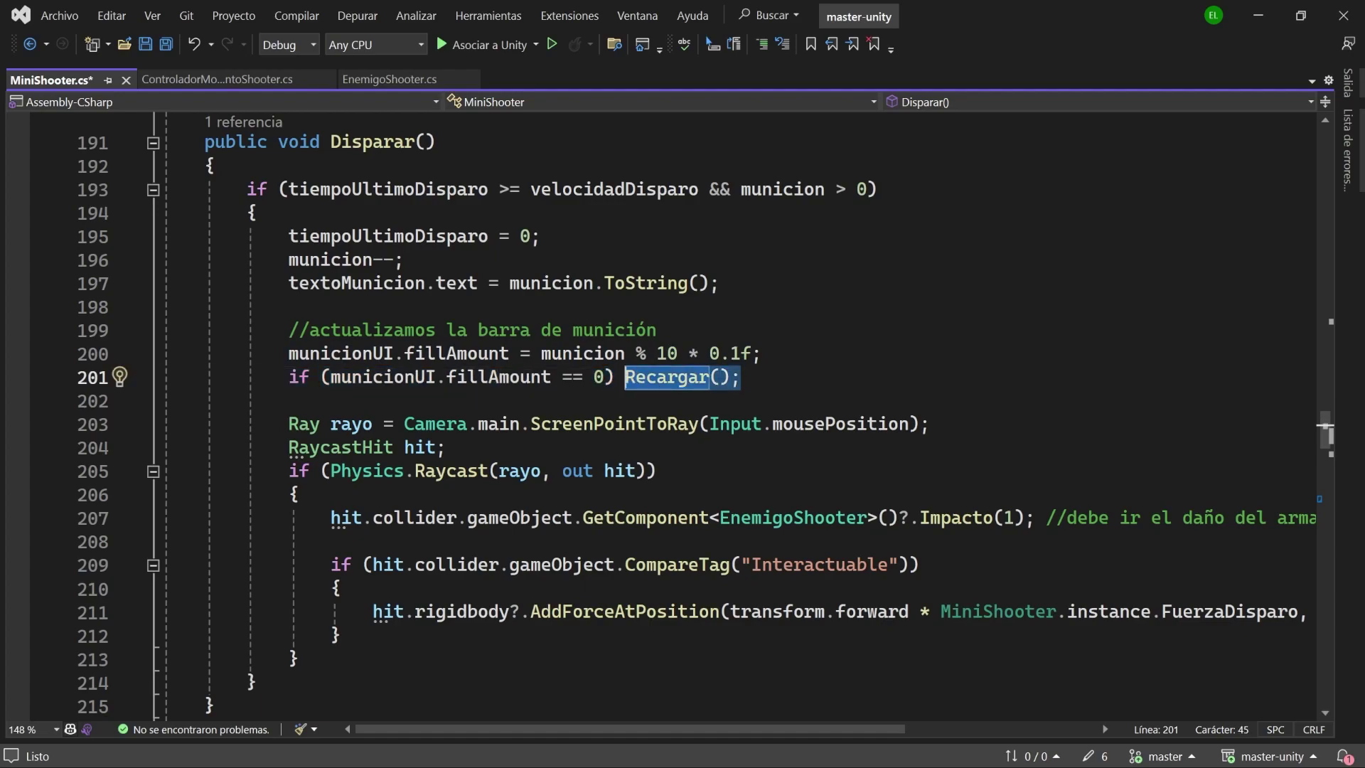
Replace municionUI.fillAmount with municion % 10 in the condition that calls Recargar
drag(676, 354, 331, 377)
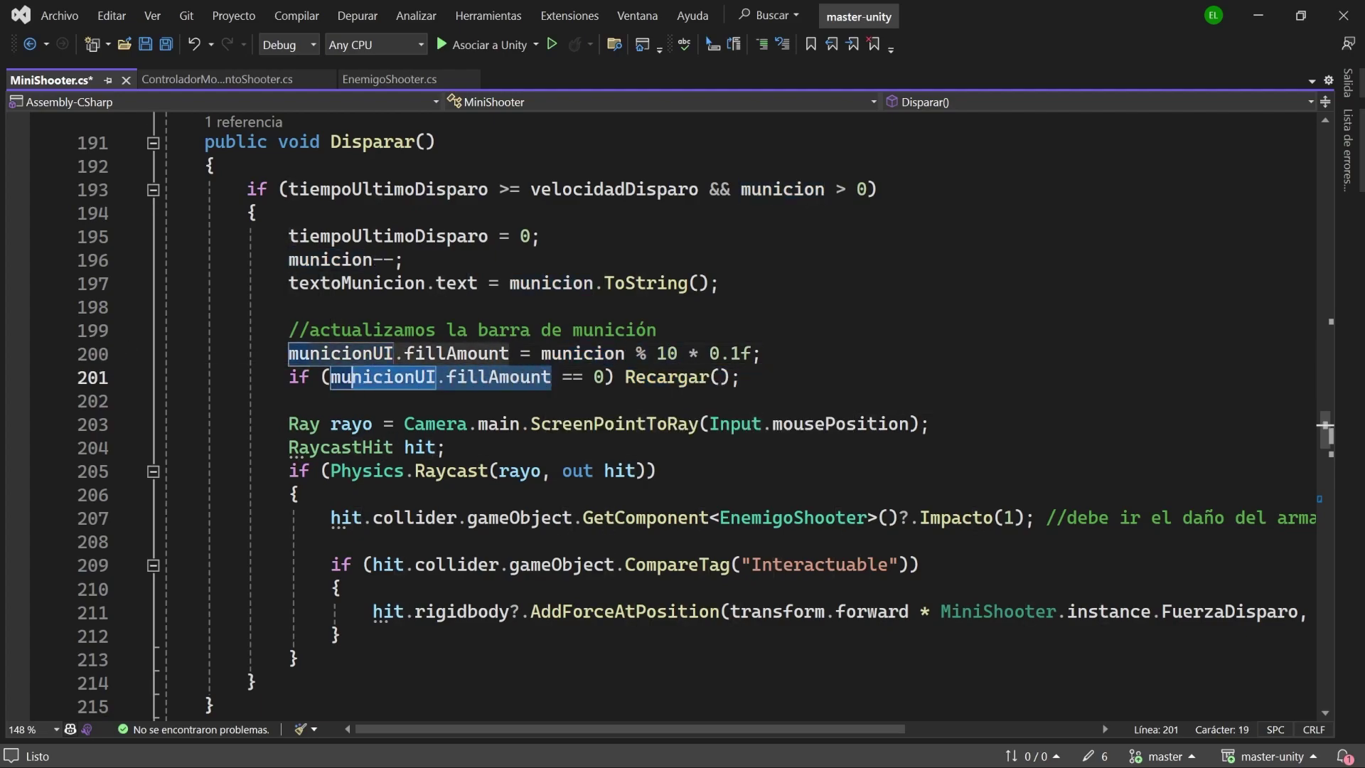
text(municion % 10)
Examine the Recargar method: its recargando assignment and the Invoke of CompletarRecarga with the tiempoRecarga delay
drag(541, 377, 659, 378)
scroll(697, 416, down, 6)
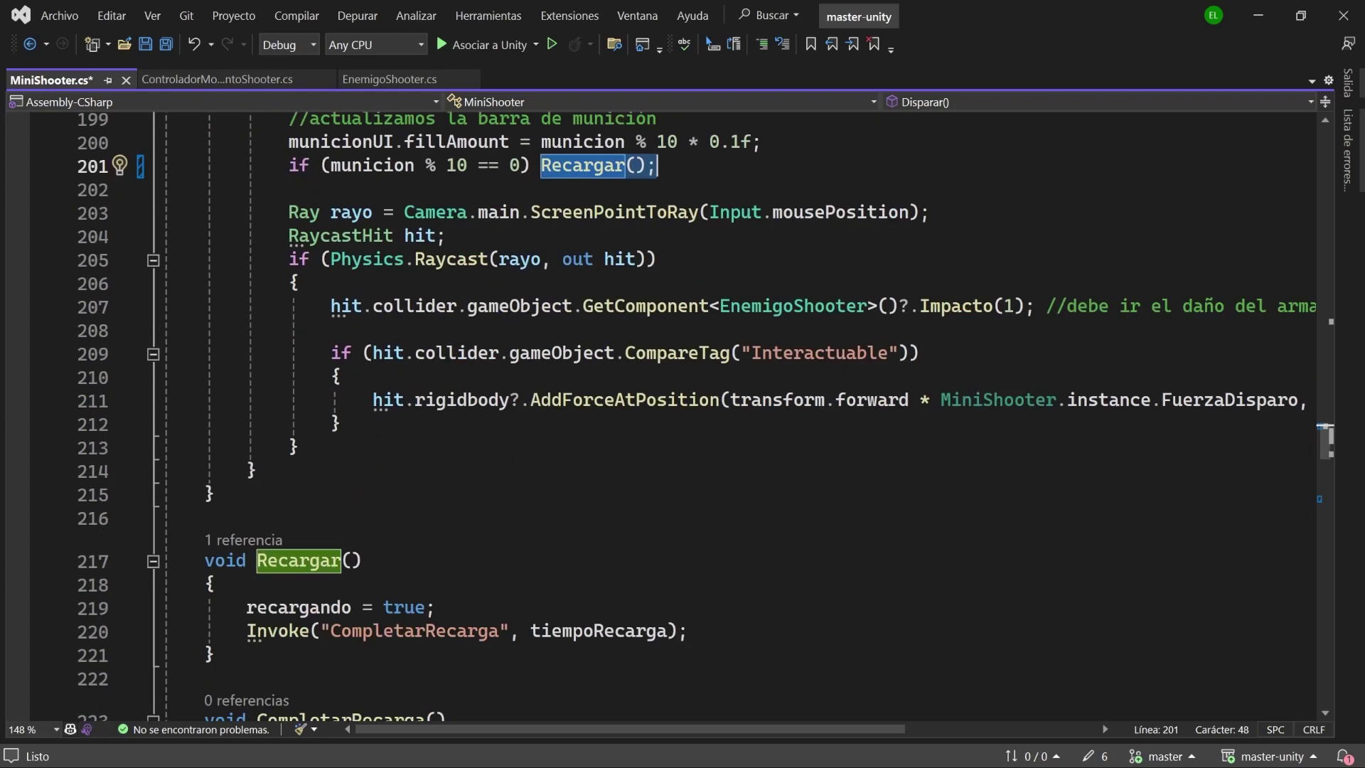
drag(199, 349, 363, 349)
drag(247, 396, 437, 396)
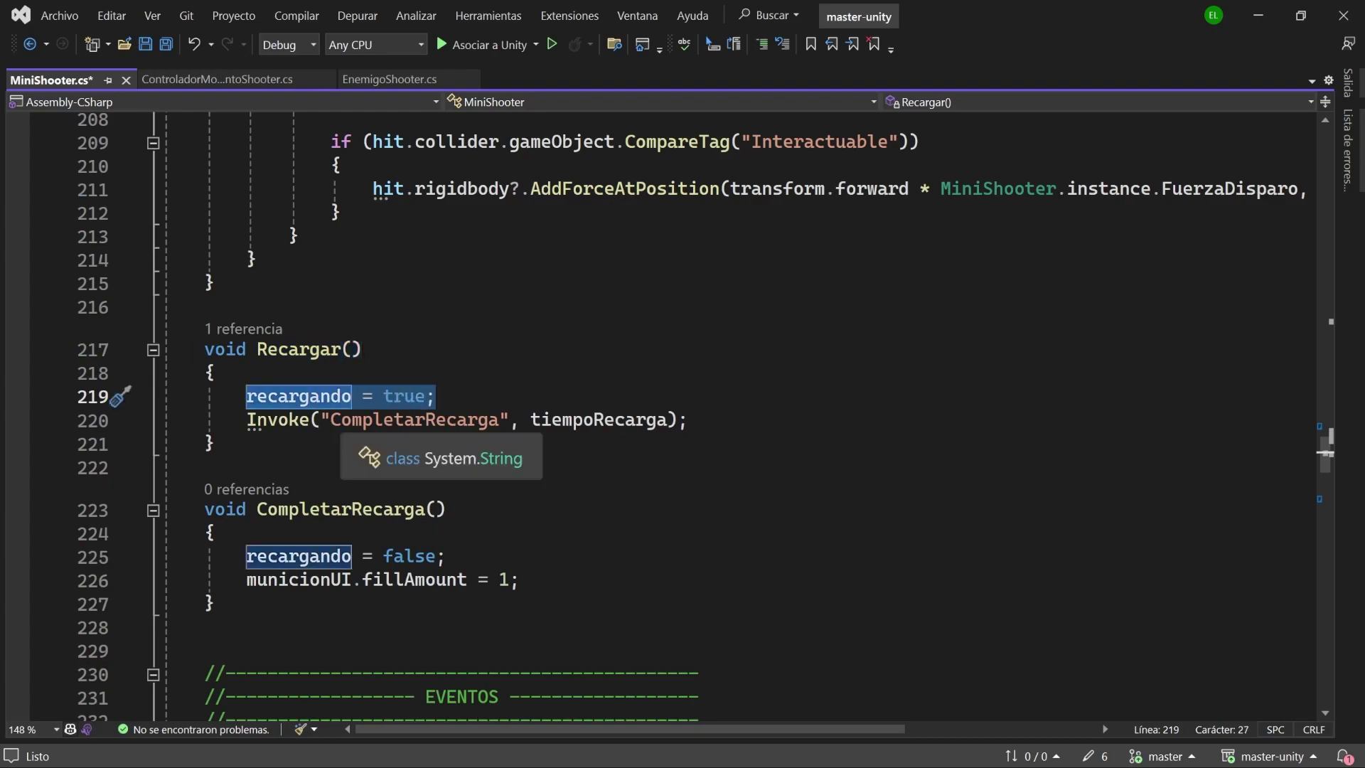
double_click(423, 420)
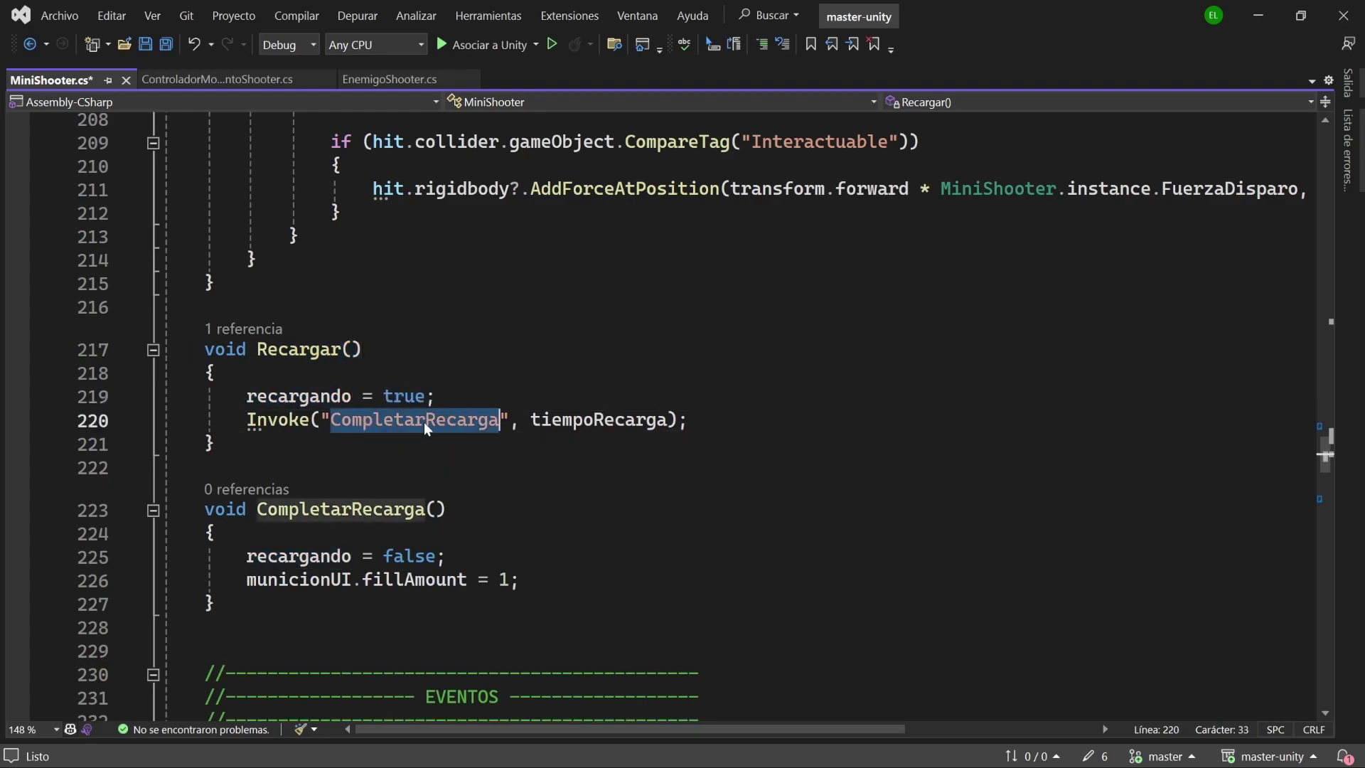
double_click(592, 421)
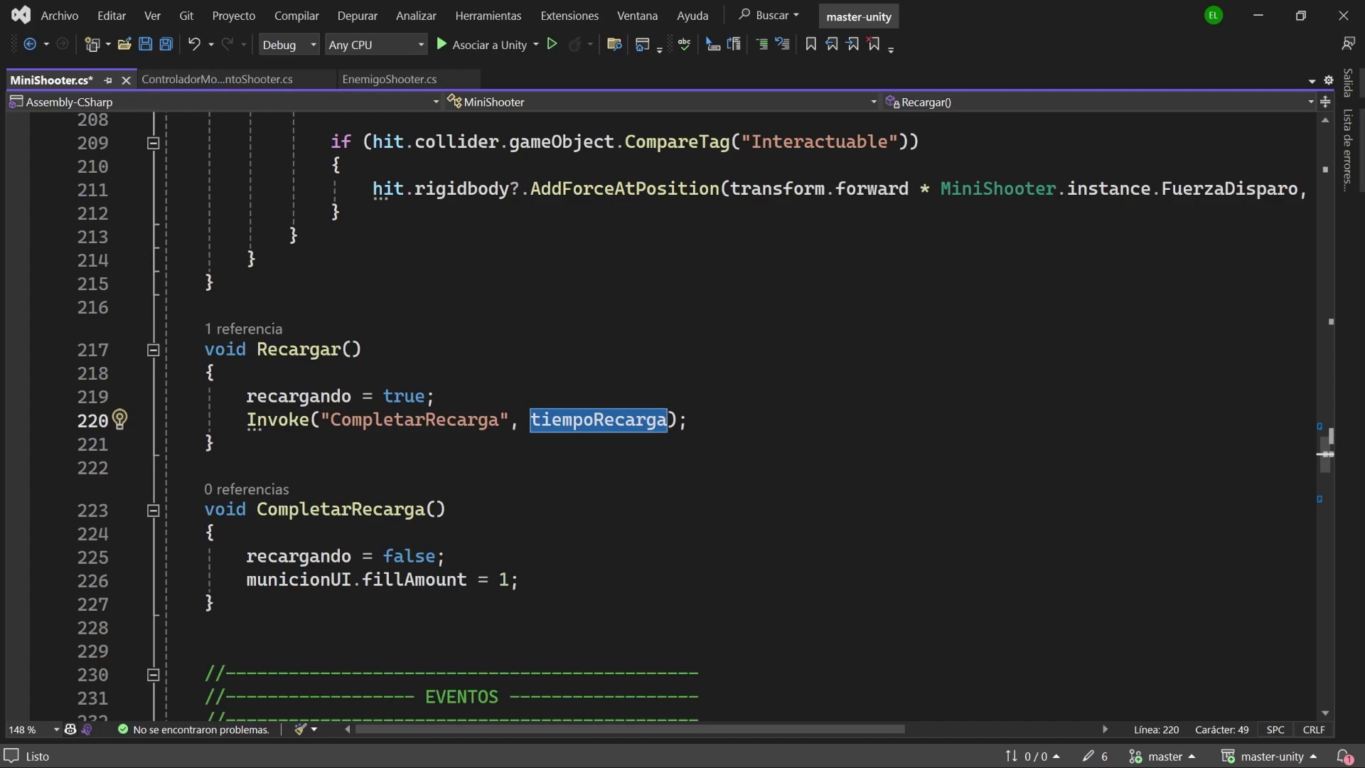
drag(237, 509, 447, 509)
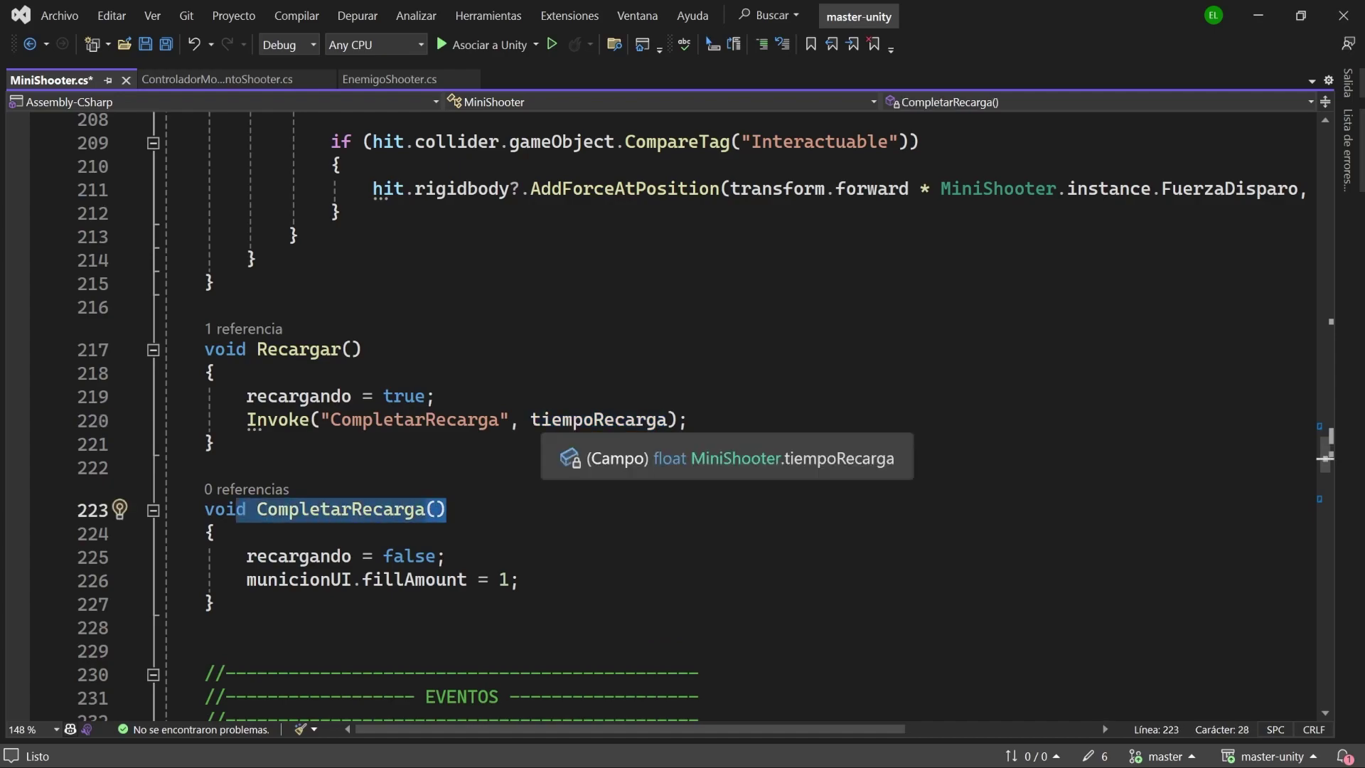
drag(531, 420, 651, 424)
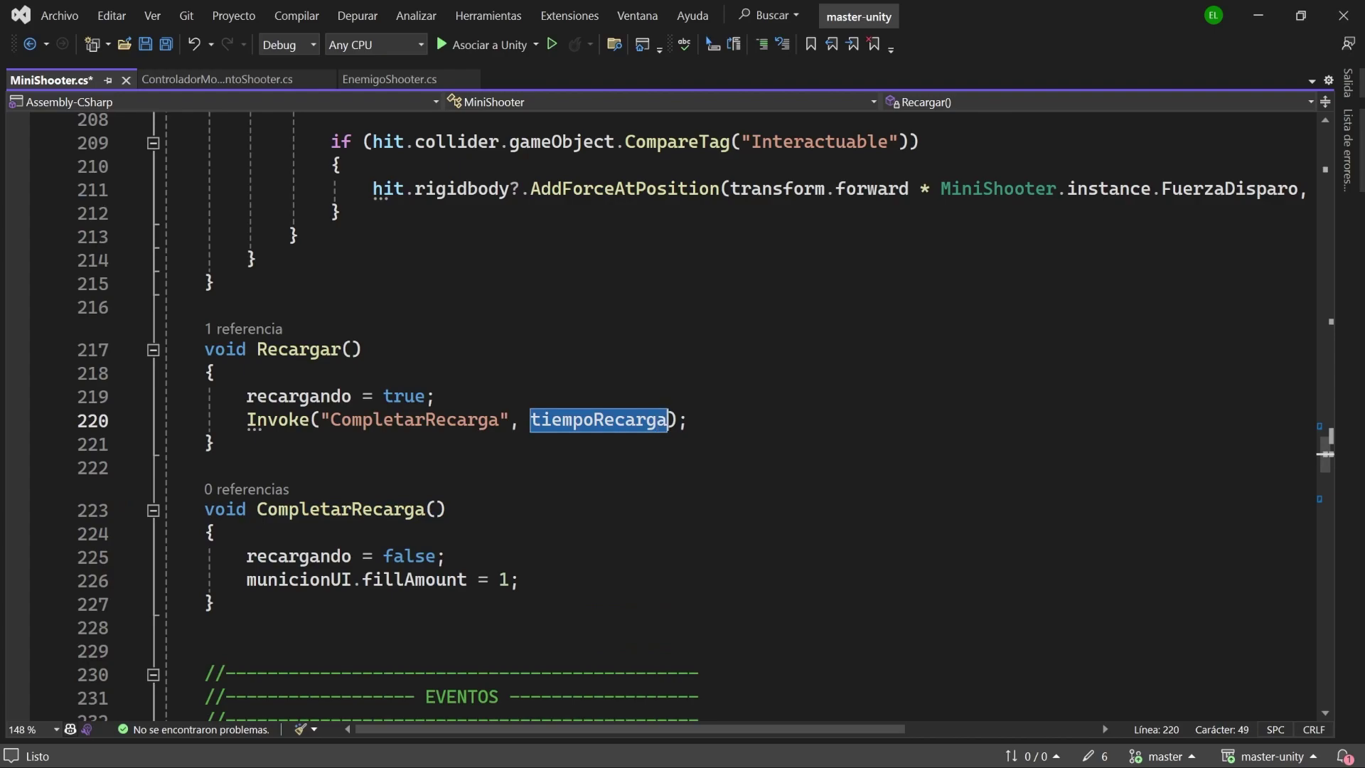
drag(435, 395, 245, 395)
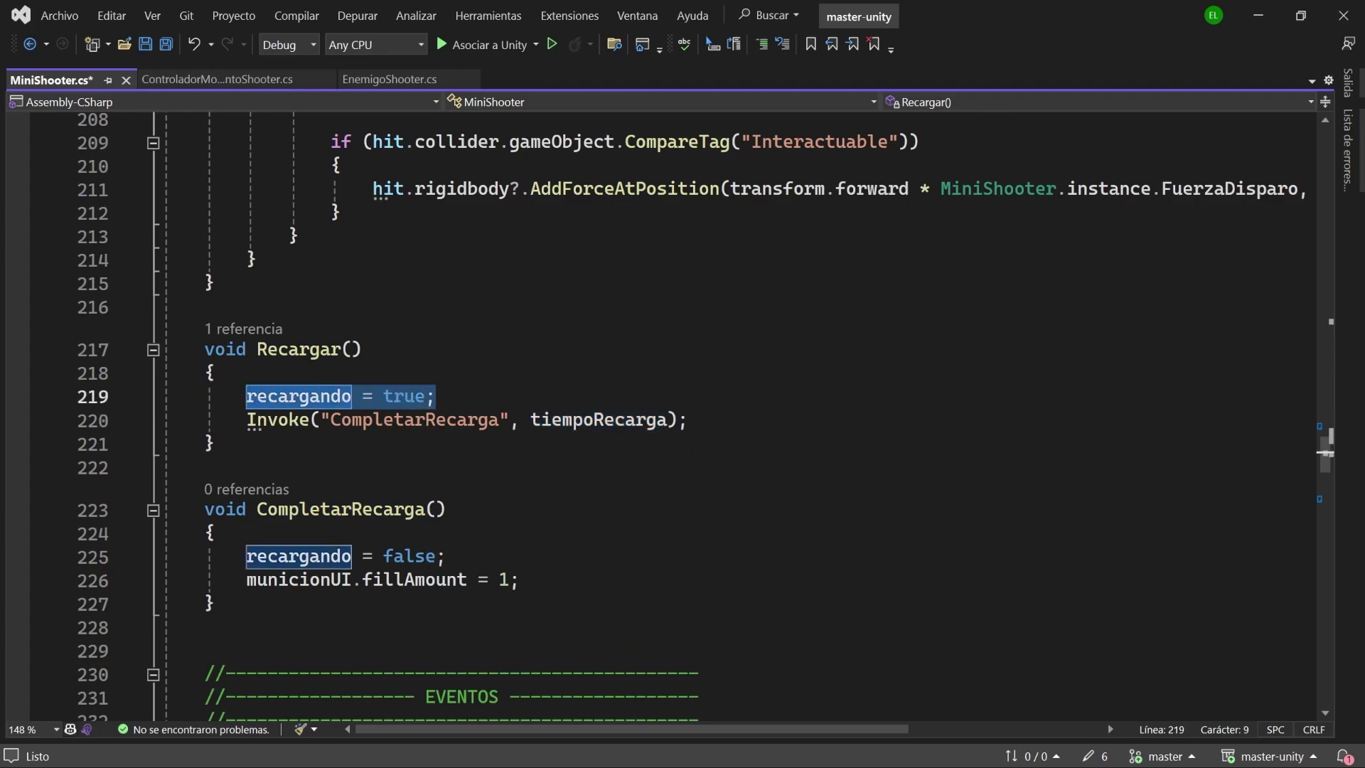
Examine the CompletarRecarga method, covering its recargando reset and the municionUI.fillAmount assignment
drag(205, 509, 215, 604)
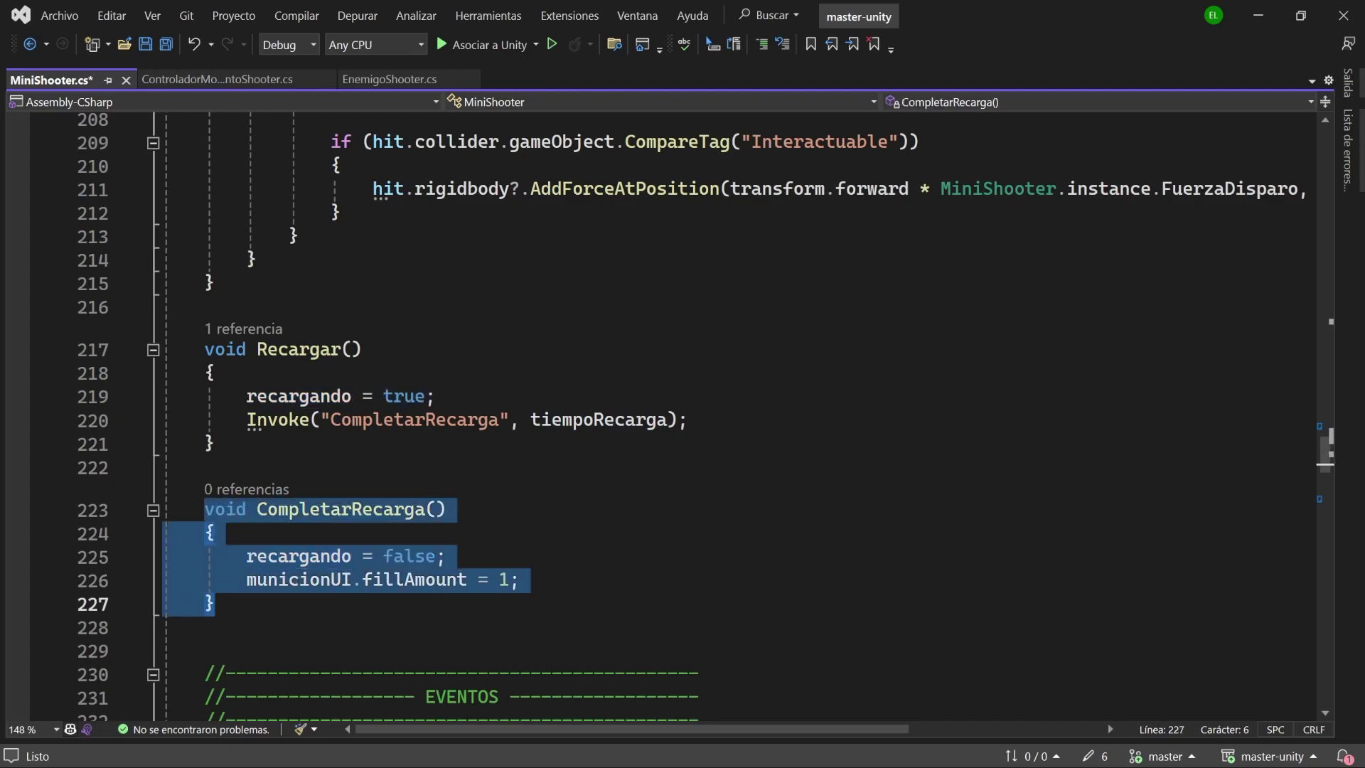
click(447, 509)
drag(236, 556, 448, 556)
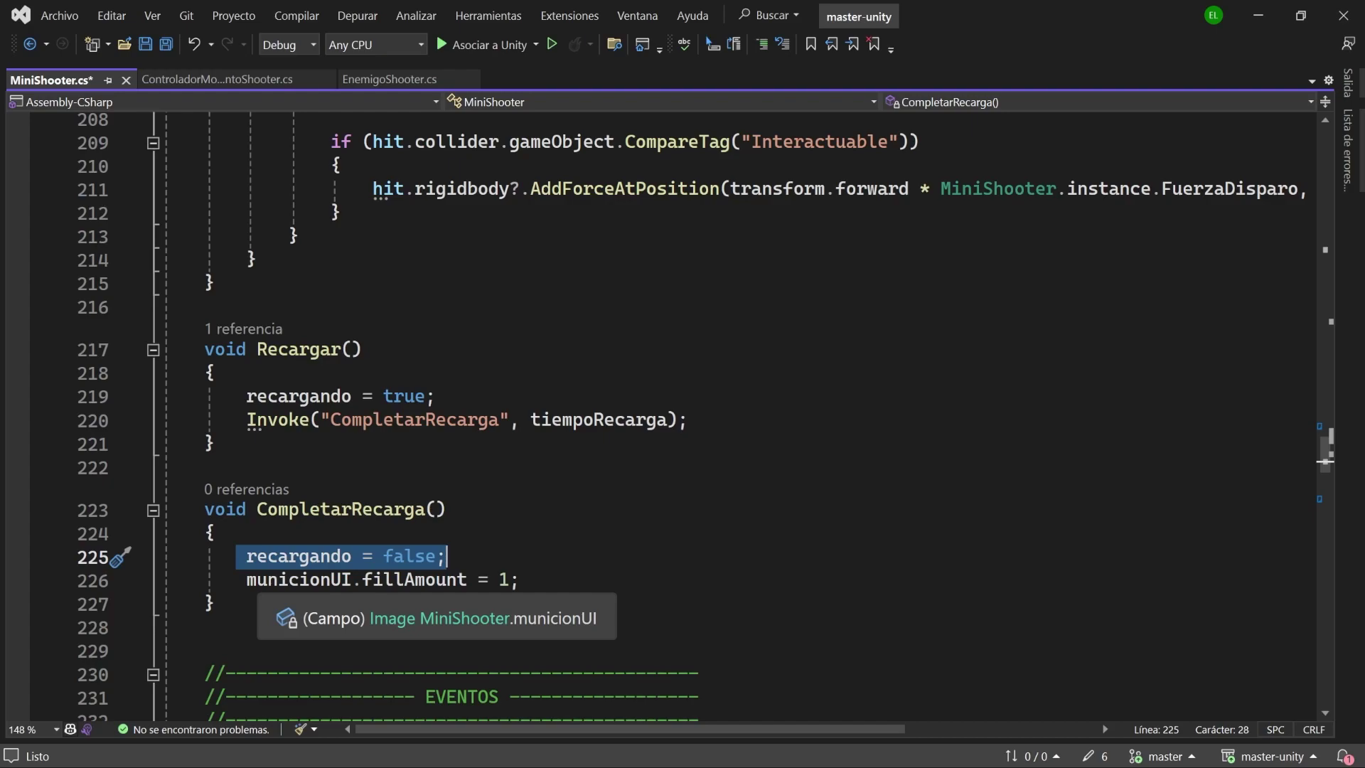
drag(519, 579, 246, 579)
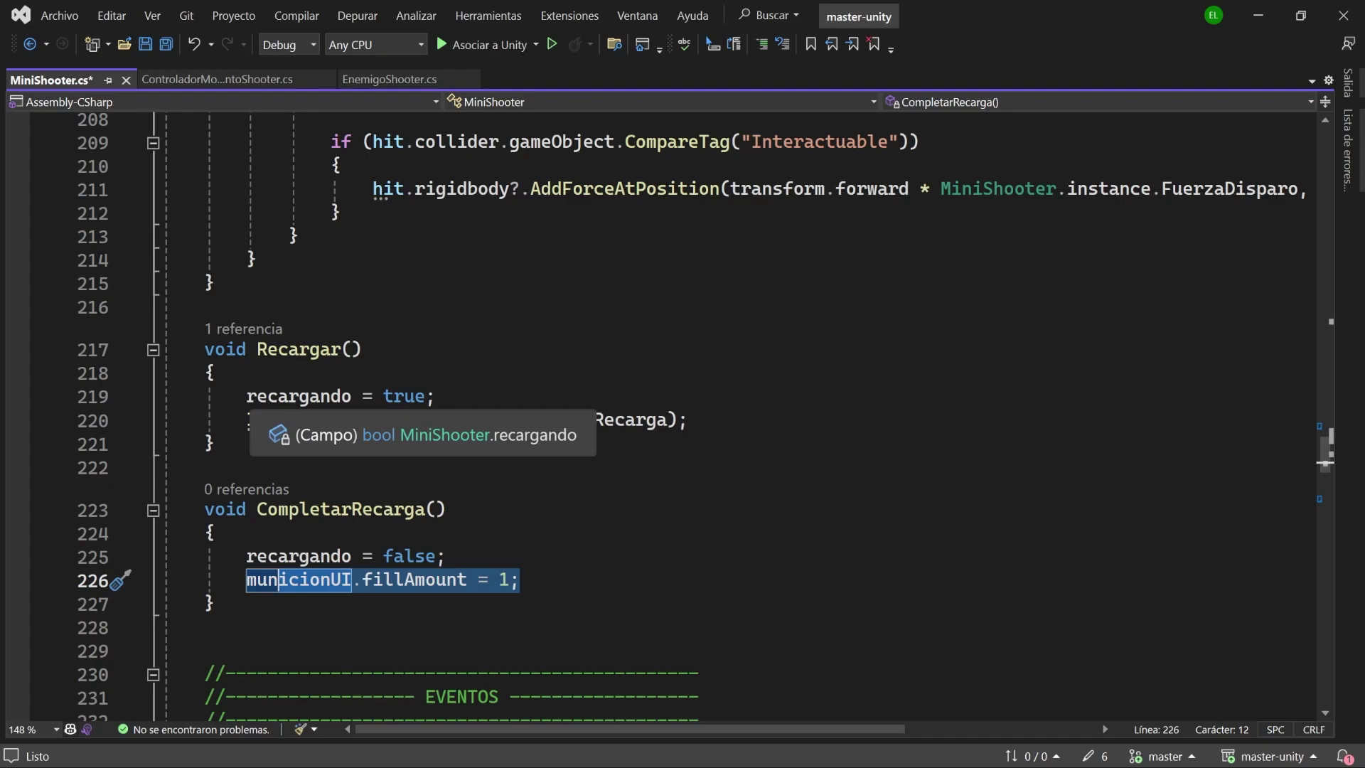
Examine the !recargando condition in Update and the tiempoUltimoDisparo increment by Time.deltaTime that it guards
drag(1328, 457, 1303, 250)
drag(246, 494, 415, 494)
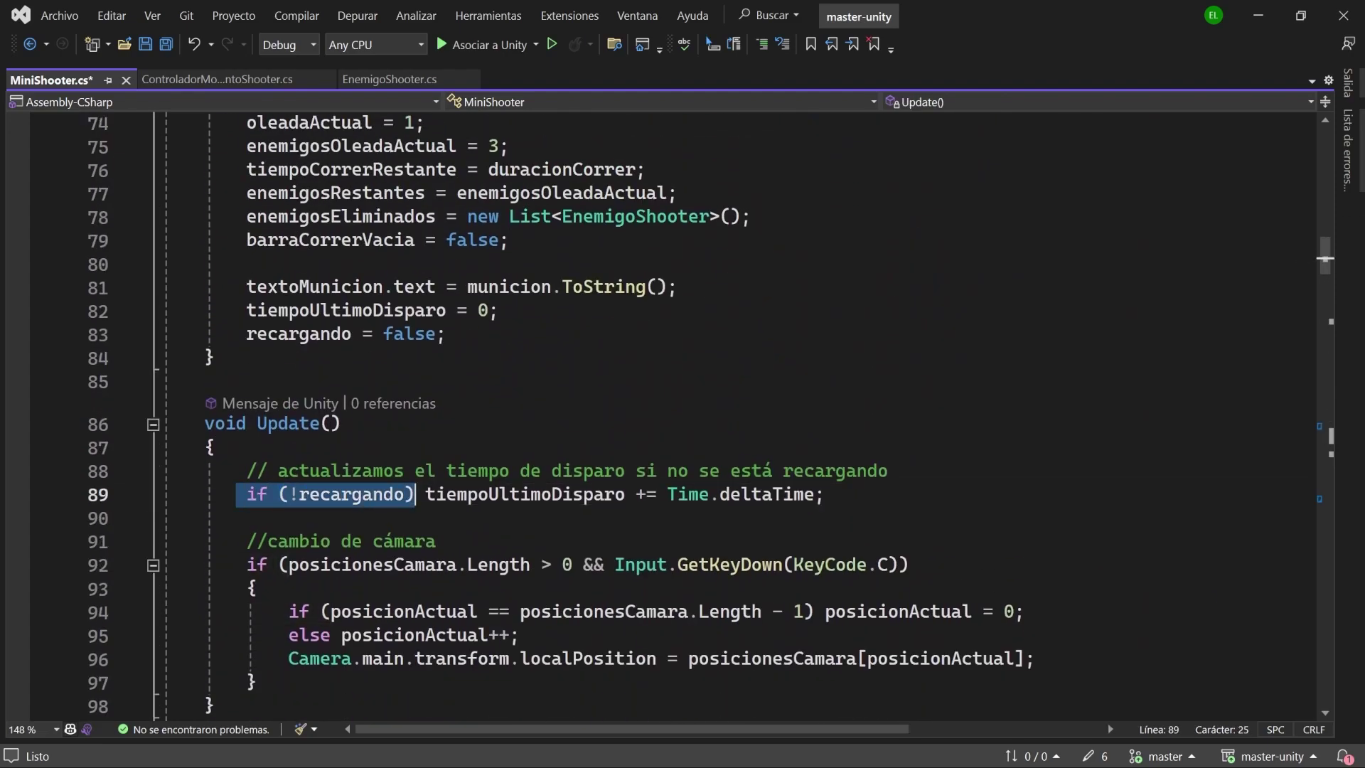
key(Down)
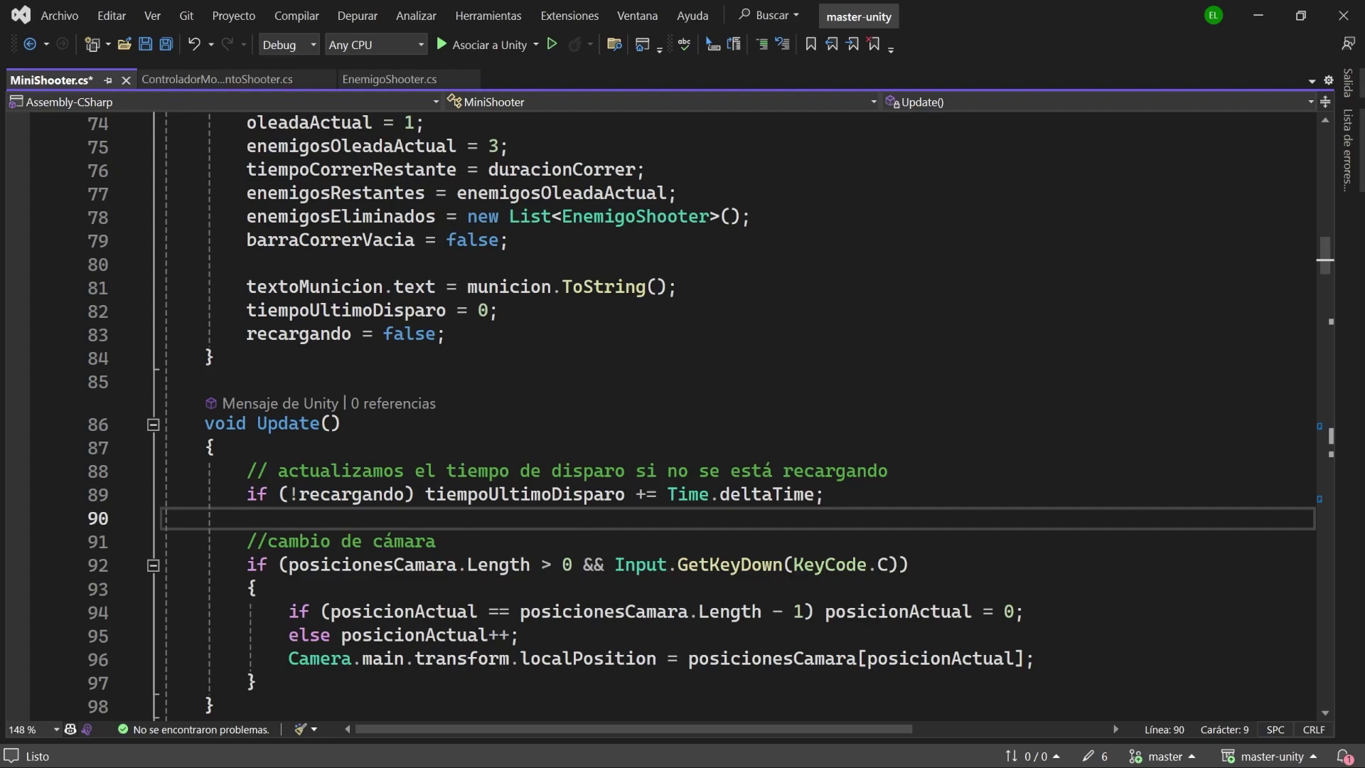
drag(247, 494, 826, 495)
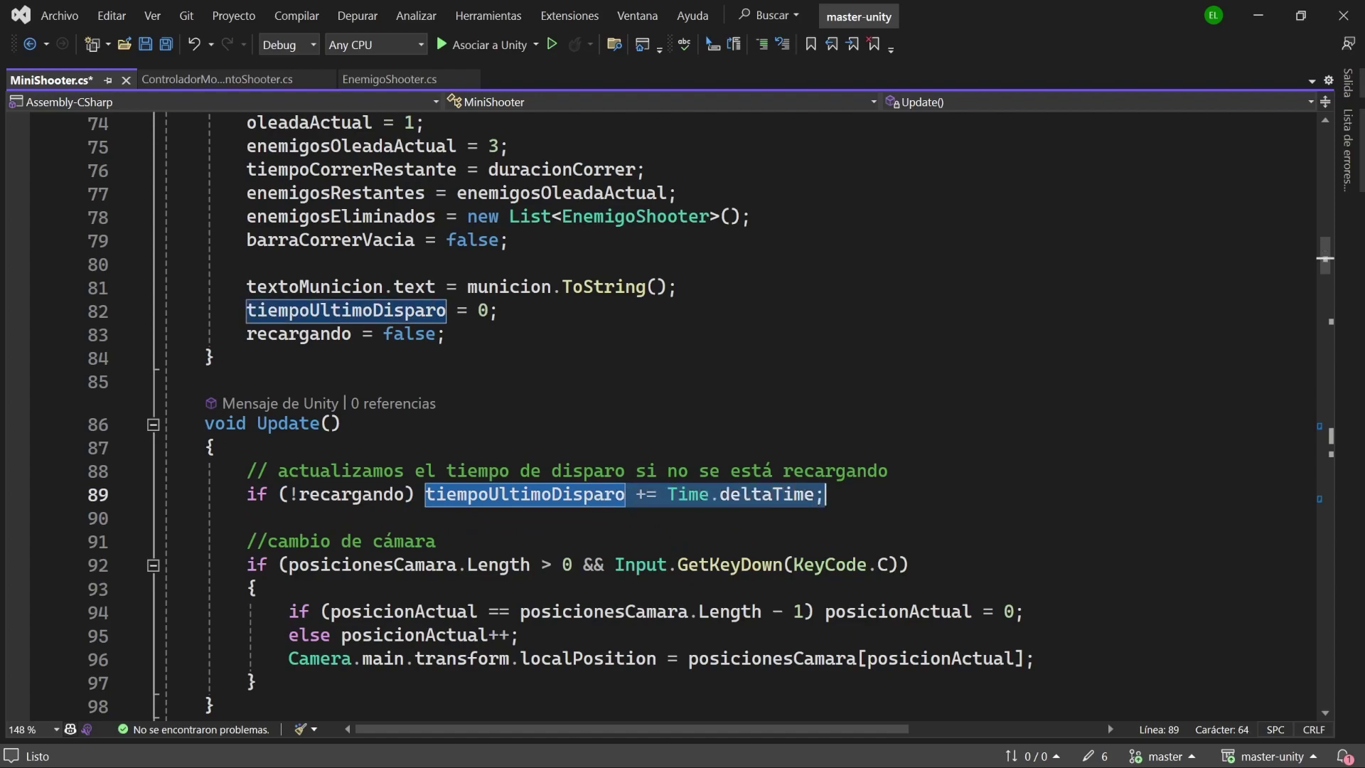
click(425, 494)
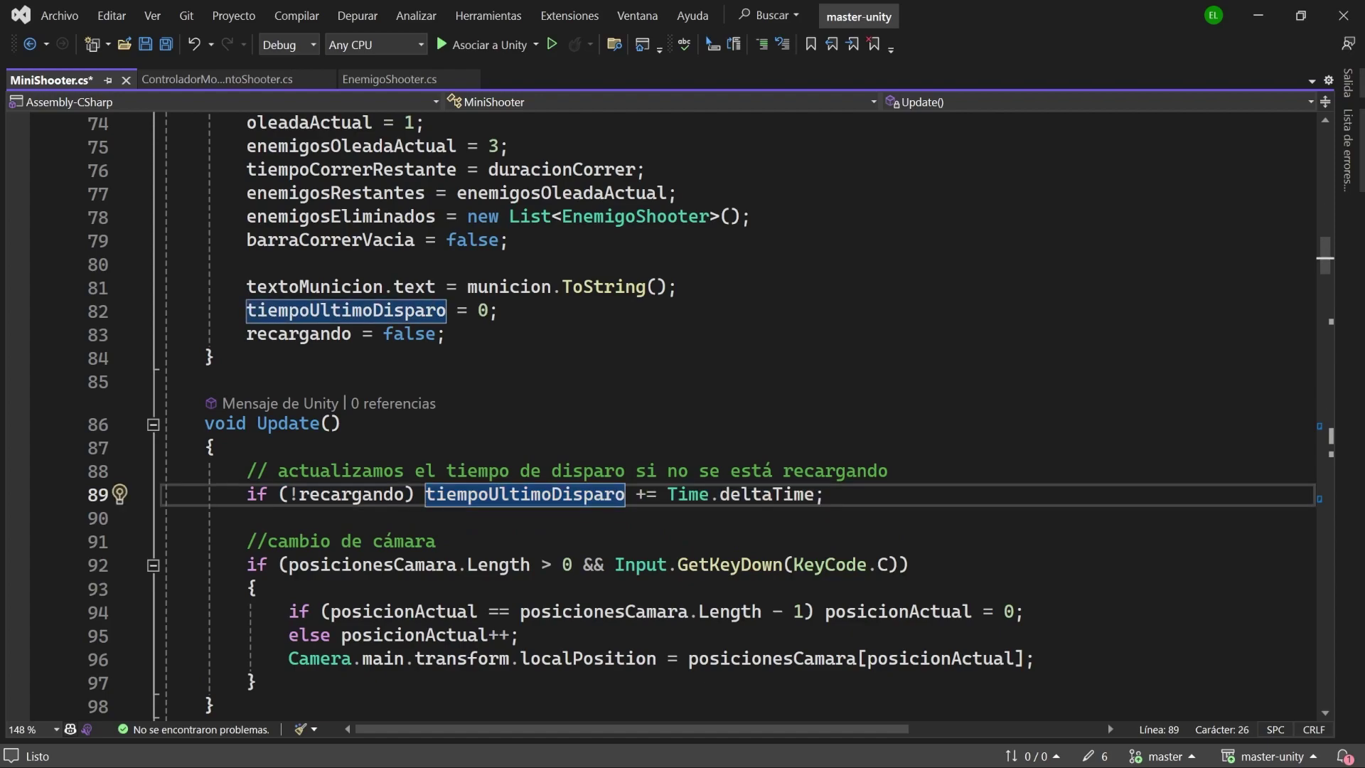
Add the line tiempoUltimoDisparo = velocidadDisparo; to CompletarRecarga, directly after recargando = false
drag(1325, 266, 1312, 464)
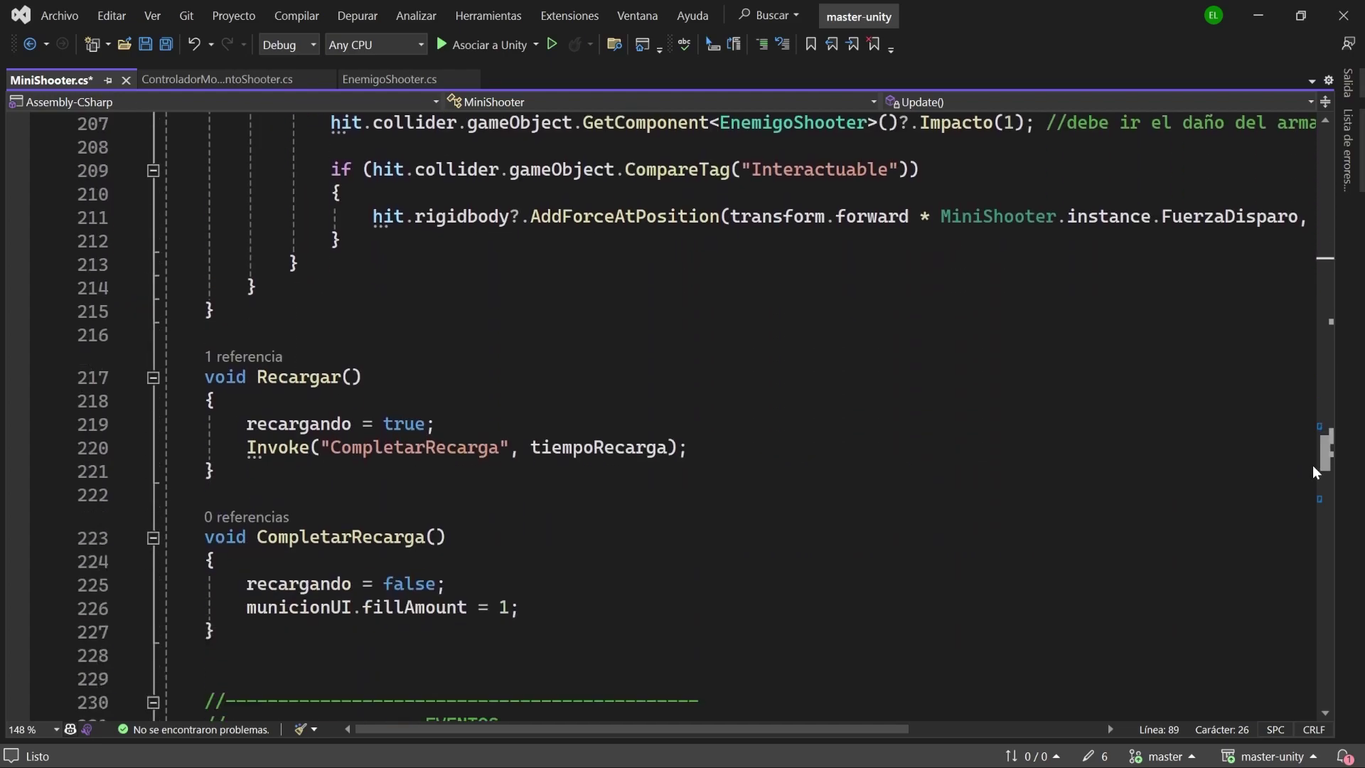
scroll(640, 412, down, 4)
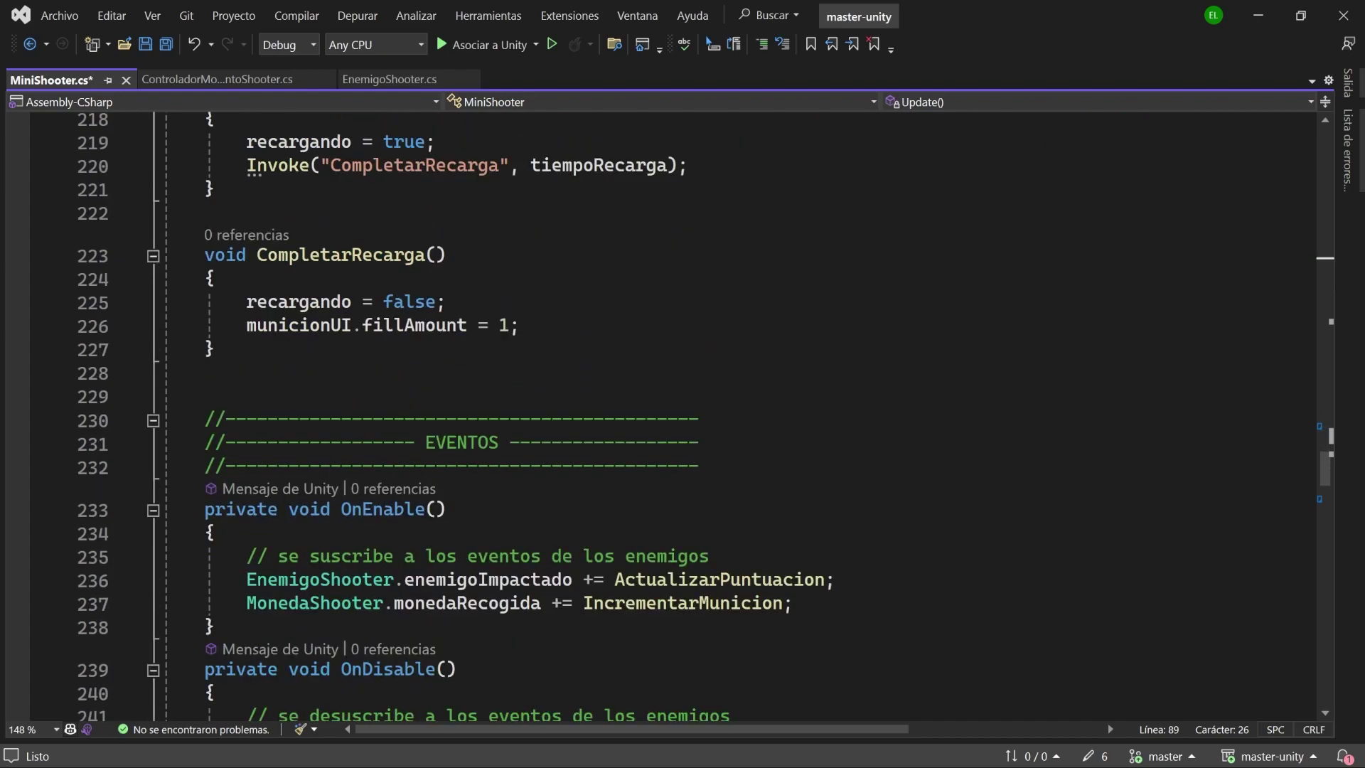
click(446, 301)
key(Return)
text(tiempoUltimoDisparo = velocidadDisparo;)
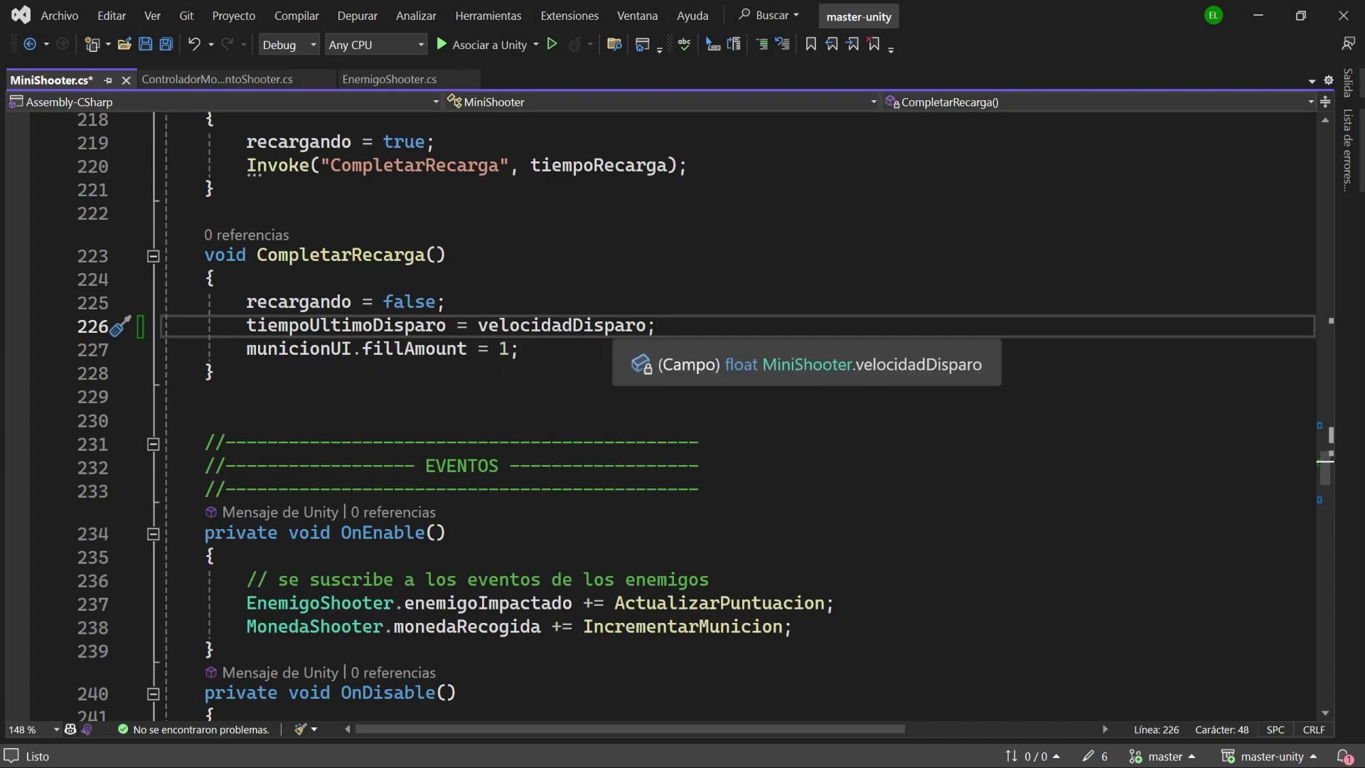
Check the comparison of tiempoUltimoDisparo with velocidadDisparo in Disparar's firing condition
drag(1330, 479, 1334, 430)
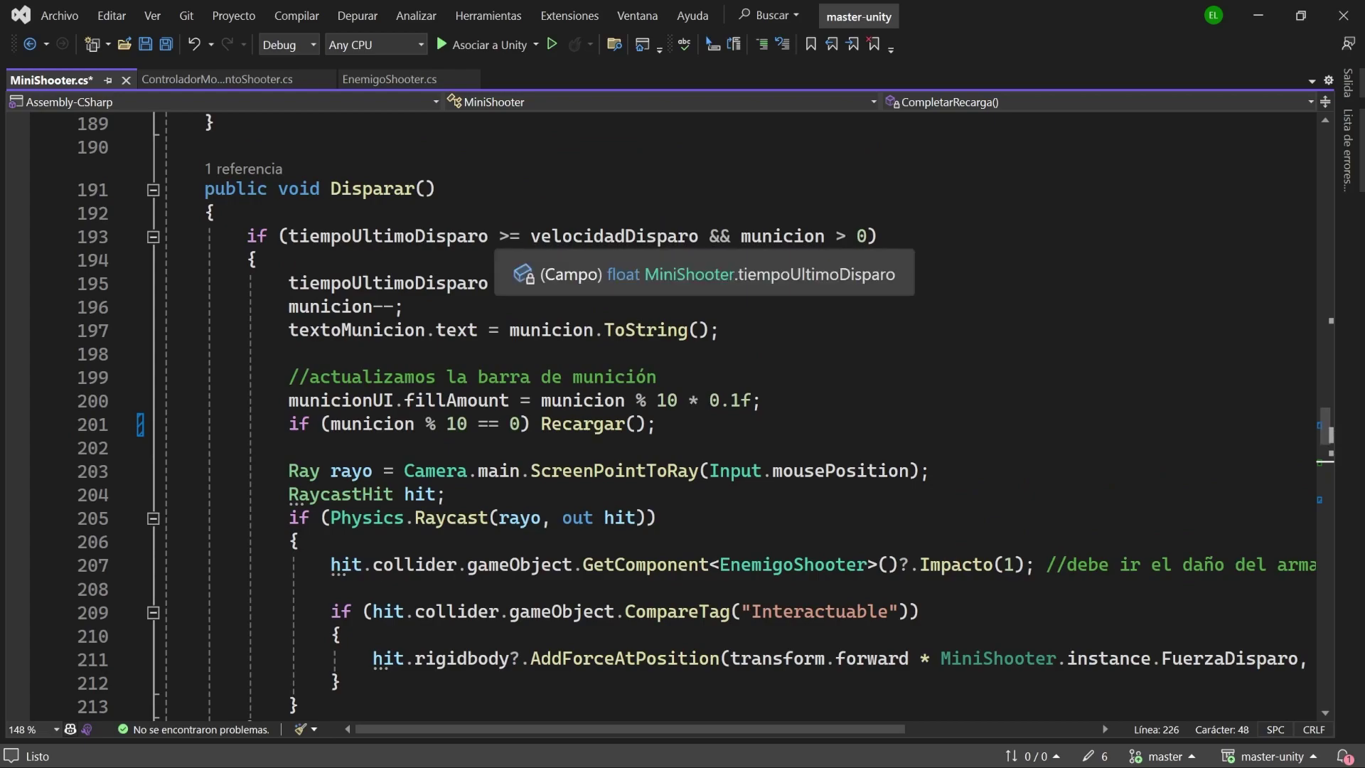
drag(499, 236, 669, 236)
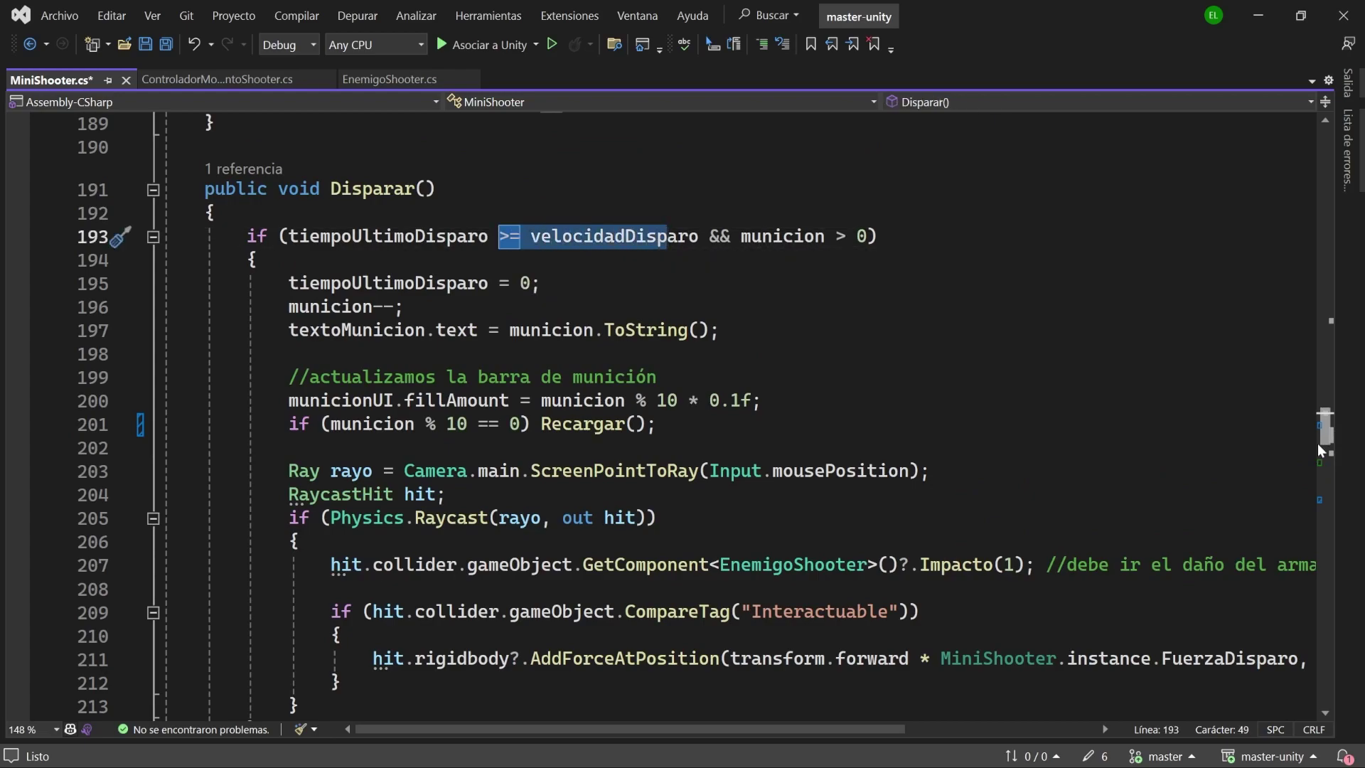
mouse_move(1331, 435)
mouse_down()
mouse_move(1335, 472)
mouse_move(1337, 427)
mouse_up()
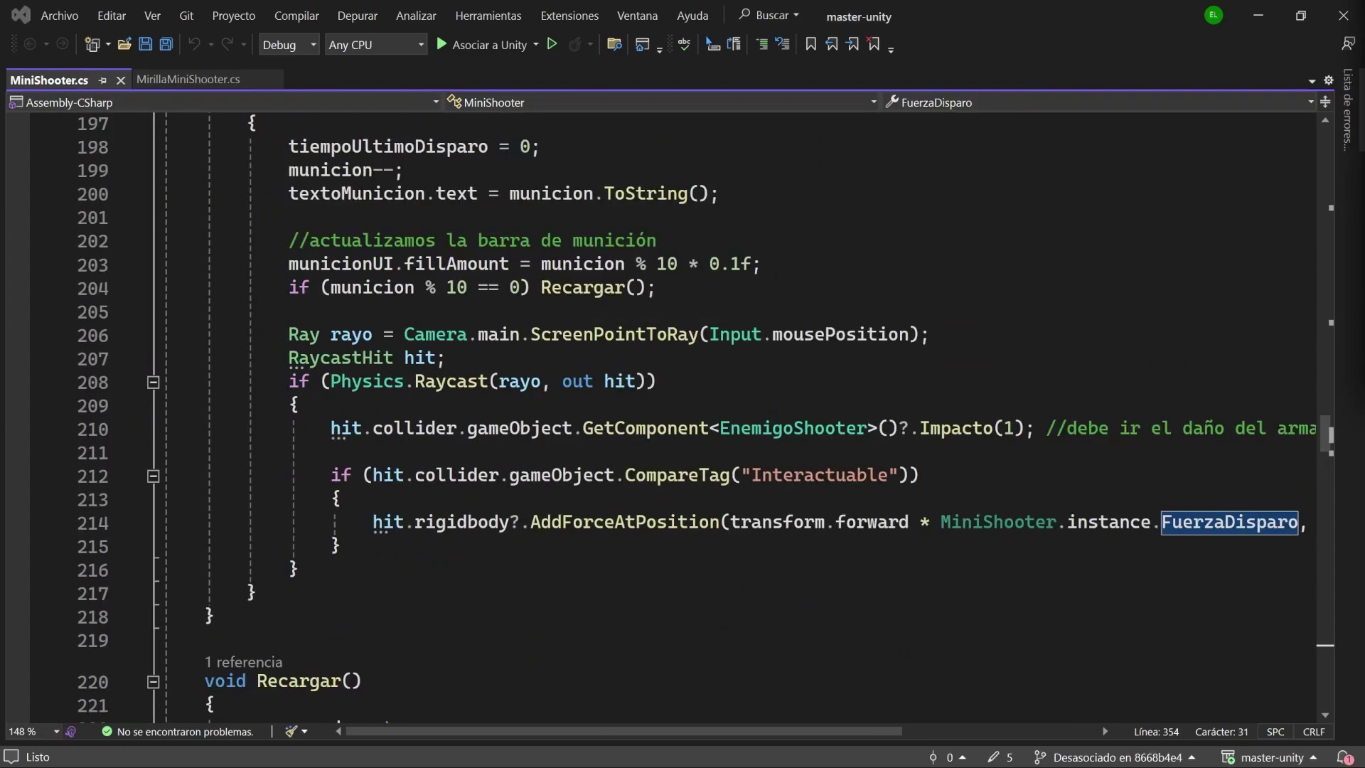
Declare int municionRestanteCargador = municion % 10; below the ammo bar comment in Disparar
click(656, 240)
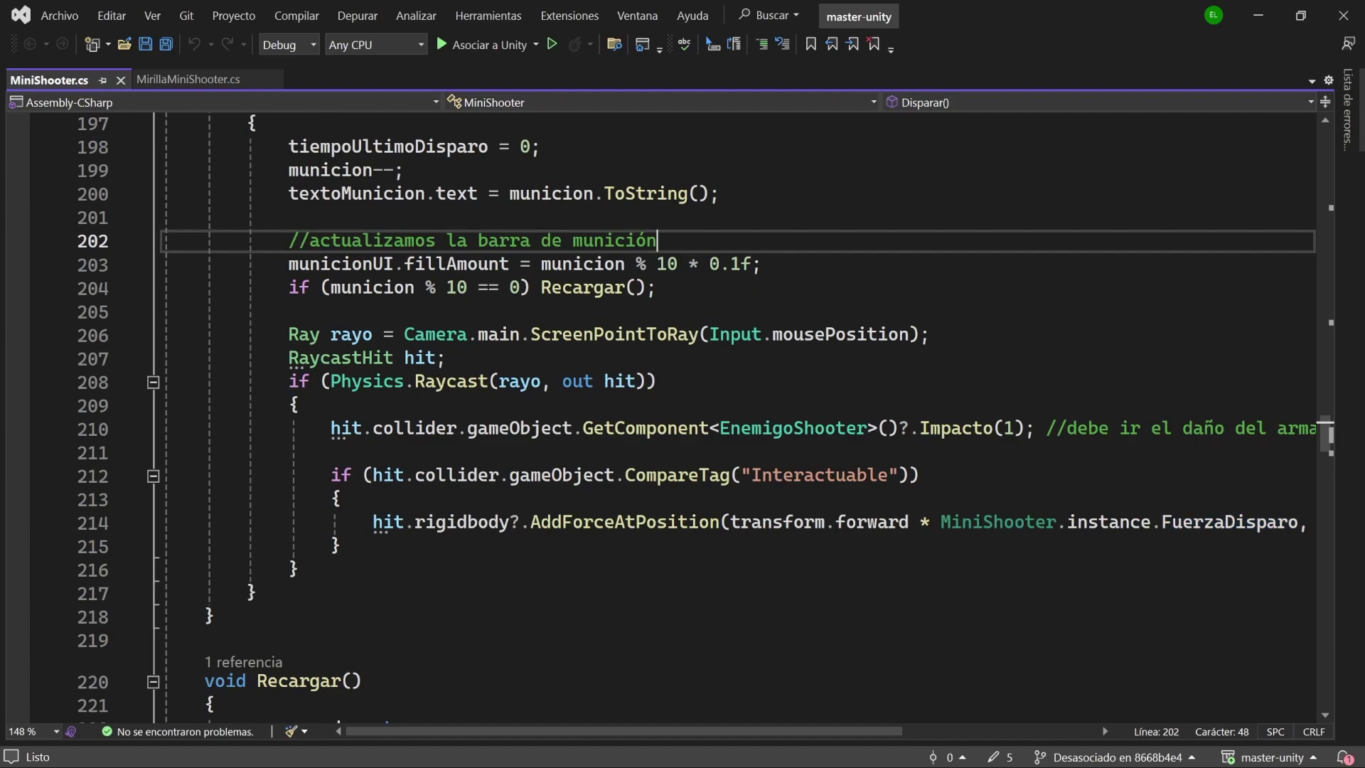
key(Return)
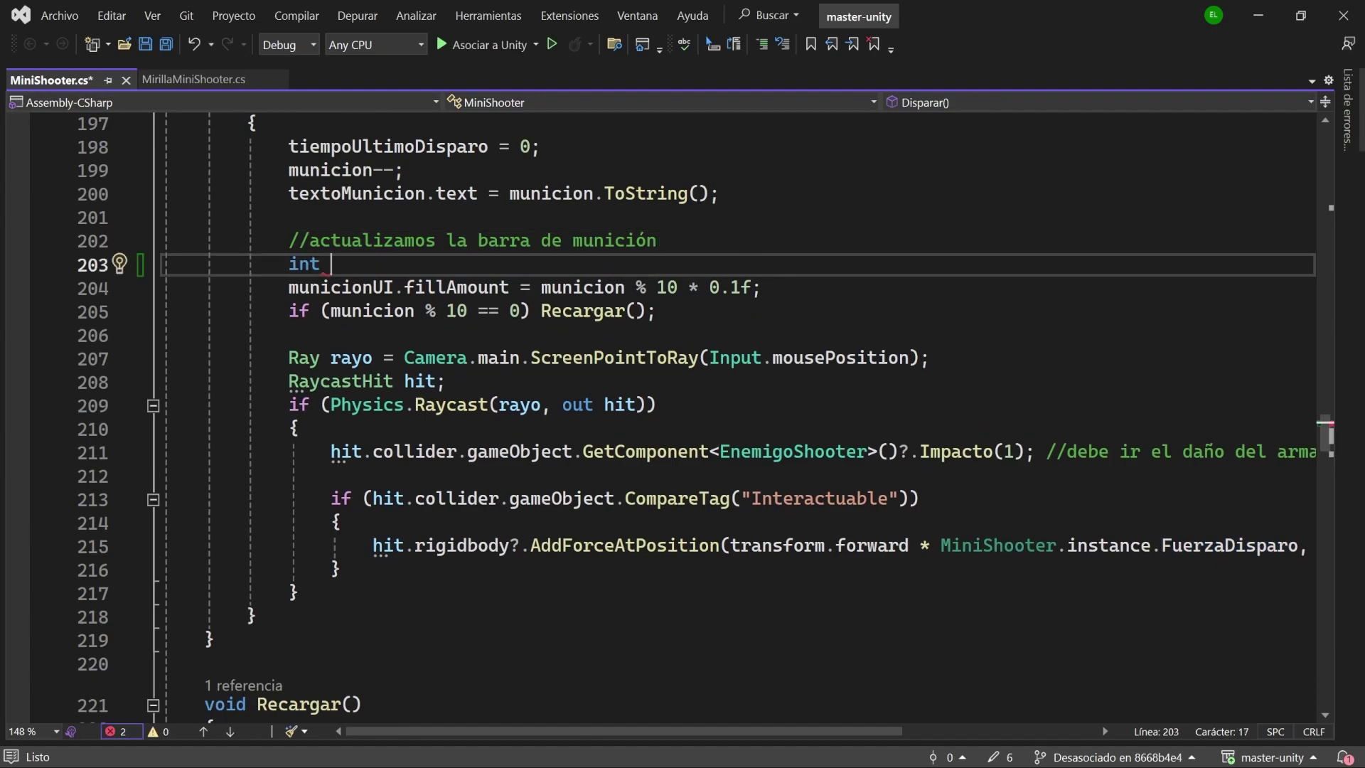
text(int municionRestanteCargador =)
drag(541, 288, 678, 287)
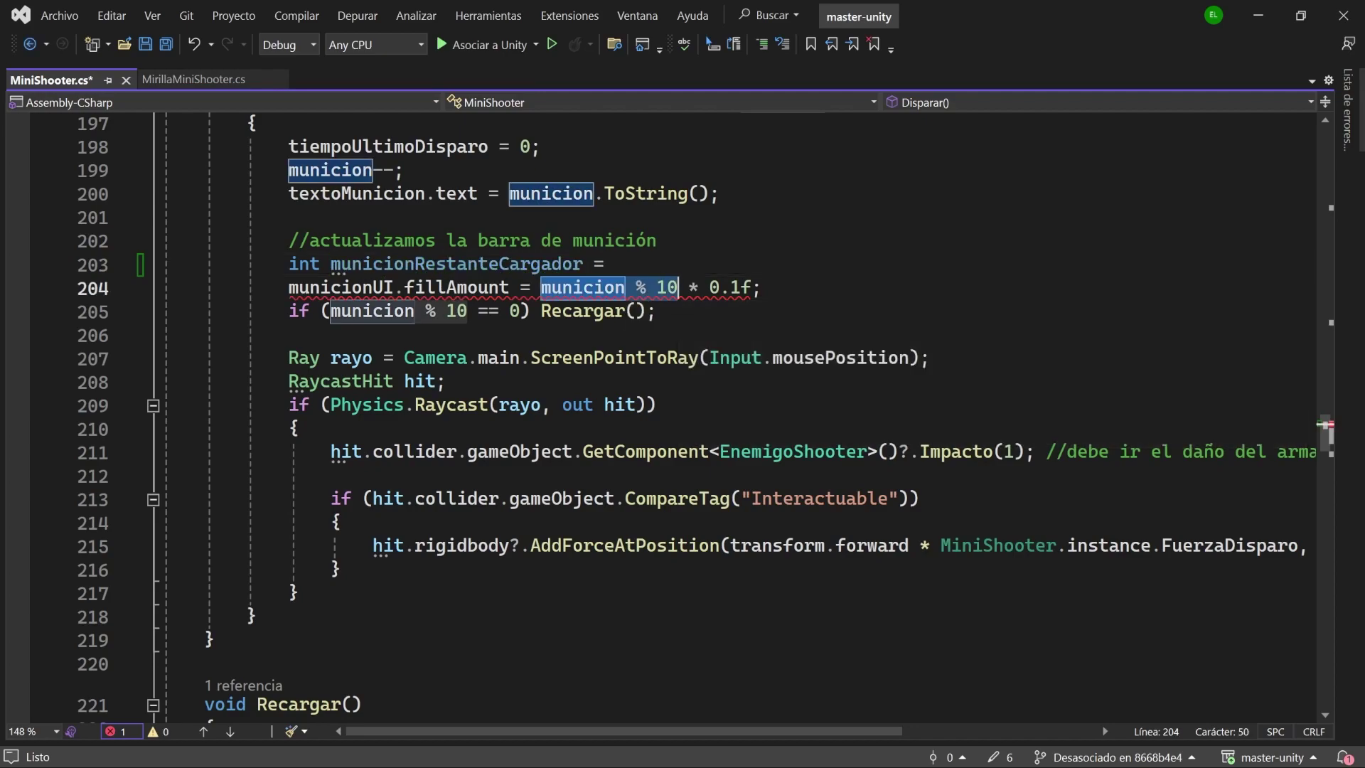
key(ctrl+c)
click(610, 264)
key(ctrl+v)
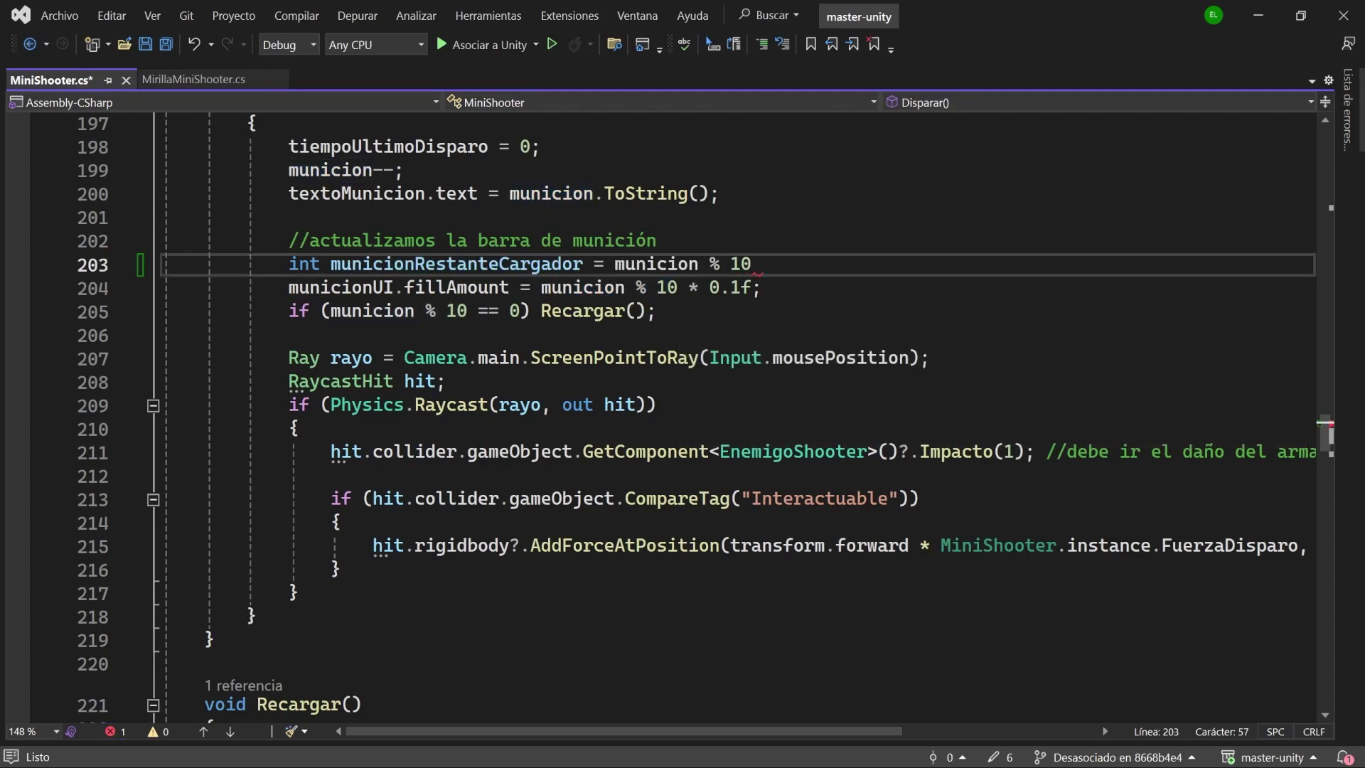
text(;)
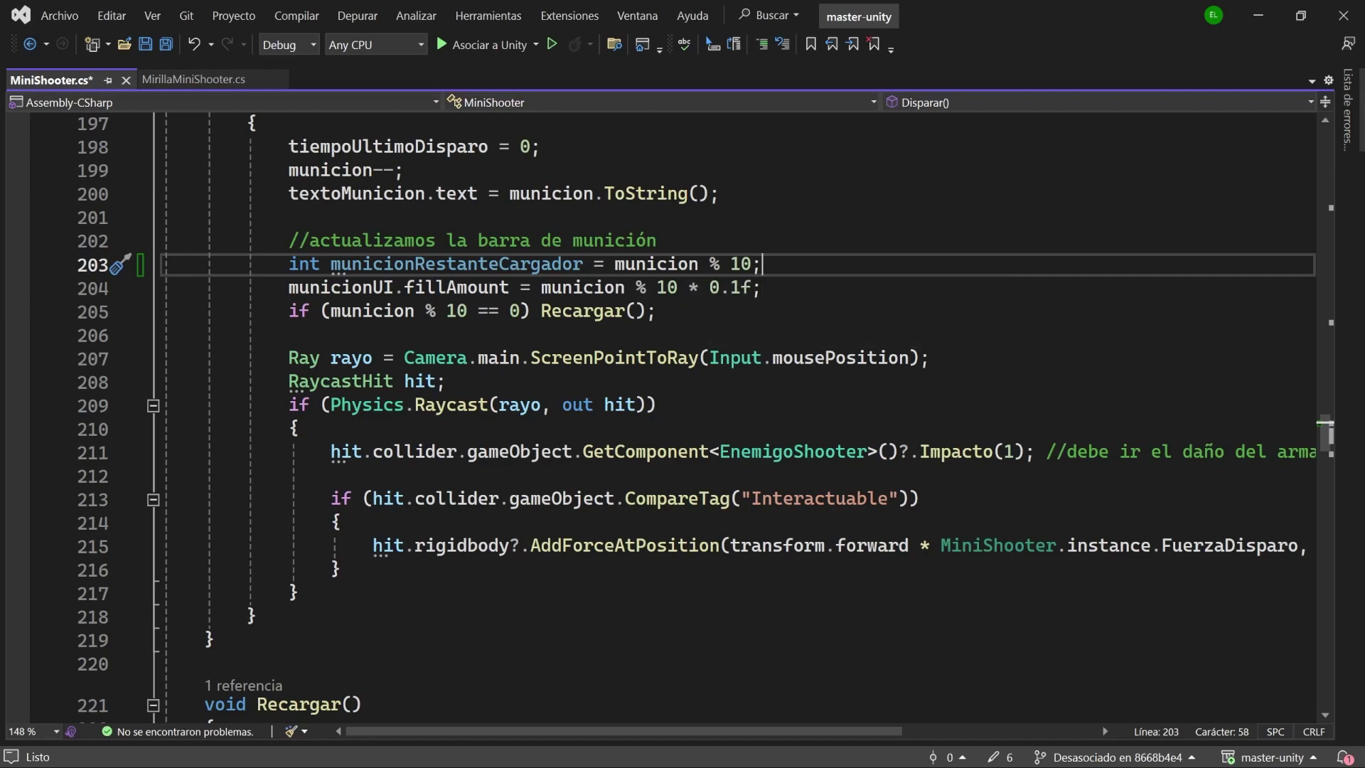
Replace municion % 10 with municionRestanteCargador in both the municionUI.fillAmount assignment and the Recargar condition
double_click(515, 271)
key(ctrl+c)
key(Down)
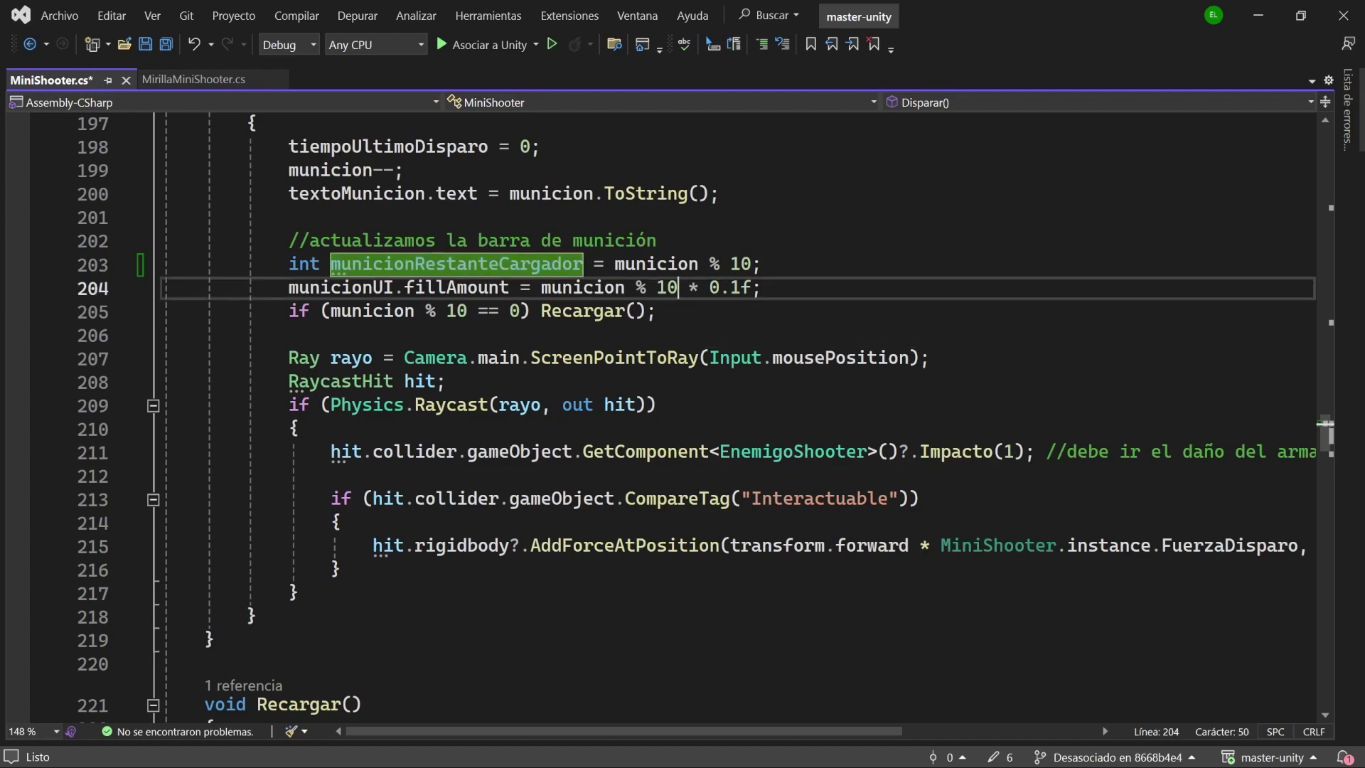
key(ctrl+Left)
key(ctrl+shift+Right)
key(ctrl+shift+Right)
key(ctrl+shift+Right)
key(ctrl+v)
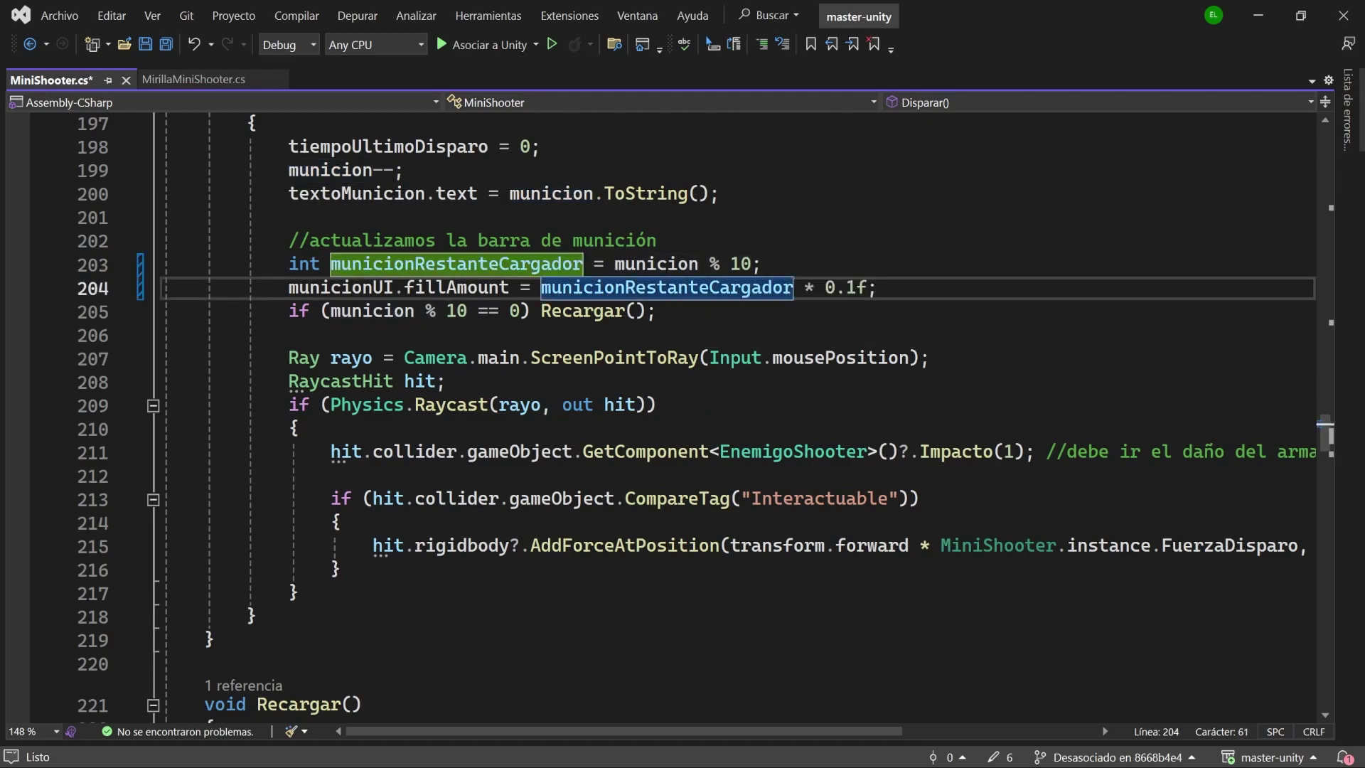
drag(467, 311, 331, 311)
key(ctrl+v)
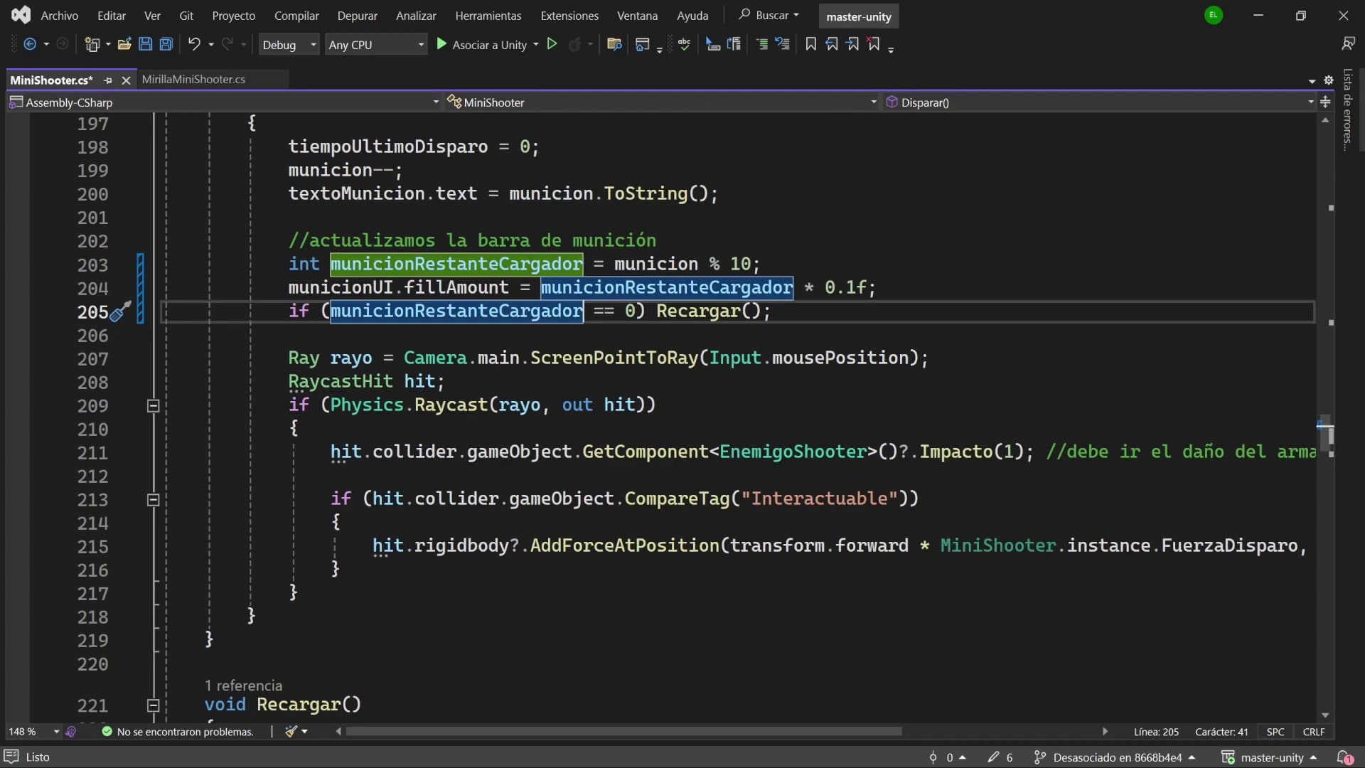
Extend the condition that calls Recargar in Disparar with && municion > 0
click(646, 311)
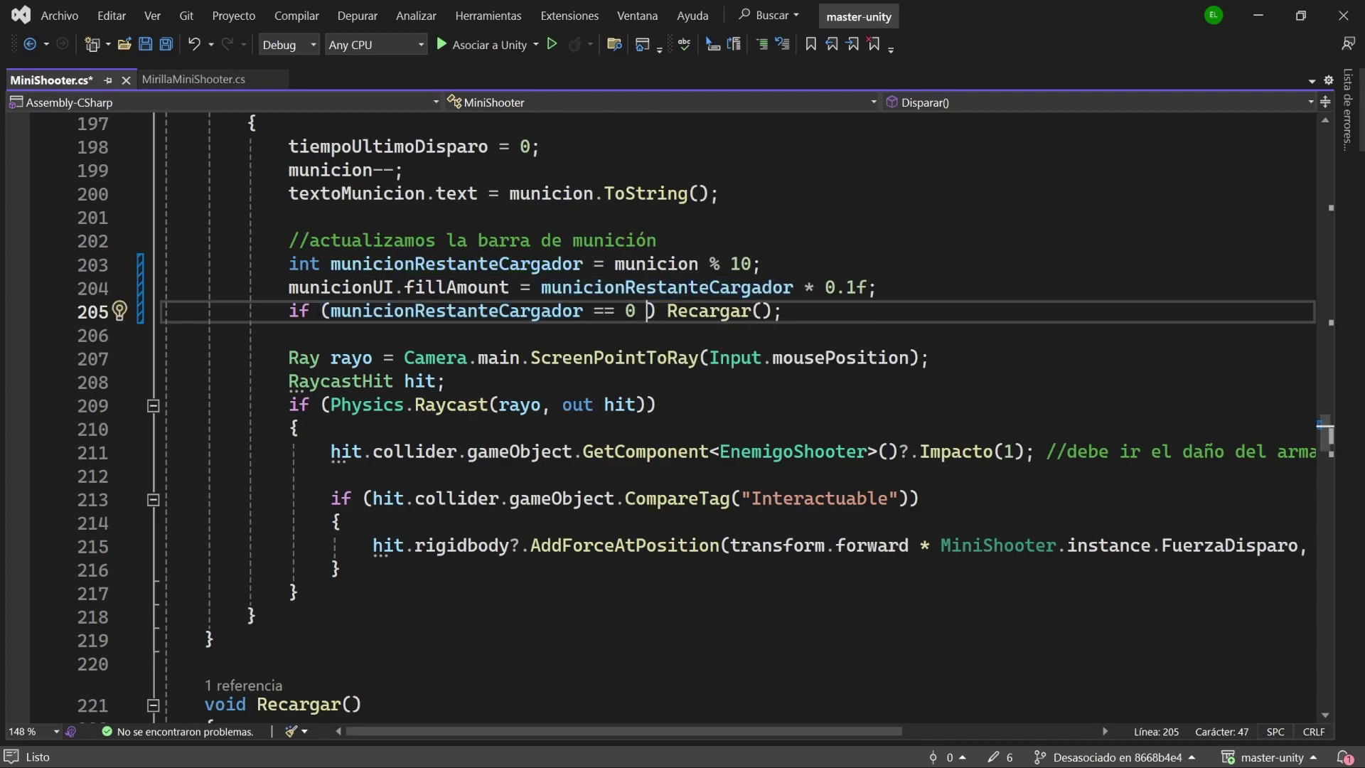
text(&&)
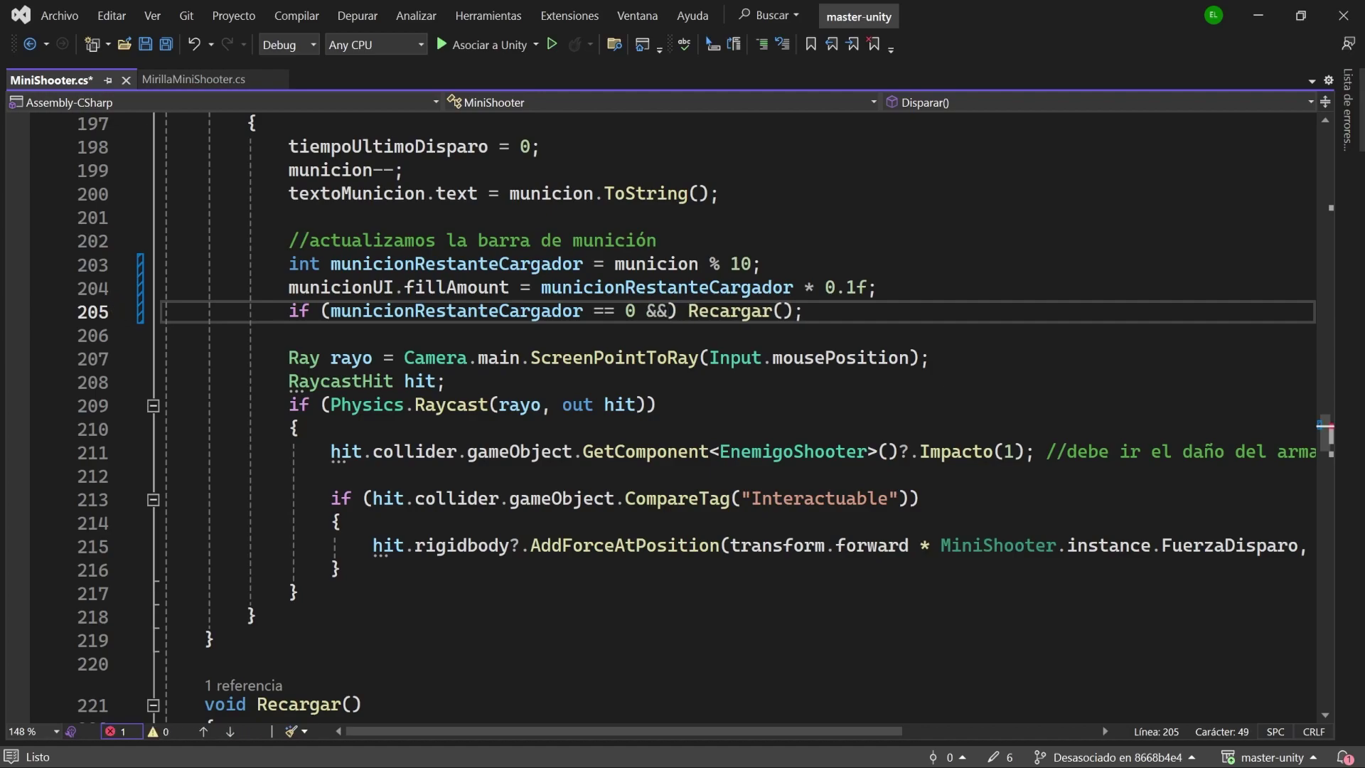
text( mun) Rec)
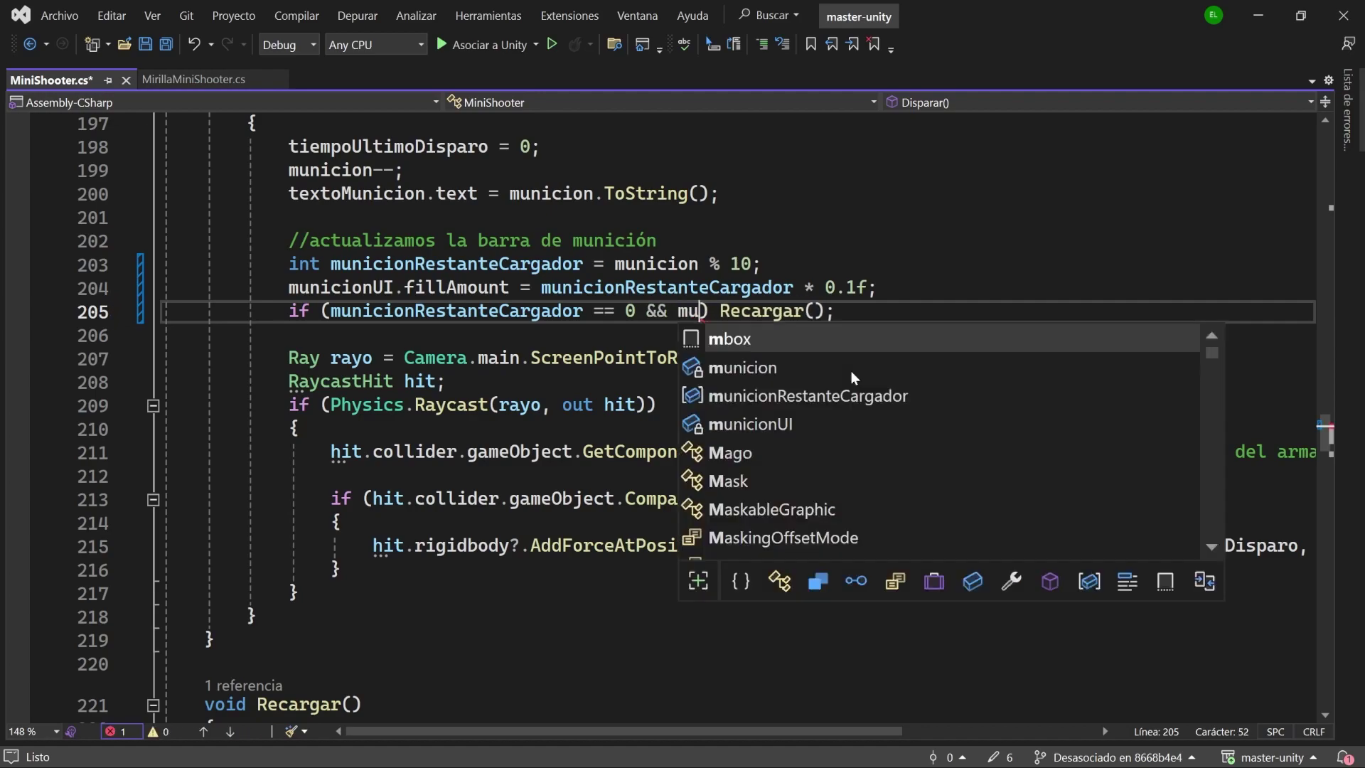
key(BackSpace)
key(Tab)
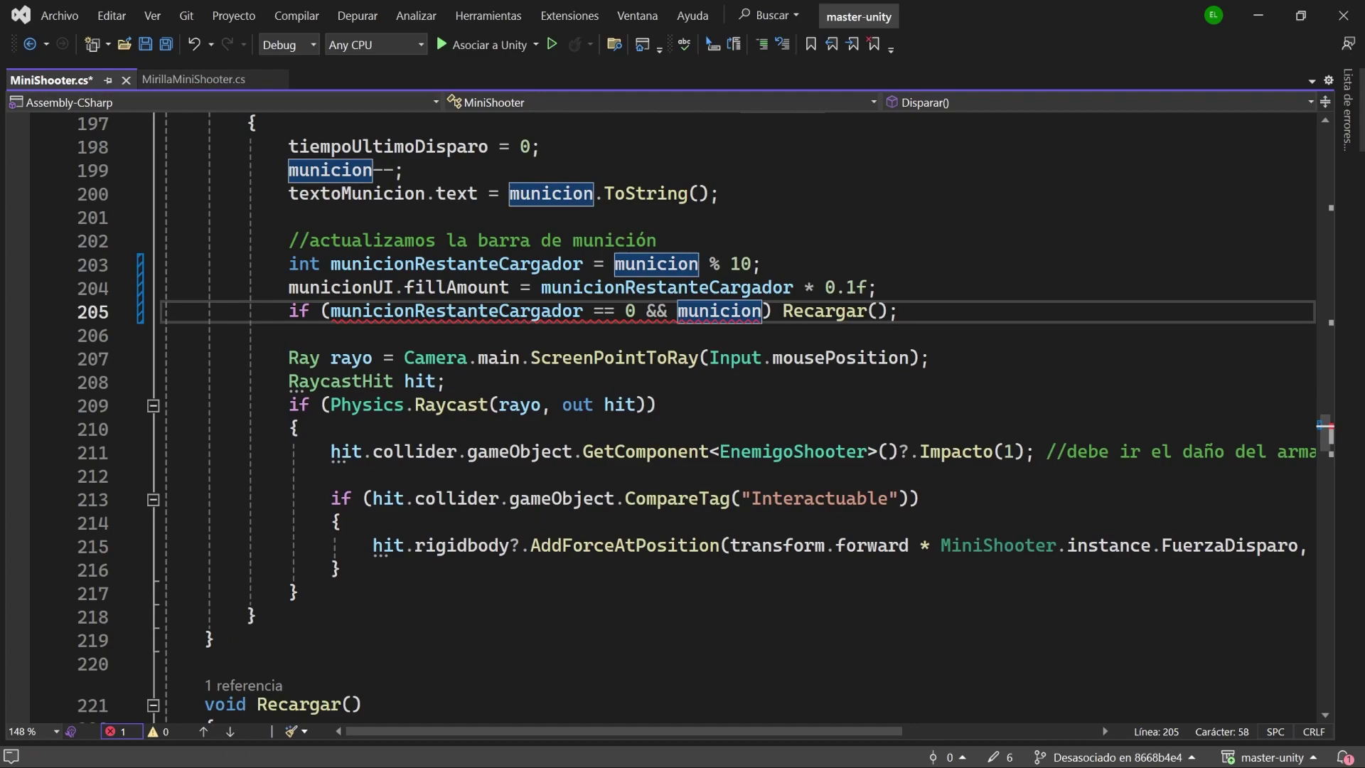
text(> 0)
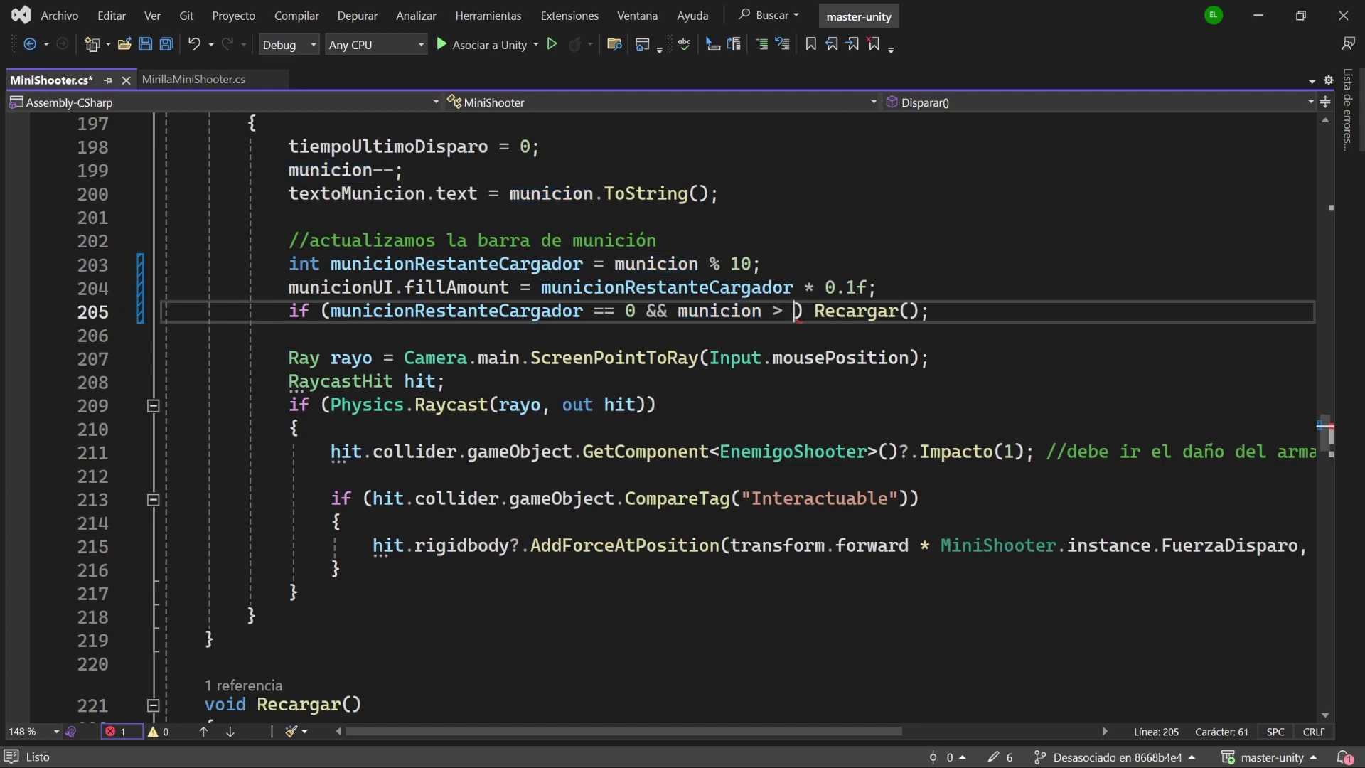
scroll(1328, 438, up, 2)
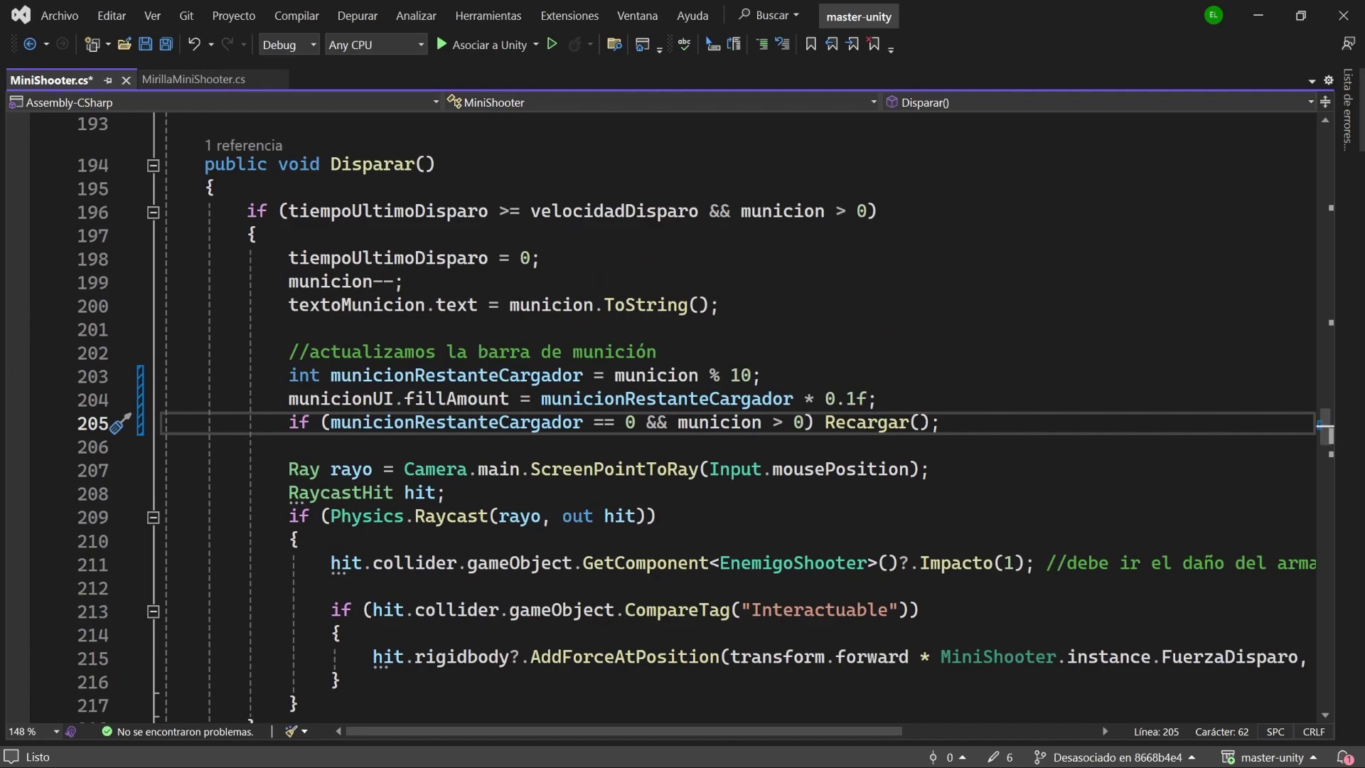
Switch to Unity, run the game and fire repeatedly at the enemies to test the ammo bar and the automatic reload
key(alt+Tab)
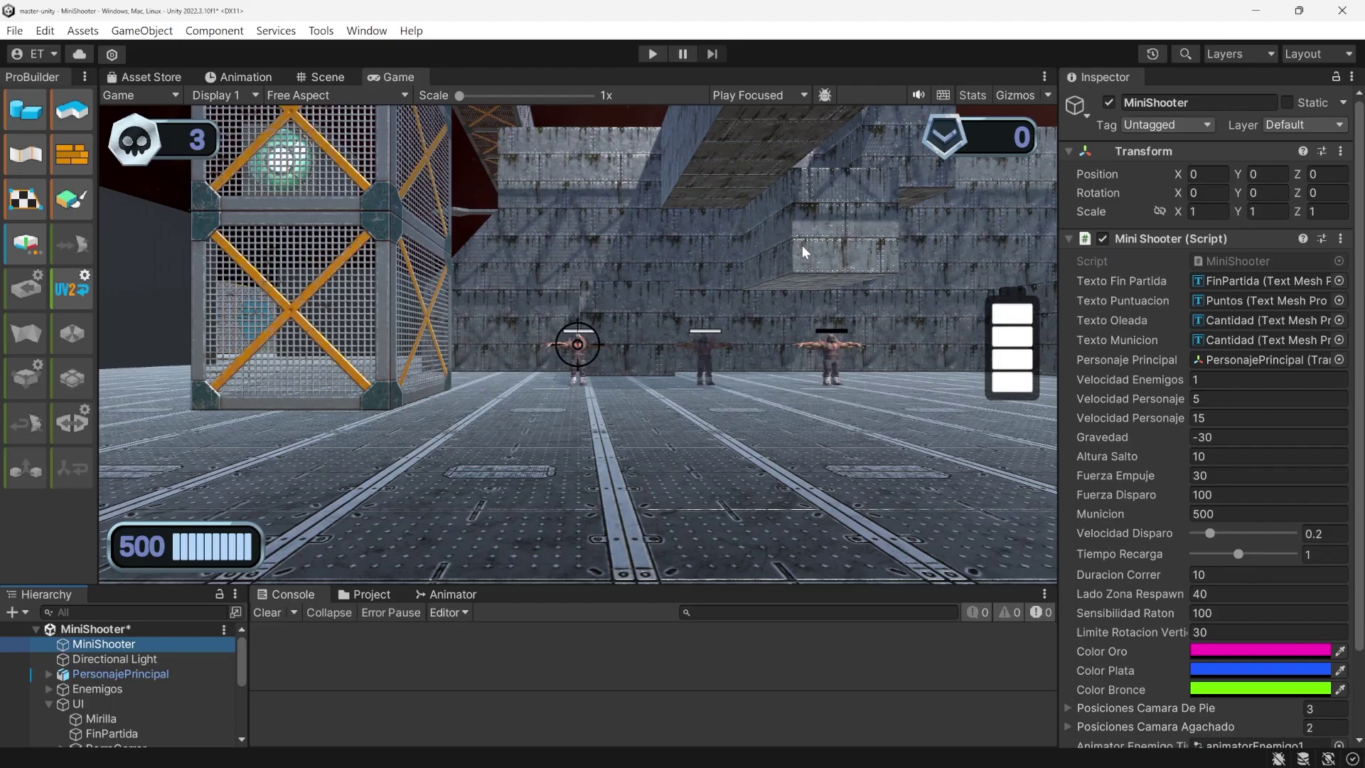
click(654, 56)
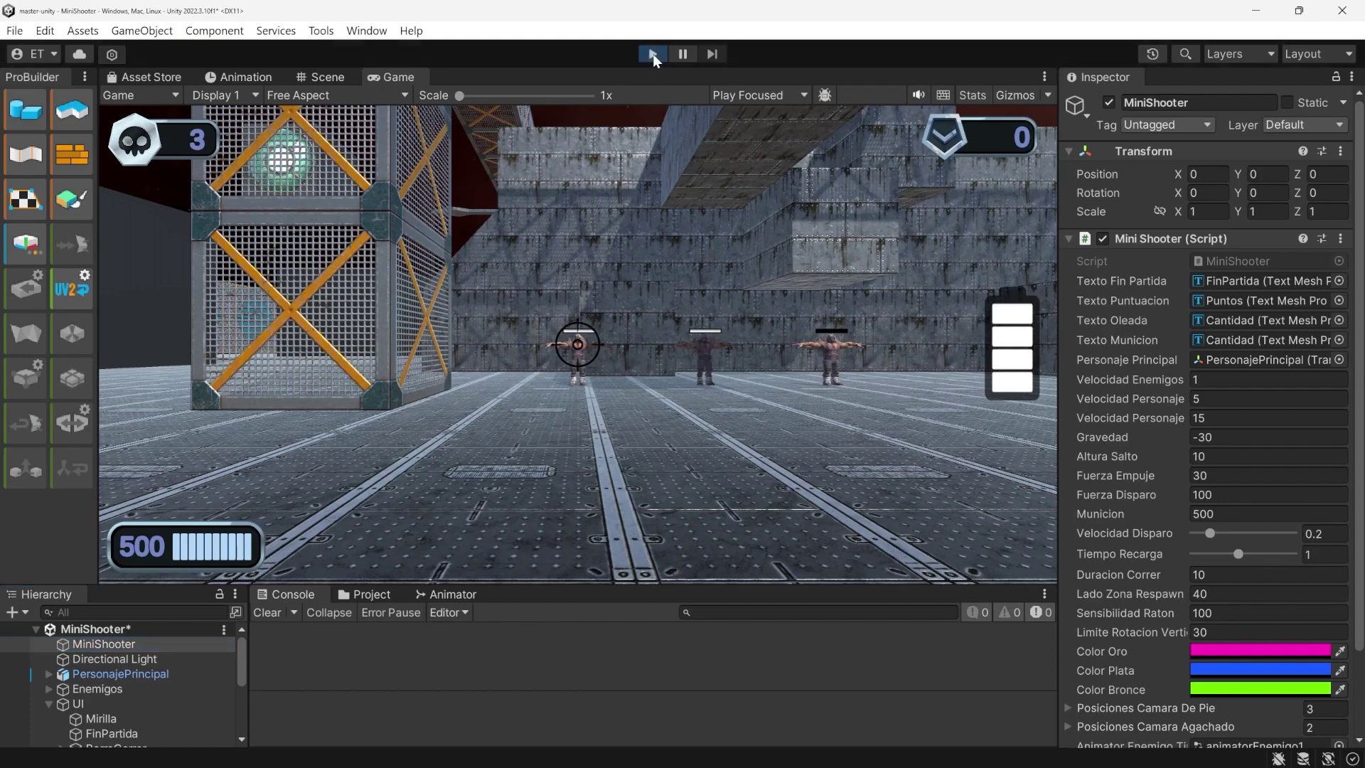
click(577, 344)
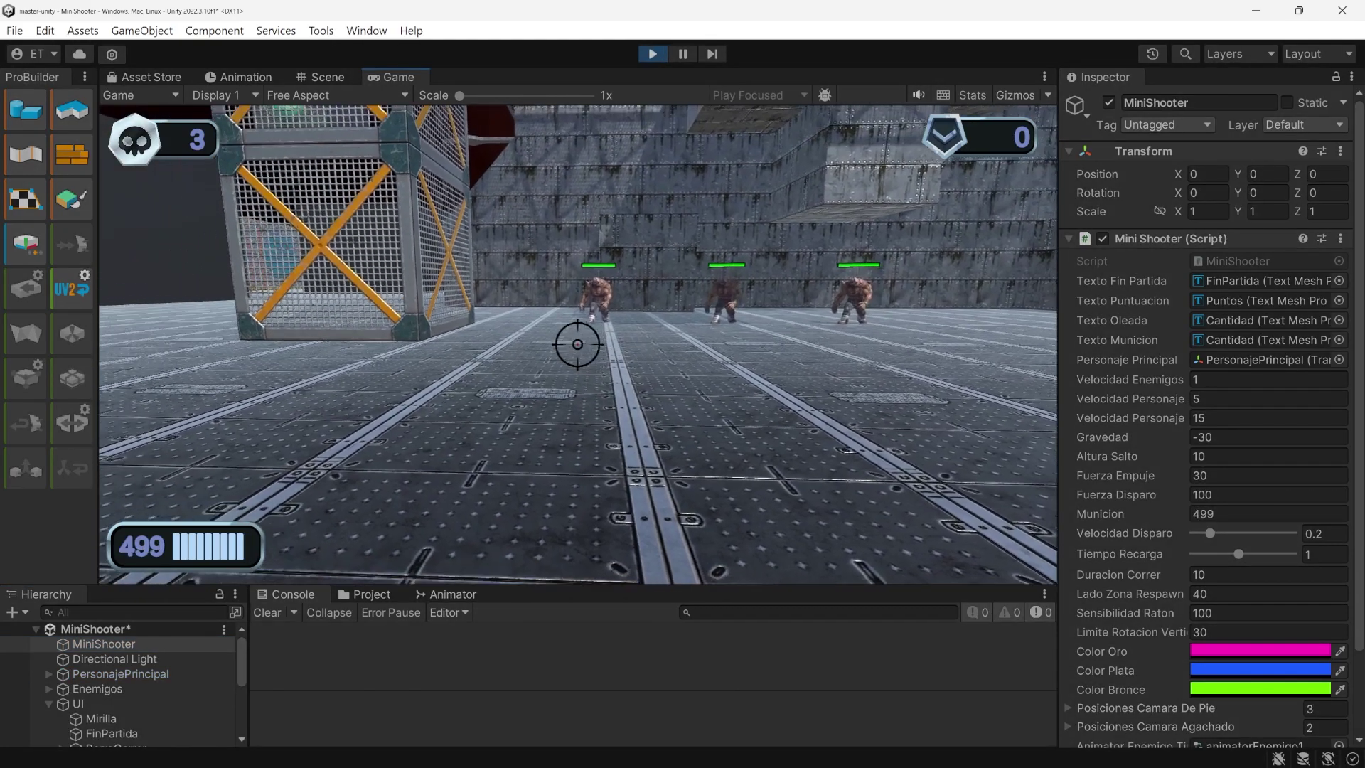
click(577, 344)
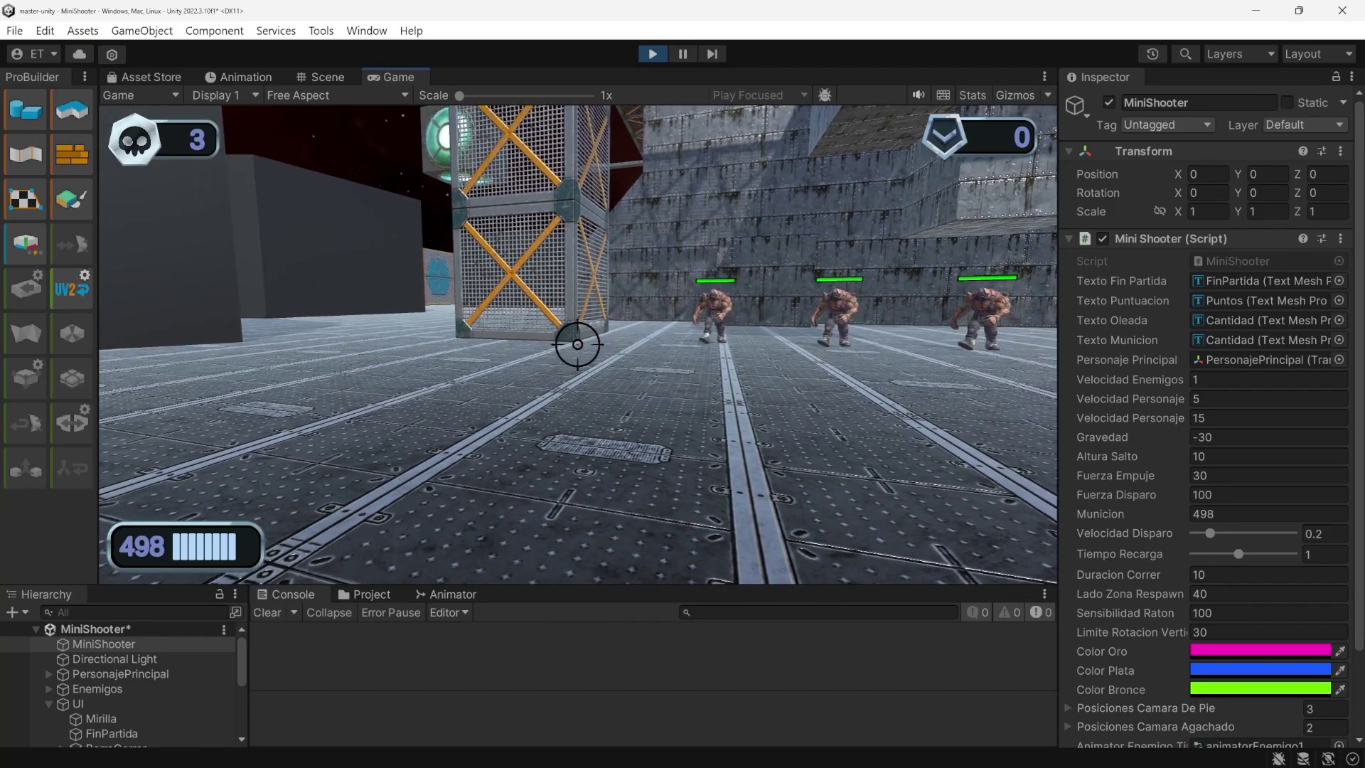
click(577, 344)
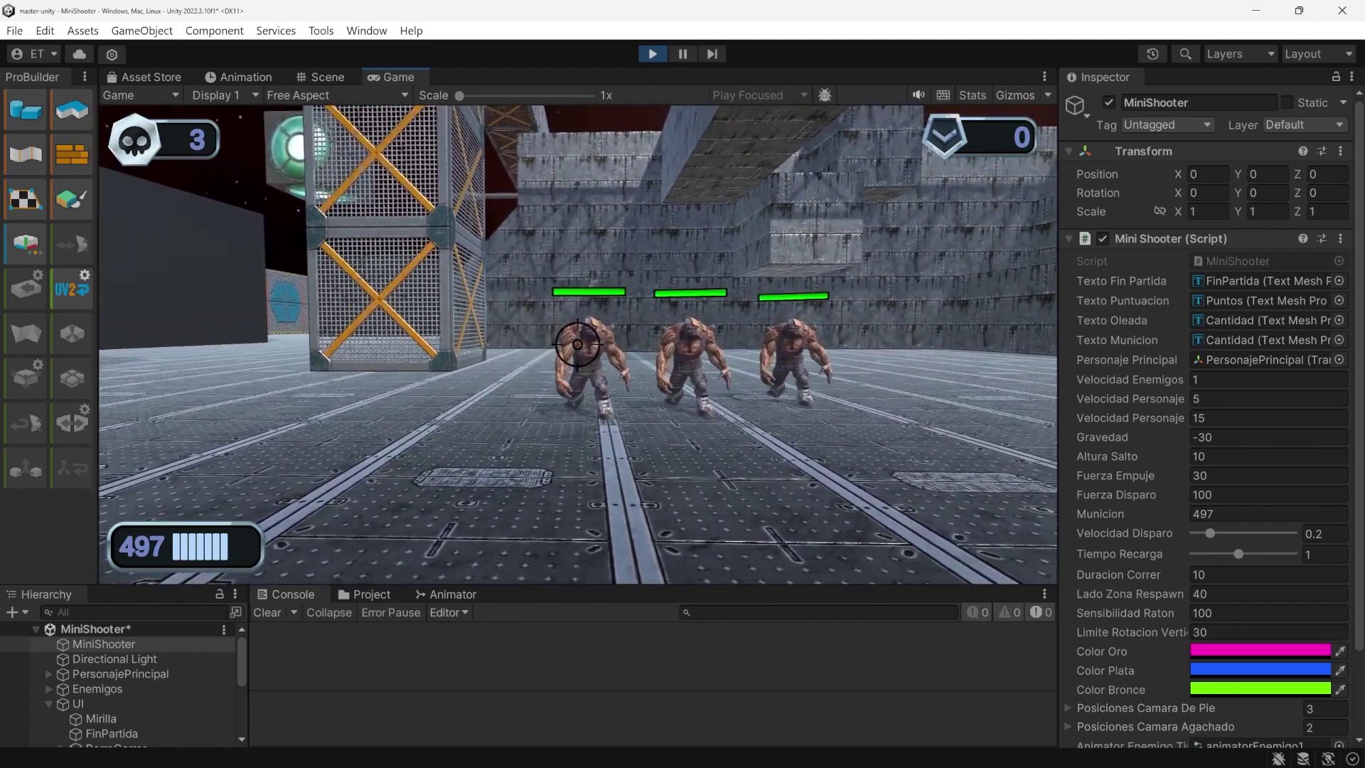
click(577, 344)
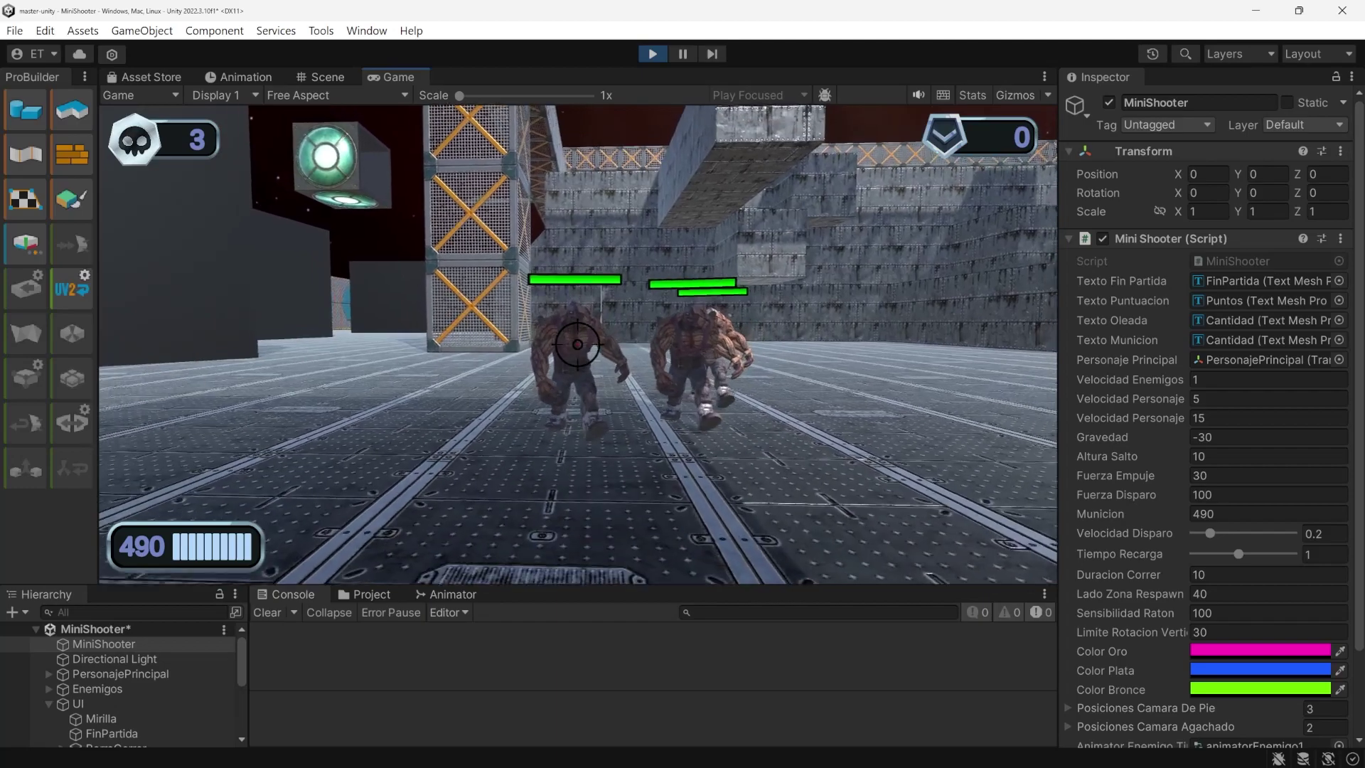
click(577, 344)
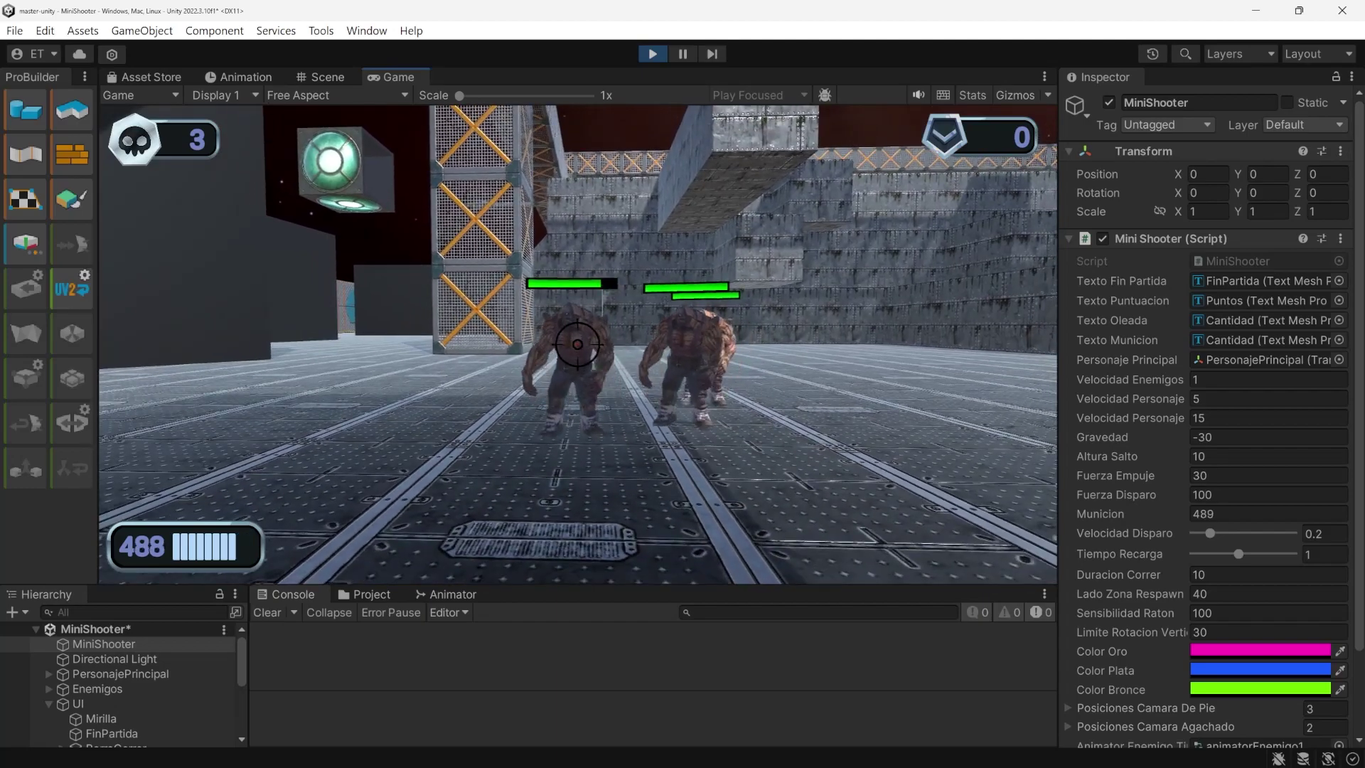
click(578, 344)
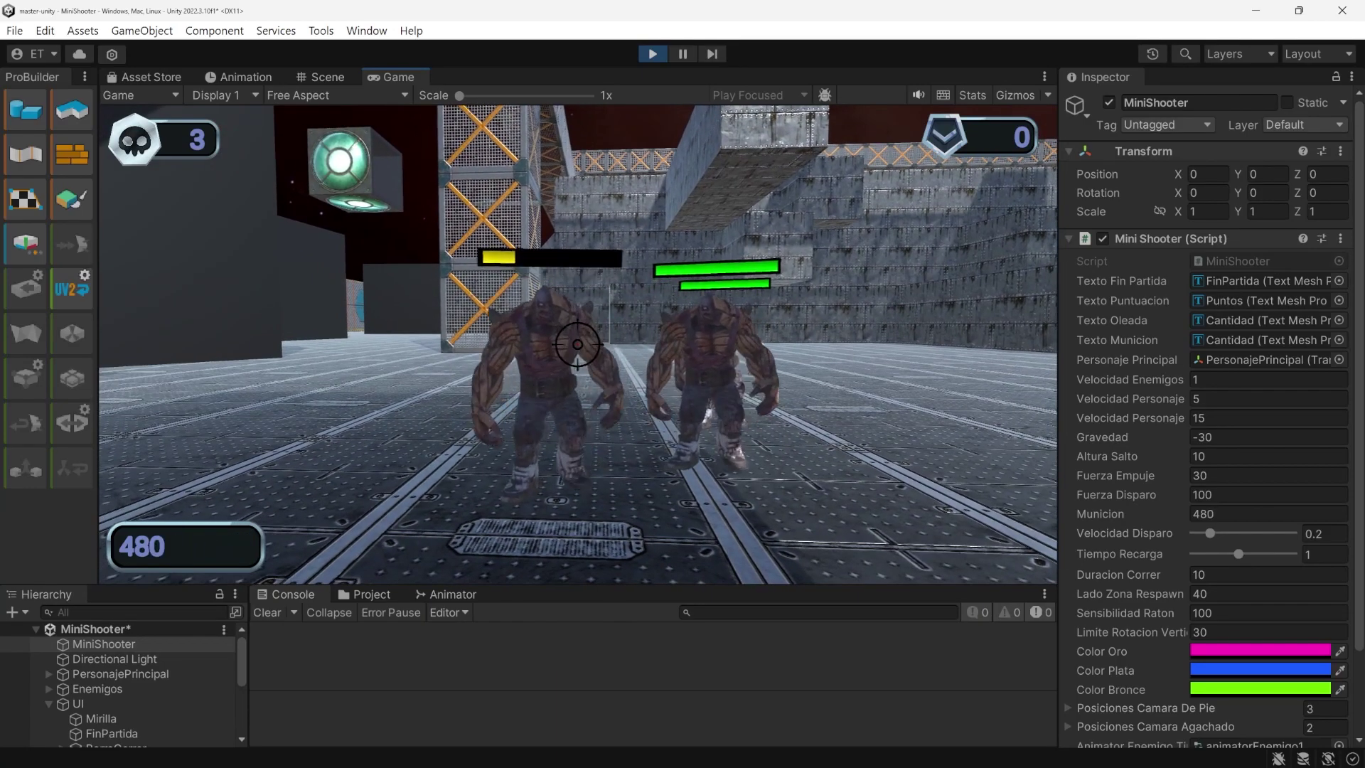
click(578, 344)
click(578, 344)
click(578, 344)
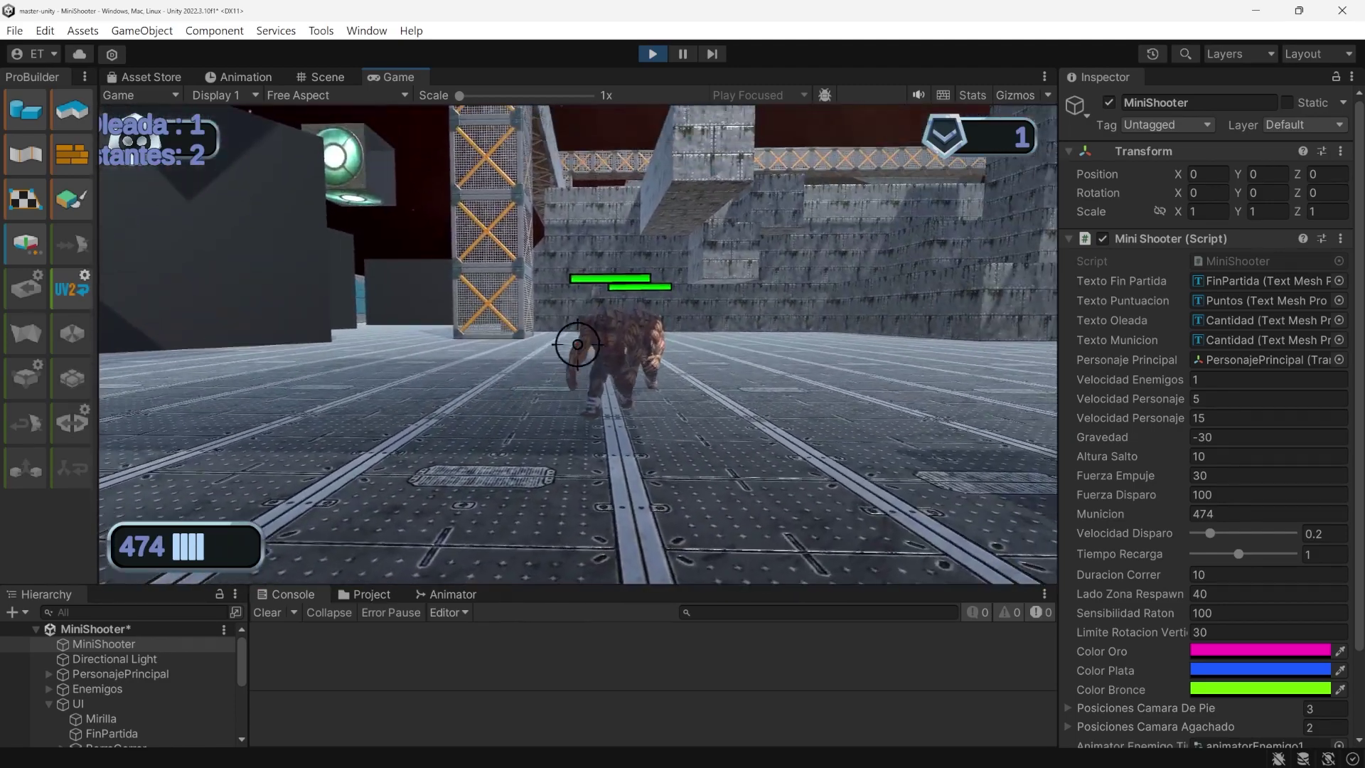
click(577, 344)
click(577, 344)
click(577, 344)
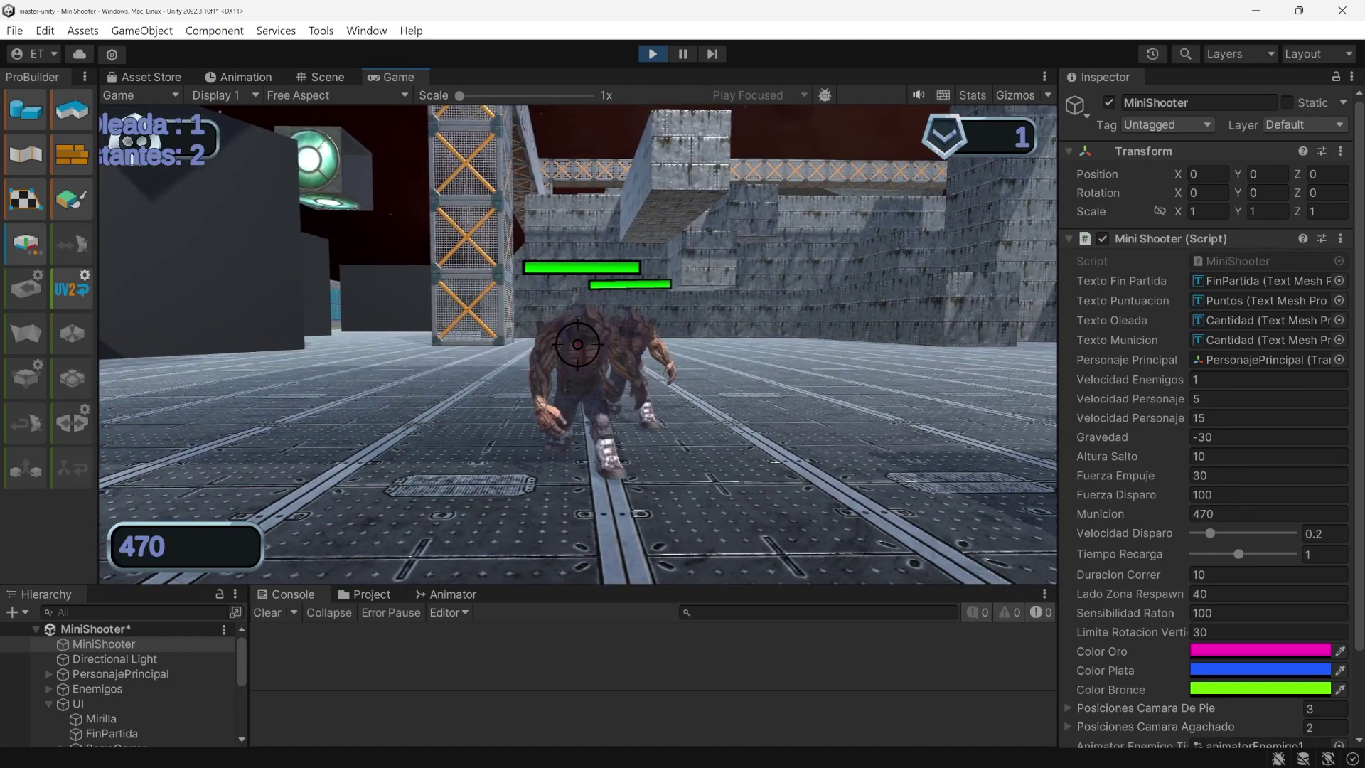
click(577, 344)
click(577, 344)
click(577, 344)
click(578, 344)
click(577, 344)
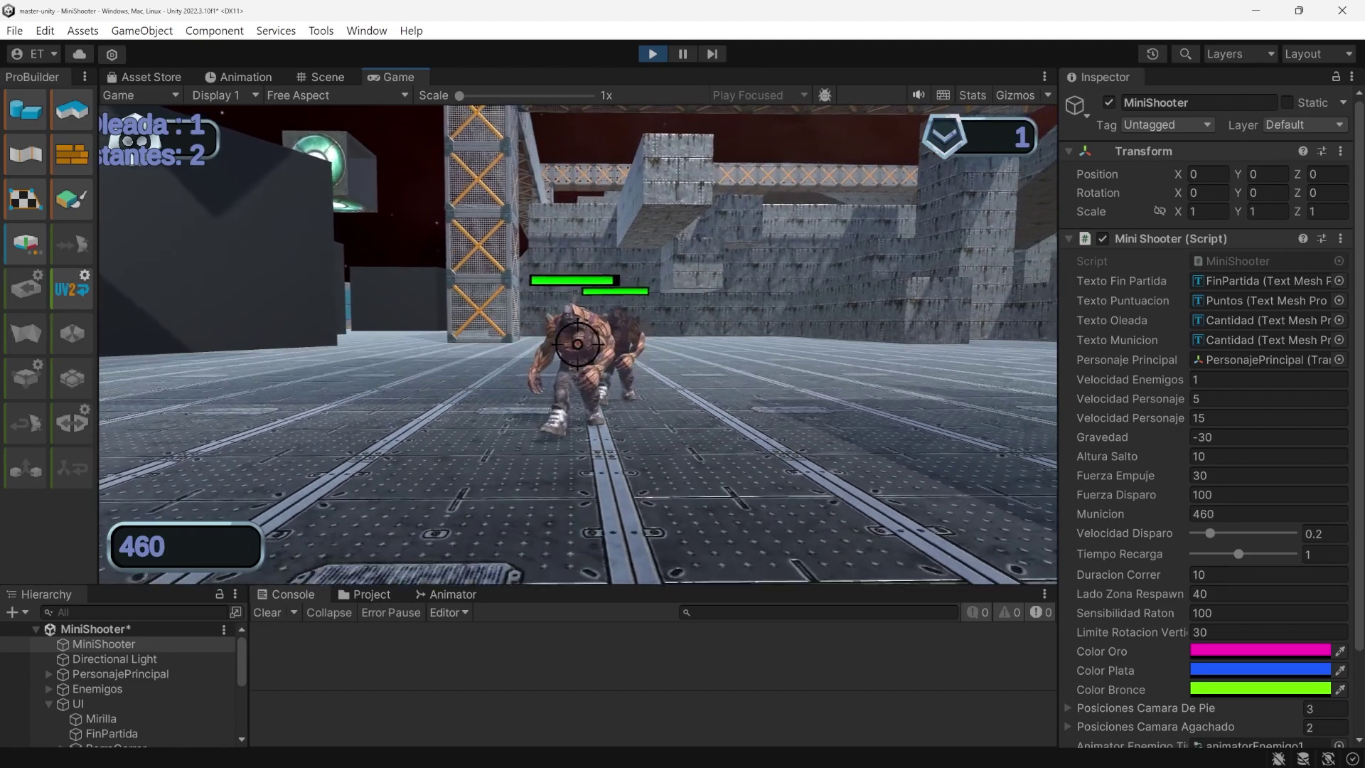
click(577, 344)
click(577, 344)
click(577, 344)
click(577, 344)
click(577, 344)
click(577, 344)
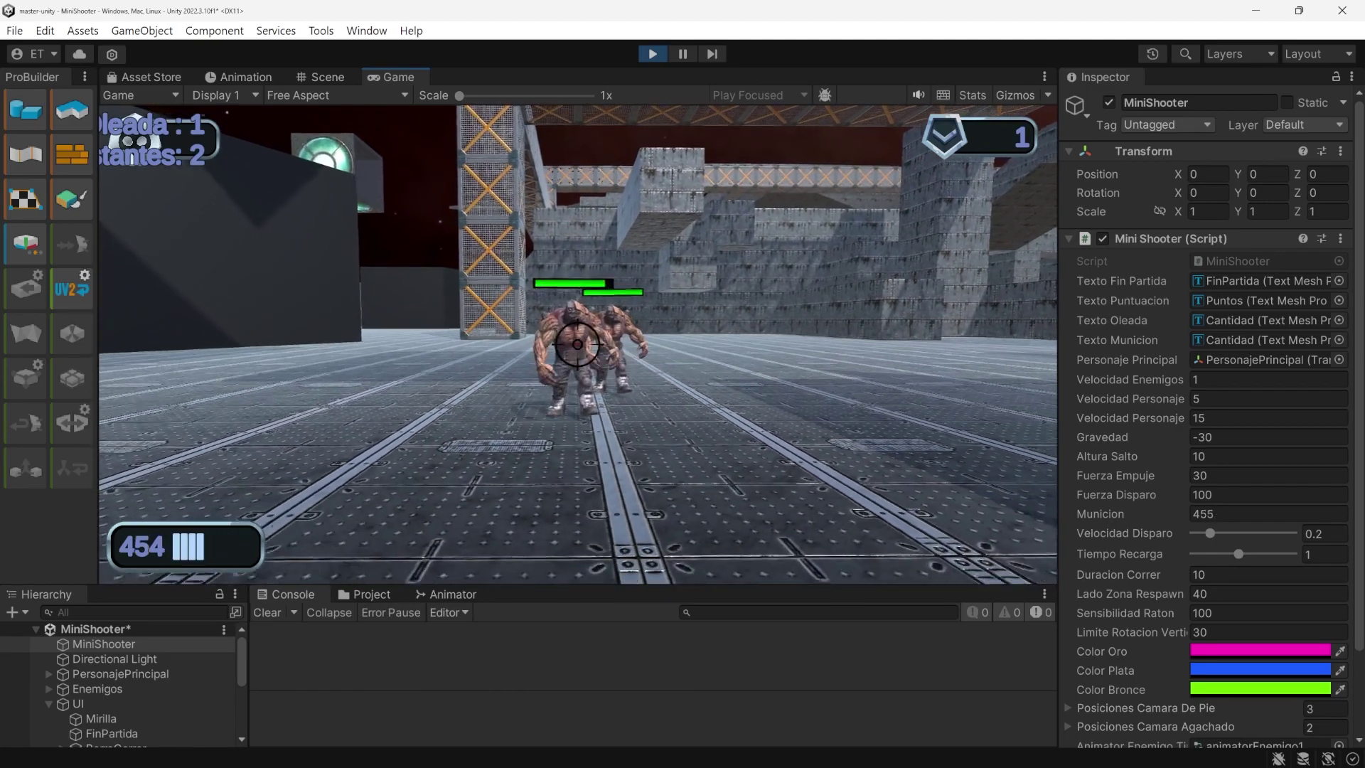
click(577, 344)
click(578, 344)
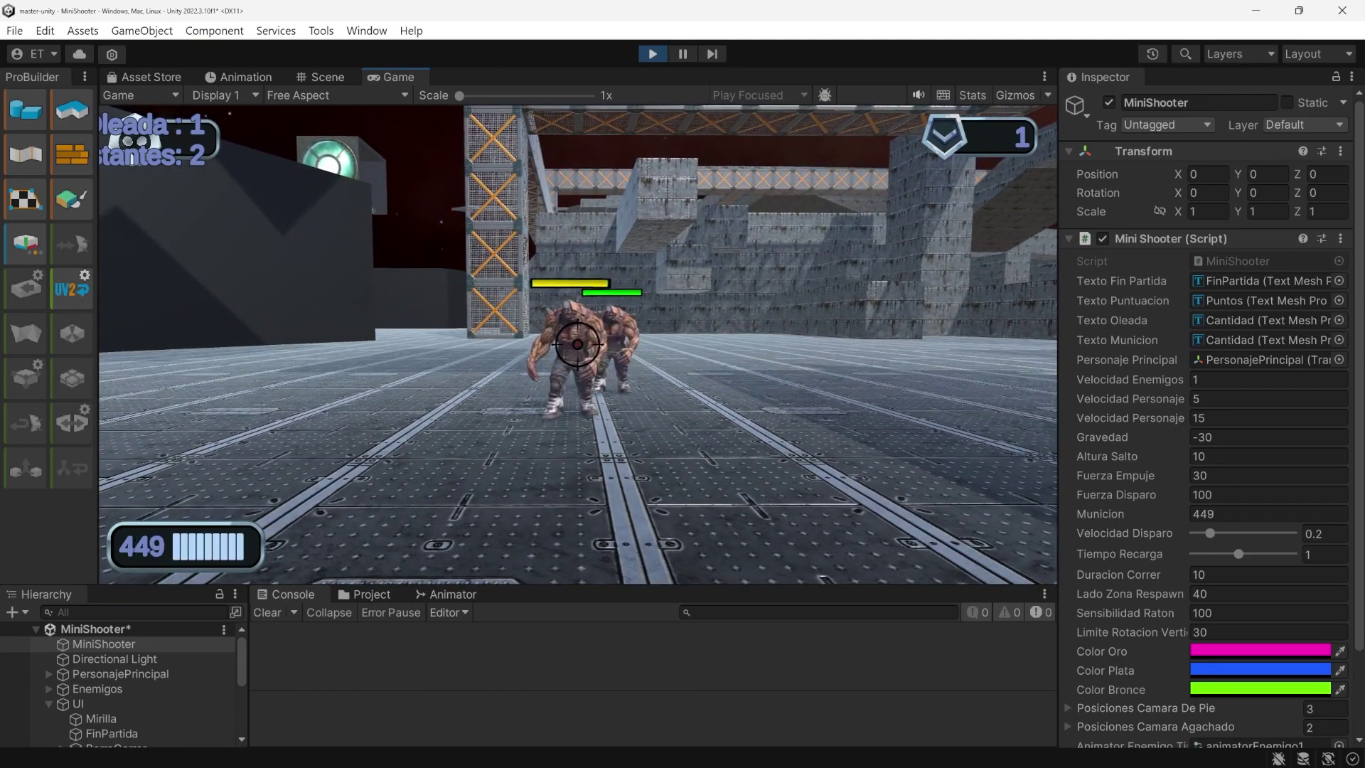
click(577, 344)
click(577, 344)
click(577, 344)
click(577, 344)
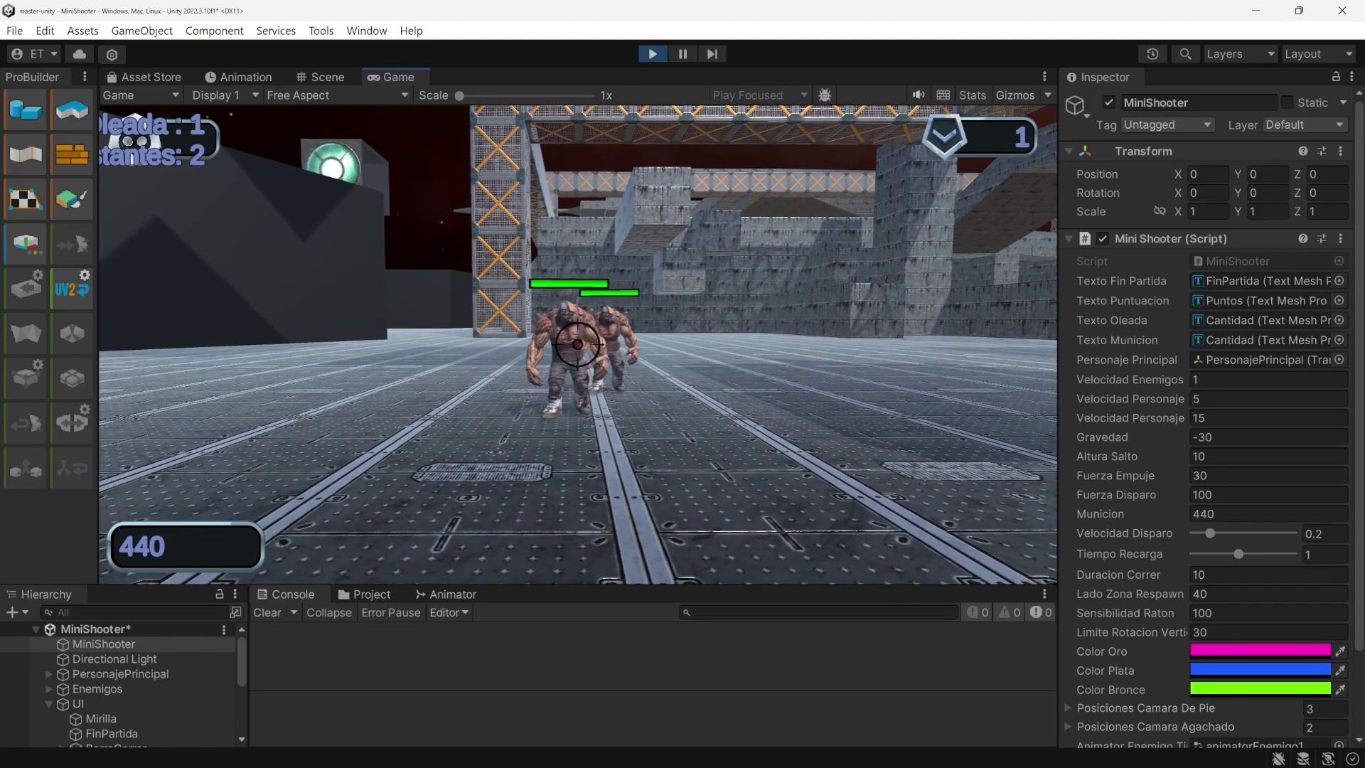
click(577, 344)
click(577, 344)
click(577, 344)
click(577, 344)
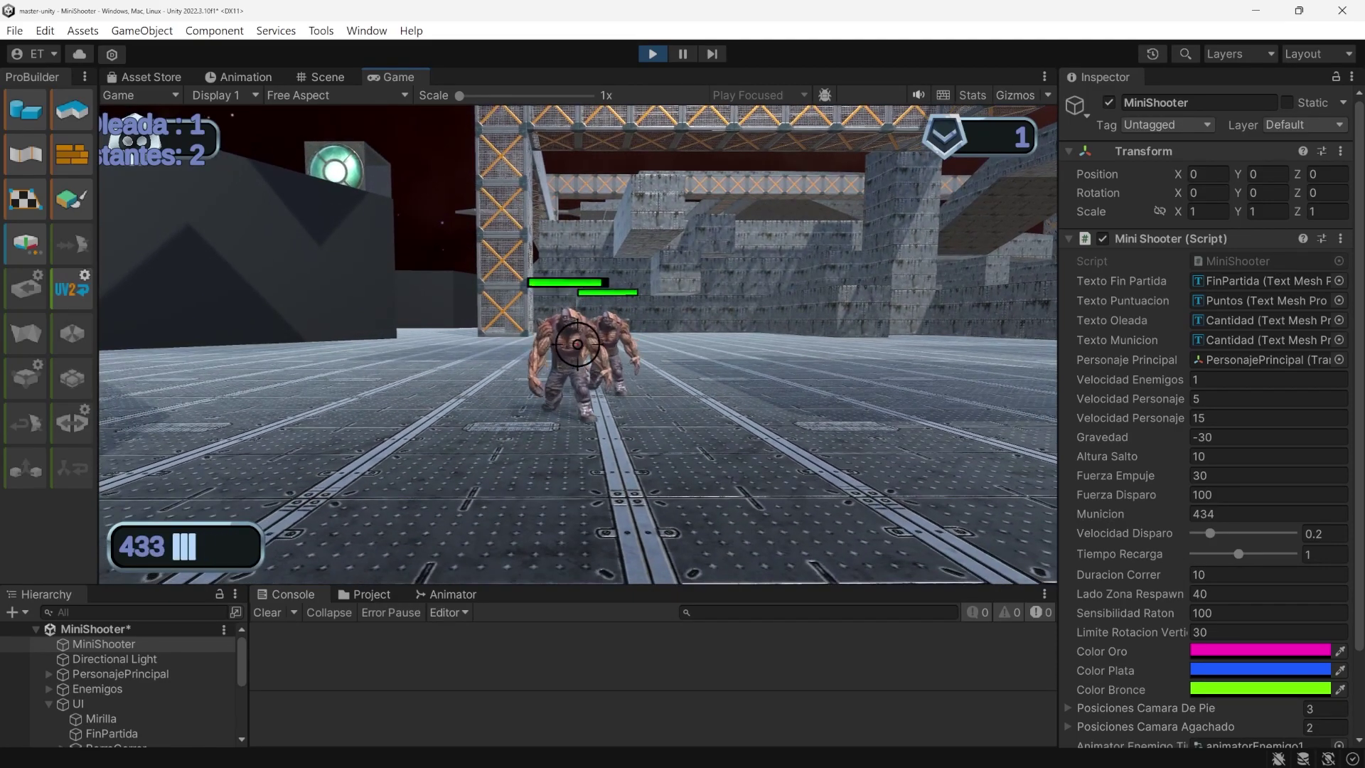
click(577, 344)
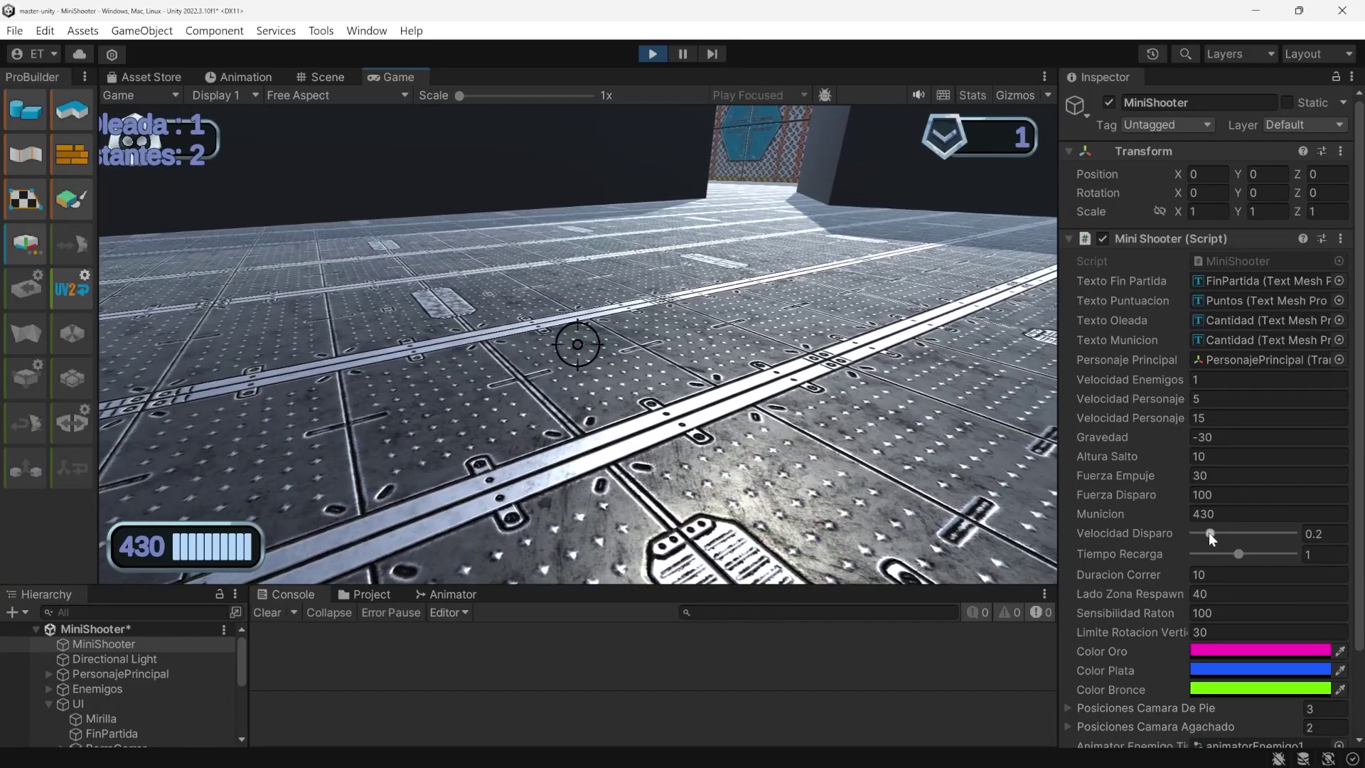
Set Velocidad Disparo to 0.05 in the running game and fire continuously at the enemies to test the faster shooting
drag(1209, 531, 1154, 523)
click(577, 344)
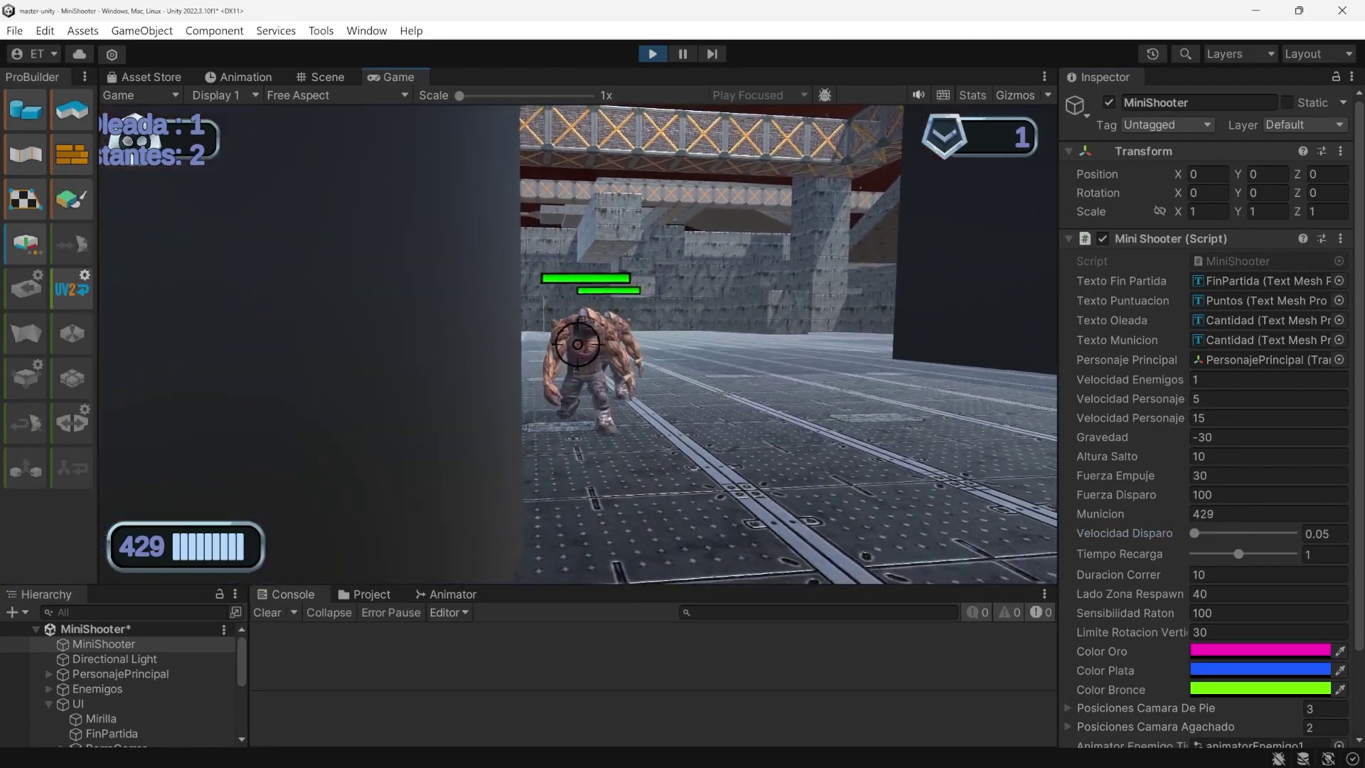
drag(577, 344, 577, 344)
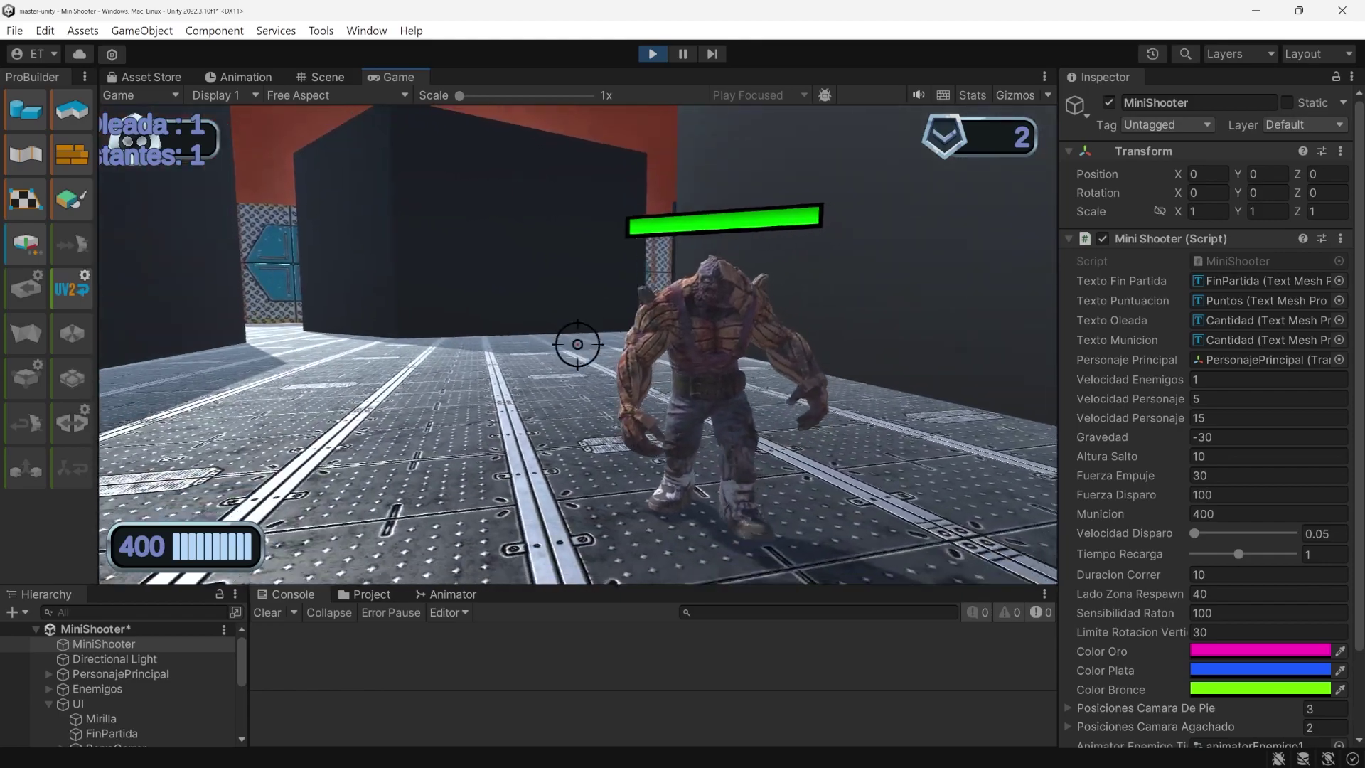
drag(577, 344, 577, 344)
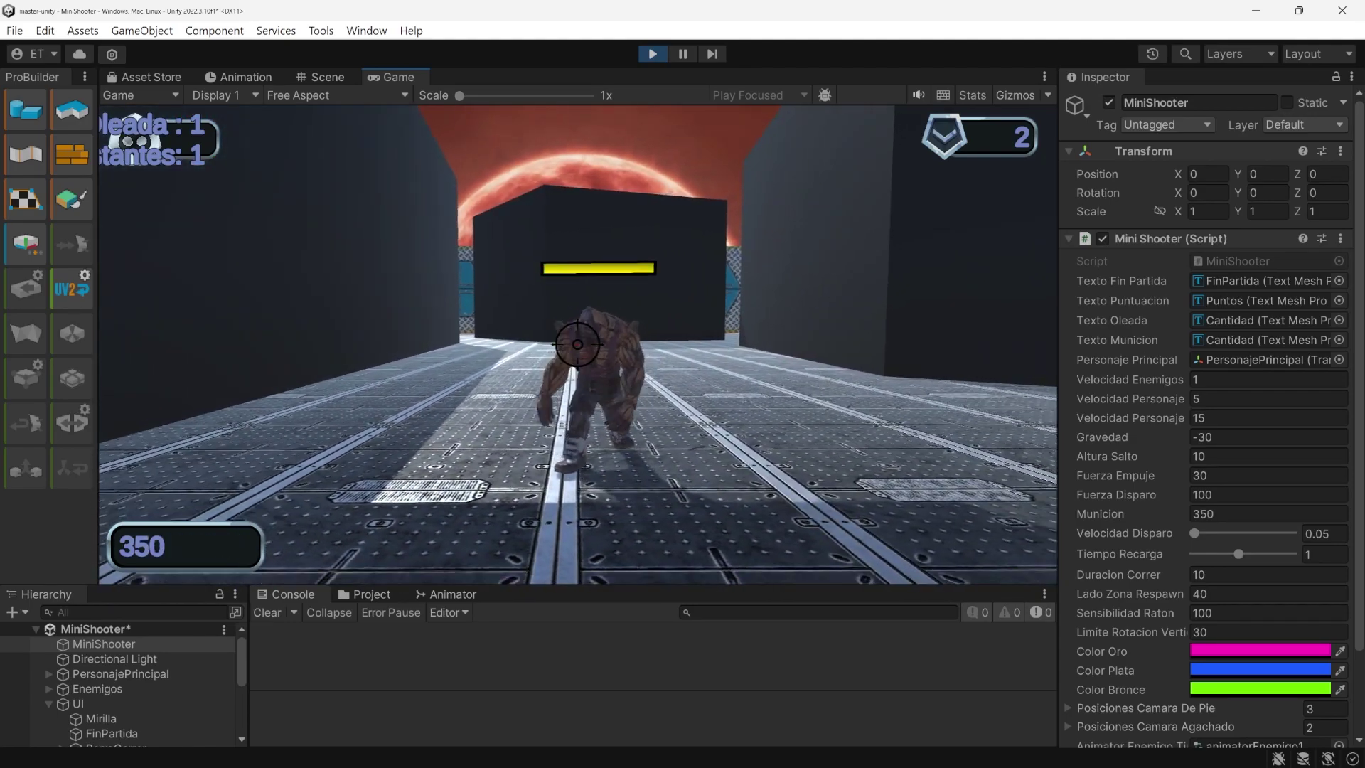
Set Tiempo Recarga to 0.2 in the running game, test continuous fire with the shorter reload, and stop the game
key(Escape)
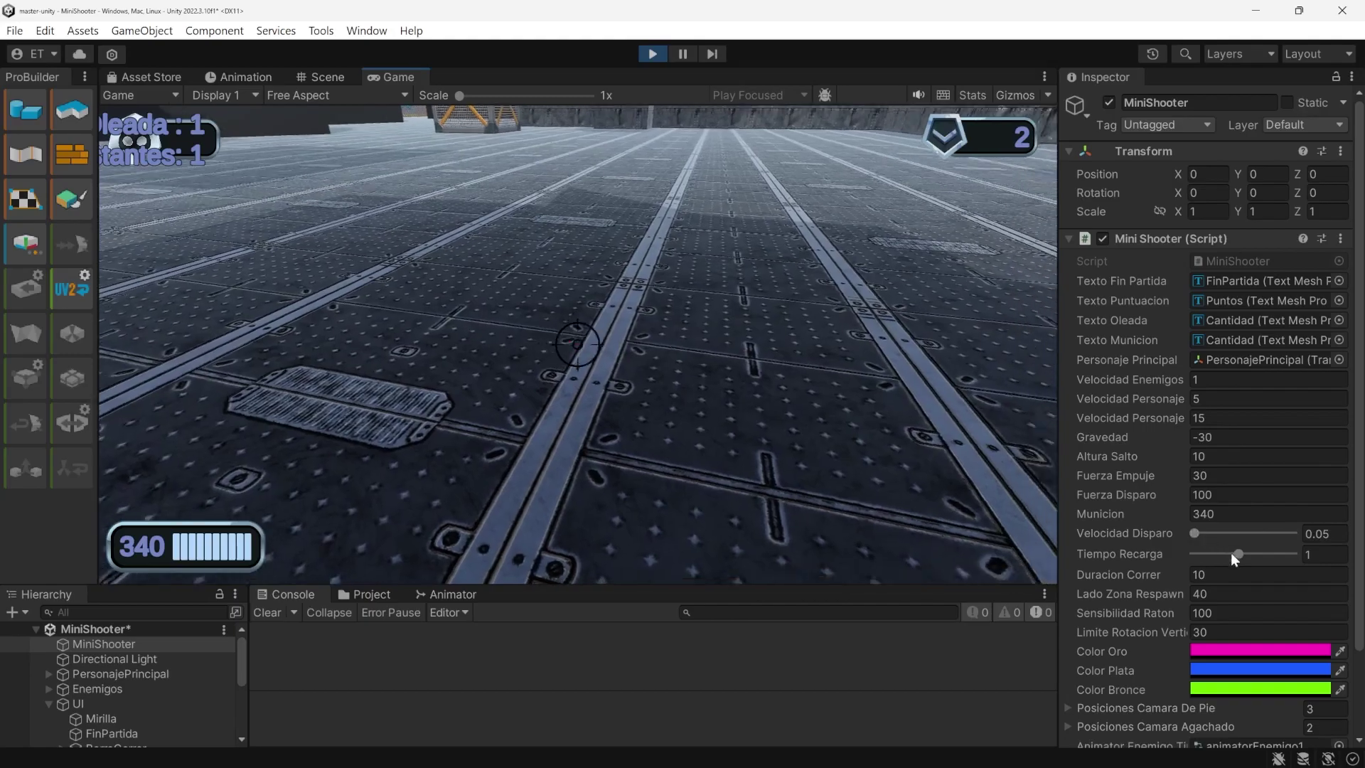
drag(1238, 554, 1069, 522)
click(1045, 519)
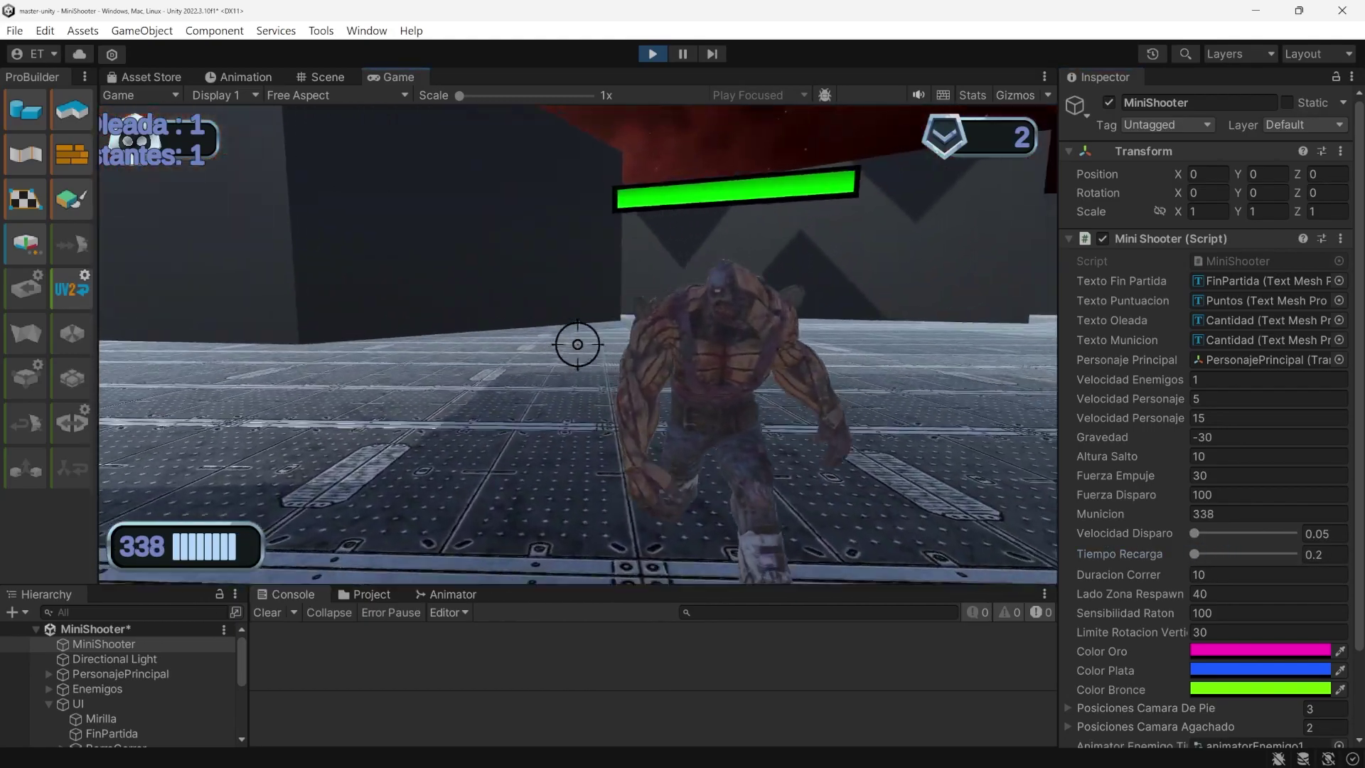
drag(578, 344, 578, 344)
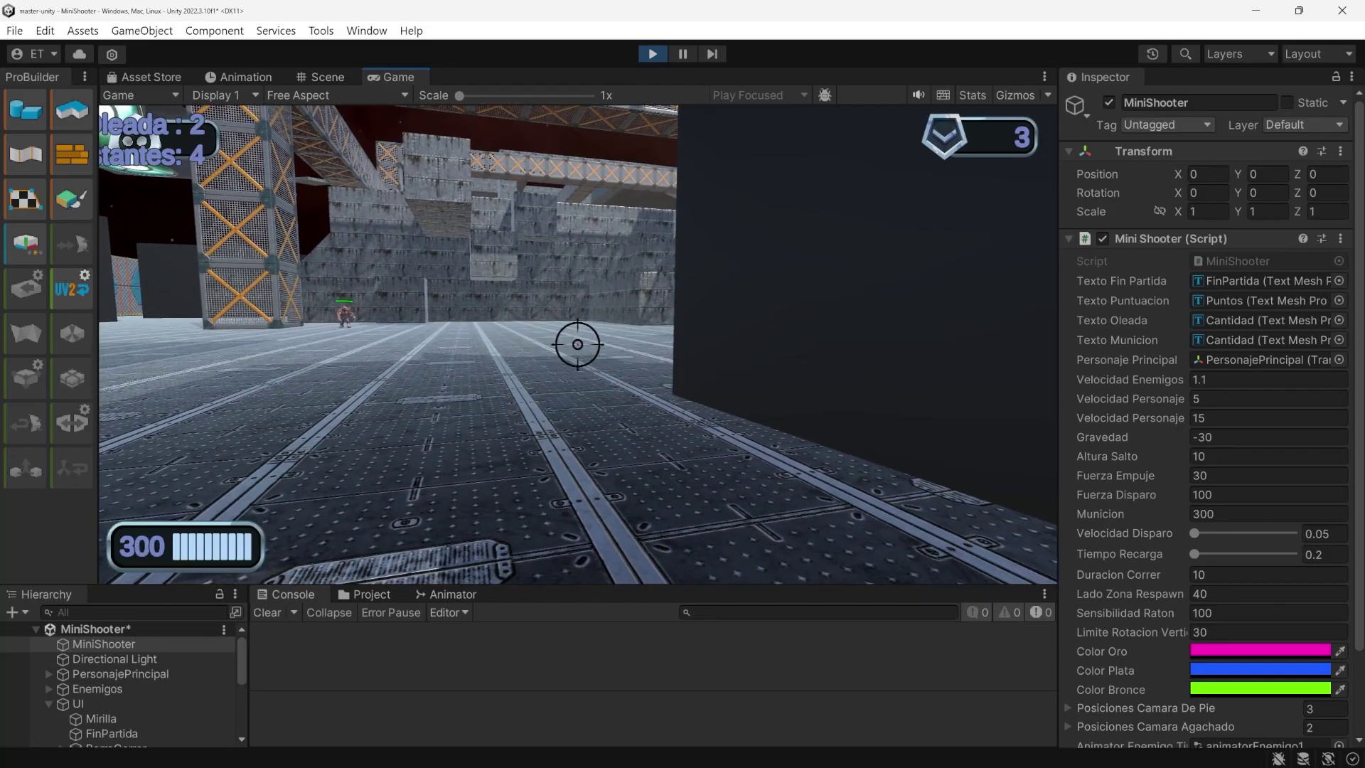
click(577, 344)
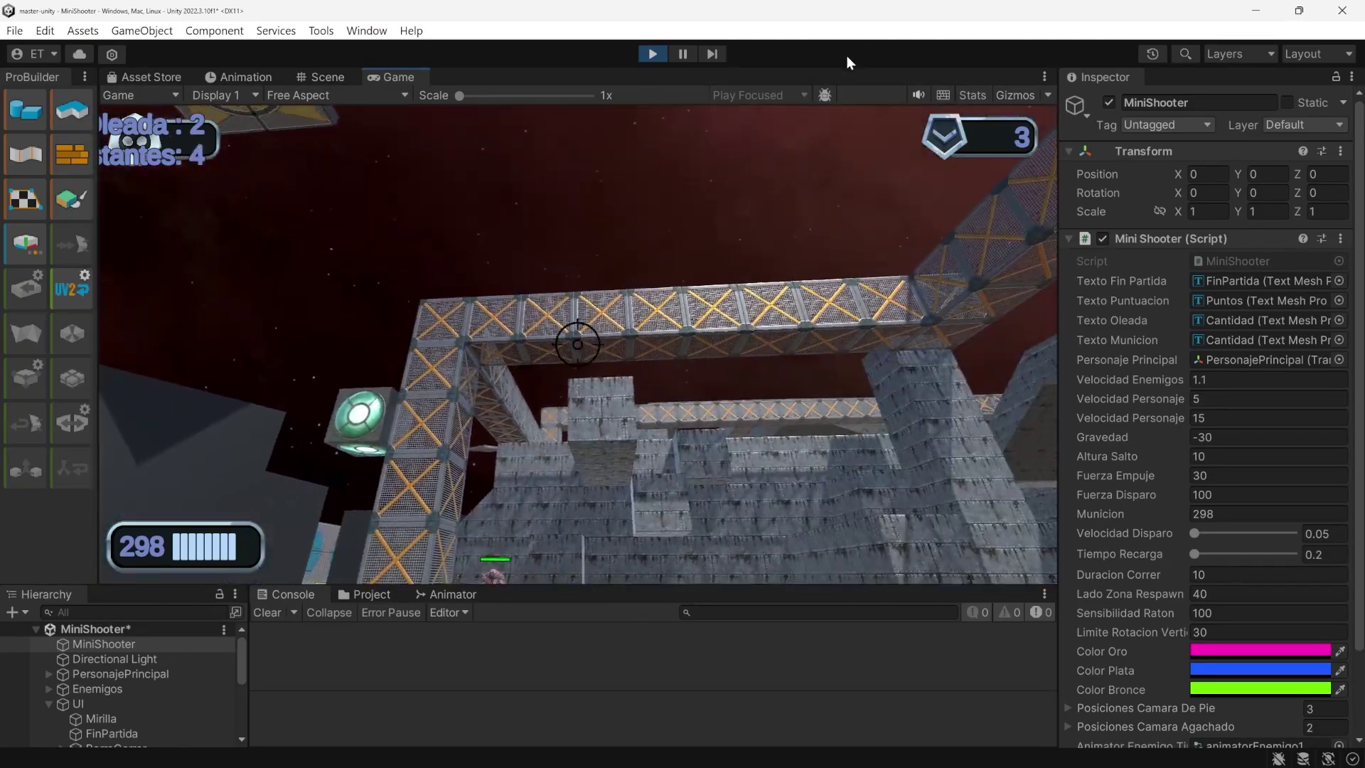
click(652, 54)
In Visual Studio, reduce the textoOleada.text string in ActualizarPuntuacion to $"{enemigosRestantes}" and save all files
key(alt+Tab)
scroll(661, 412, down, 12)
scroll(661, 413, up, 4)
drag(246, 329, 416, 328)
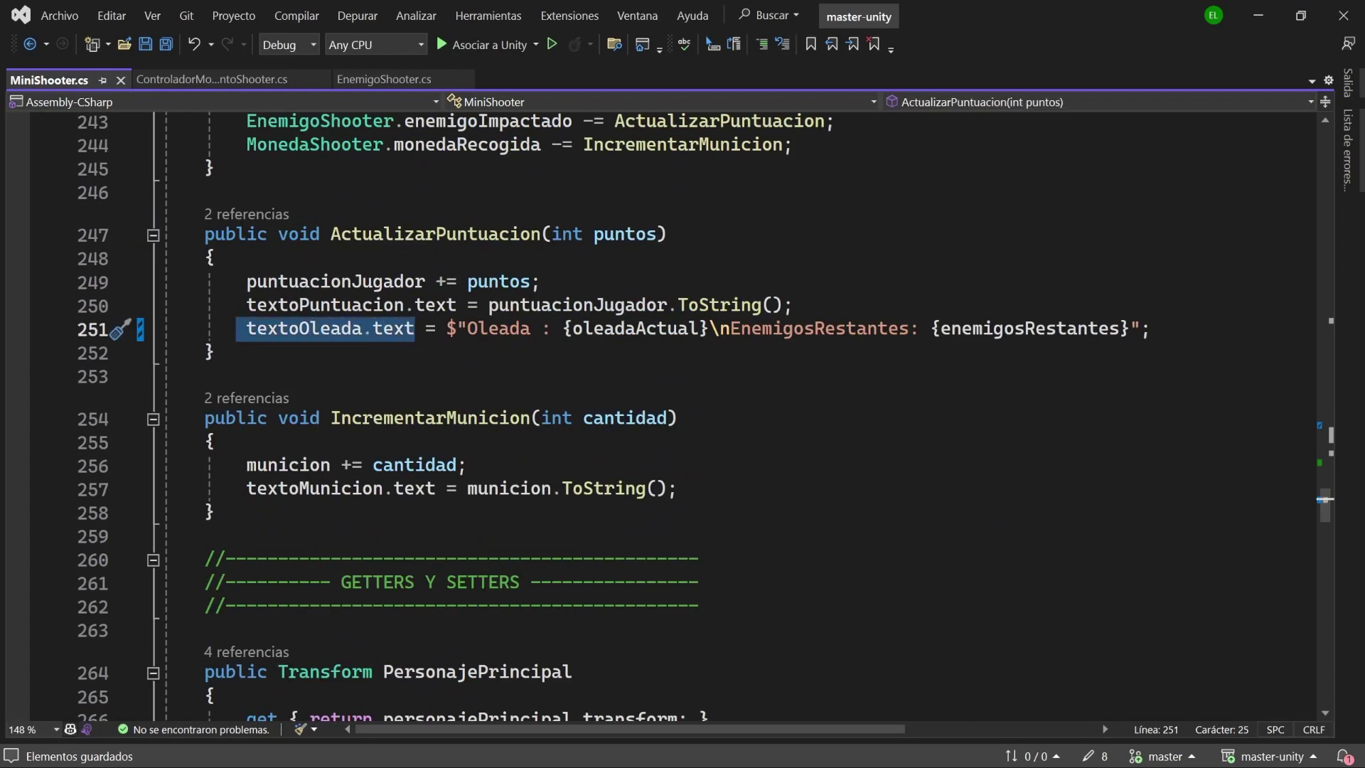
drag(930, 331, 478, 328)
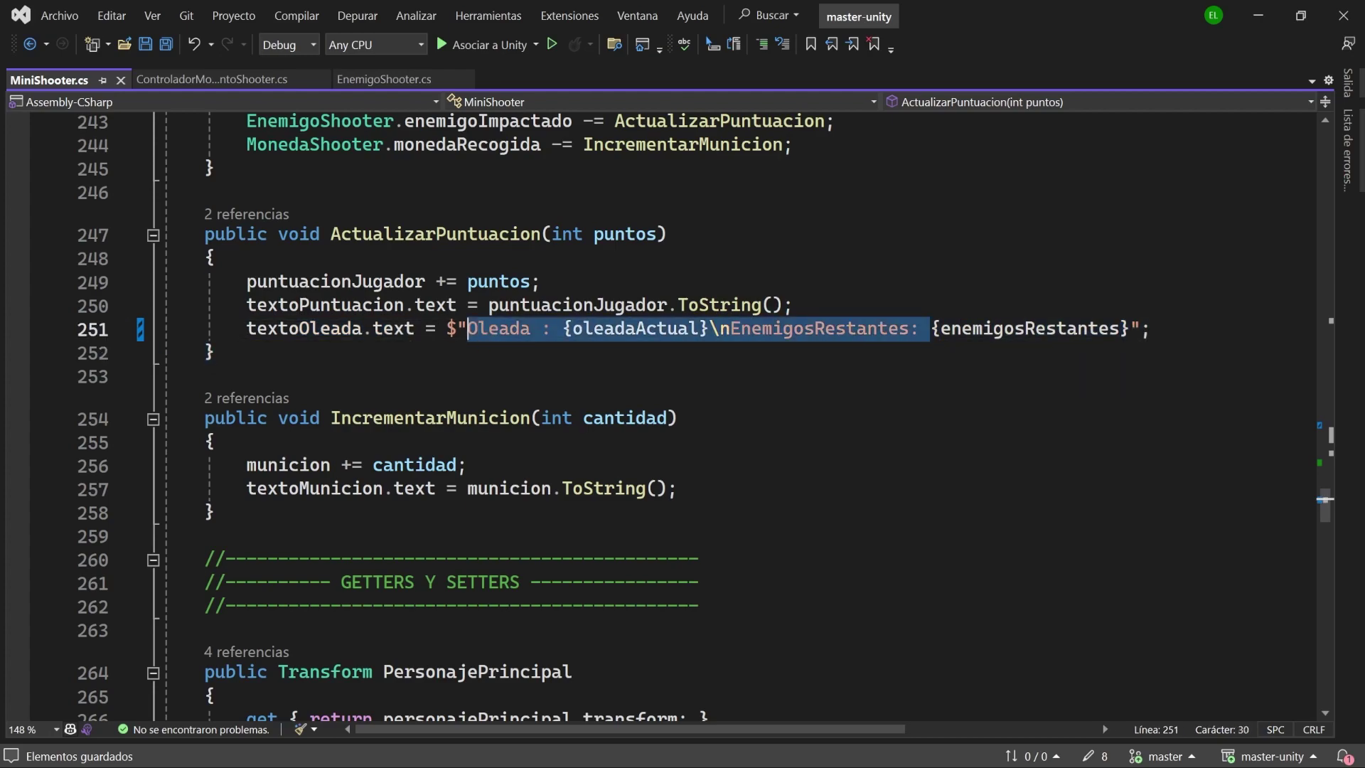
key(BackSpace)
click(166, 44)
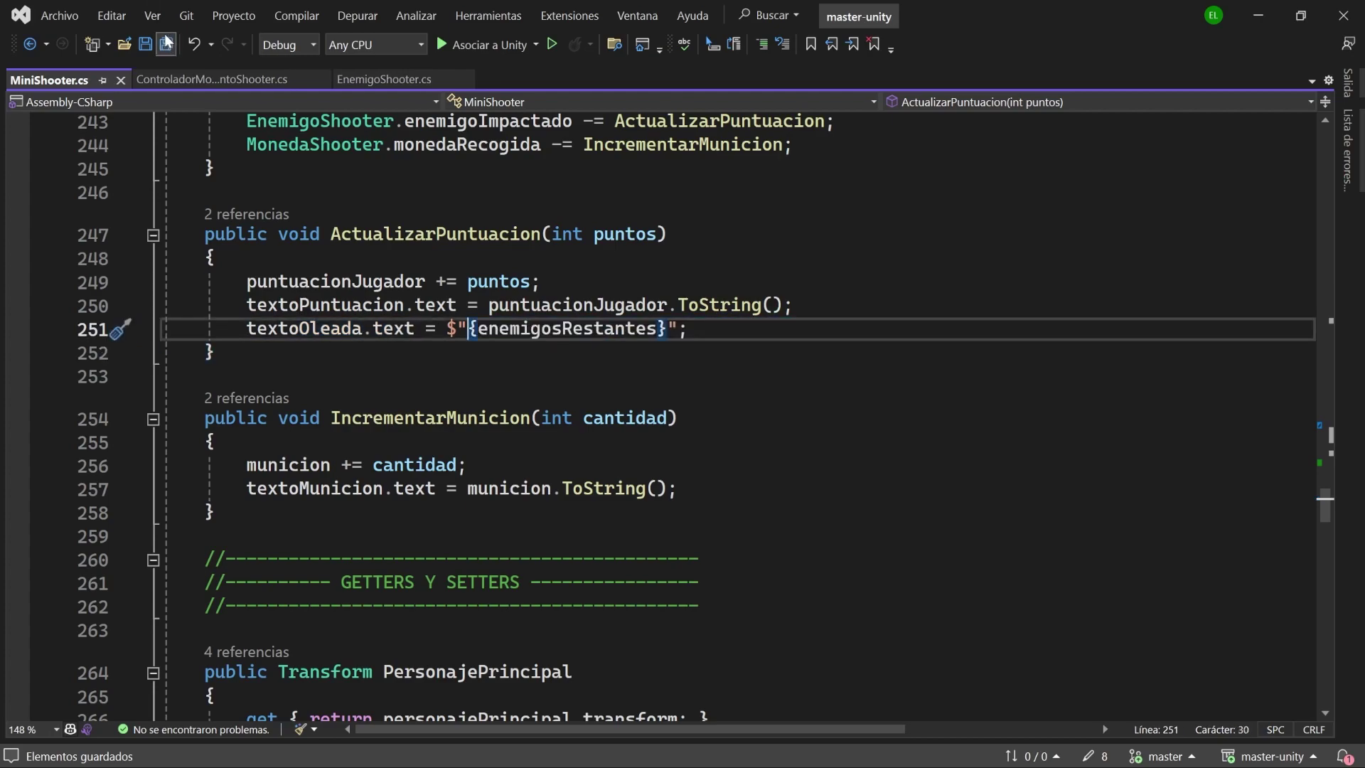
Back in Unity, set Velocidad Disparo to 0.05 and Tiempo Recarga to 0.2, and test the enemy counter by shooting enemies in the running game
key(alt+Tab)
drag(1199, 531, 1229, 535)
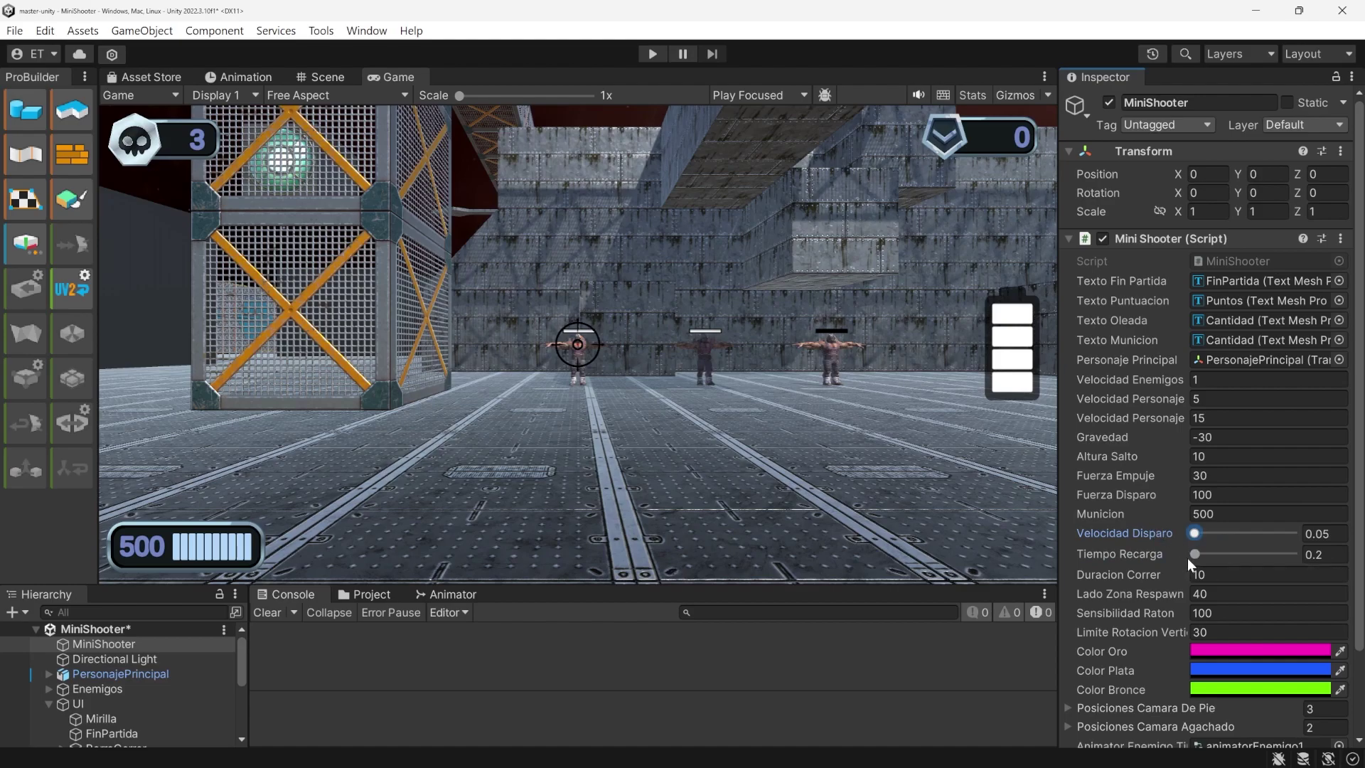
click(1195, 553)
click(652, 54)
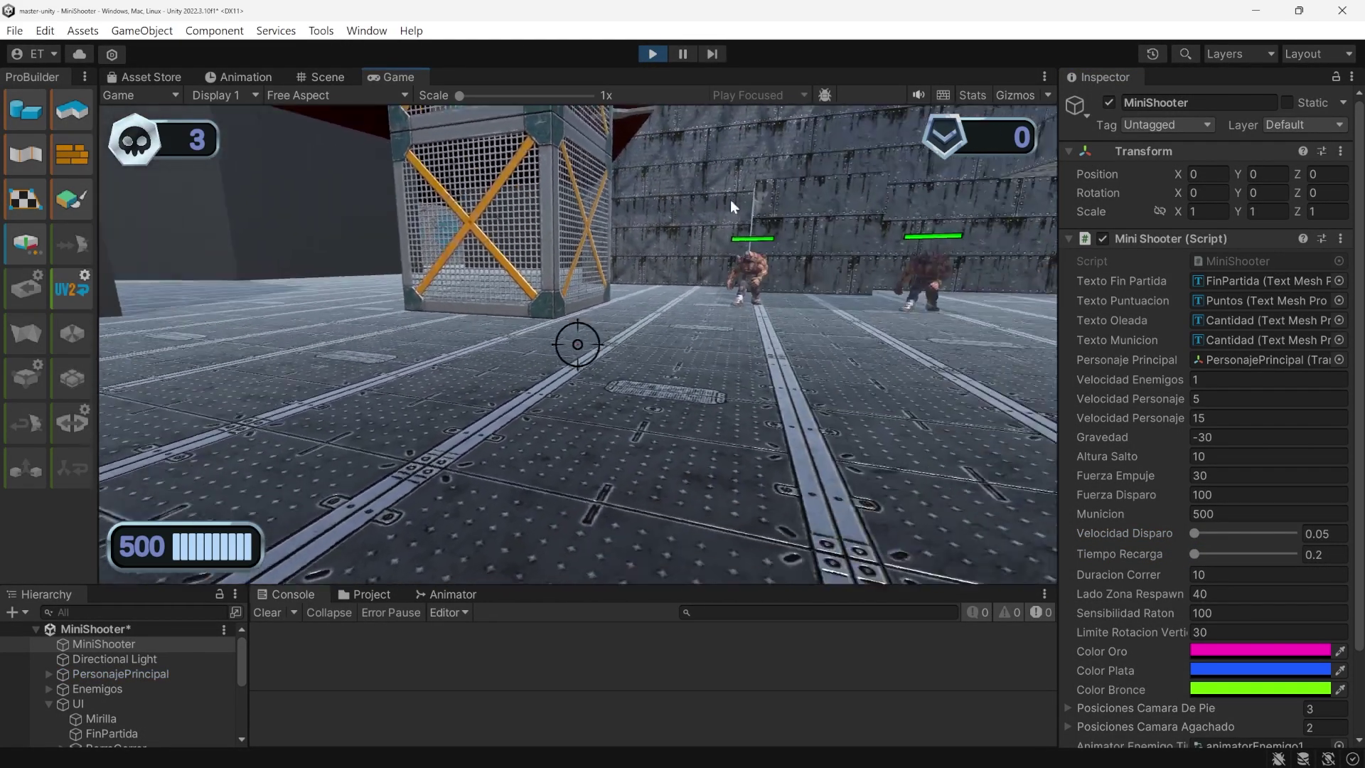
drag(710, 261, 578, 344)
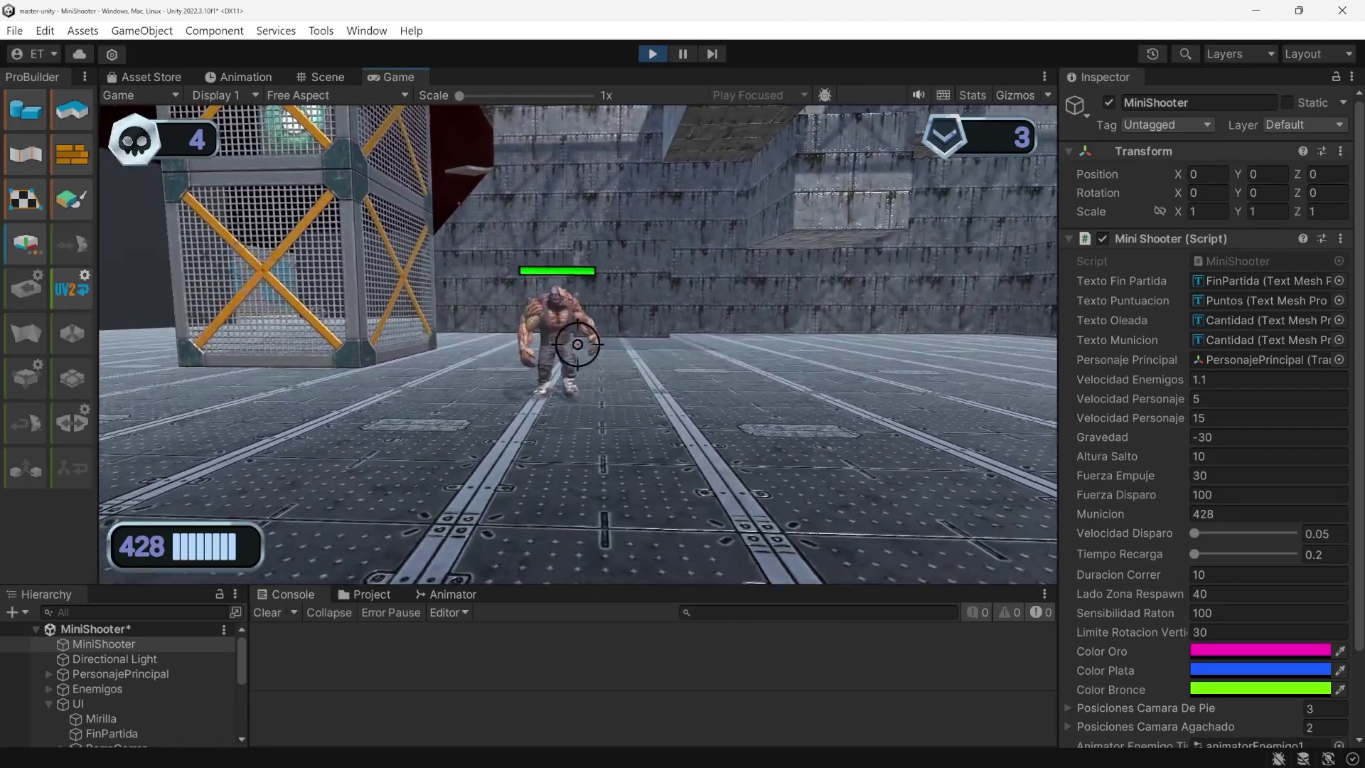
Finish the enemy counter test by shooting in the running game, stop it, and inspect the Icono image under PuntucionUI
drag(578, 344, 578, 344)
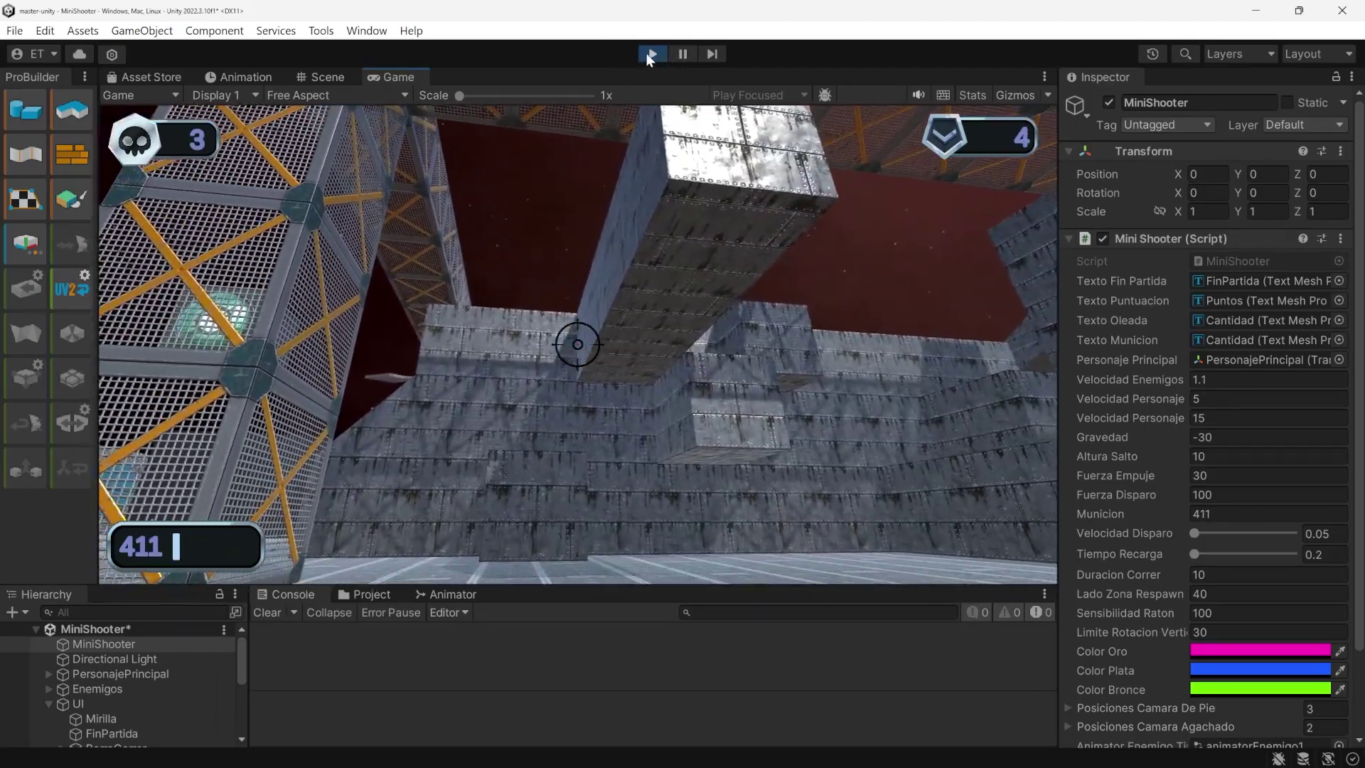
click(649, 54)
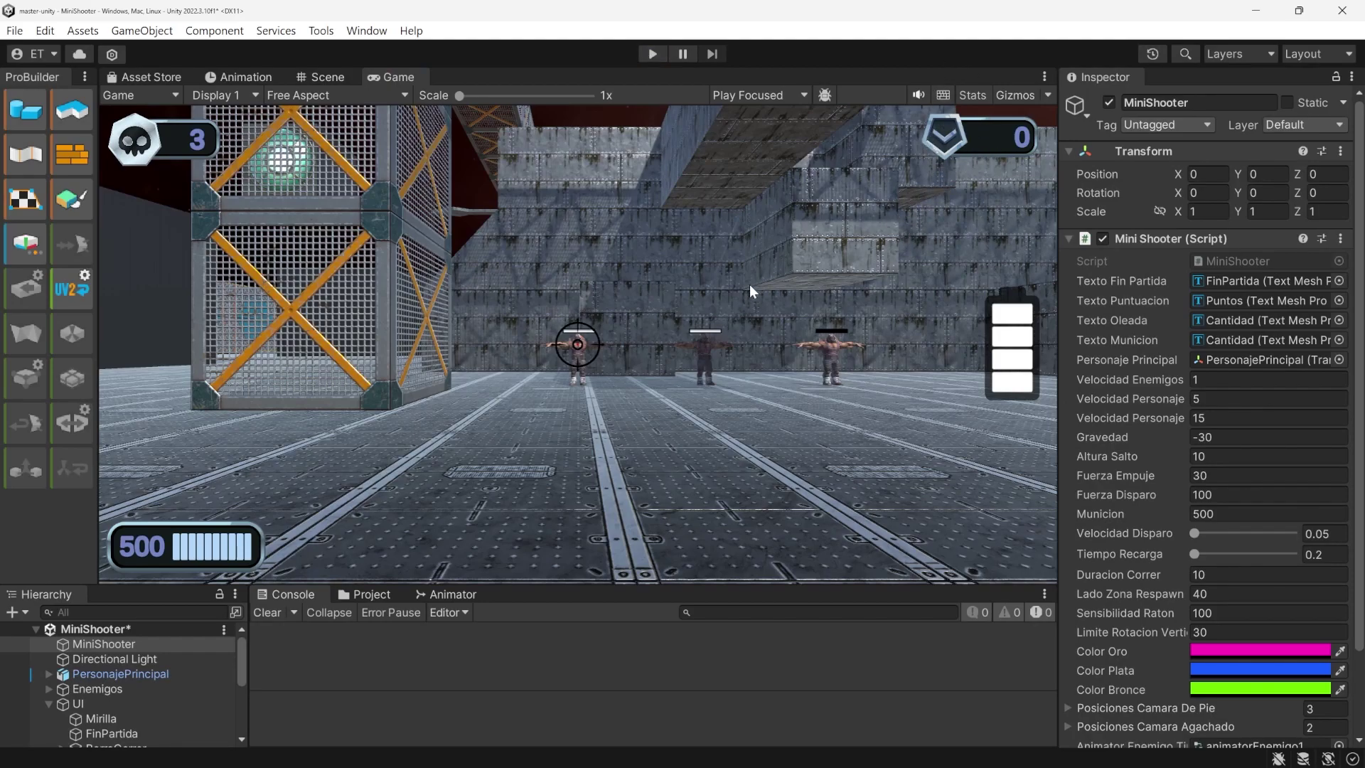
click(63, 686)
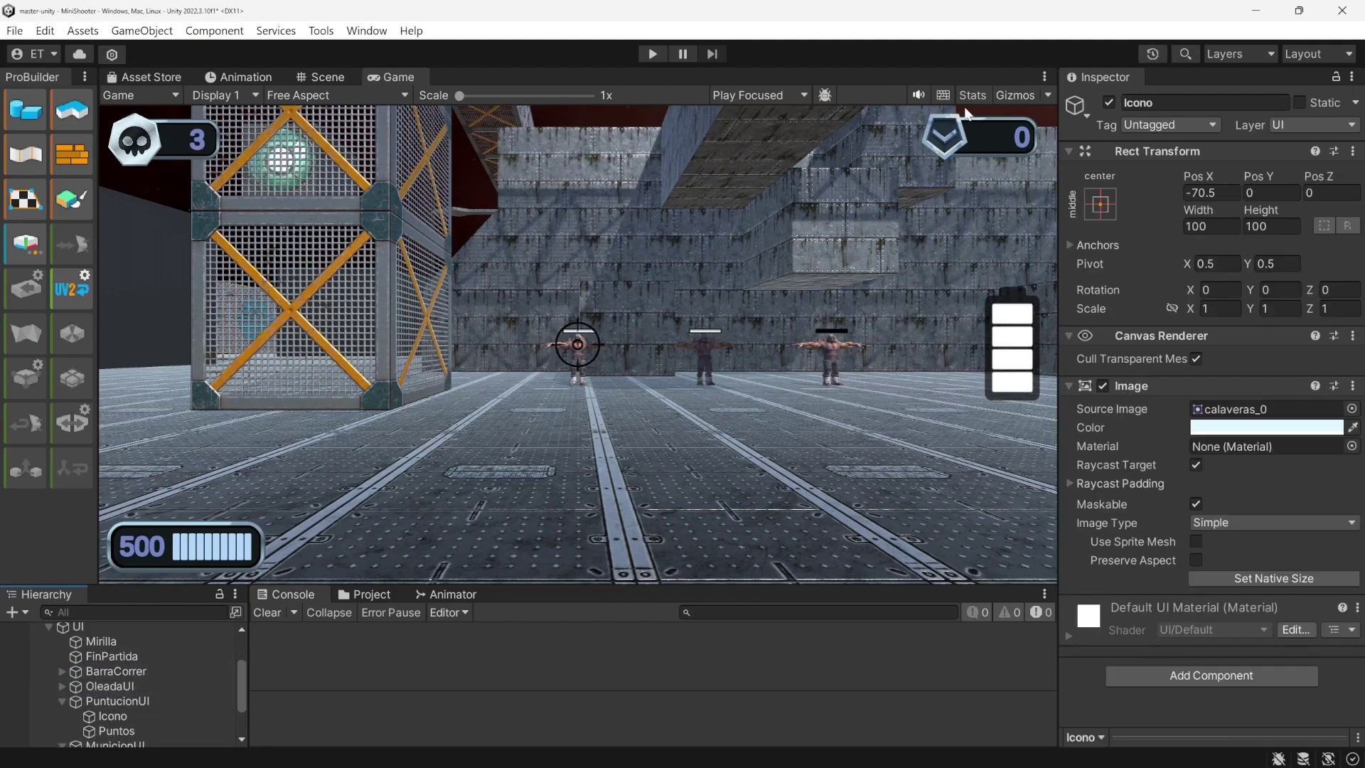
click(113, 715)
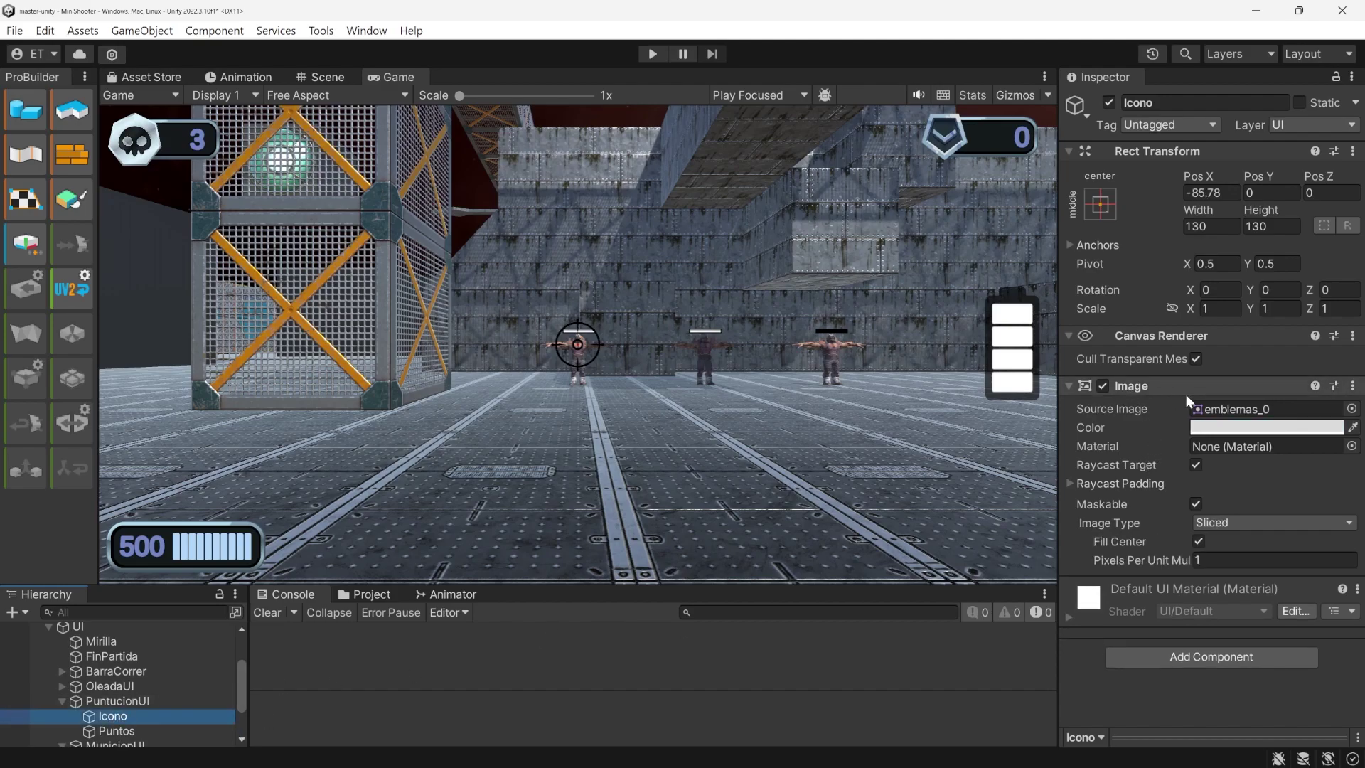
In Visual Studio, add a serialized private Image field named iconoOleadaUI below municionUI in MiniShooter
click(1256, 10)
scroll(1328, 462, up, 2)
drag(1325, 495, 1326, 192)
key(ctrl+d)
text(icono)
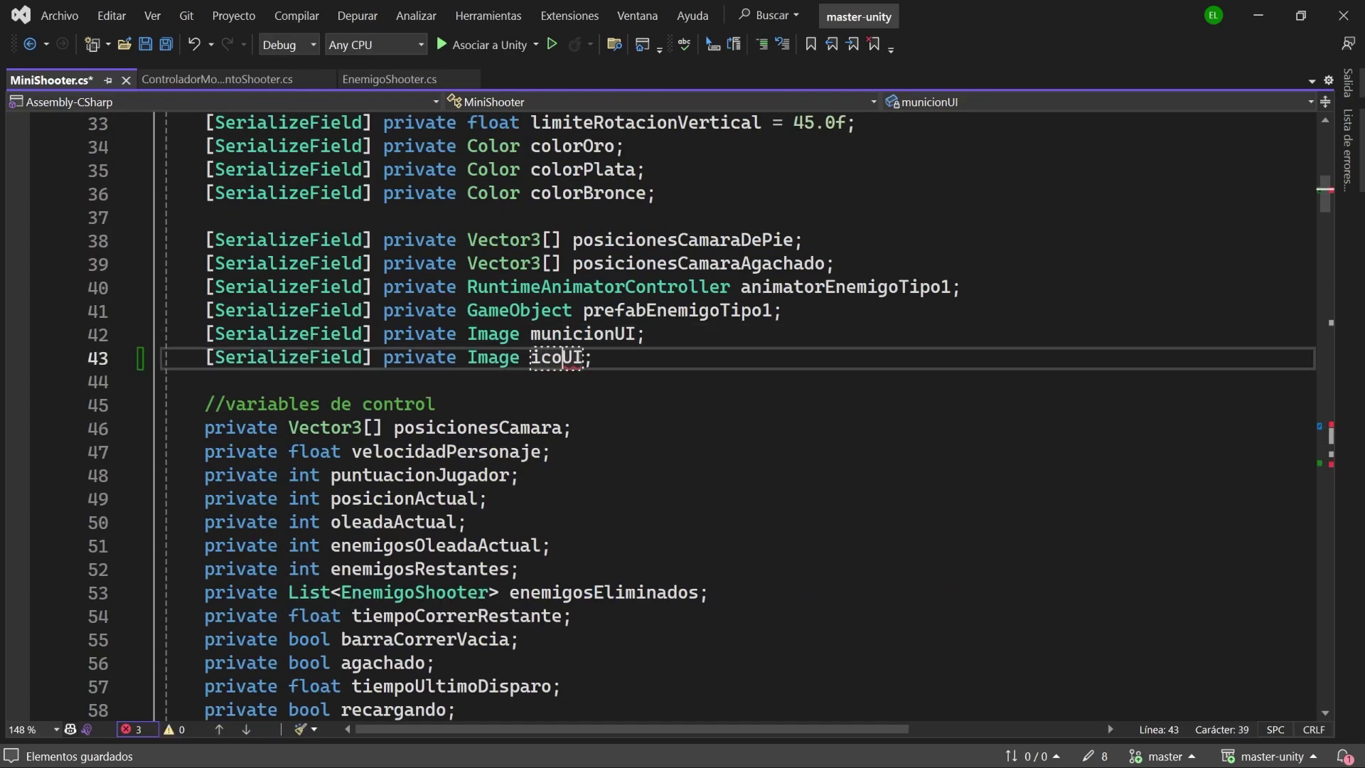
text(Oleada)
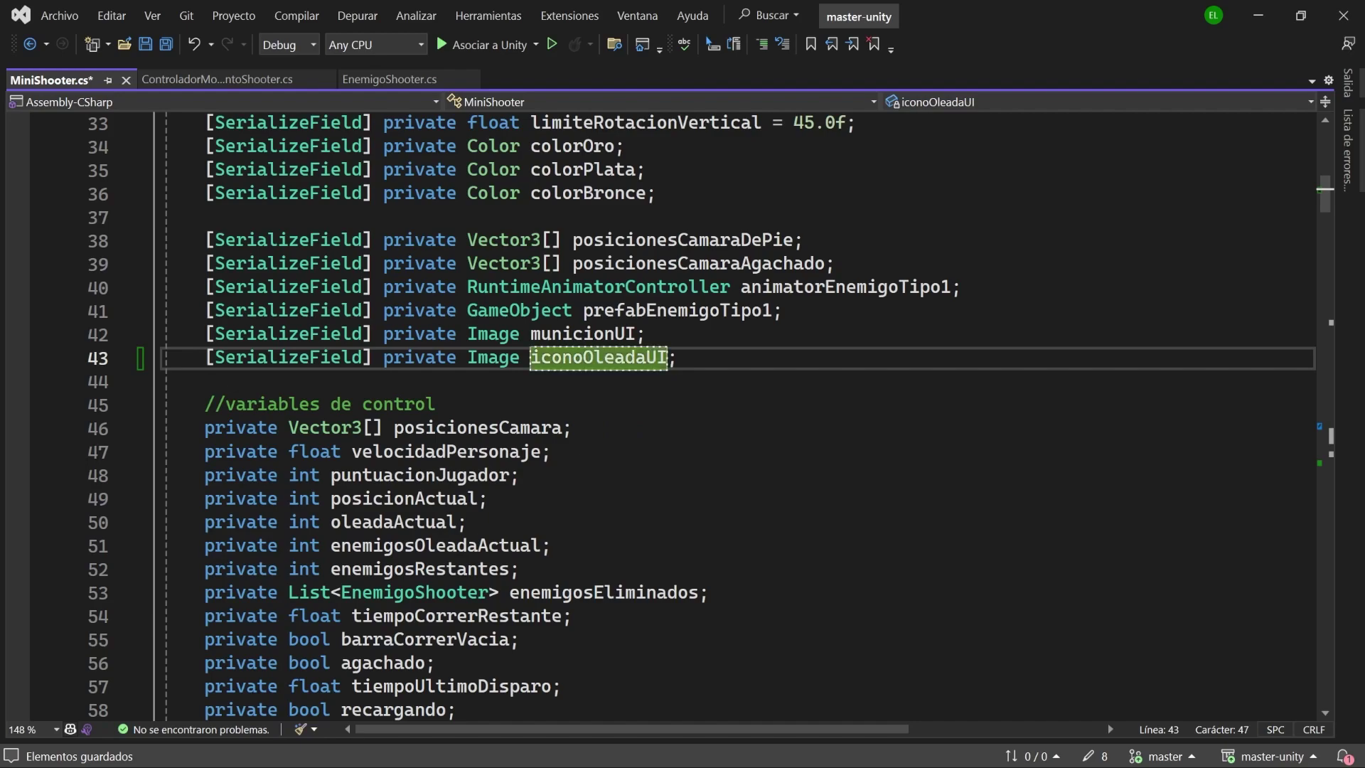
Rename the iconoOleadaUI field to emblemaUI
key(BackSpace)
key(BackSpace)
key(BackSpace)
key(BackSpace)
key(BackSpace)
key(BackSpace)
key(BackSpace)
key(BackSpace)
key(BackSpace)
key(BackSpace)
key(BackSpace)
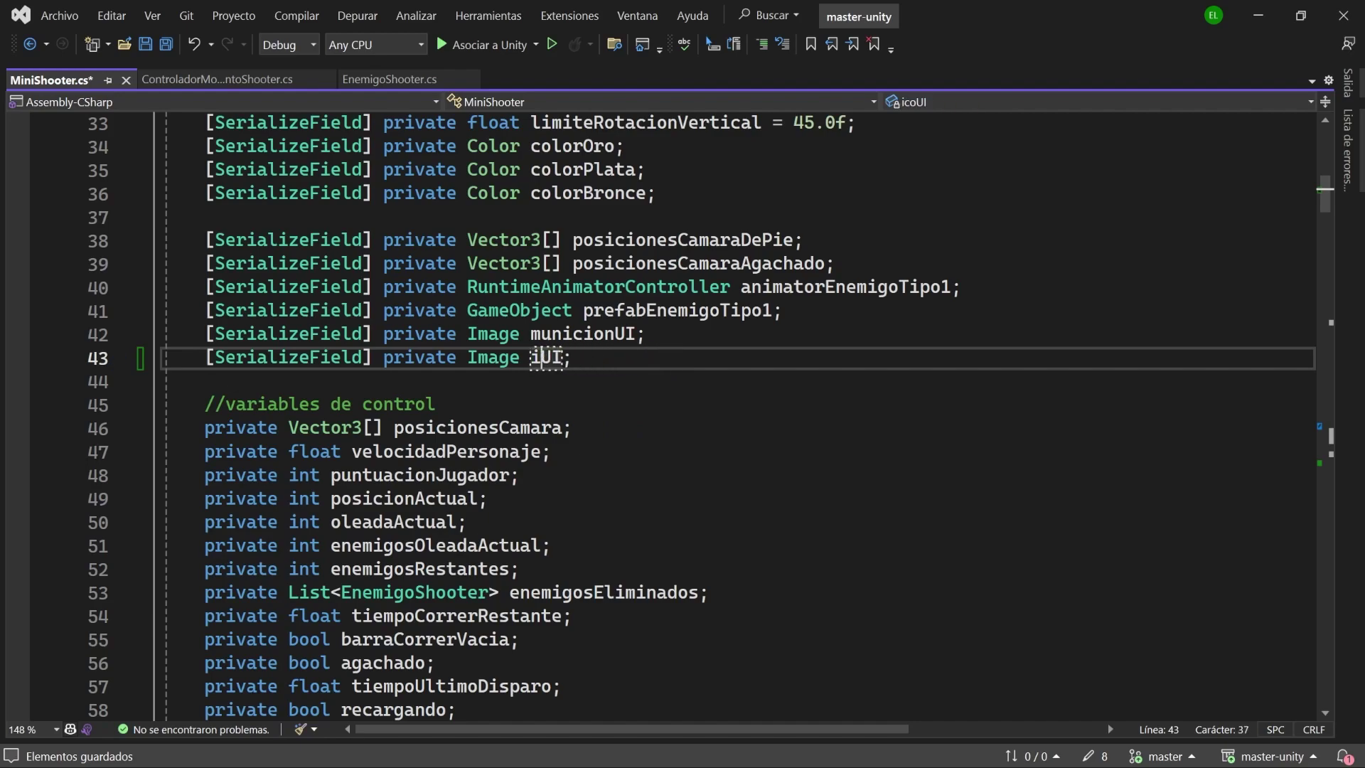
text(emb)
text(lema)
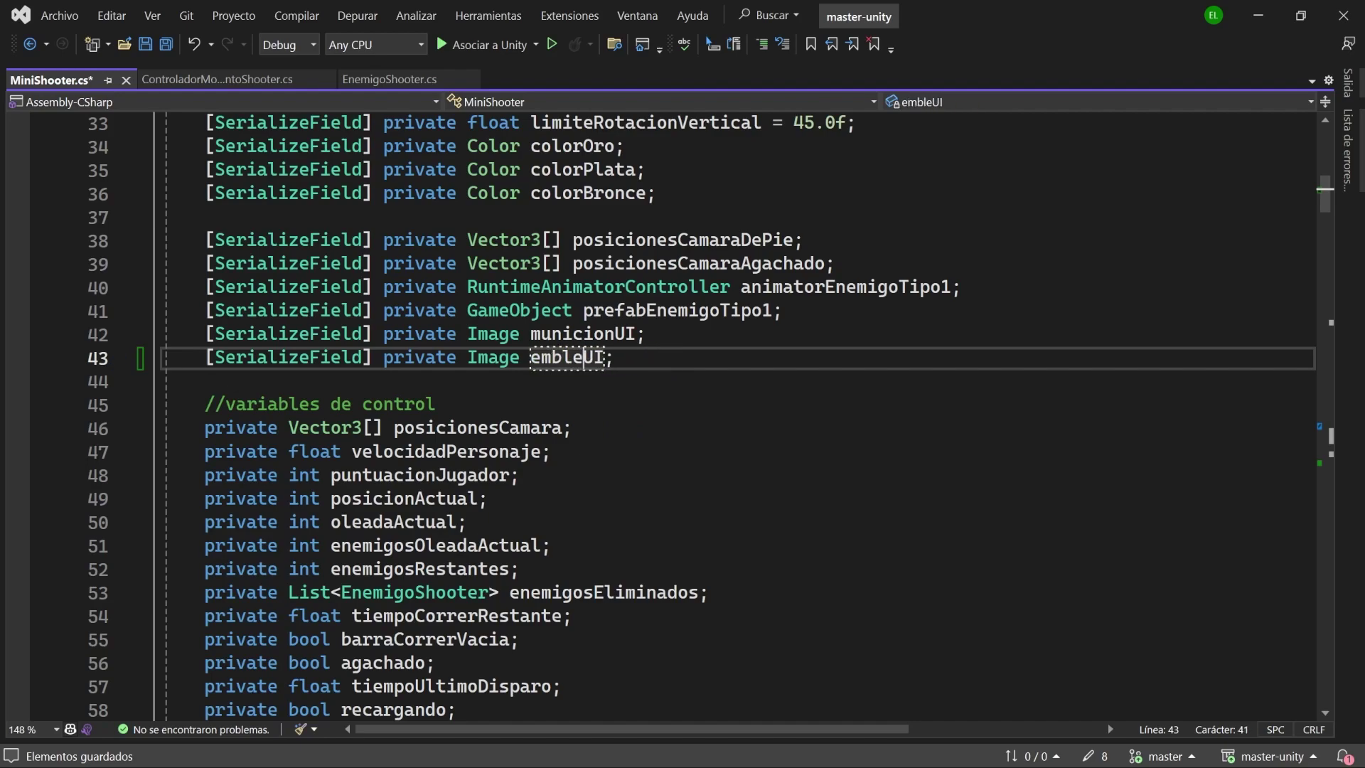
Declare a serialized private Sprite[] field named emblemas below the emblemaUI field
click(636, 357)
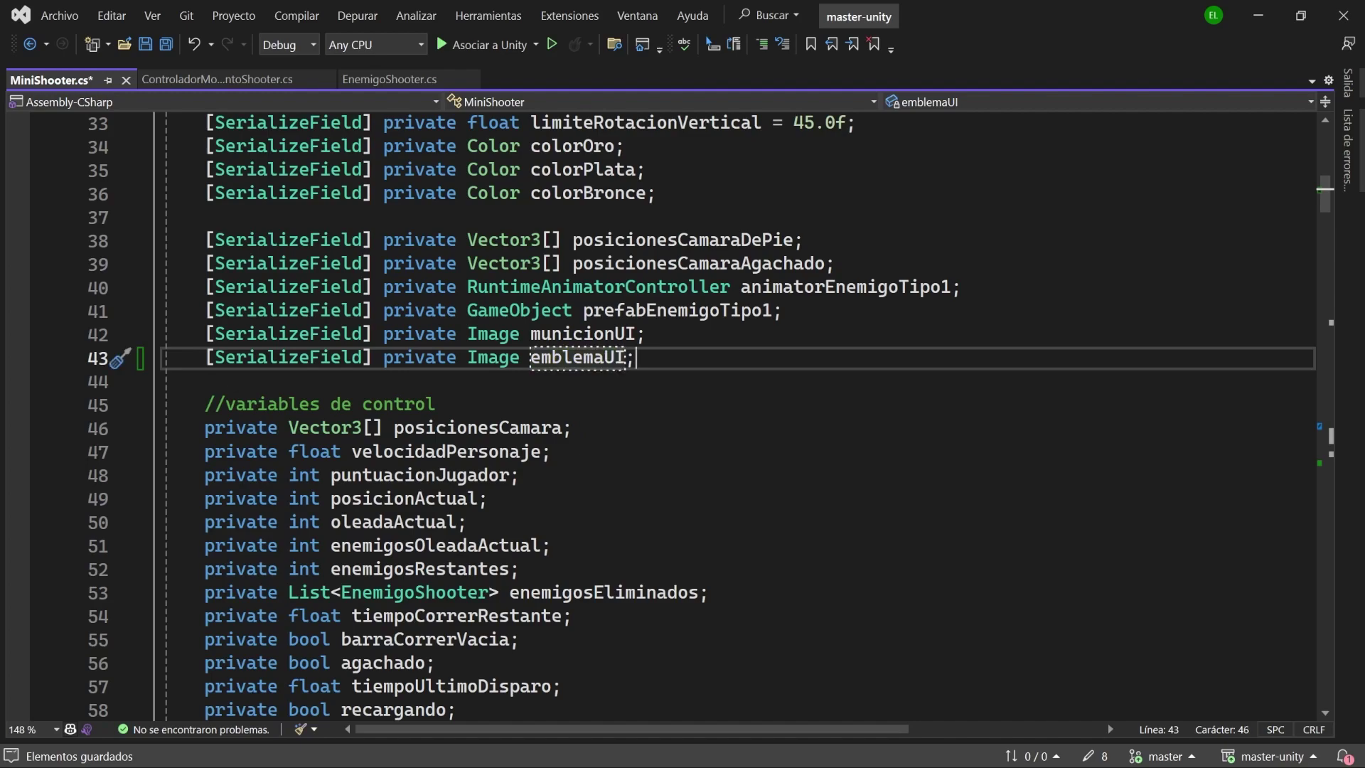
key(Return)
text([SerializeField] private S)
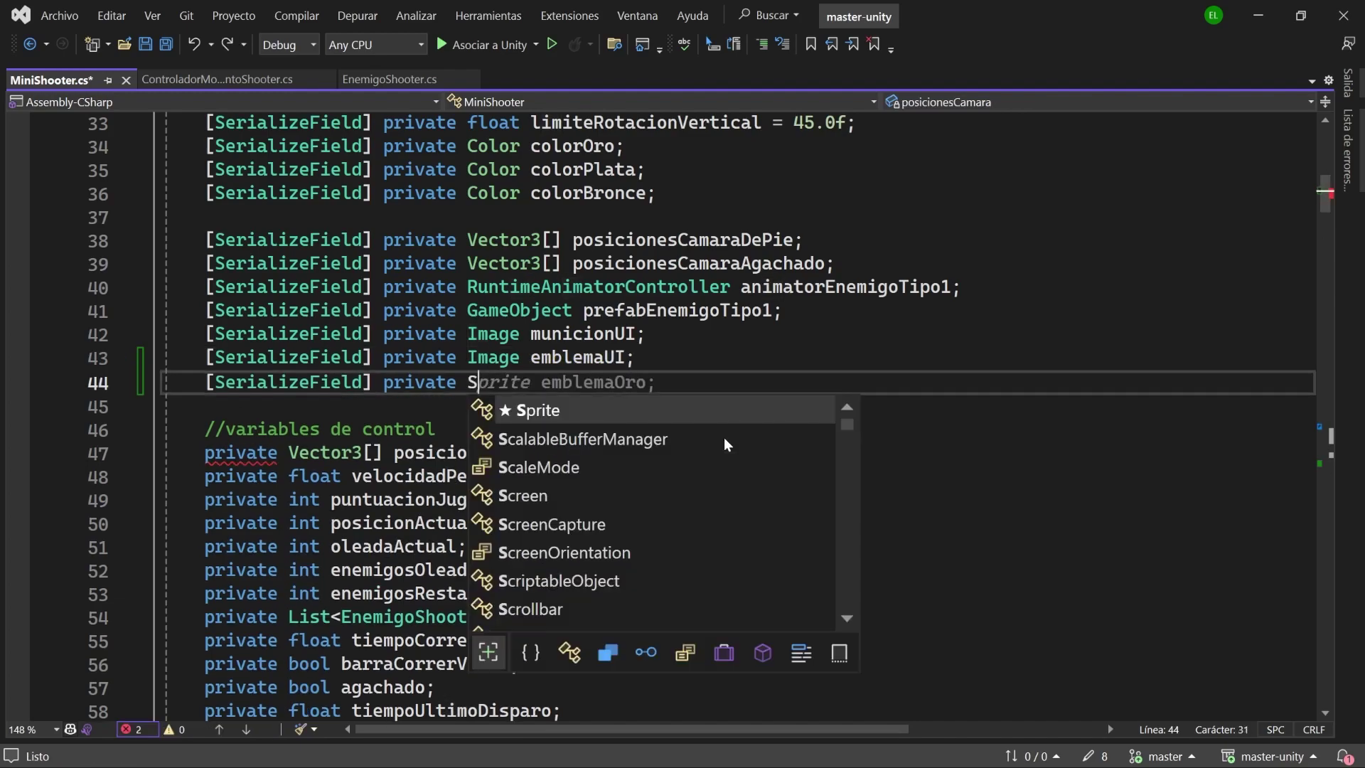
text(prite[] emblemas;)
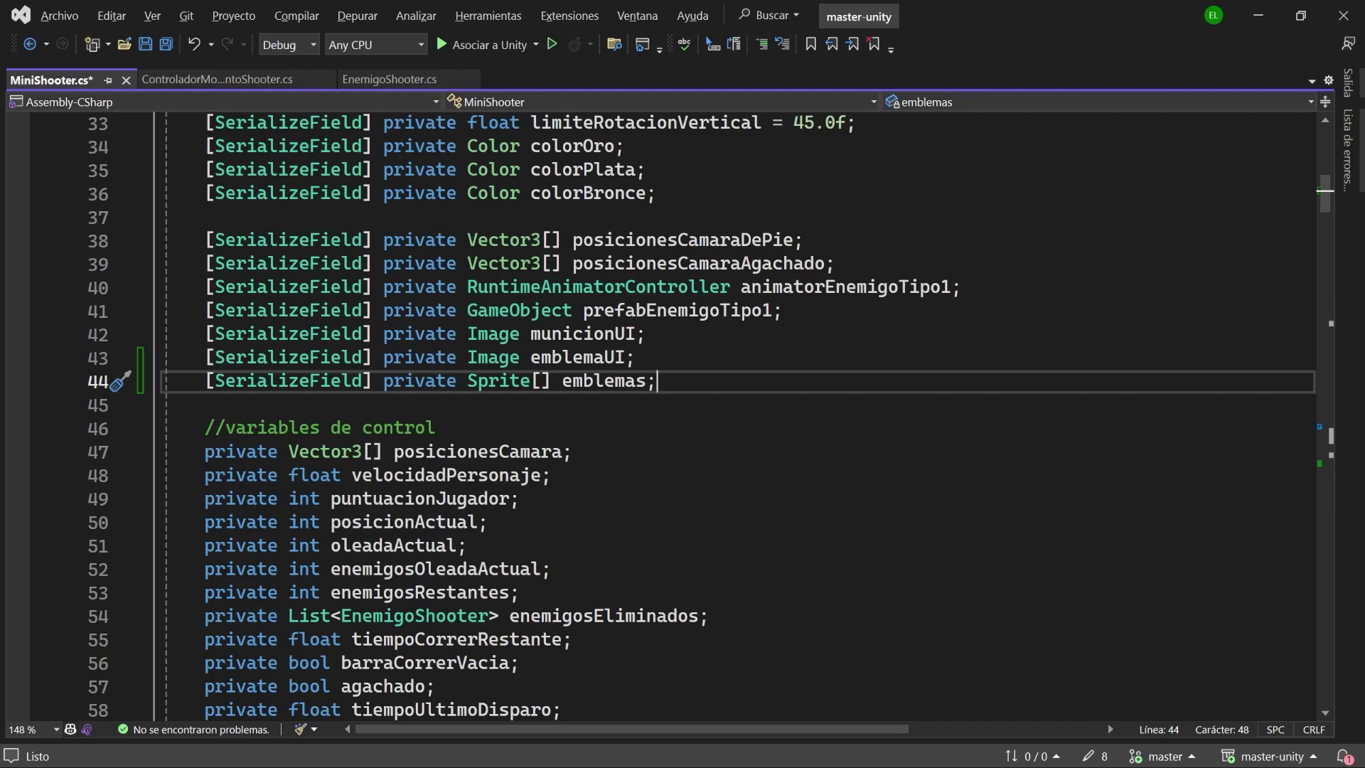
At the end of ActualizarPuntuacion, assign emblemas[oleadaActual - 1] to emblemaUI.sprite
key(ctrl+minus)
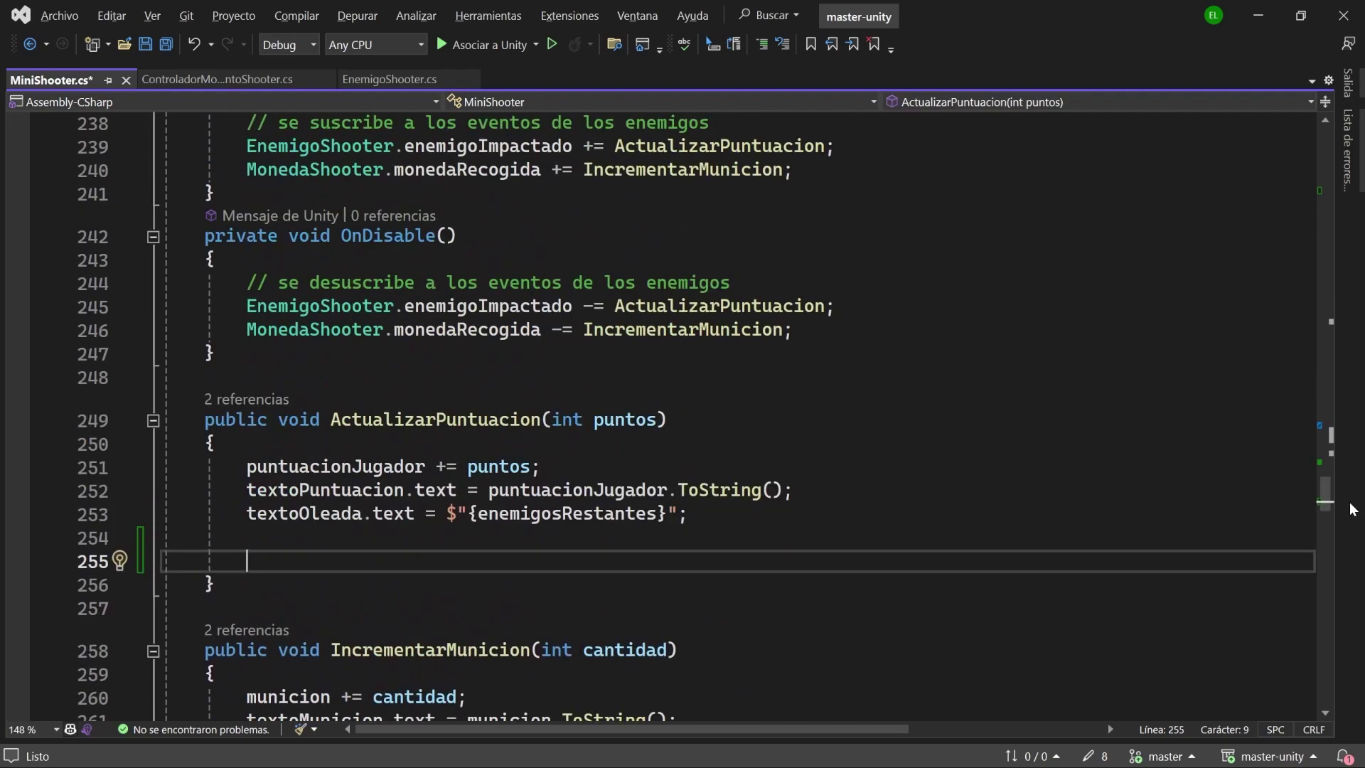
text(emblemaUI.sprite )
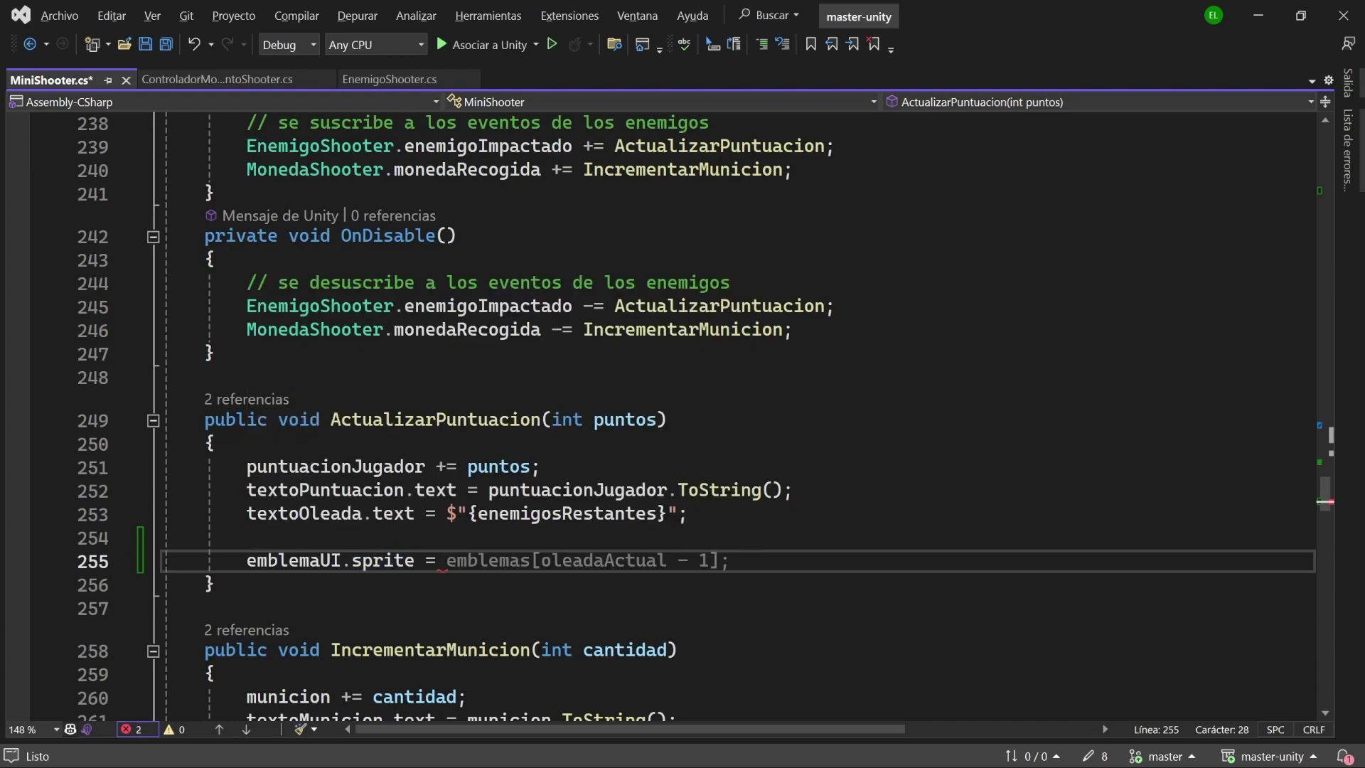
text(=)
key(Tab)
Add the comment "//actualizamos el emblema de la oleada" above the sprite assignment and save the script
key(Up)
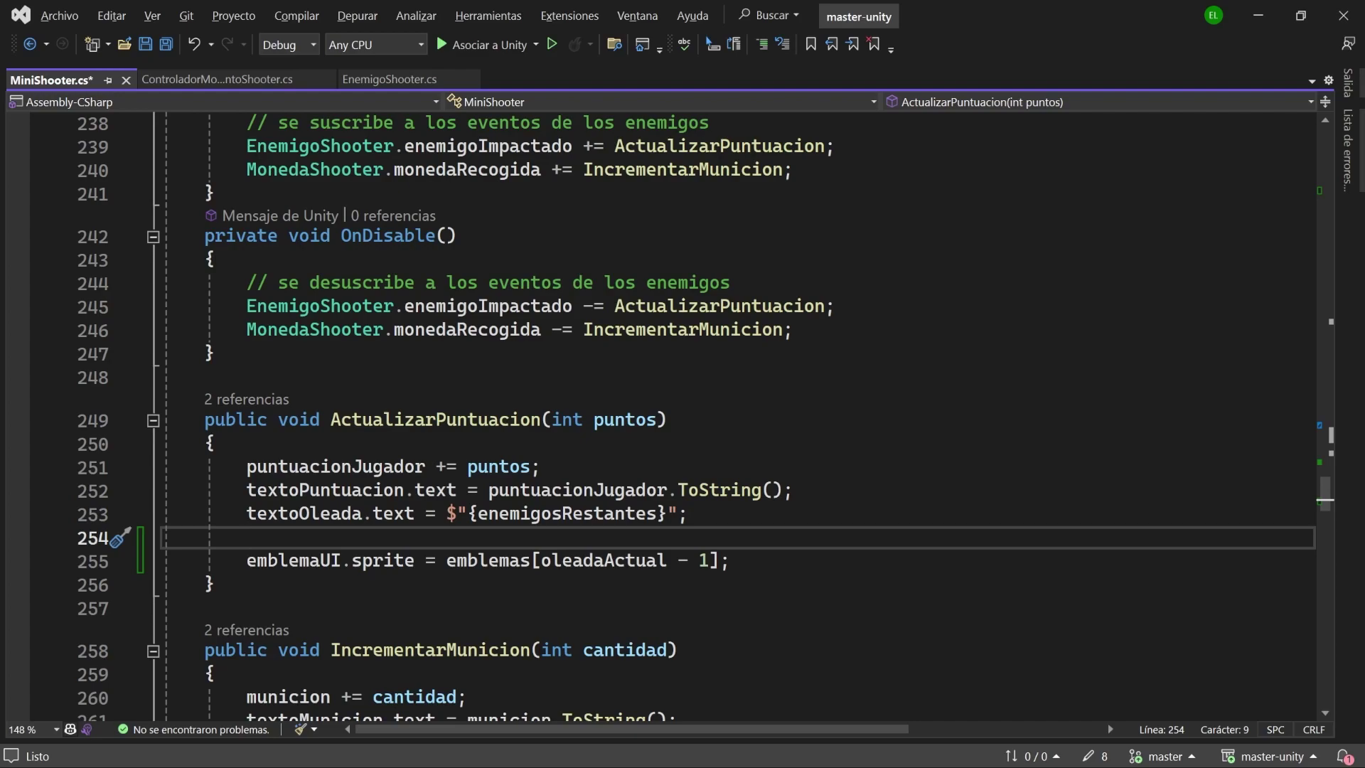
key(Return)
text(//actualizamos el emblema de la oleada)
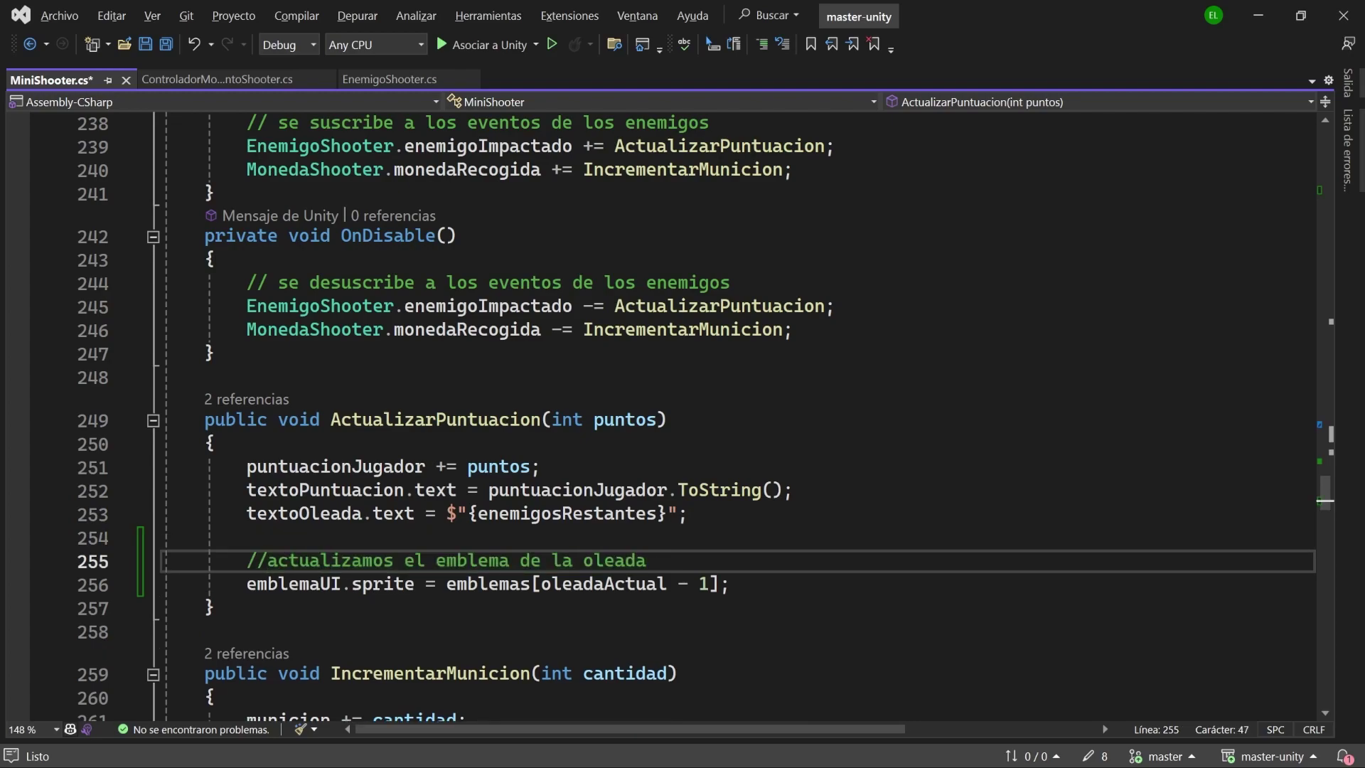
click(731, 583)
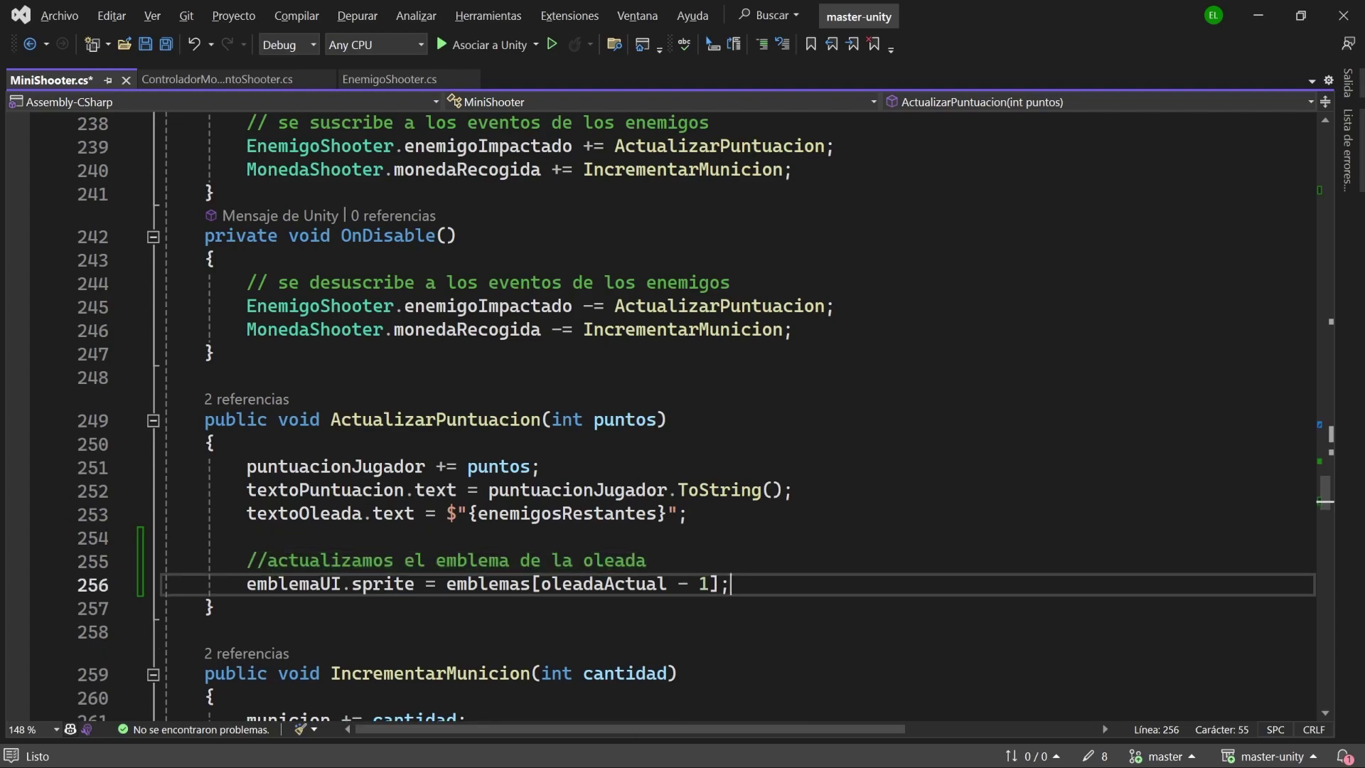
key(ctrl+s)
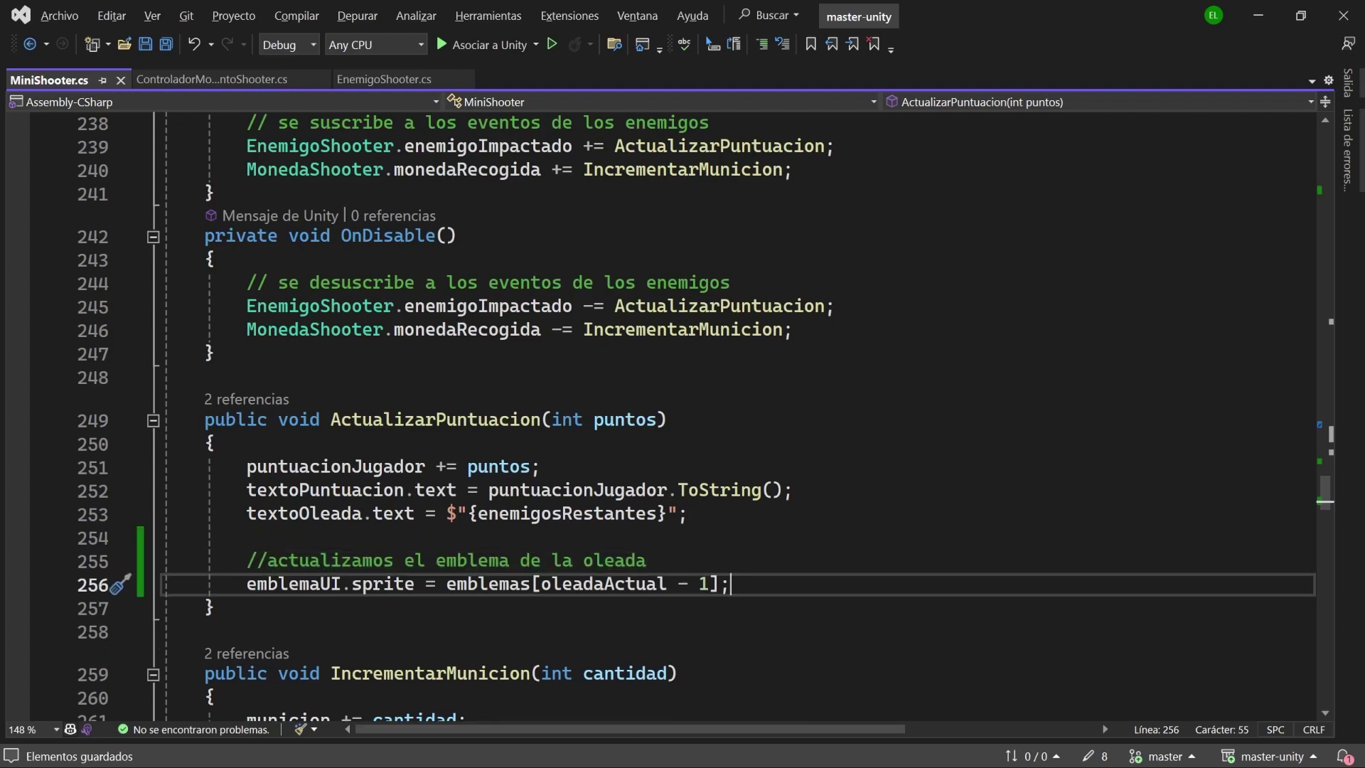
Define int indieceEmblema = Mathf.Min(oleadaActual - 1, emblemas.Length - 1) and use it as the emblemas index for emblemaUI.sprite
drag(730, 584, 456, 586)
click(647, 561)
key(Return)
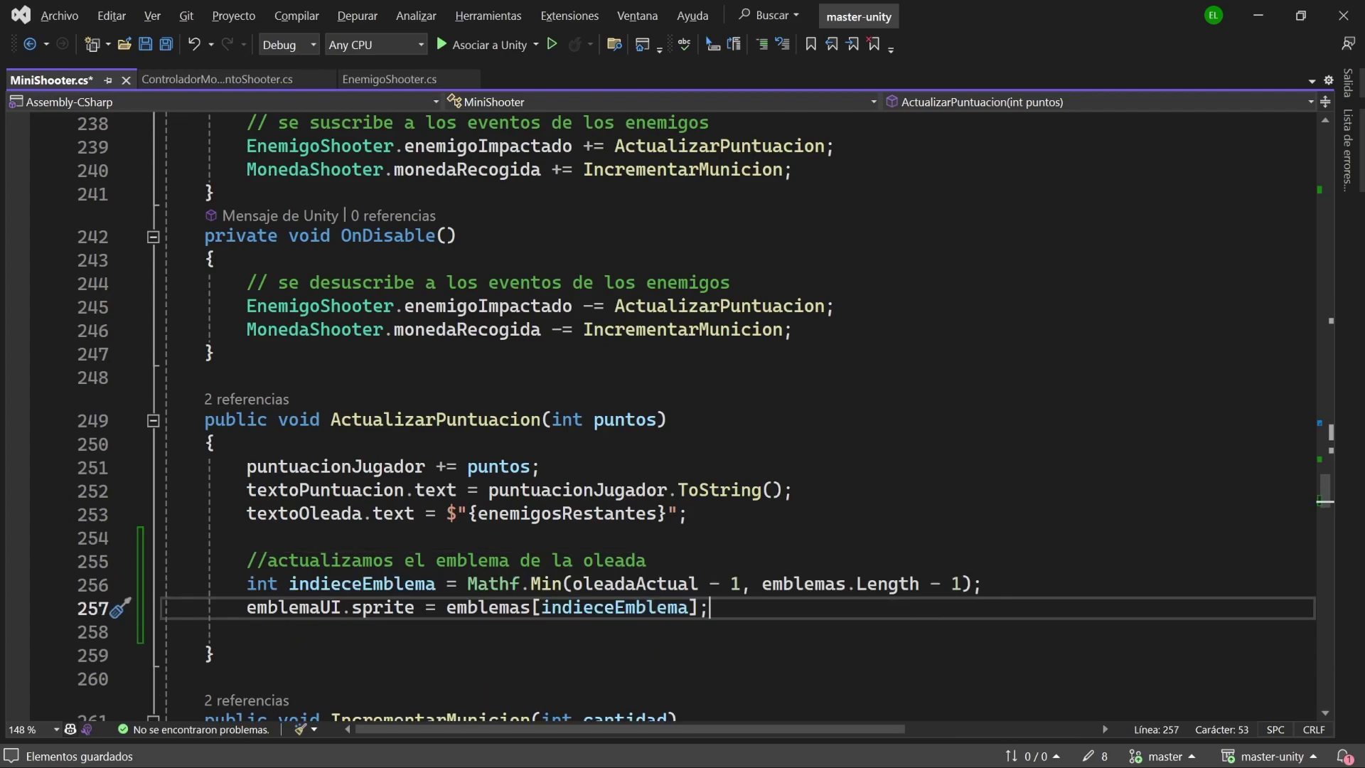
Review the Mathf.Min arguments and sprite assignment, then remove the extra blank line below them and save the script
drag(741, 584, 583, 585)
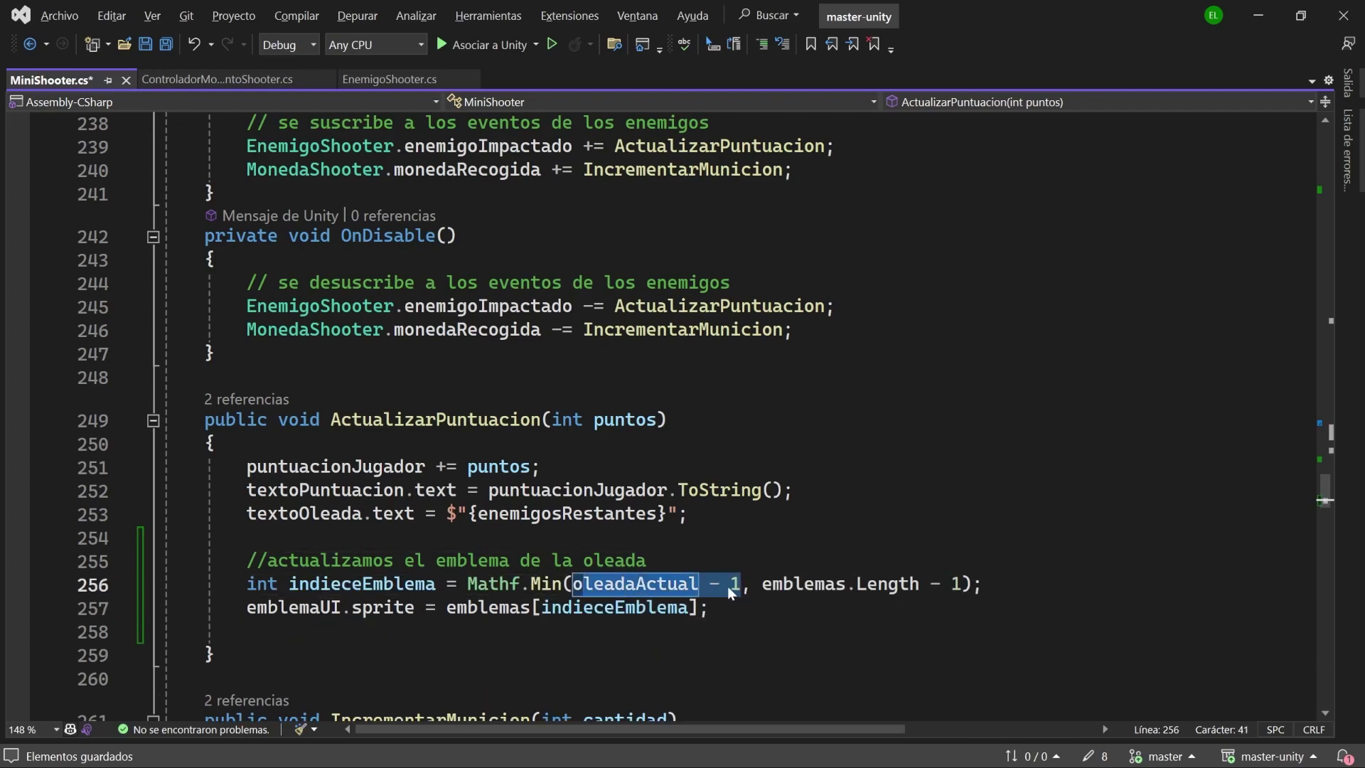
drag(762, 585, 962, 584)
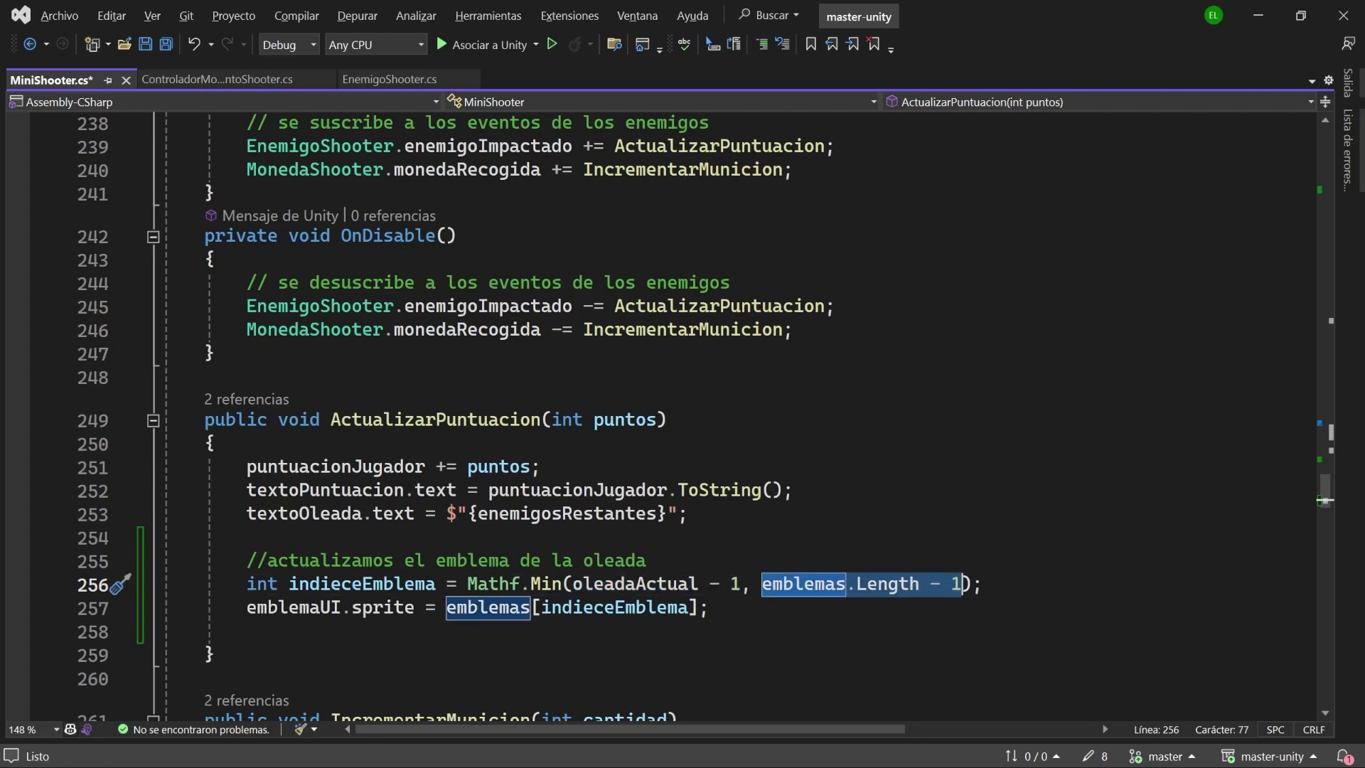
drag(246, 608, 415, 608)
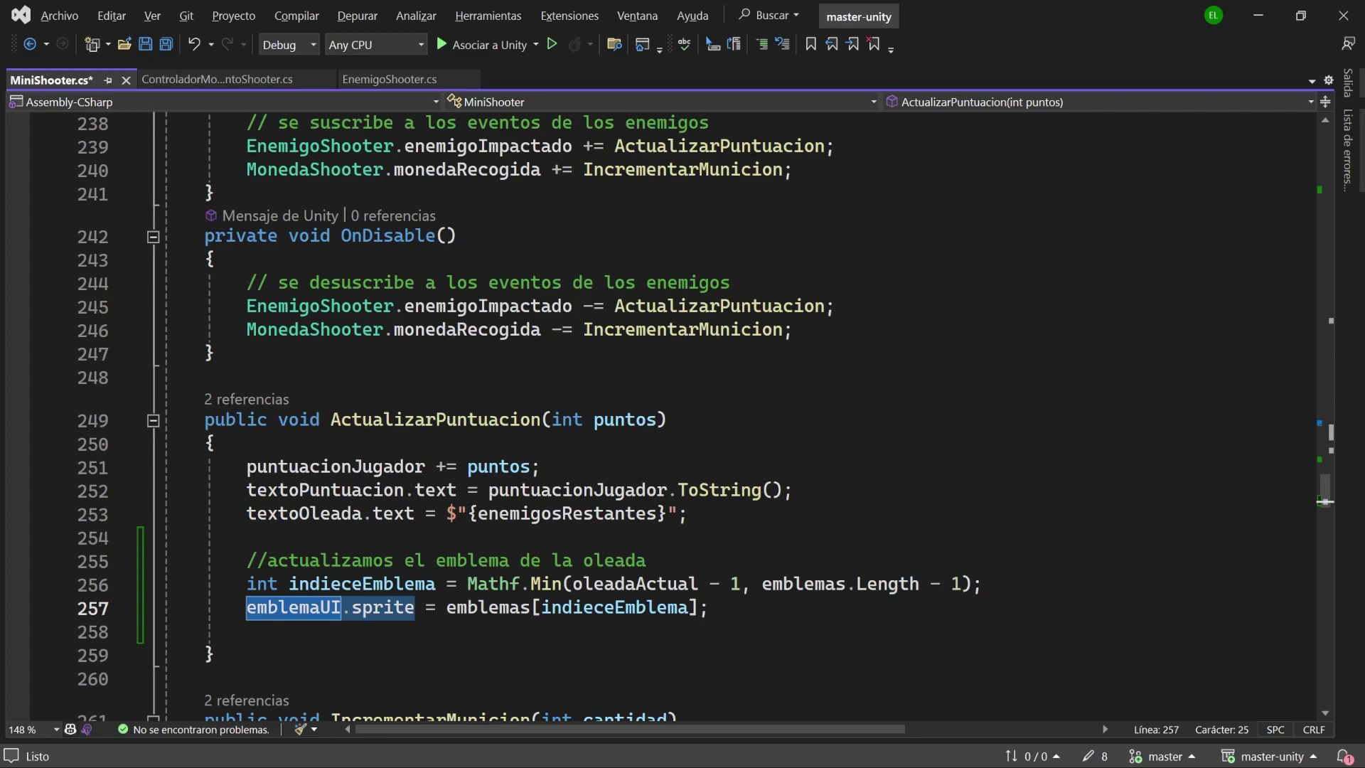
double_click(508, 610)
click(711, 609)
key(Delete)
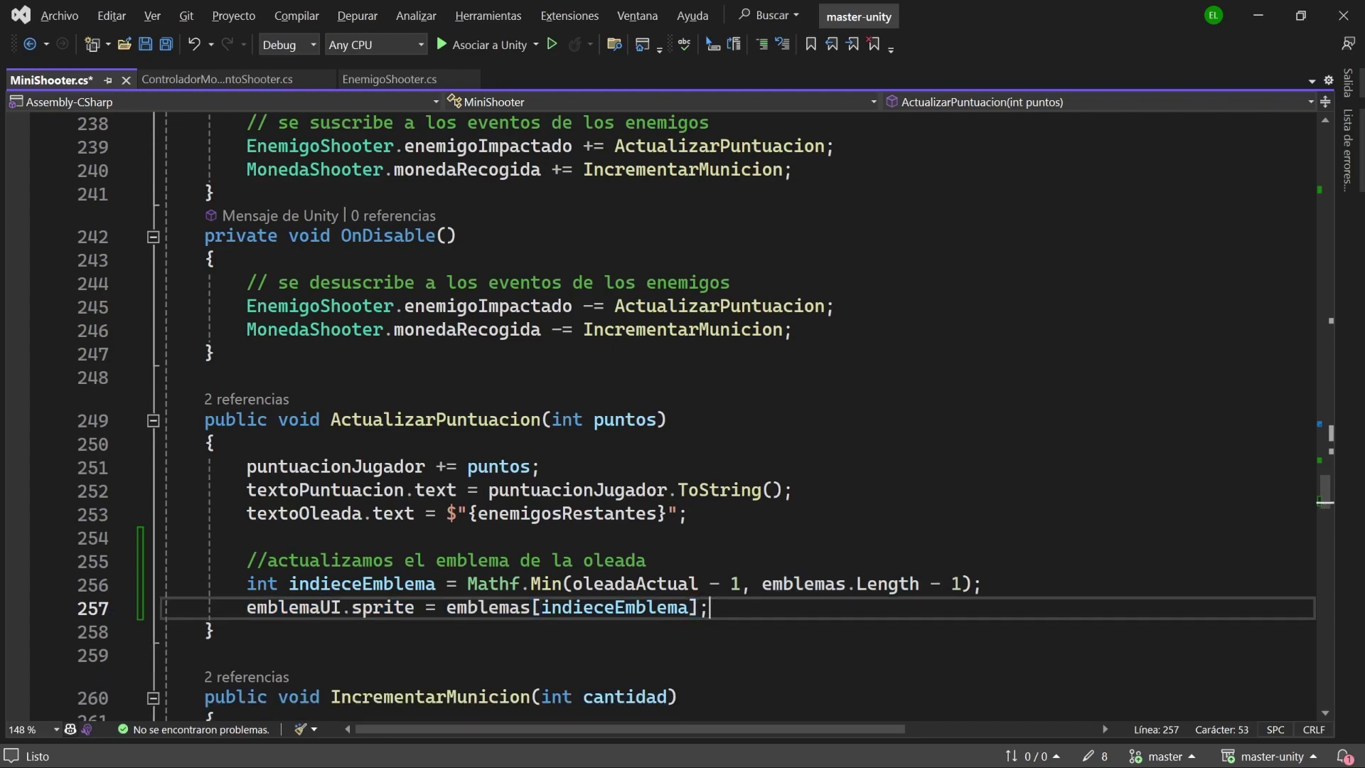
key(ctrl+s)
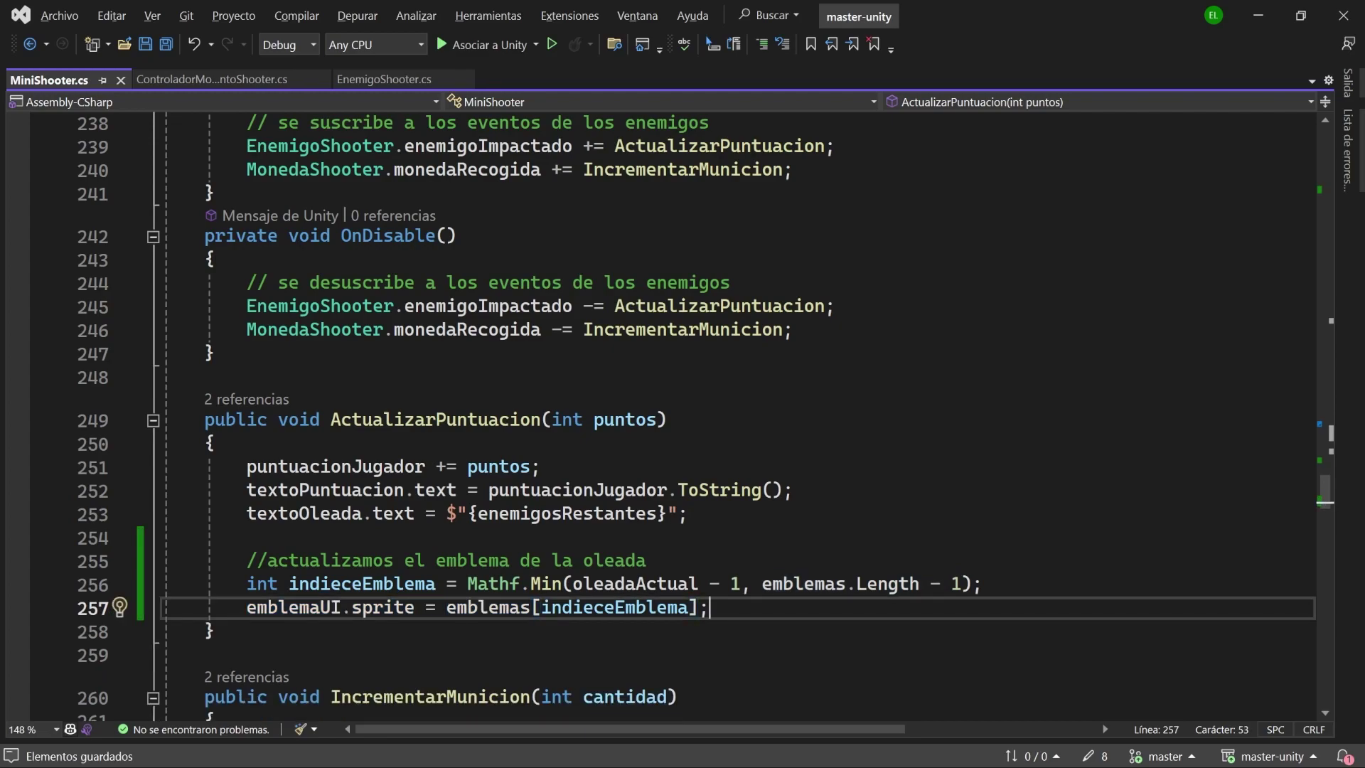
Back in Unity, rename the Icono object under PuntucionUI to Emblema and assign it to MiniShooter's Emblema UI field
click(1258, 15)
scroll(1215, 430, down, 3)
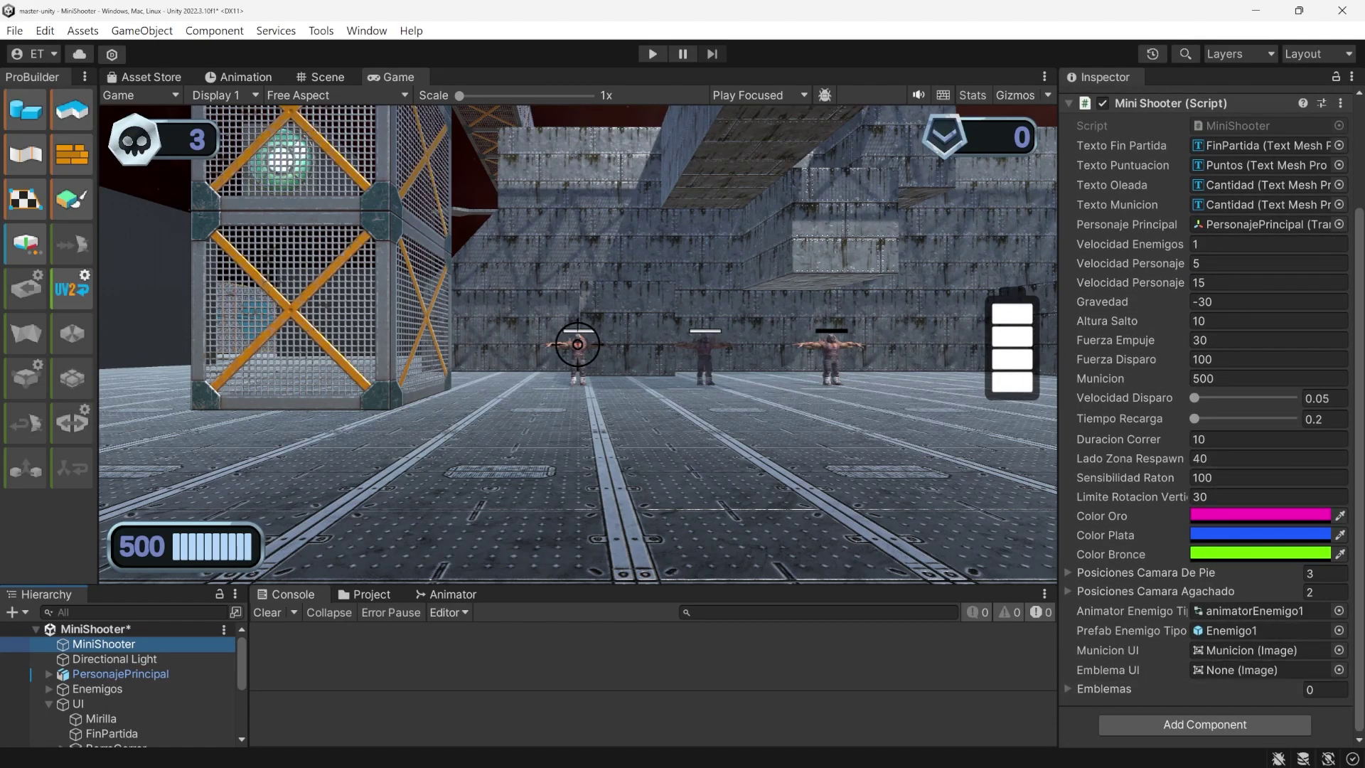
scroll(176, 685, down, 2)
scroll(178, 685, up, 1)
scroll(179, 685, down, 3)
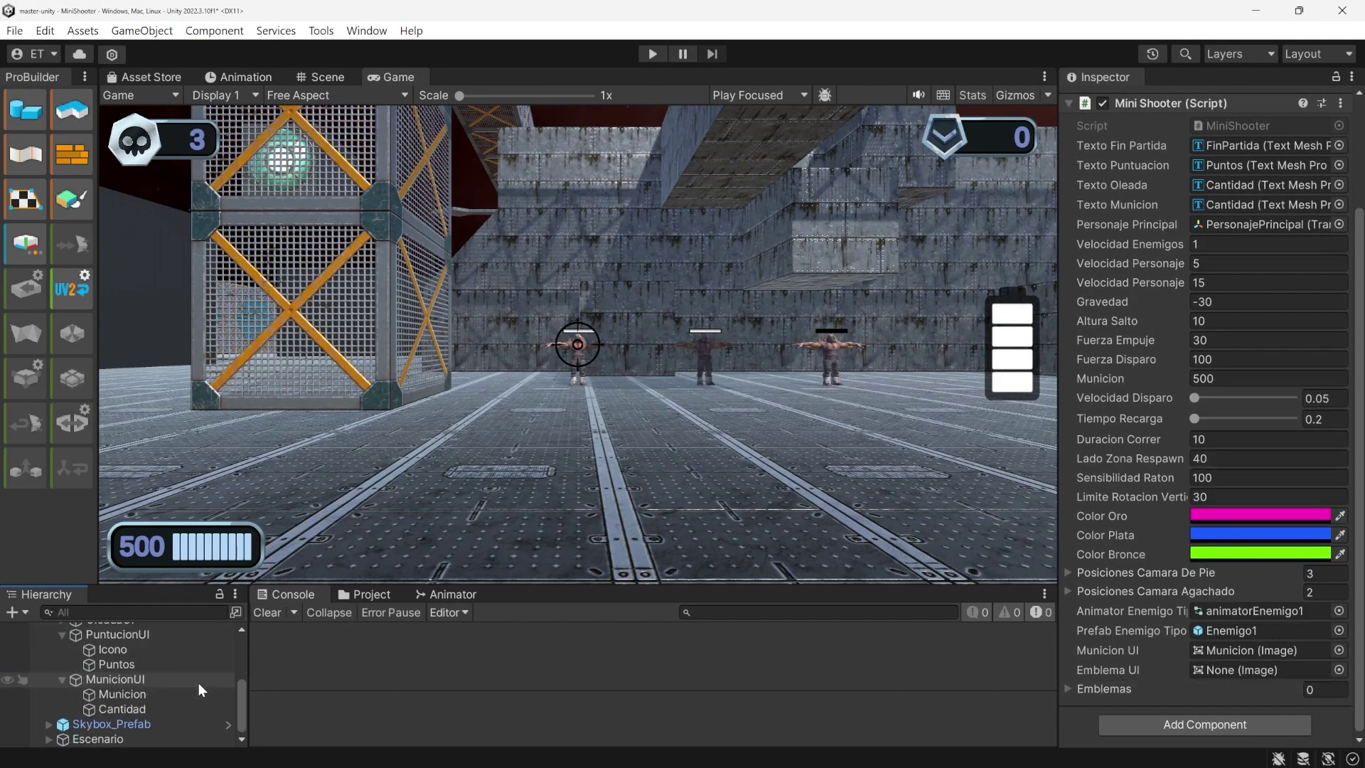
click(120, 650)
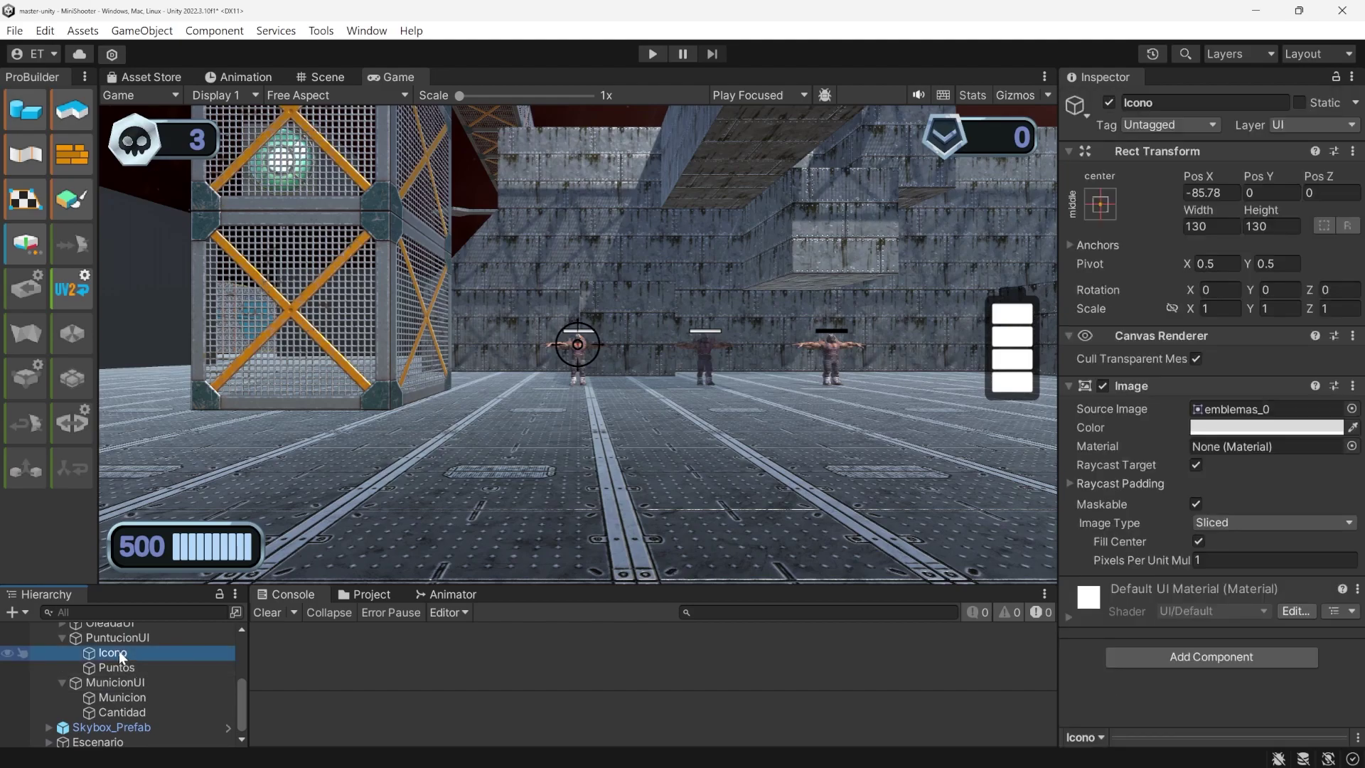
click(118, 650)
text(Em)
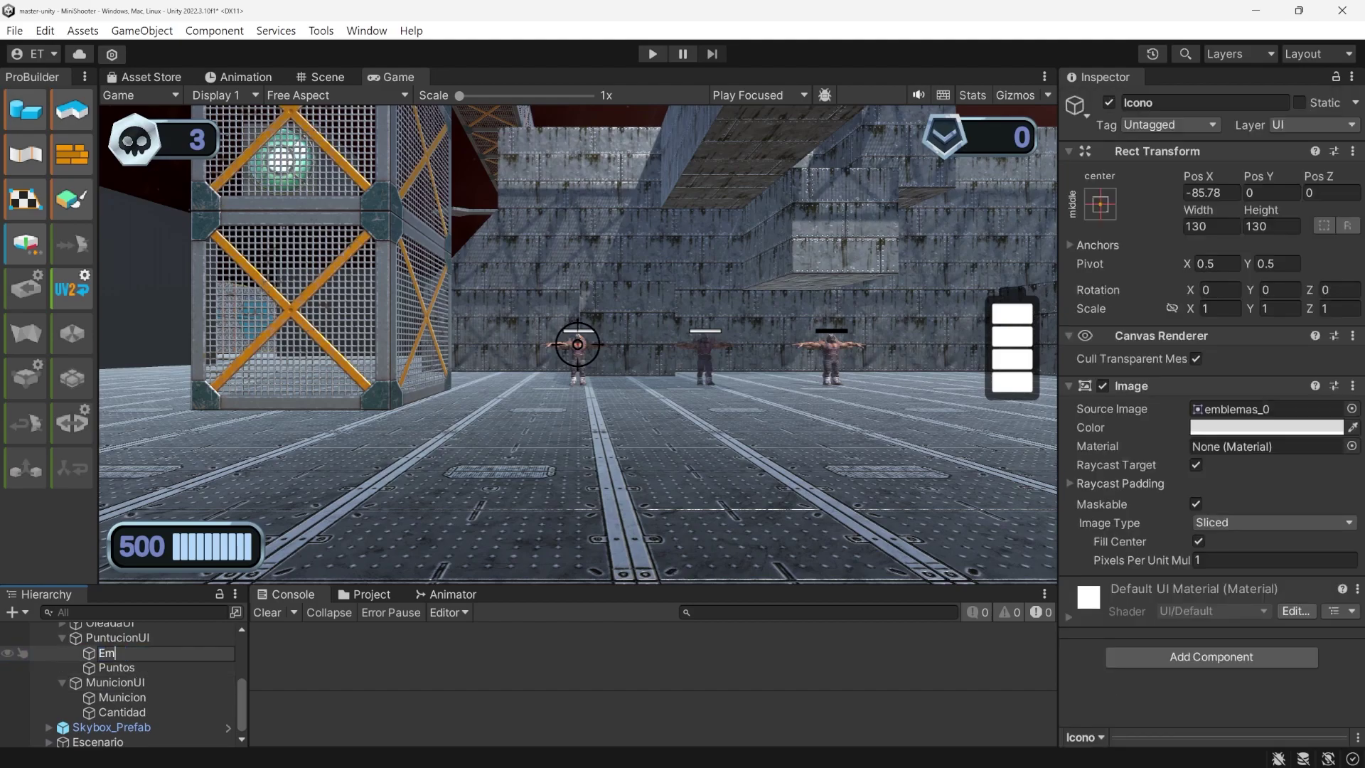
text(blema)
key(Return)
drag(118, 650, 1250, 700)
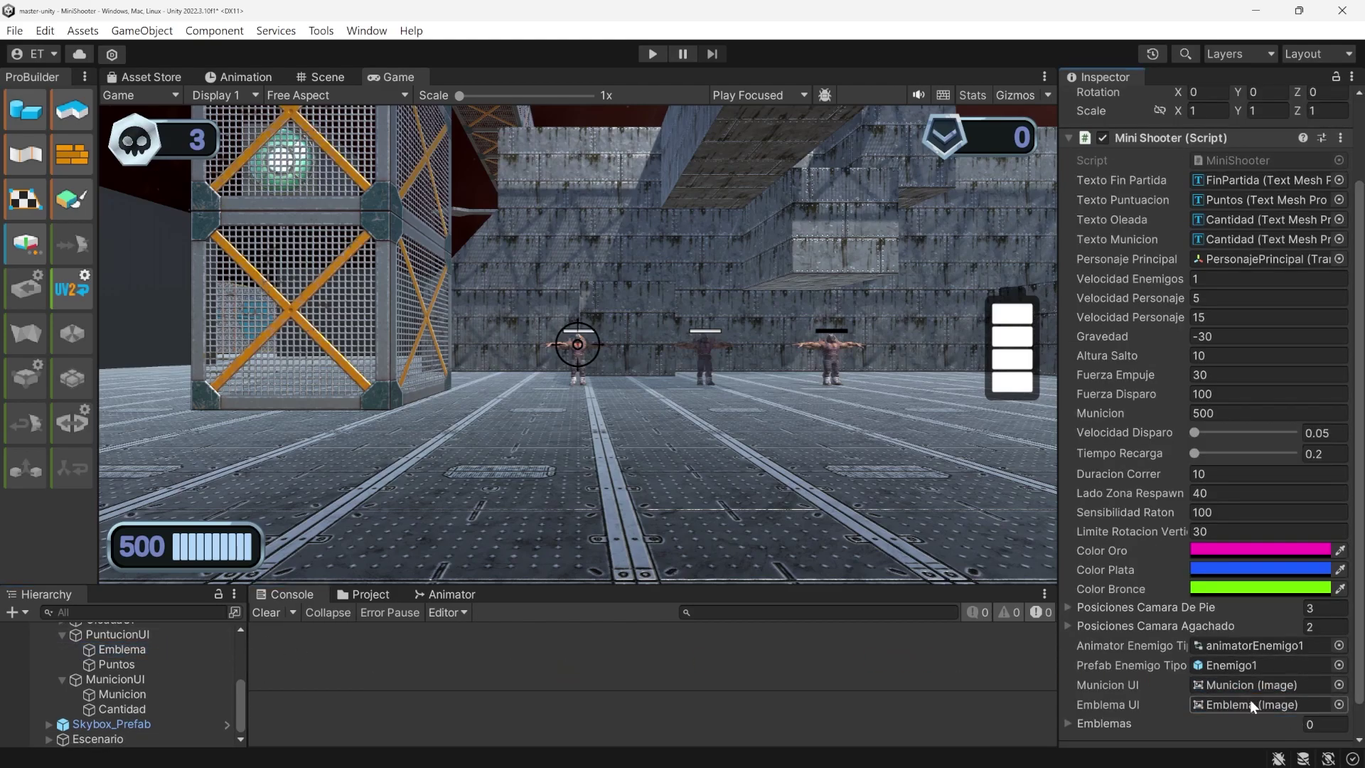
Expand MiniShooter's Emblemas array and add ten empty sprite elements to it
click(1088, 723)
scroll(1217, 633, down, 2)
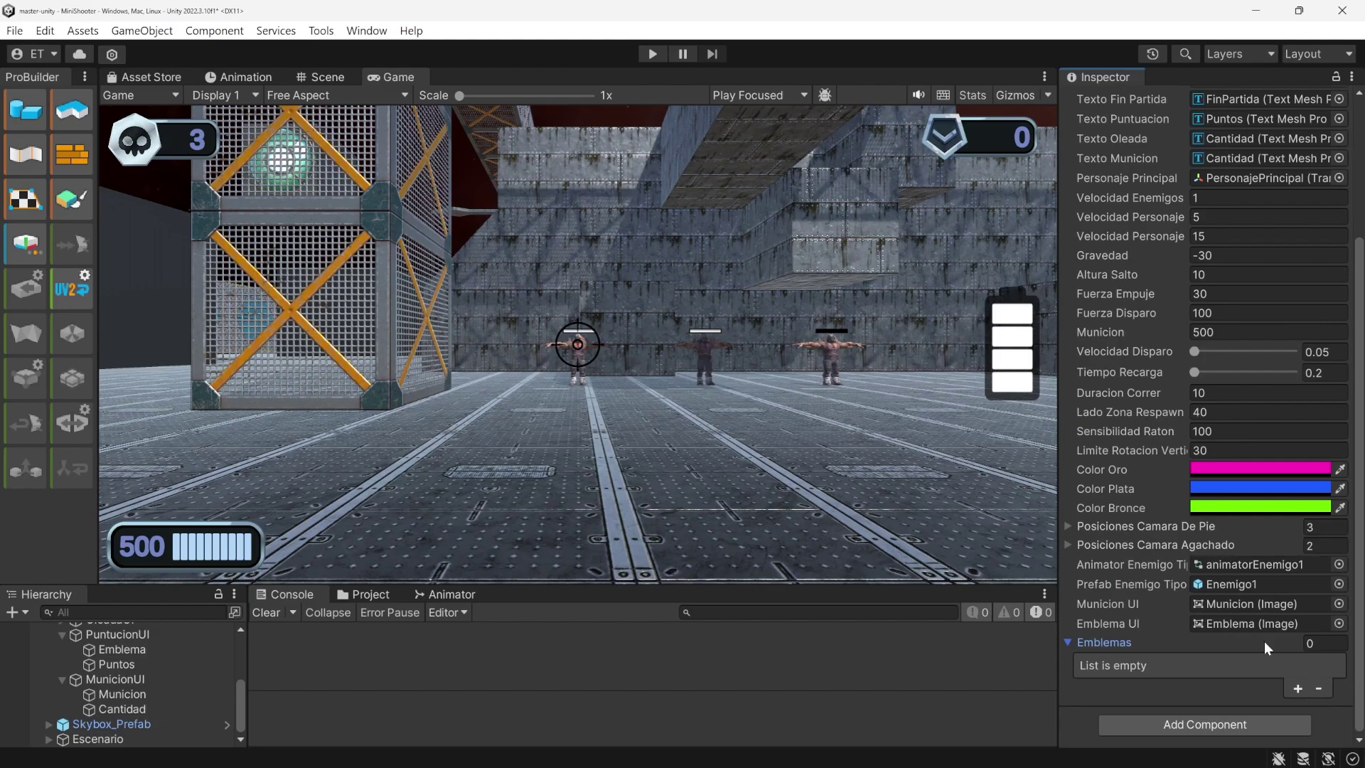
click(1297, 688)
click(1298, 694)
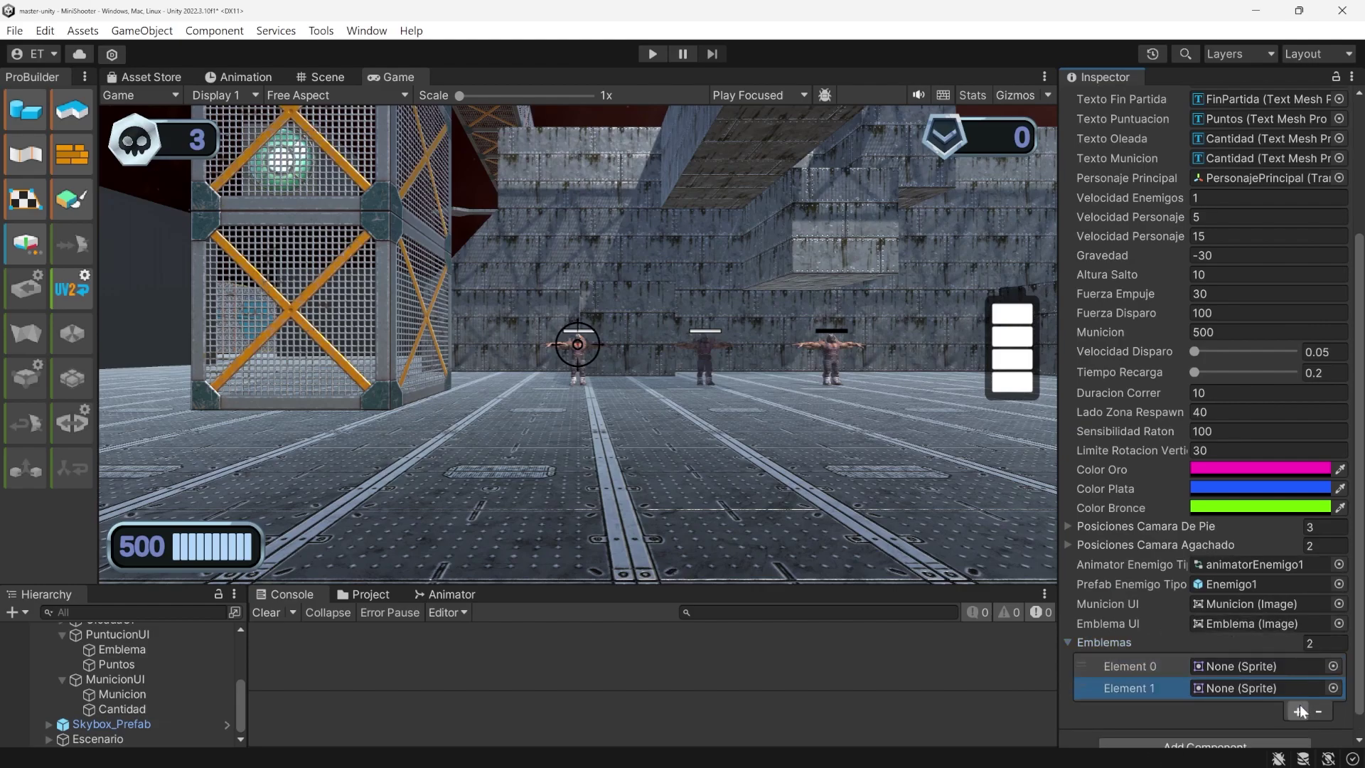
click(1299, 711)
click(1300, 732)
scroll(1288, 707, down, 1)
click(1298, 690)
click(1298, 711)
click(1300, 733)
scroll(1307, 711, down, 1)
click(1312, 688)
click(1299, 711)
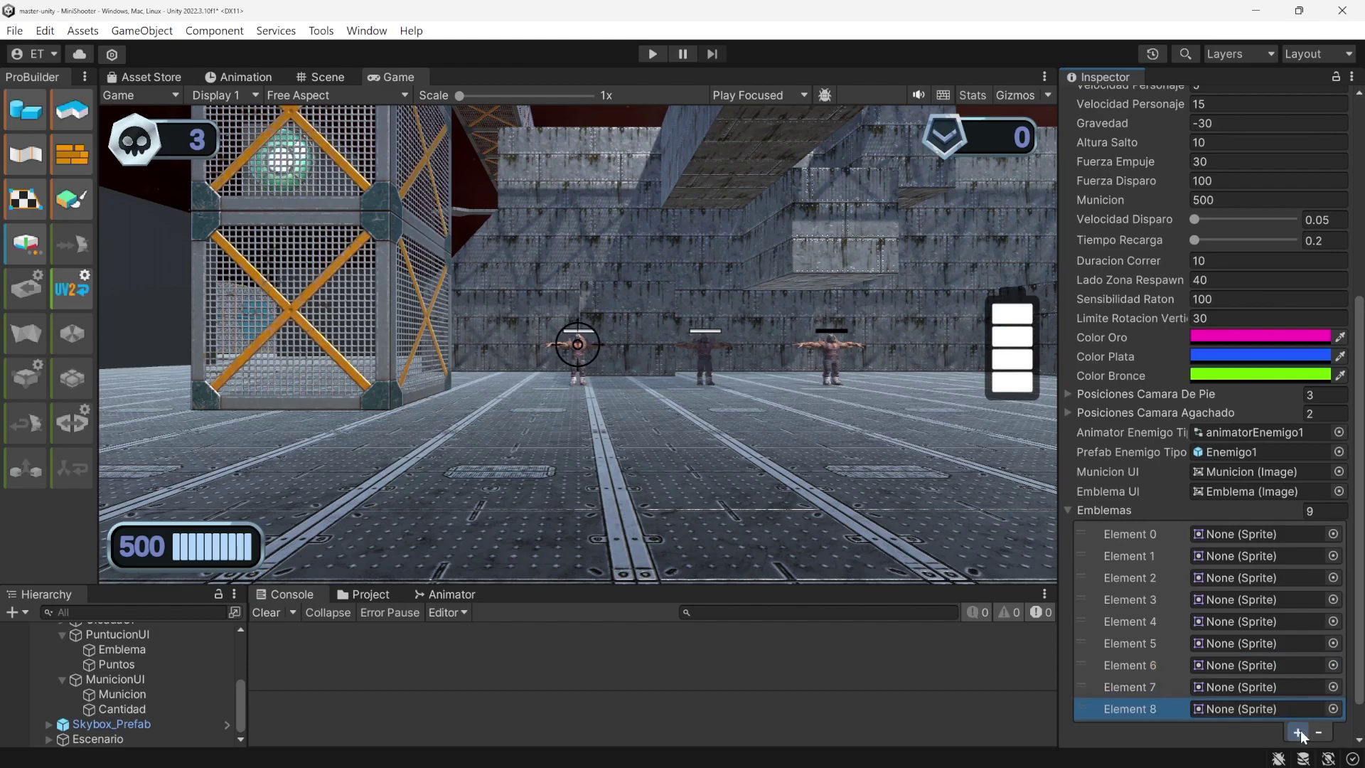
Assign the sprites emblemas_0 through emblemas_6 in order to Elements 0 through 6 of the Emblemas array
click(1332, 534)
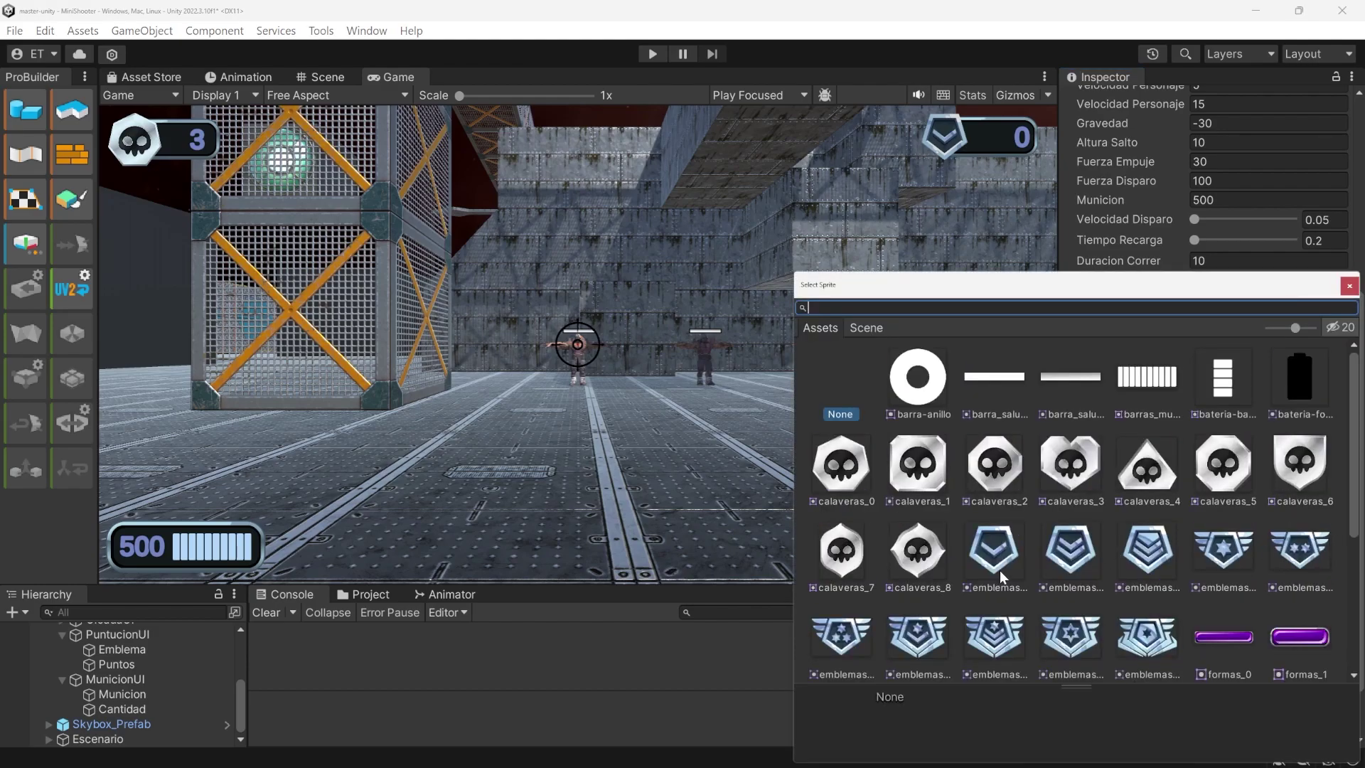
click(998, 569)
double_click(993, 562)
click(1332, 556)
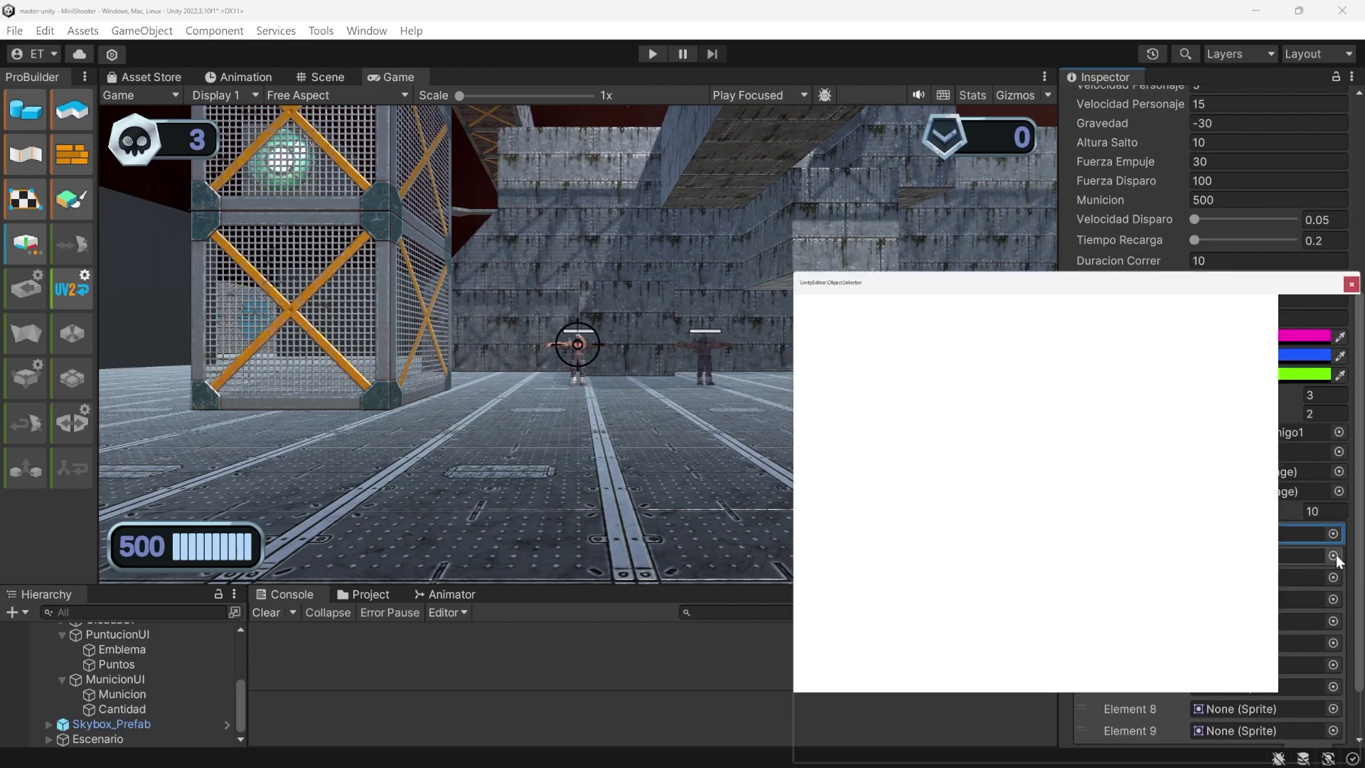
double_click(1070, 562)
click(1333, 577)
double_click(1167, 556)
click(1333, 599)
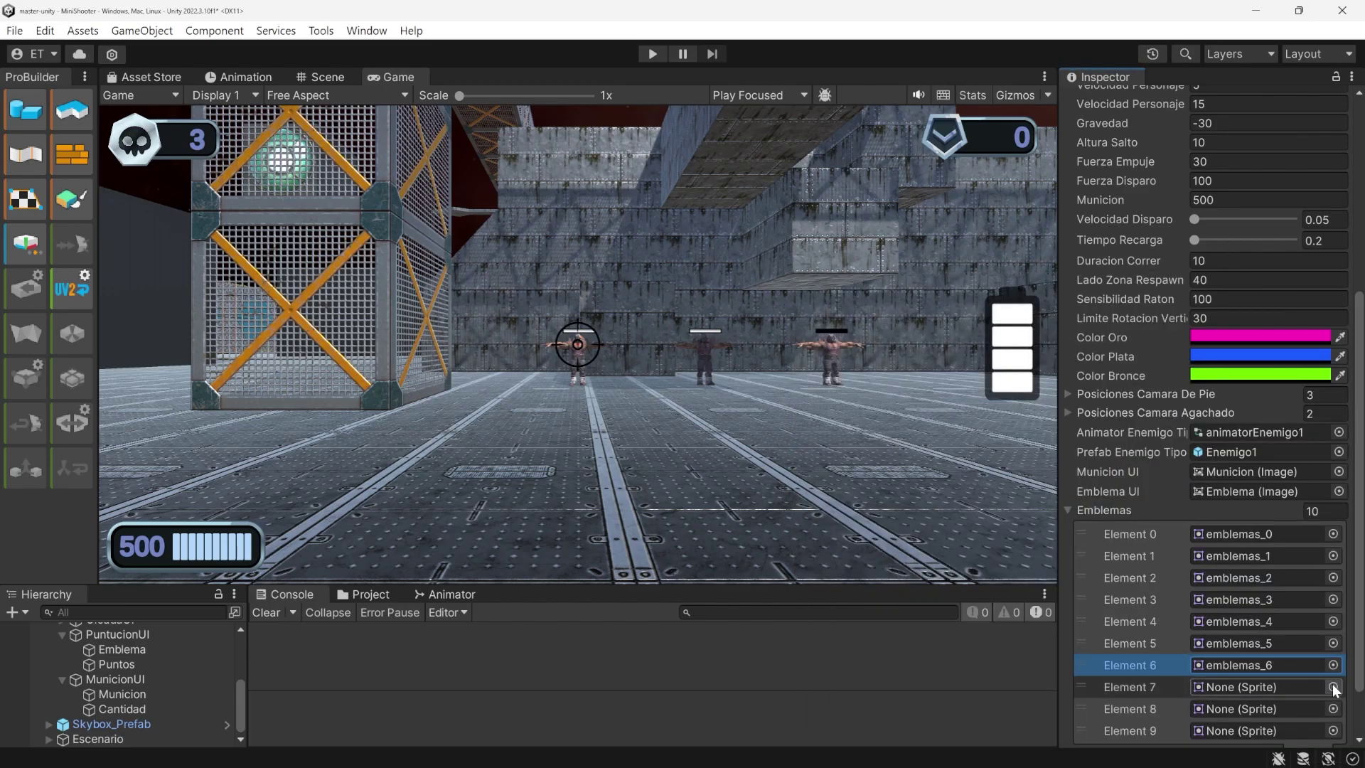
Assign the sprites emblemas_7, emblemas_8 and emblemas_9 to Elements 7, 8 and 9 of the Emblemas array
click(1333, 687)
double_click(994, 636)
click(1333, 709)
double_click(1070, 636)
click(1333, 731)
double_click(1148, 636)
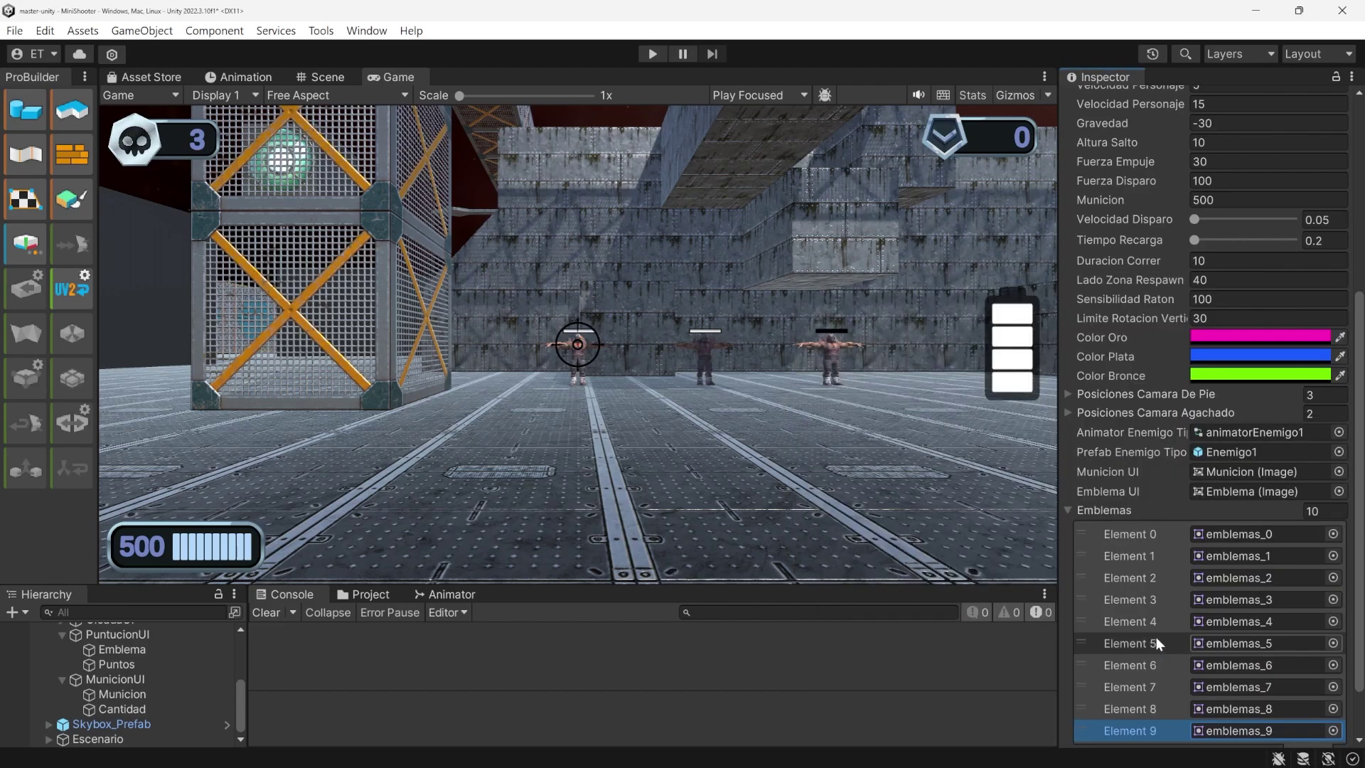
Switch to Visual Studio and initialise puntuacionJugador and posicionActual to 0 in MiniShooter's control variable declarations
scroll(1156, 637, down, 2)
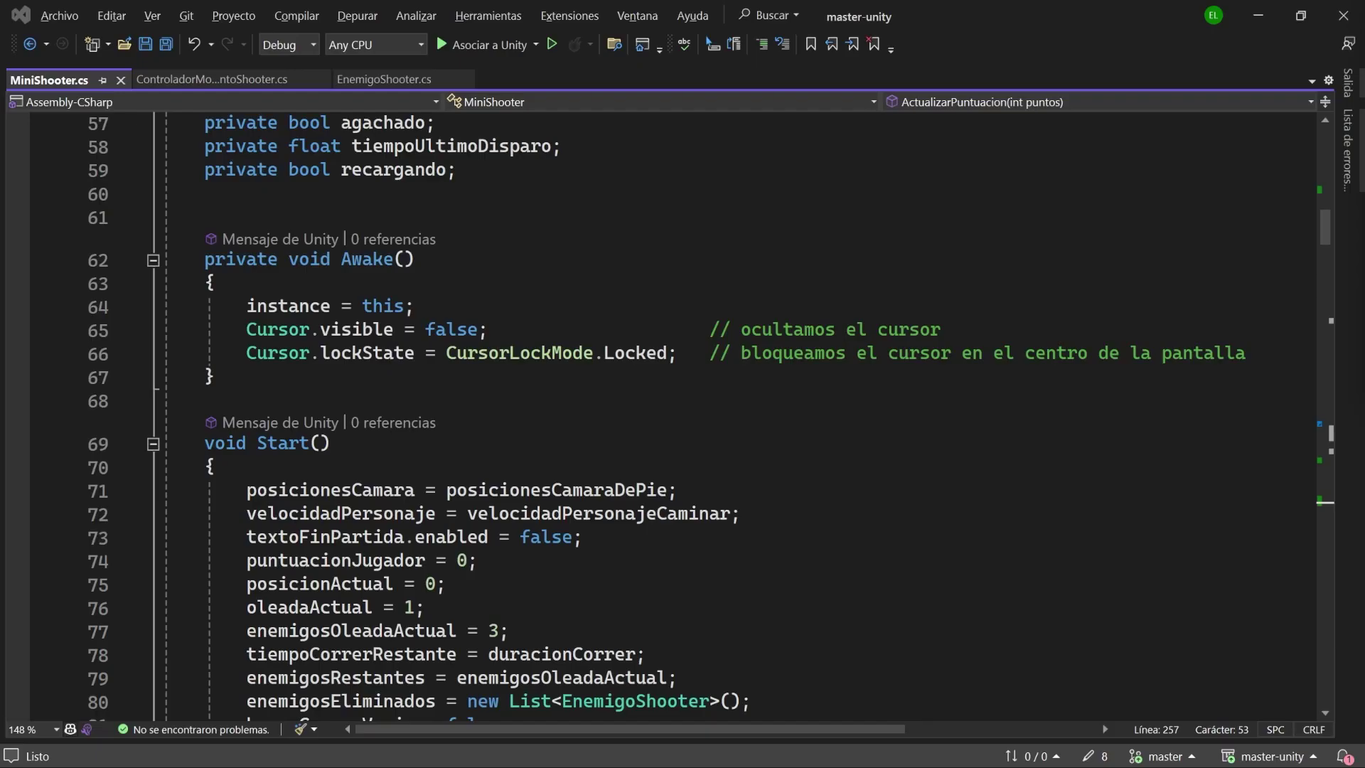
drag(1324, 238, 1327, 151)
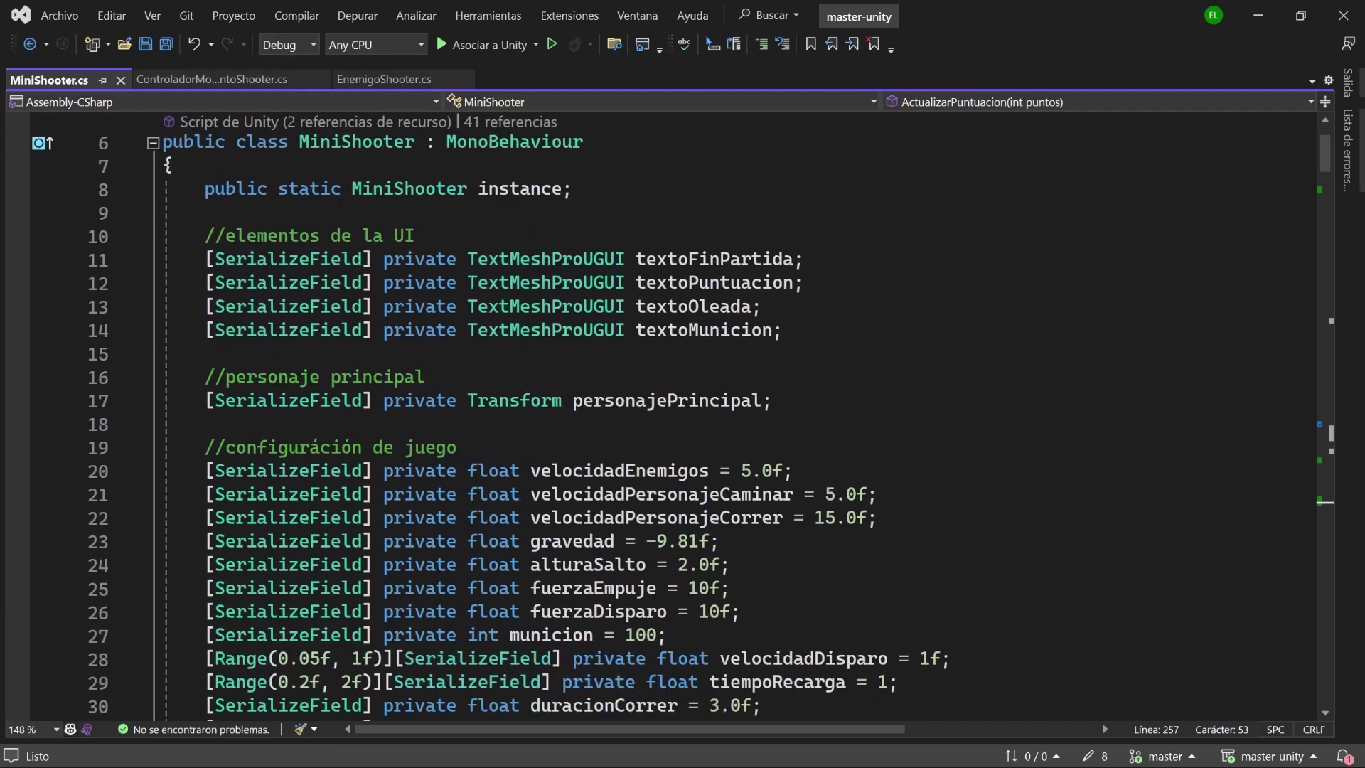
drag(1327, 150, 1334, 219)
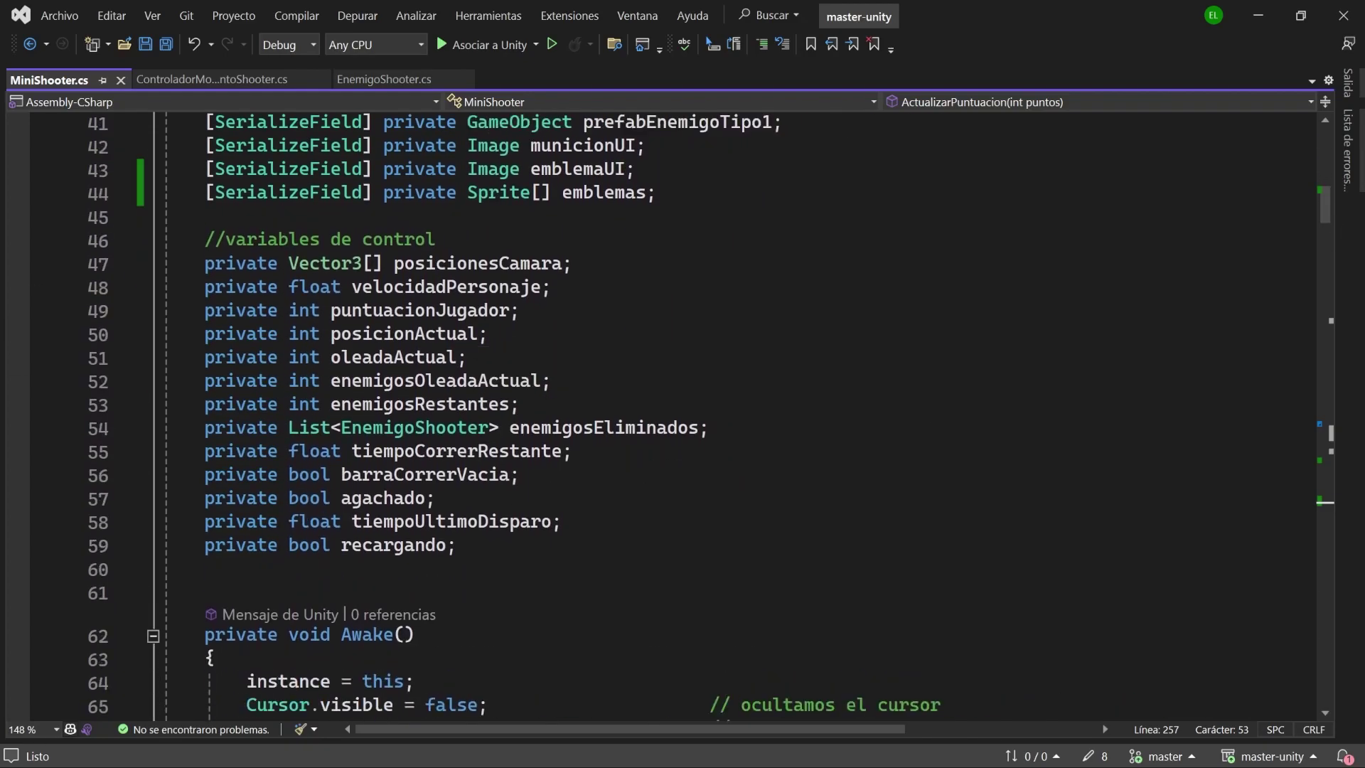
scroll(426, 334, down, 8)
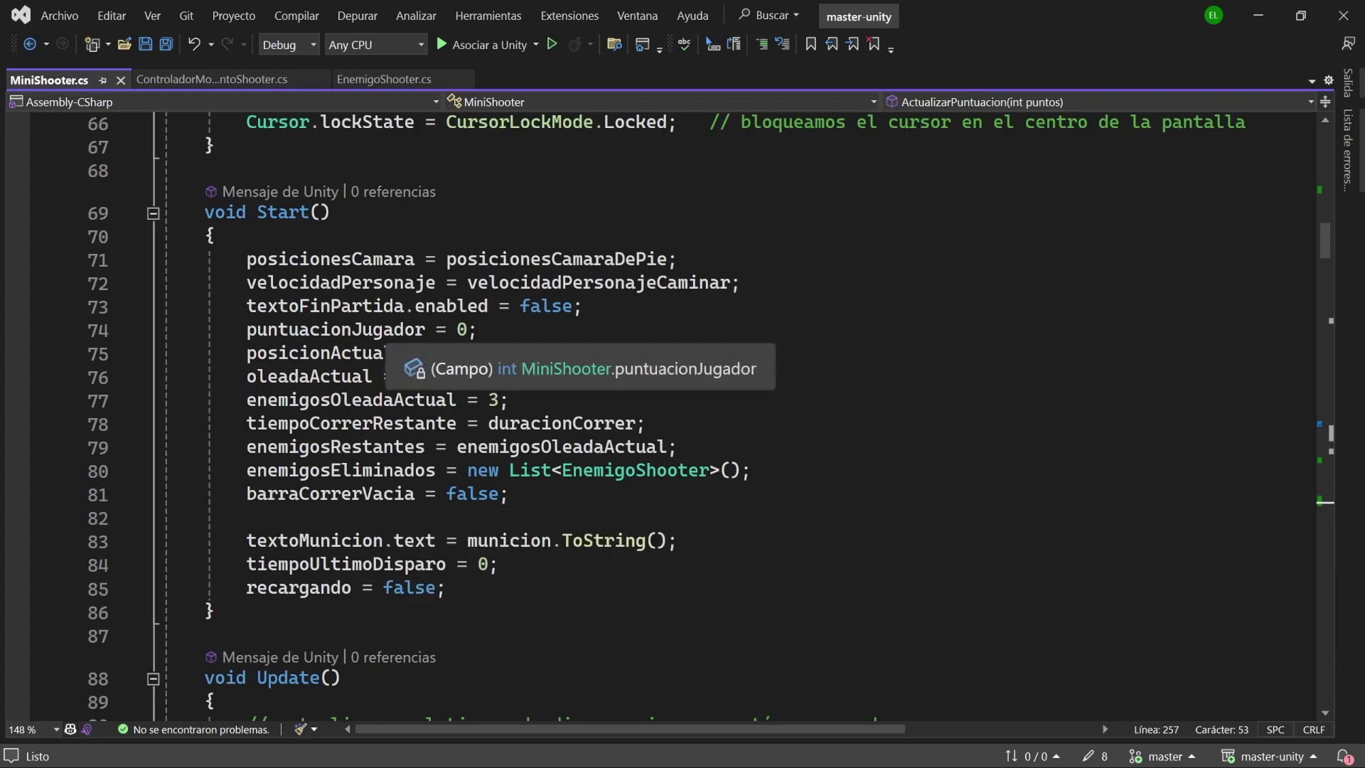
ctrl+click(384, 329)
text(= 0;)
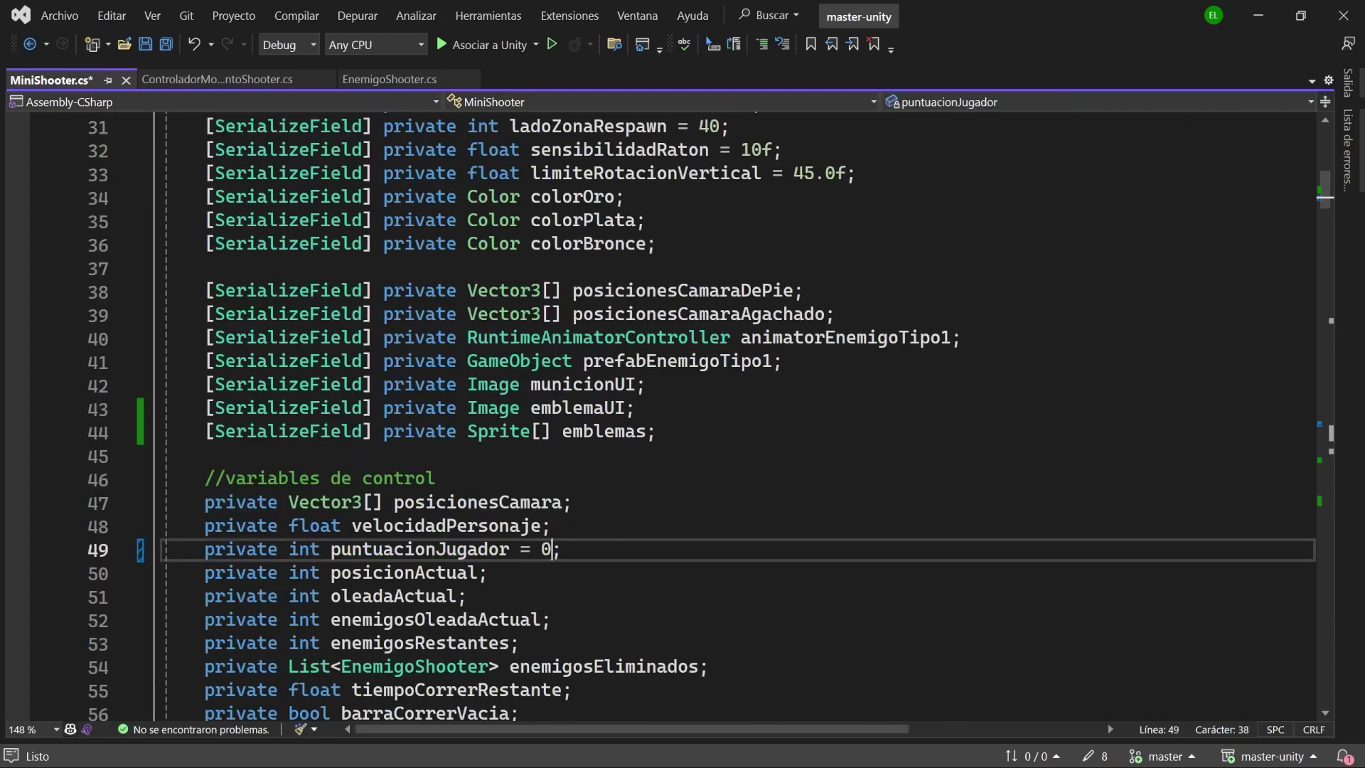
scroll(668, 420, down, 2)
click(479, 431)
text(= 0)
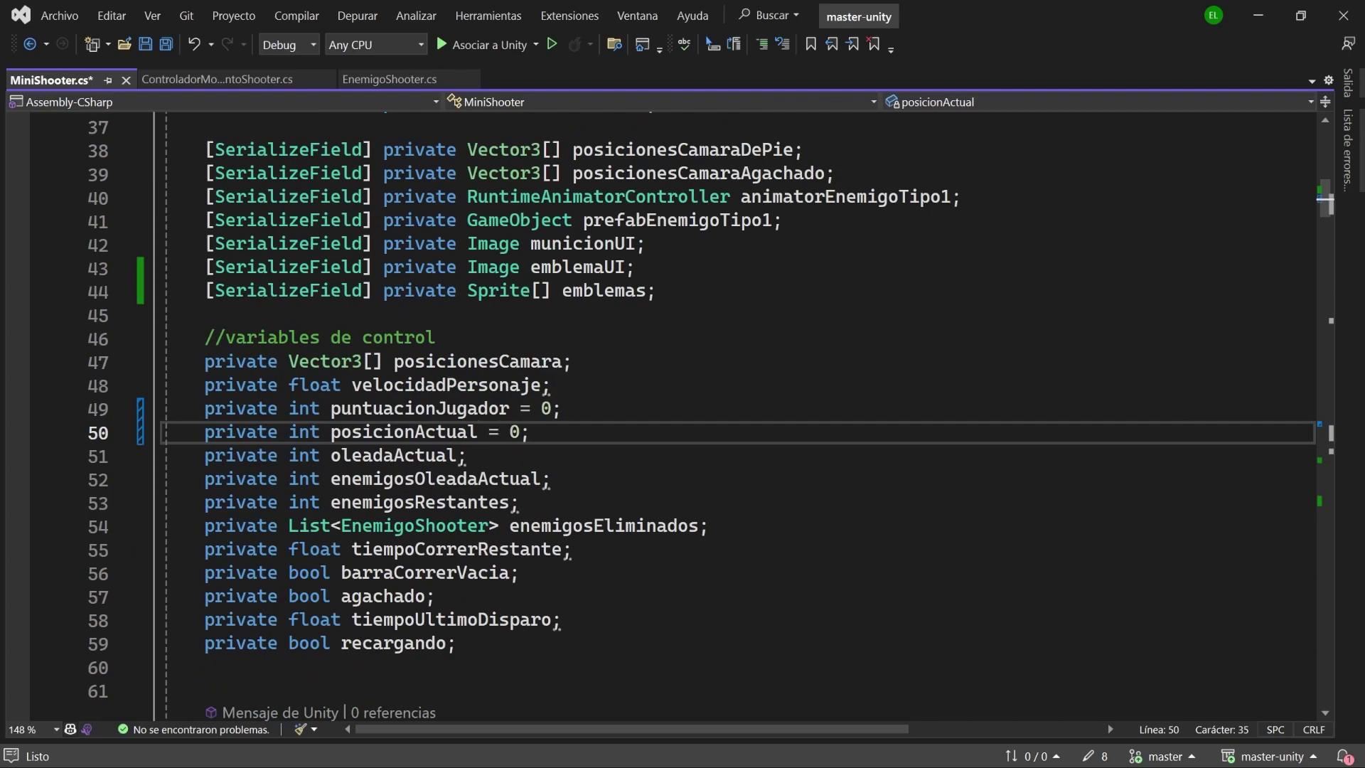
Initialise oleadaActual to 1 and enemigosOleadaActual to 3 in their declarations
scroll(668, 420, down, 8)
ctrl+click(352, 541)
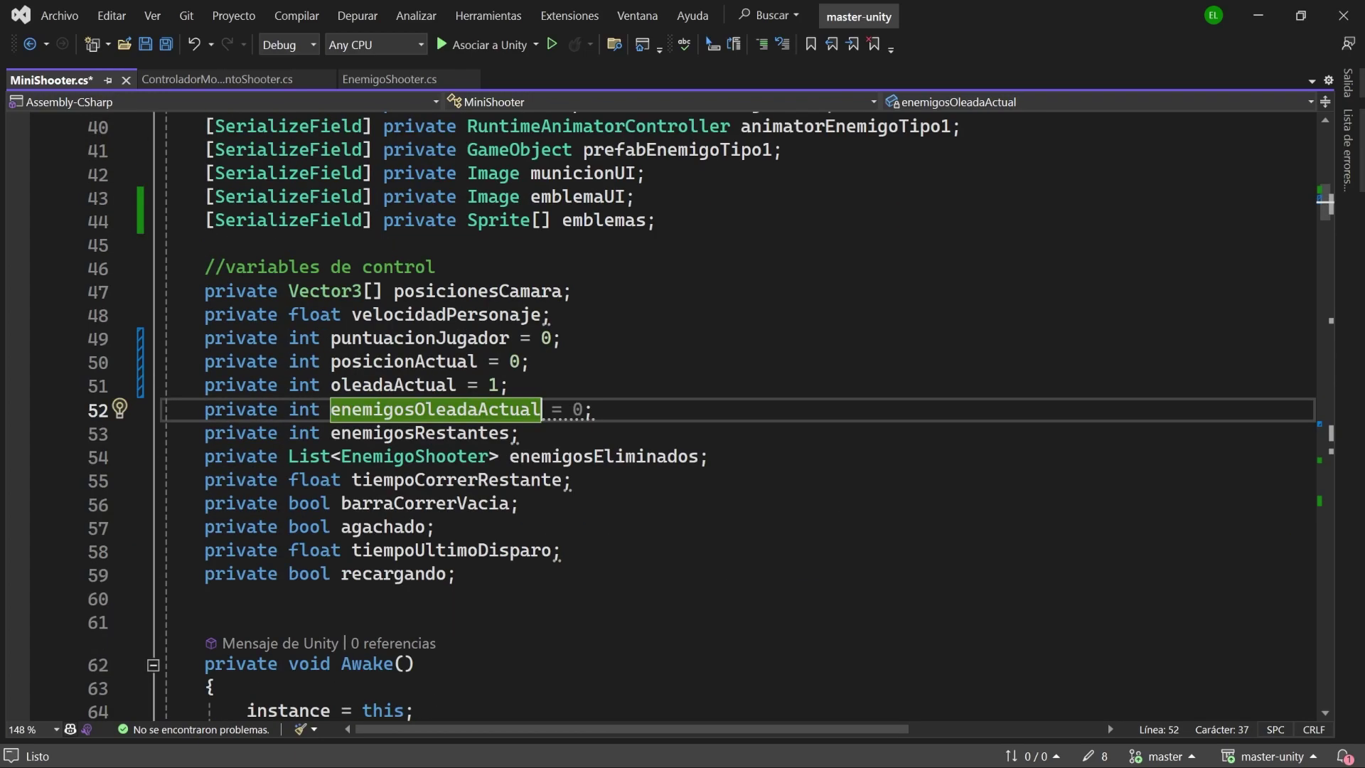
key(Right)
text(= 3)
Delete the puntuacionJugador, posicionActual, oleadaActual and enemigosOleadaActual assignments from Start()
scroll(668, 420, down, 9)
drag(510, 401, 174, 330)
key(BackSpace)
scroll(668, 419, up, 2)
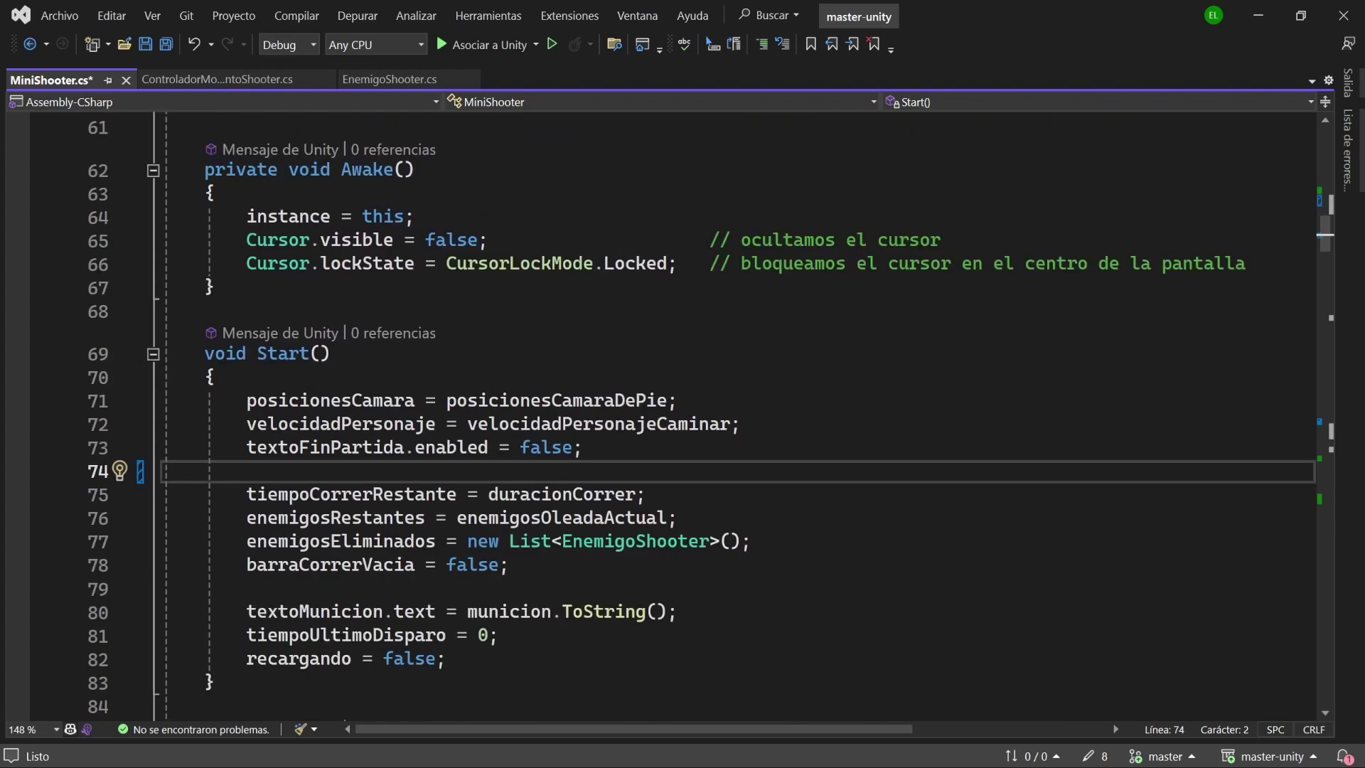
Initialise barraCorrerVacia to false in its declaration among the control variables
scroll(668, 420, up, 5)
click(510, 361)
text(=))
key(BackSpace)
text(false;)
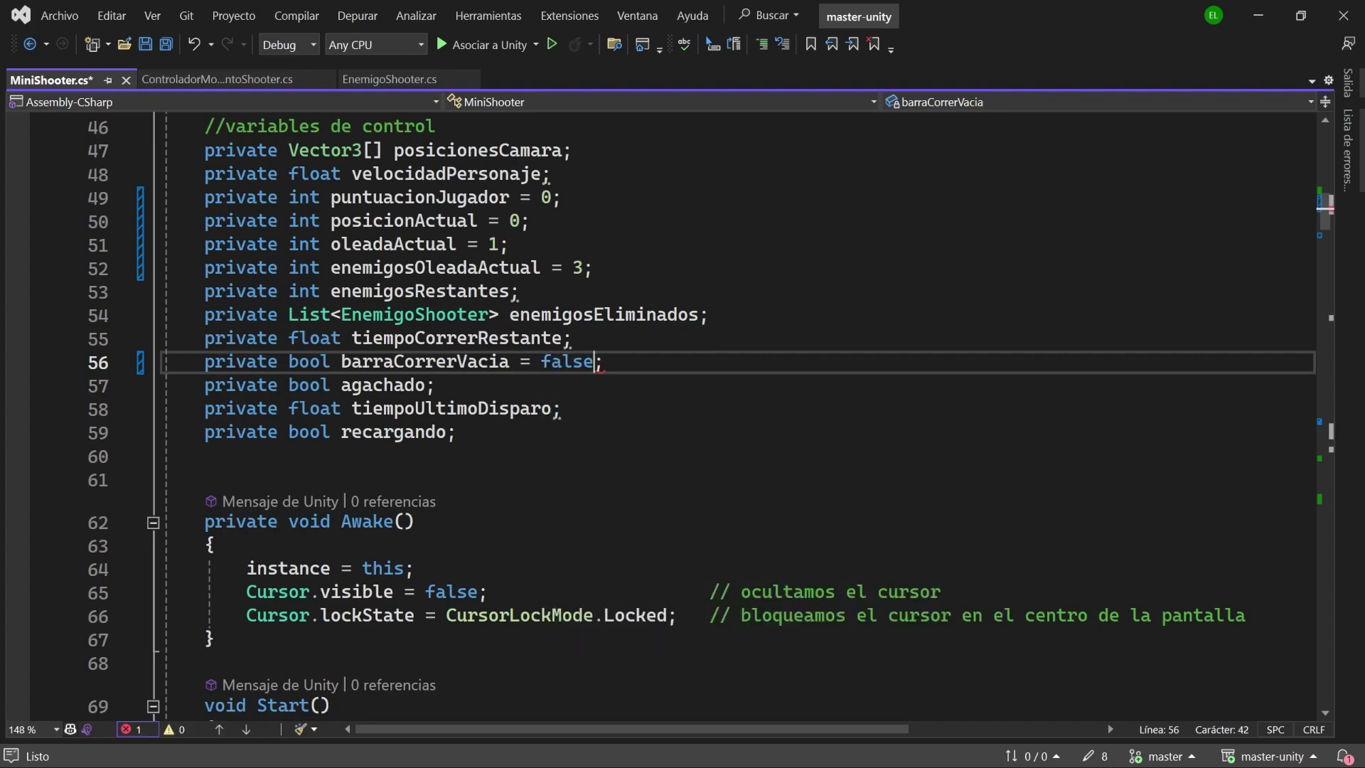
Delete the barraCorrerVacia, tiempoUltimoDisparo and recargando assignments from Start()
scroll(668, 419, down, 7)
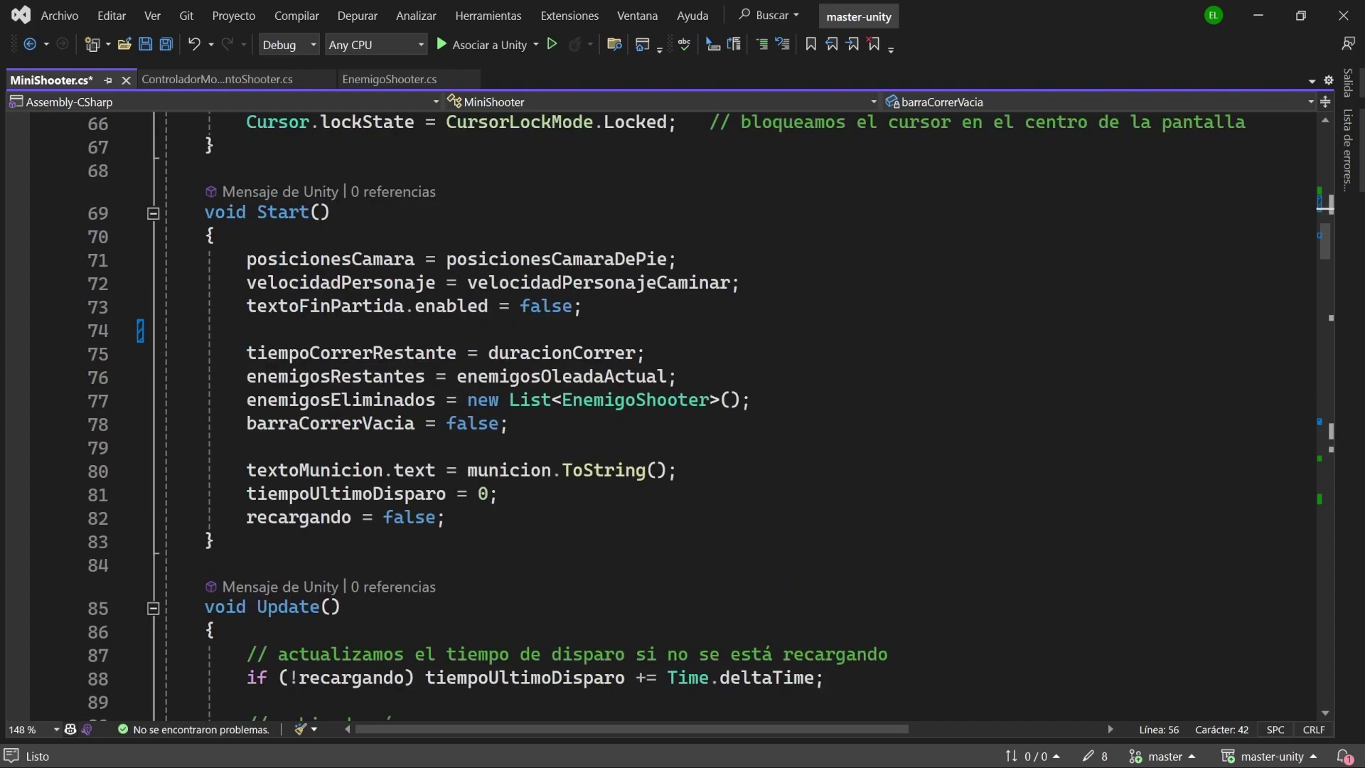
drag(506, 423, 247, 424)
key(Delete)
drag(498, 493, 247, 493)
key(Delete)
drag(446, 517, 246, 517)
key(Delete)
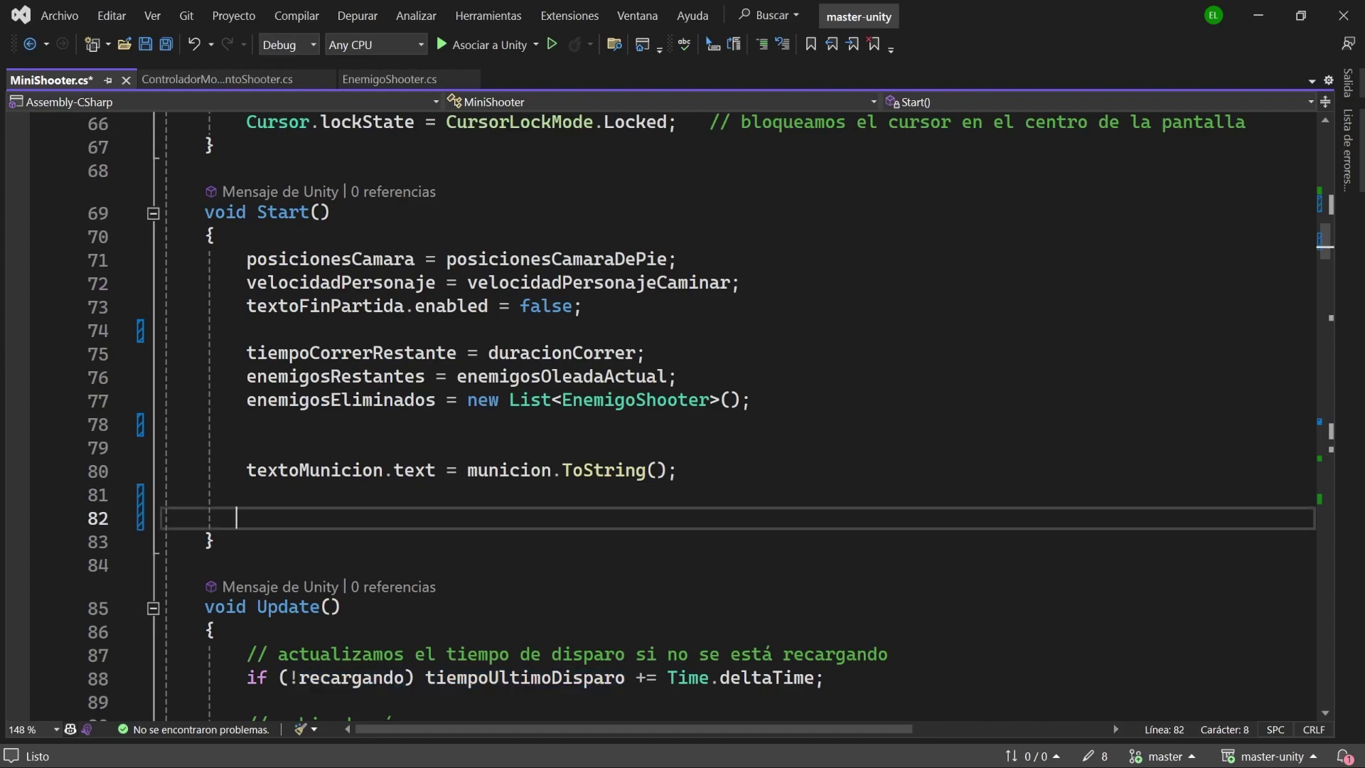
Initialise tiempoUltimoDisparo to 0 and set recargando and agachado to false in their declarations
scroll(668, 419, up, 10)
key(Tab)
key(Tab)
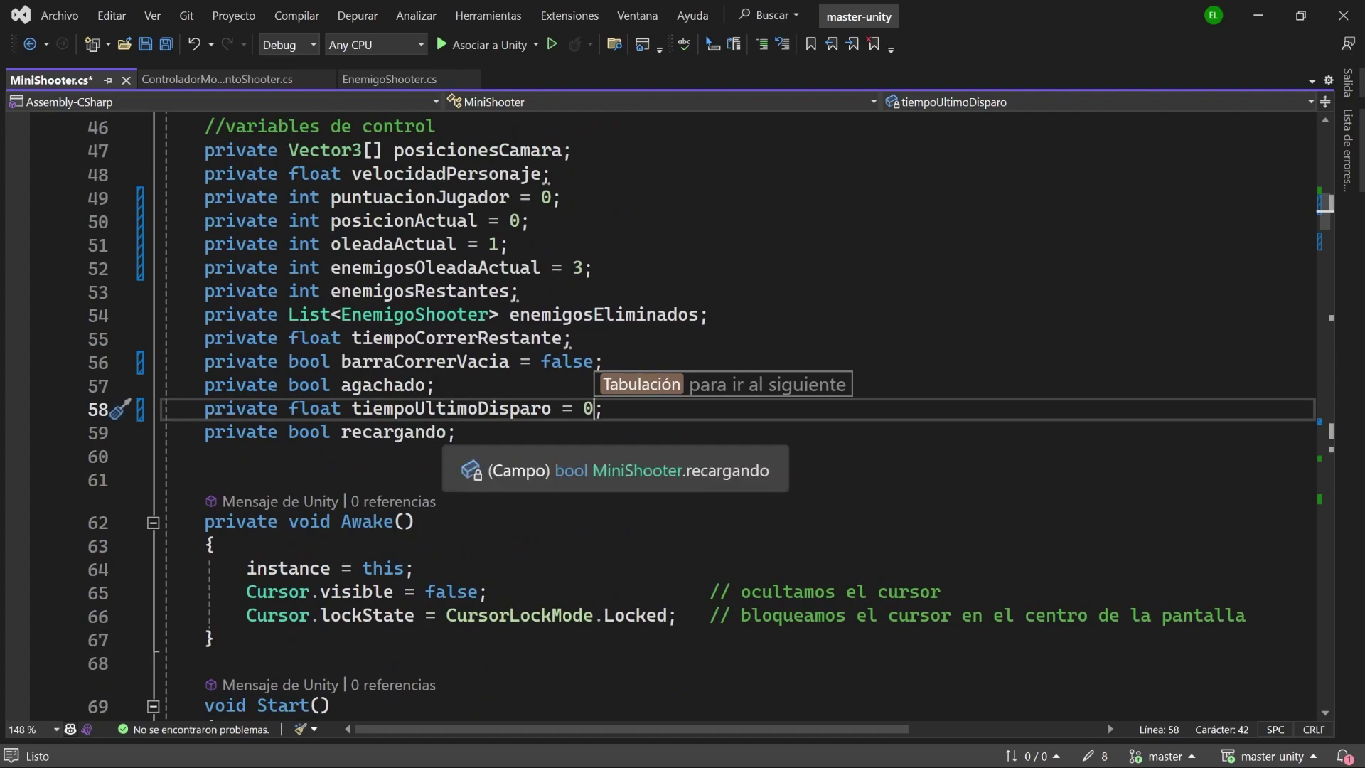
key(Tab)
text(= f)
text(alse)
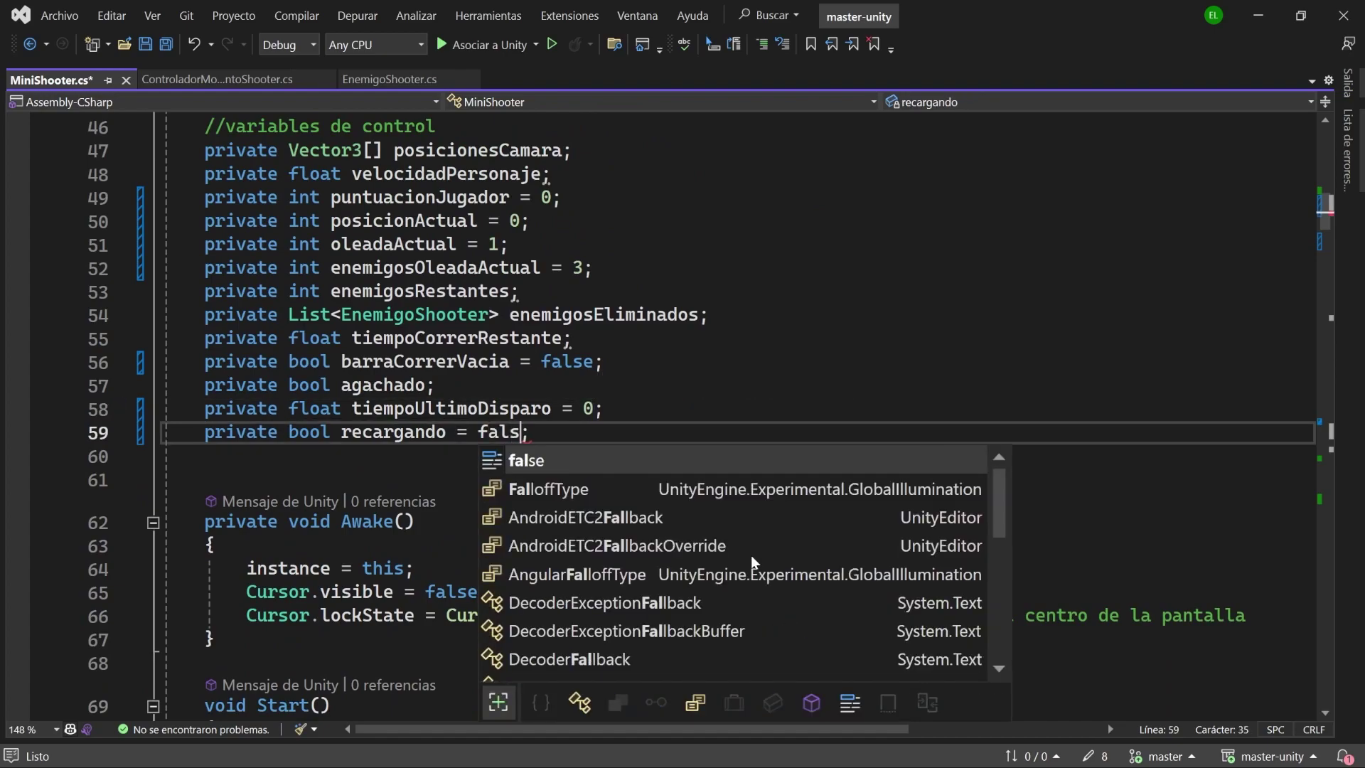
scroll(723, 393, down, 1)
key(Tab)
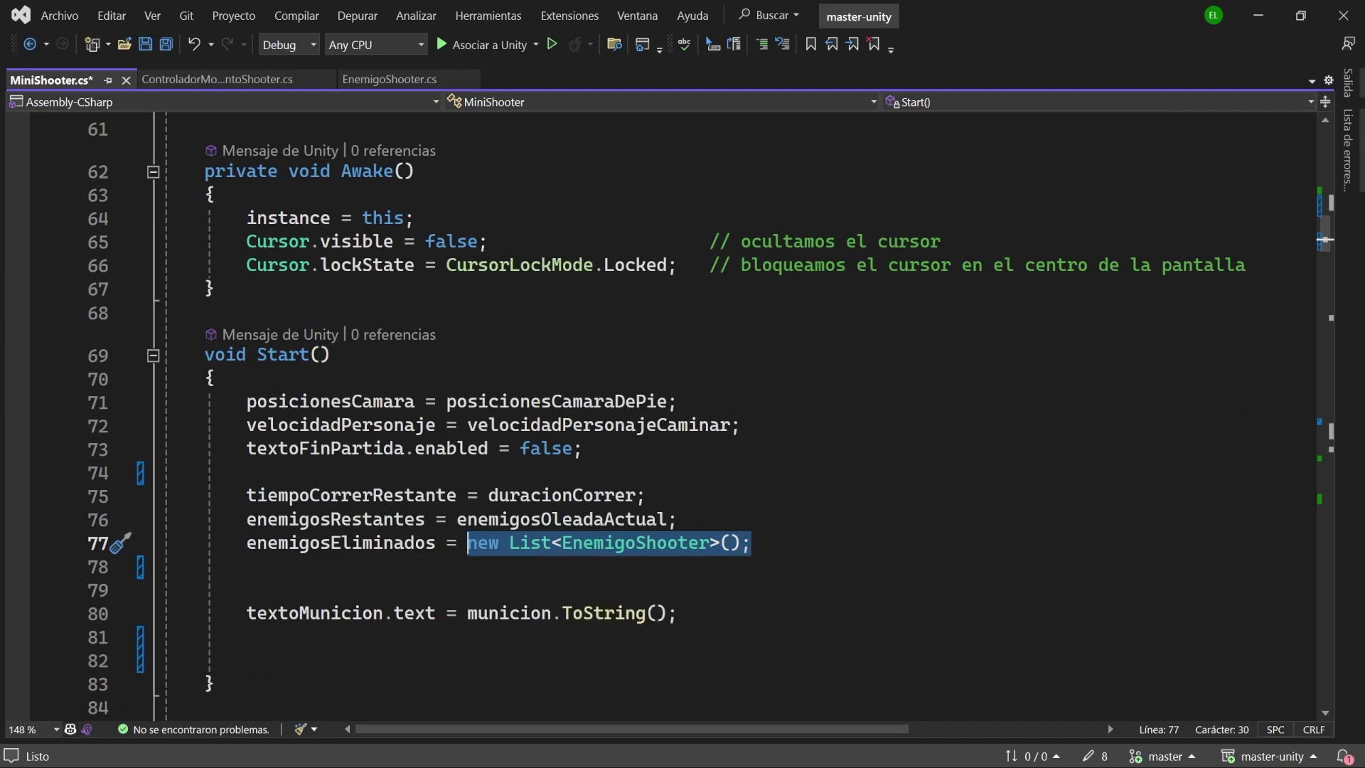
Initialise the enemigosEliminados declaration with new List<EnemigoShooter>()
scroll(682, 413, up, 5)
click(699, 316)
text(=)
text(new List<EnemigoShooter>();)
key(Delete)
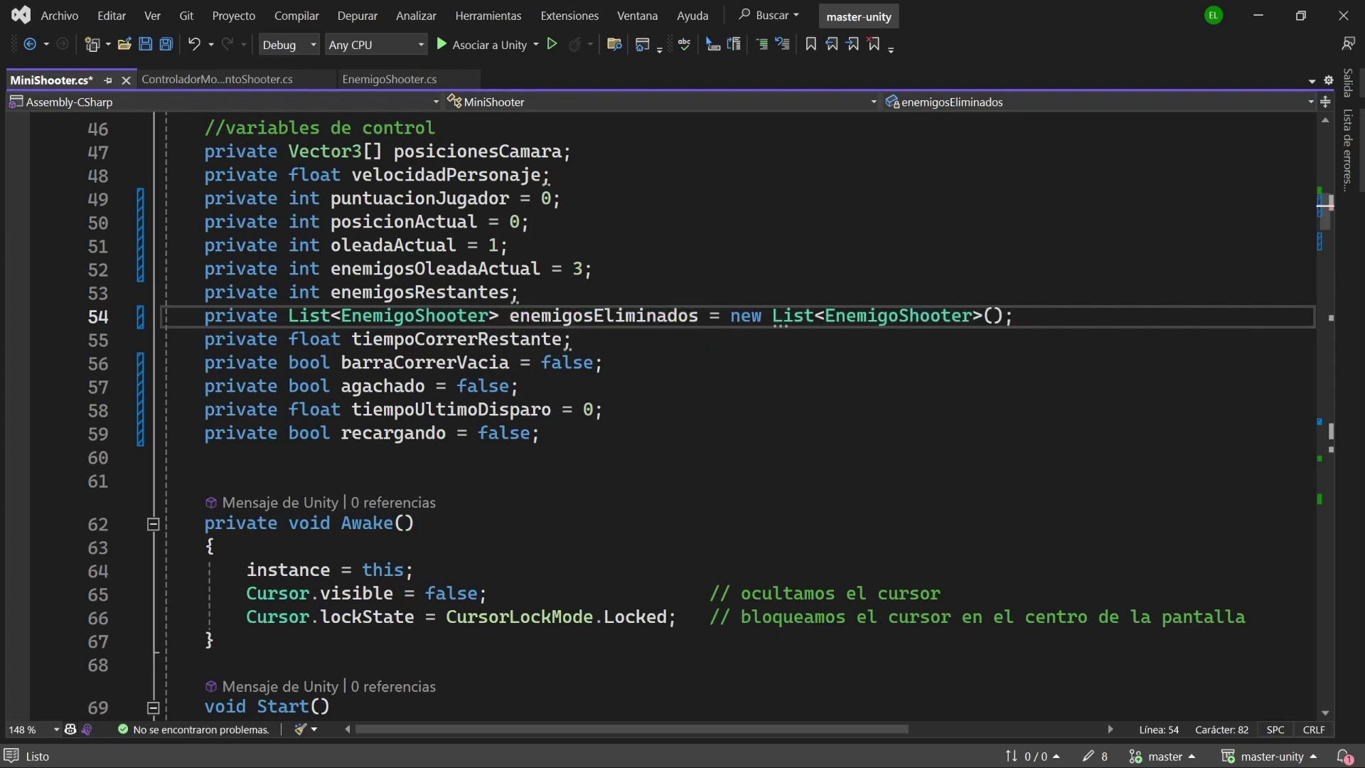
Delete the enemigosEliminados assignment from Start() and remove the leftover blank lines
scroll(682, 413, down, 6)
drag(750, 473, 236, 473)
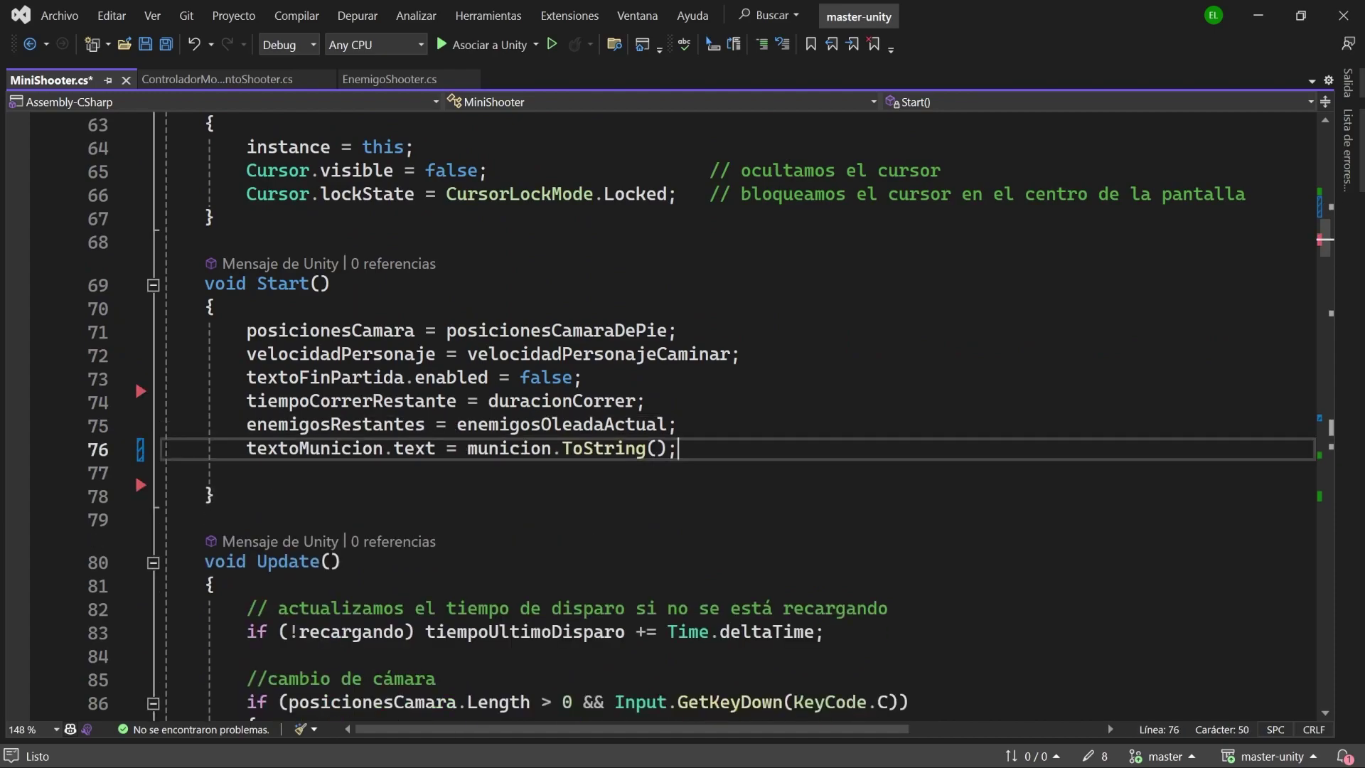
key(End)
key(Delete)
Move the enemigosEliminados list and the four initialised int declarations to the start of the control variables
scroll(668, 412, up, 6)
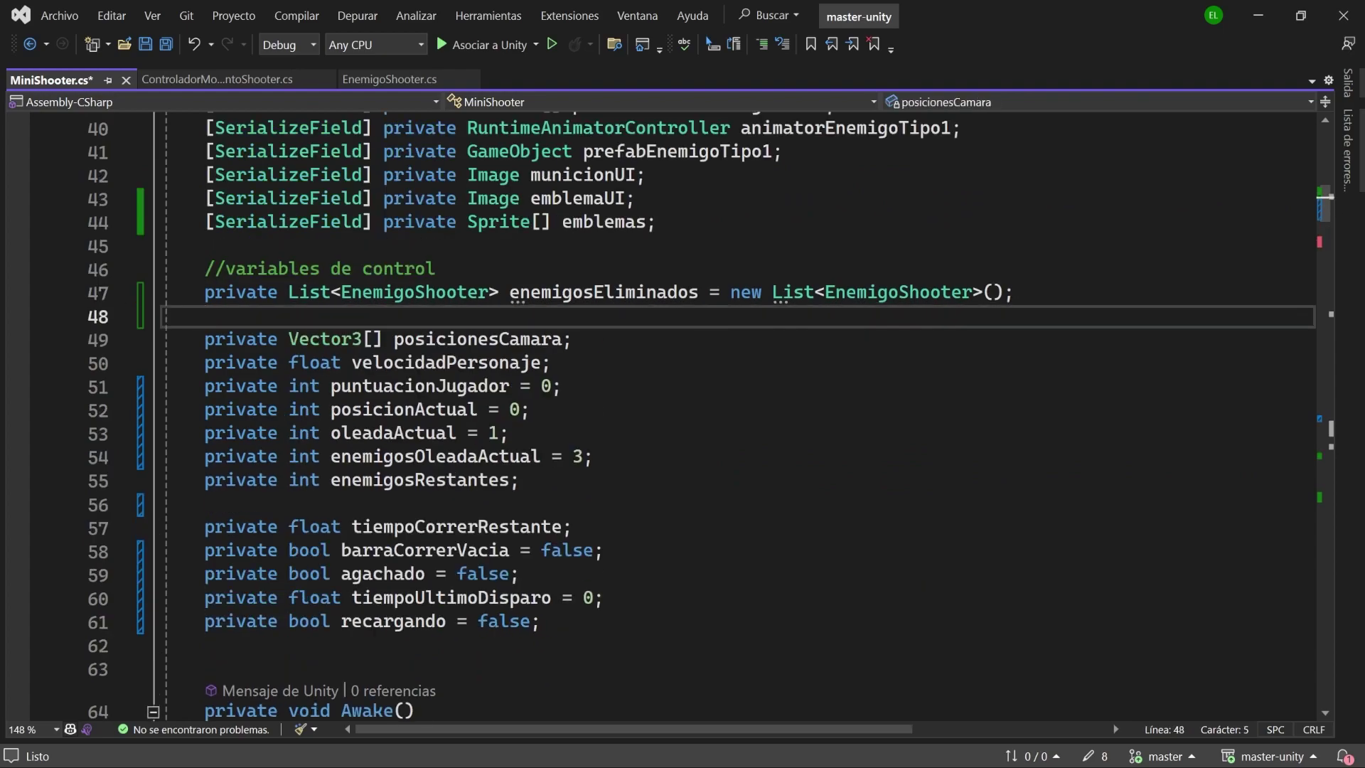
drag(592, 456, 163, 386)
key(ctrl+c)
key(Delete)
click(1013, 292)
key(ctrl+v)
Move the tiempoUltimoDisparo, barraCorrerVacia, agachado and recargando declarations directly below enemigosOleadaActual
drag(205, 620, 603, 620)
key(ctrl+x)
click(591, 386)
key(ctrl+v)
drag(540, 667, 163, 597)
key(ctrl+x)
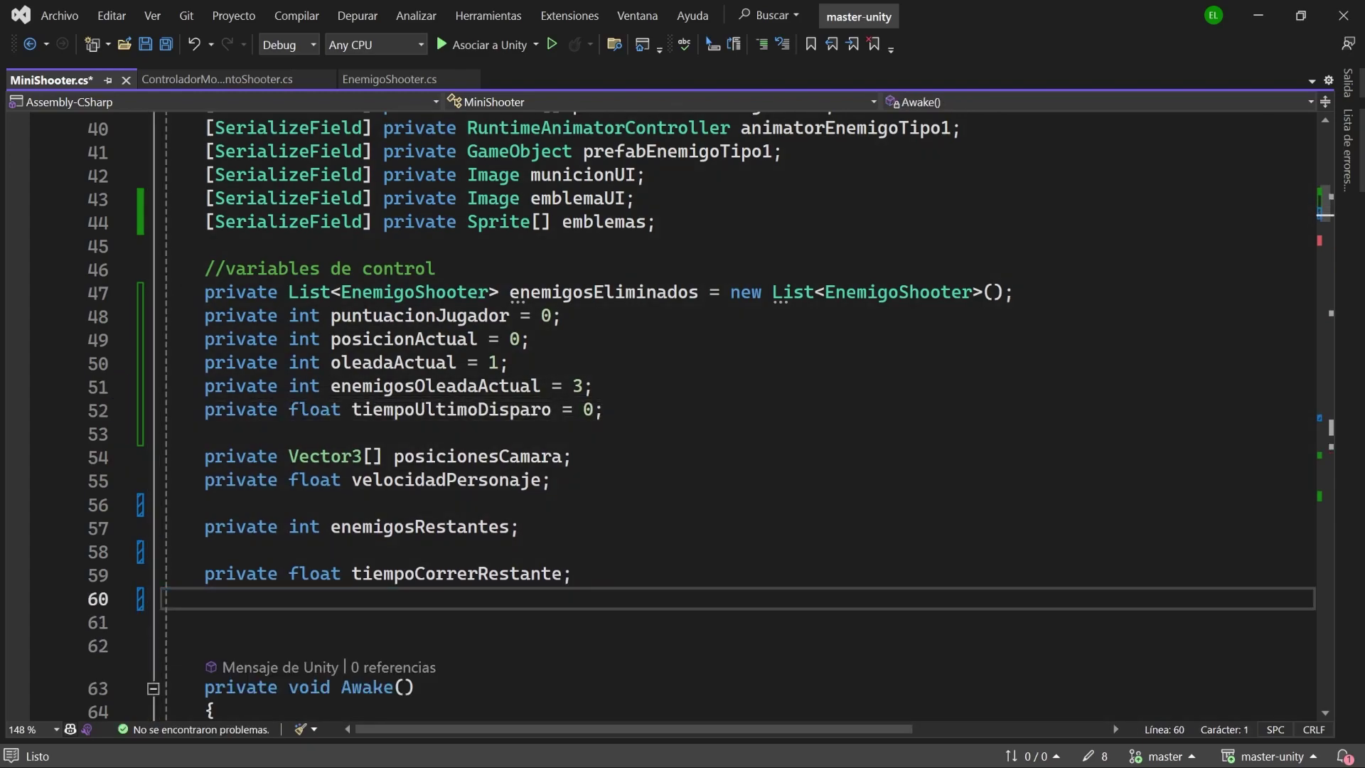
click(163, 433)
key(ctrl+v)
key(Delete)
Add the comment "//variables de control sin inicializar" above the posicionesCamara declaration
click(205, 503)
key(Return)
text(//variables de )
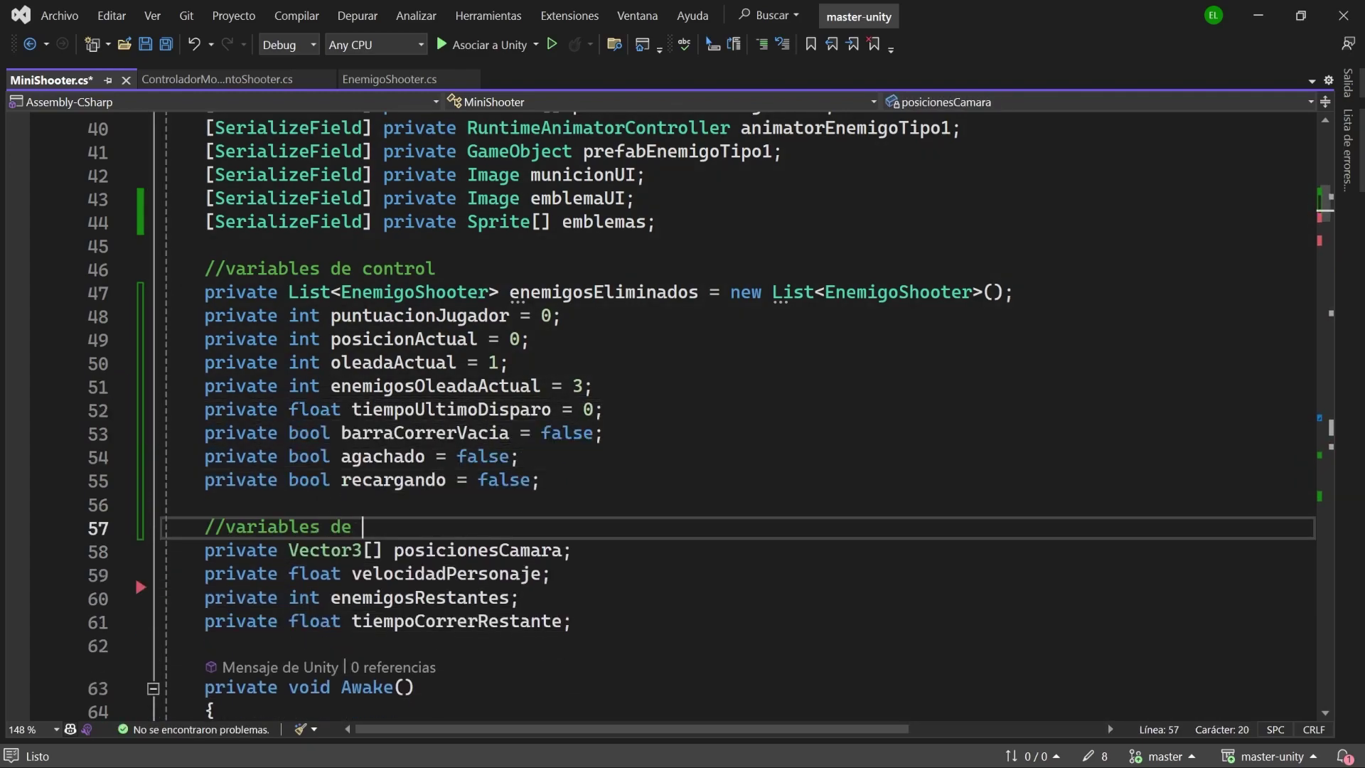
text(control sin inc)
key(BackSpace)
text(icializar)
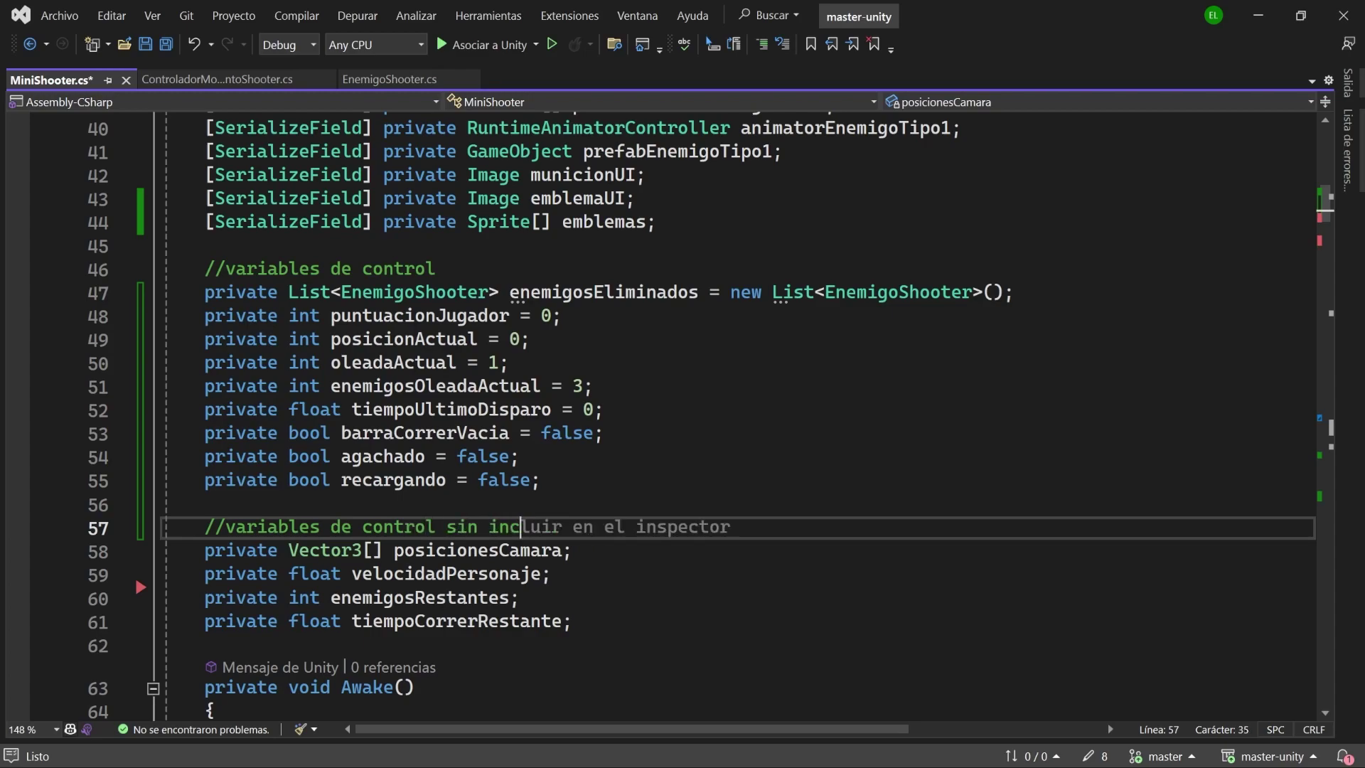
Add a Header attribute "UI" above the UI text fields and "Personaje Principal" above the personajePrincipal field
scroll(711, 413, up, 12)
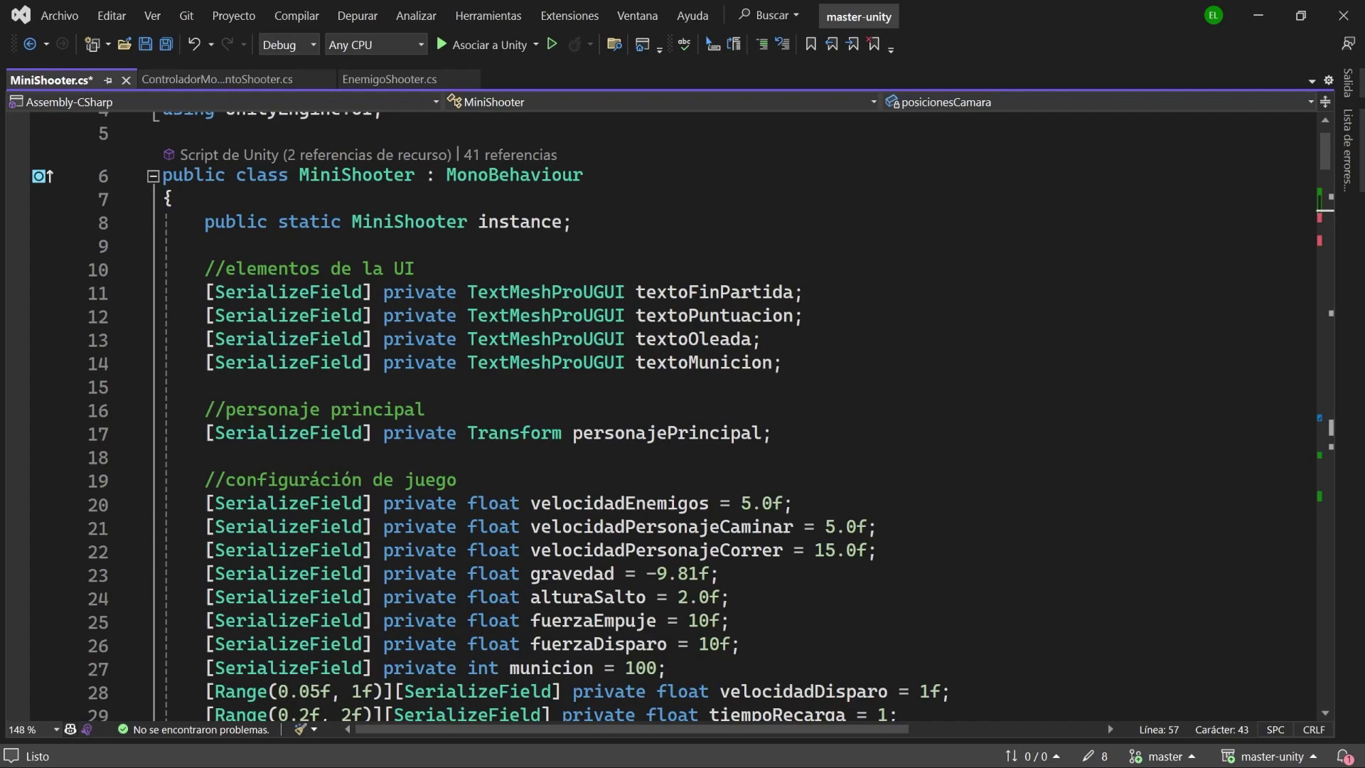
click(418, 268)
key(Return)
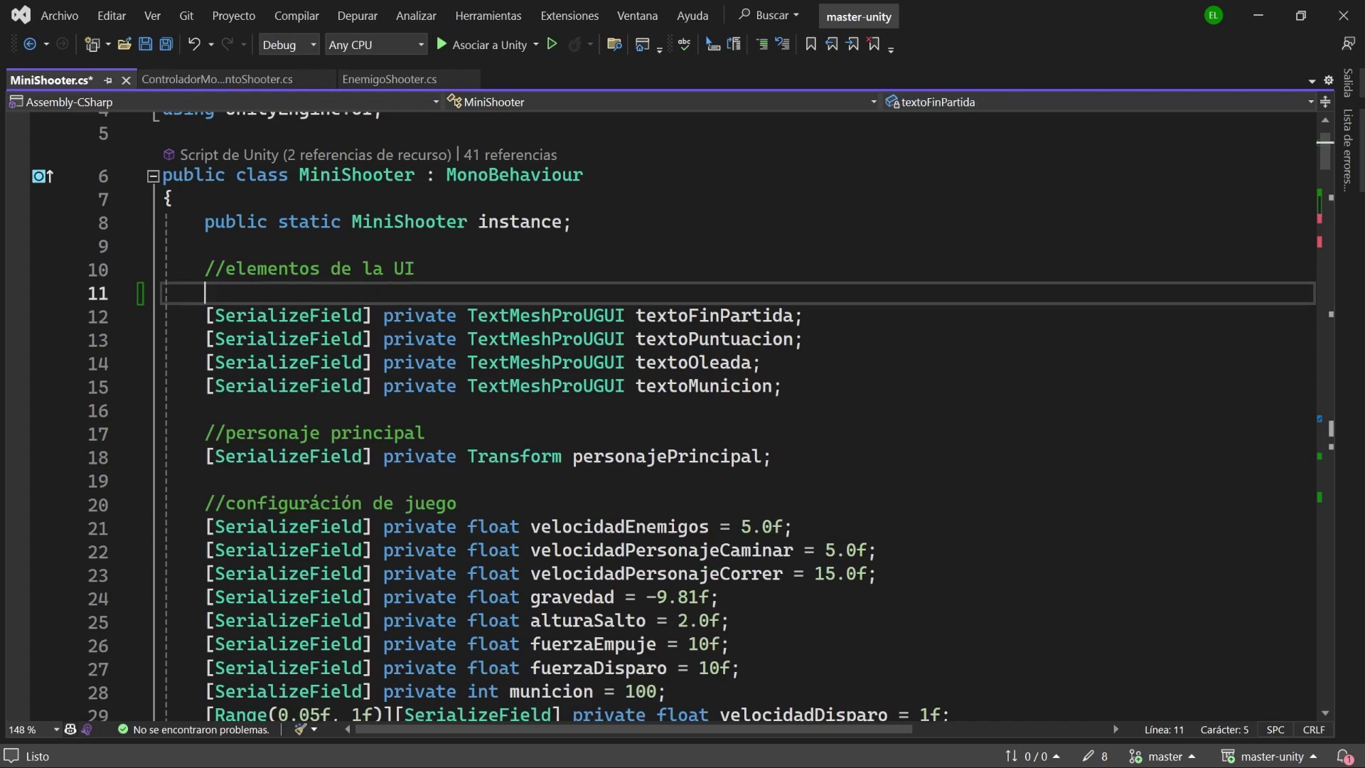
text([Header("UI"))
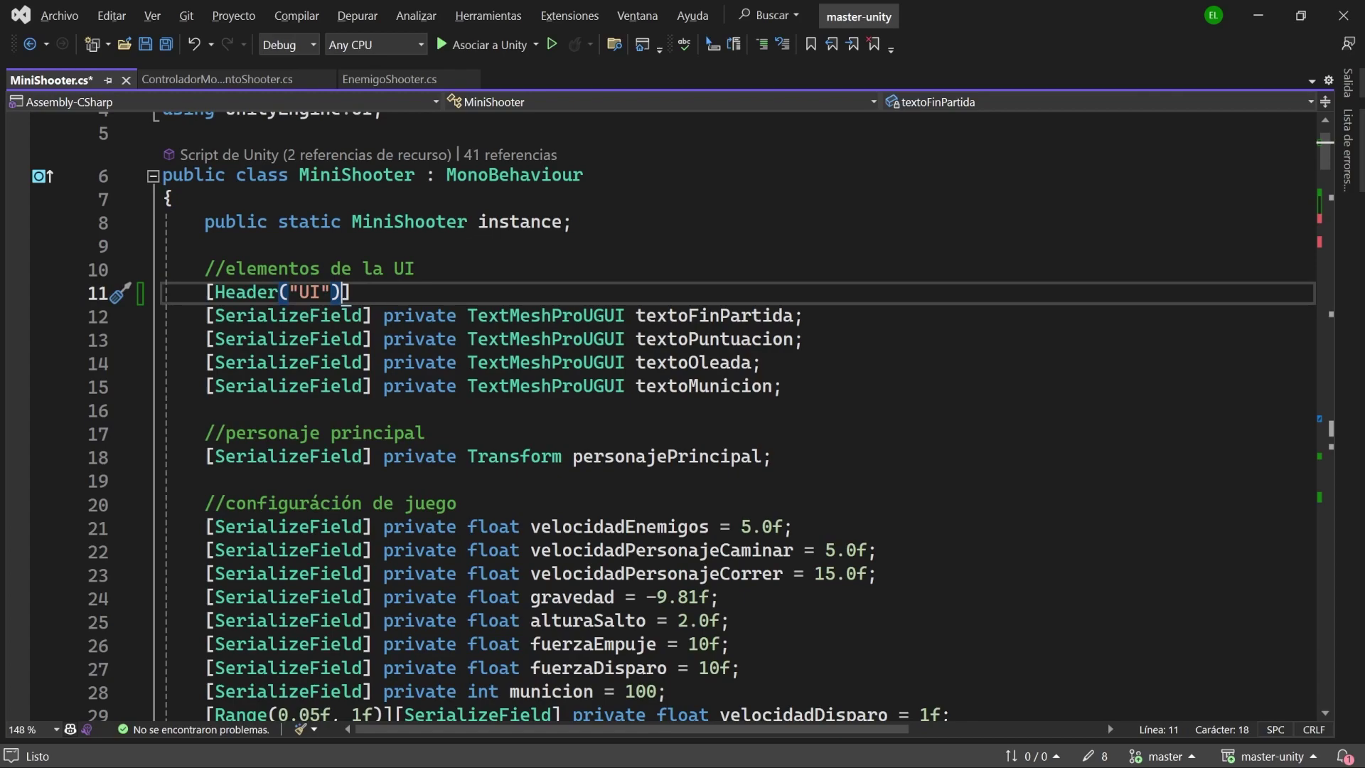
click(425, 433)
key(Return)
text([Header("Personaje Principal")])
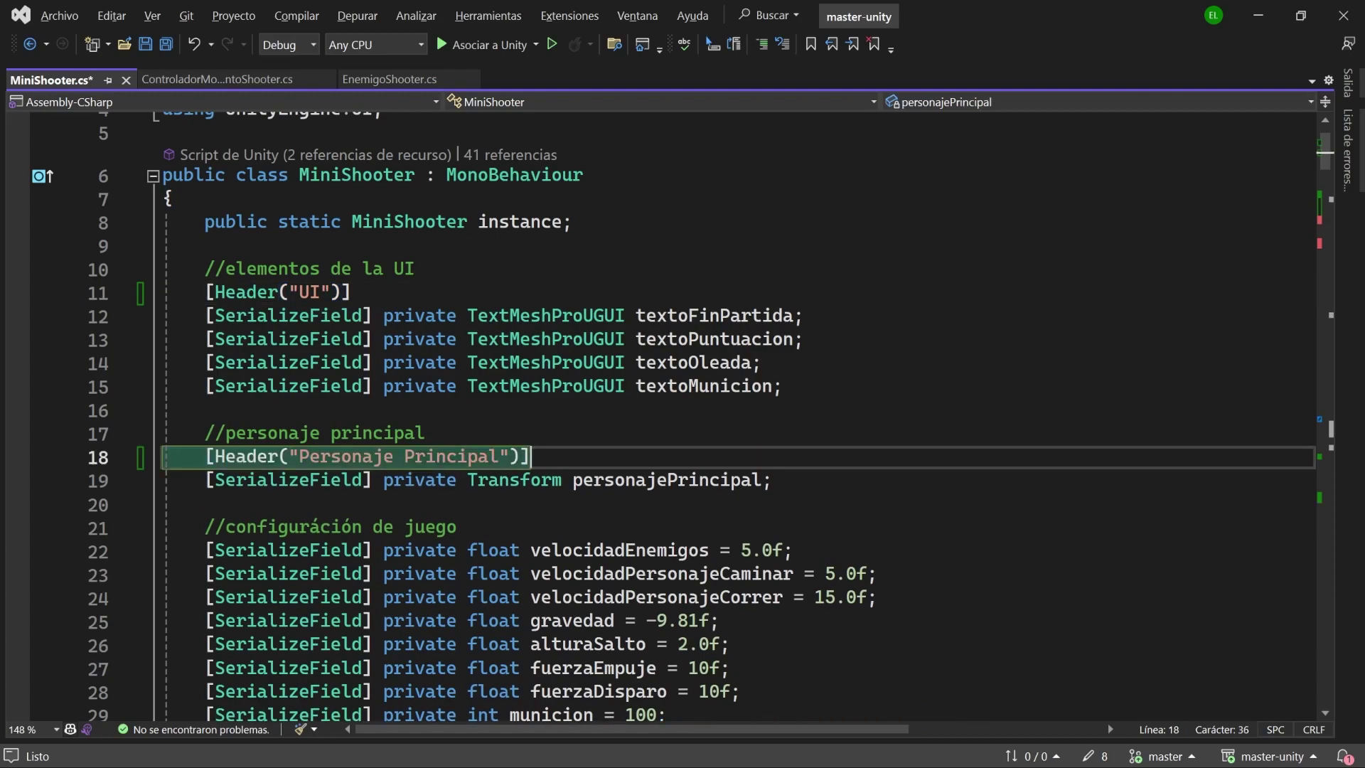
Add a Header attribute "Configuración del movimiento" above the velocidadEnemigos field
click(456, 526)
scroll(668, 412, down, 4)
key(Return)
text([Header("Configuración del mov)
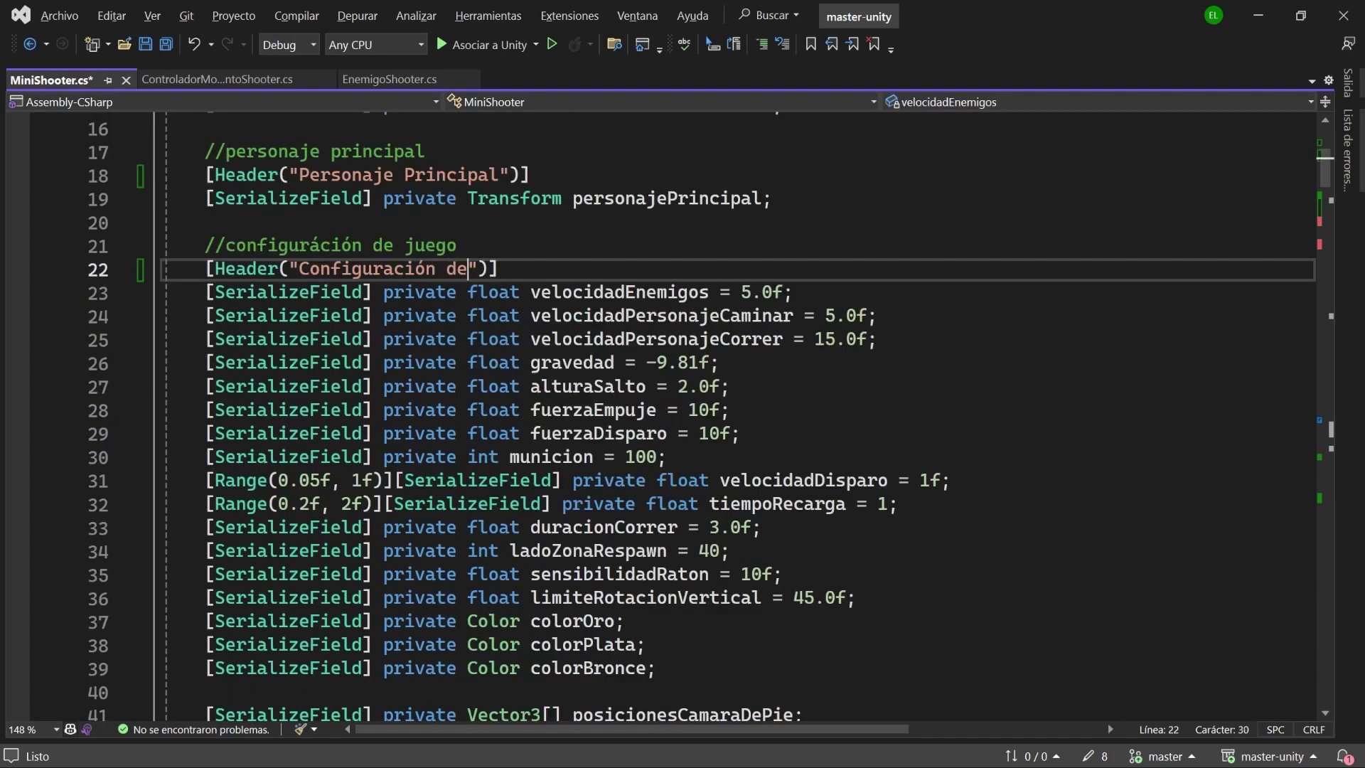
text(imiento)
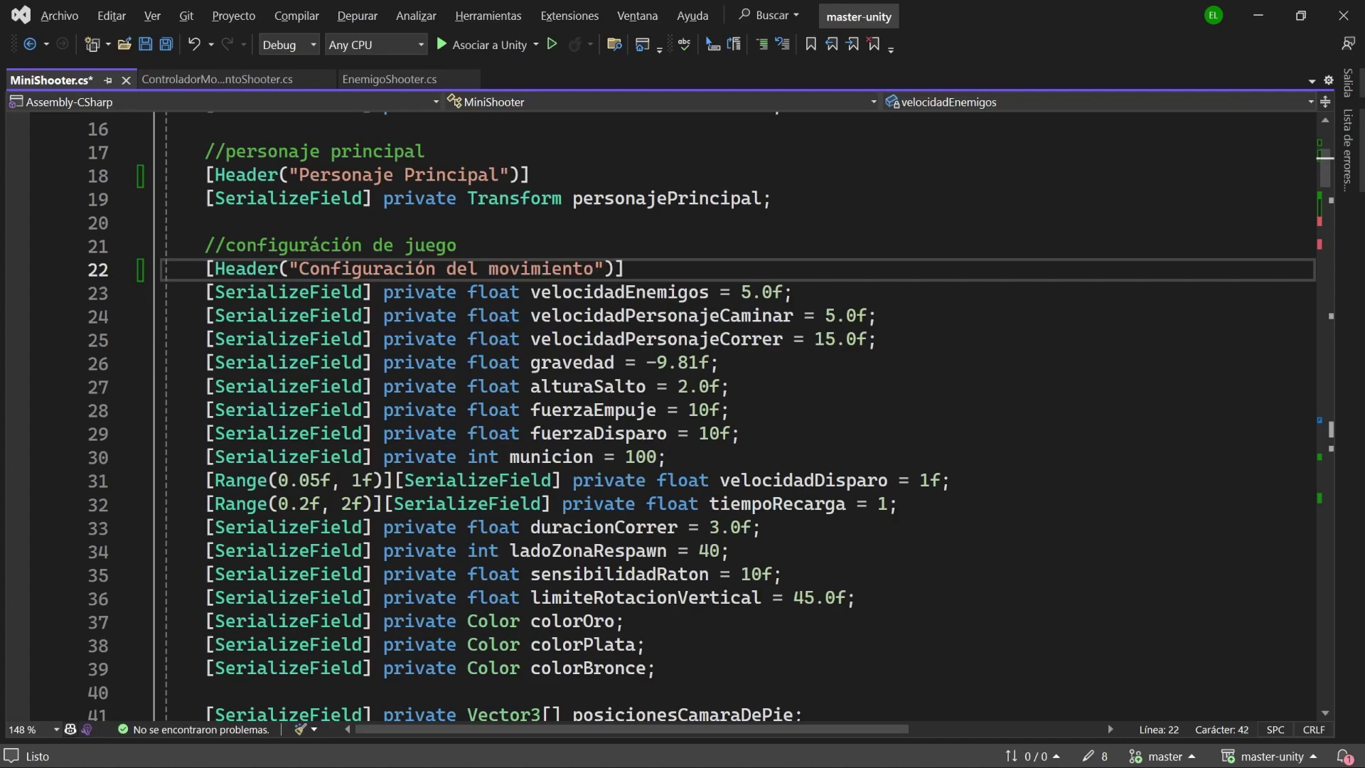
Copy the movement header above fuerzaEmpuje and change its text to "Configuración de fuerzas"
key(End)
key(shift+Home)
key(ctrl+c)
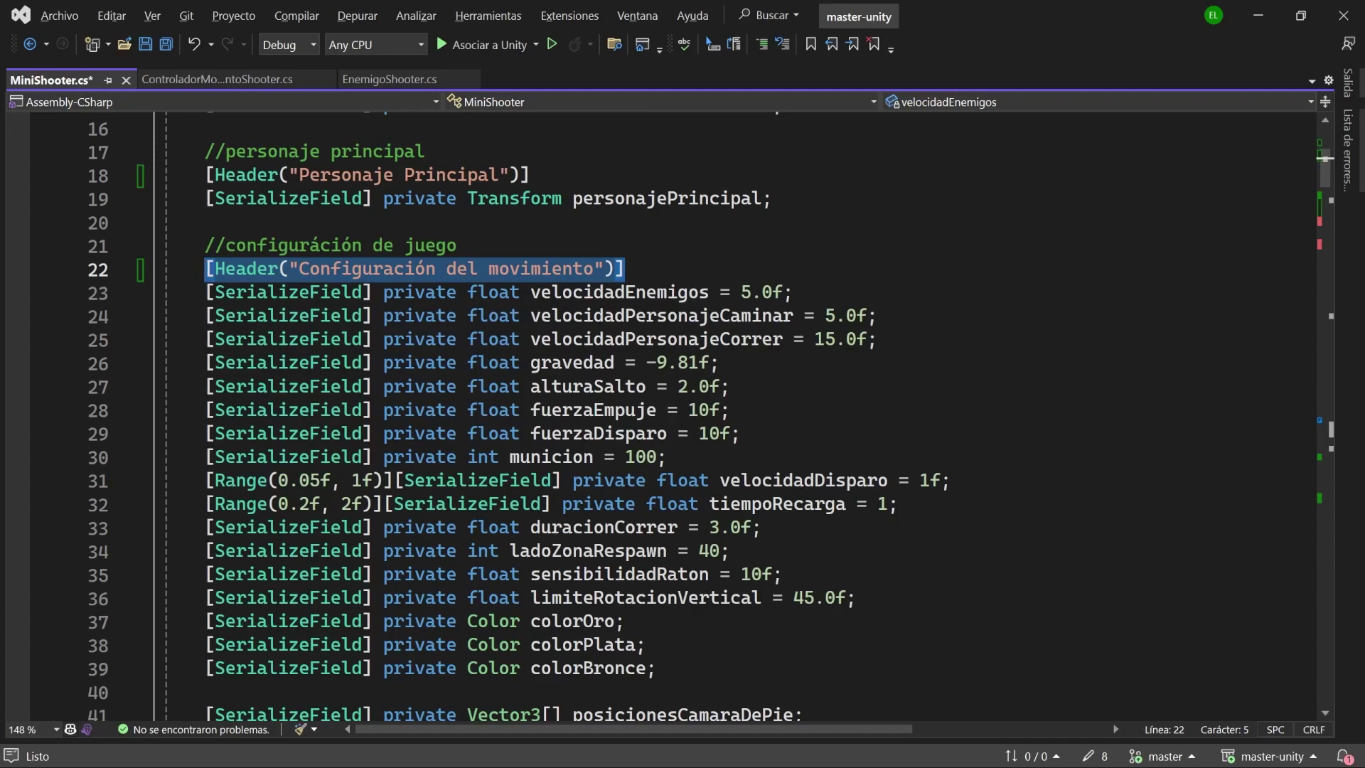
click(729, 386)
key(Return)
key(ctrl+v)
key(Left)
key(Left)
key(Left)
key(ctrl+shift+Left)
key(BackSpace)
key(BackSpace)
key(BackSpace)
text(fuer)
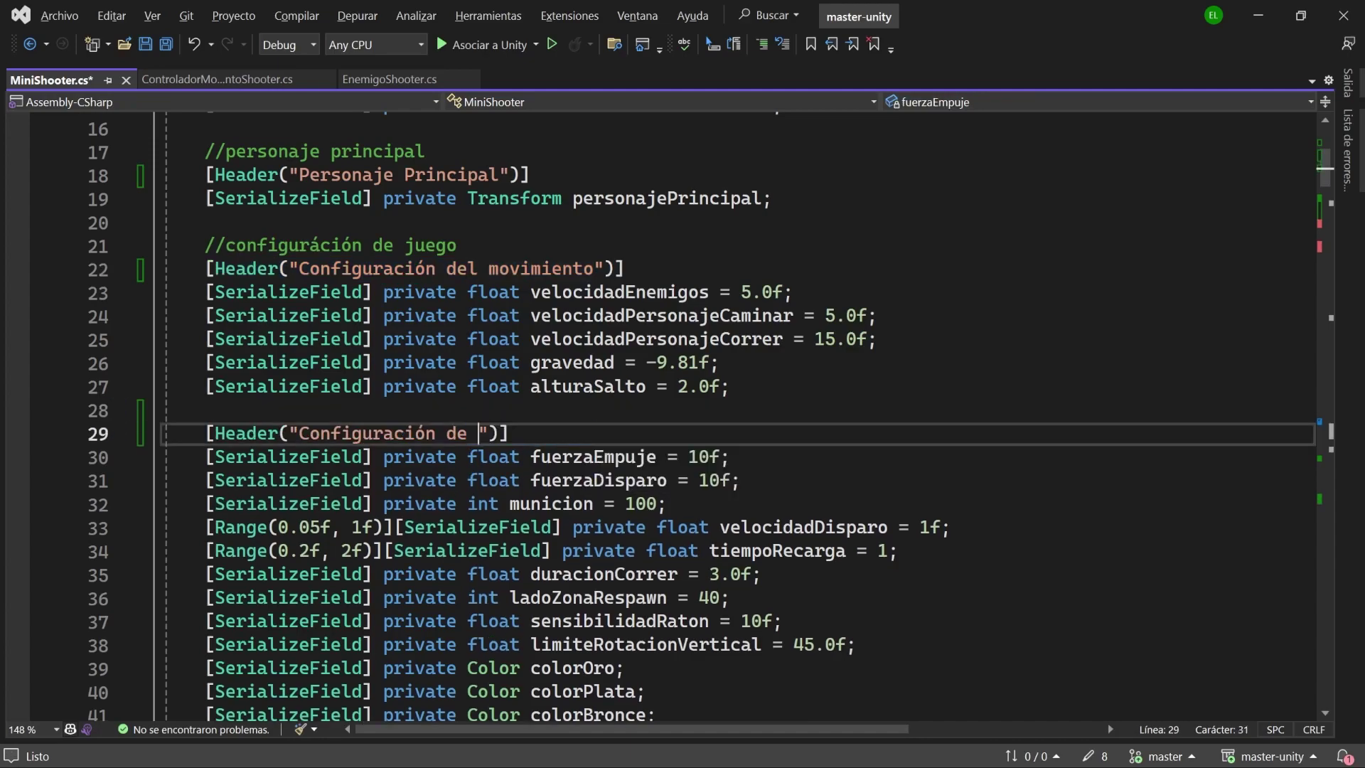
text(zas)
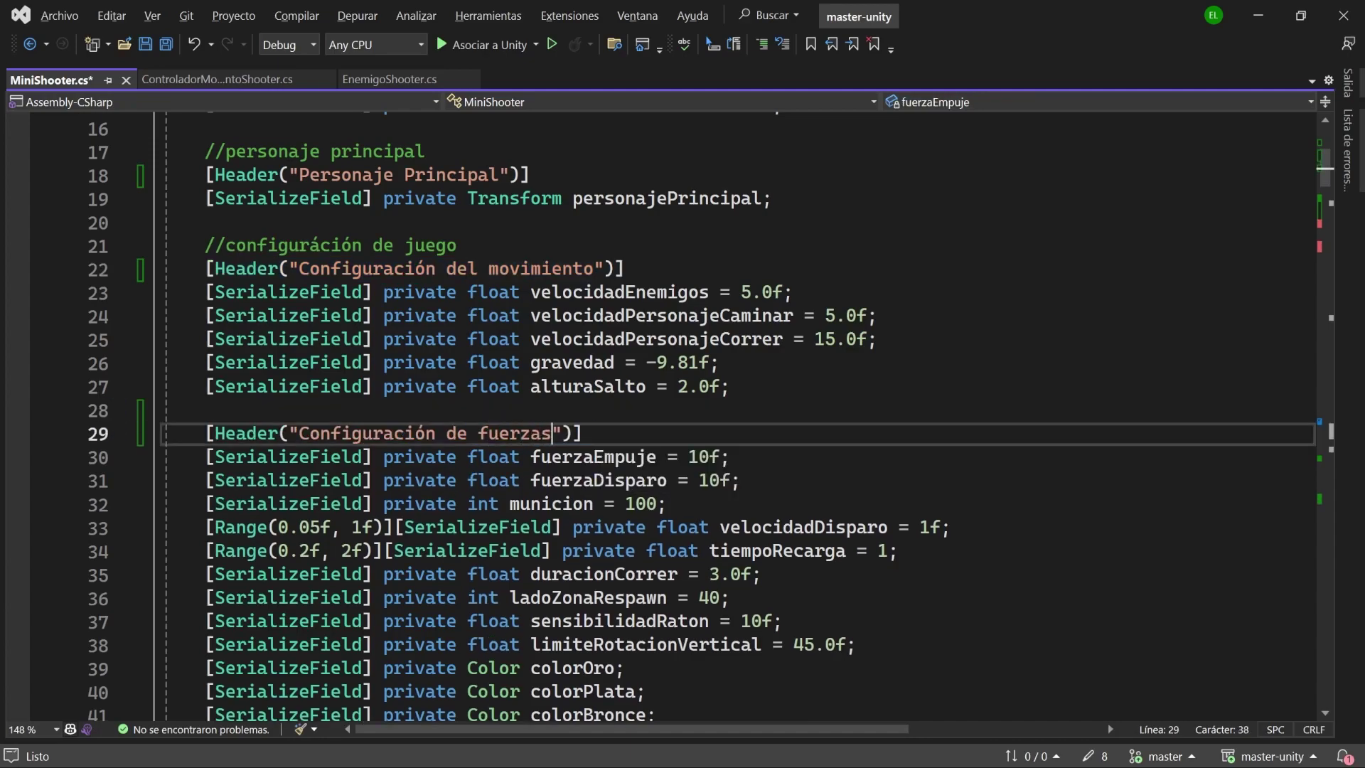
Add a Header attribute "Configuración del disparo" above the municion field, separated by a blank line
key(Down)
key(Down)
key(End)
key(Return)
key(Return)
key(Tab)
key(Left)
key(Left)
key(Left)
key(ctrl+shift+Left)
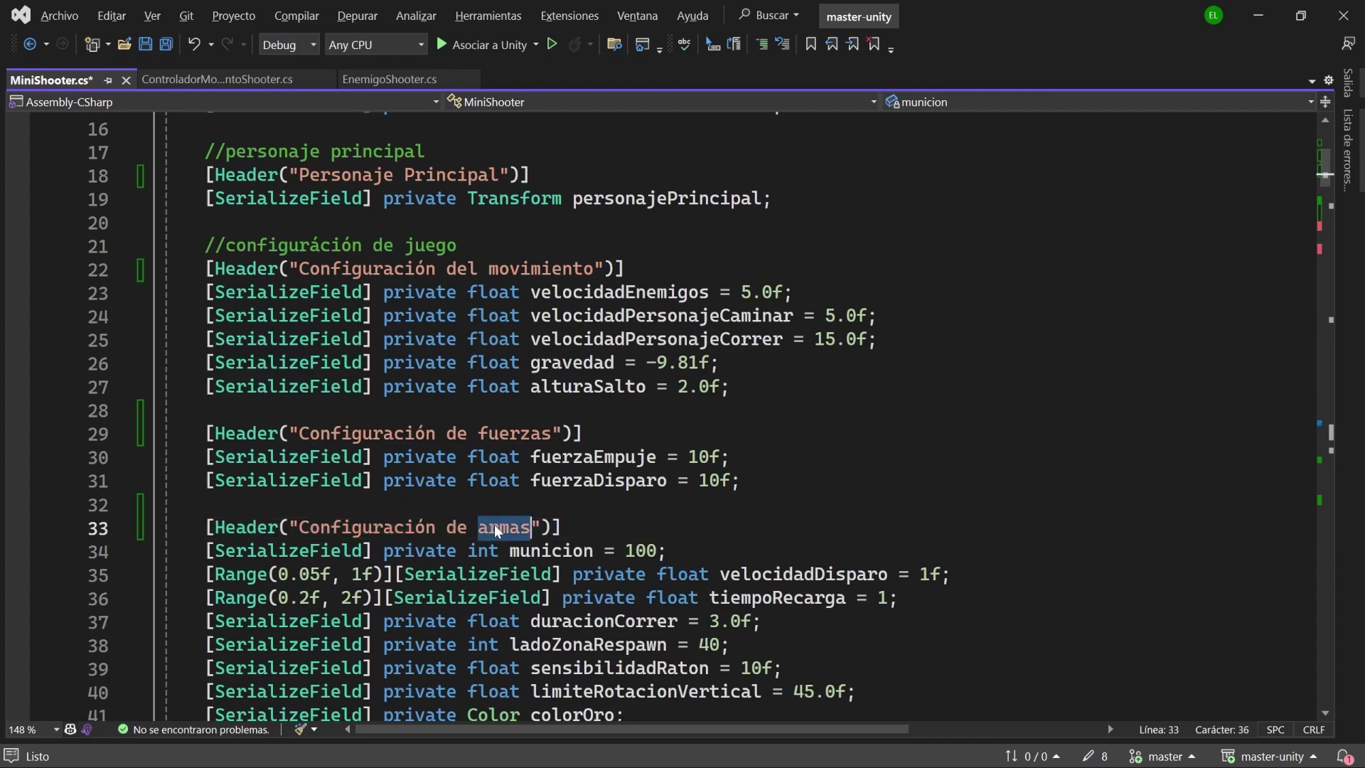
key(BackSpace)
key(BackSpace)
text(l dispa)
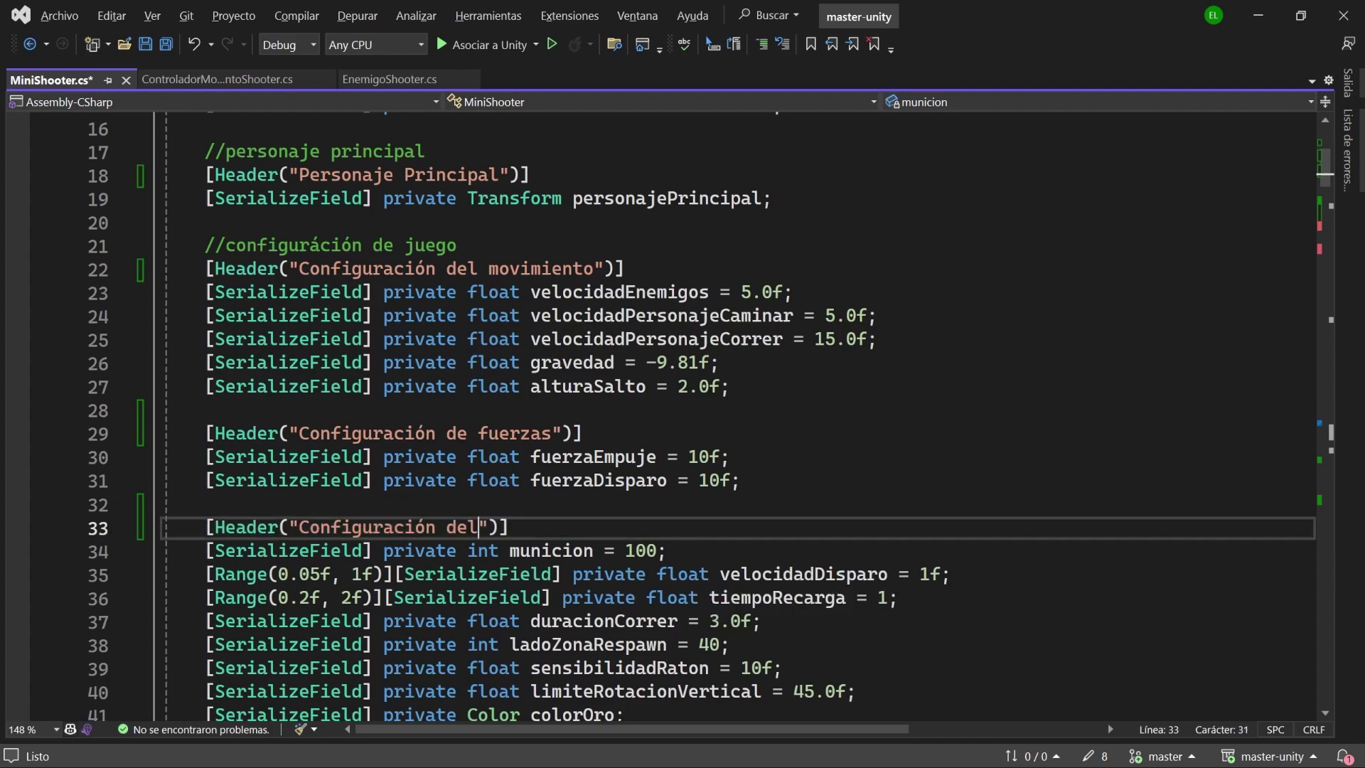
text(ro)
Move the duracionCorrer field below alturaSalto in the movement configuration group
scroll(544, 432, down, 3)
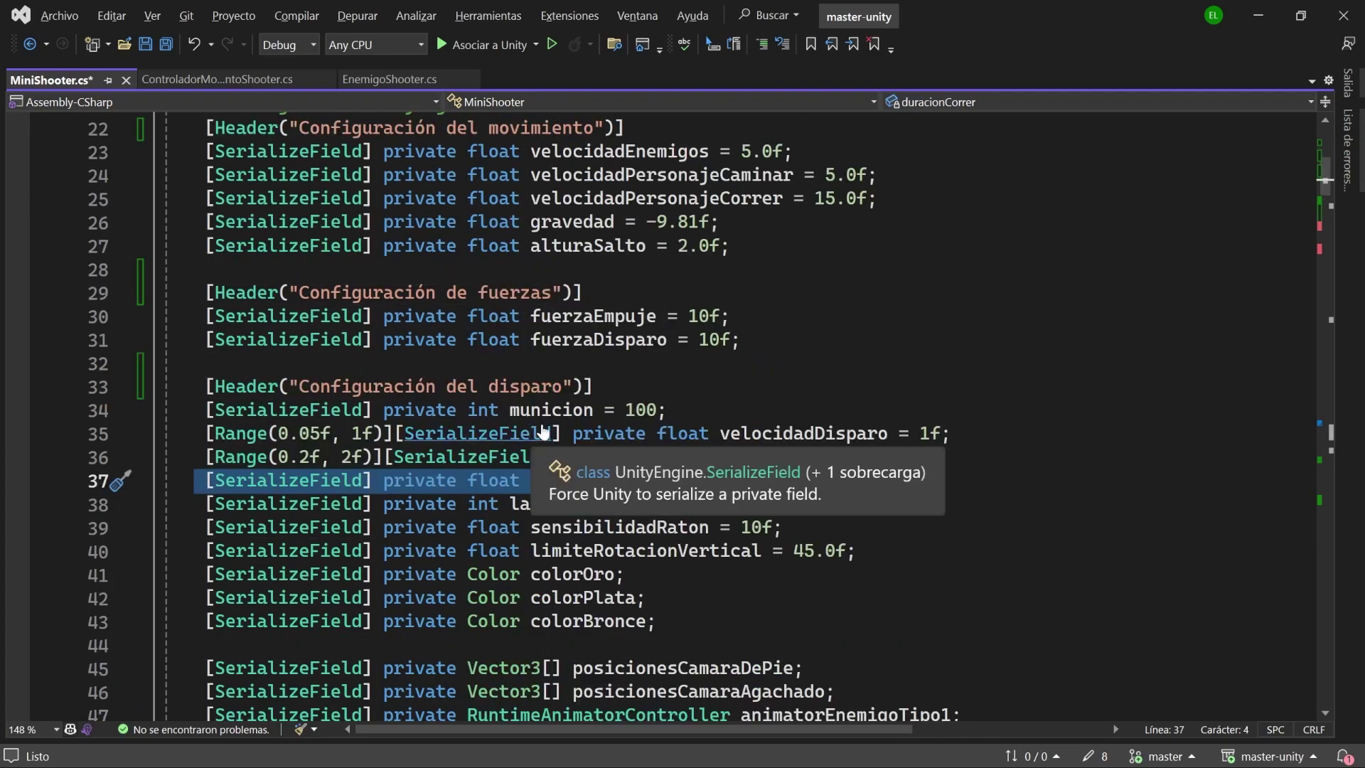
key(ctrl+x)
click(731, 246)
key(Return)
key(ctrl+v)
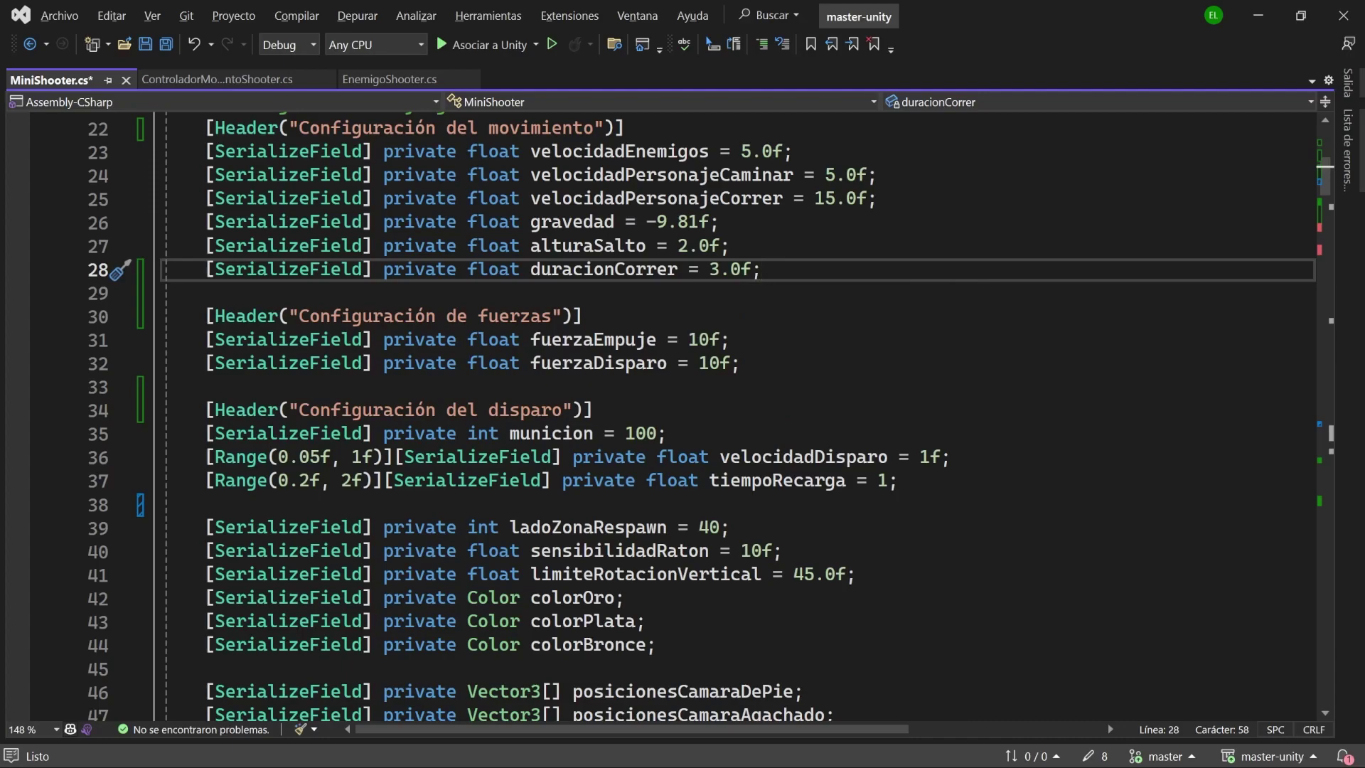
Move the municionUI, emblemaUI and emblemas fields below textoMunicion in the UI group
scroll(711, 419, down, 2)
drag(657, 691, 162, 644)
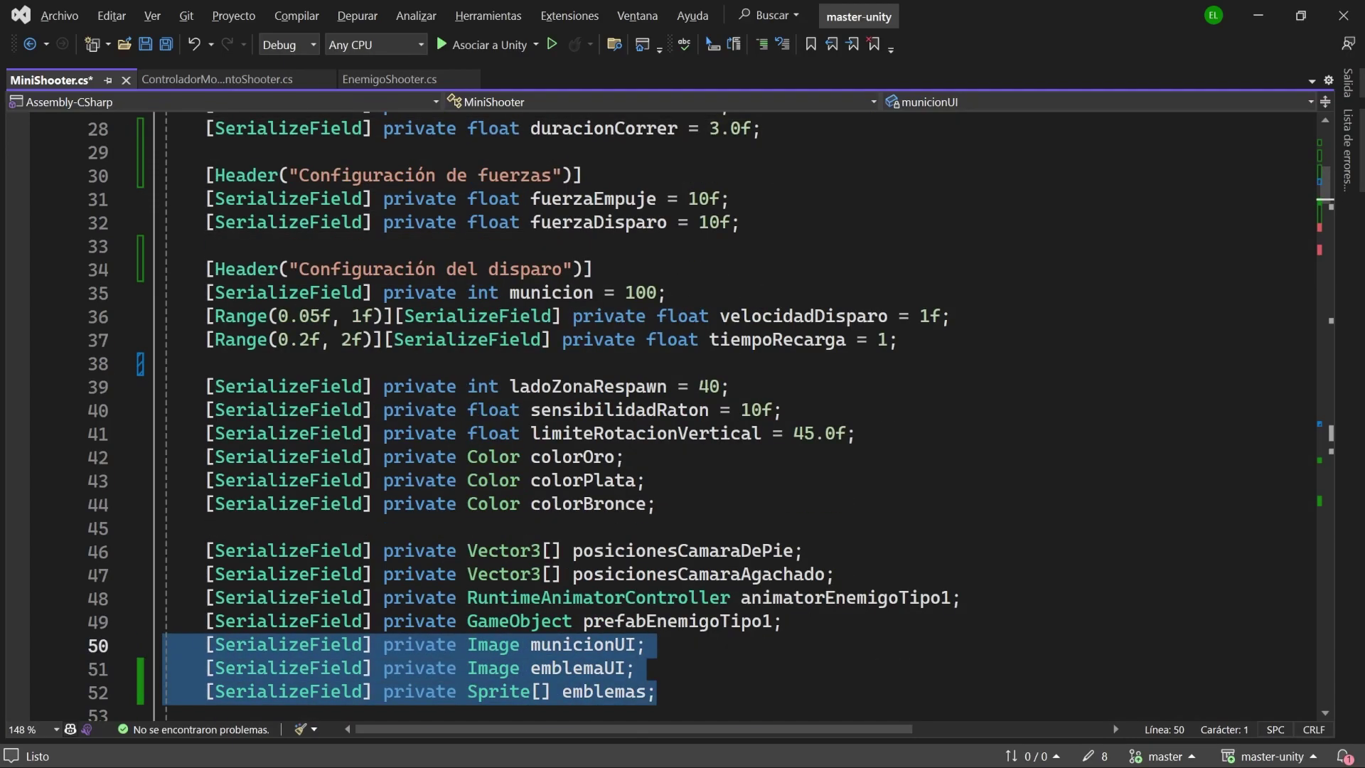
key(ctrl+x)
scroll(711, 420, up, 7)
click(782, 315)
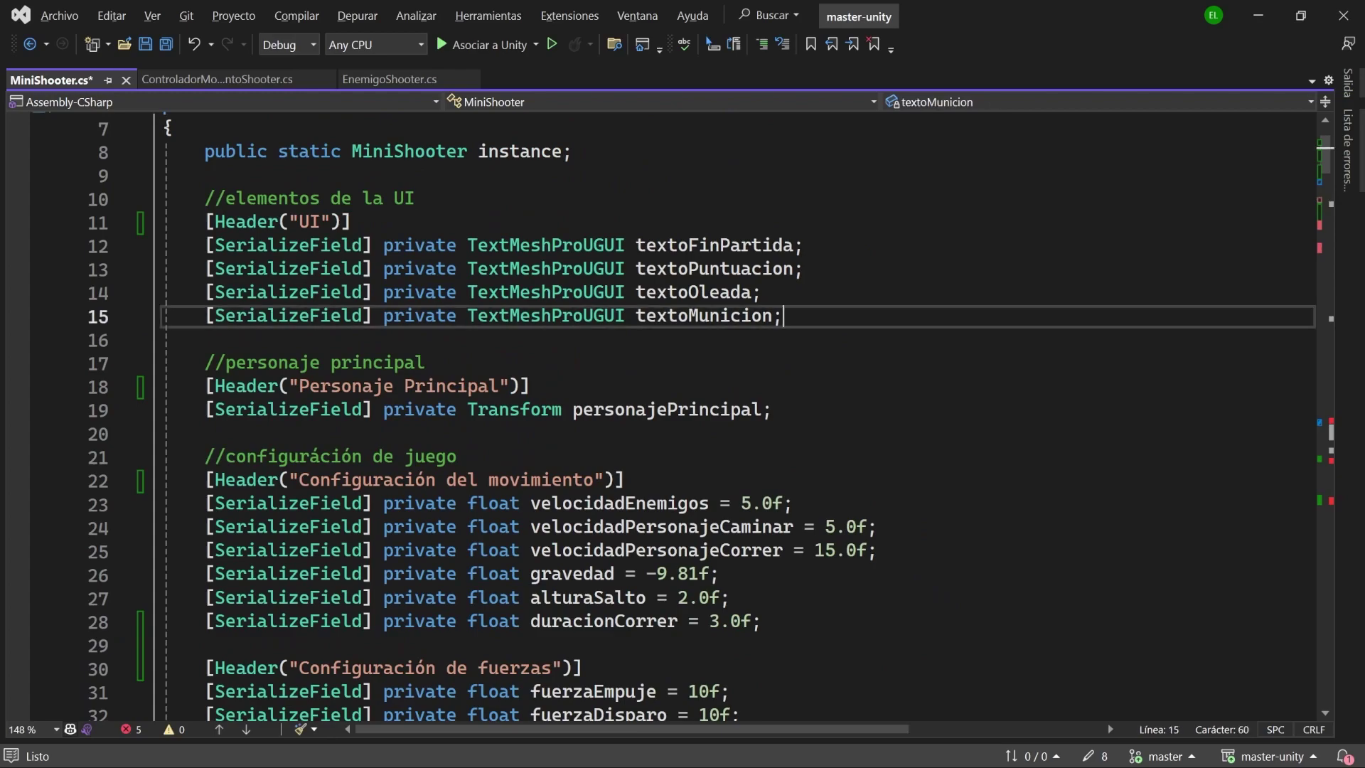
key(Return)
key(ctrl+v)
Delete the "//configuración de juego" and "//personaje principal" comments and remove a leftover blank line below personajePrincipal
scroll(711, 419, down, 3)
drag(456, 317, 204, 316)
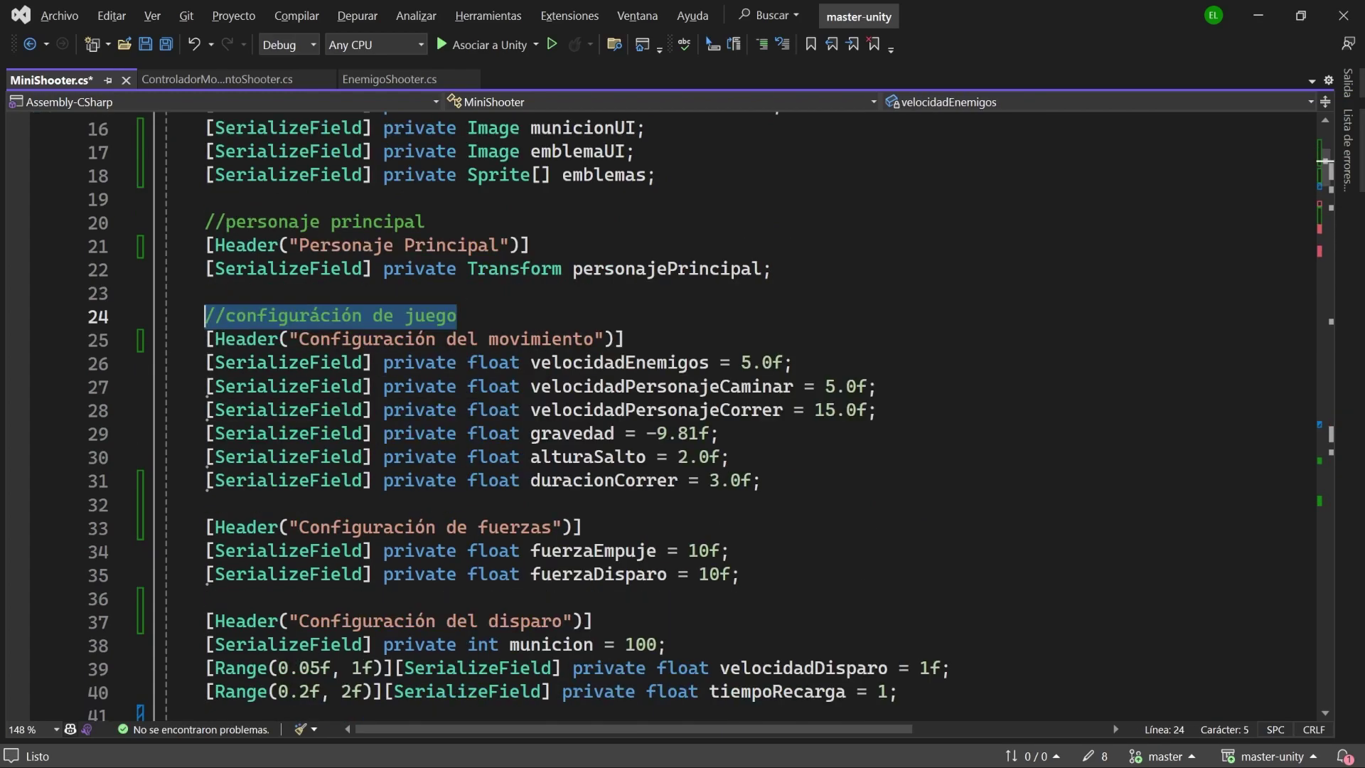
key(Delete)
drag(424, 221, 205, 221)
key(Delete)
click(772, 269)
key(Delete)
Set the Header text above posicionesCamaraDePie to "Configuraciones cámara"
scroll(711, 419, up, 3)
scroll(455, 480, down, 6)
drag(457, 481, 563, 480)
text(ca)
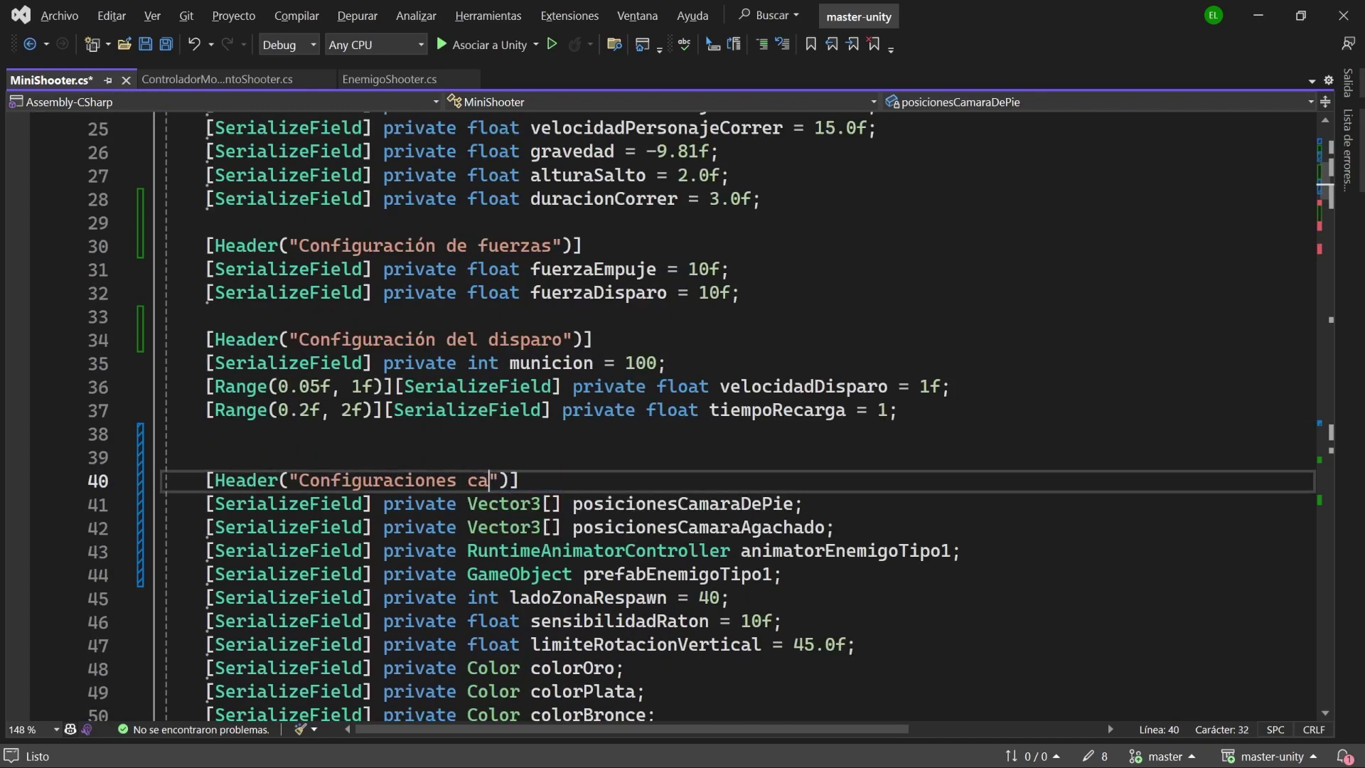
key(BackSpace)
text(ámara)
scroll(710, 419, down, 1)
Copy the camera header above animatorEnemigoTipo1 after a blank line, change its text to "Configuraciones adicionales", and save the script
click(836, 456)
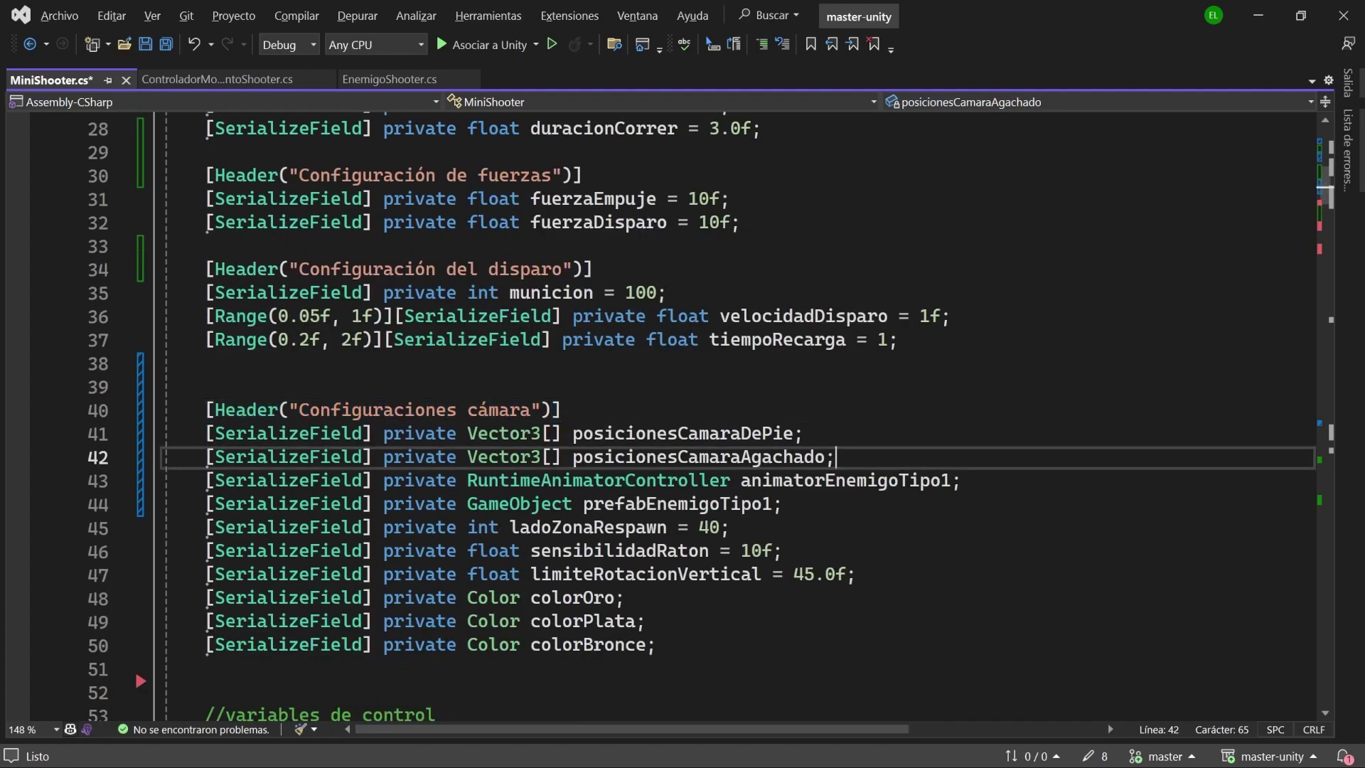
key(Return)
key(Return)
key(ctrl+v)
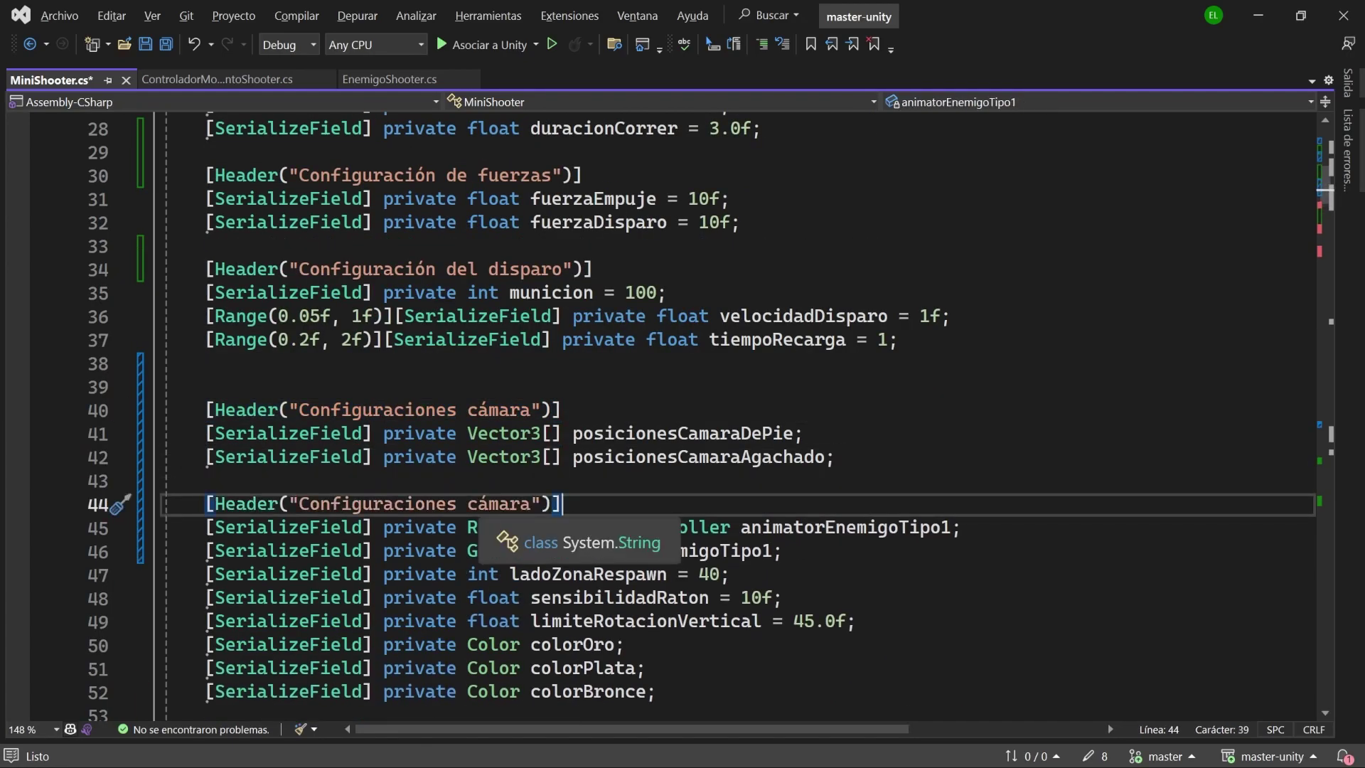
double_click(498, 503)
text(adicionales)
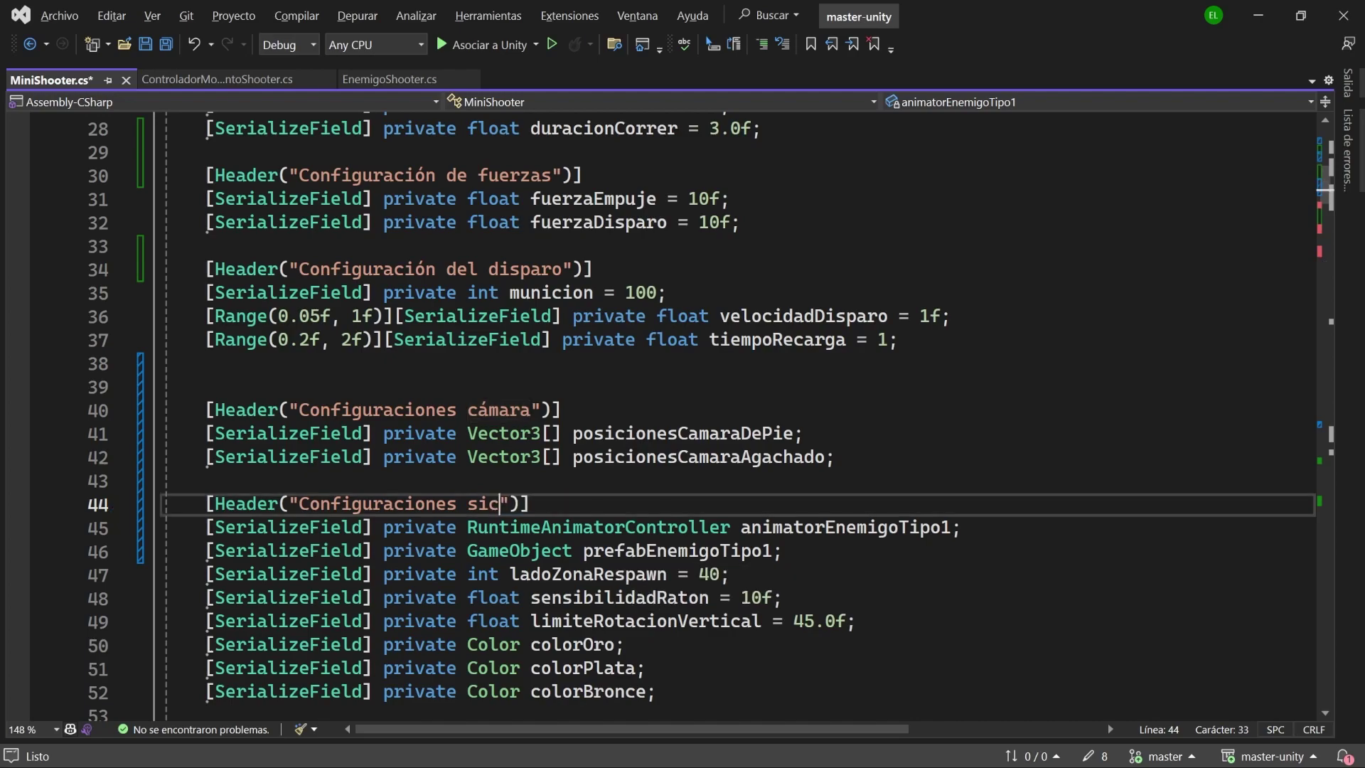
key(ctrl+s)
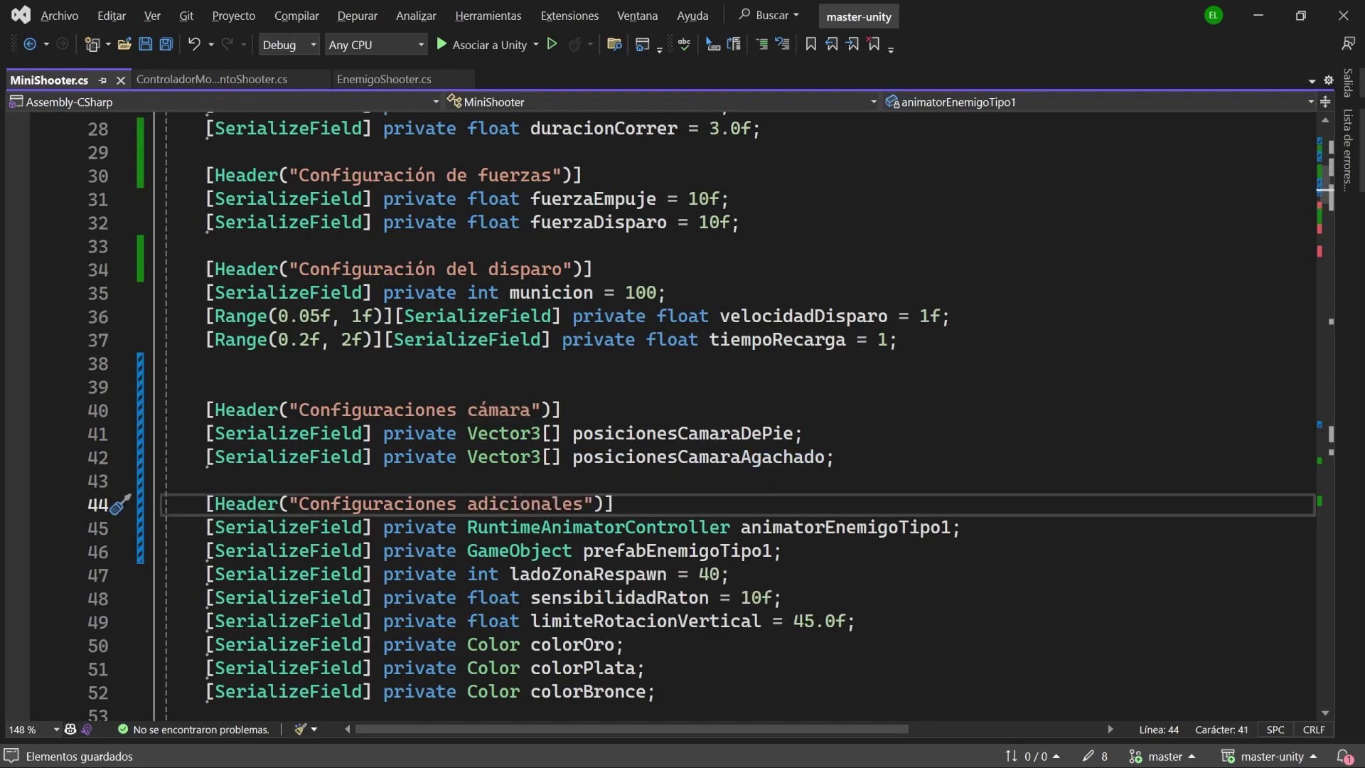
Switch to Unity and examine how the Mini Shooter component's fields are grouped, including the Emblemas array
key(alt+Tab)
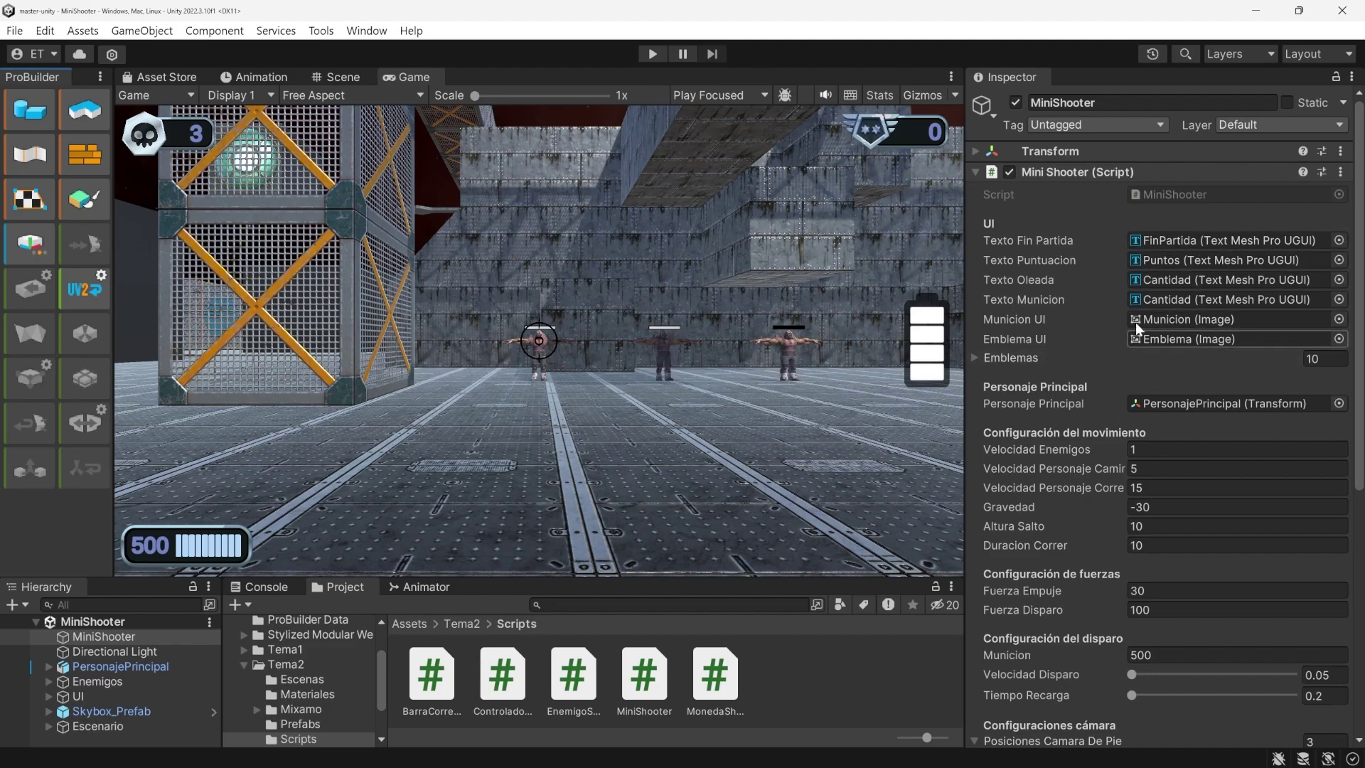
click(973, 357)
click(974, 357)
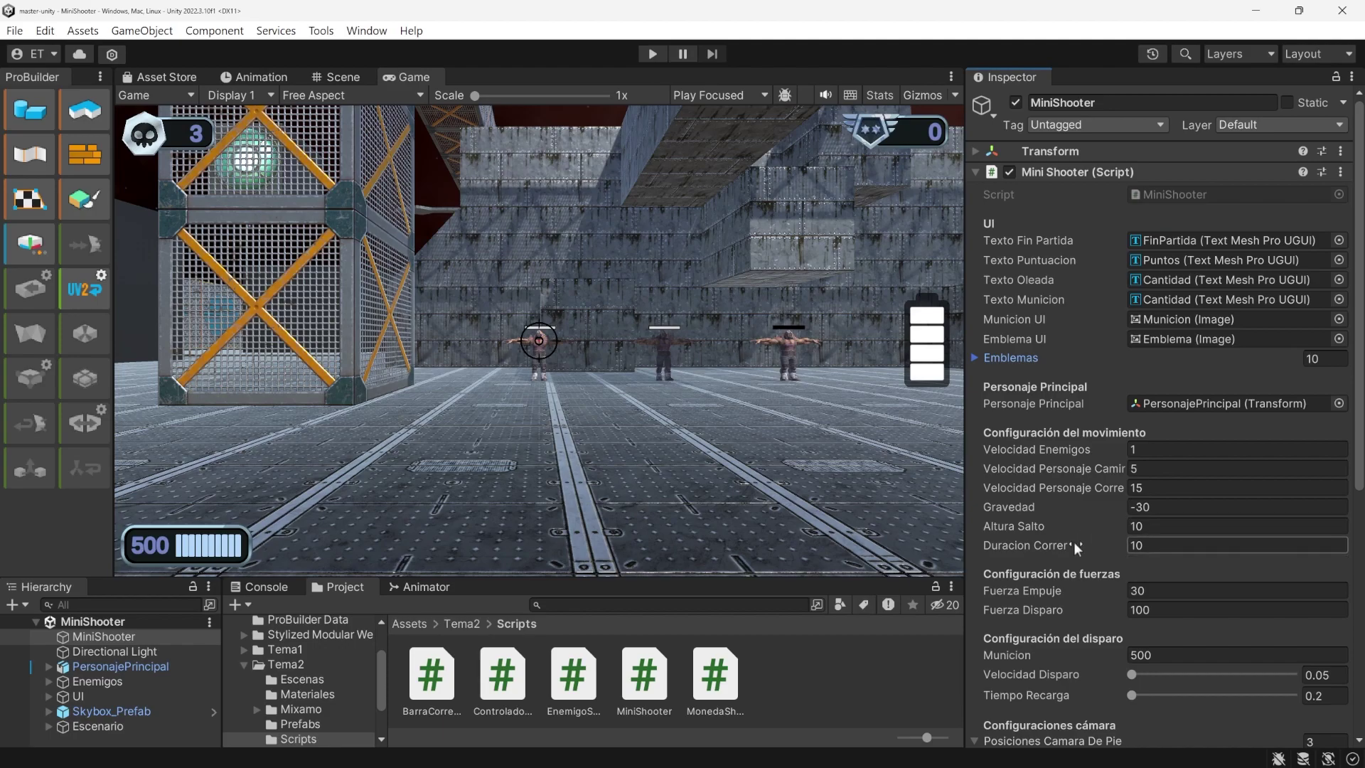
scroll(1094, 508, down, 1)
scroll(1098, 554, up, 1)
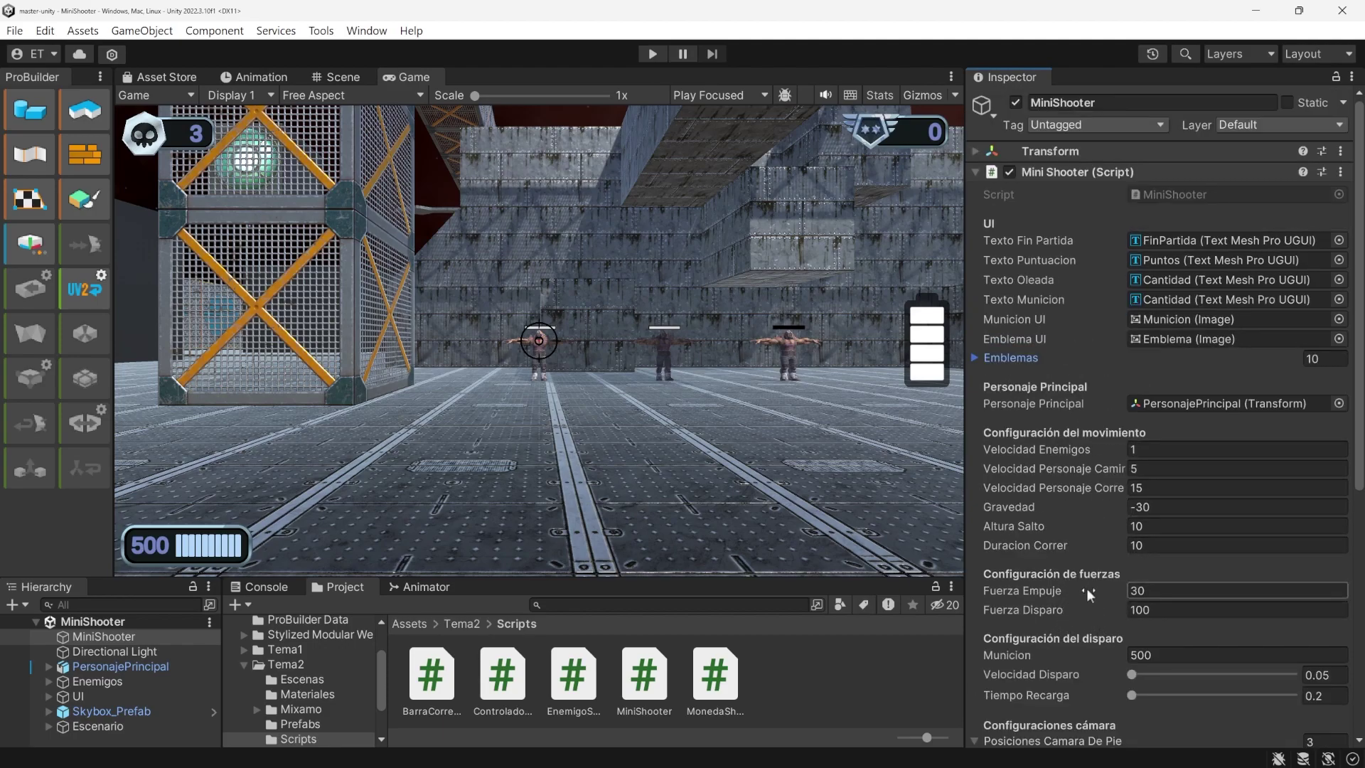
scroll(1081, 593, down, 2)
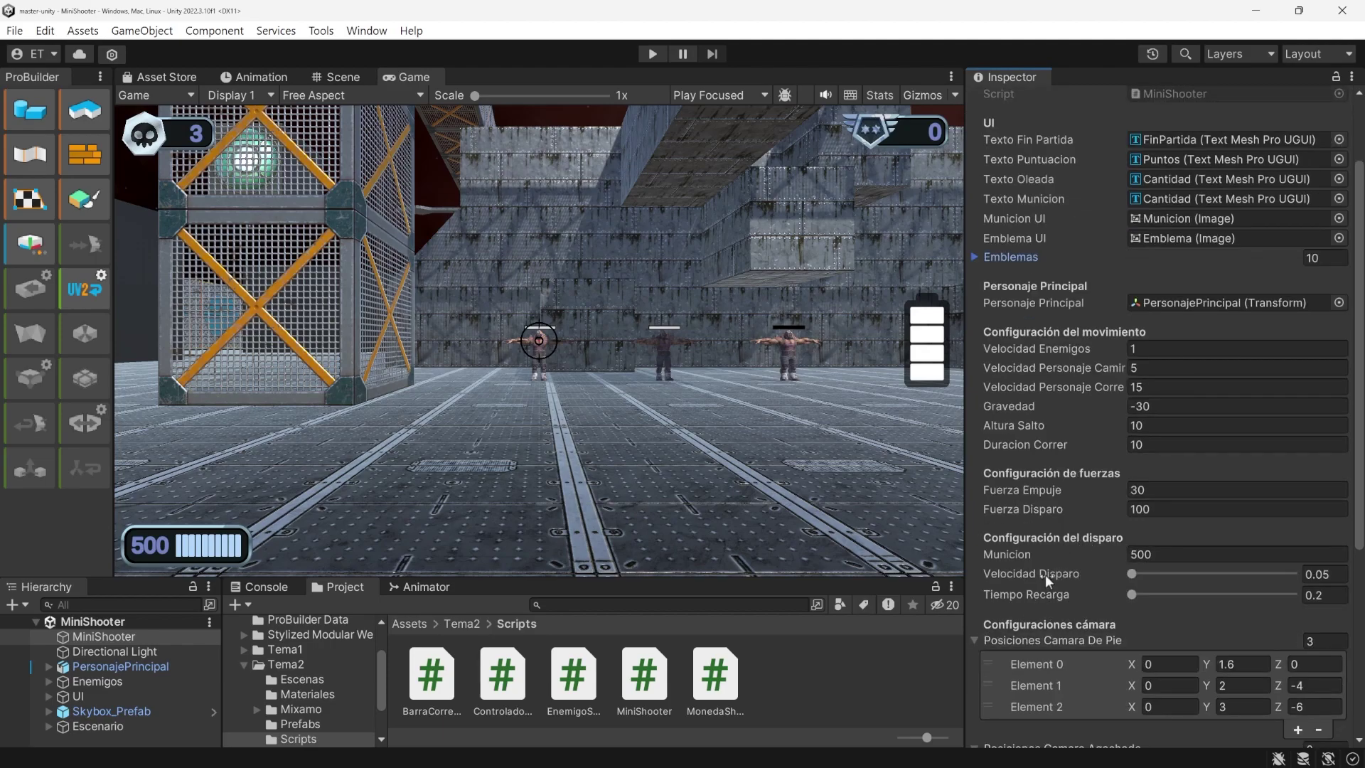
Collapse the standing and crouching camera position arrays and examine the camera and additional configuration groups
click(977, 638)
click(975, 659)
scroll(1080, 518, down, 2)
scroll(1073, 626, up, 5)
scroll(1078, 607, down, 5)
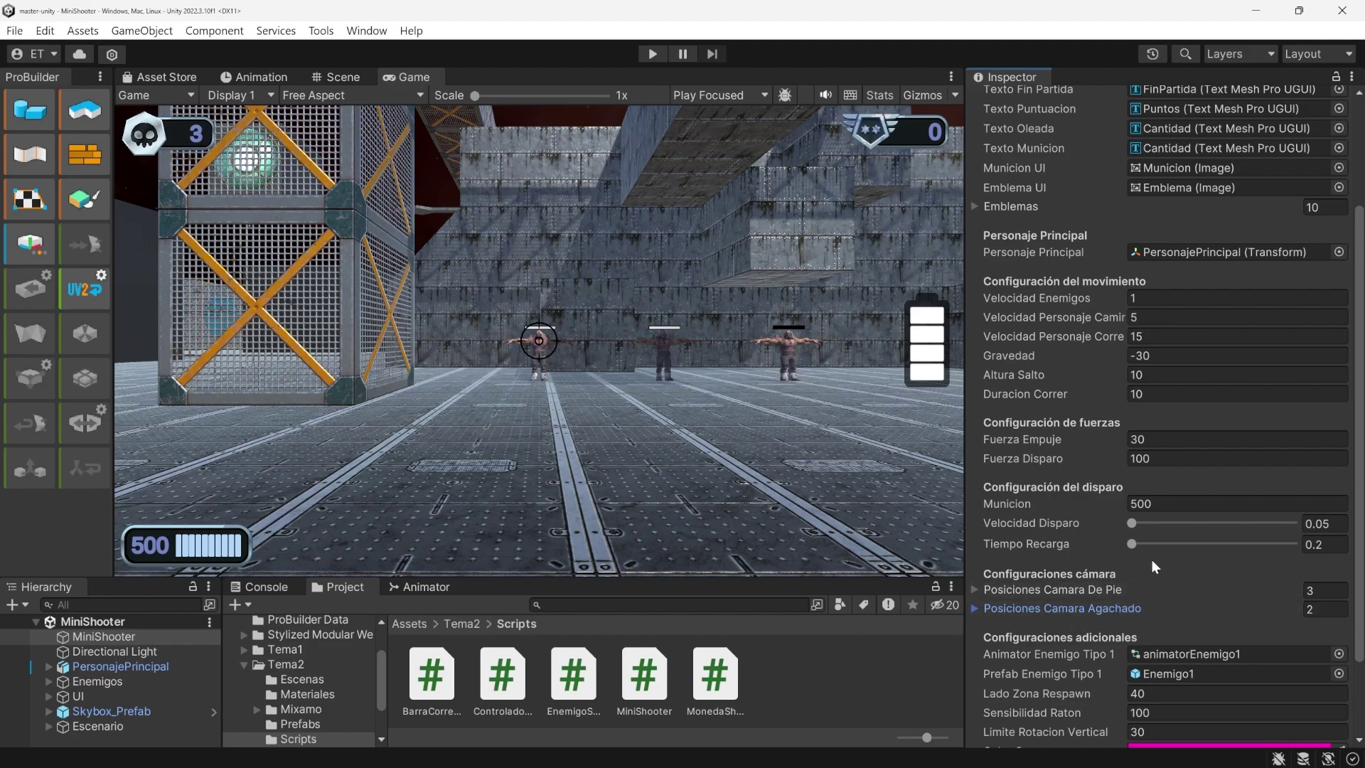
scroll(1159, 568, down, 3)
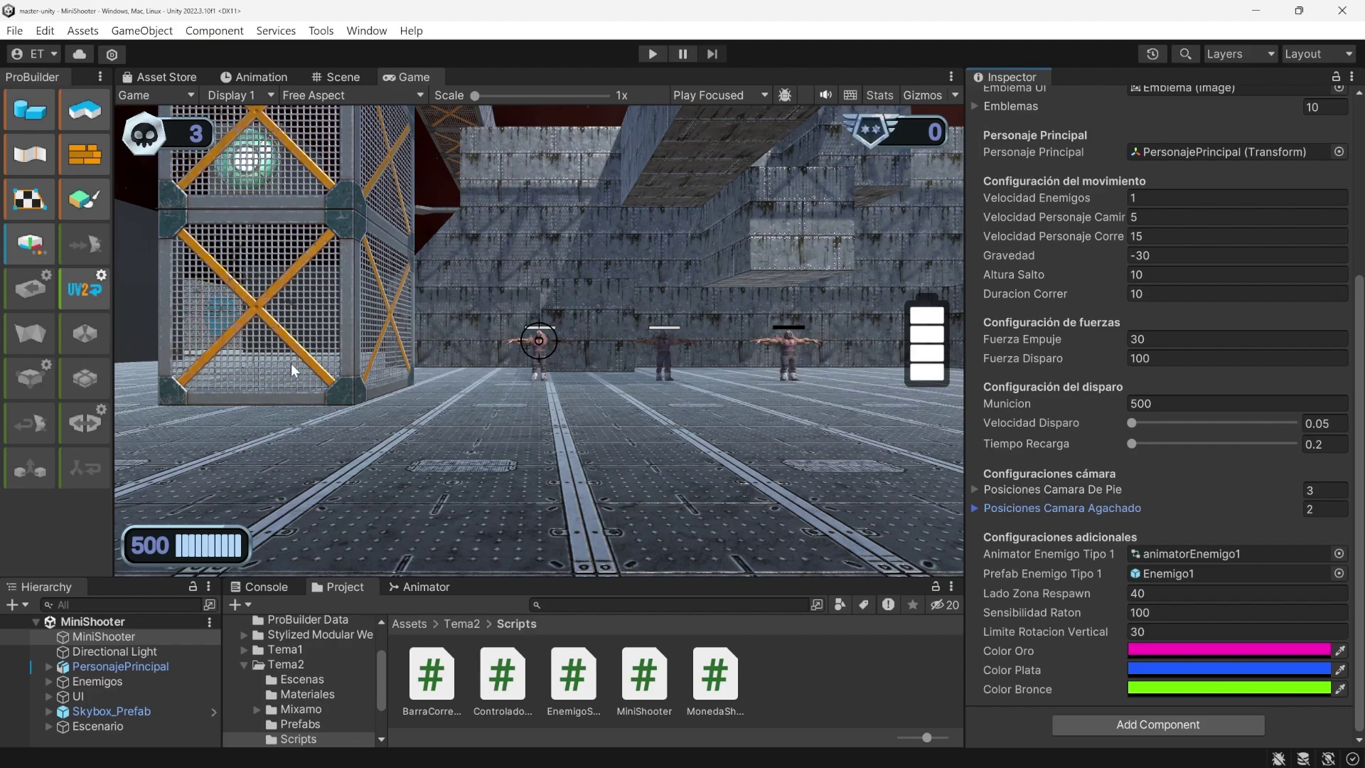
Set the UI canvas's UI Scale Mode to Constant Pixel Size
click(98, 697)
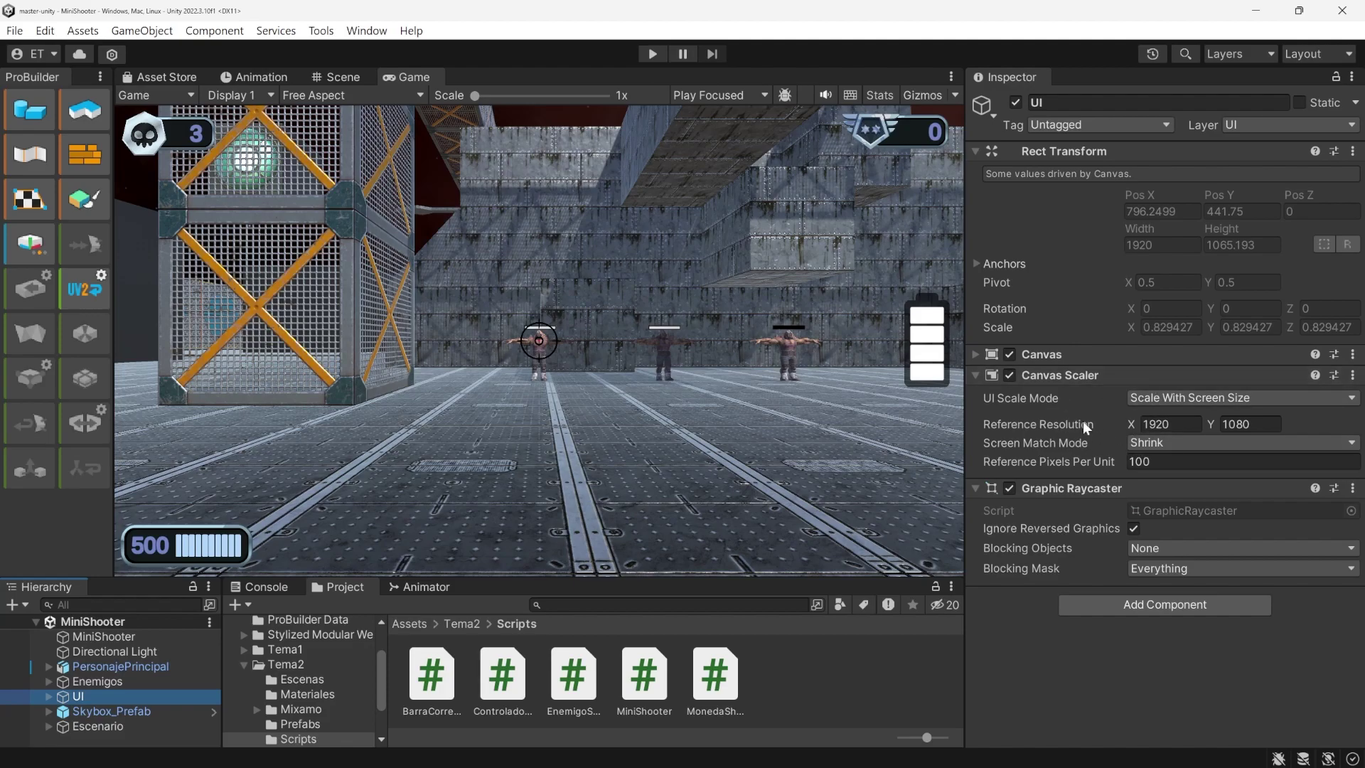
click(1165, 396)
click(1200, 418)
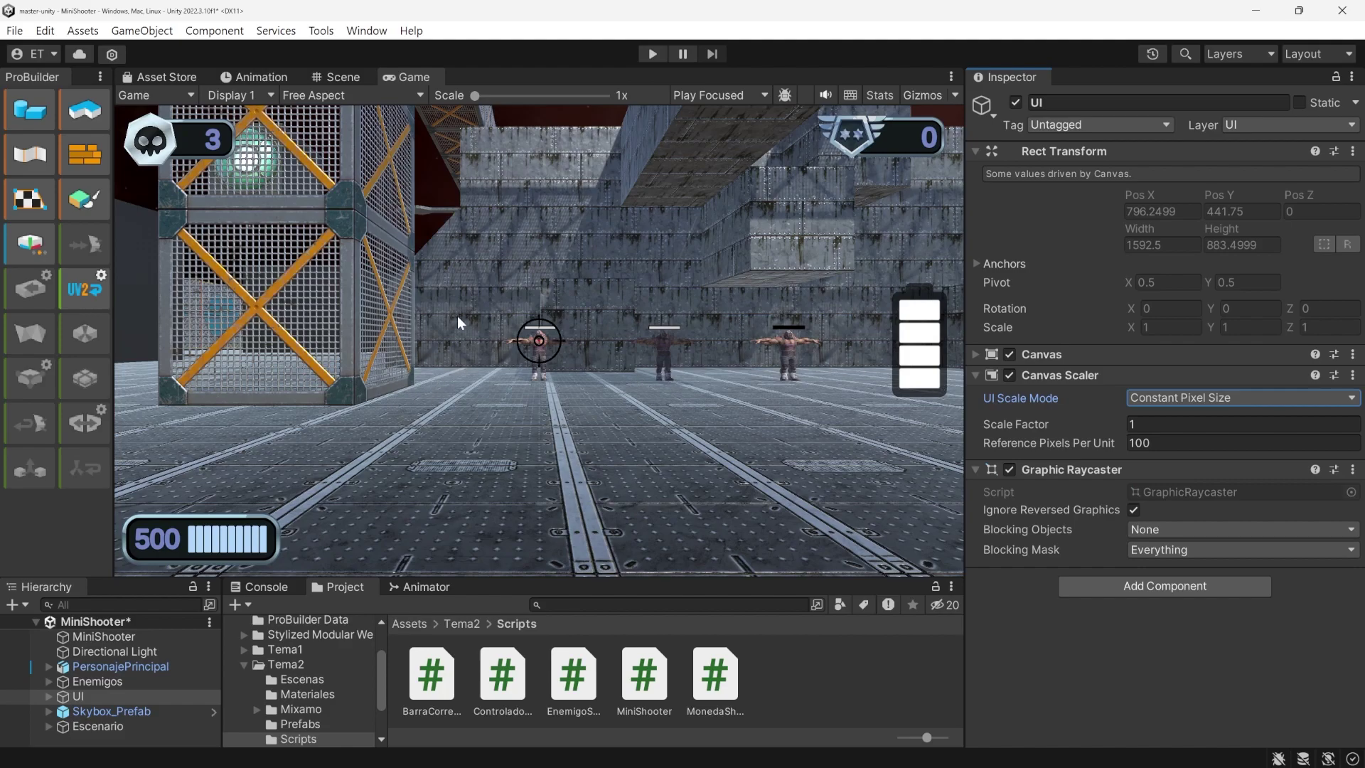
Preview the HUD in the Game view at Full HD (1920x1080), 4K UHD (3840x2160) and WXGA (1366x768)
click(383, 96)
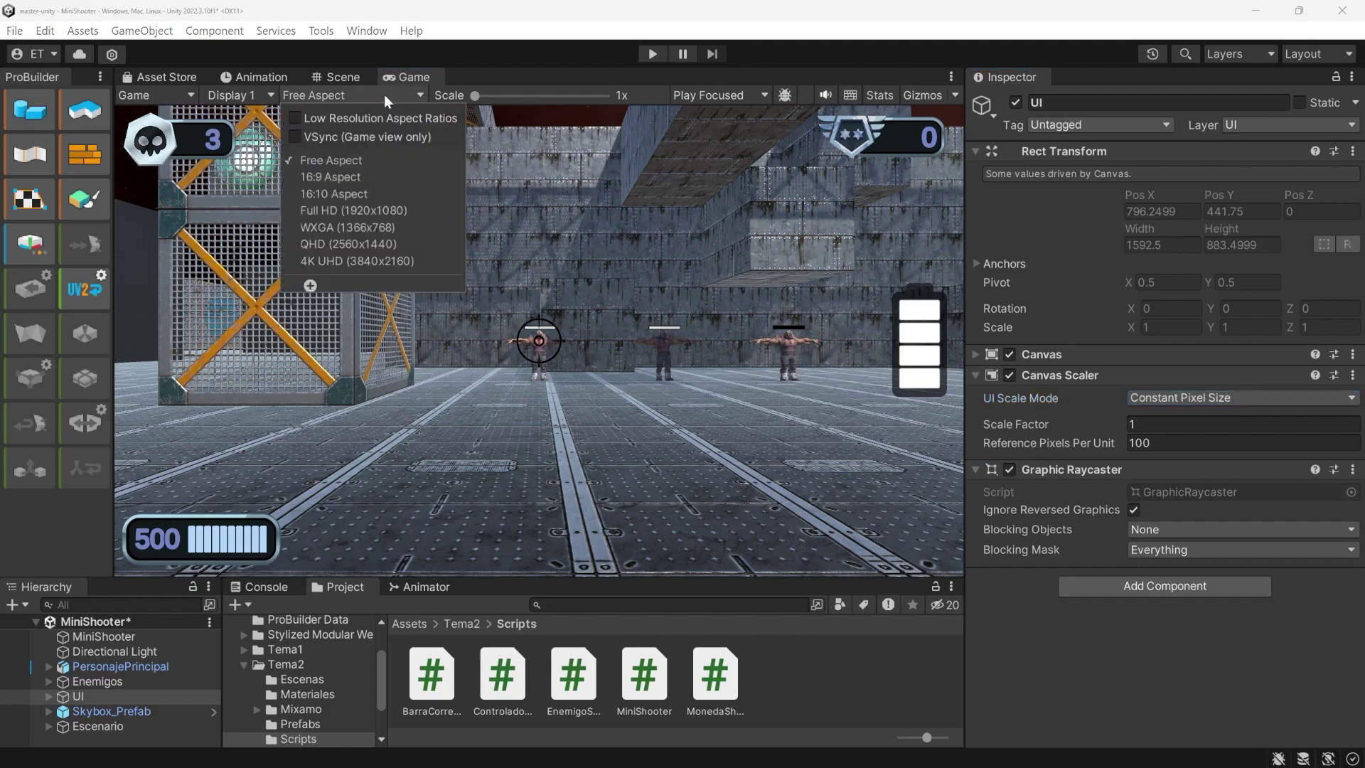
click(385, 208)
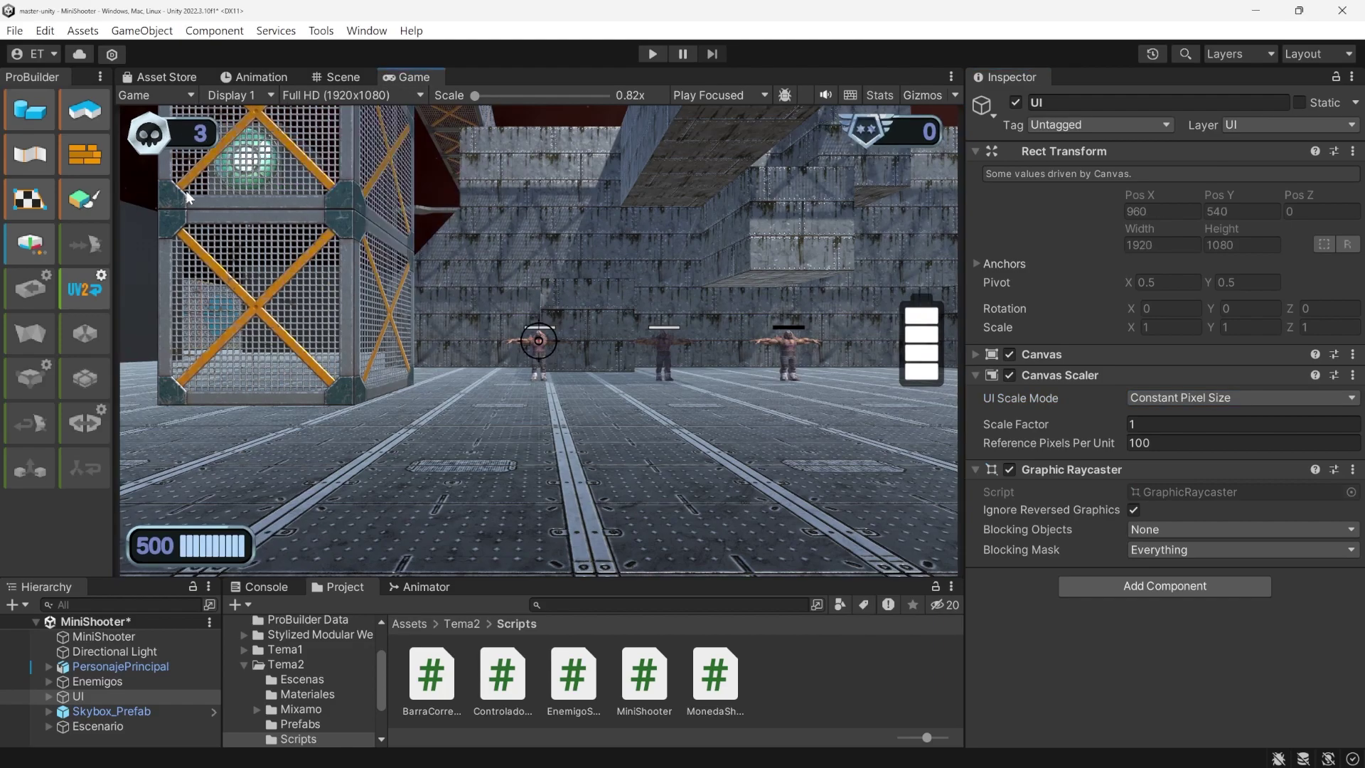
click(373, 95)
click(360, 260)
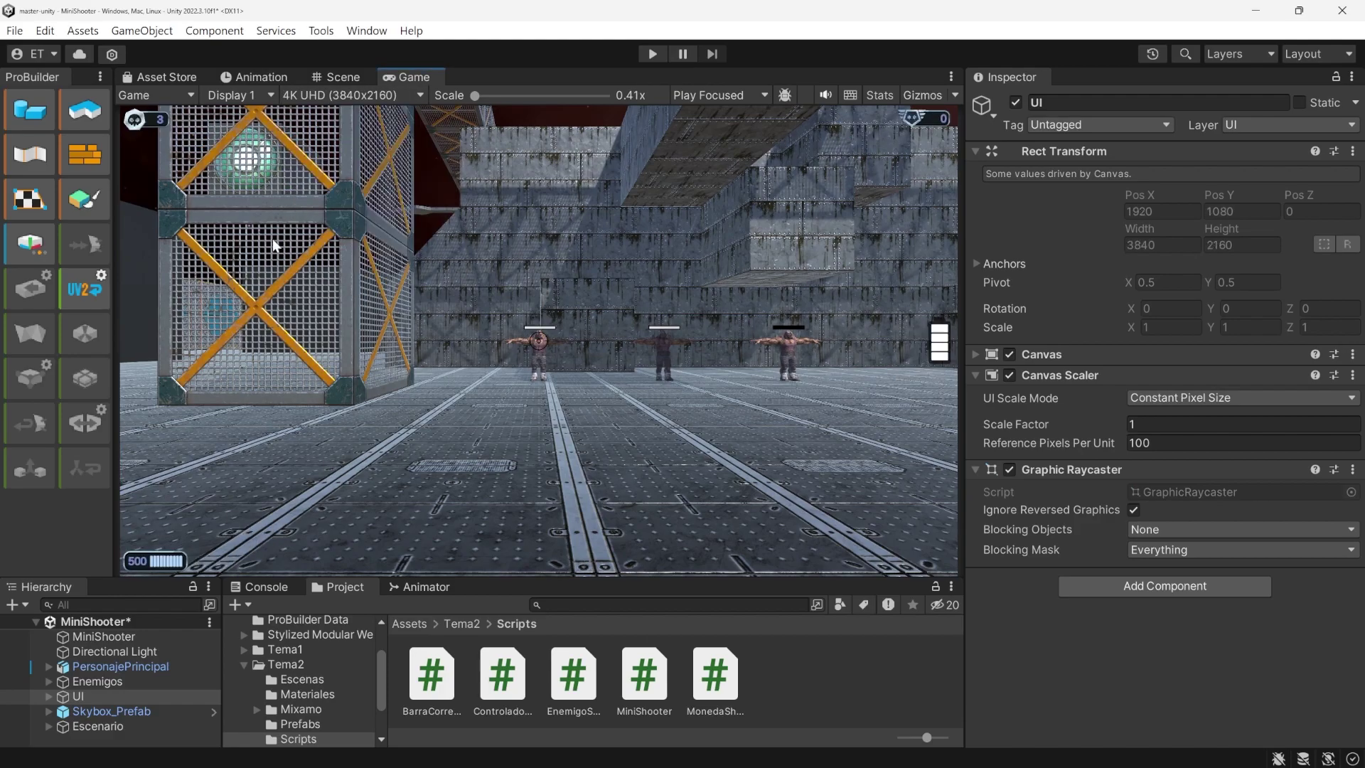
click(398, 100)
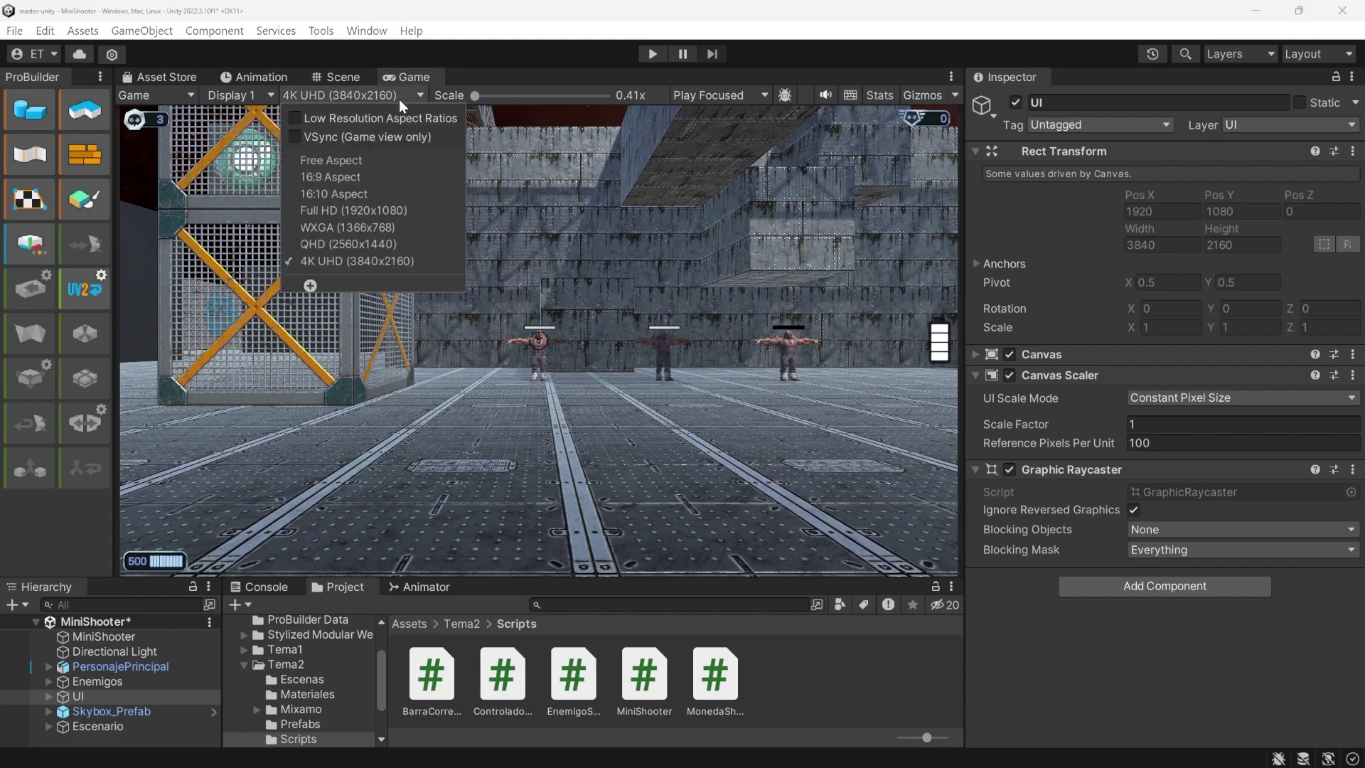
click(373, 228)
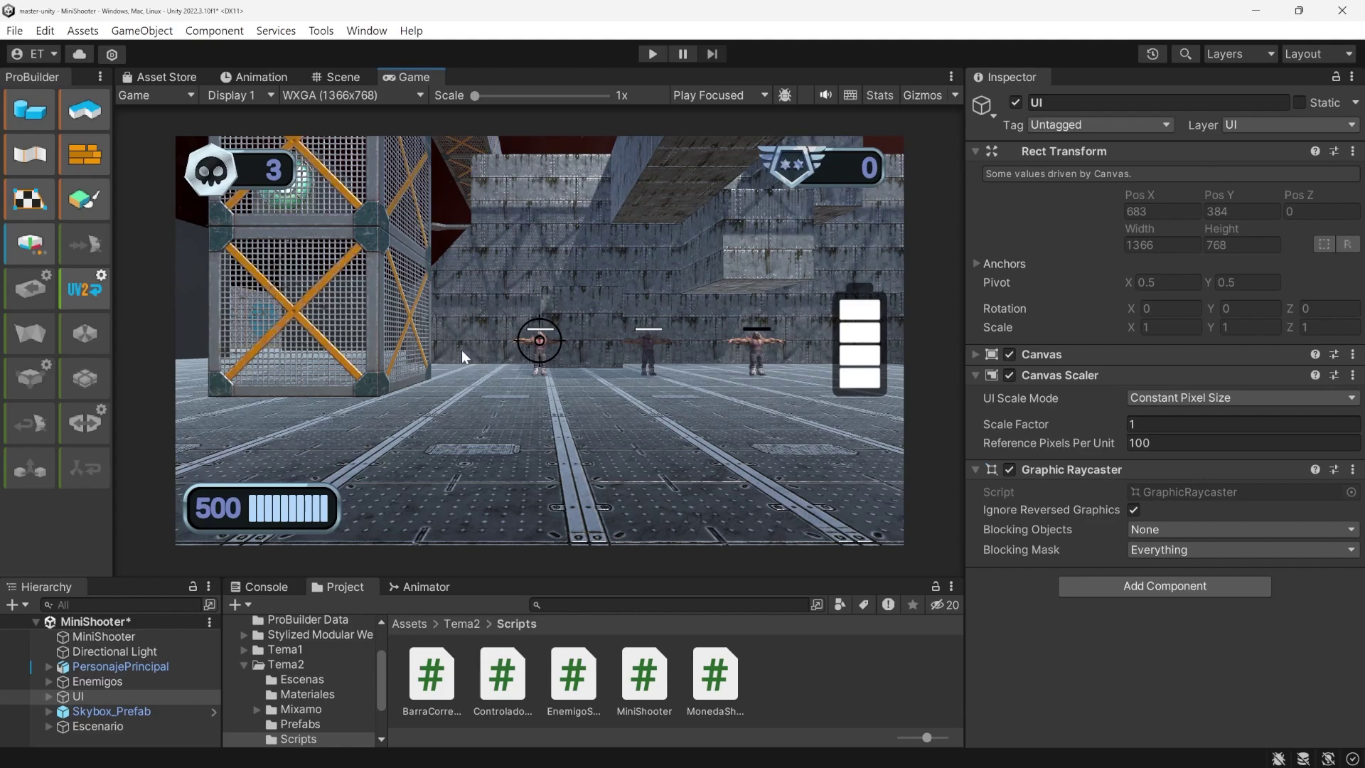
Set the UI canvas's UI Scale Mode to Scale With Screen Size and check its reference resolution
click(1220, 403)
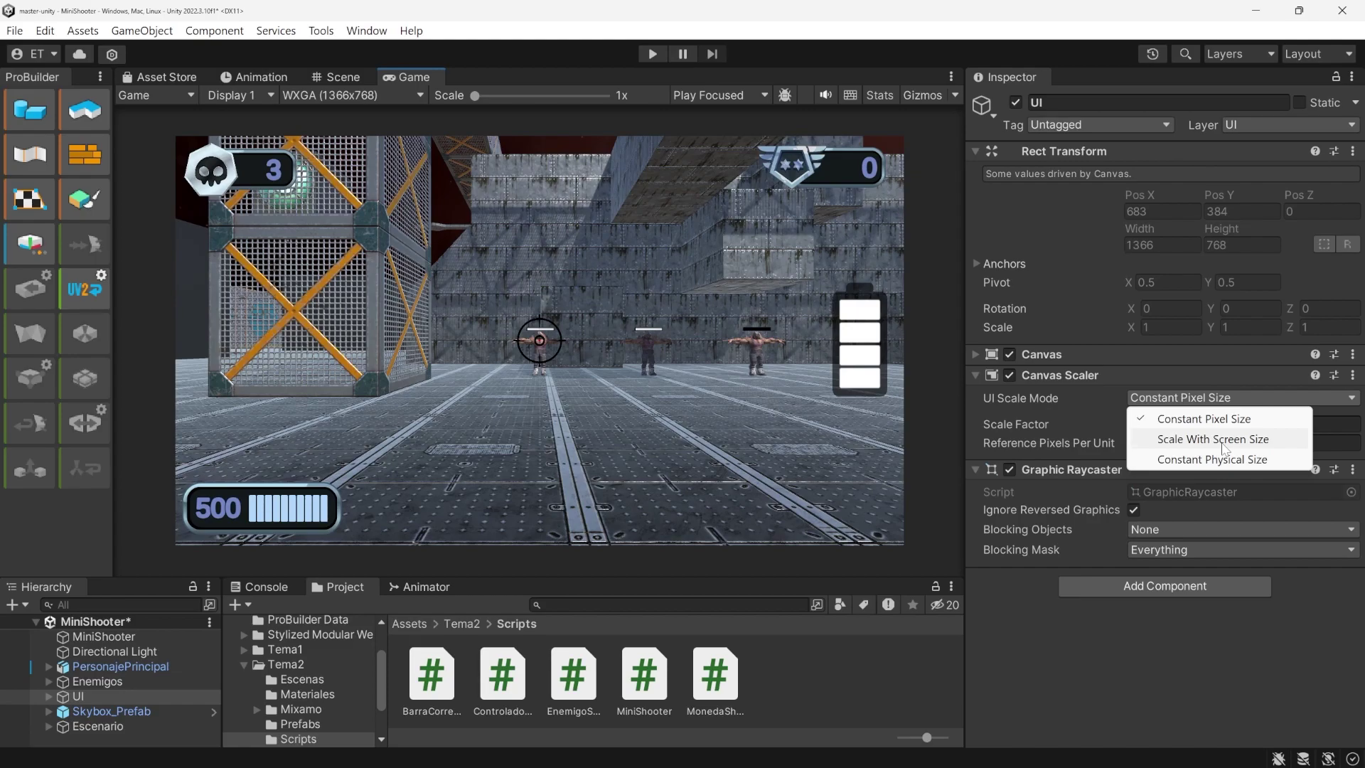
click(1222, 440)
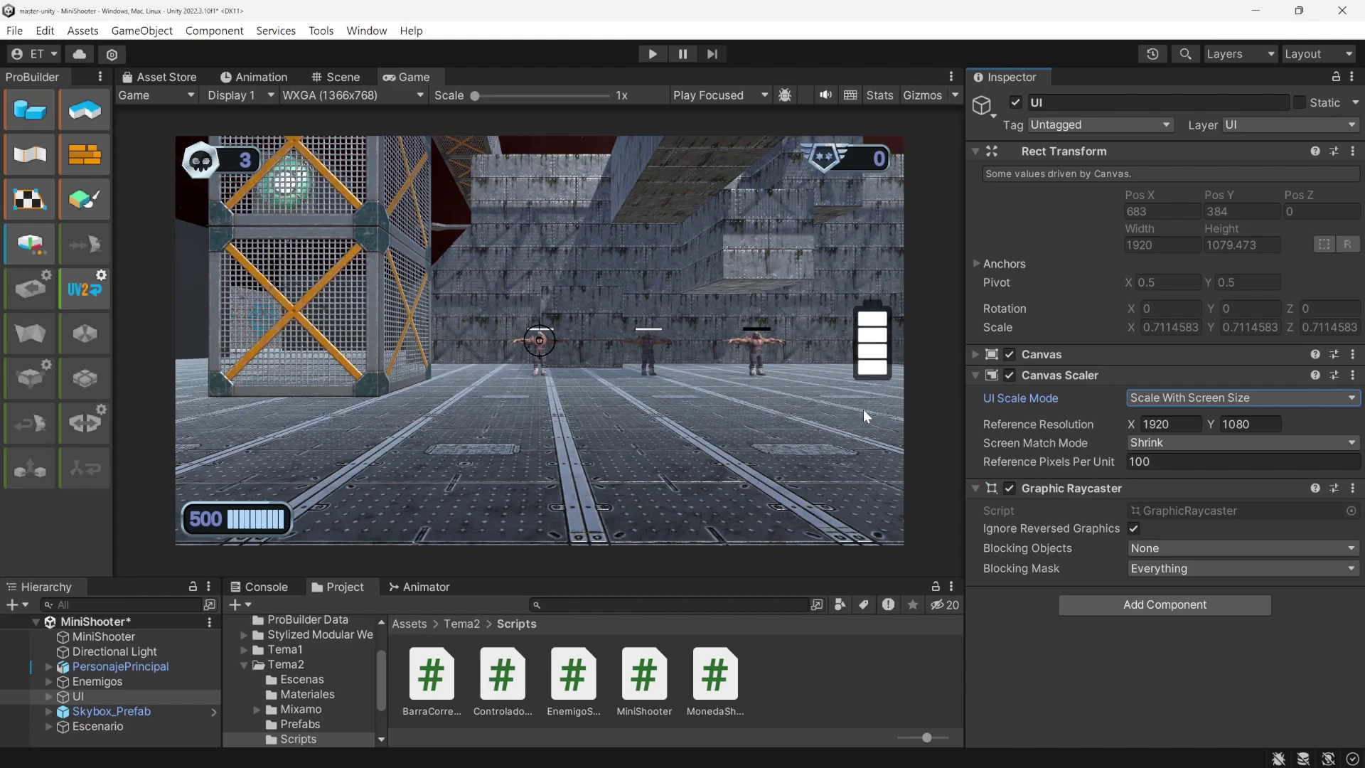
click(1219, 424)
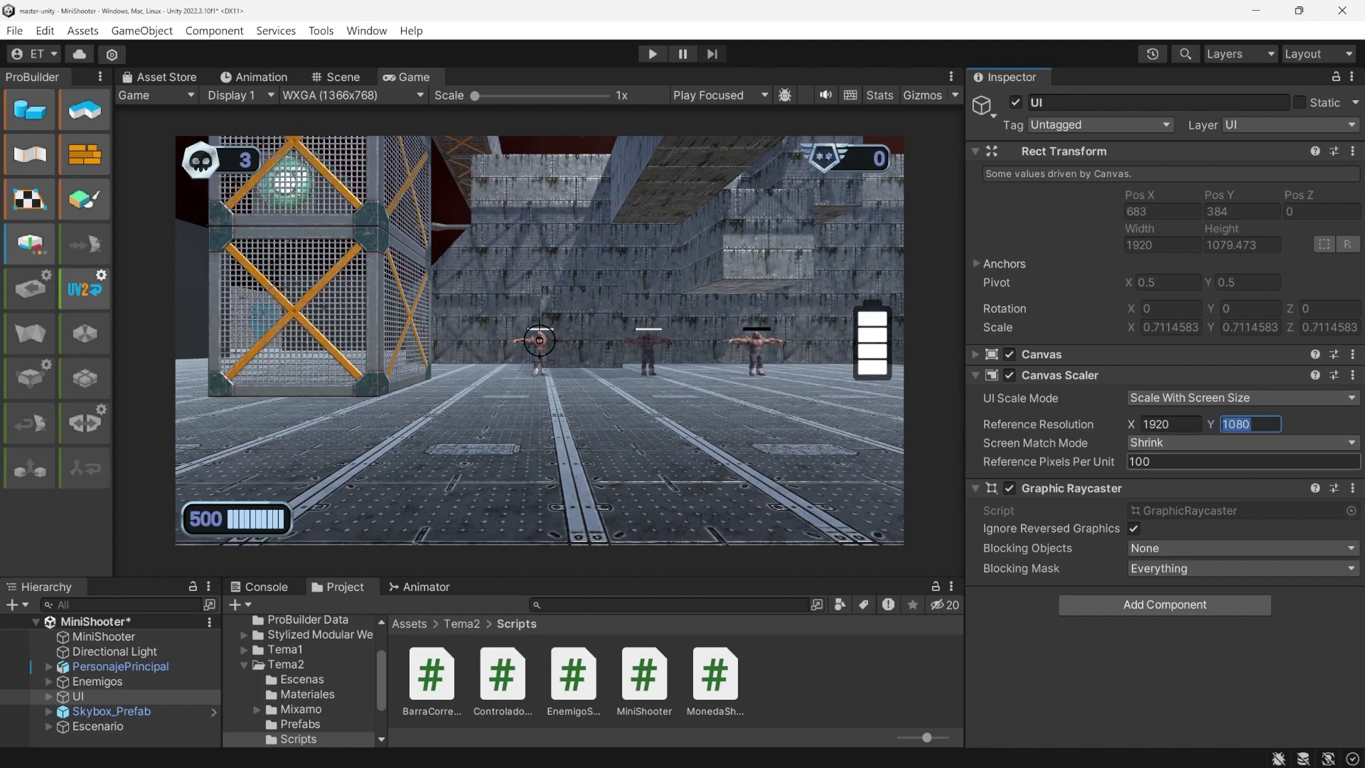
Compare the scaled HUD in the Game view at Full HD (1920x1080) and 4K UHD (3840x2160)
click(347, 96)
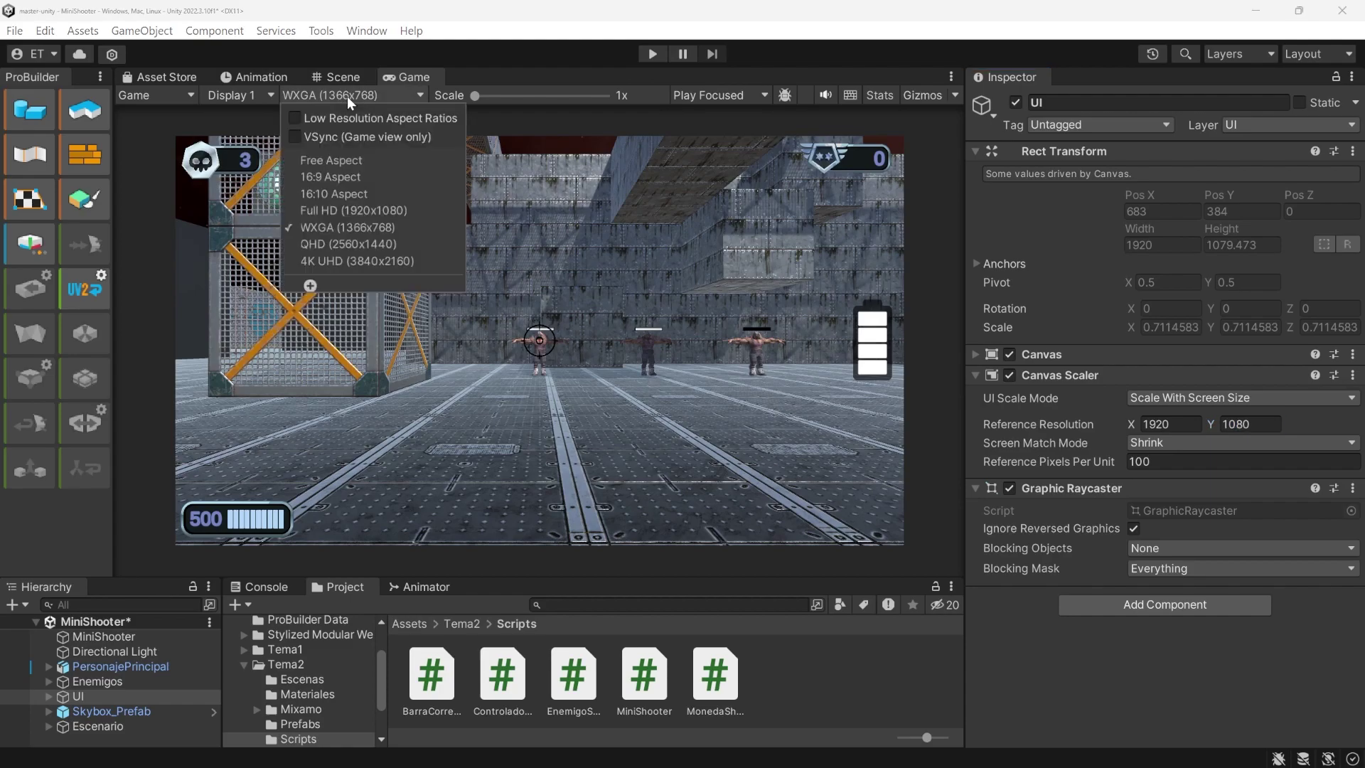
click(346, 207)
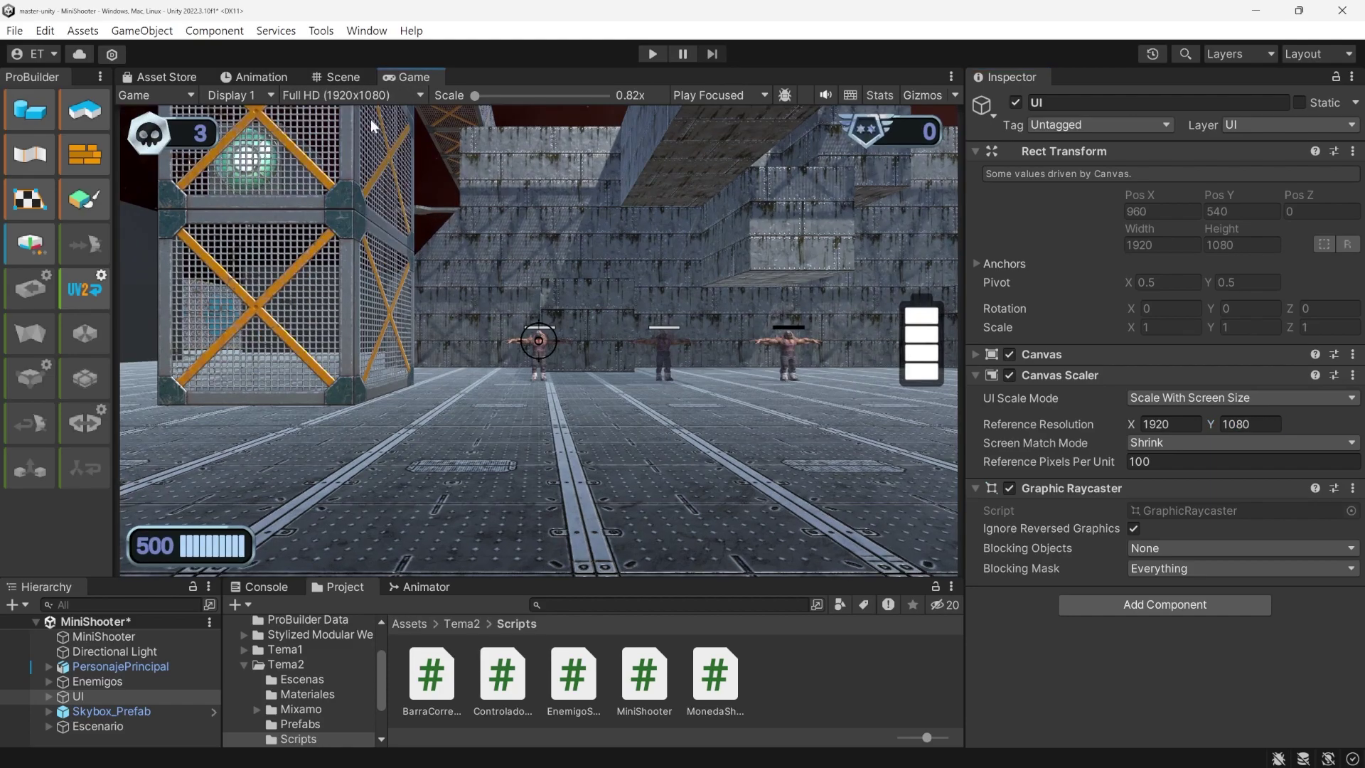
click(358, 97)
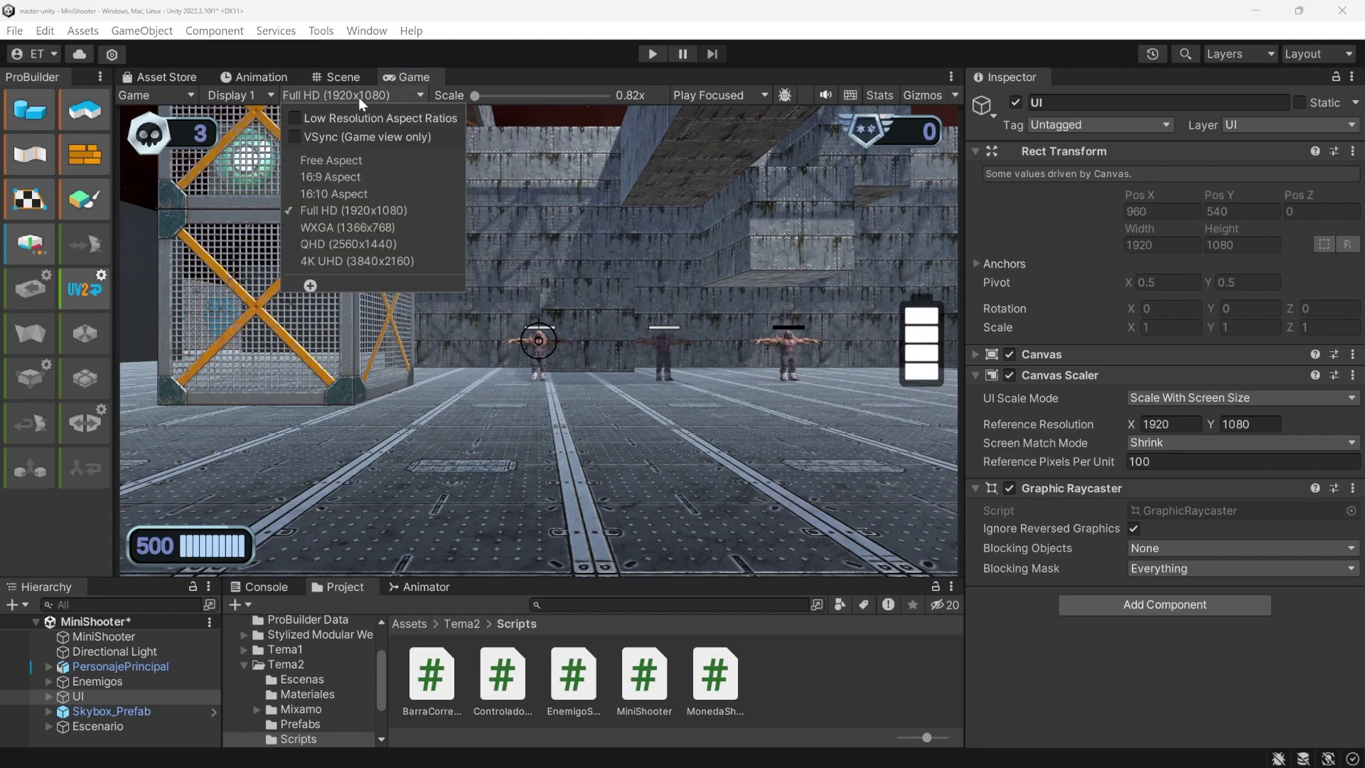
click(392, 261)
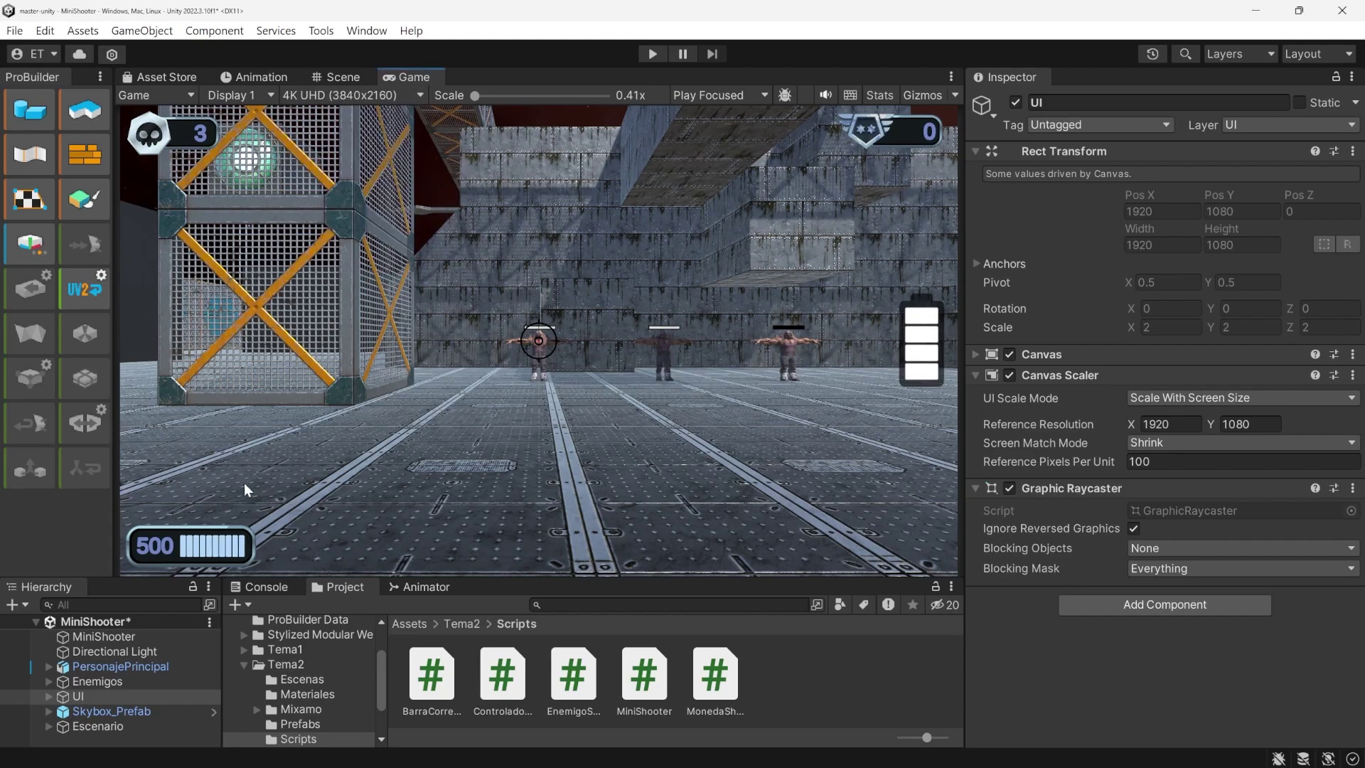
Set the canvas's Screen Match Mode to Expand and test it by resizing the Game view in Free Aspect
click(1210, 441)
click(1194, 444)
click(1175, 485)
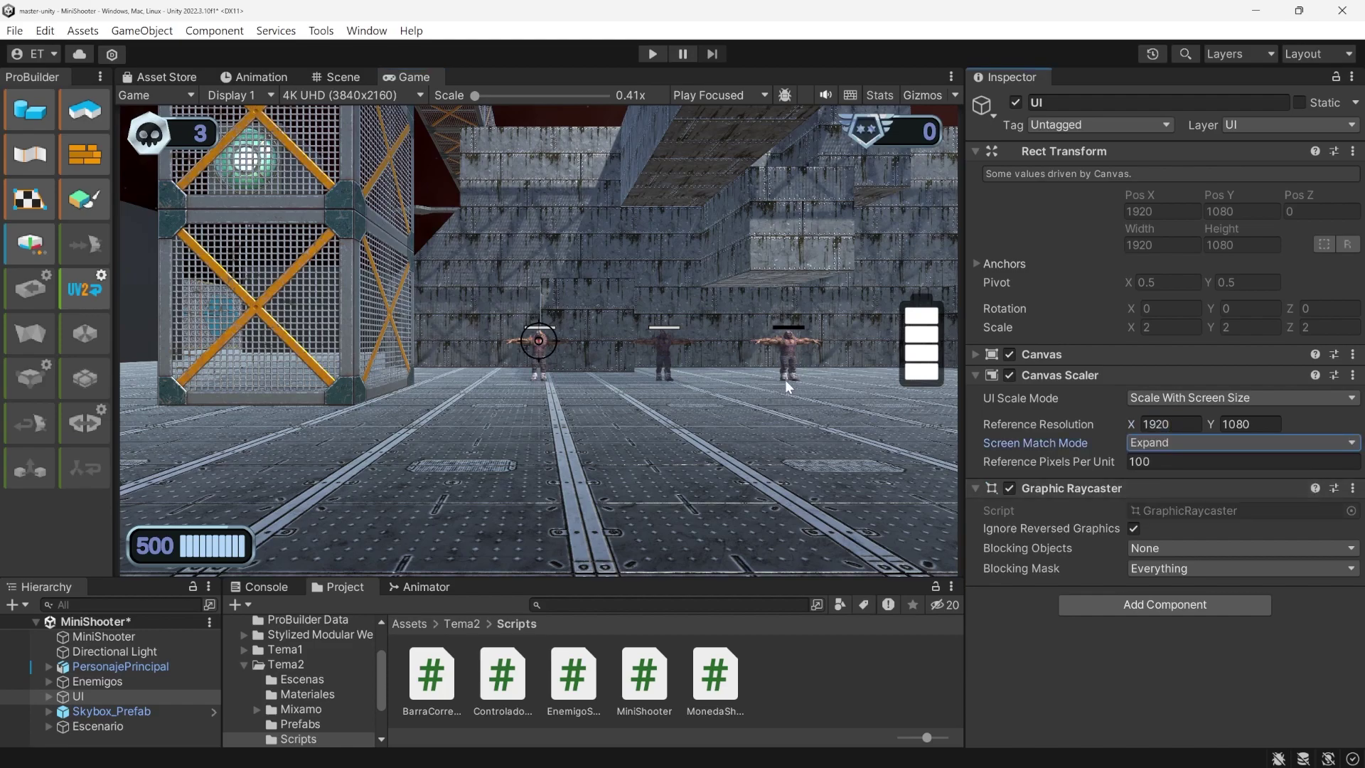
click(351, 94)
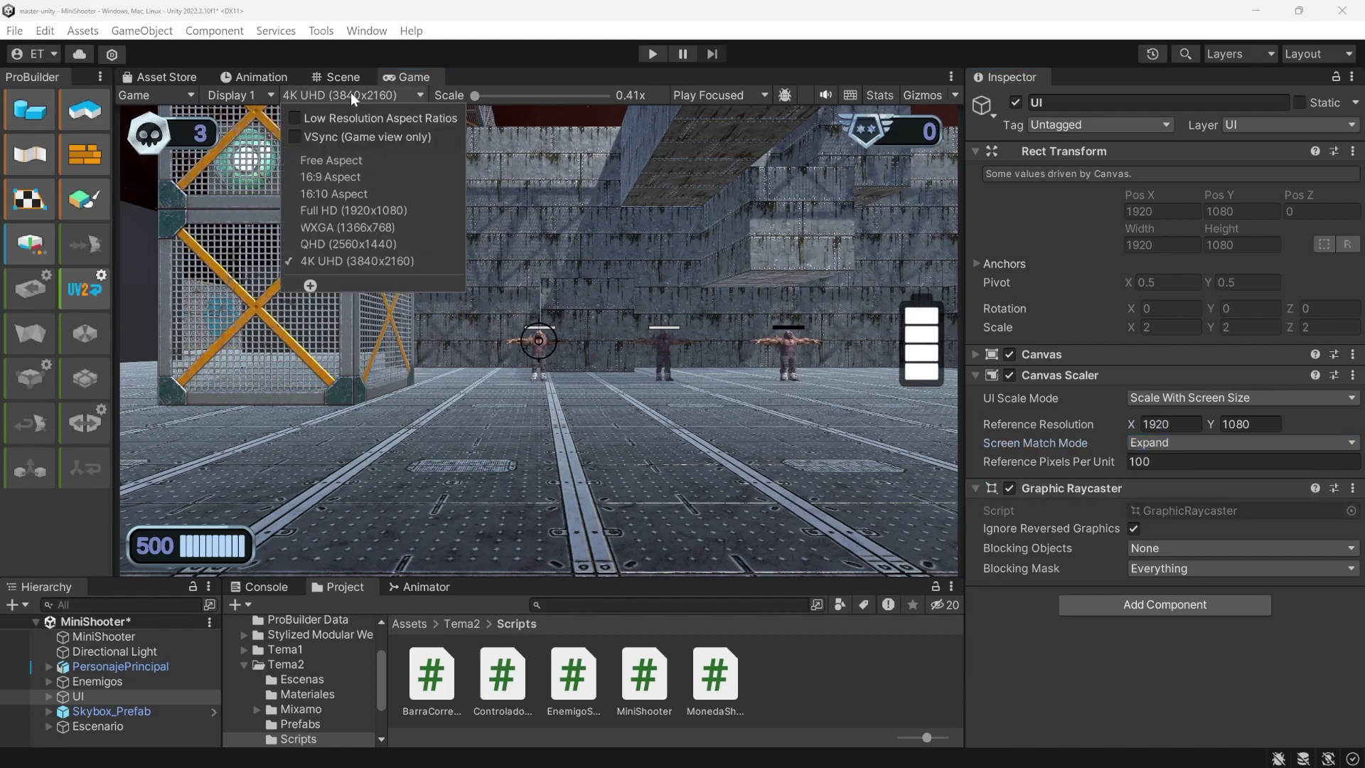
click(360, 162)
drag(116, 268, 152, 337)
Set the canvas's Screen Match Mode to Shrink and test it by changing the Game view's width
click(1202, 445)
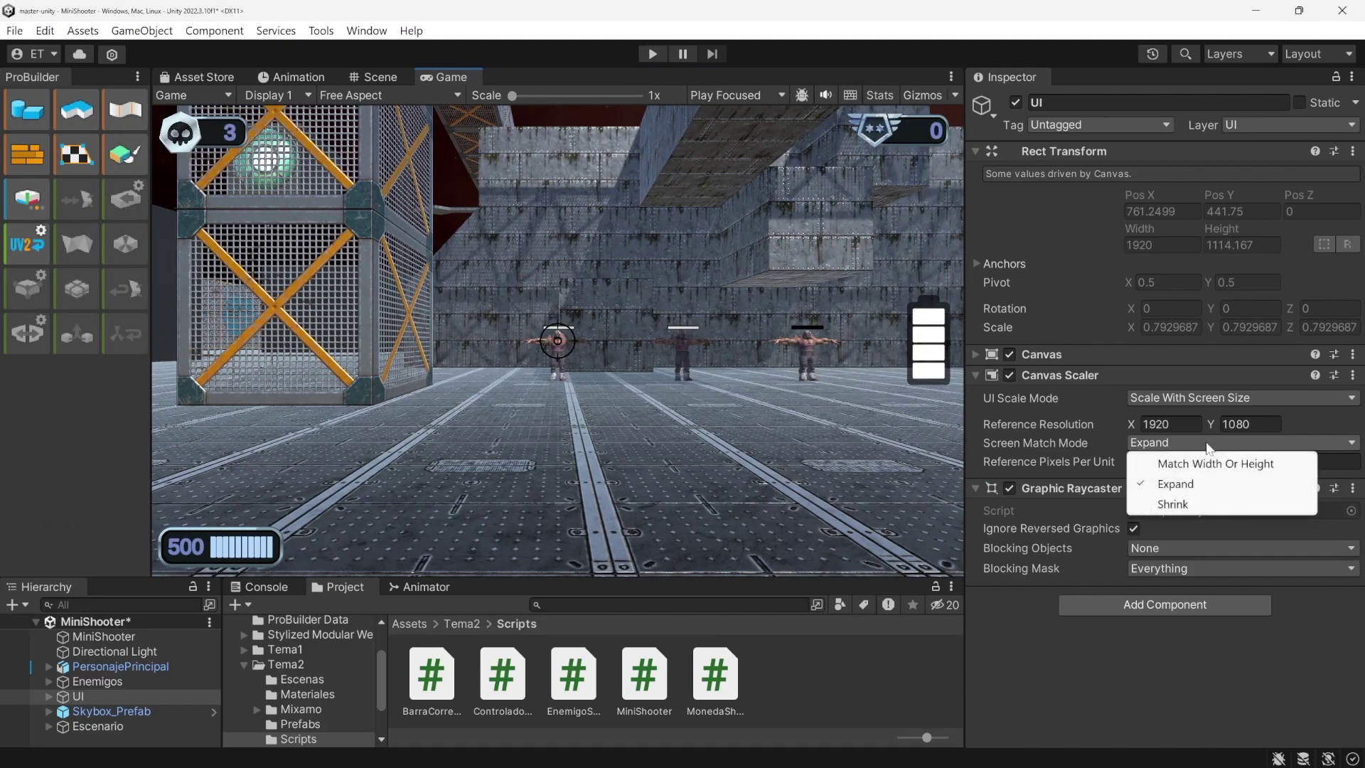
click(1198, 506)
click(148, 277)
drag(148, 276, 130, 335)
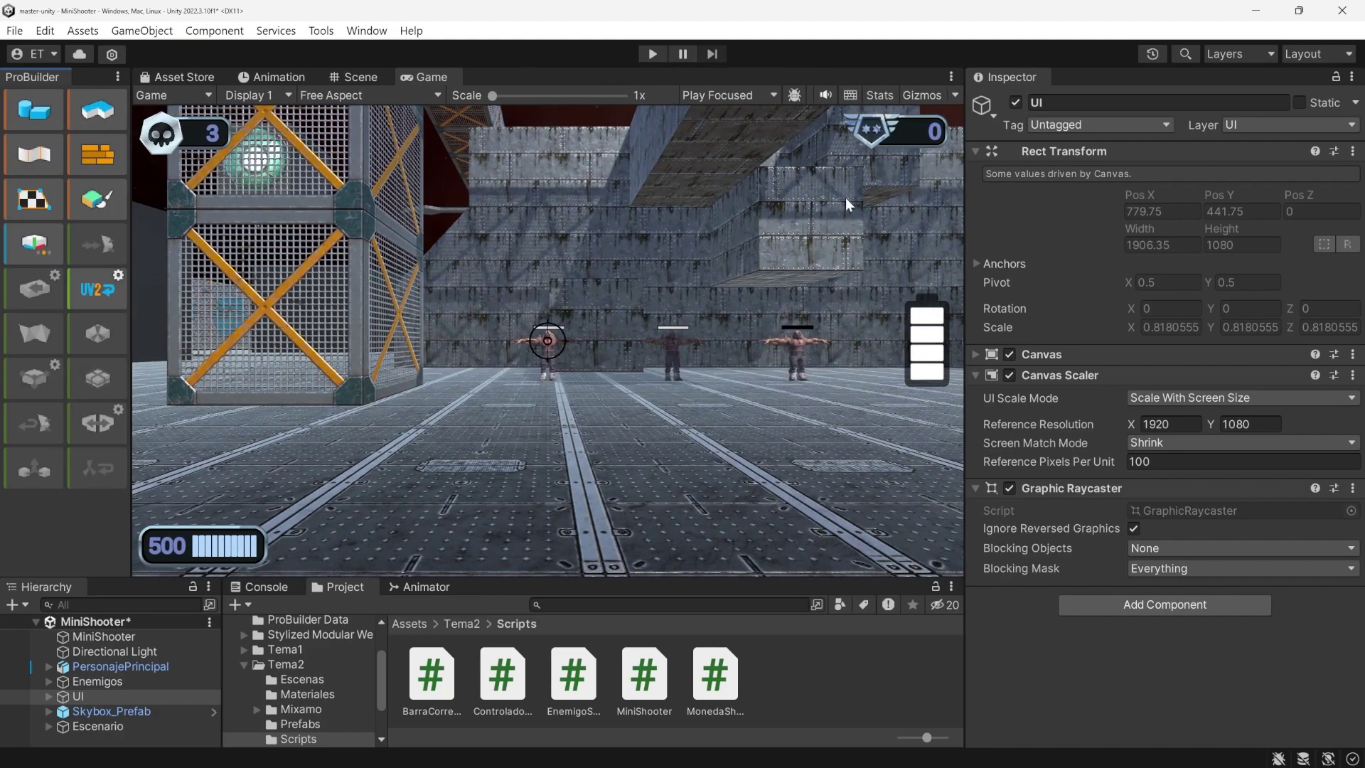
Widen and narrow the Game view to check the HUD's scaling, and set its resolution to Full HD (1920x1080)
drag(966, 209, 1338, 228)
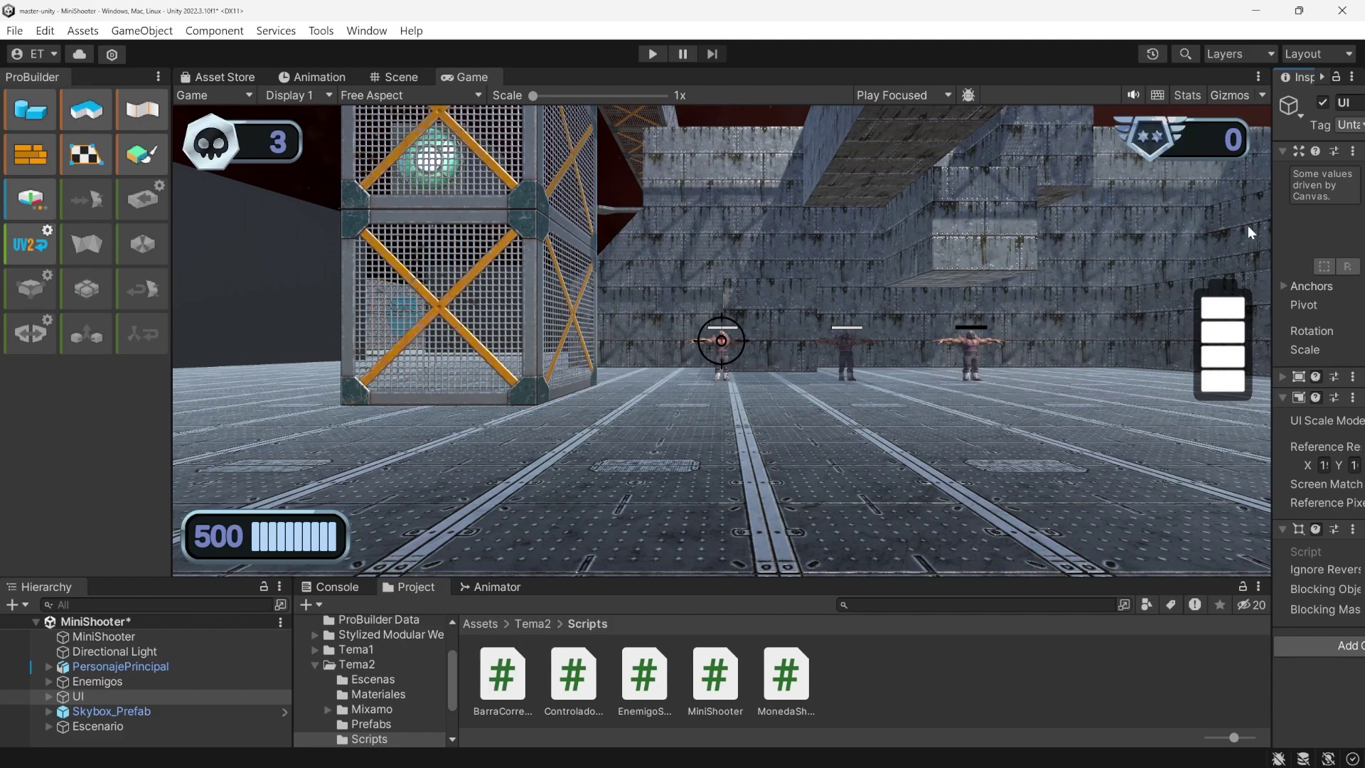
drag(1273, 231, 877, 286)
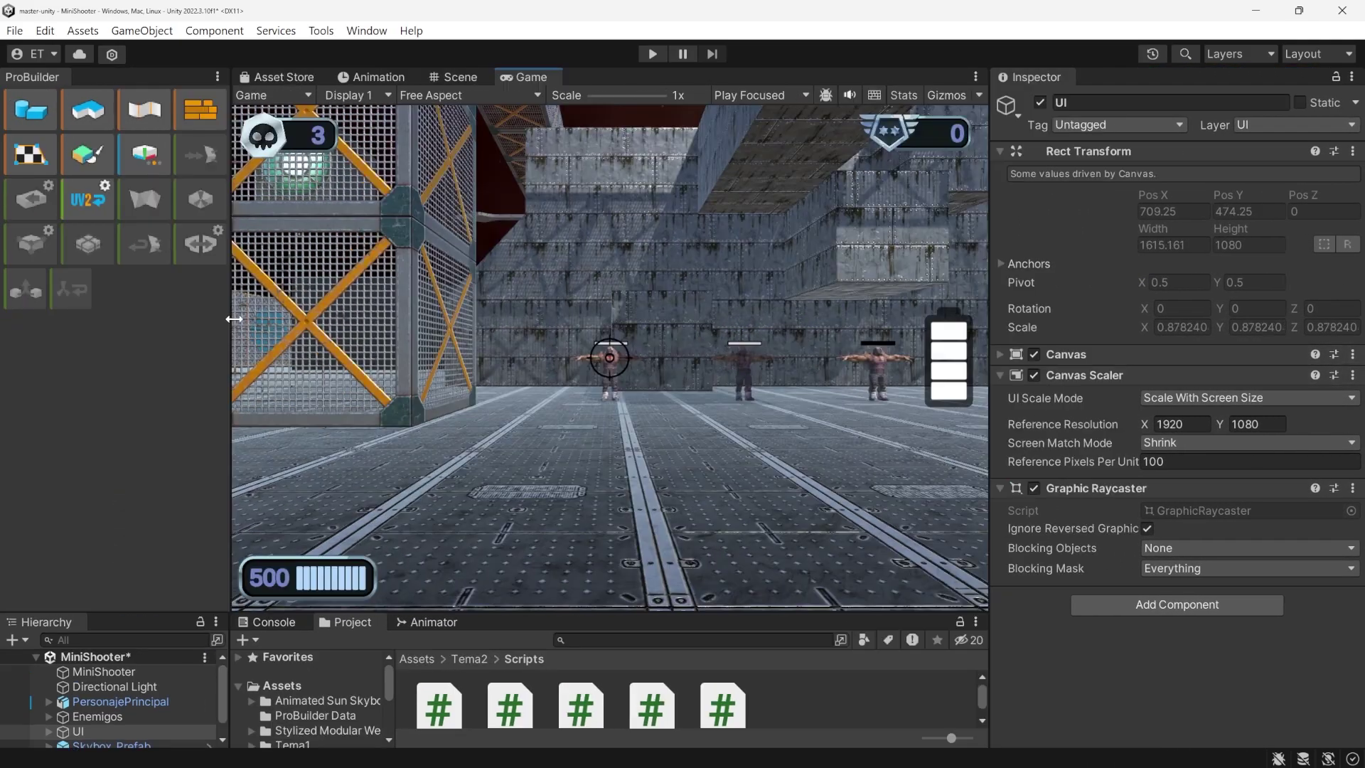
drag(235, 316, 155, 327)
click(402, 95)
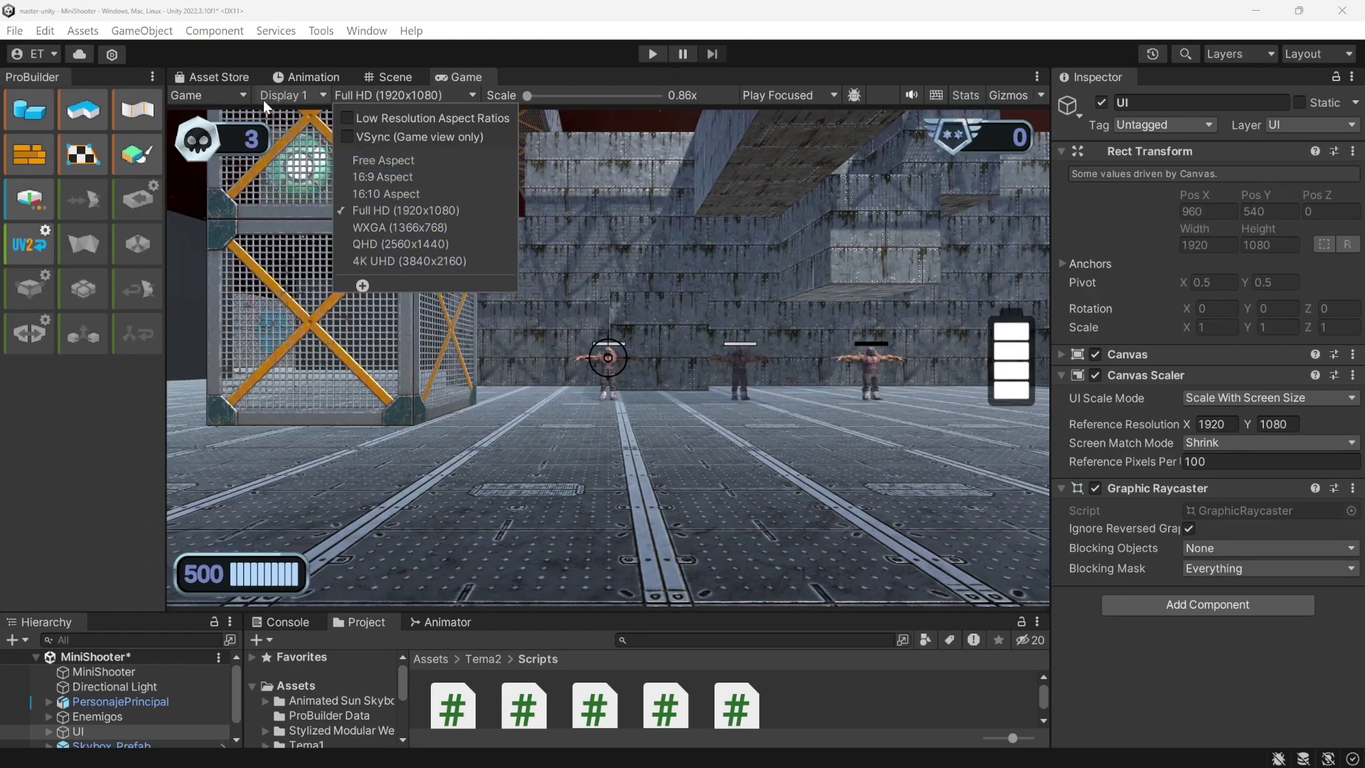
Switch the Game view to the device Simulator and check the HUD on the Apple iPad Pro 12.9 (2018) in landscape and portrait
click(206, 94)
click(206, 95)
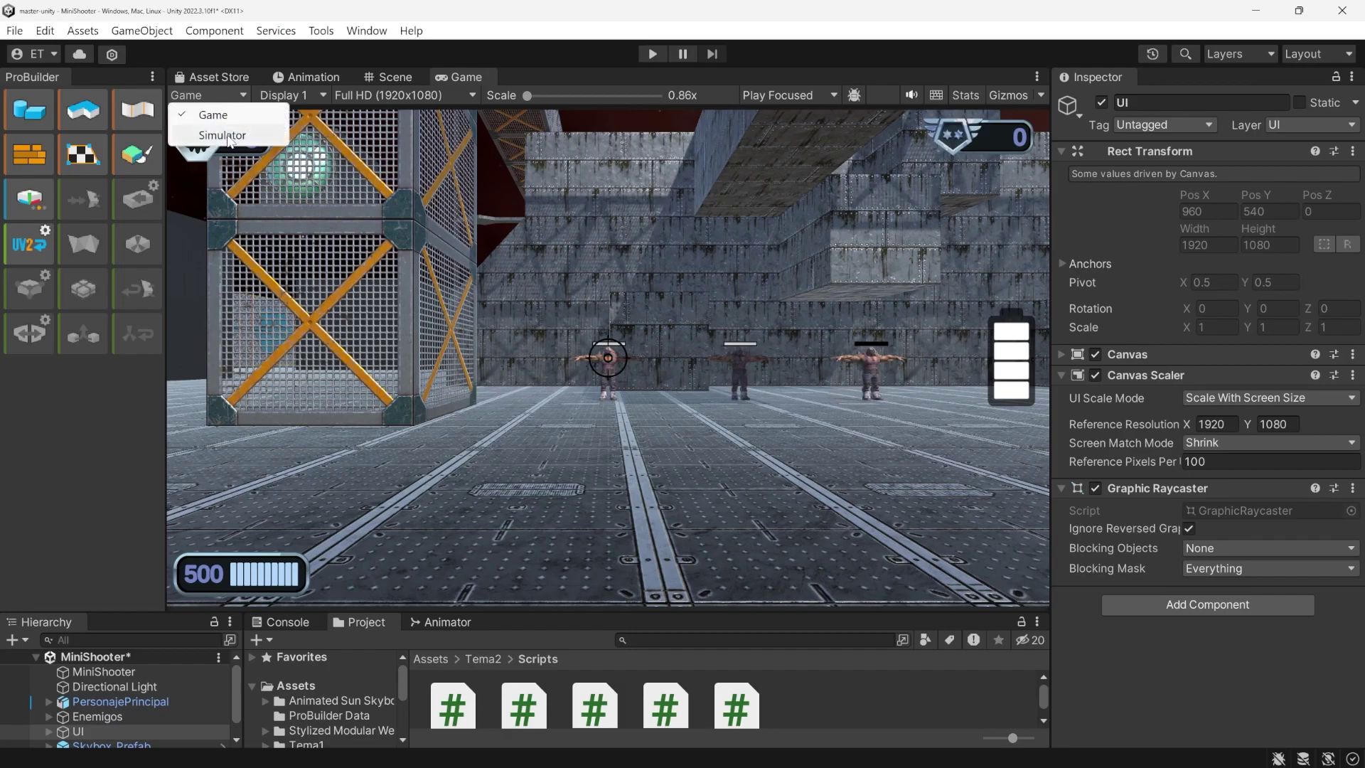
click(224, 135)
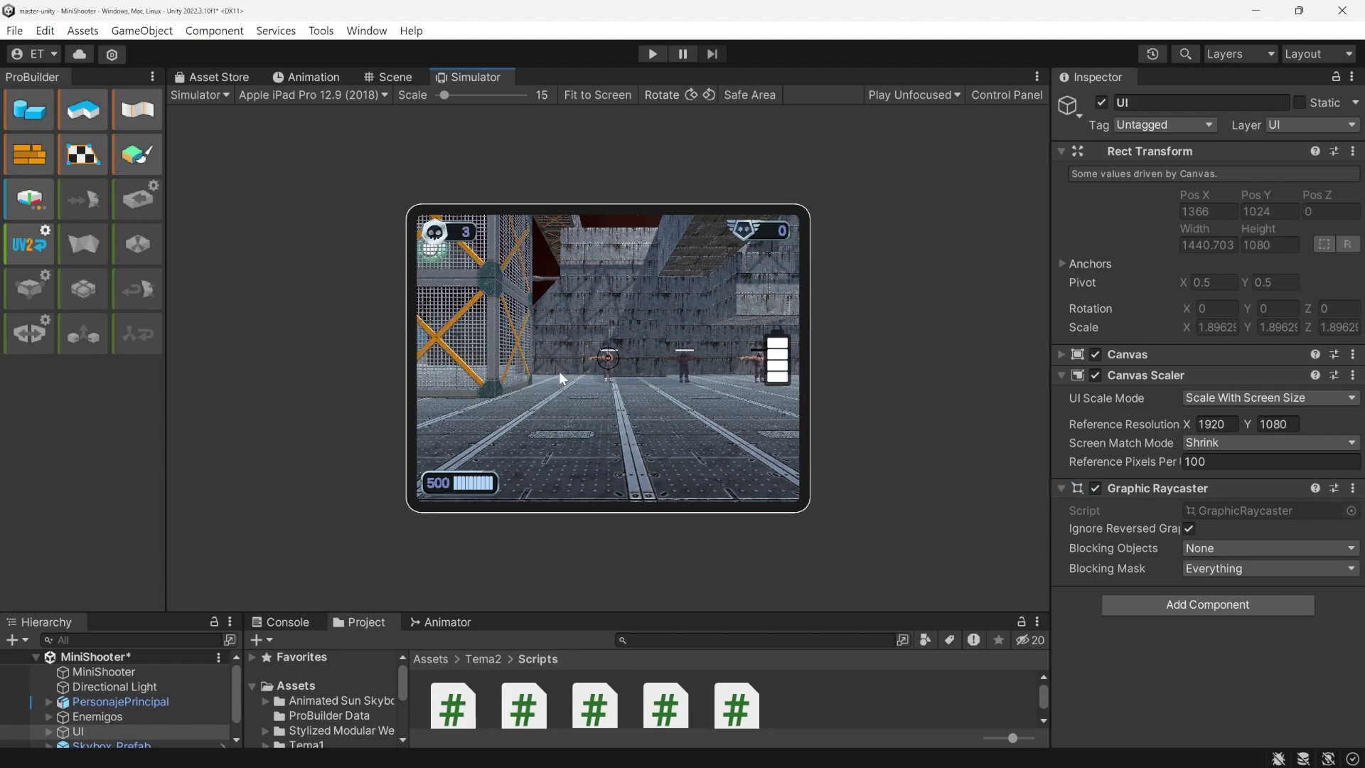
drag(444, 94, 448, 94)
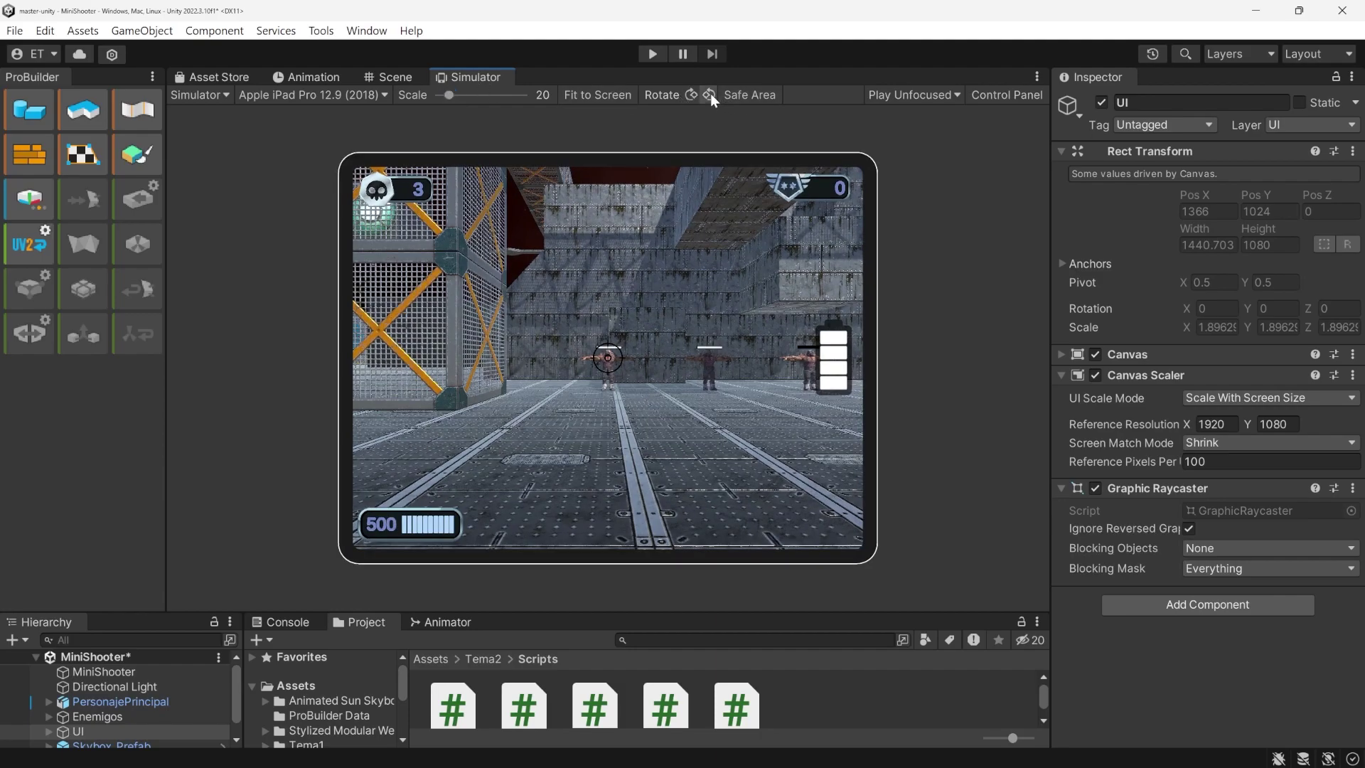
click(708, 95)
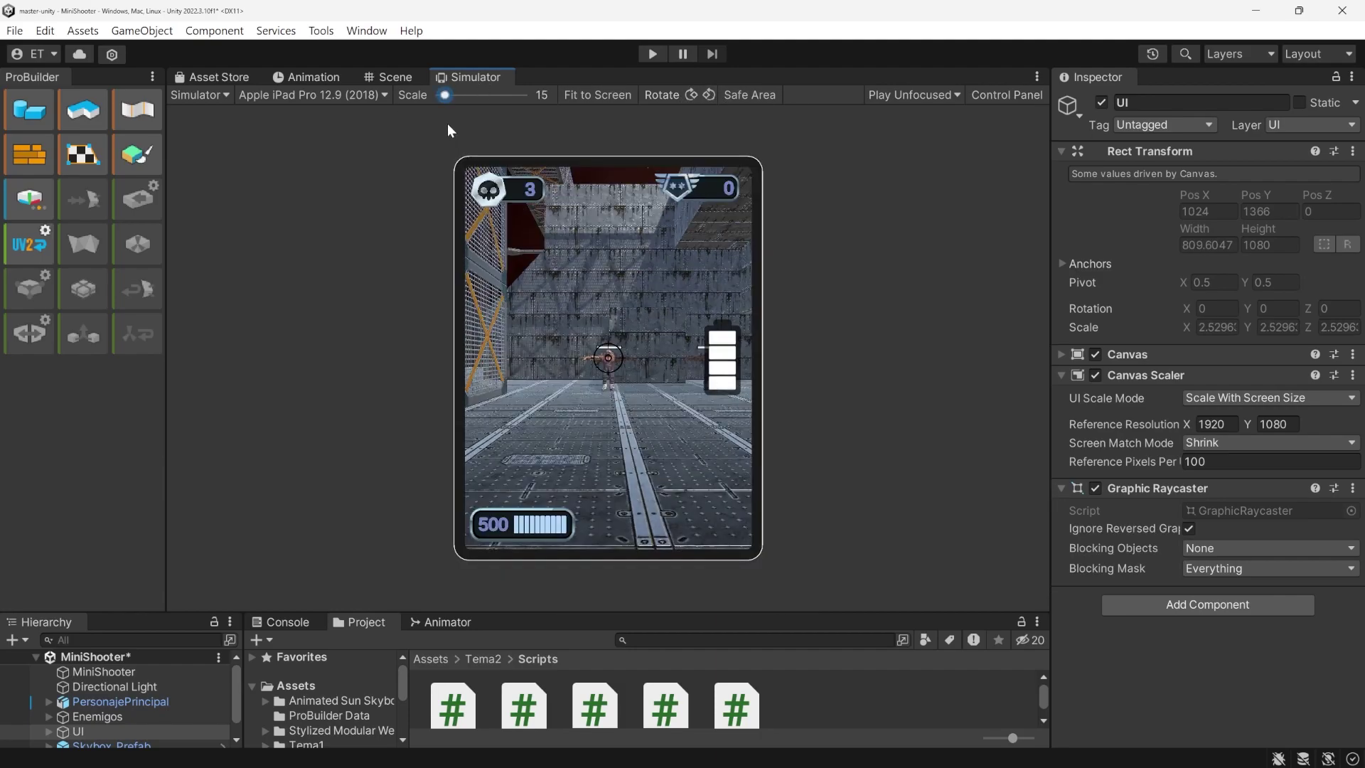
Simulate the Apple iPhone 12 Pro Max and rotate it to landscape to check the HUD's scaling
click(365, 95)
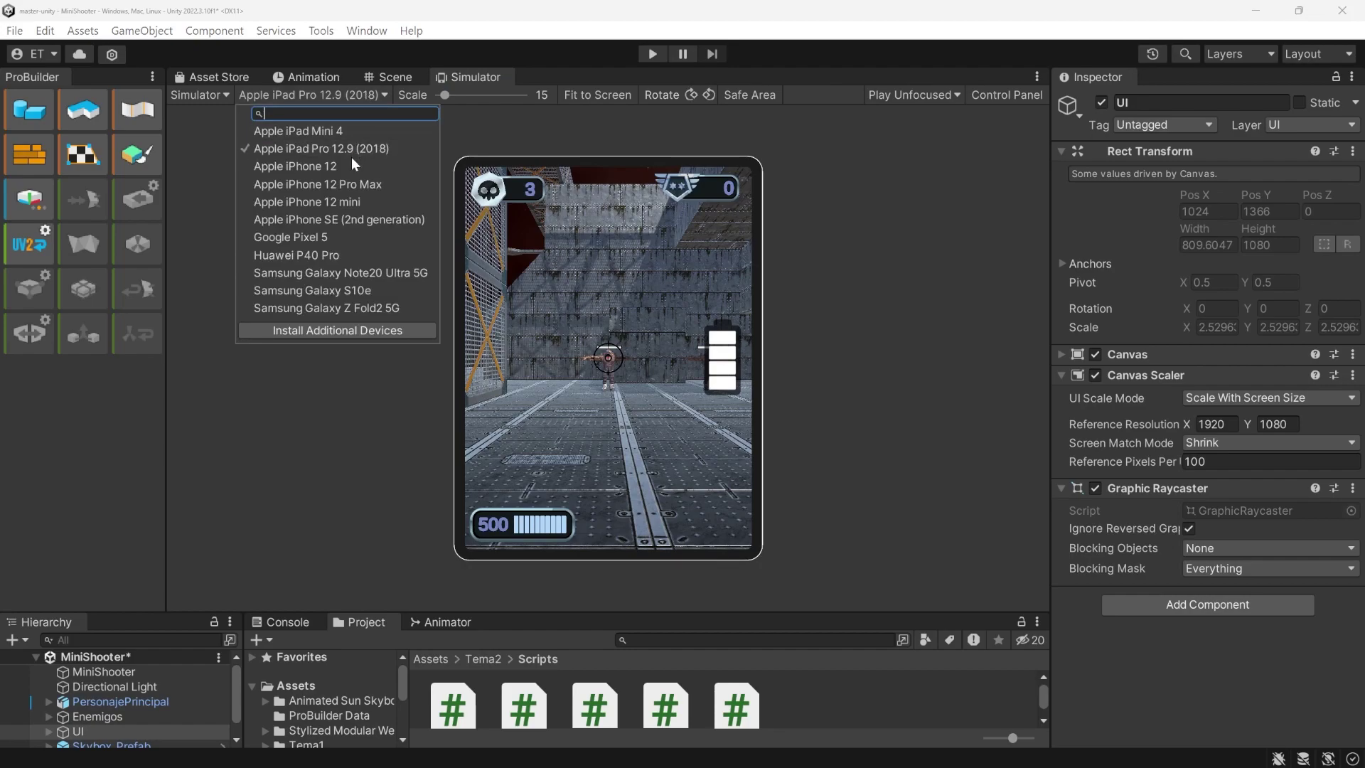
click(363, 185)
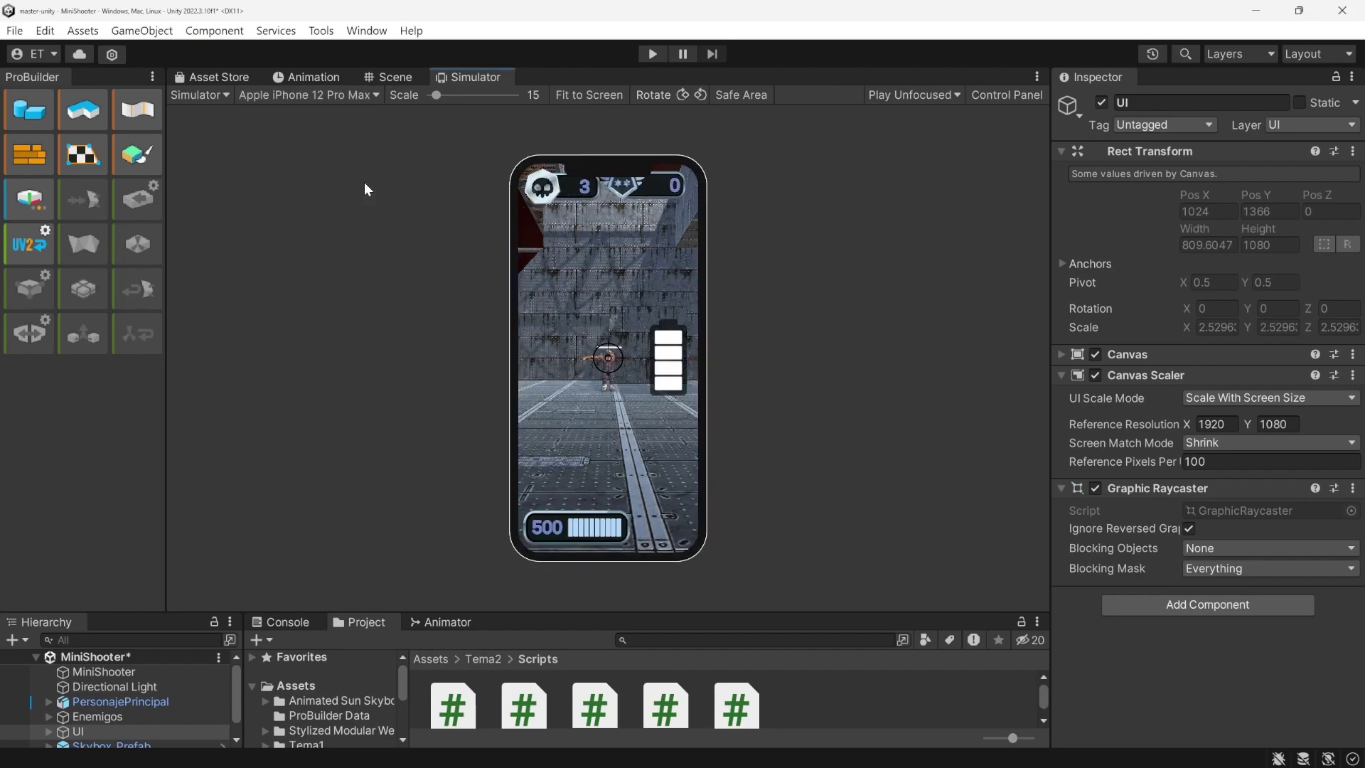
click(701, 94)
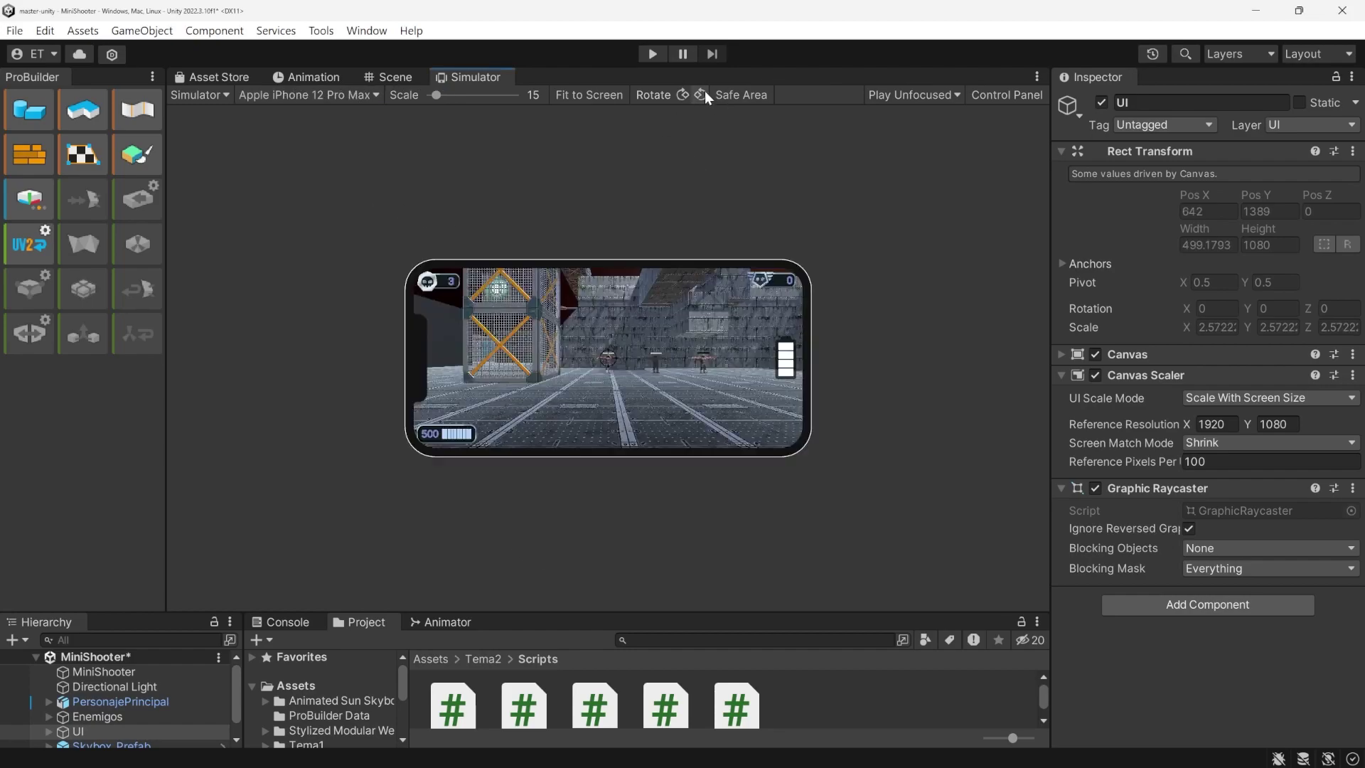
Check the HUD on the Huawei P40 Pro and the Samsung Galaxy Note20 Ultra 5G, rotating the Samsung between landscape and portrait
click(314, 95)
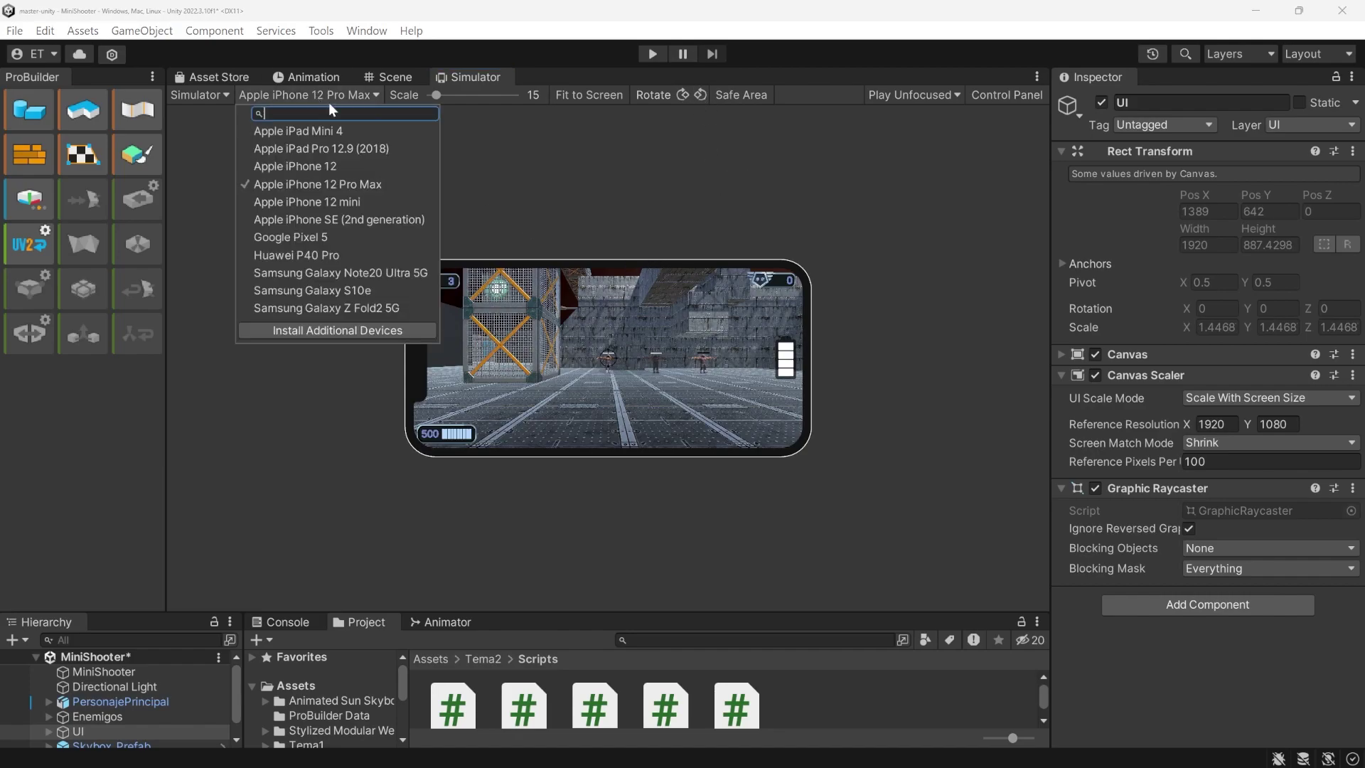
click(362, 258)
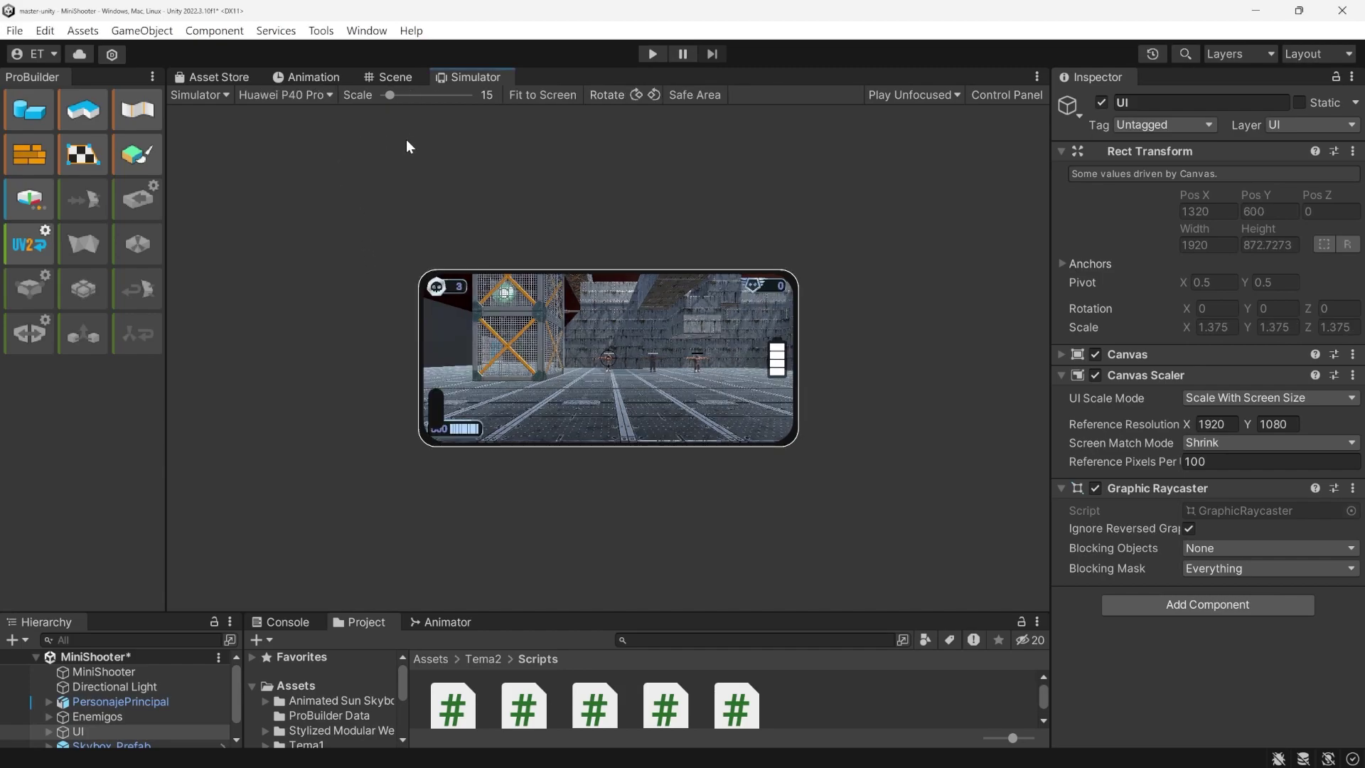
click(310, 94)
click(346, 273)
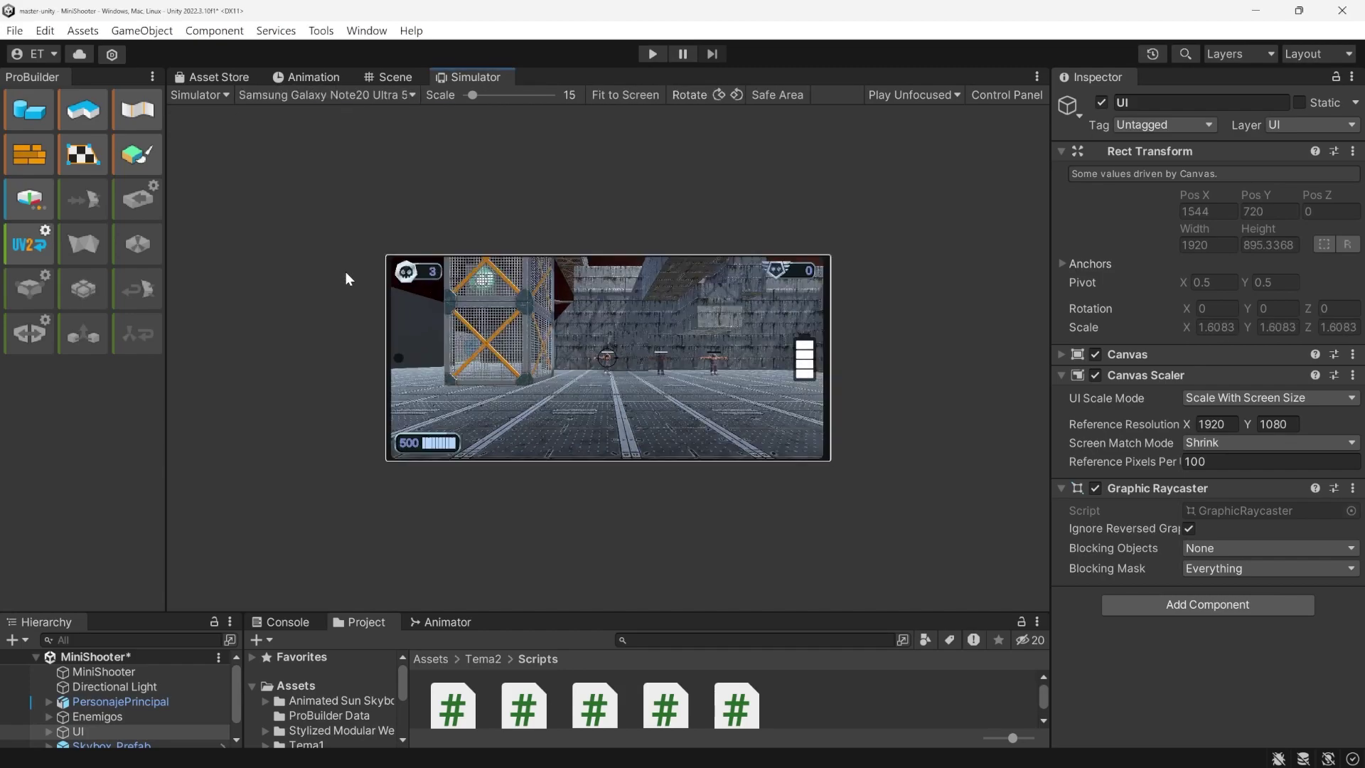
click(725, 95)
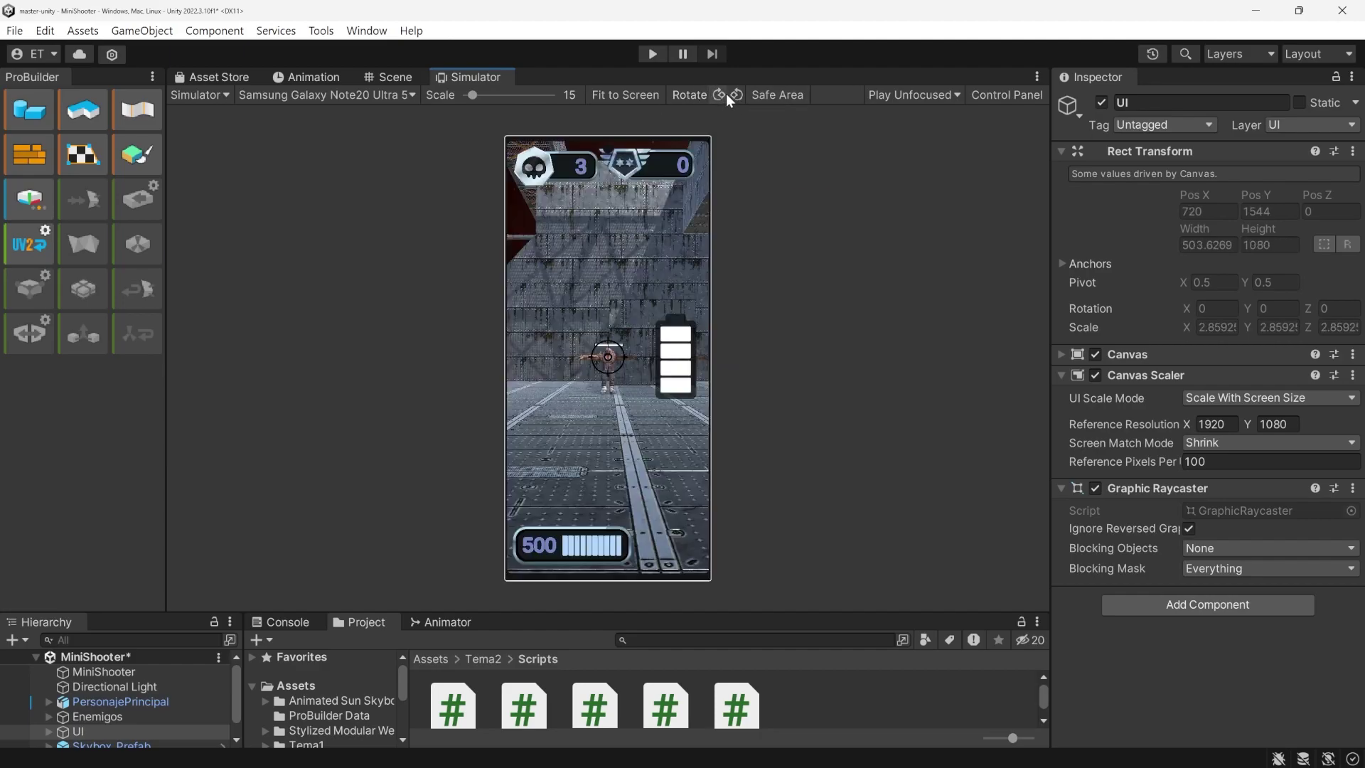
click(732, 95)
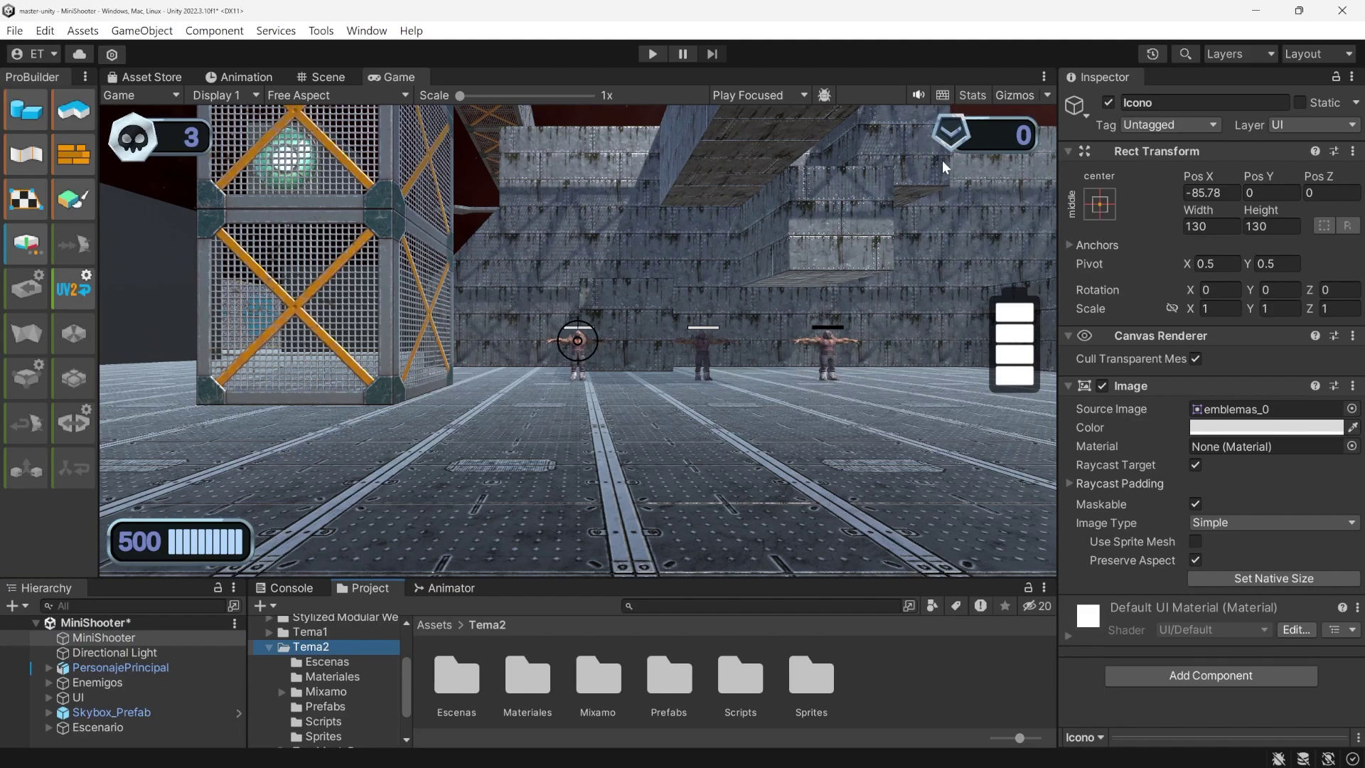
Run the game and shoot the first three enemies to test the HUD's enemy counter, ammunition and score
click(652, 54)
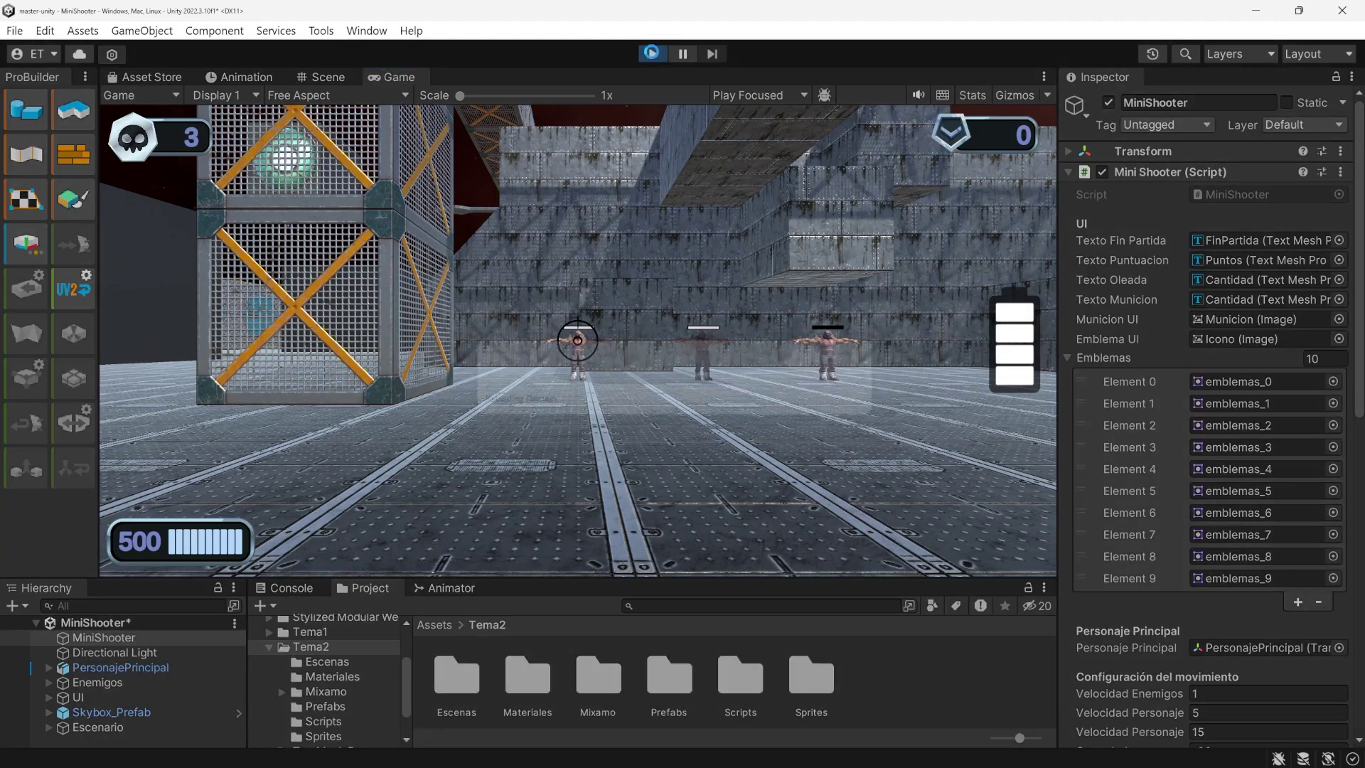
click(578, 340)
click(577, 341)
click(577, 340)
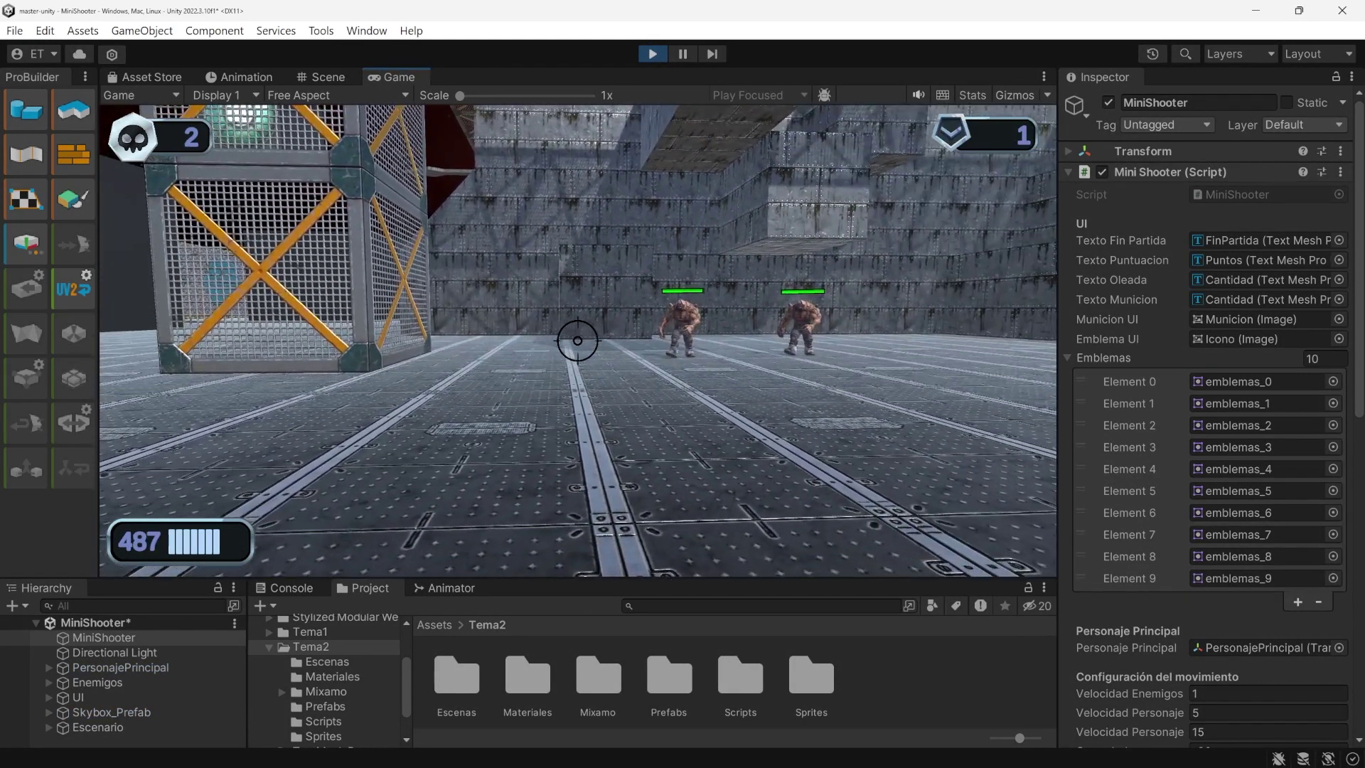
click(577, 340)
click(577, 340)
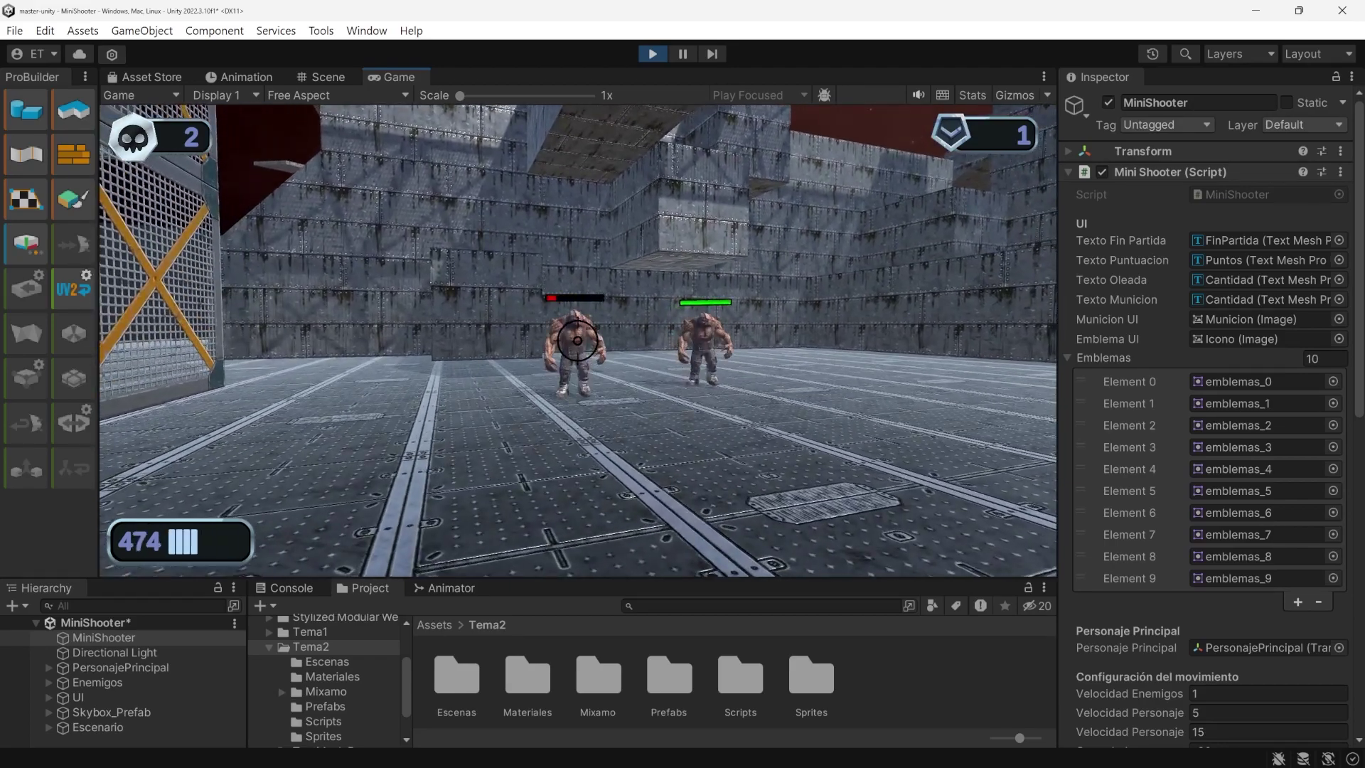
click(577, 341)
click(577, 340)
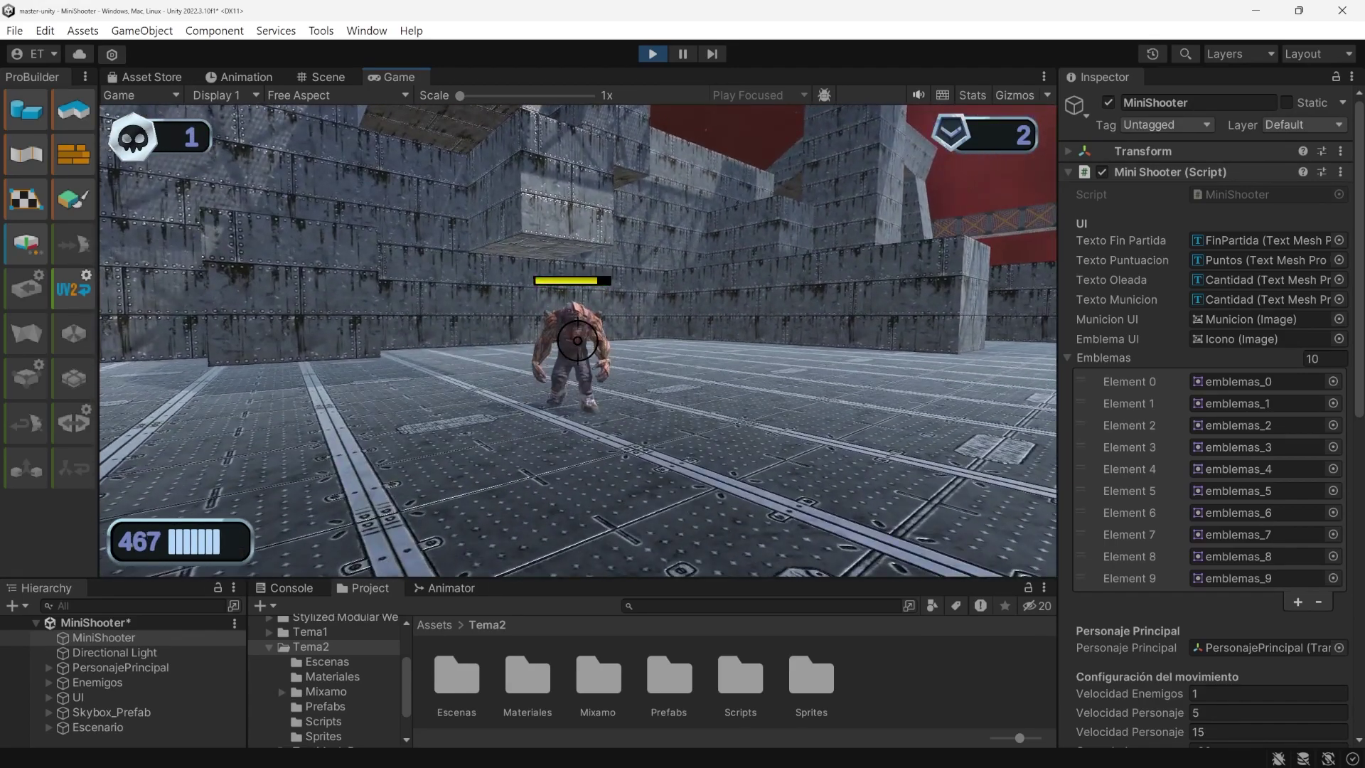
click(577, 340)
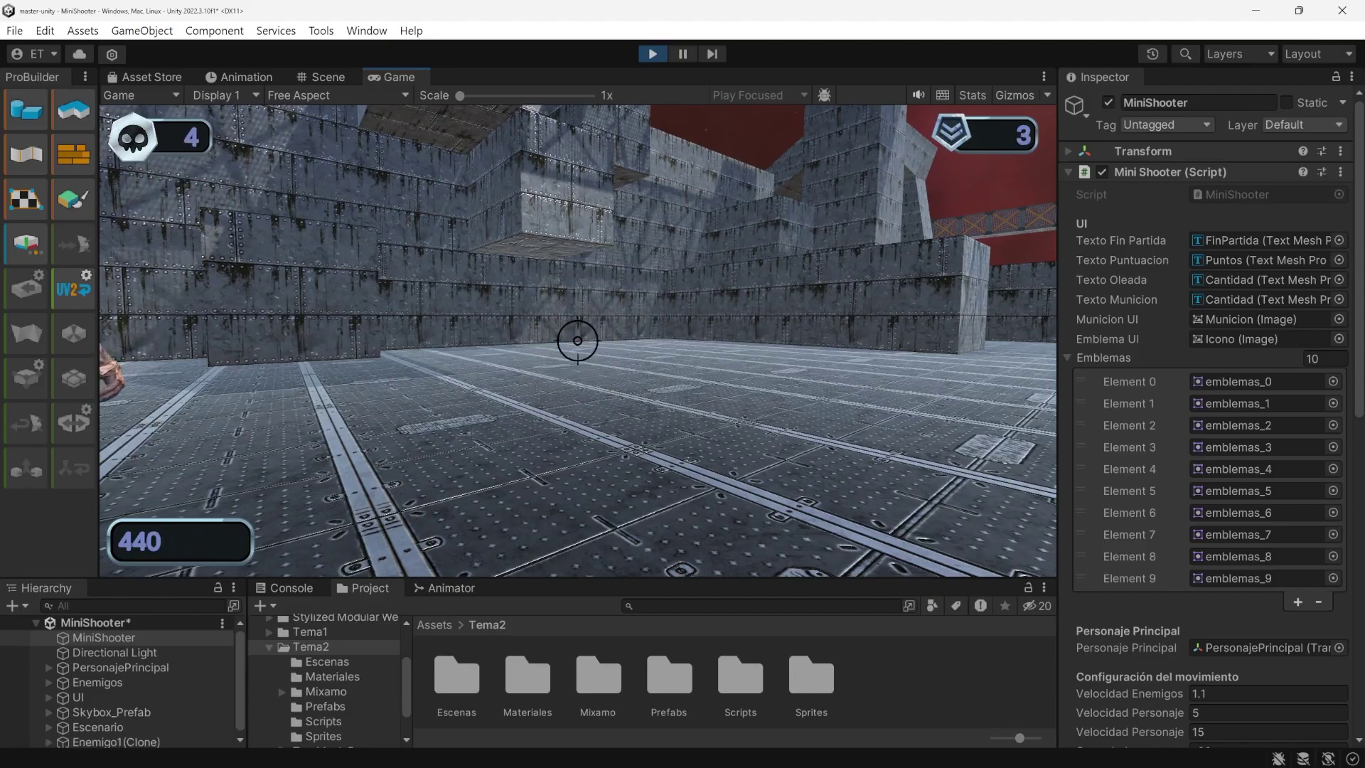
Shoot the second wave of enemies to test the HUD's sprint battery and score emblem
click(577, 341)
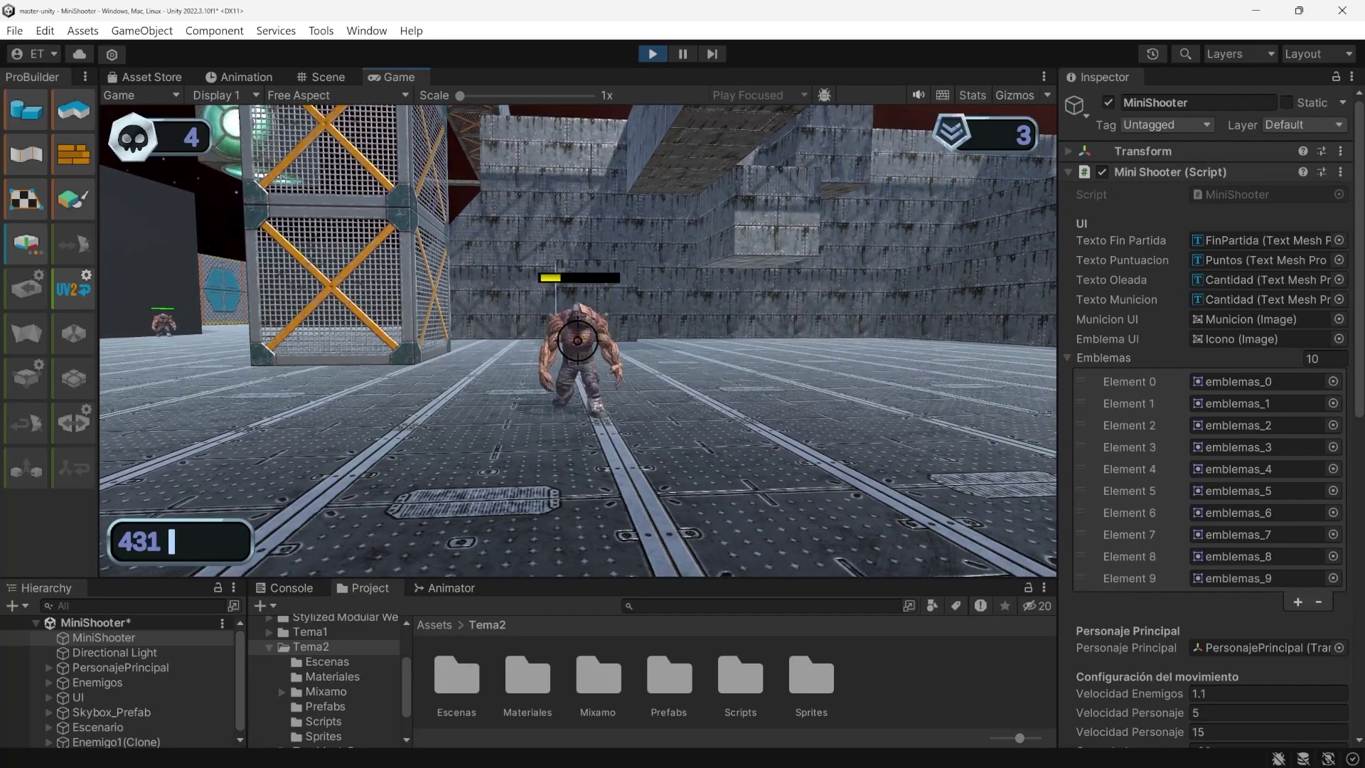
click(577, 340)
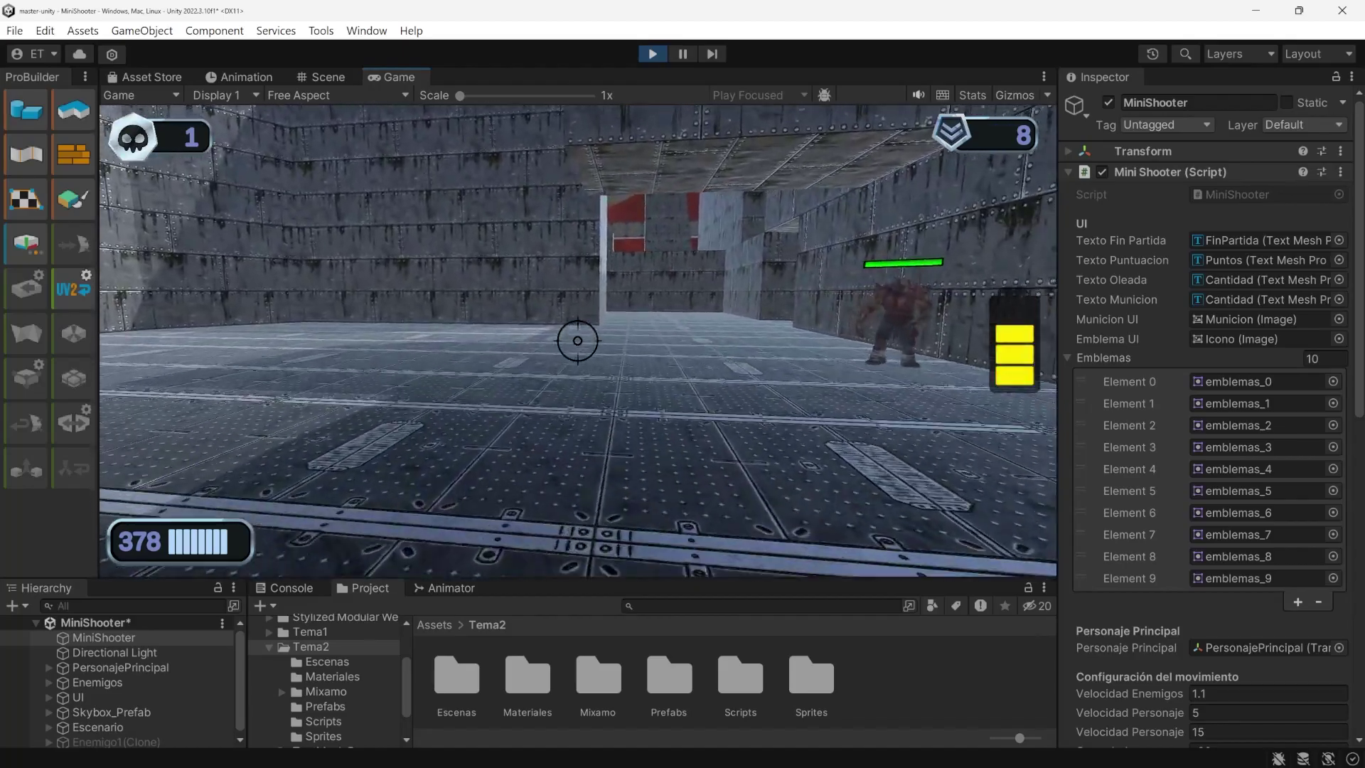
click(577, 341)
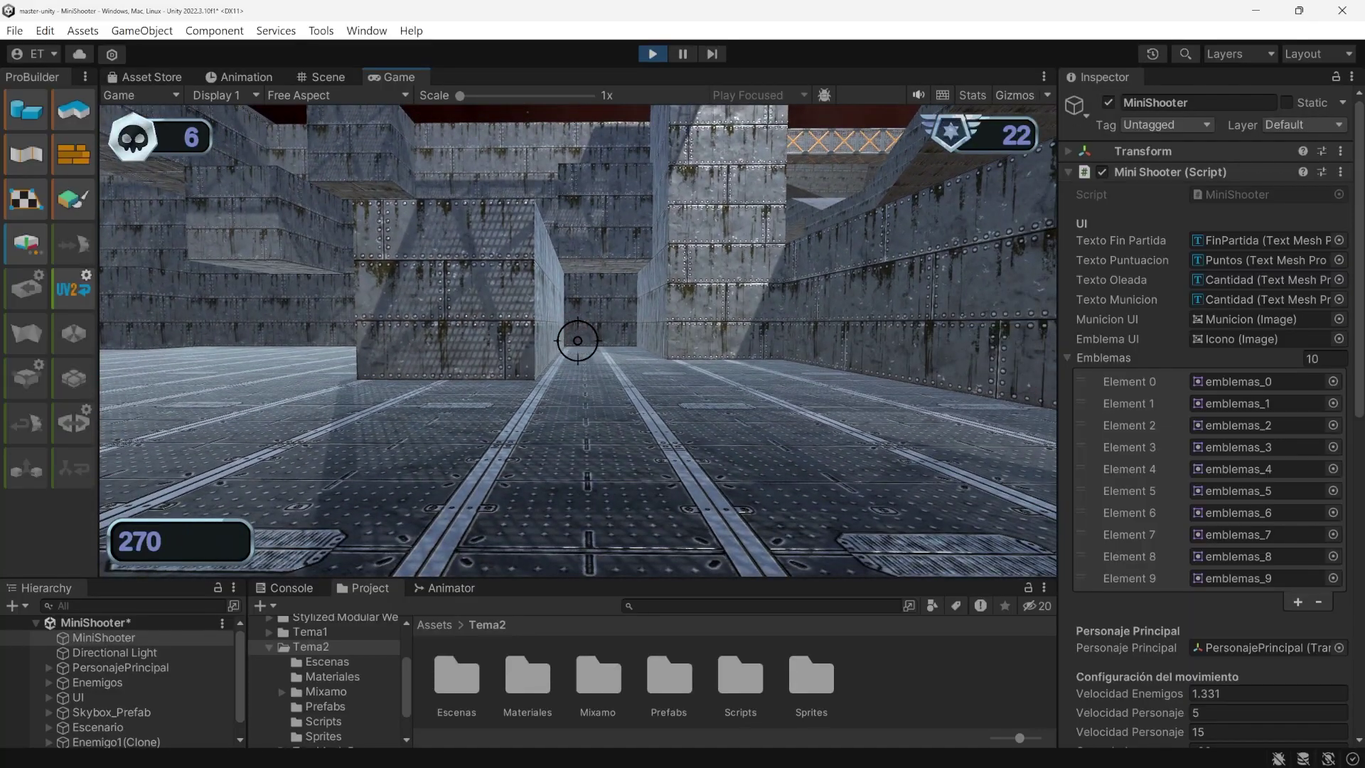
Clear the six-enemy wave by shooting, sprinting and reloading to test the HUD's counters, ammunition bar and battery
click(577, 341)
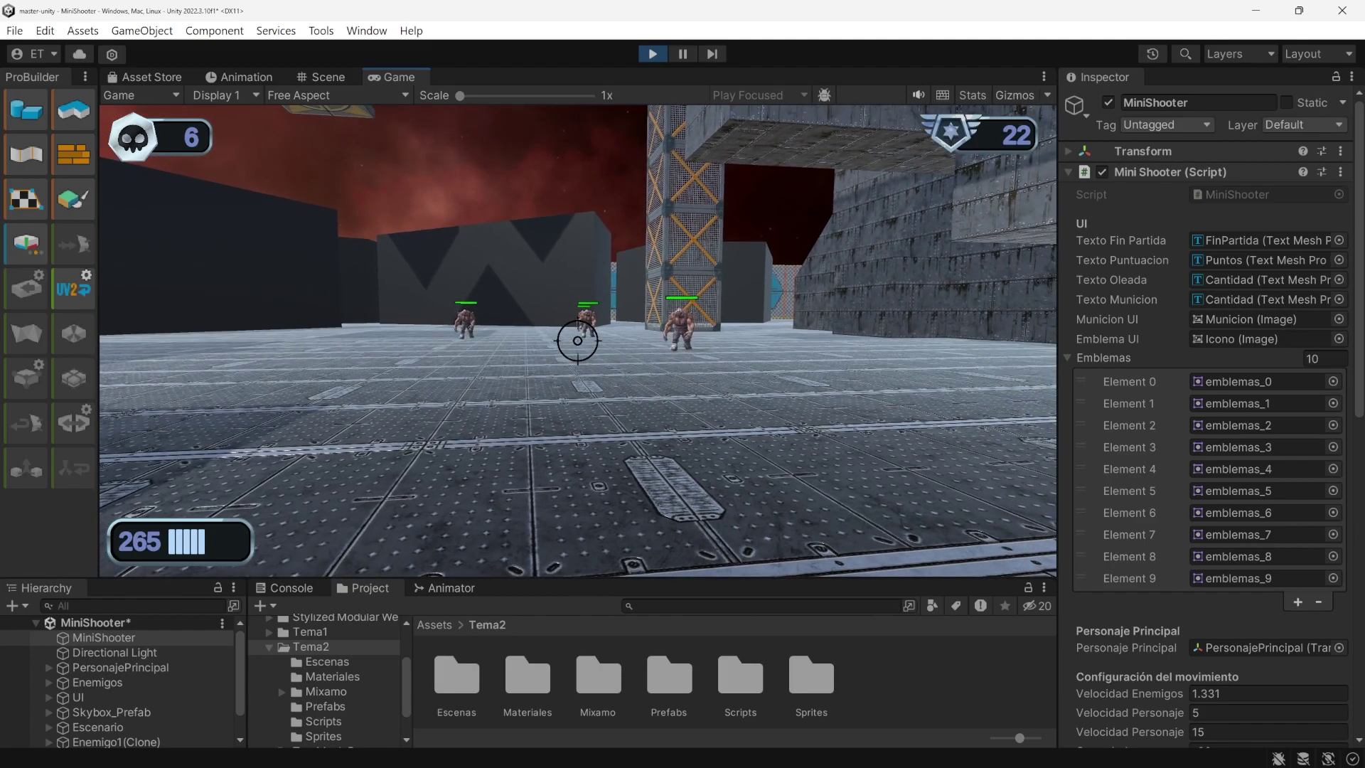
click(577, 340)
click(577, 341)
click(577, 341)
click(577, 340)
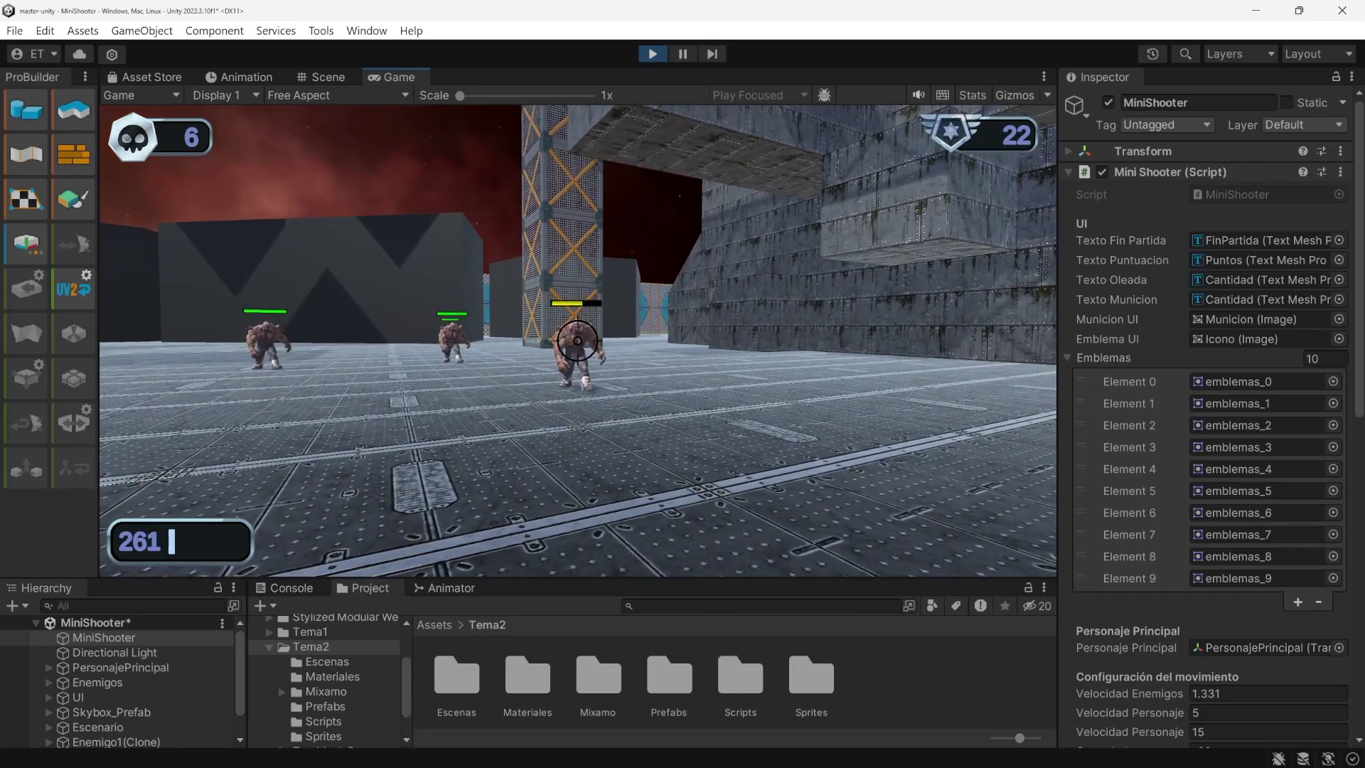
click(577, 341)
click(577, 341)
click(577, 340)
click(577, 341)
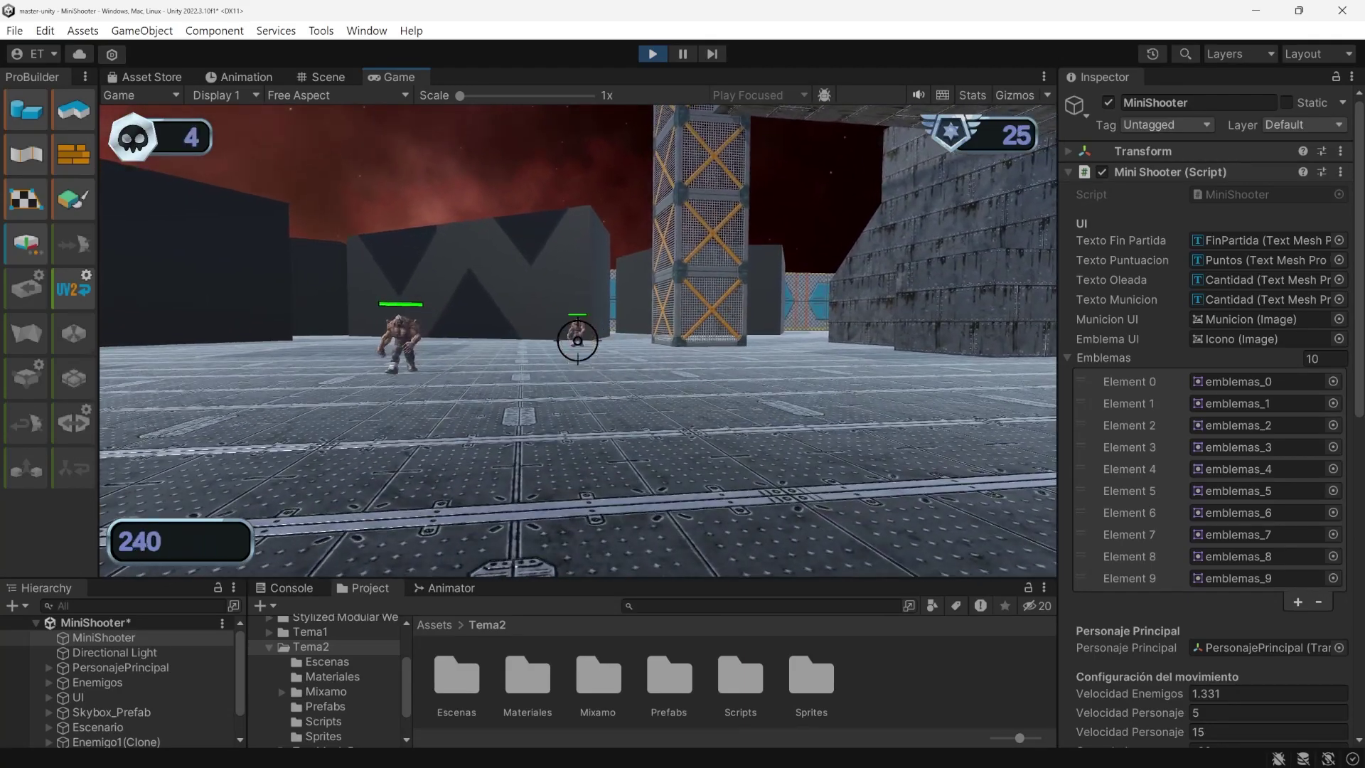
click(577, 340)
click(578, 341)
click(577, 340)
click(577, 340)
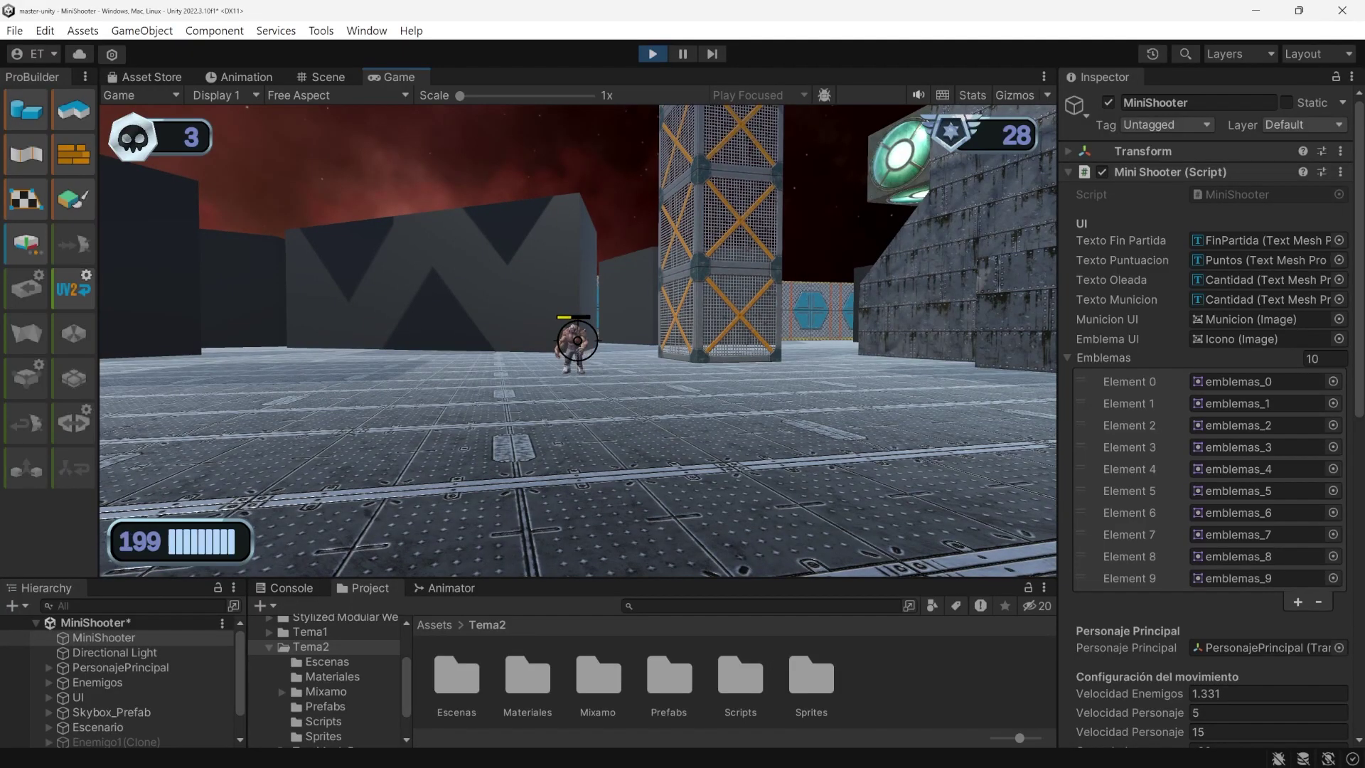
key(shift+w)
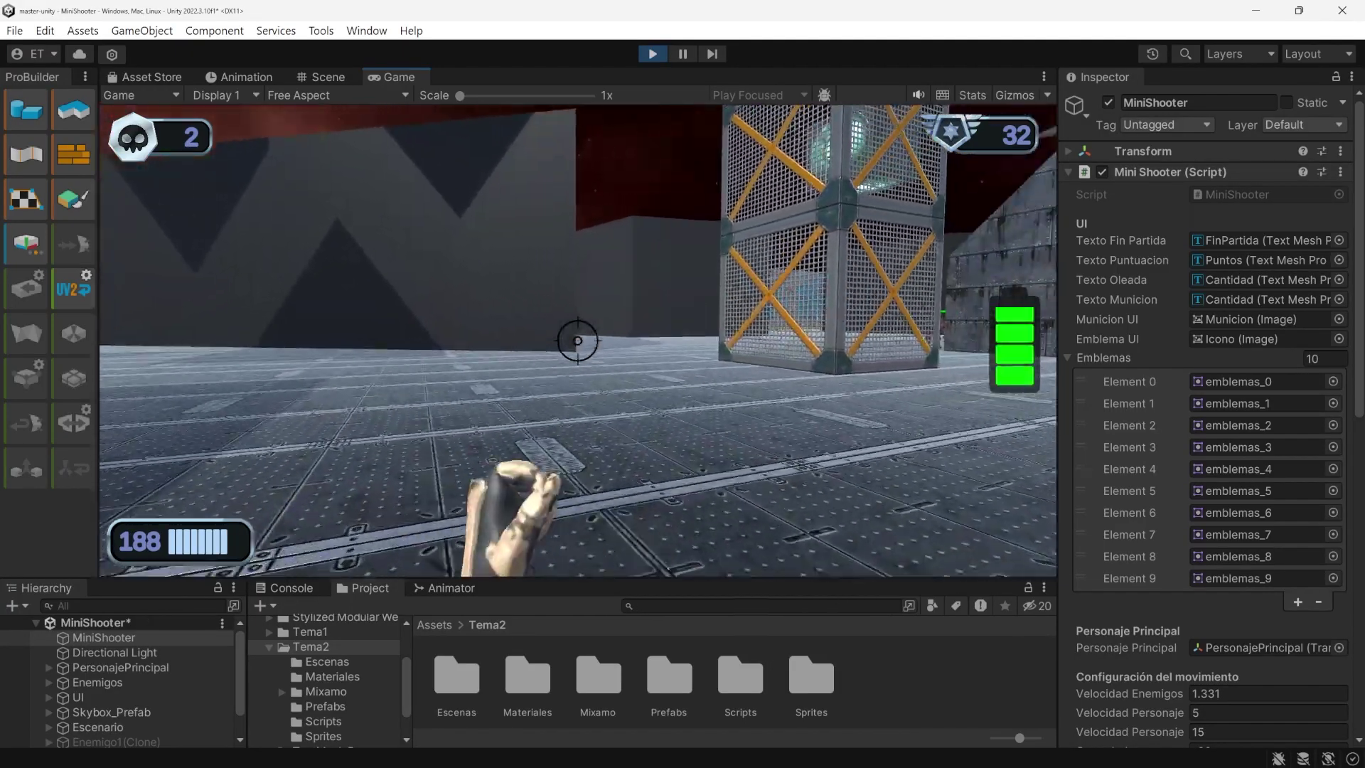
click(577, 340)
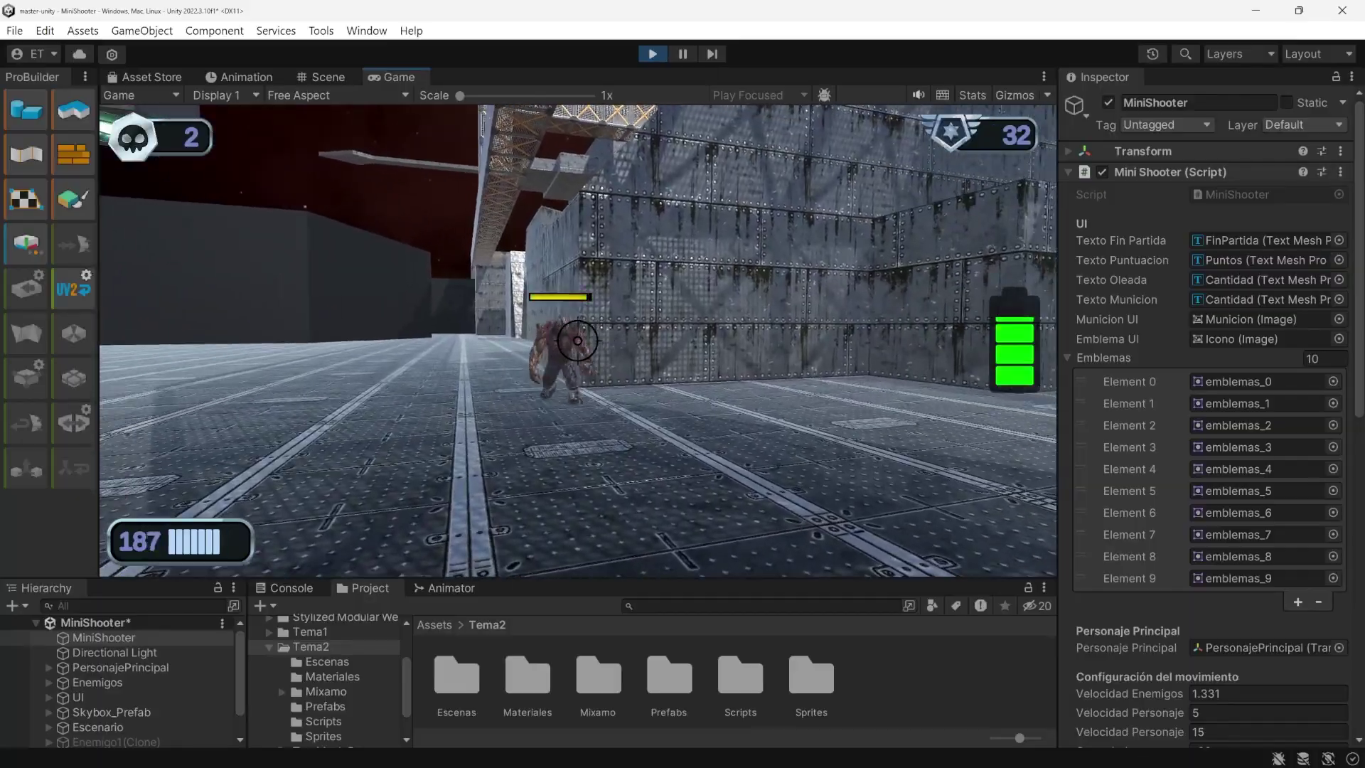
click(577, 341)
click(577, 341)
key(r)
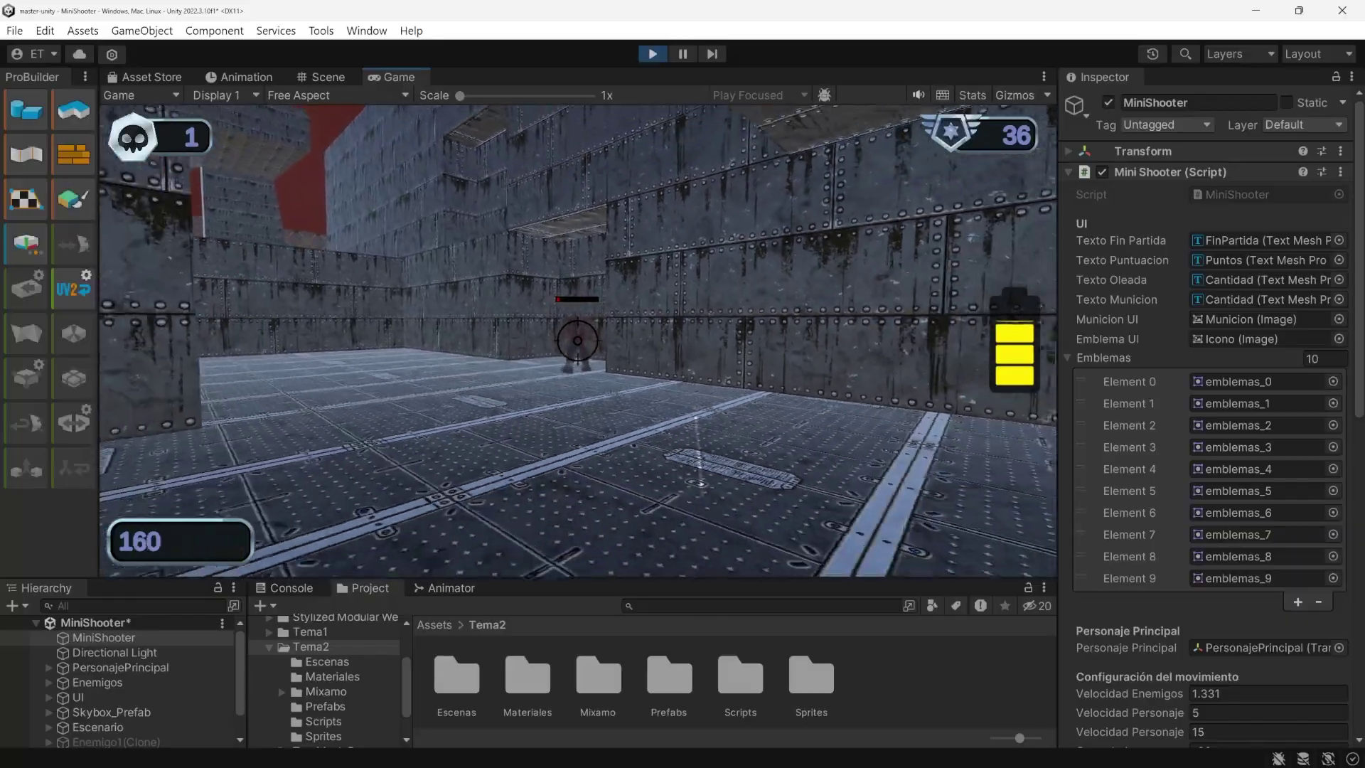
click(577, 340)
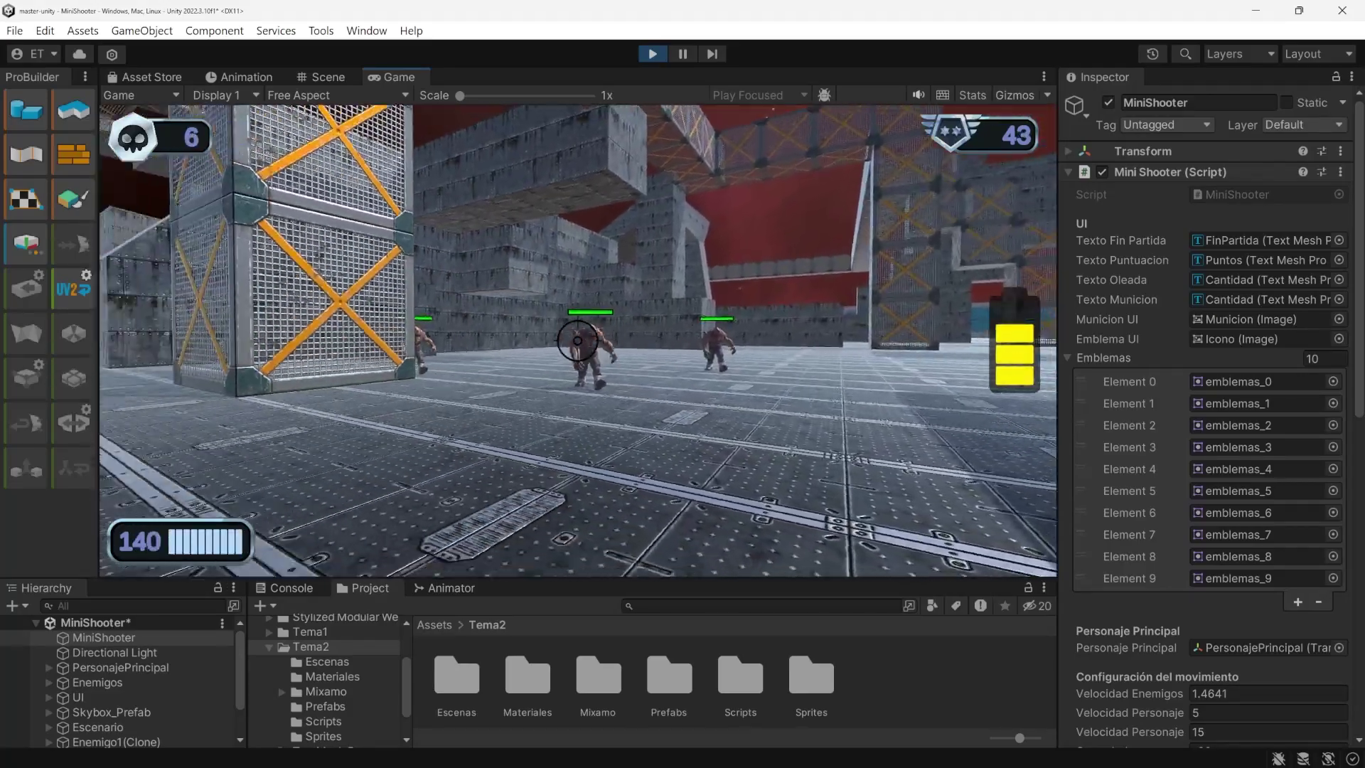
Shoot the enemies of the following wave to test the emblem's progression with the score
click(578, 341)
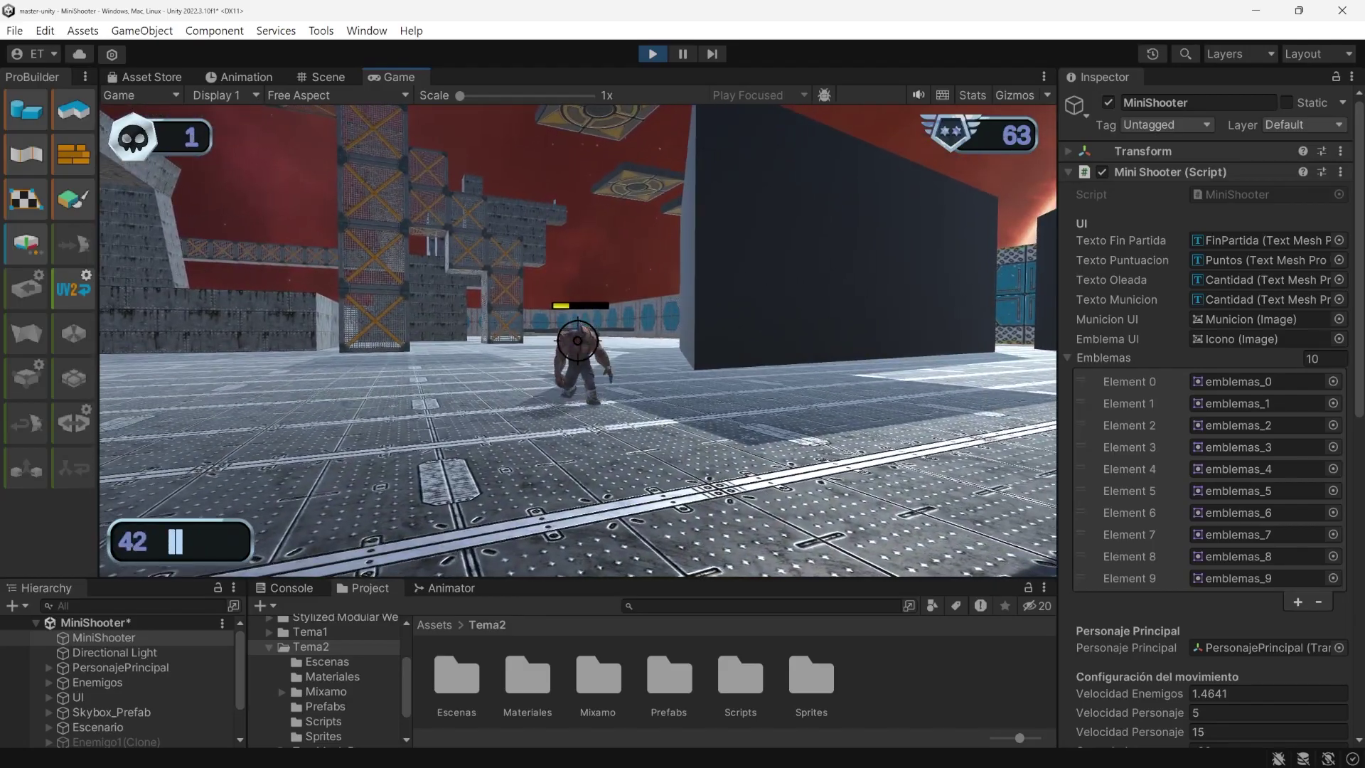
click(578, 341)
click(577, 341)
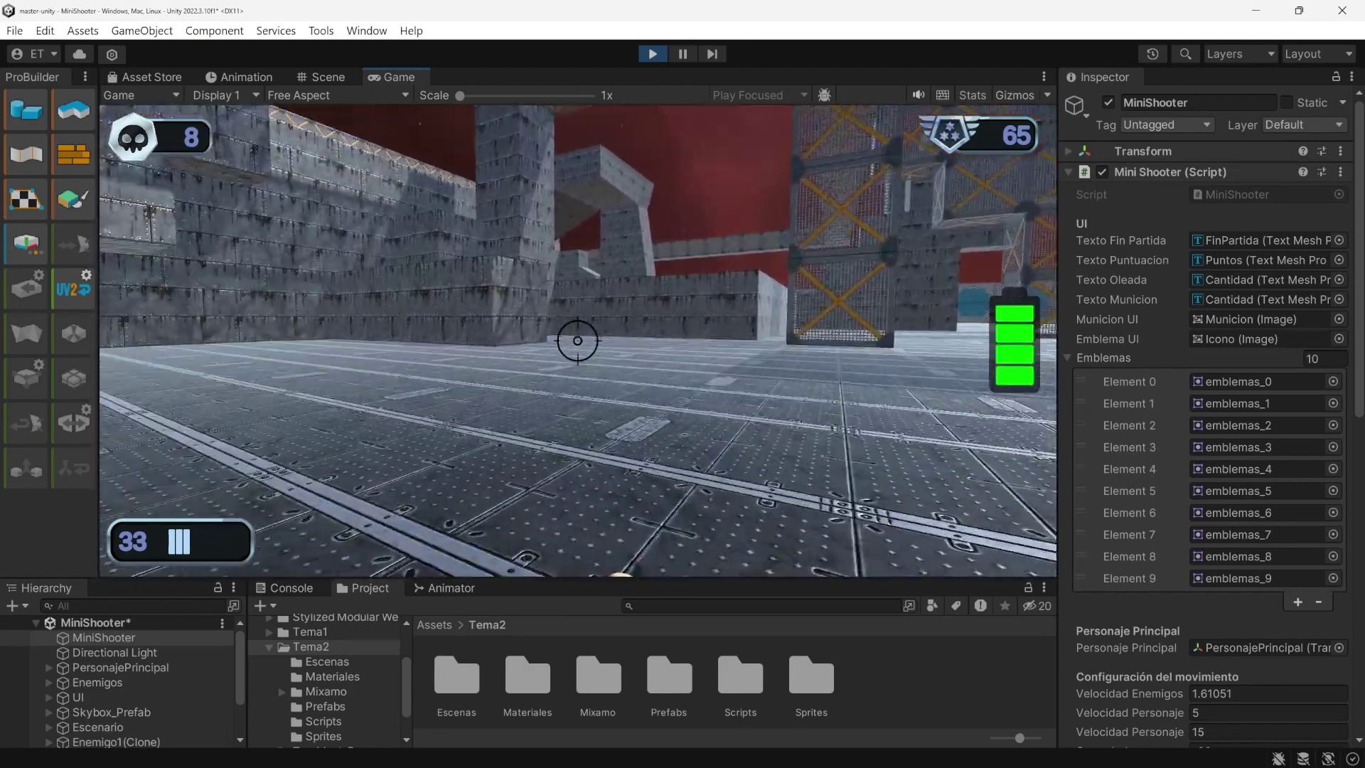